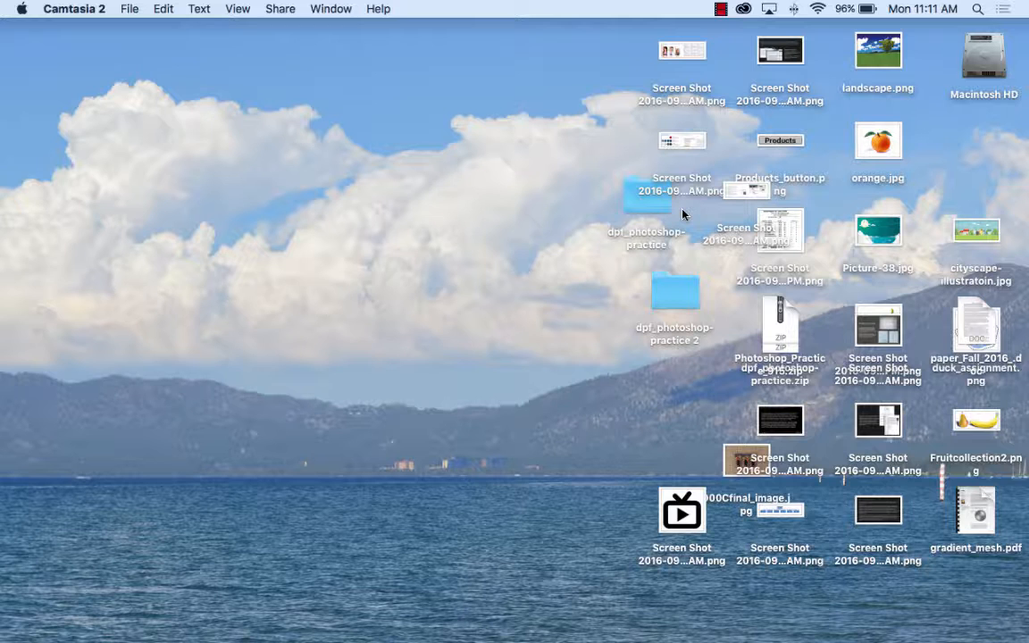
# Step: Launch Adobe Photoshop CC 2015.5 and start setting up a new document
pyautogui.moveTo(251, 620)
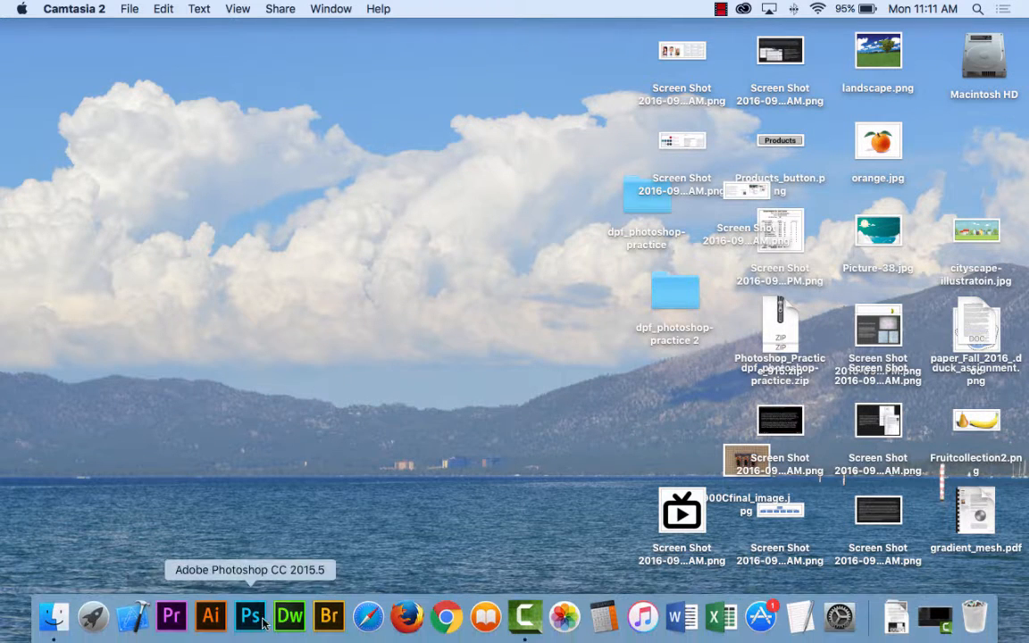
pyautogui.click(251, 620)
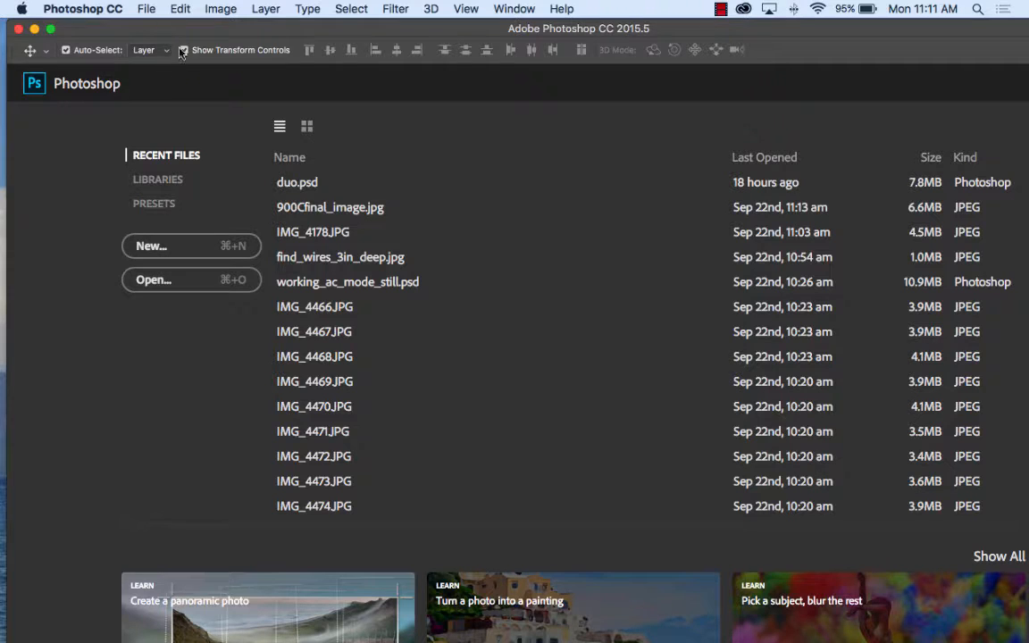
pyautogui.click(147, 9)
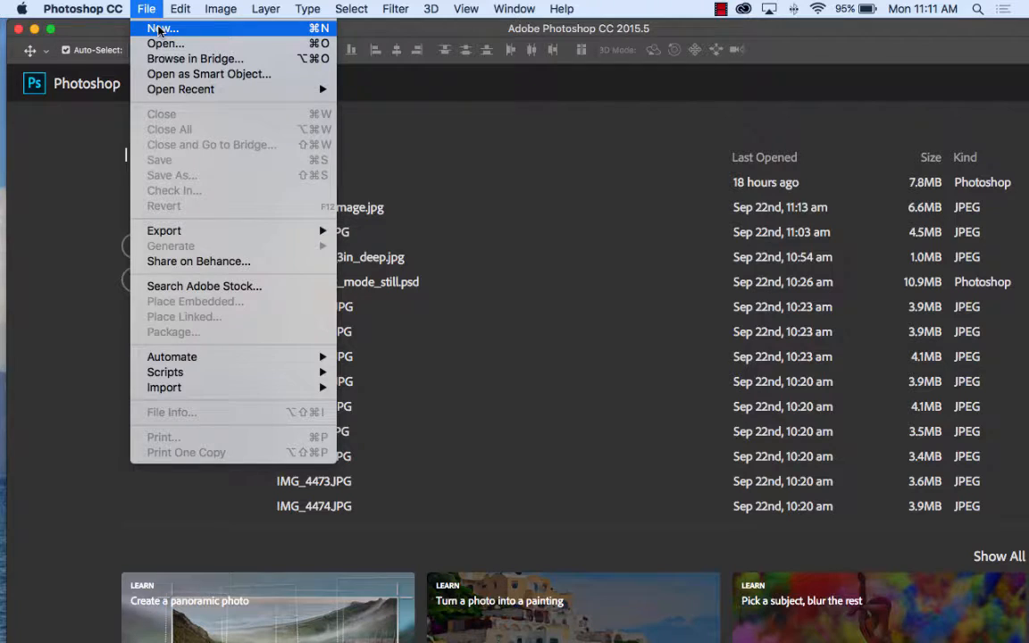
pyautogui.click(159, 29)
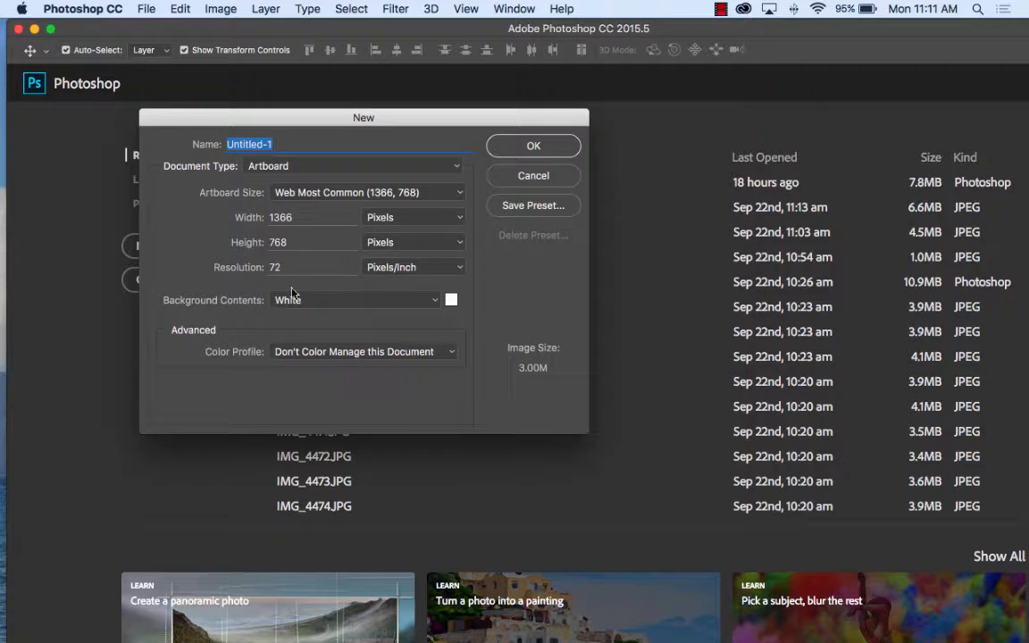
# Step: Create the document from the Web document type with its resolution set to 150 pixels/inch
pyautogui.click(215, 265)
pyautogui.write('150')
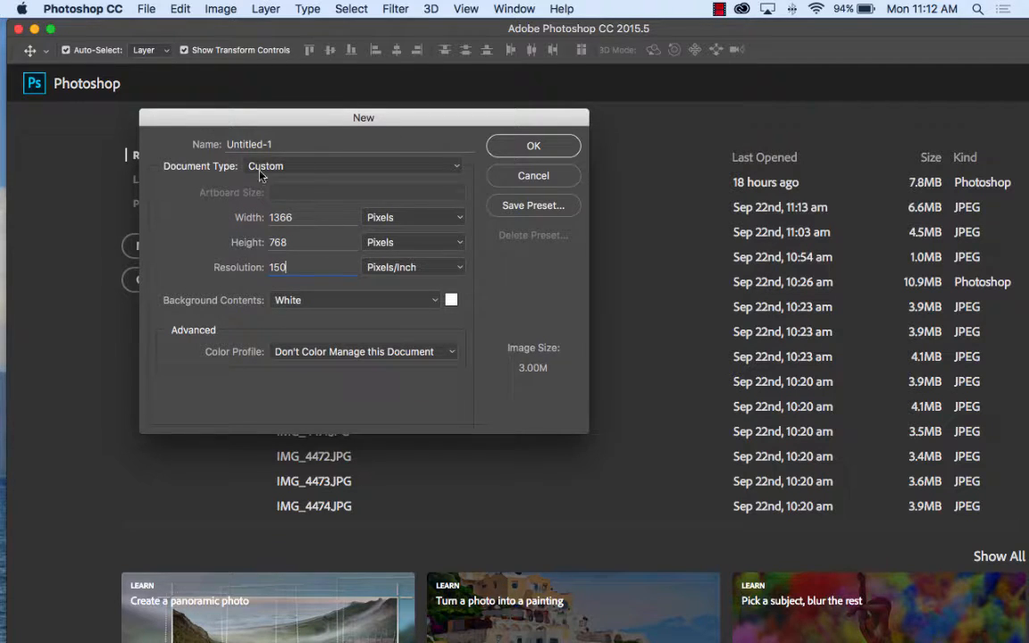
pyautogui.click(455, 169)
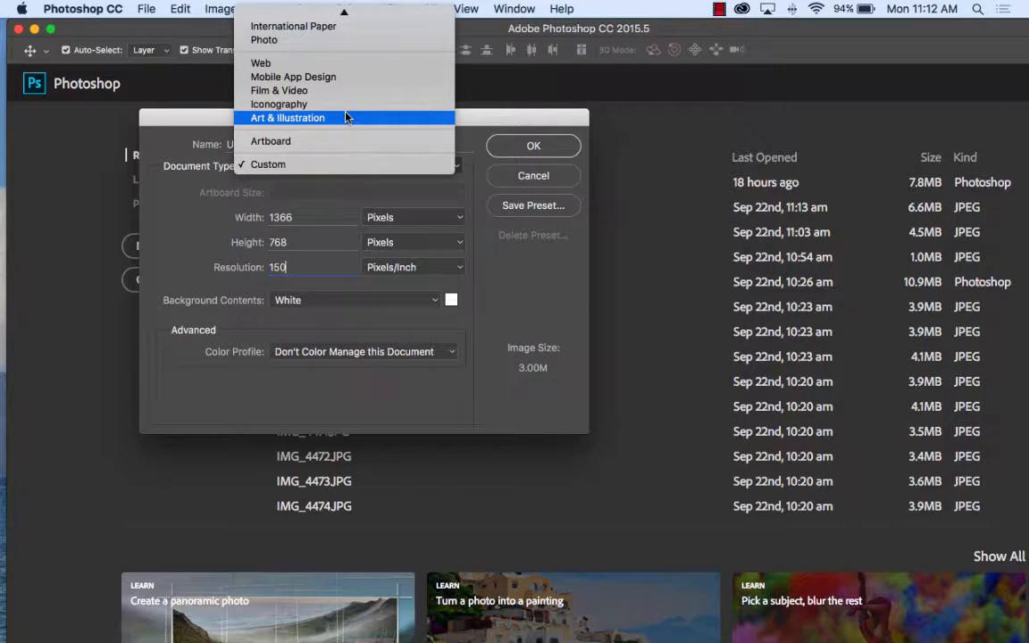
pyautogui.click(332, 64)
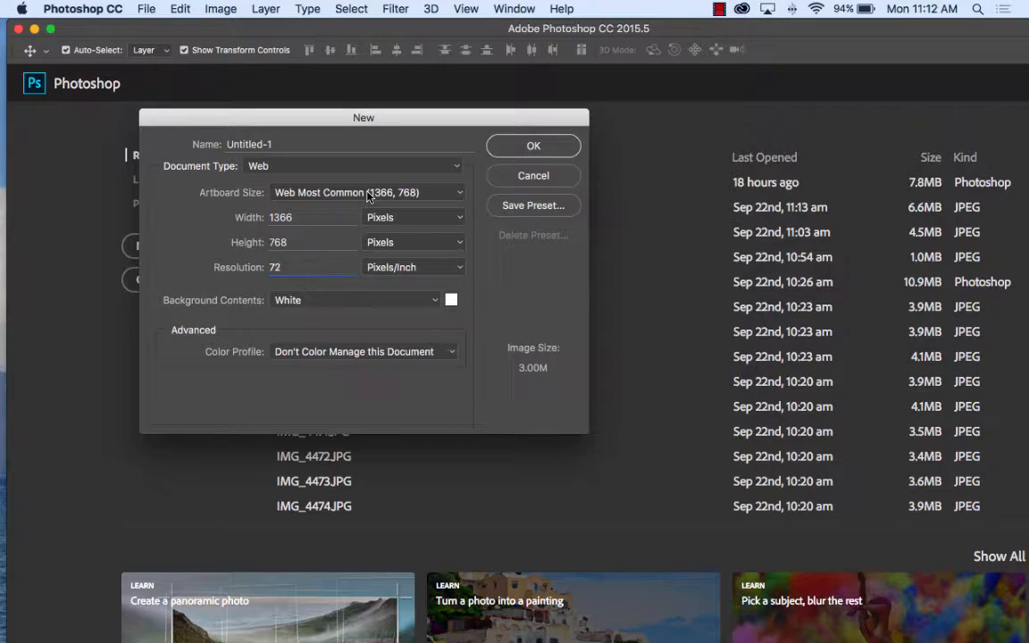
pyautogui.click(245, 265)
pyautogui.write('150')
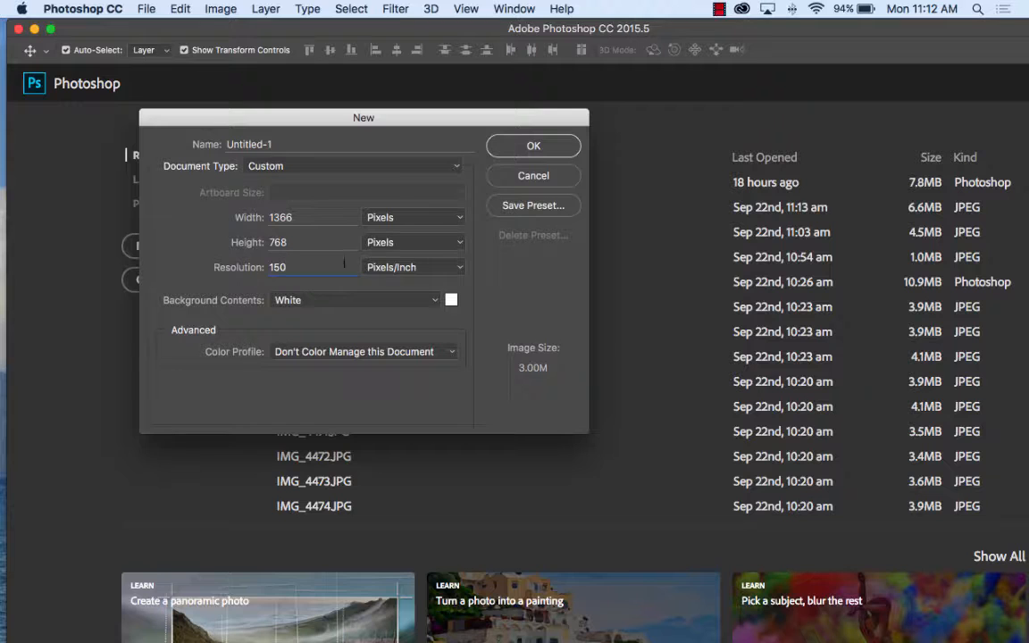
pyautogui.click(534, 147)
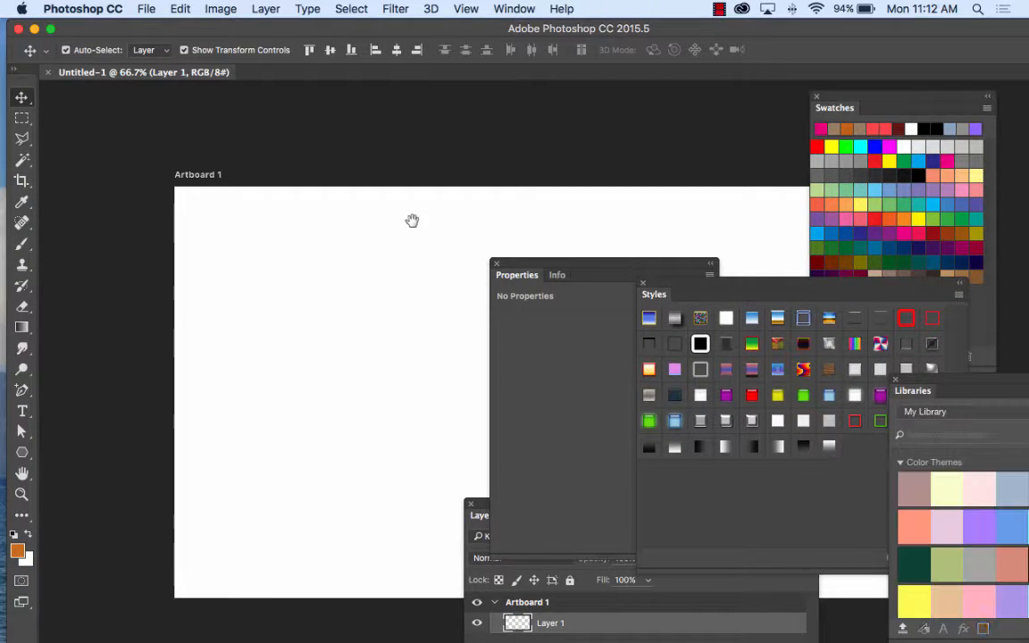
# Step: Draw a rectangle shape about 356 px wide and 74 px high near the artboard's upper-left corner with the Rectangle Tool
pyautogui.moveTo(414, 220); pyautogui.dragTo(308, 156)
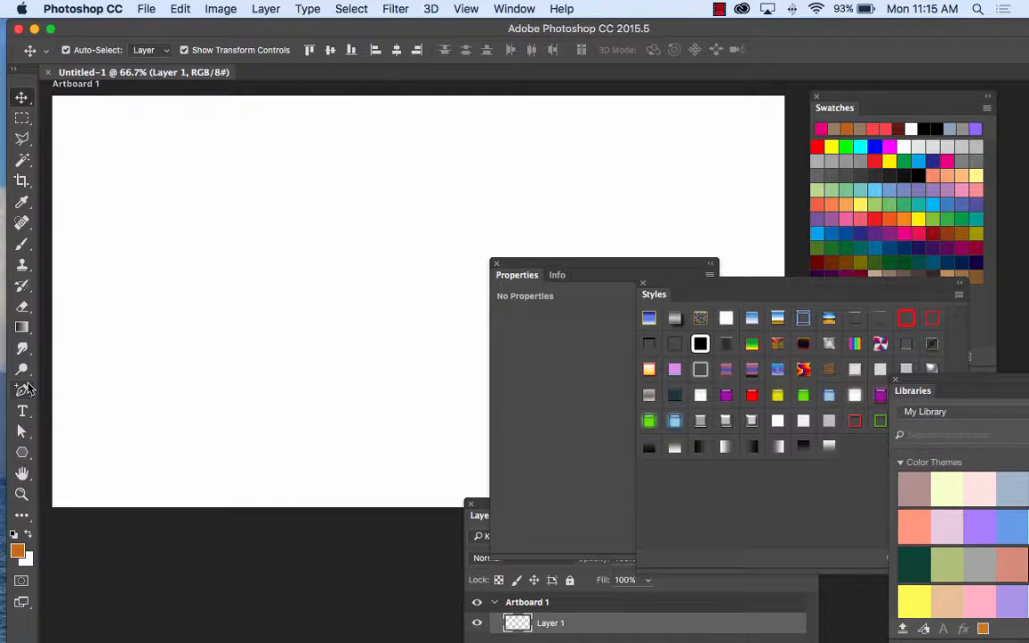
pyautogui.click(23, 456)
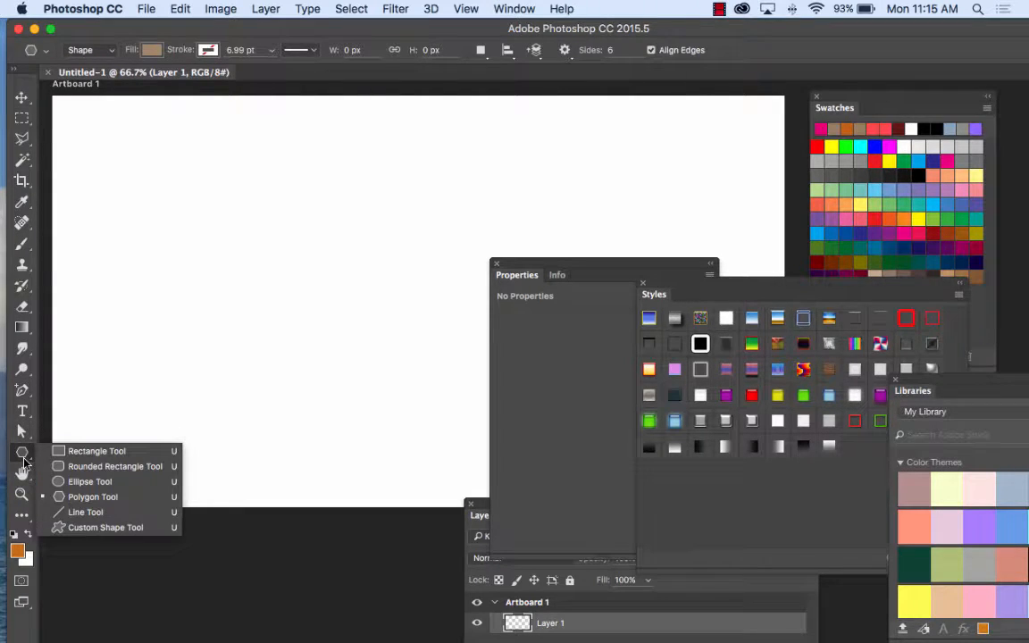
pyautogui.click(97, 451)
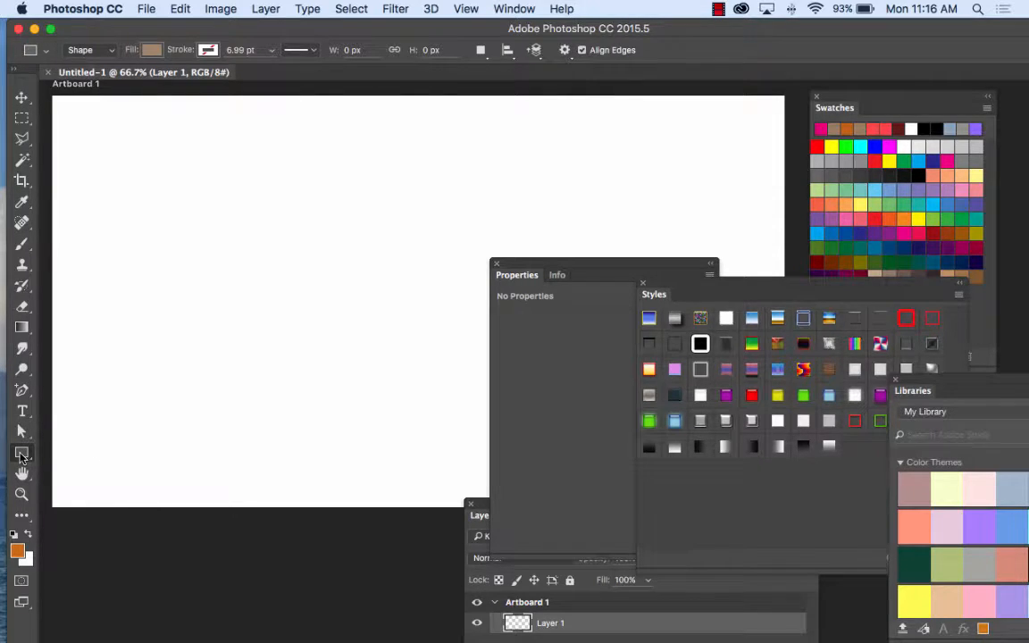
pyautogui.click(22, 454)
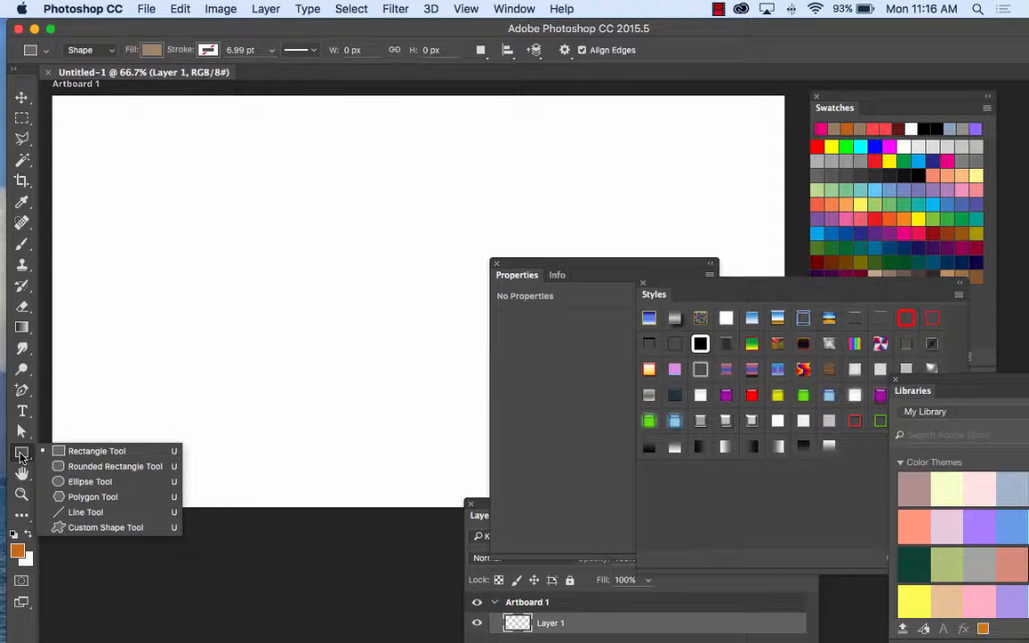
pyautogui.click(153, 451)
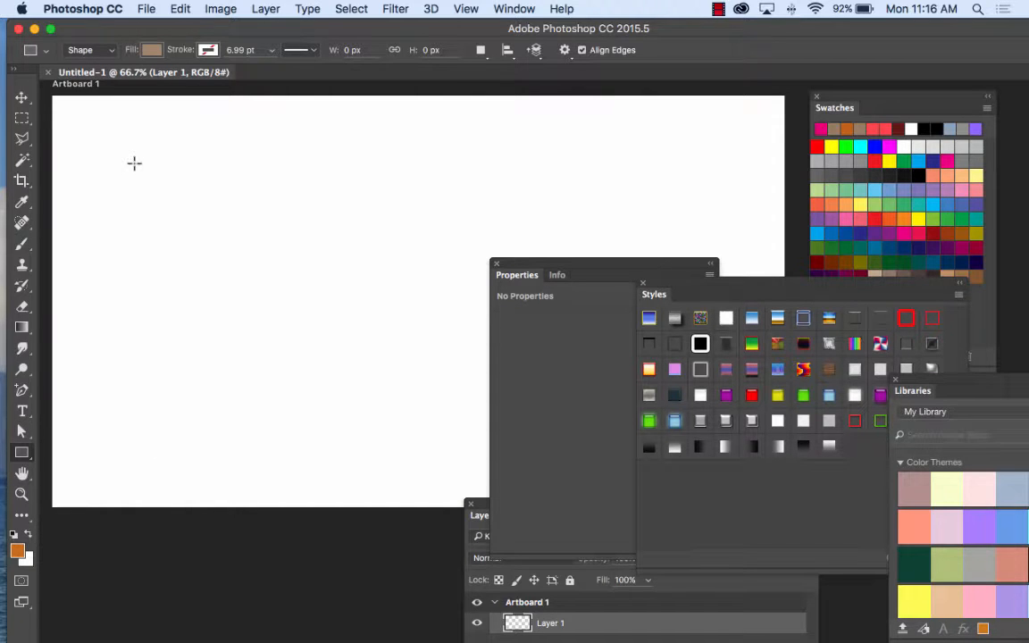
pyautogui.click(105, 51)
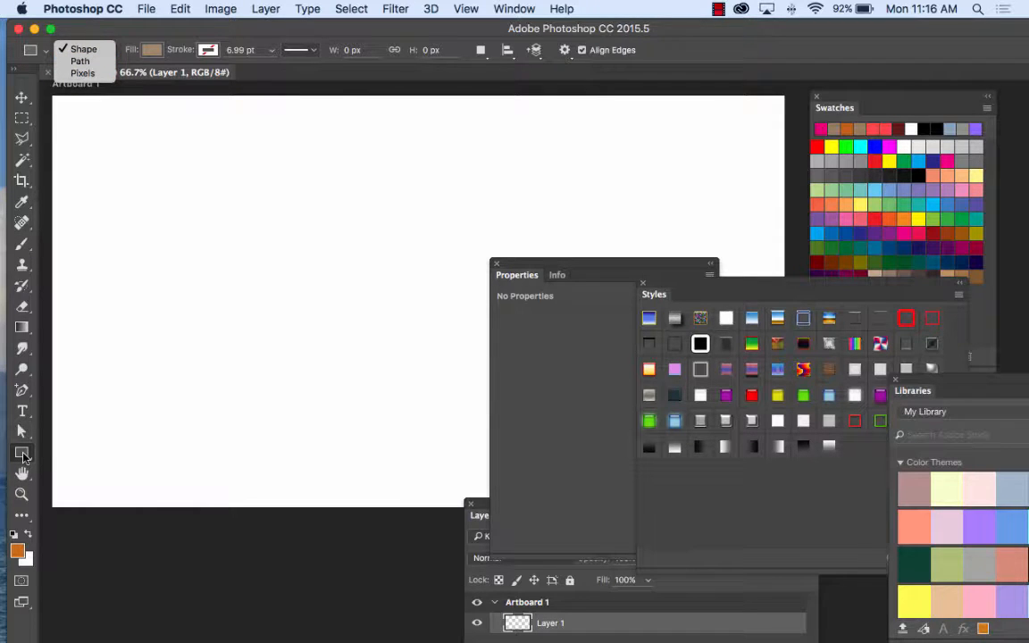
pyautogui.click(85, 51)
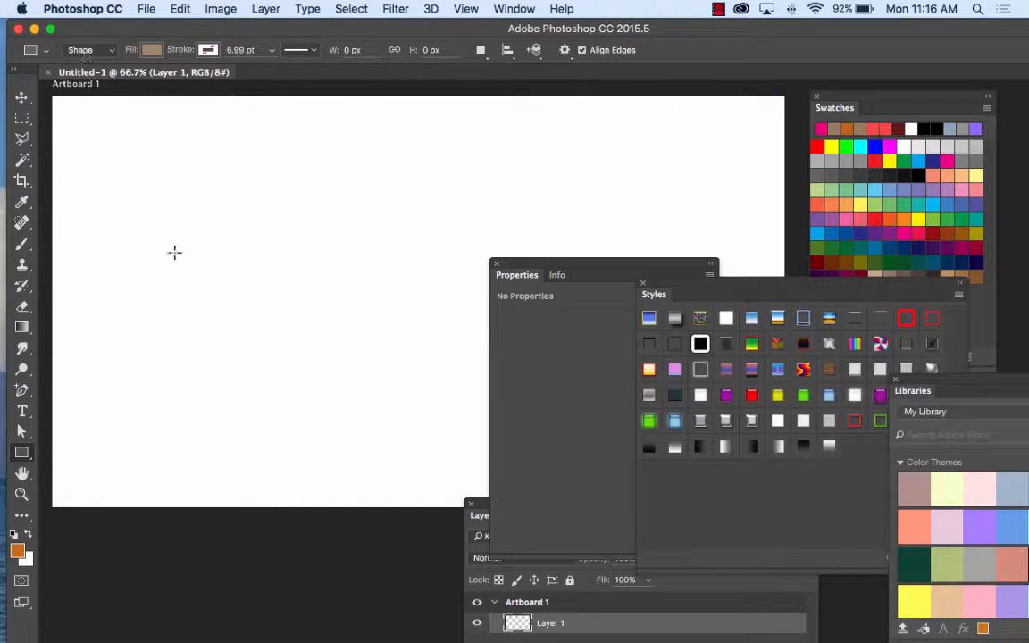
pyautogui.moveTo(77, 123); pyautogui.dragTo(267, 162)
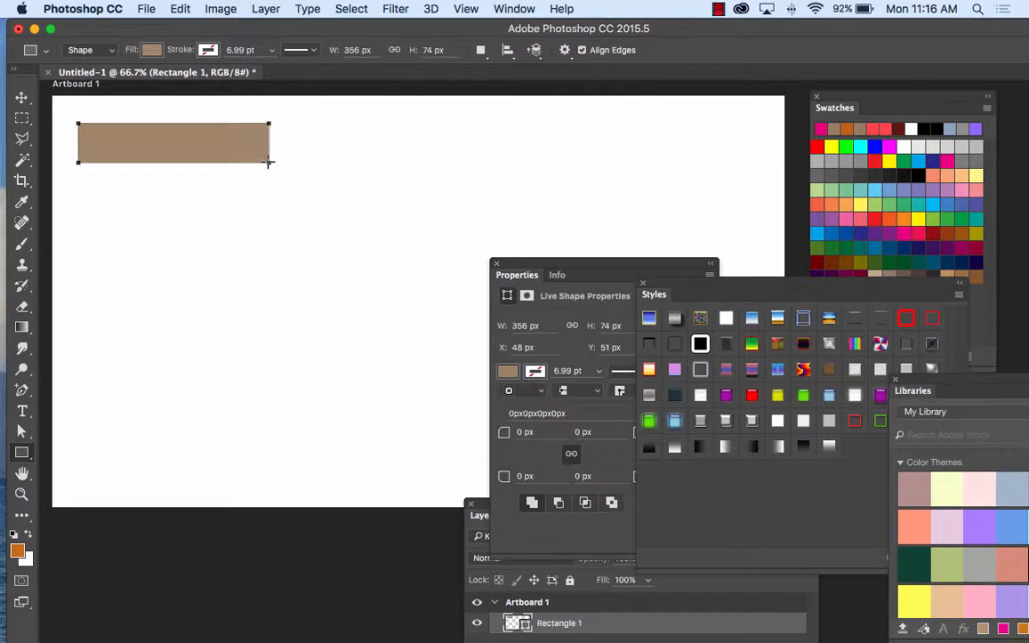
pyautogui.click(149, 51)
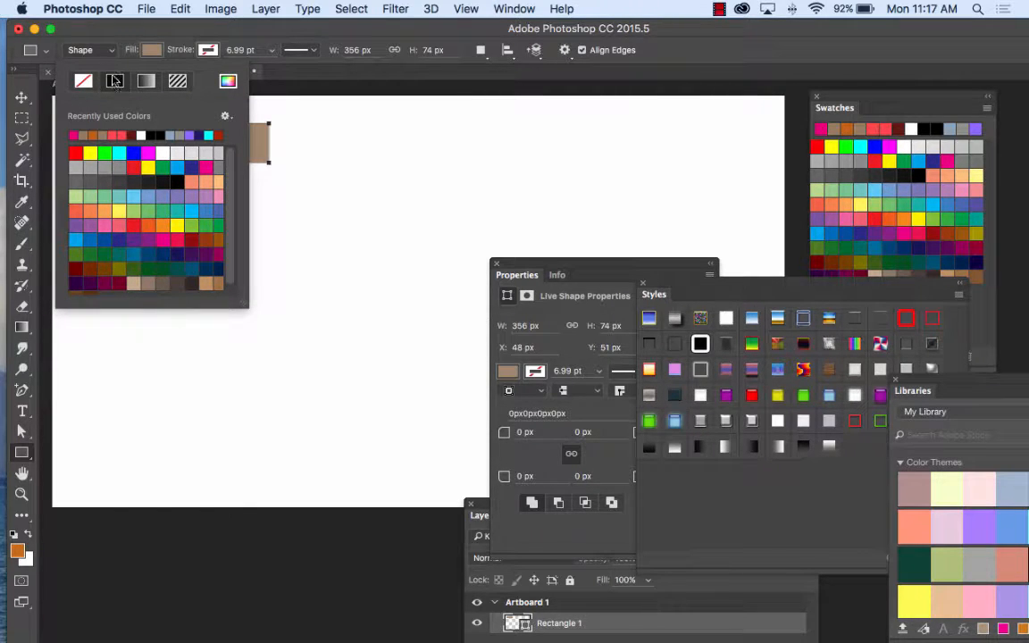
pyautogui.click(161, 27)
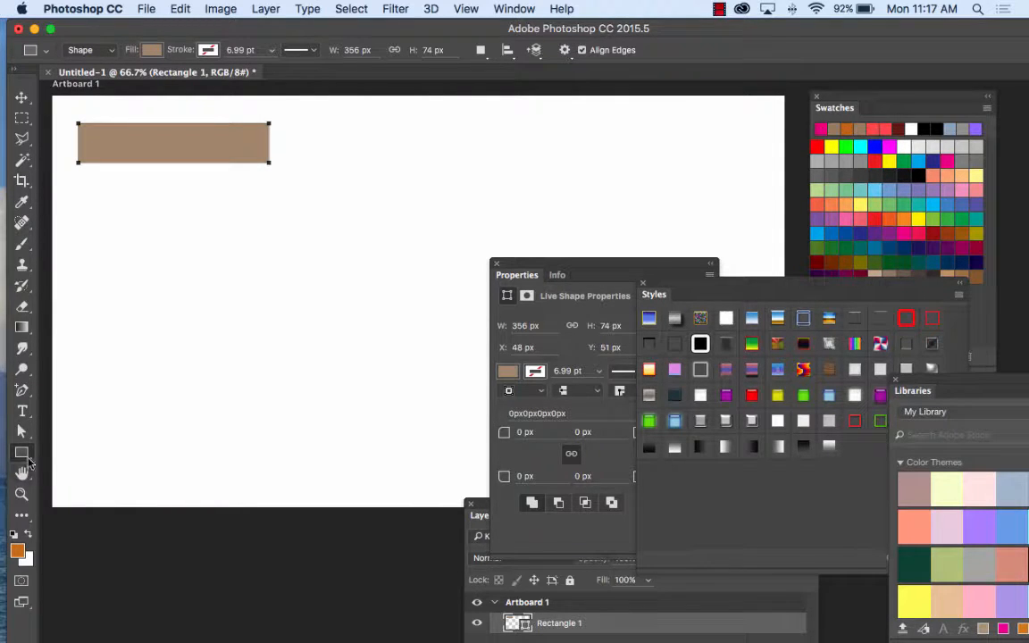
# Step: Draw a six-sided polygon about 131 px wide and 126 px high below the rectangle
pyautogui.click(24, 453)
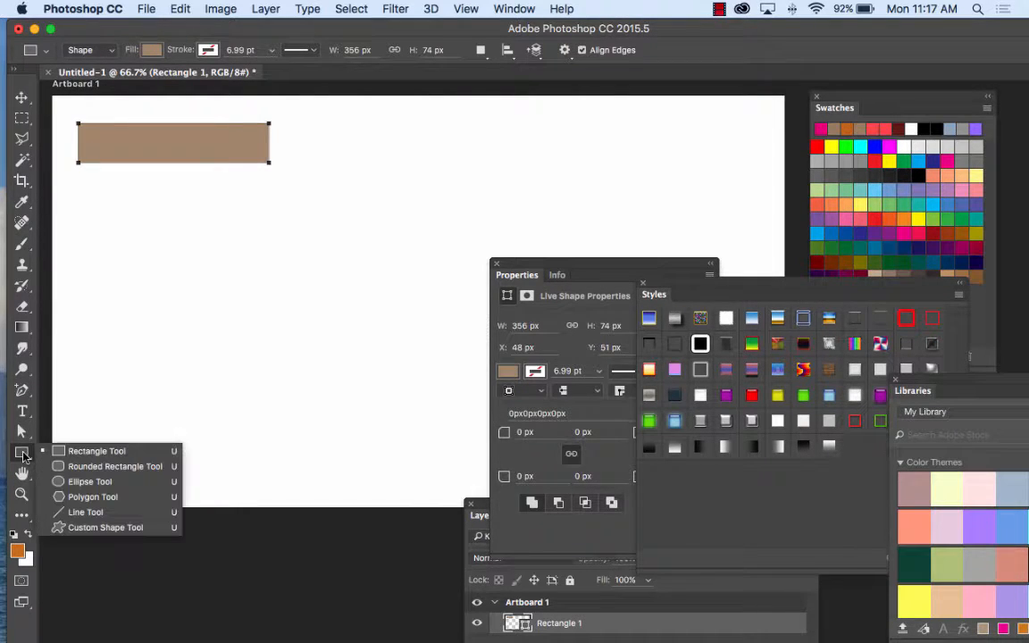
pyautogui.click(87, 496)
pyautogui.moveTo(127, 234); pyautogui.dragTo(163, 240)
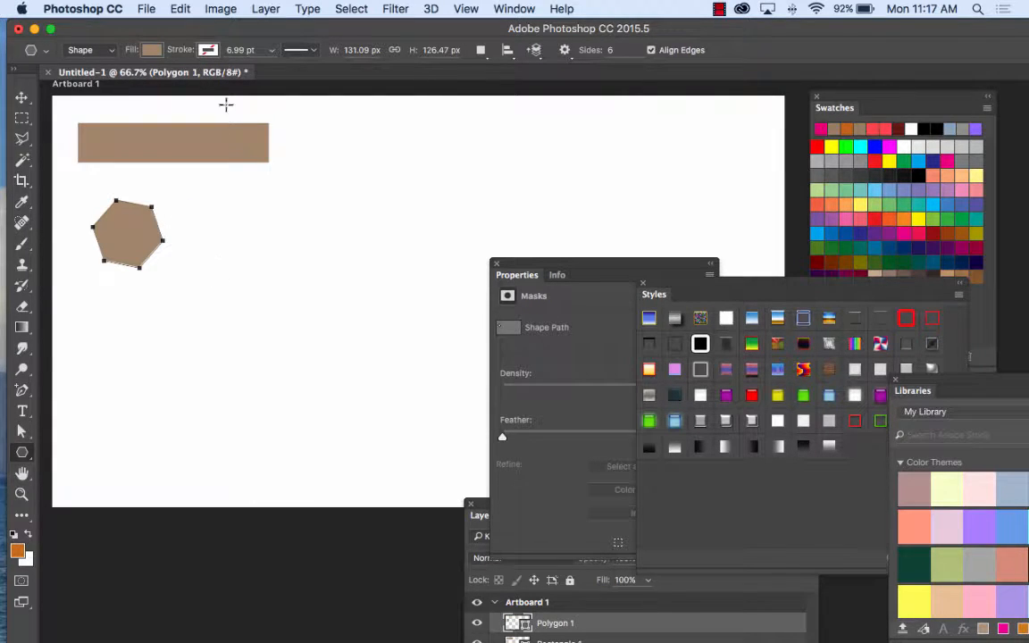
pyautogui.click(152, 51)
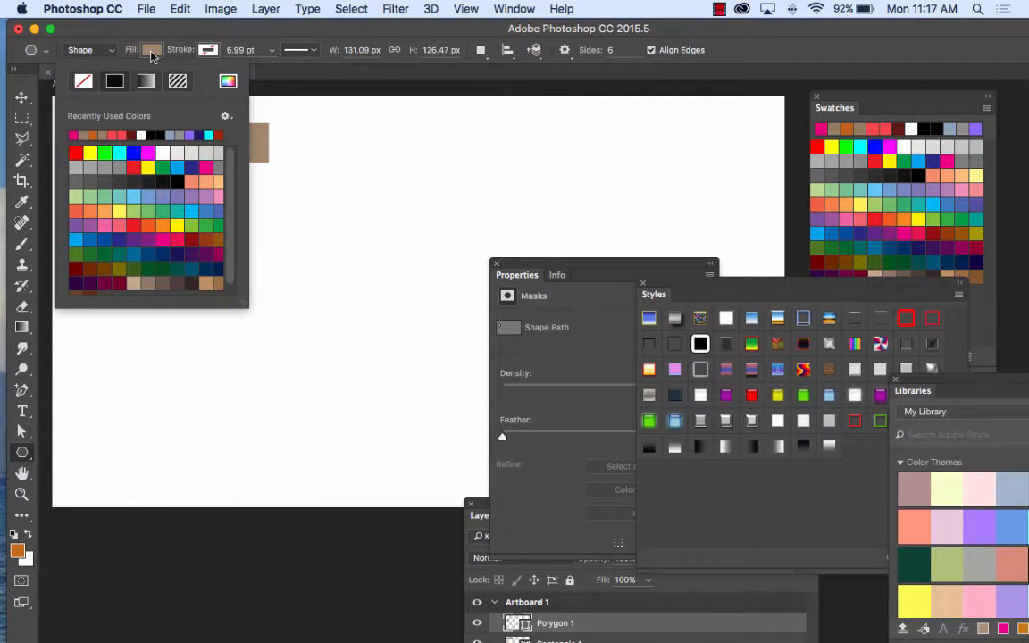
pyautogui.click(151, 54)
# Step: Try stretching the hexagon horizontally without applying the transformation, and delete the hexagon
pyautogui.click(22, 97)
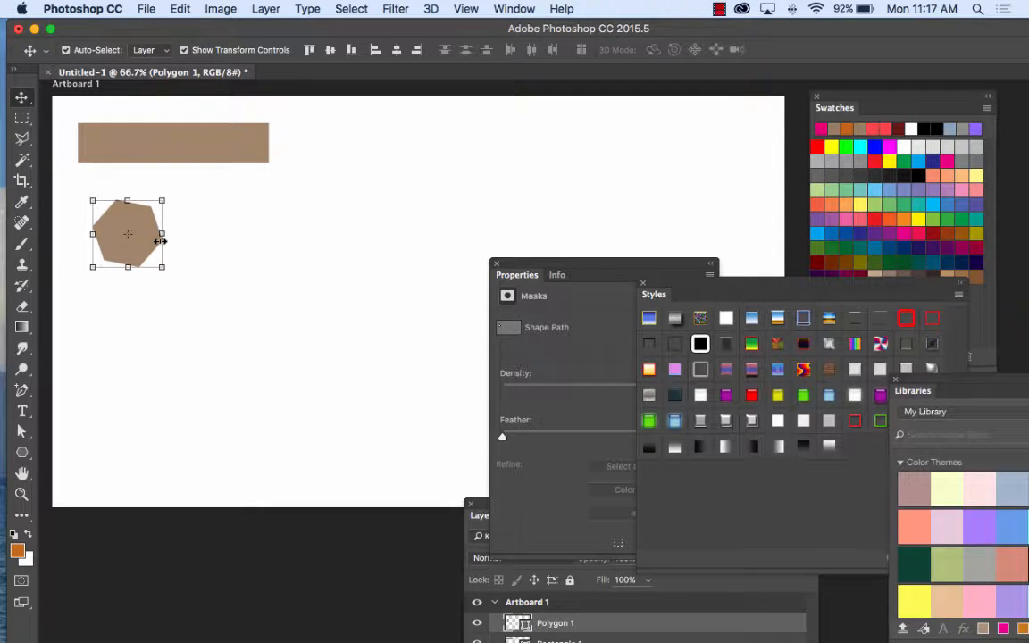
pyautogui.moveTo(162, 201); pyautogui.dragTo(235, 194)
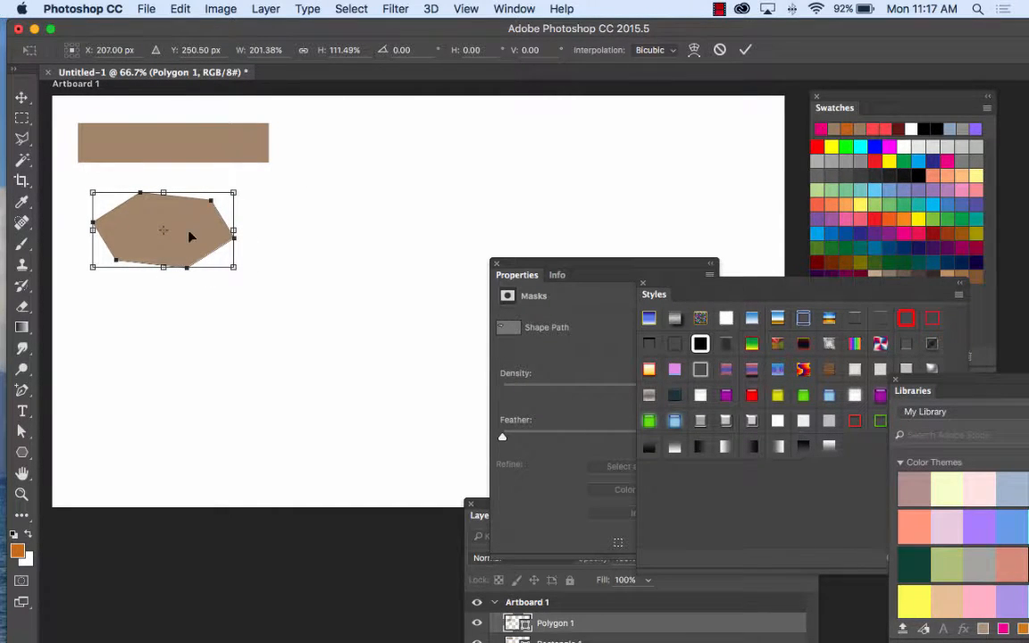
pyautogui.click(21, 97)
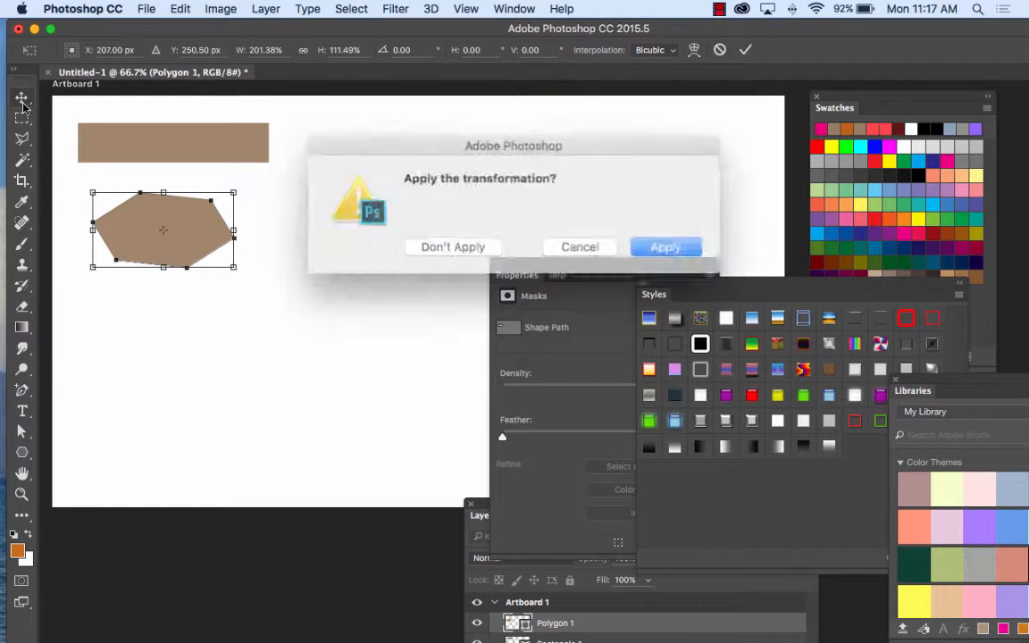
pyautogui.click(472, 244)
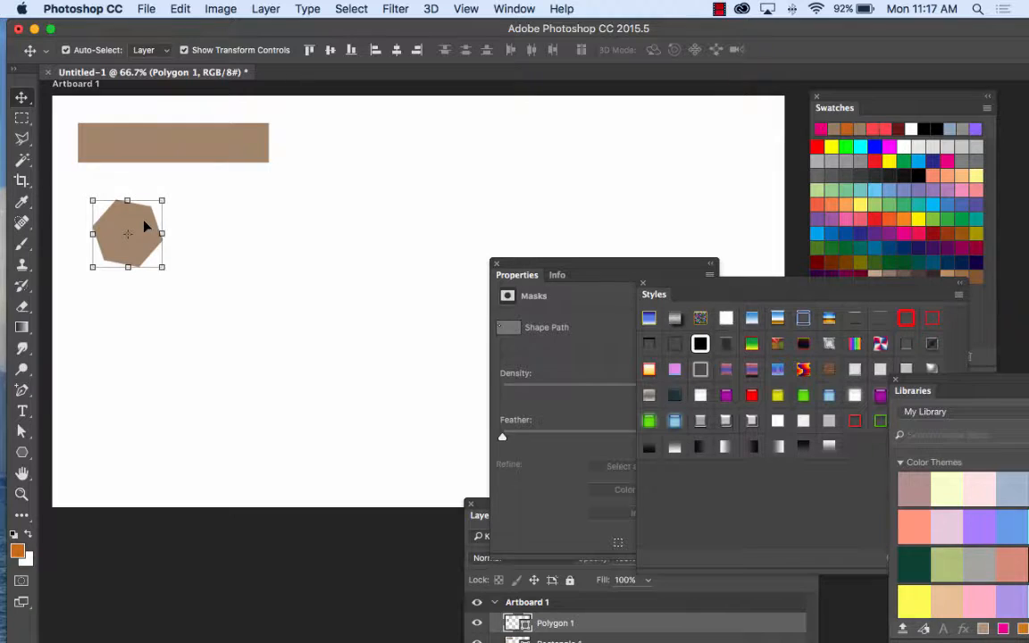
pyautogui.press('Delete')
# Step: Create a three-sided polygon below the rectangle, specified as 356 px wide and 74 px high
pyautogui.click(24, 454)
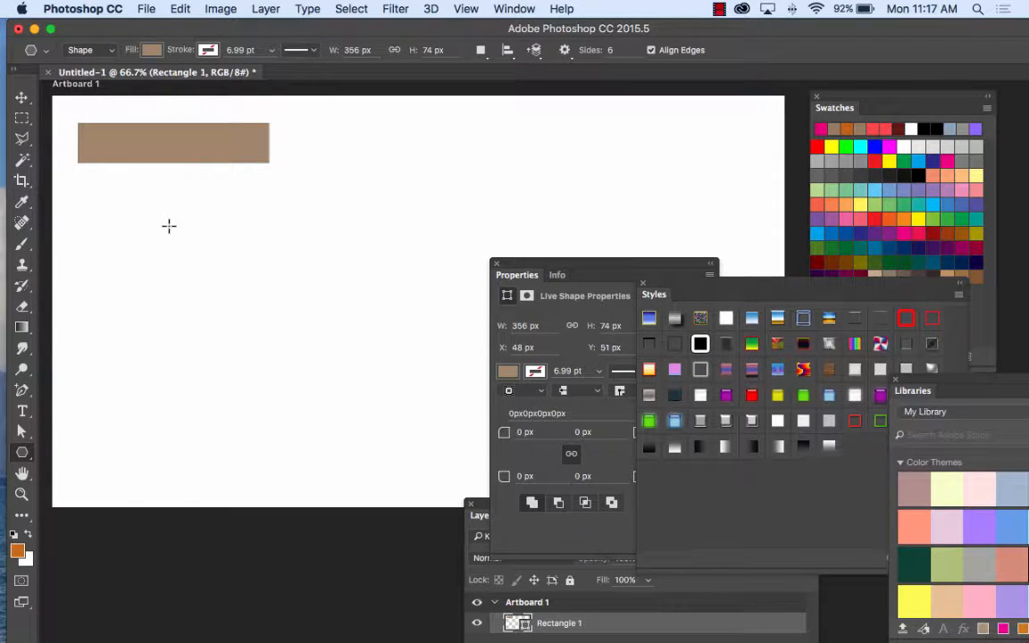
pyautogui.rightClick(24, 454)
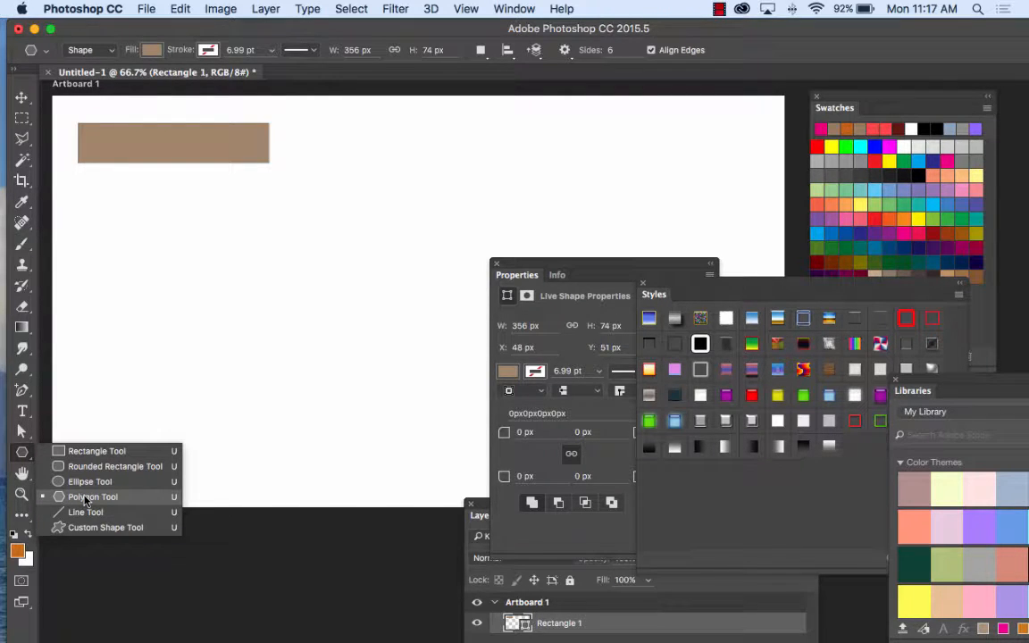
pyautogui.click(85, 498)
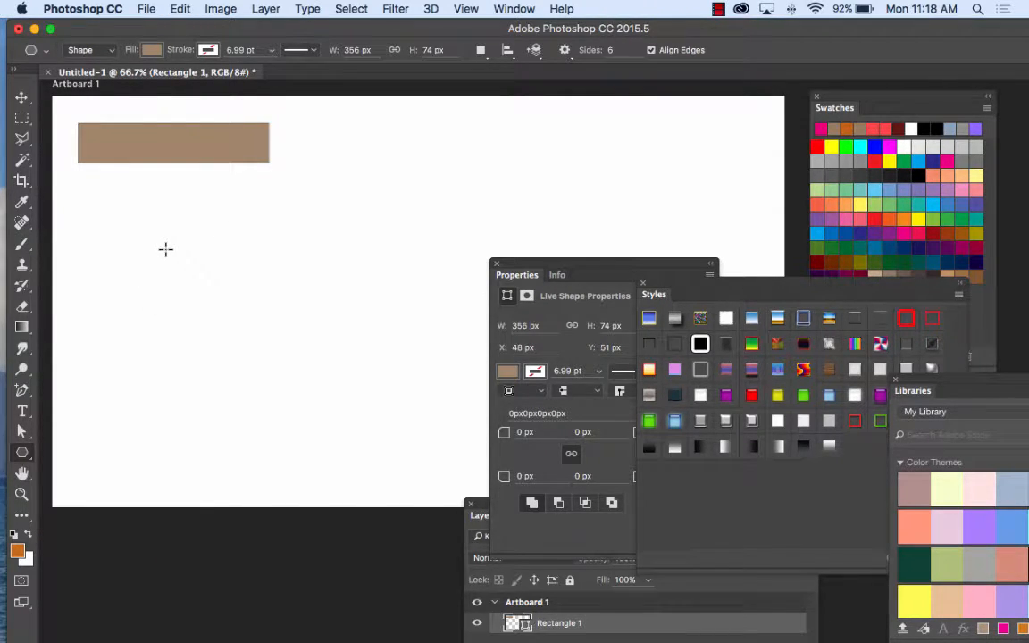
pyautogui.click(165, 249)
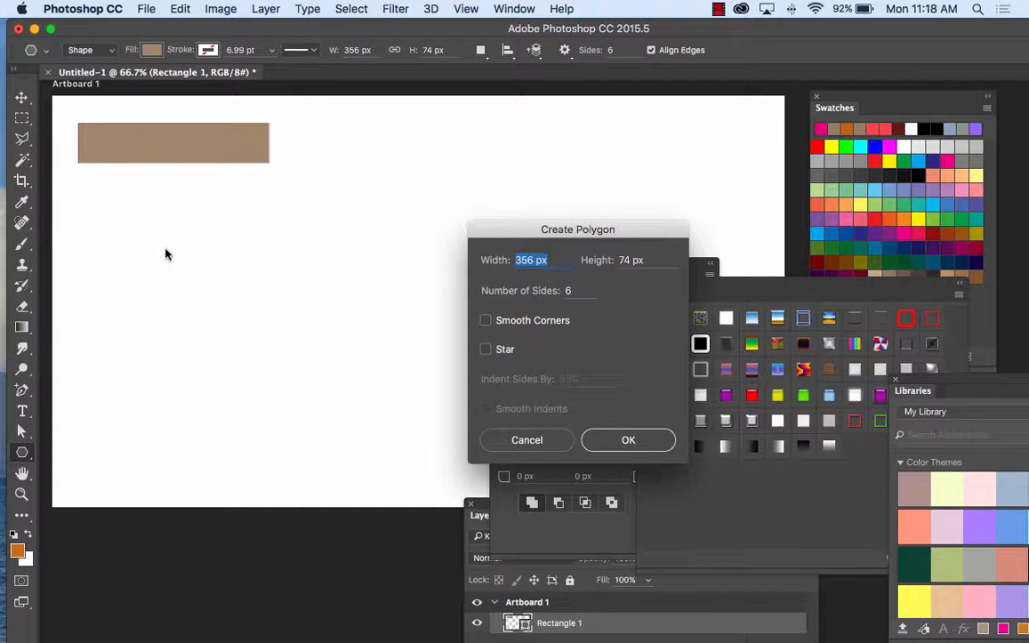
pyautogui.moveTo(629, 232); pyautogui.dragTo(482, 81)
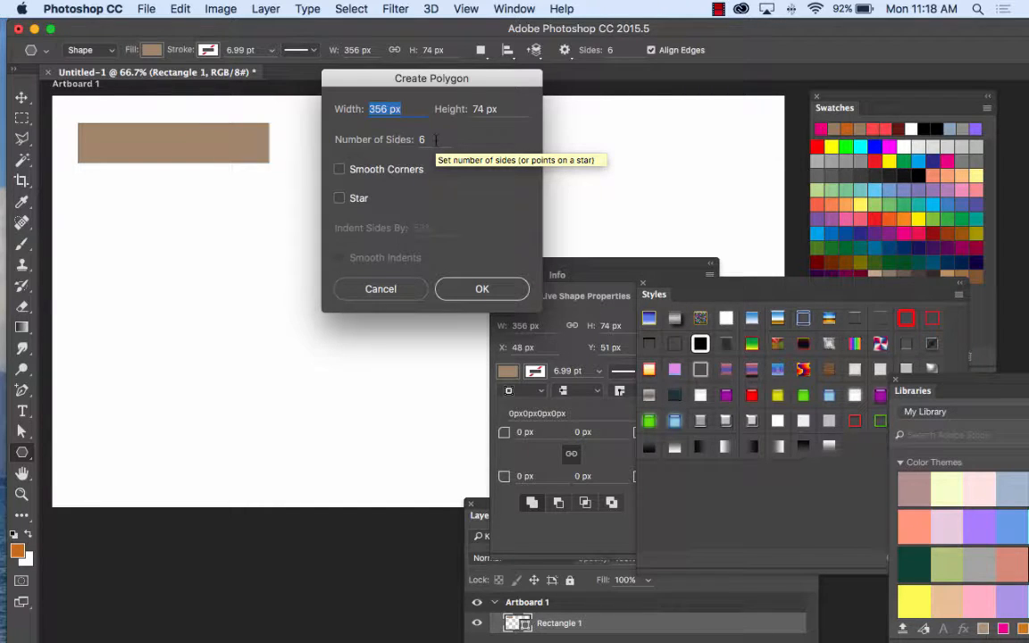
pyautogui.moveTo(436, 139); pyautogui.dragTo(416, 141)
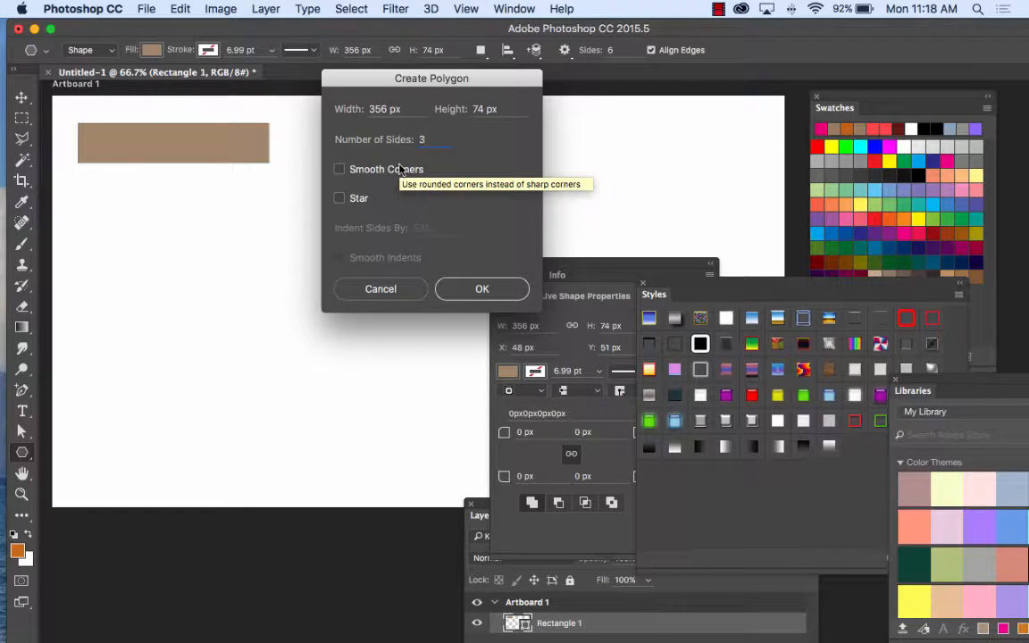
pyautogui.click(492, 294)
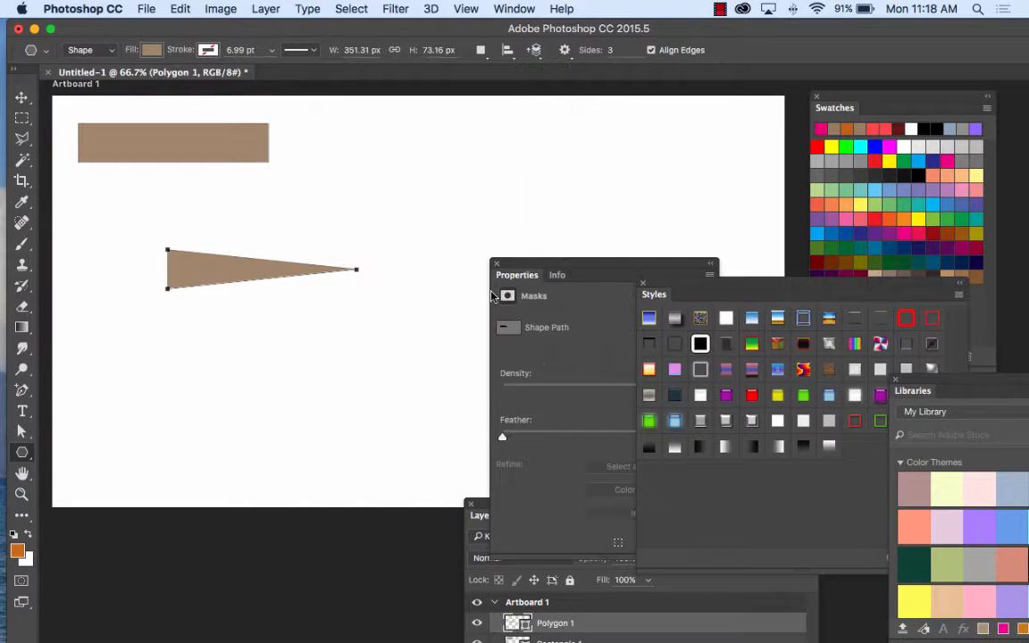
pyautogui.click(151, 51)
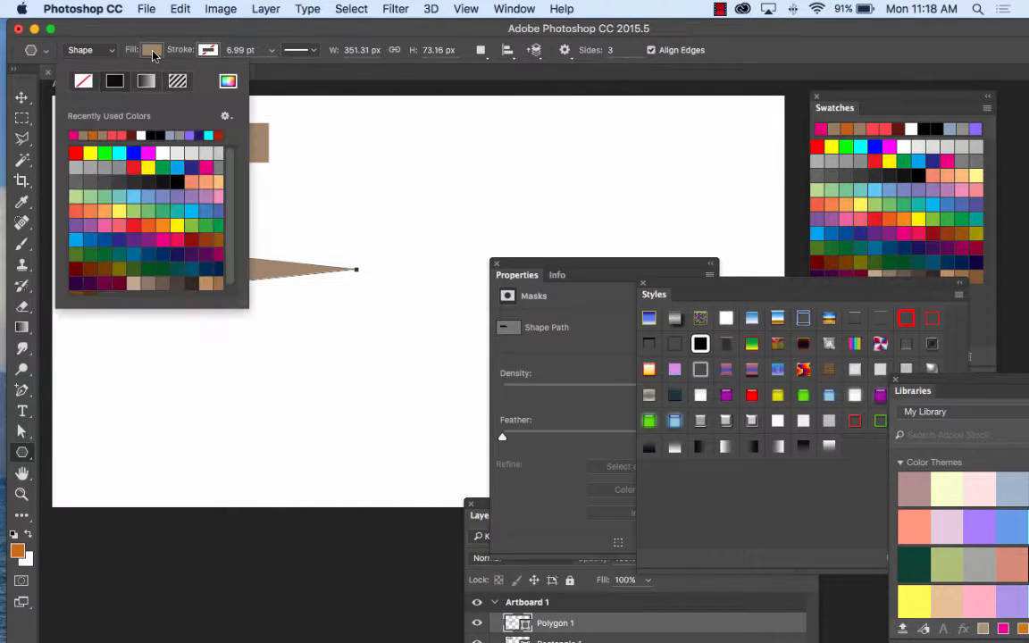
pyautogui.click(152, 51)
pyautogui.click(151, 51)
pyautogui.click(166, 52)
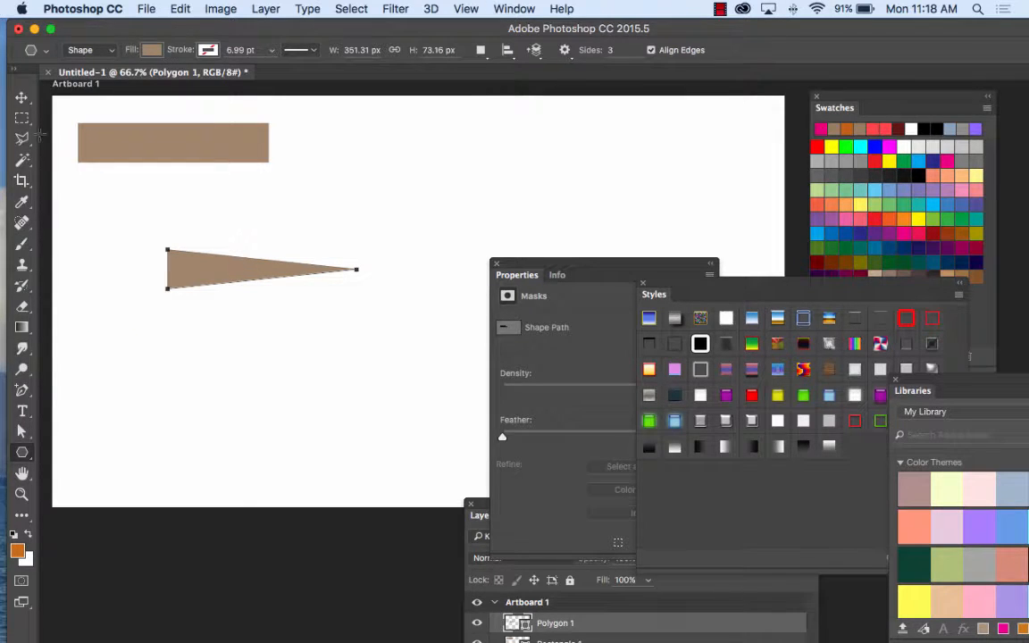
# Step: Narrow the triangle to about 42% of its width from its pointed end and apply the transformation
pyautogui.click(21, 96)
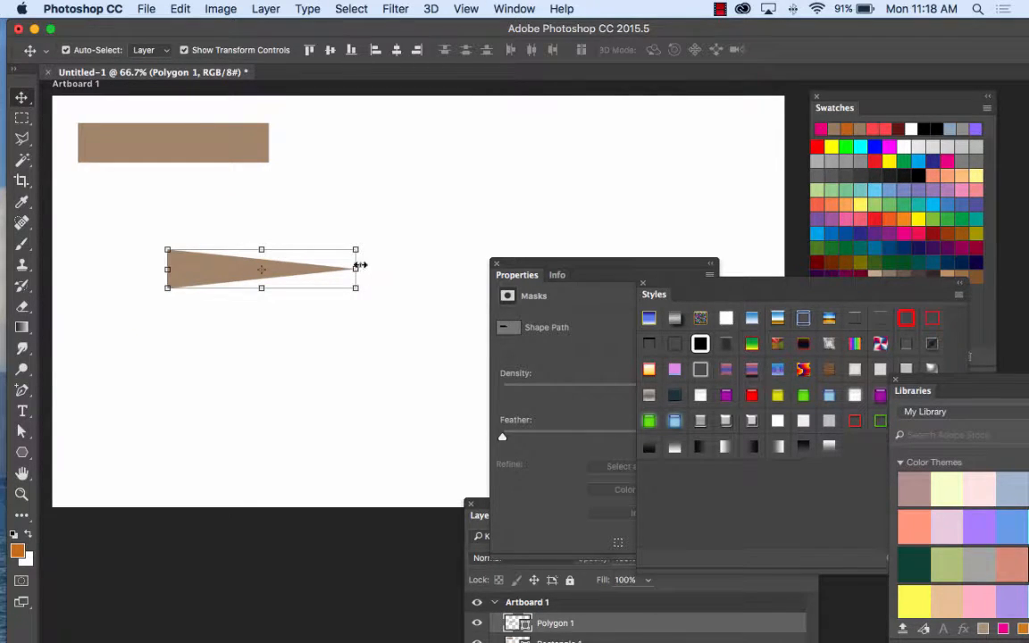
pyautogui.moveTo(360, 265); pyautogui.dragTo(247, 268)
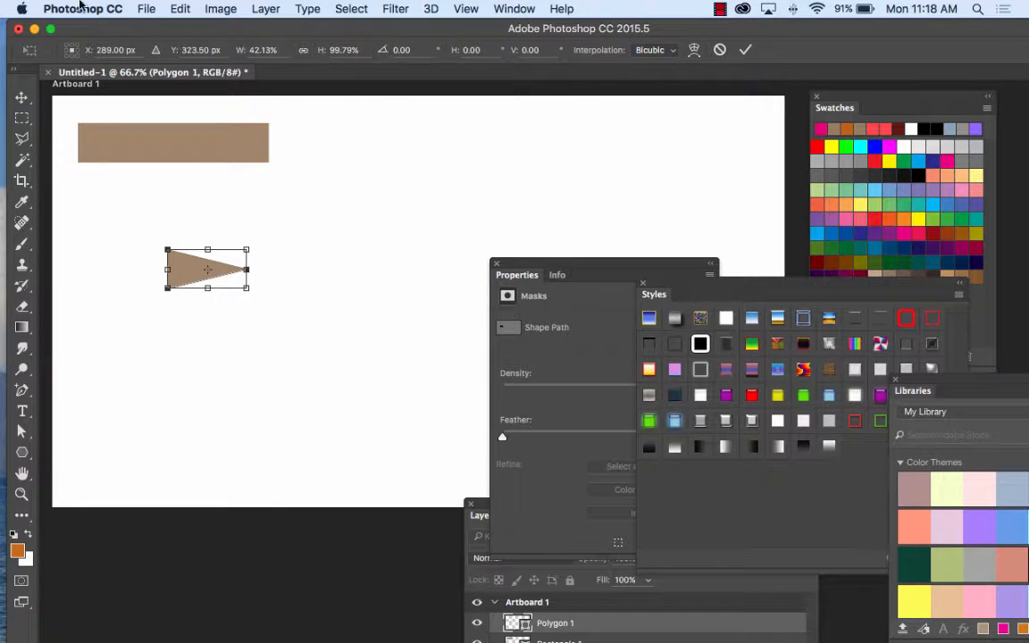
pyautogui.click(23, 98)
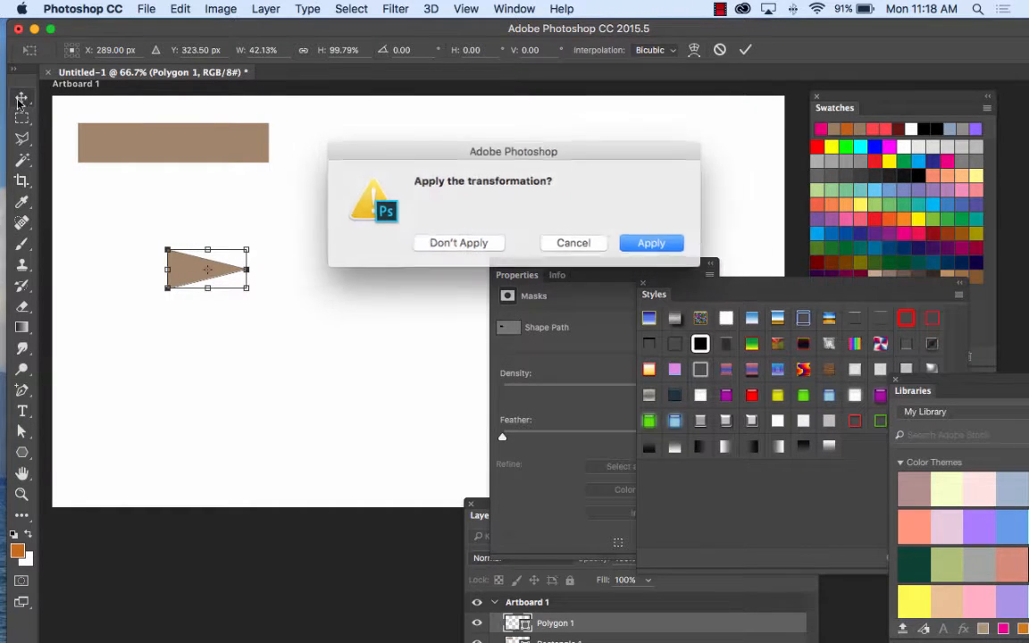
pyautogui.click(648, 238)
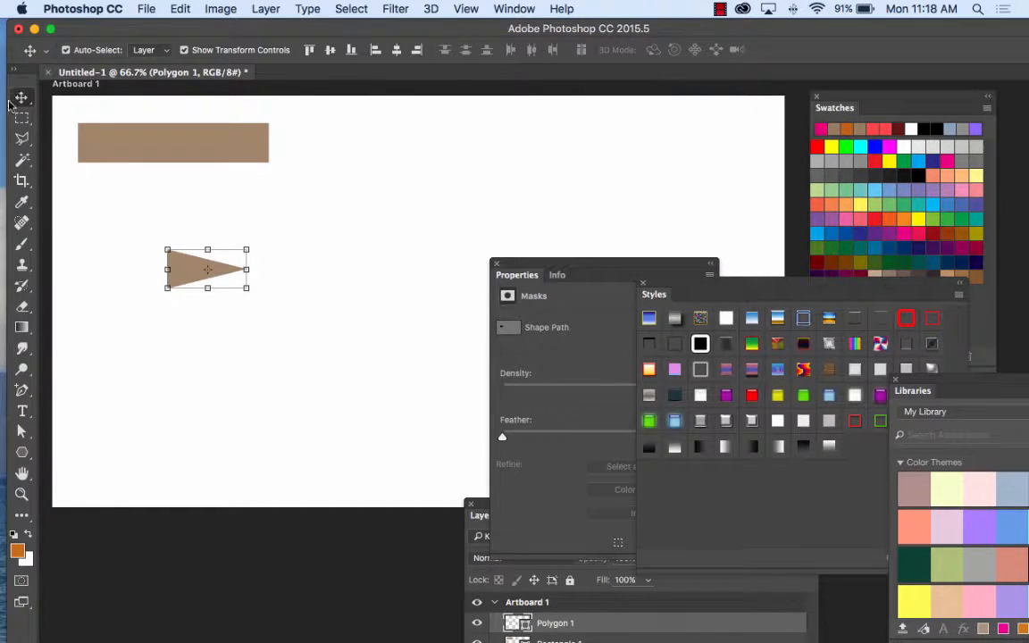
# Step: Move the triangle up to align with the rectangle's left edge, and place the rectangle beside the triangle's tip on the same level
pyautogui.click(157, 247)
pyautogui.moveTo(157, 247); pyautogui.dragTo(115, 204)
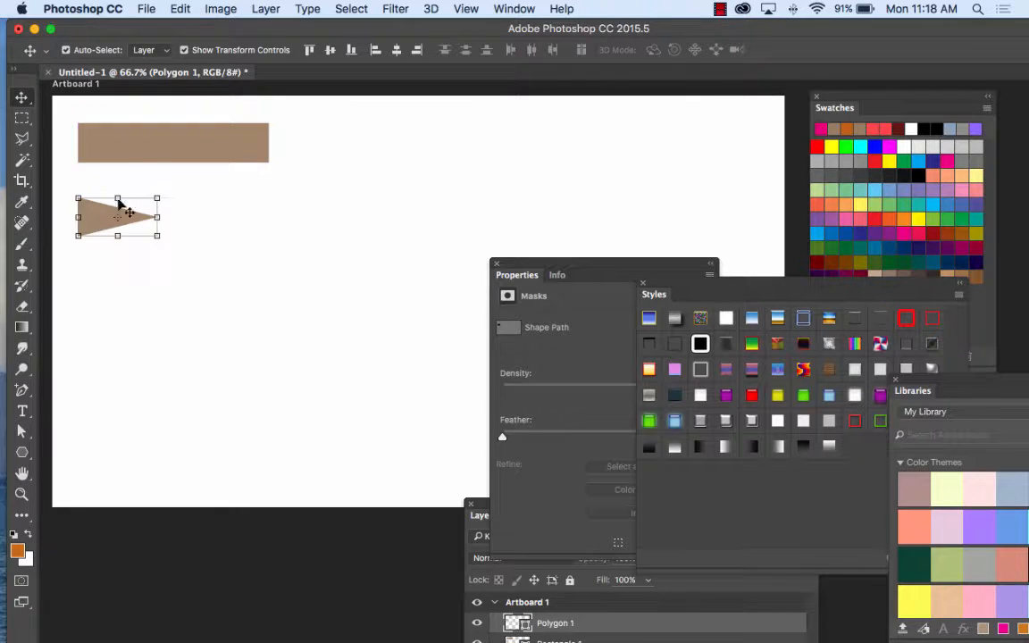
pyautogui.moveTo(139, 152); pyautogui.dragTo(238, 227)
pyautogui.click(237, 164)
pyautogui.click(114, 218)
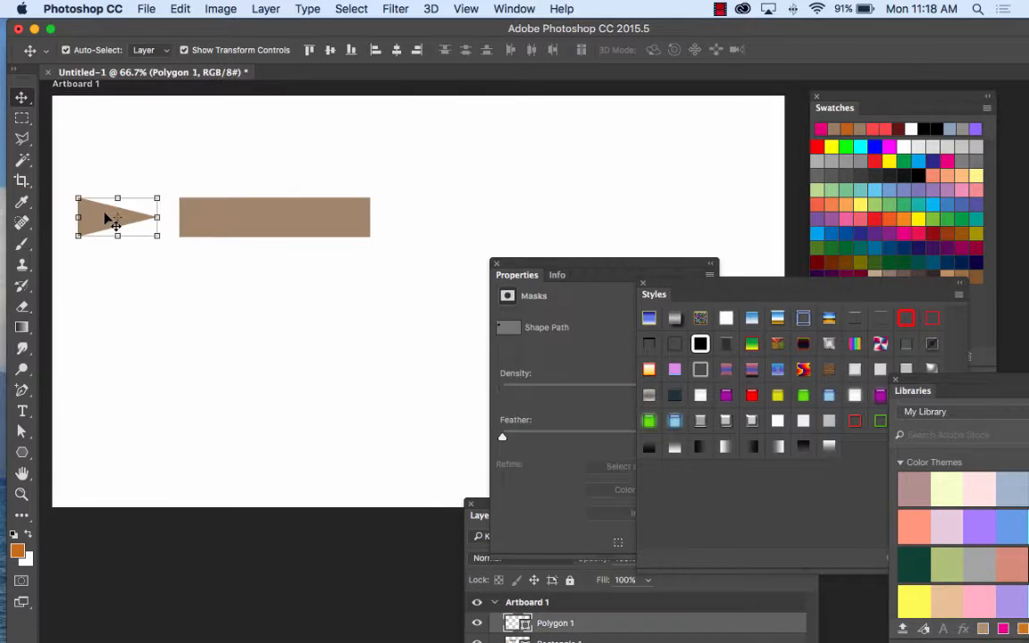
pyautogui.click(22, 456)
pyautogui.rightClick(22, 455)
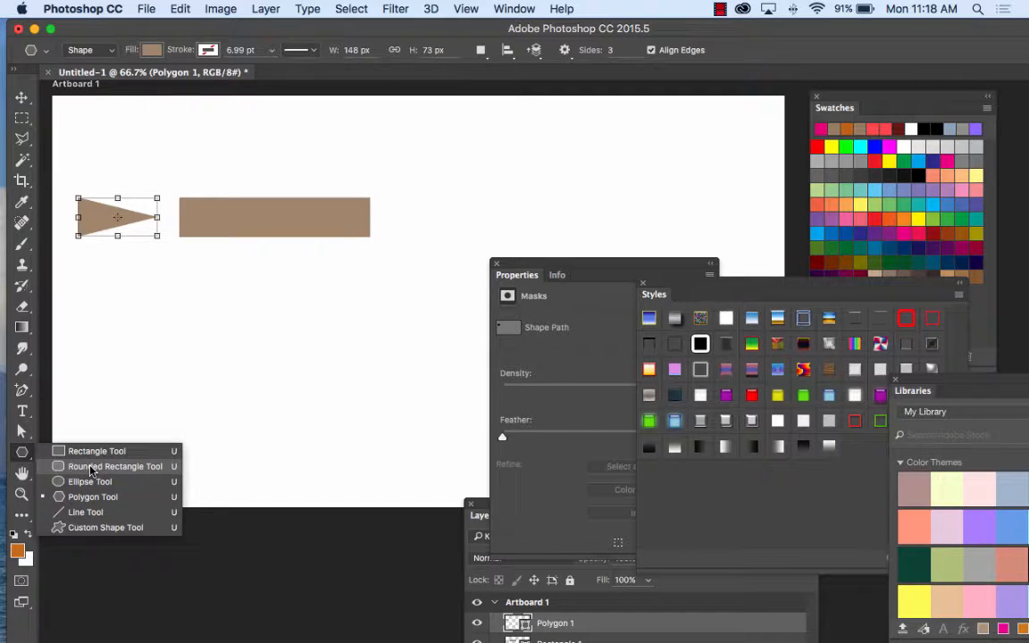
pyautogui.click(85, 481)
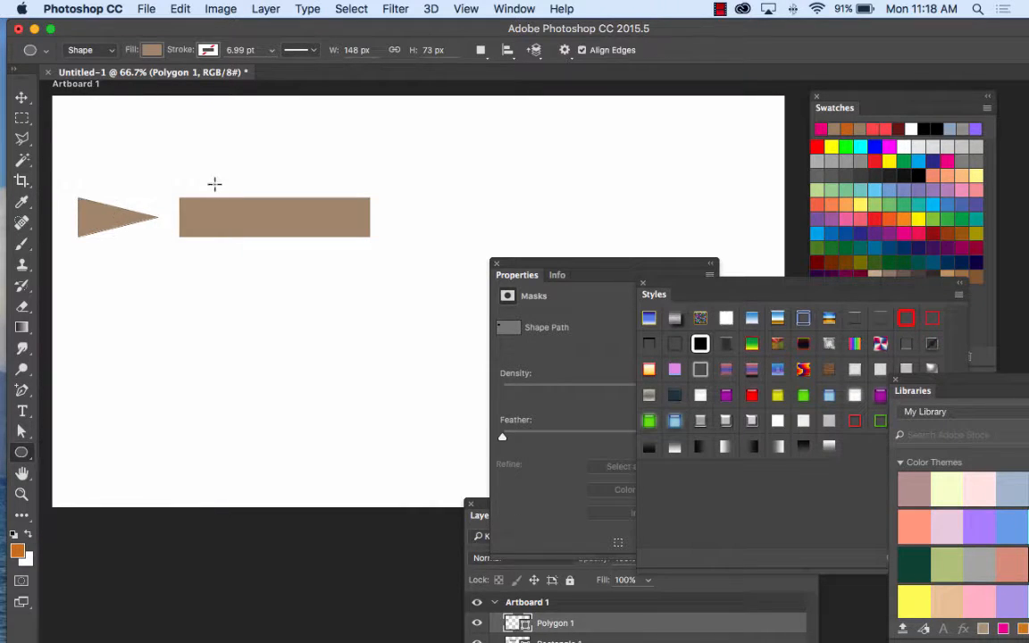
# Step: Select the rectangle with the Move Tool and reposition the Properties panel over the artboard, clear of the shapes
pyautogui.click(21, 96)
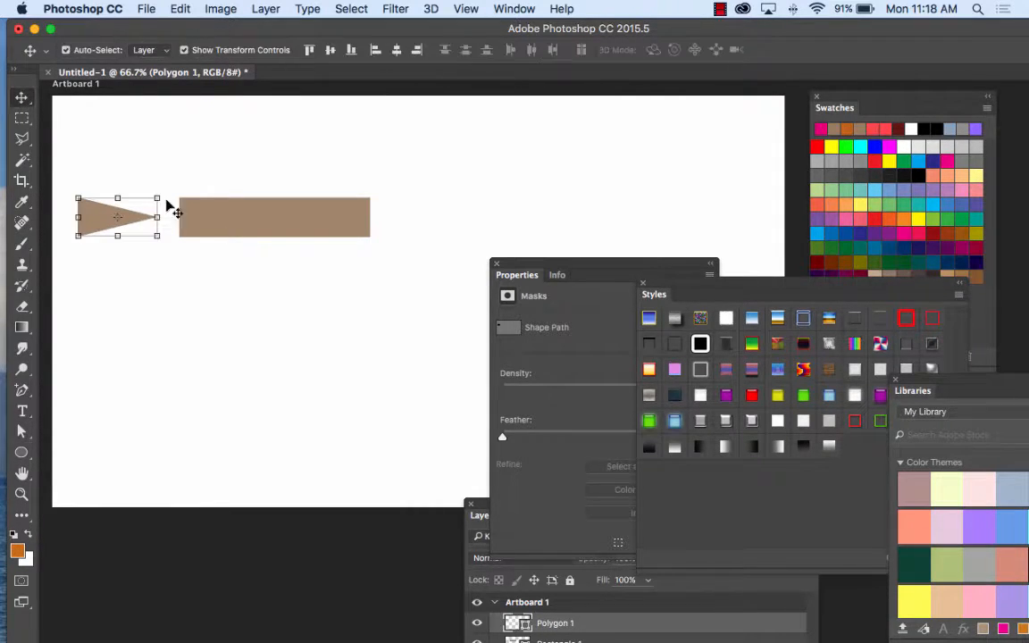
pyautogui.click(286, 231)
pyautogui.moveTo(554, 264); pyautogui.dragTo(485, 151)
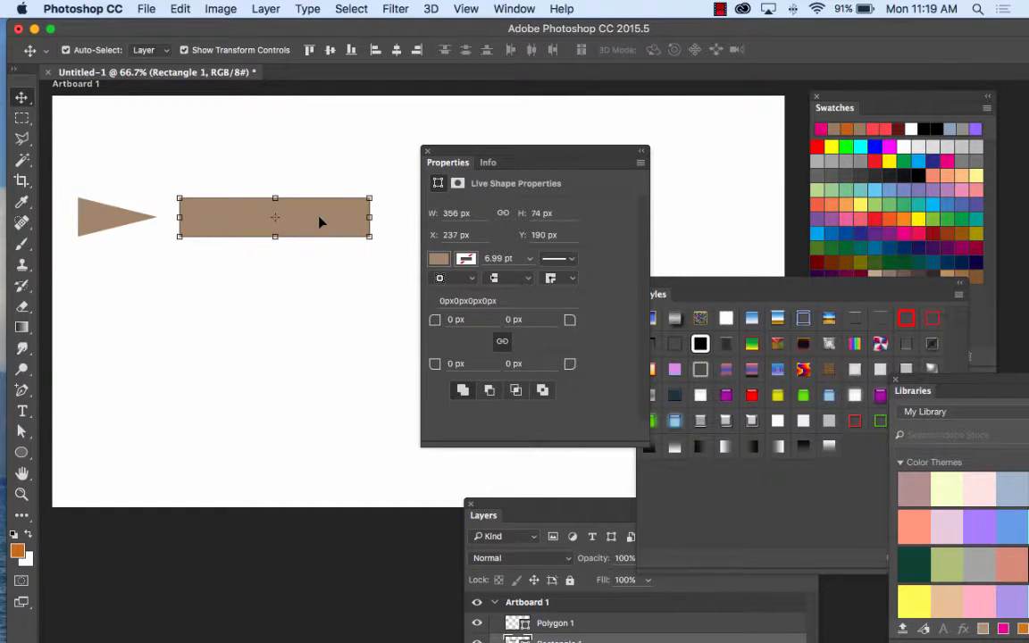
# Step: Compare the properties offered for the triangle with those offered for the rectangle by selecting each shape in turn
pyautogui.click(109, 218)
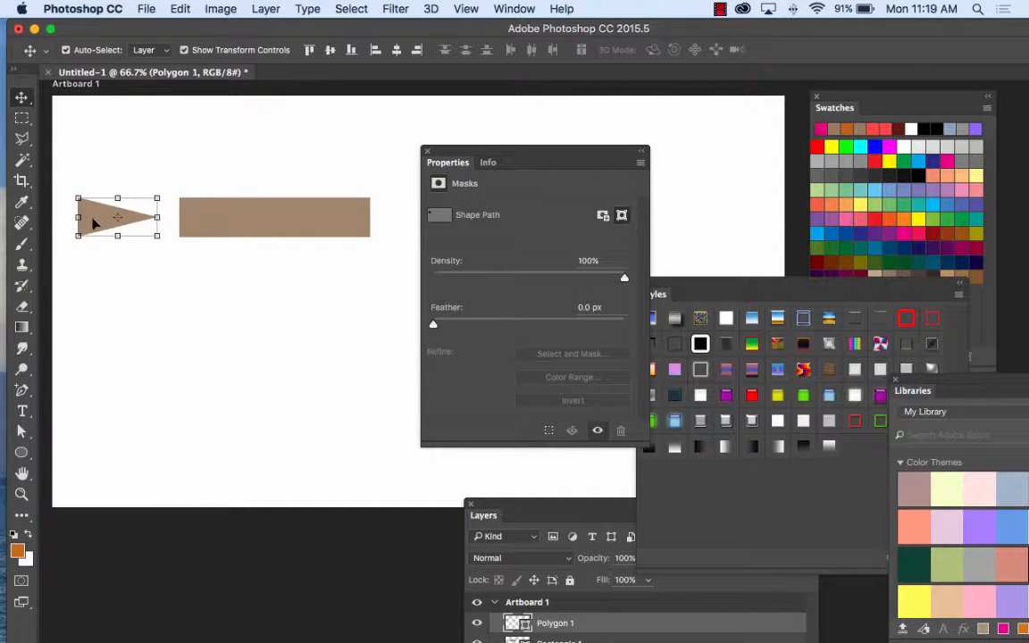
pyautogui.click(316, 230)
pyautogui.click(114, 223)
pyautogui.click(239, 221)
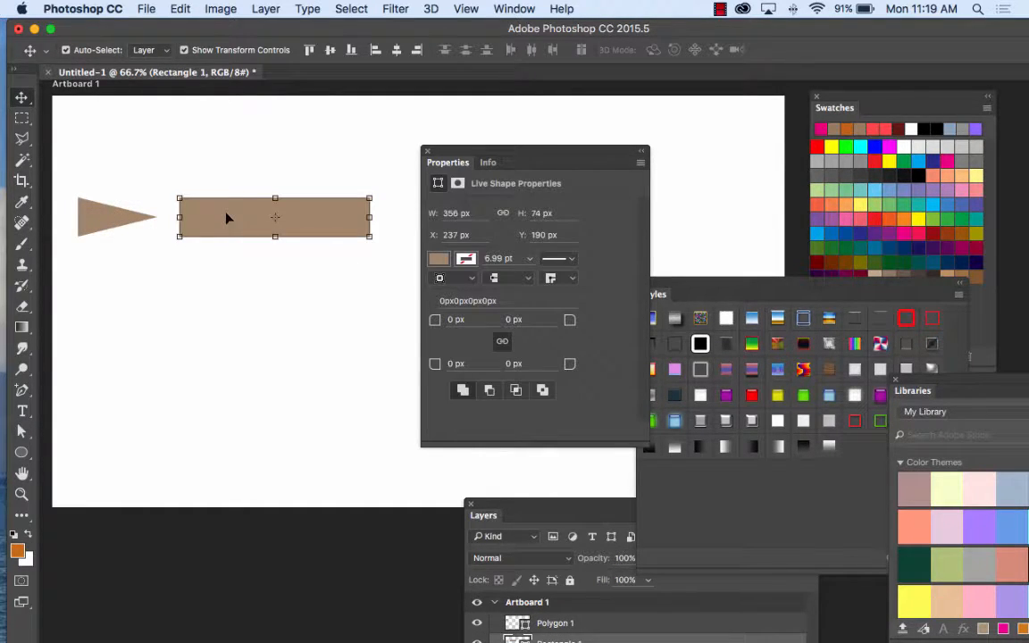
pyautogui.click(113, 219)
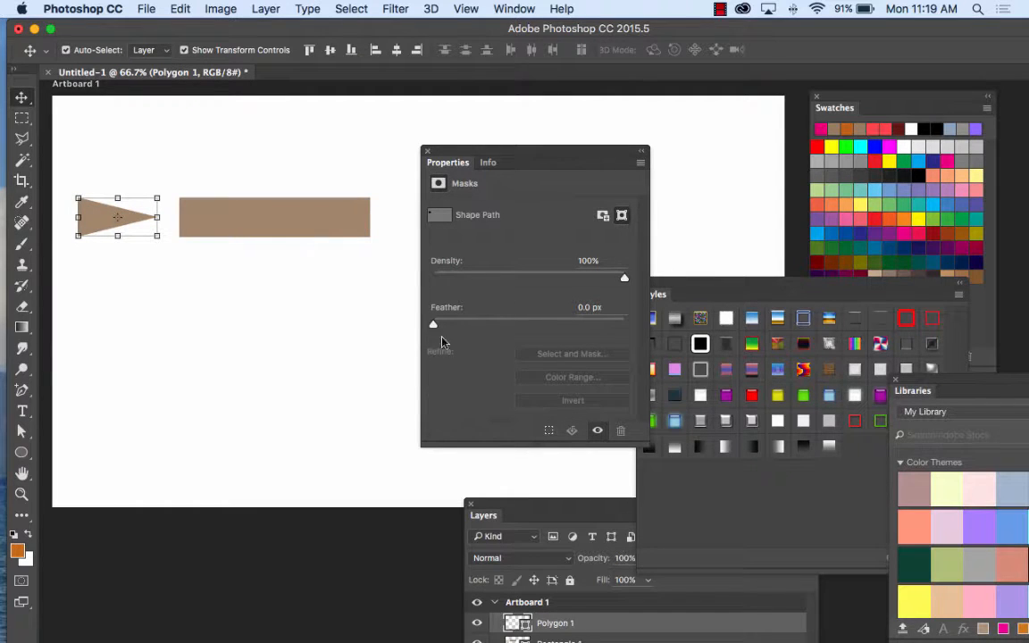
pyautogui.click(97, 221)
pyautogui.click(293, 237)
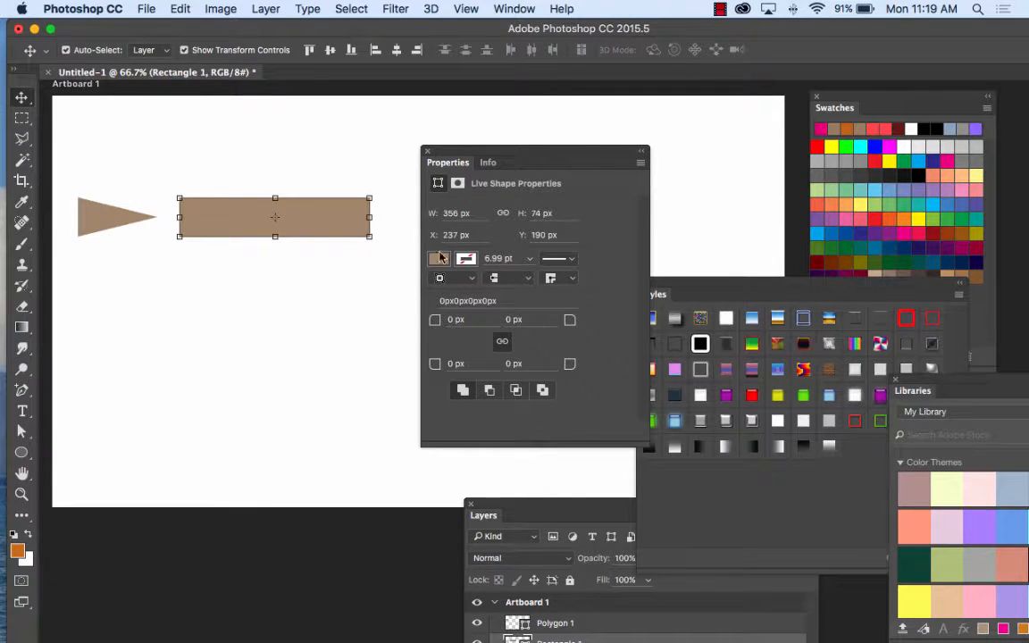
pyautogui.click(95, 217)
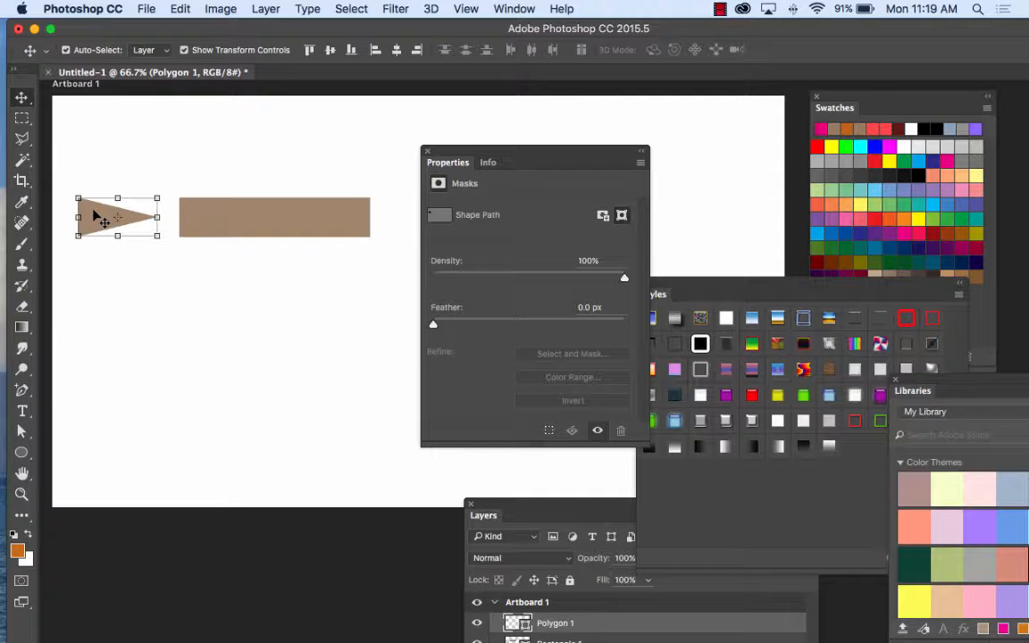
# Step: Activate the Custom Shape Tool and review the available custom shapes and shape sets
pyautogui.click(21, 454)
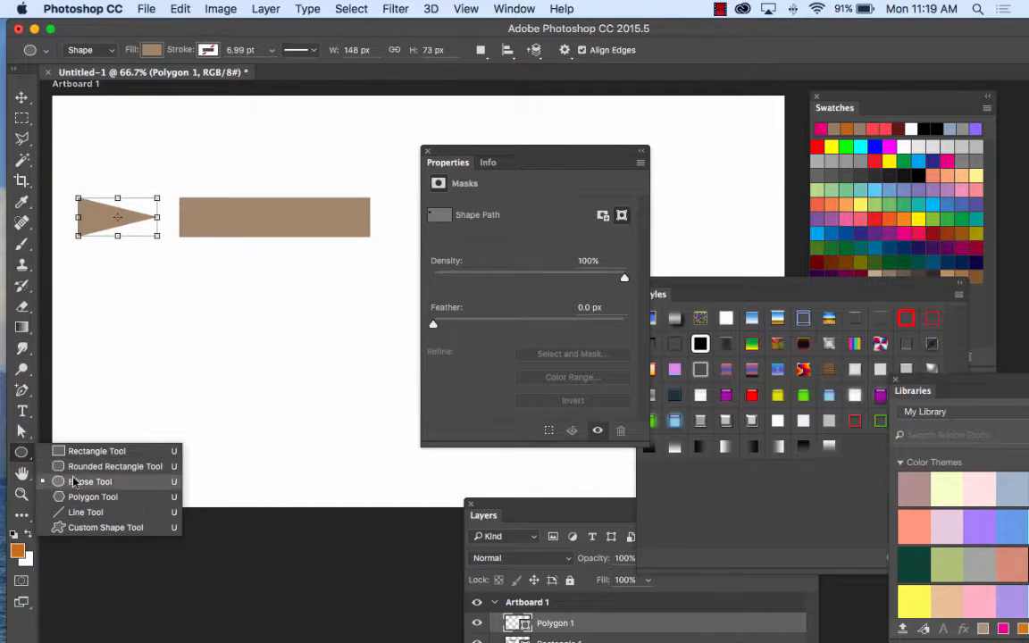
pyautogui.click(105, 528)
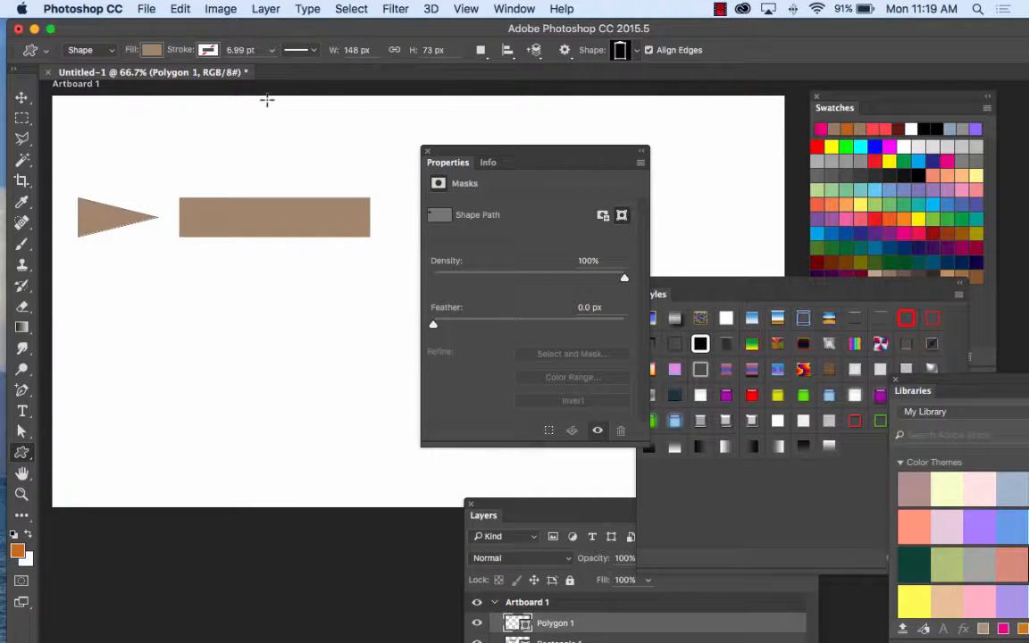
pyautogui.click(636, 51)
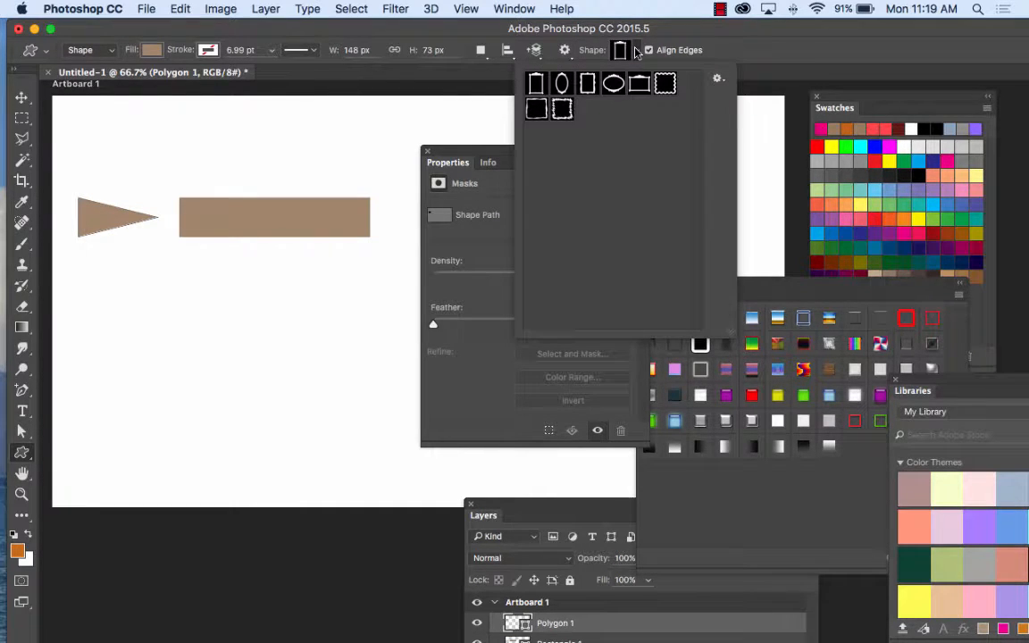
pyautogui.click(717, 80)
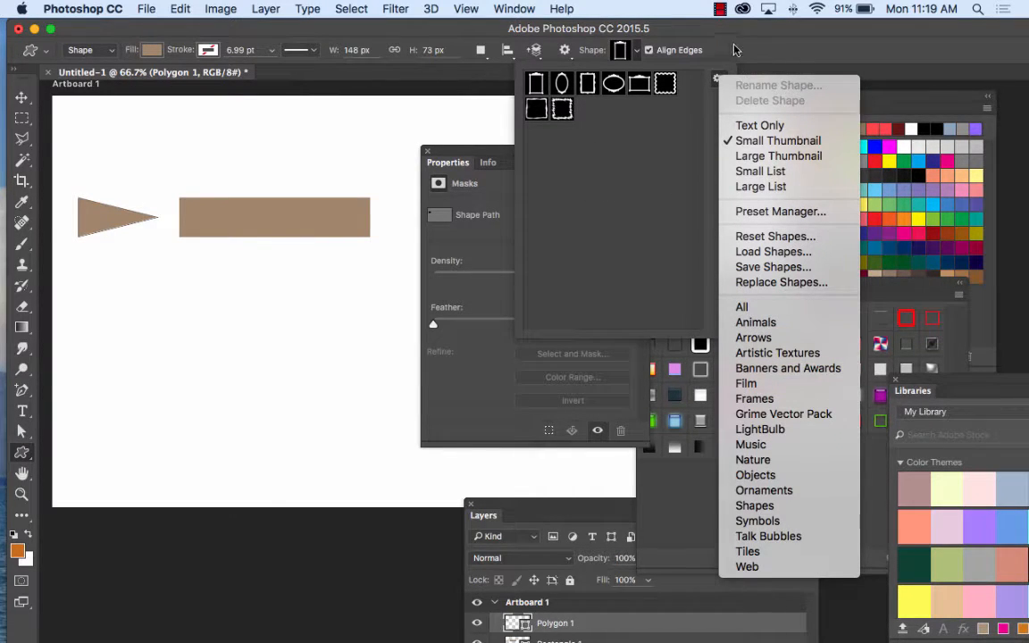
pyautogui.click(738, 47)
pyautogui.click(23, 455)
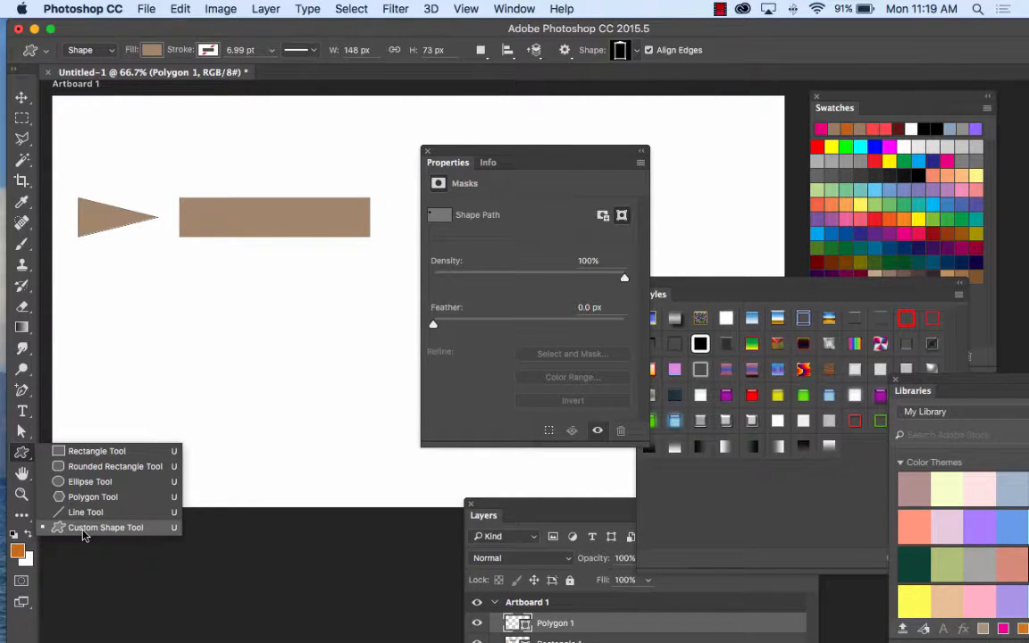
pyautogui.click(83, 534)
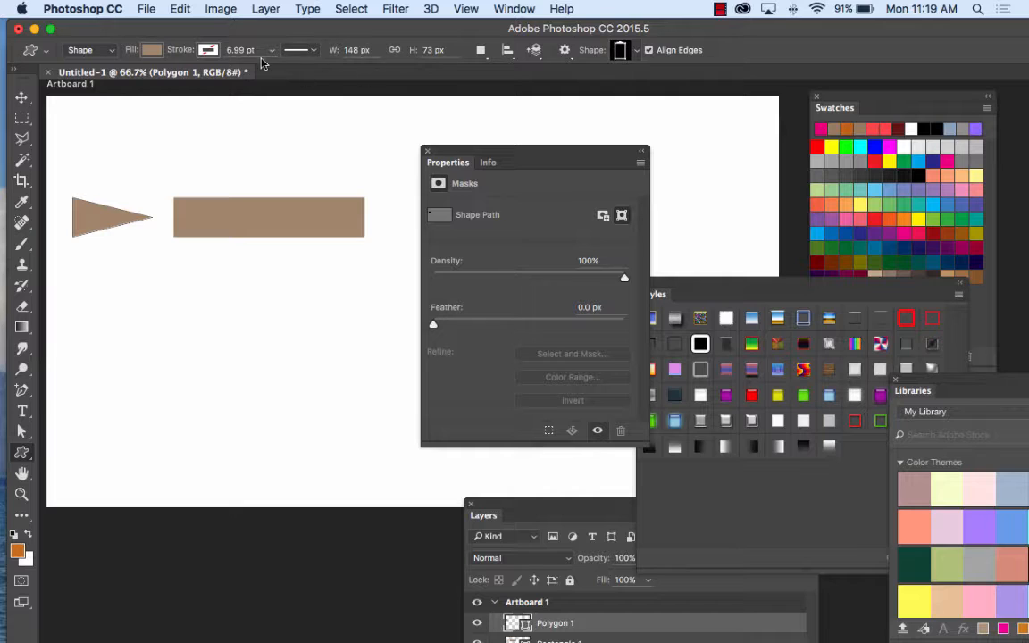
# Step: Change the triangle's fill to a muted violet-blue swatch
pyautogui.click(139, 49)
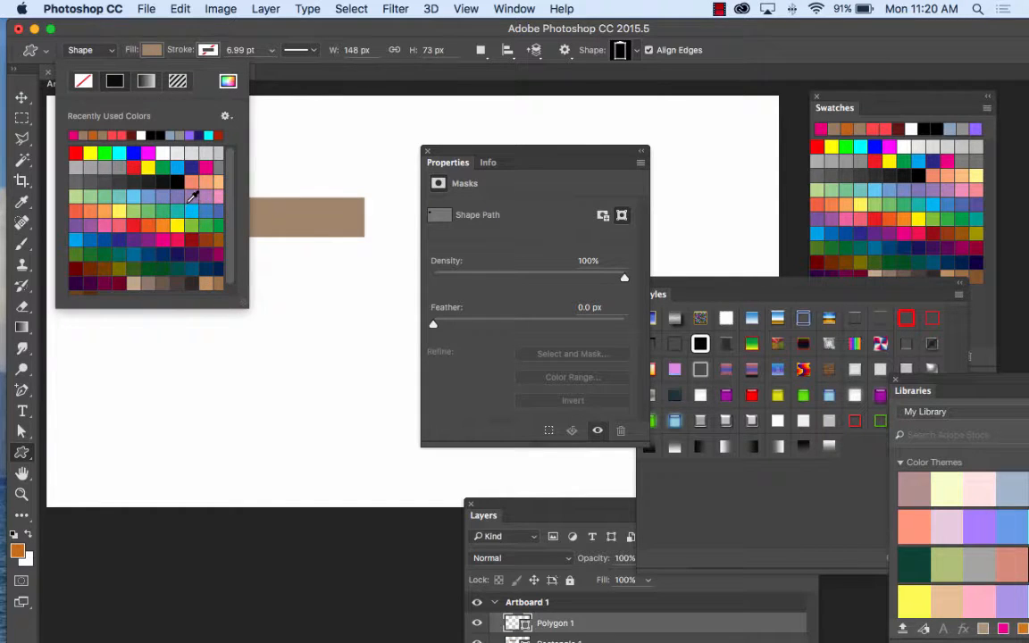
pyautogui.click(182, 196)
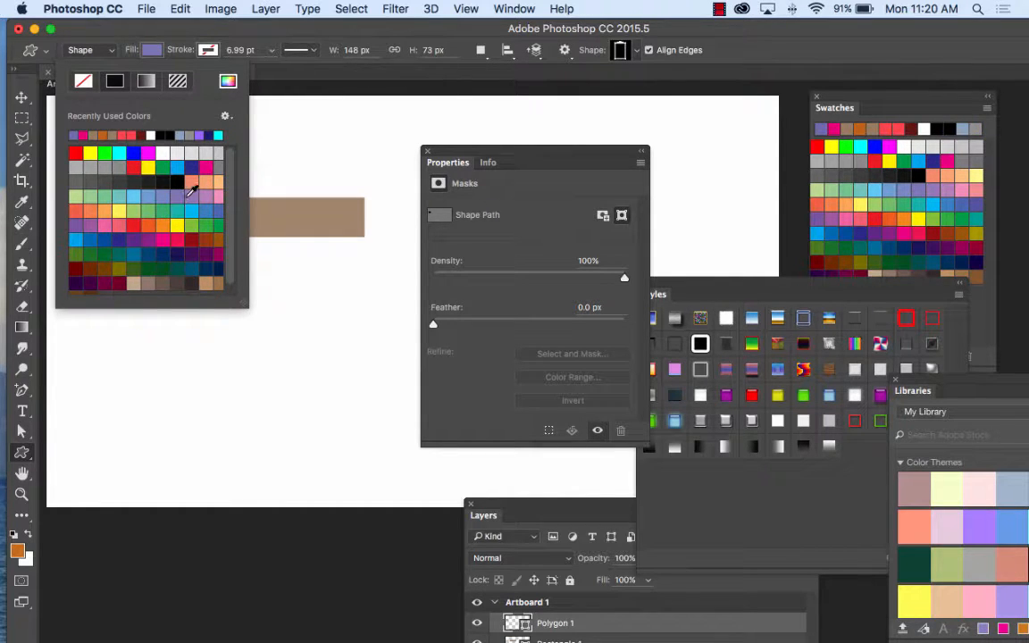
pyautogui.click(189, 36)
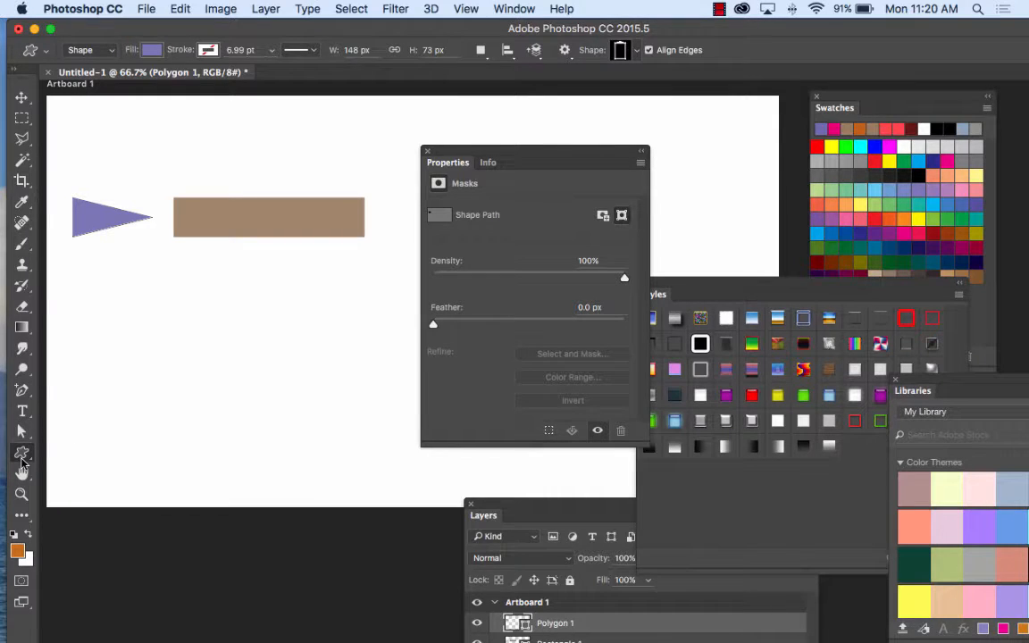
# Step: Append the LightBulb set to the custom shapes and choose the light bulb as the shape to draw
pyautogui.click(634, 52)
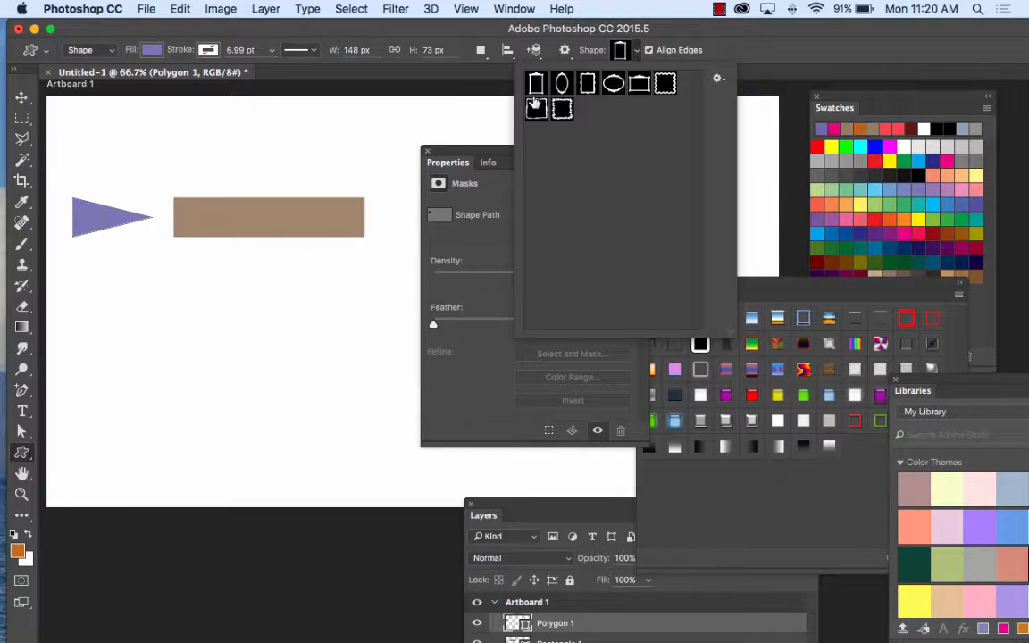
pyautogui.click(717, 79)
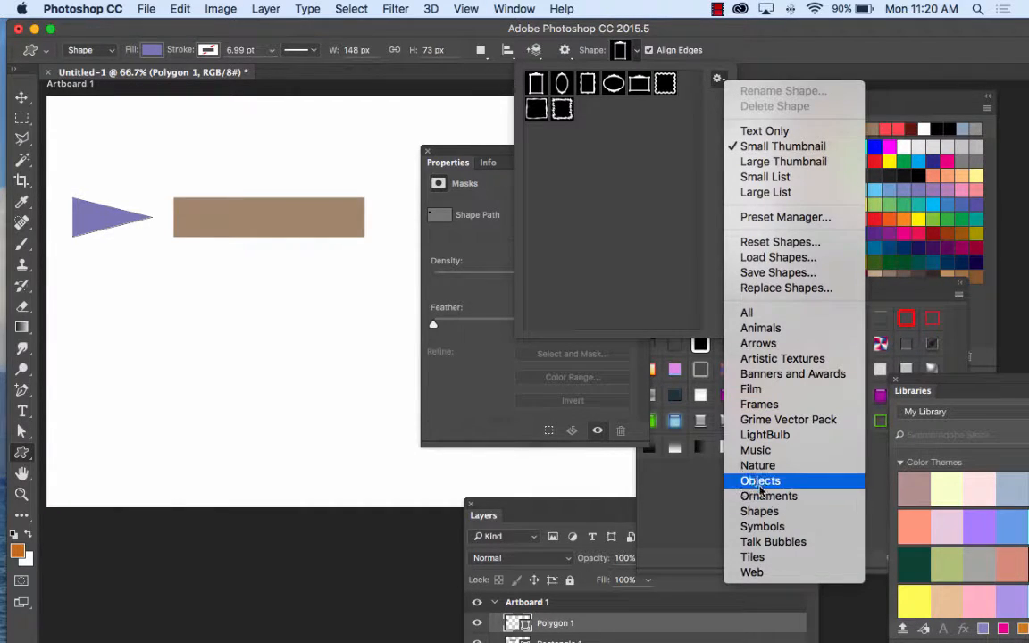
pyautogui.click(780, 436)
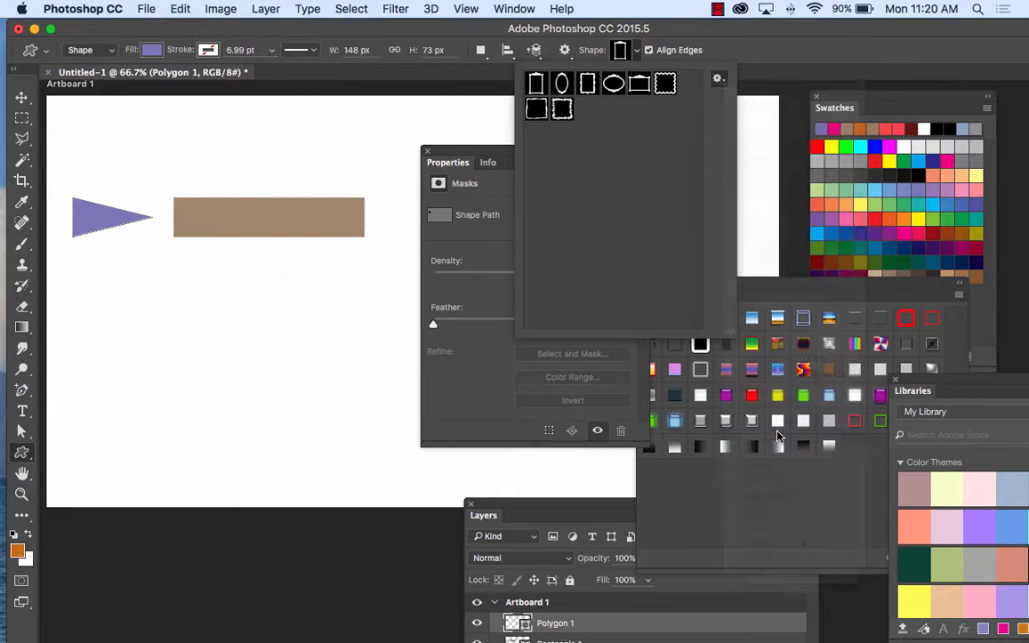
pyautogui.click(462, 243)
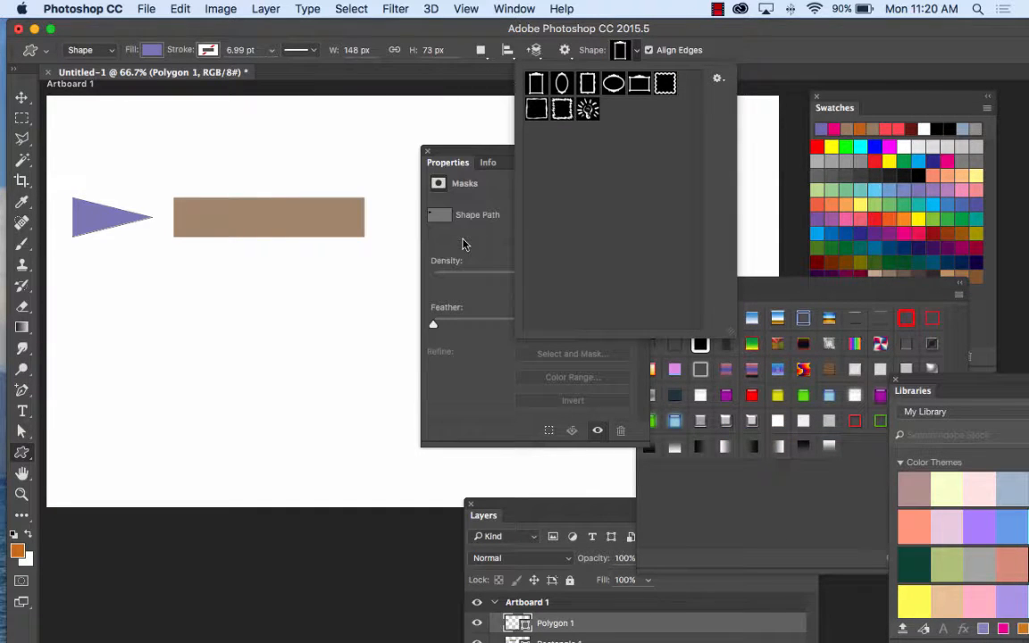
pyautogui.click(587, 109)
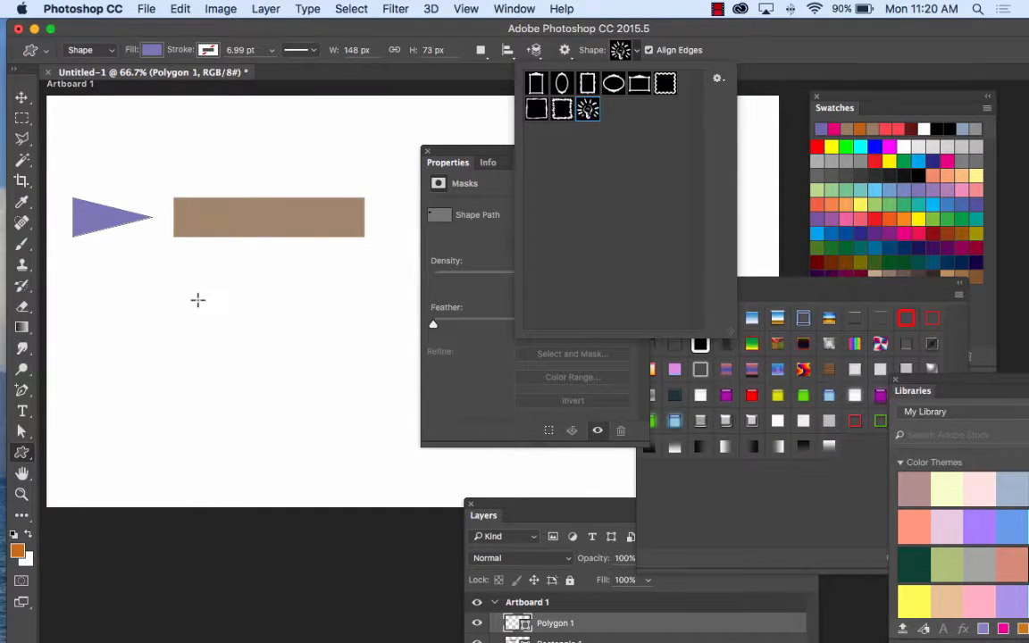
# Step: Draw a light bulb about 195 px wide and 190 px high below the rectangle, and move it beneath the triangle
pyautogui.scroll(1, 197, 299)
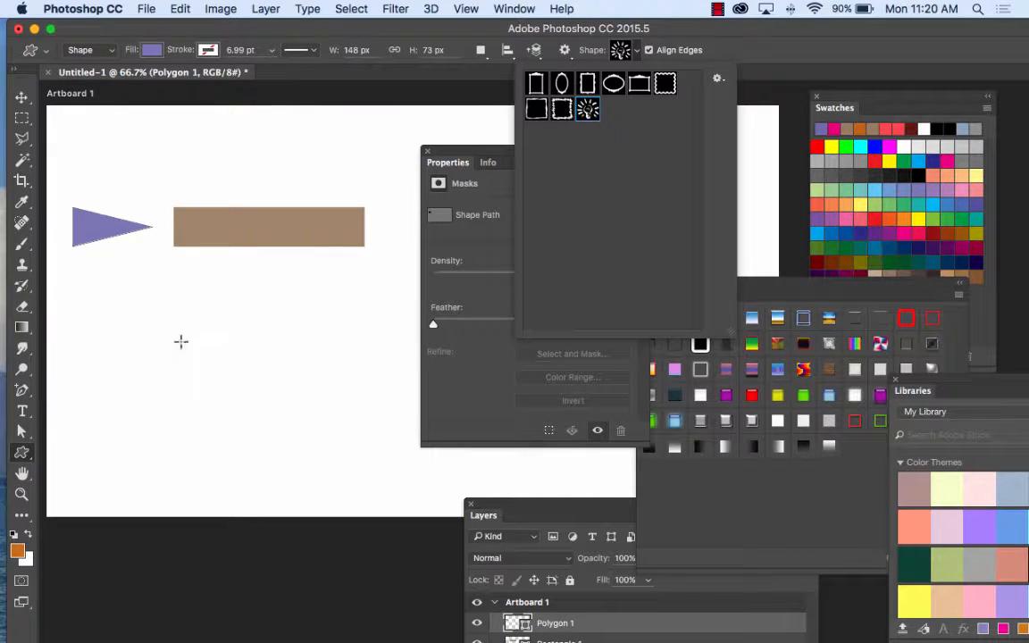
pyautogui.moveTo(163, 315); pyautogui.dragTo(278, 413)
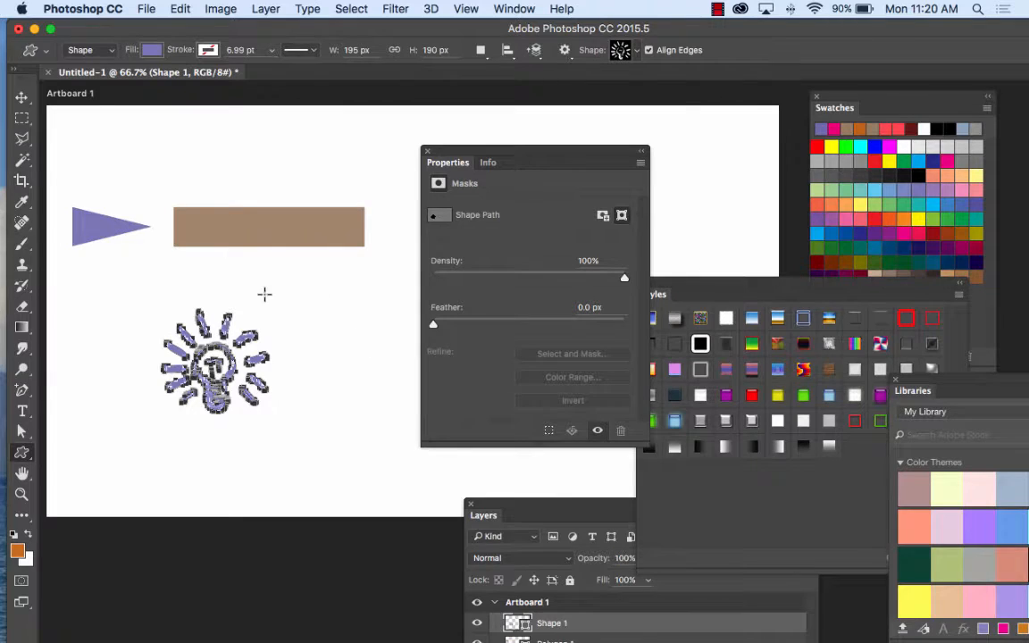
pyautogui.click(22, 96)
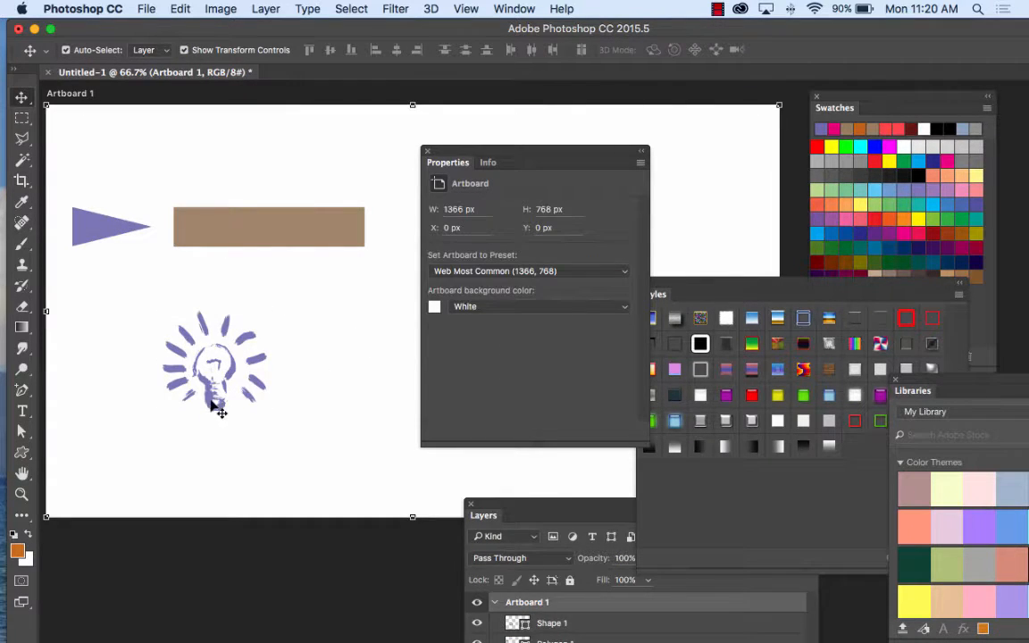
pyautogui.moveTo(214, 402); pyautogui.dragTo(141, 358)
pyautogui.click(610, 140)
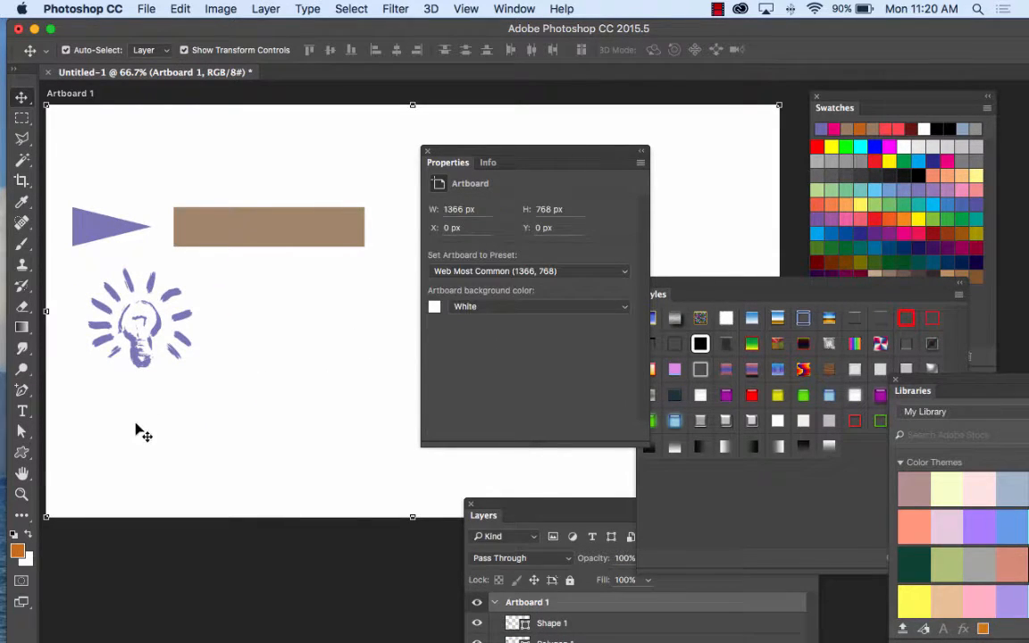
# Step: Append the Web set to the custom shapes and choose the shopping cart as the shape to draw
pyautogui.click(22, 453)
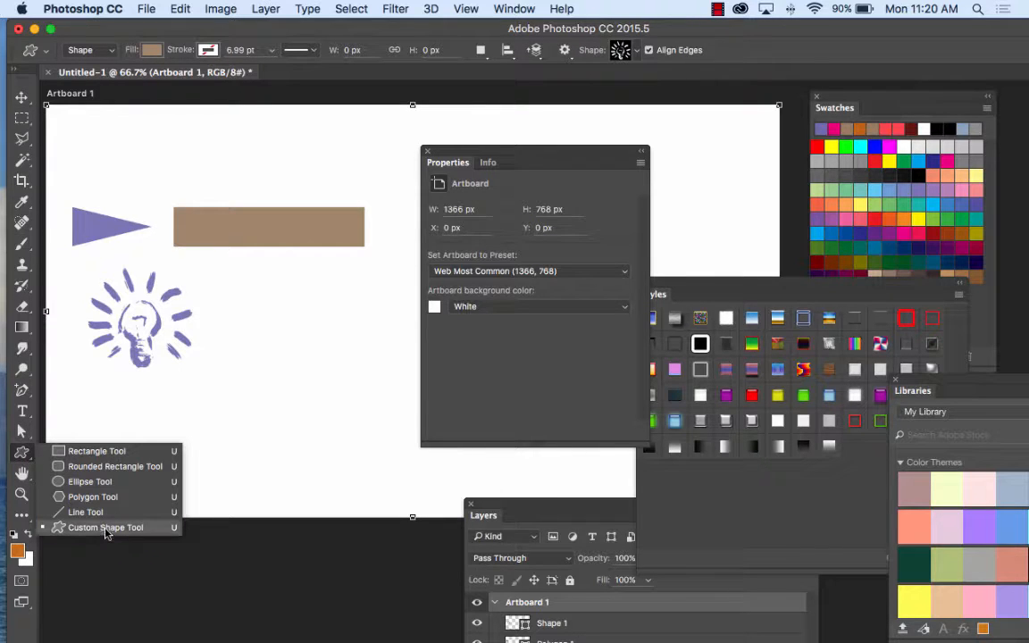
pyautogui.click(105, 528)
pyautogui.scroll(2, 103, 528)
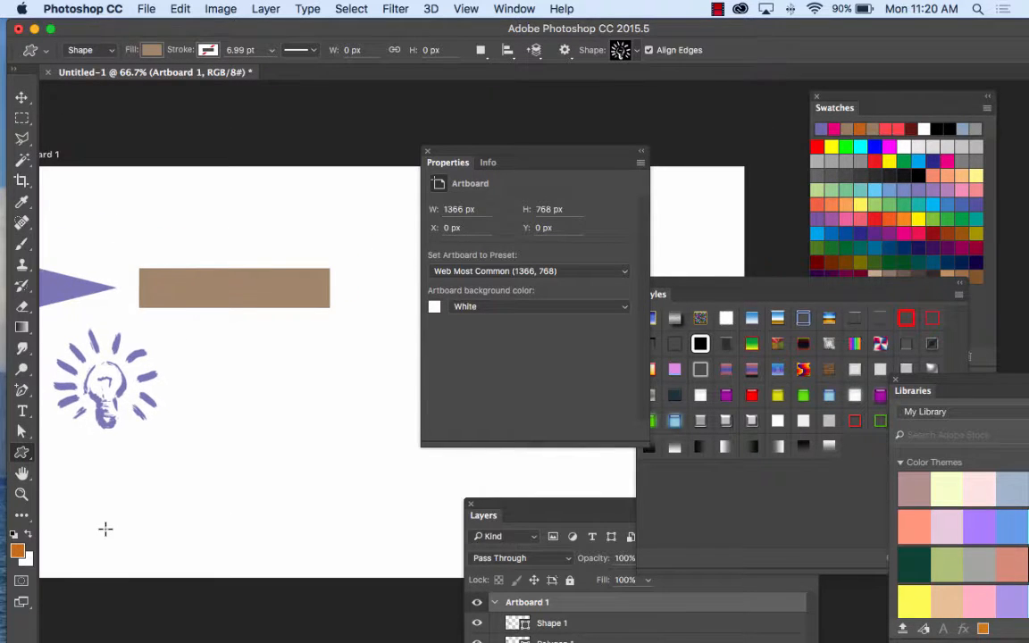
pyautogui.moveTo(224, 341); pyautogui.dragTo(253, 304)
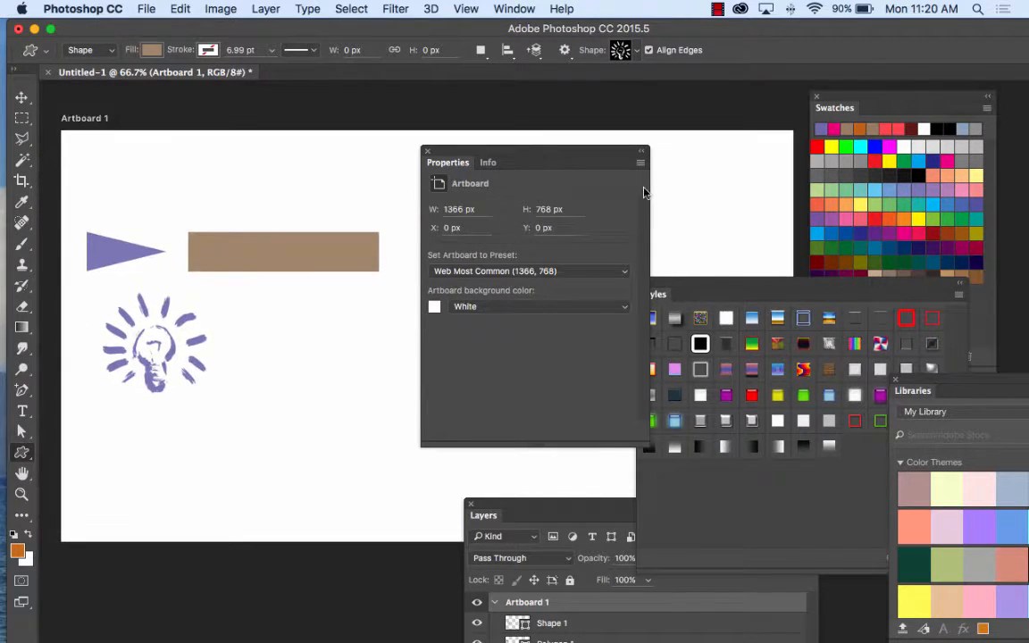
pyautogui.click(634, 54)
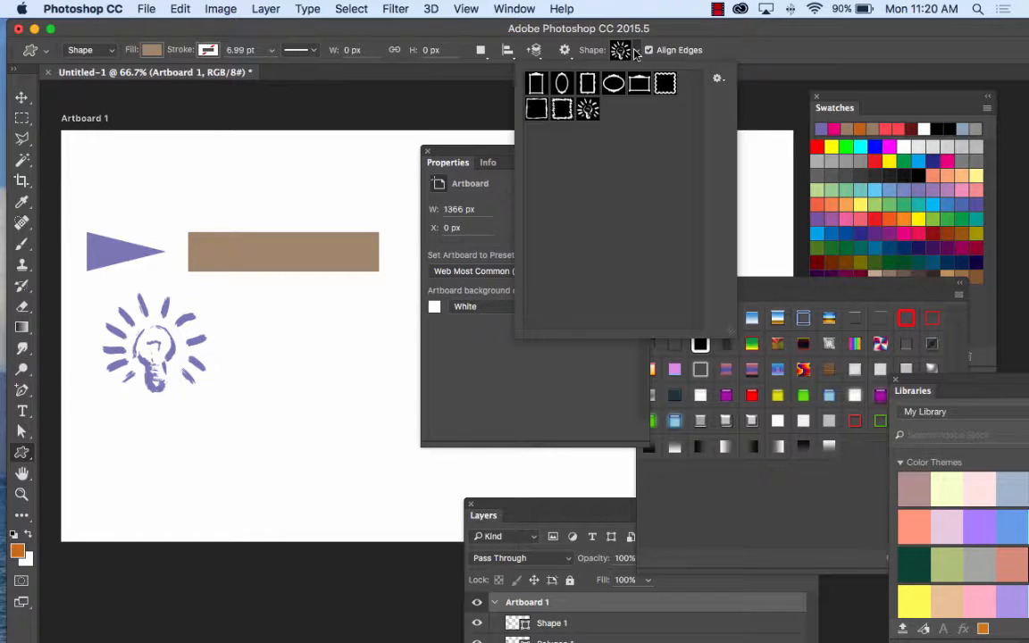
pyautogui.click(719, 80)
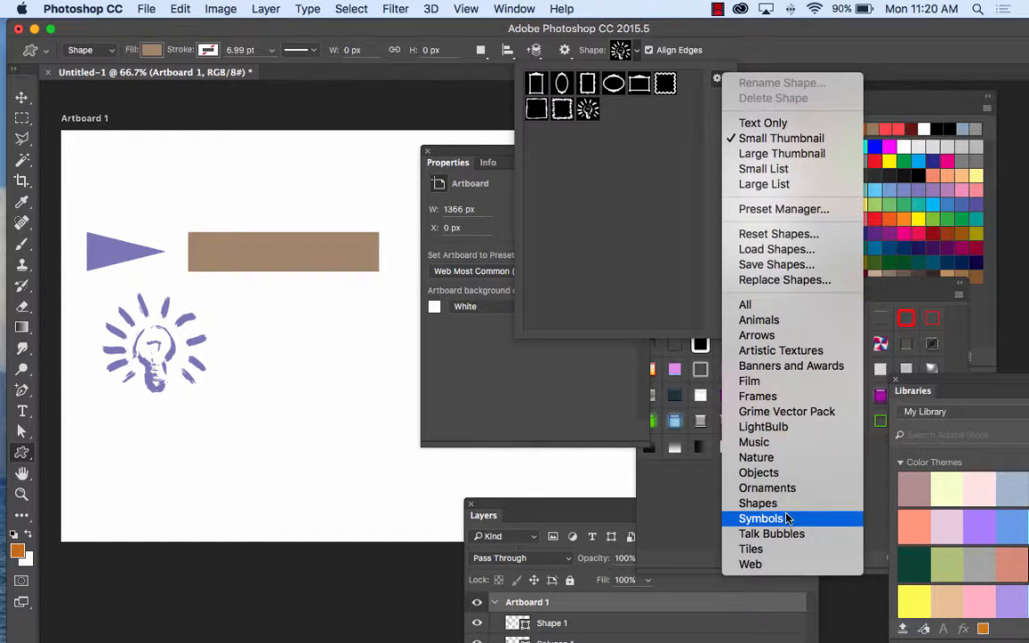
pyautogui.click(768, 566)
pyautogui.click(477, 243)
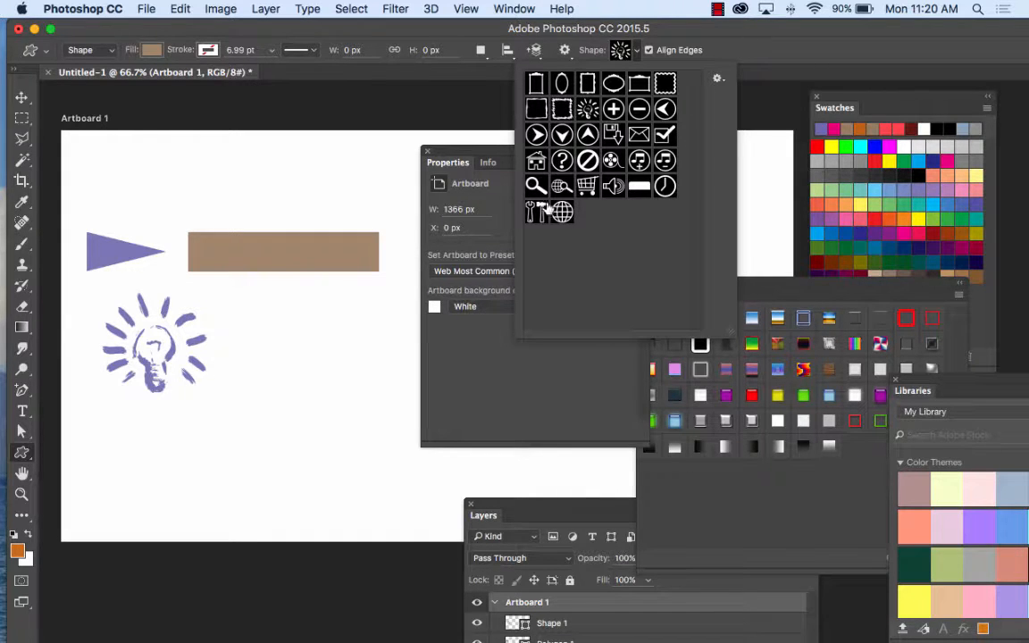
pyautogui.click(587, 186)
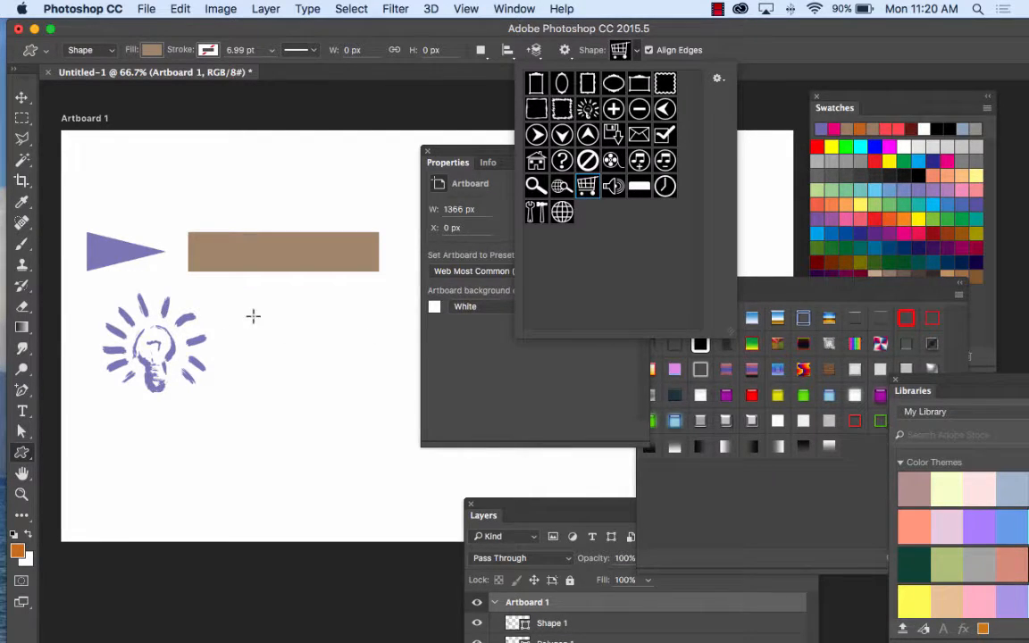
# Step: Draw a shopping cart about 144 px wide and 126 px high beside the light bulb
pyautogui.moveTo(252, 314); pyautogui.dragTo(358, 381)
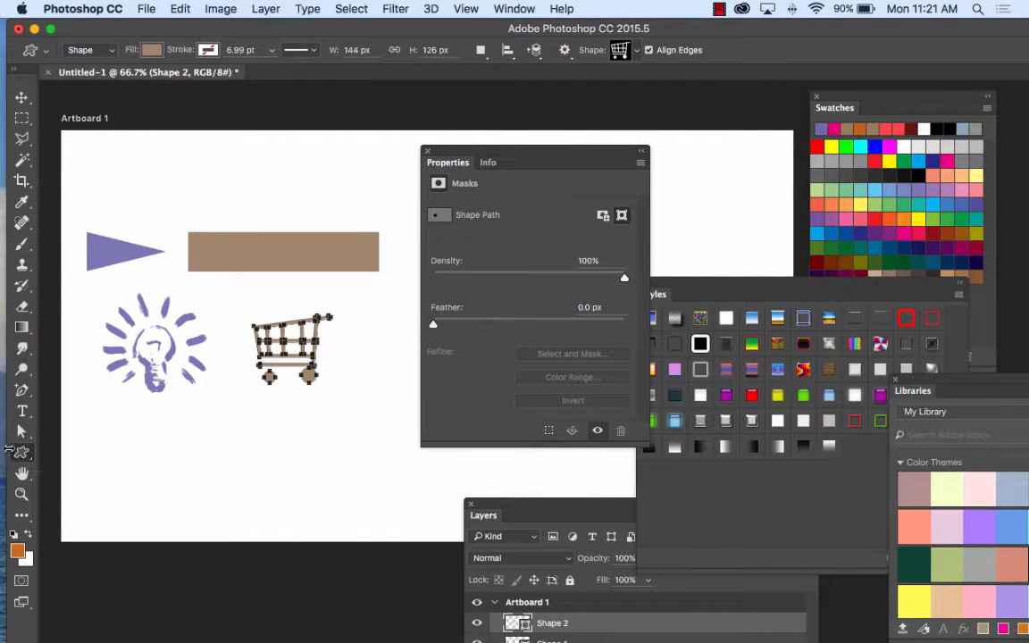
pyautogui.click(24, 455)
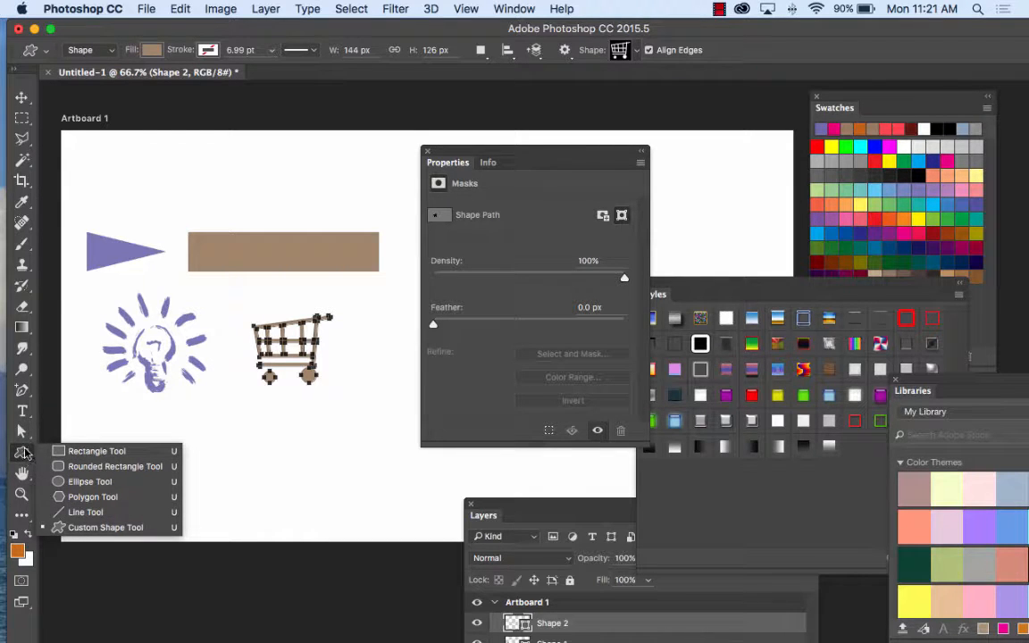
pyautogui.click(25, 455)
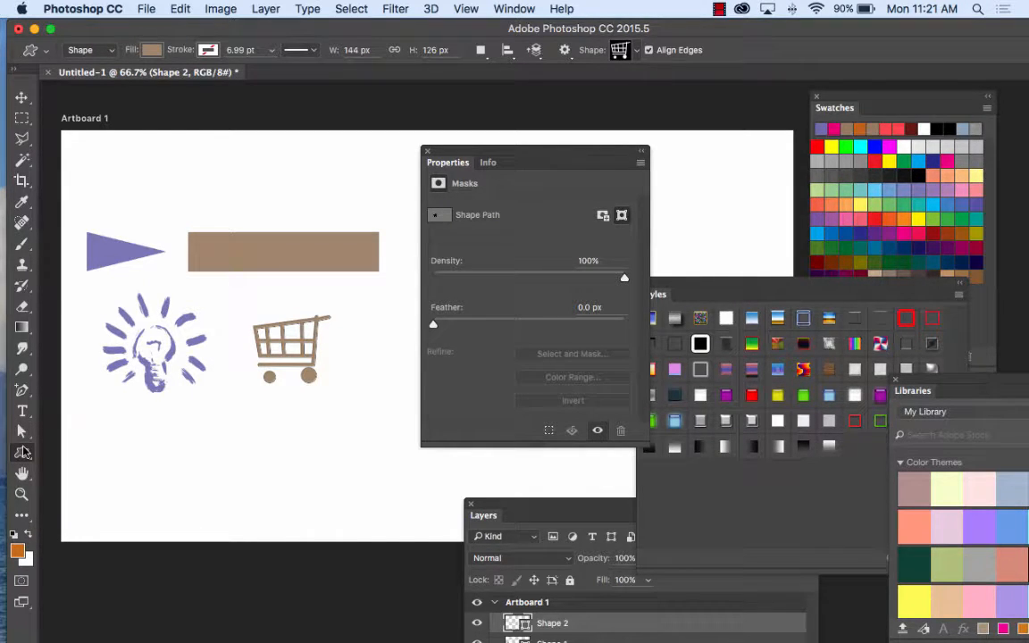
# Step: Enlarge the shopping cart to about 547 px wide and 471 px high, and move it down over the light bulb
pyautogui.click(21, 97)
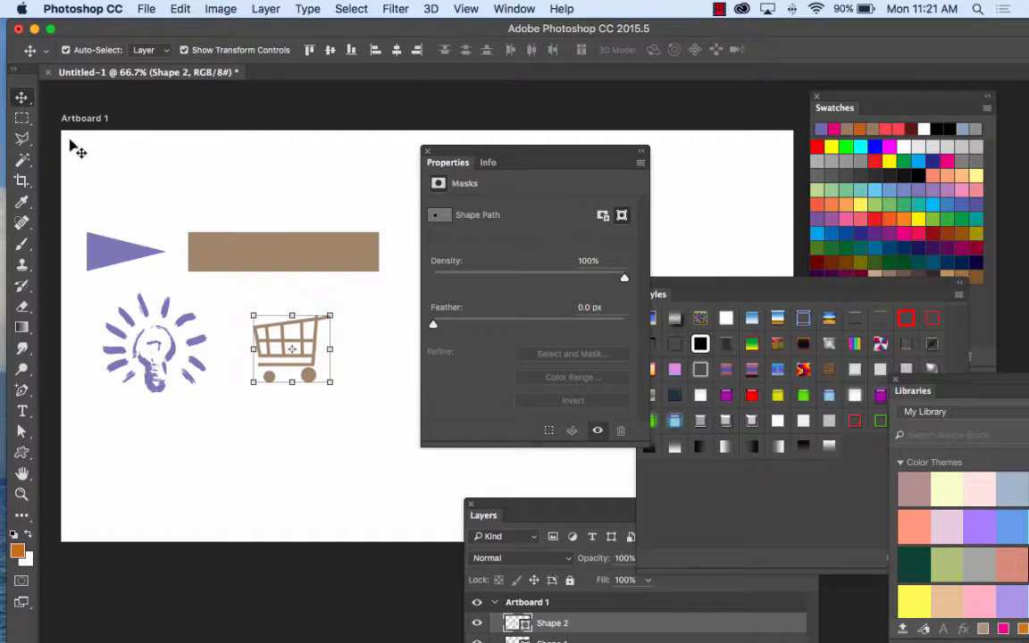
pyautogui.moveTo(378, 272); pyautogui.dragTo(545, 132)
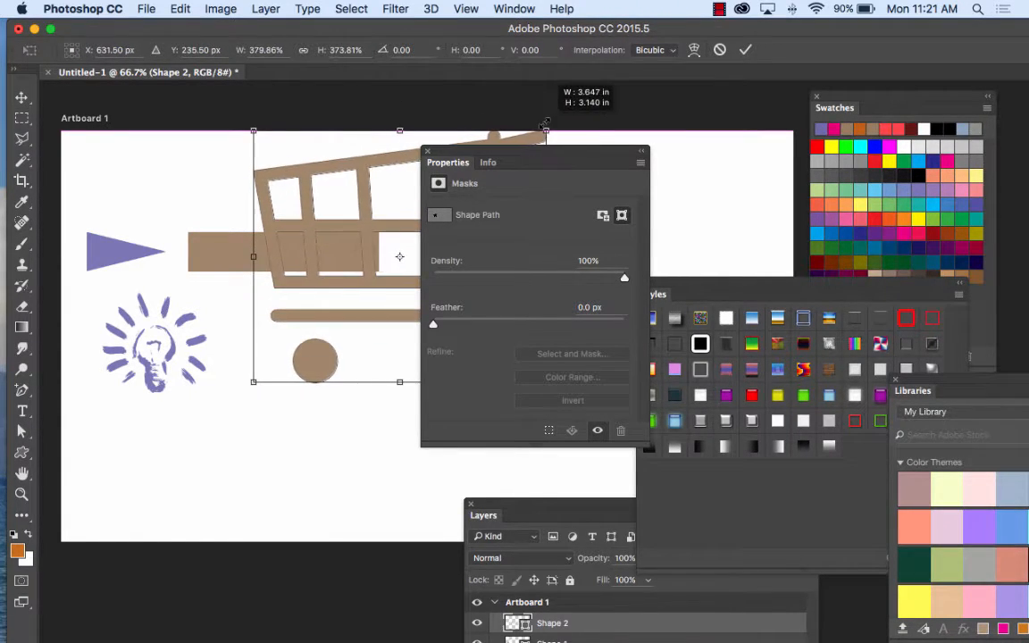
pyautogui.click(22, 98)
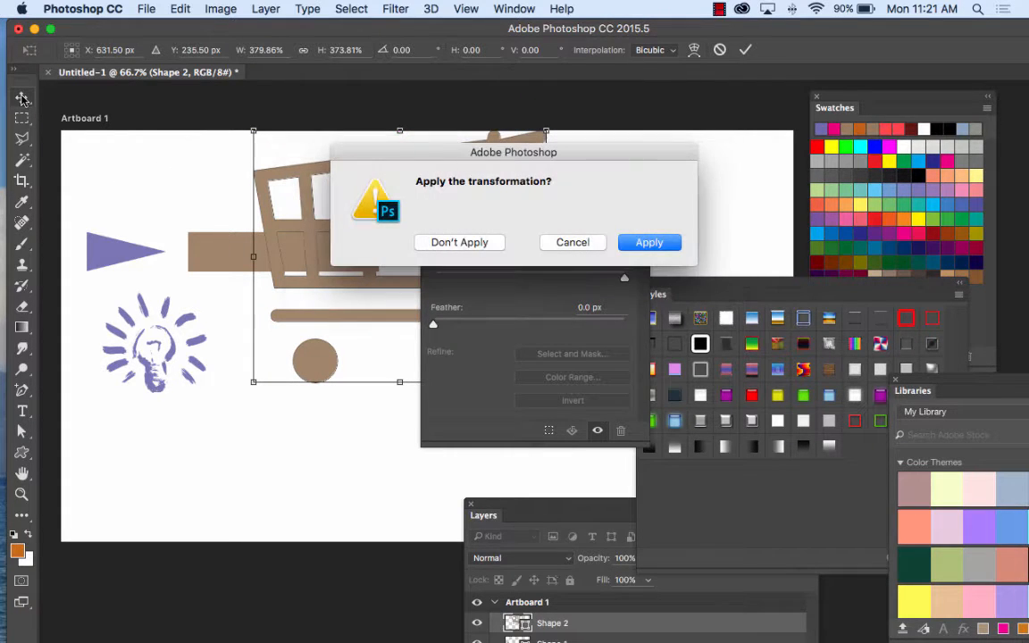
pyautogui.click(643, 239)
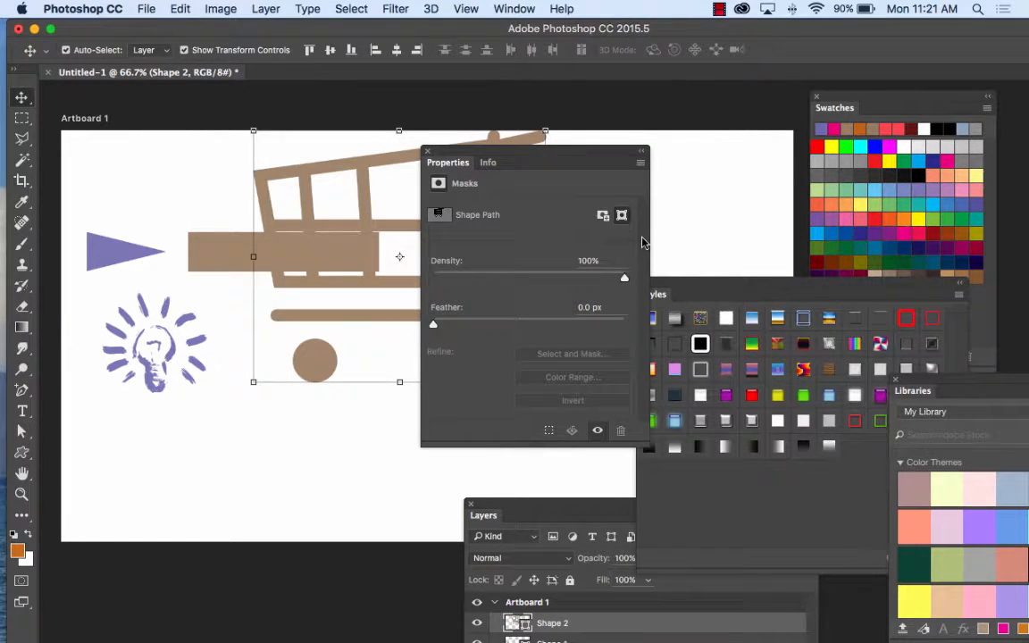
pyautogui.moveTo(384, 147); pyautogui.dragTo(249, 282)
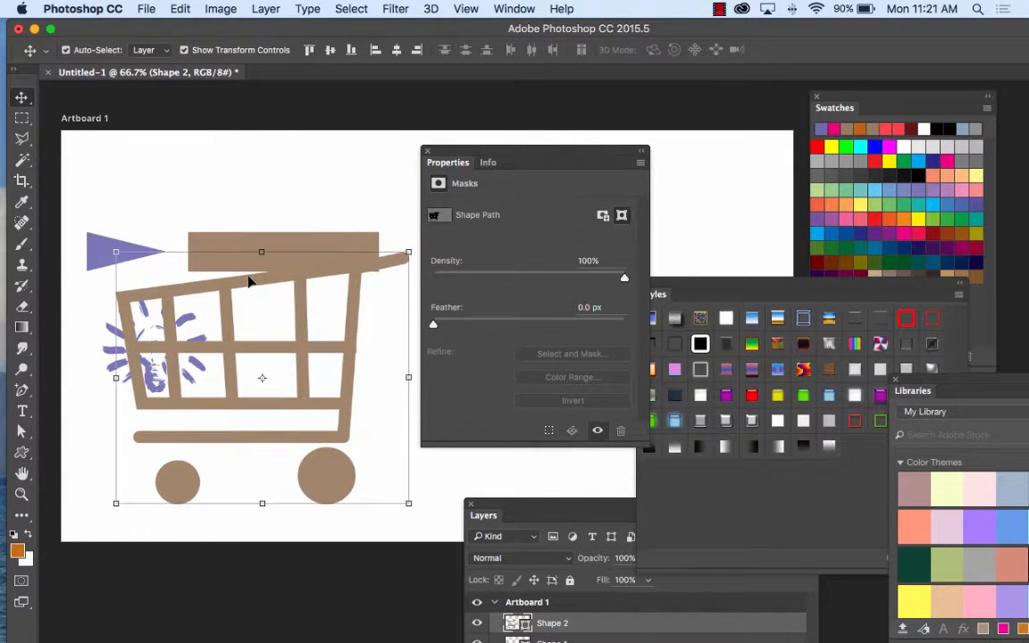
pyautogui.click(18, 452)
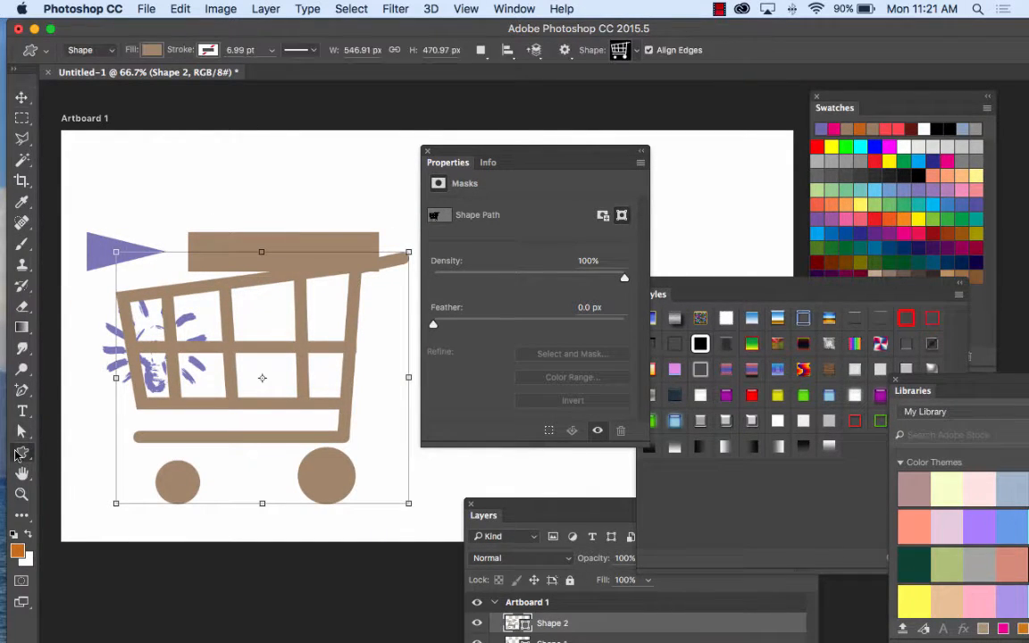
pyautogui.click(117, 530)
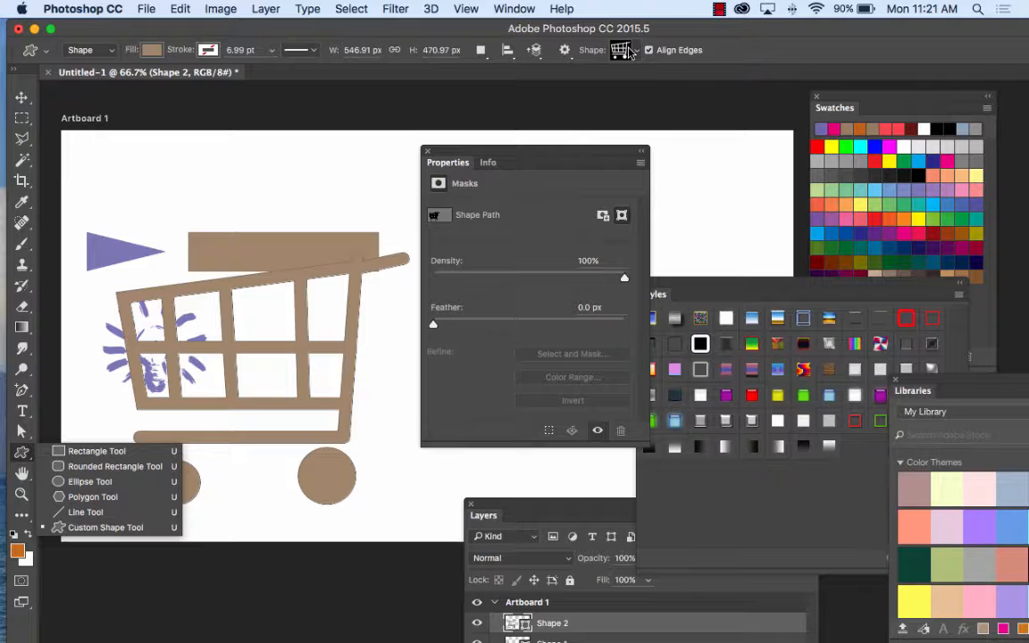
# Step: Delete all four shape layers, from Shape 2 down to Rectangle 1, leaving only the empty artboard
pyautogui.moveTo(539, 510); pyautogui.dragTo(458, 183)
pyautogui.click(22, 96)
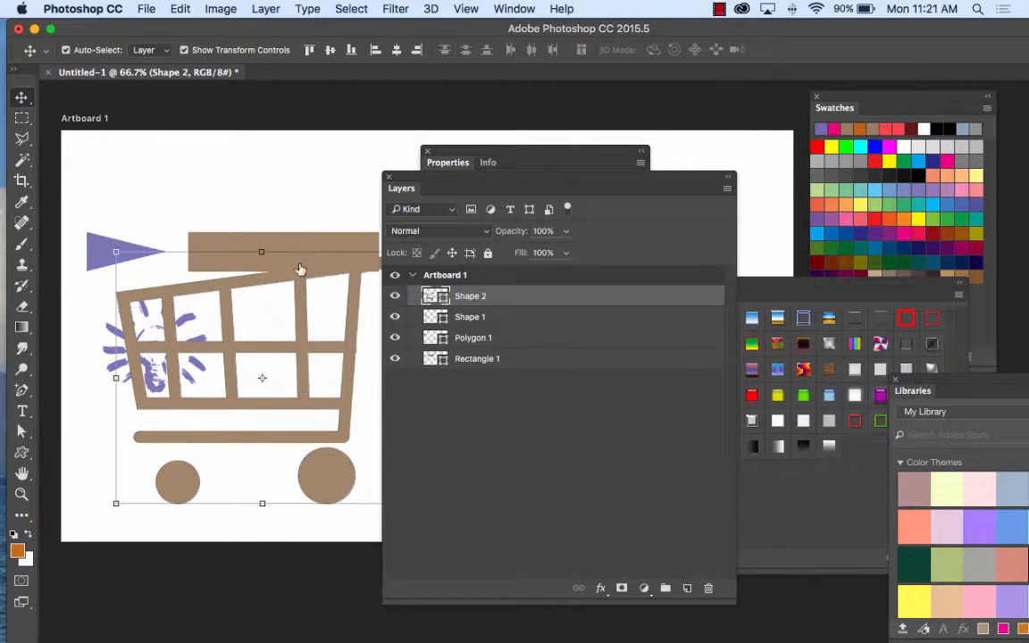
pyautogui.keyDown('shift'); pyautogui.click(538, 359); pyautogui.keyUp('shift')
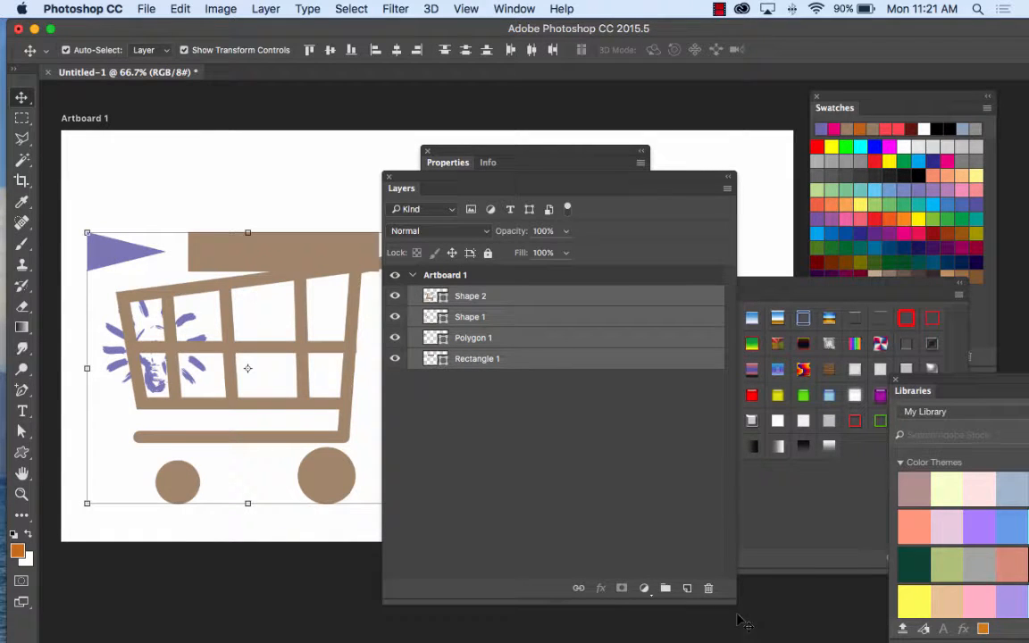
pyautogui.click(708, 588)
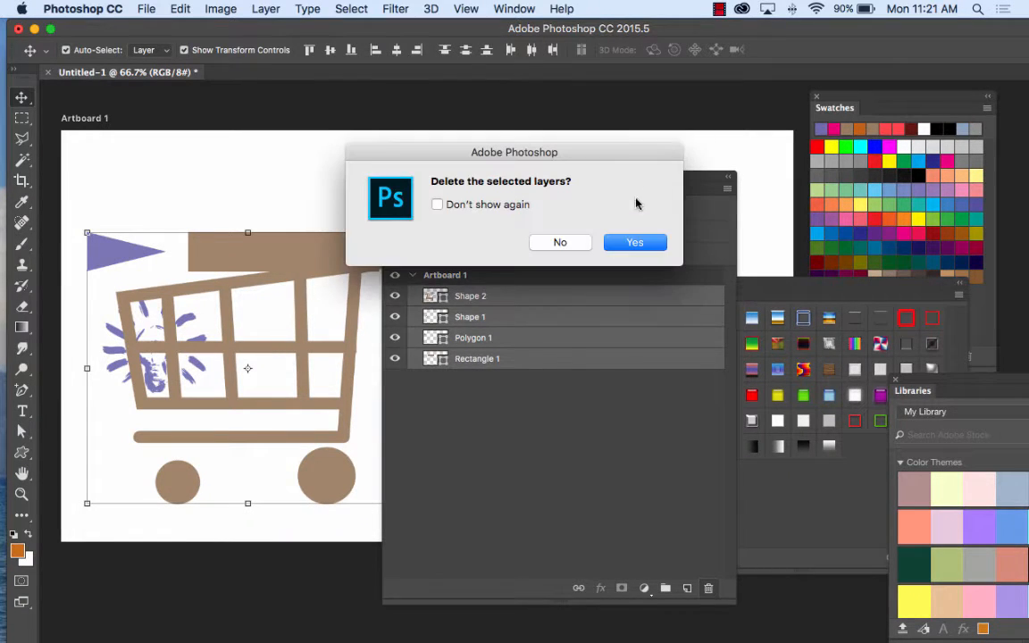
pyautogui.click(635, 240)
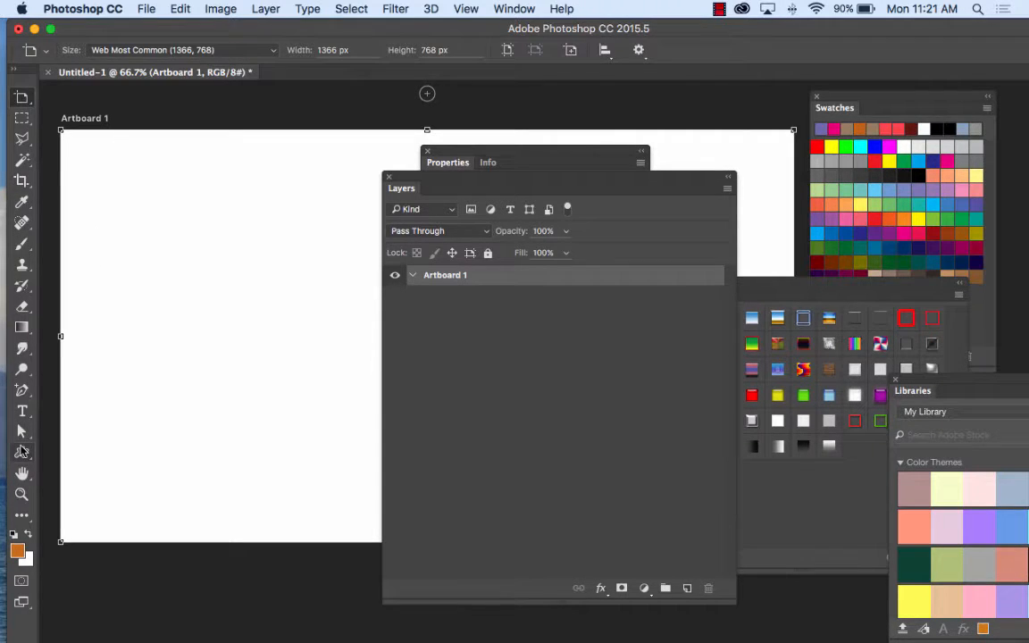
# Step: Draw a new custom-shape shopping cart about 465 px wide and 377 px high on the empty artboard
pyautogui.moveTo(22, 453); pyautogui.dragTo(103, 527)
pyautogui.moveTo(129, 230); pyautogui.dragTo(376, 431)
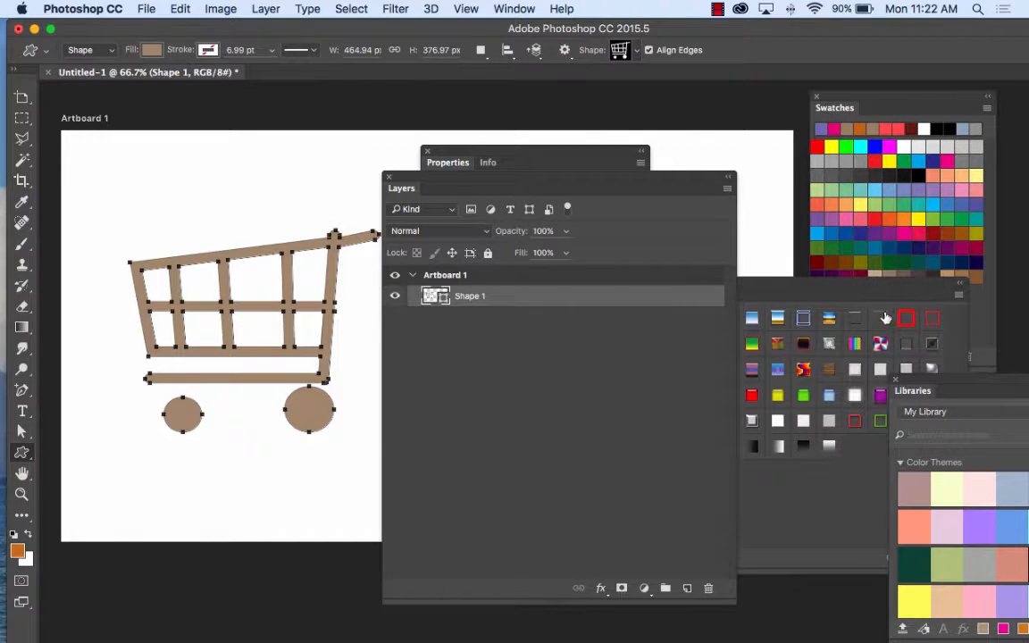
# Step: Try a dark blue fill and a gradient fill on the shopping cart, and settle on the diagonal-line pattern fill
pyautogui.click(858, 148)
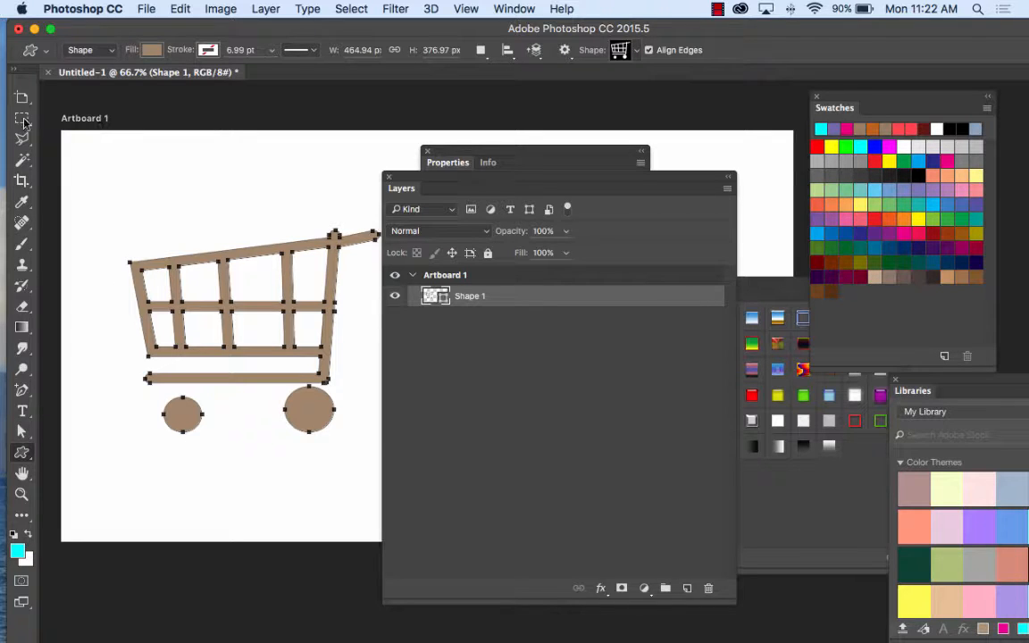
pyautogui.click(152, 50)
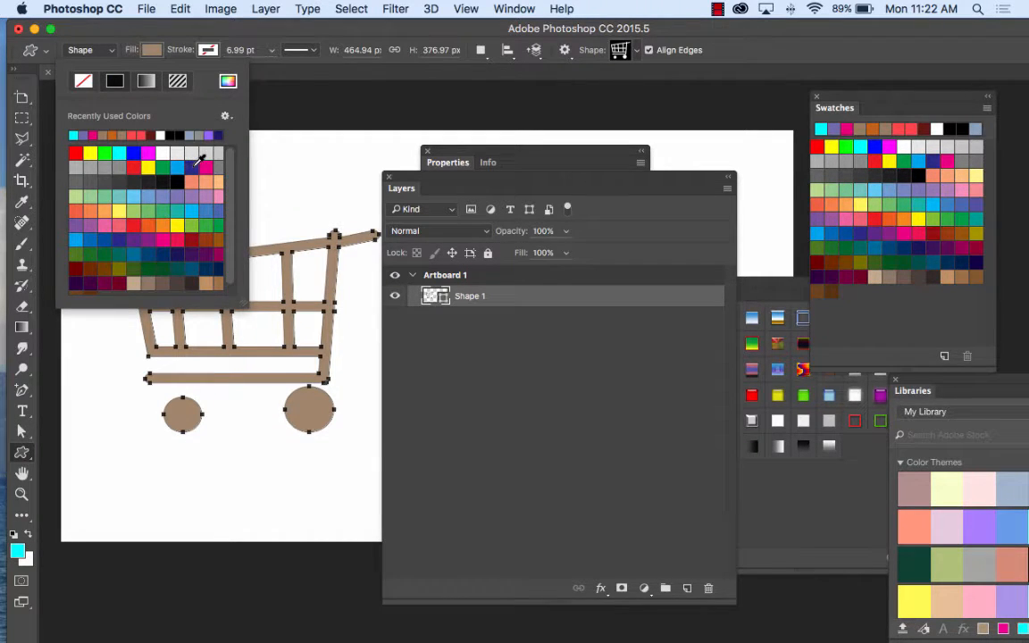
pyautogui.click(194, 156)
pyautogui.click(145, 80)
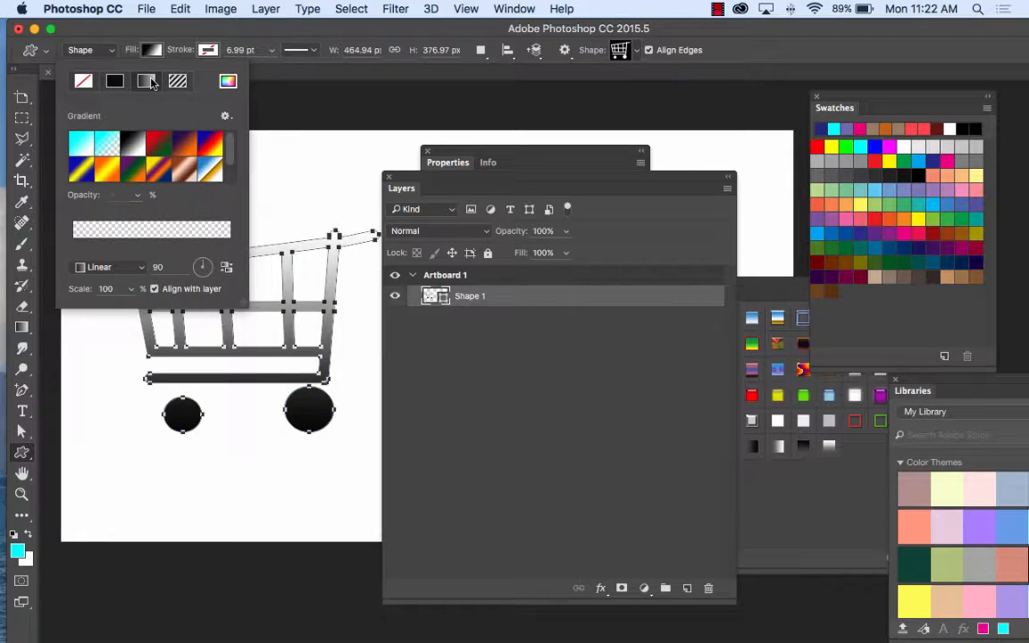
pyautogui.click(176, 81)
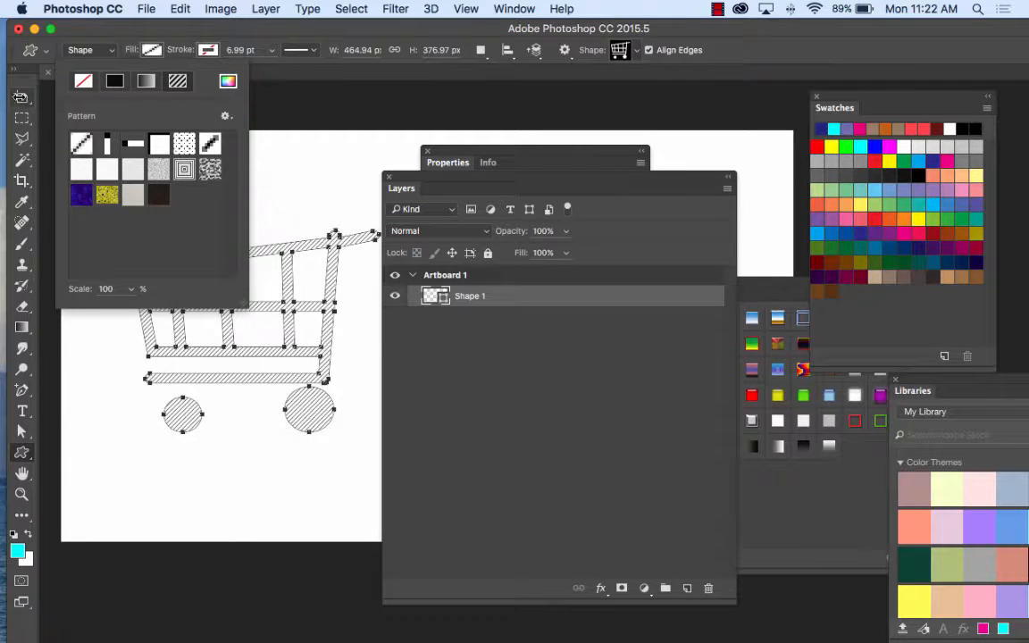
# Step: With the Direct Selection Tool, raise the cart's upper-left corner anchor until the shape is about 467 px high, and raise the basket's first inner anchors accordingly
pyautogui.click(21, 433)
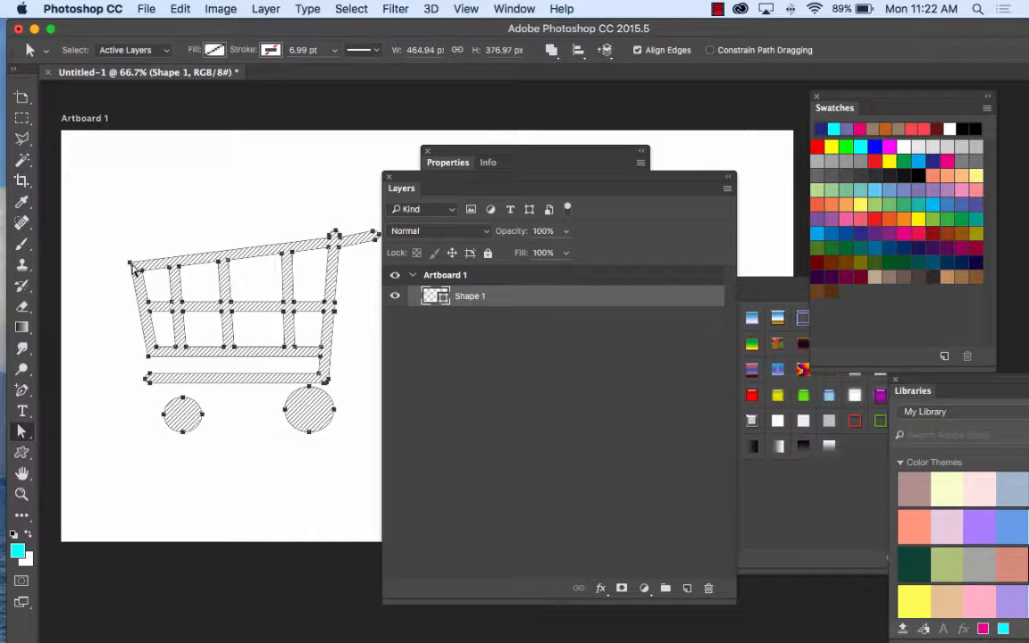
pyautogui.rightClick(25, 437)
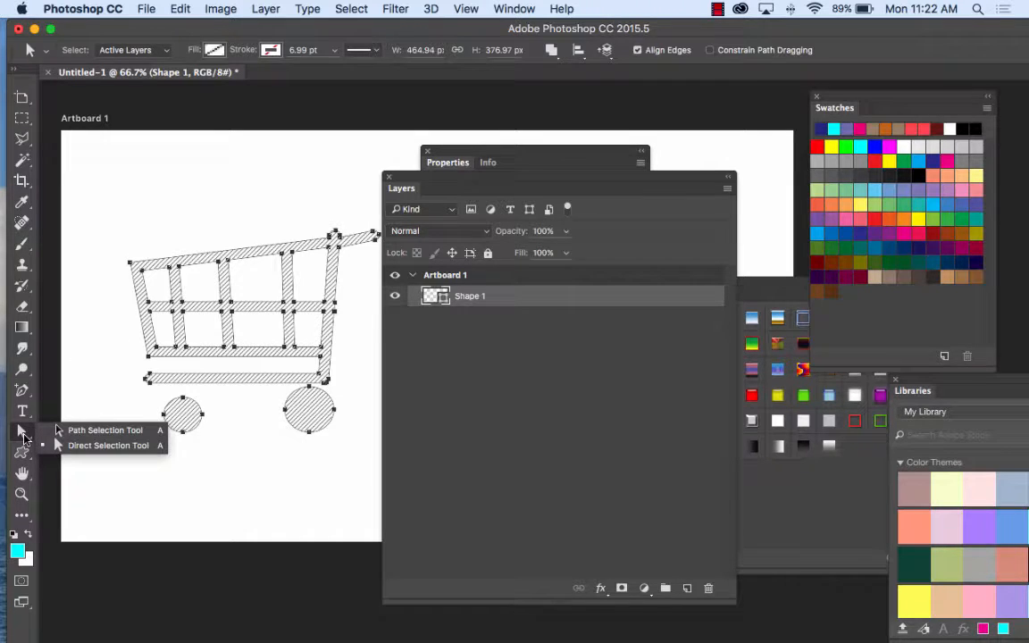
pyautogui.click(92, 451)
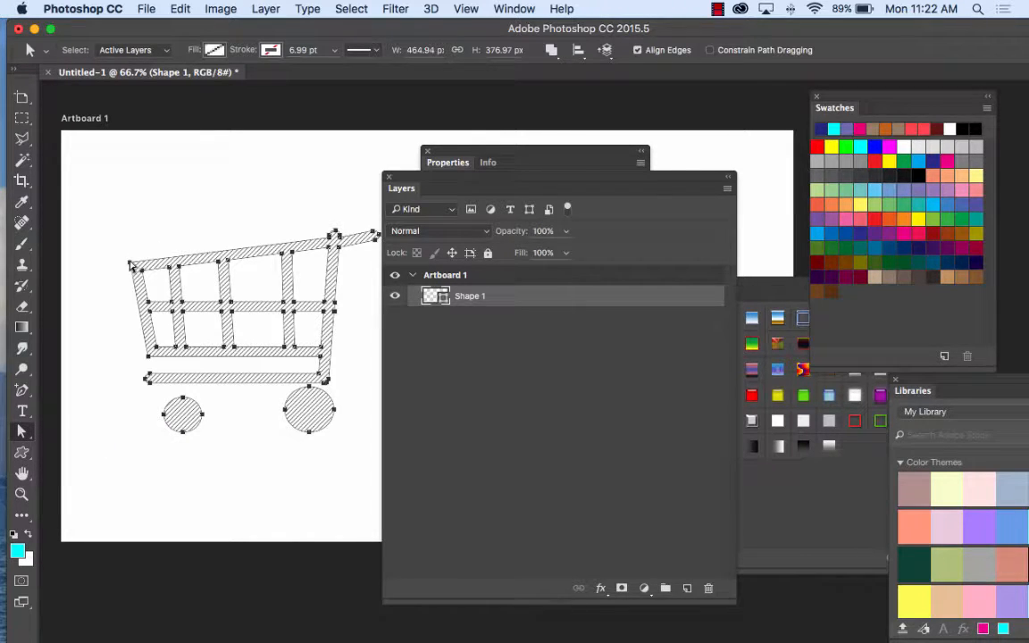
pyautogui.moveTo(129, 267); pyautogui.dragTo(129, 186)
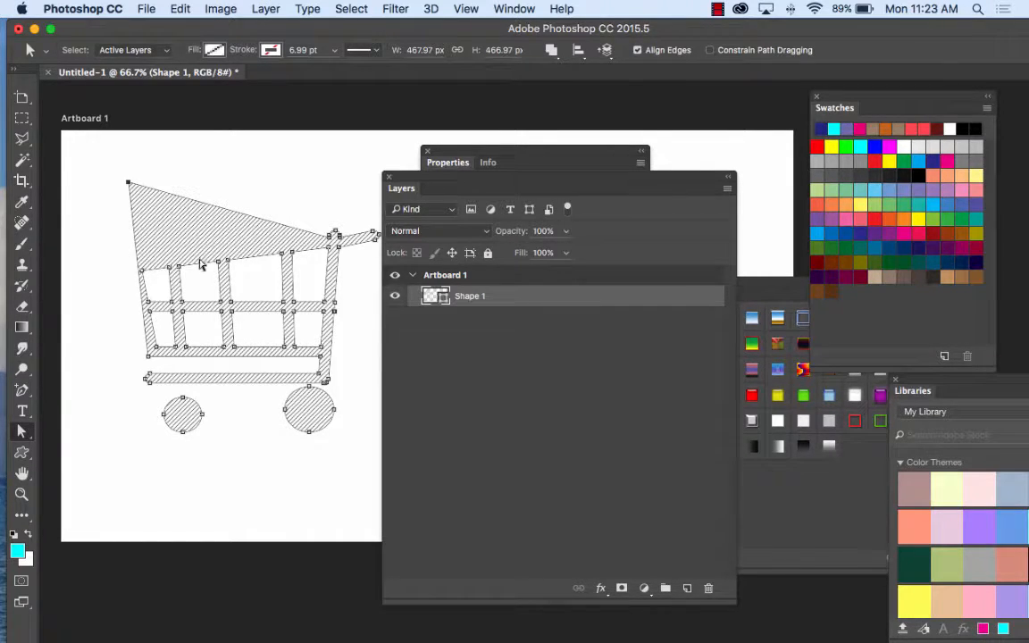
pyautogui.moveTo(141, 272); pyautogui.dragTo(222, 227)
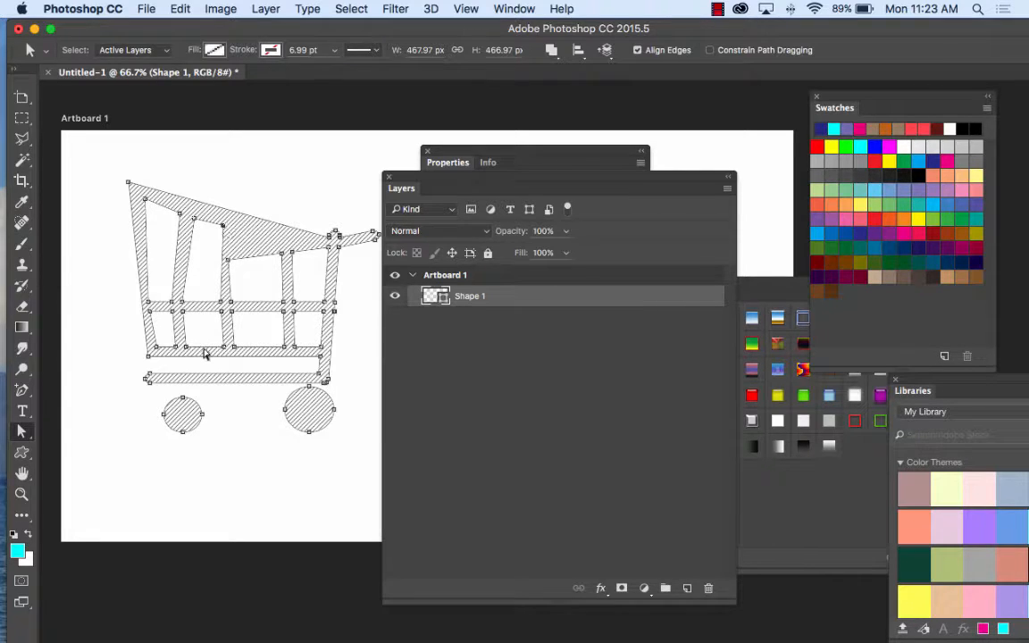
# Step: Reposition the remaining upper anchors of the cart's basket so its top rail slopes evenly down toward the handle, and reselect the path
pyautogui.rightClick(21, 432)
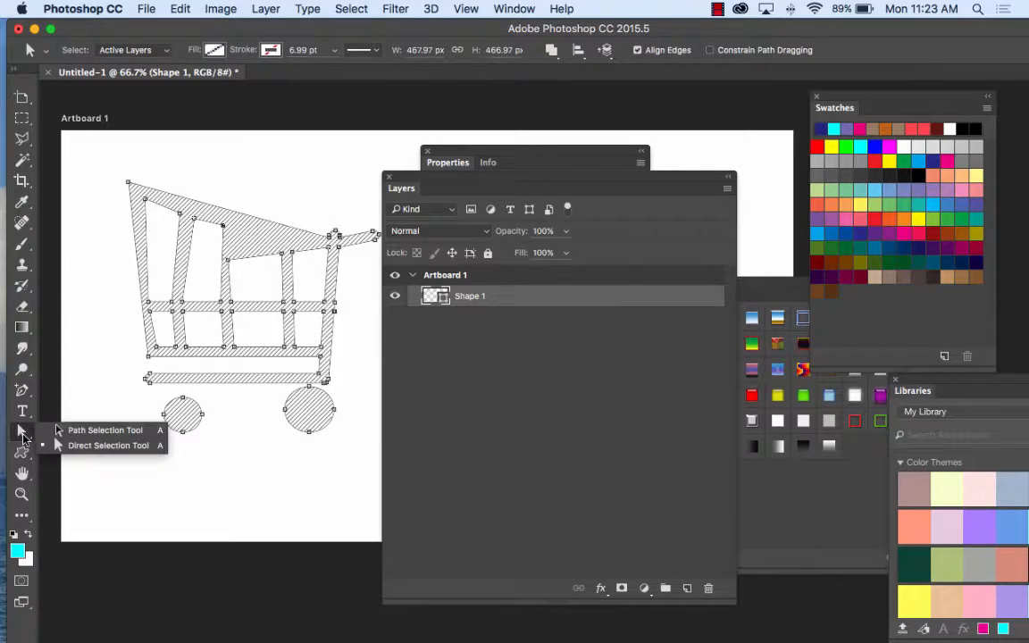
pyautogui.click(83, 445)
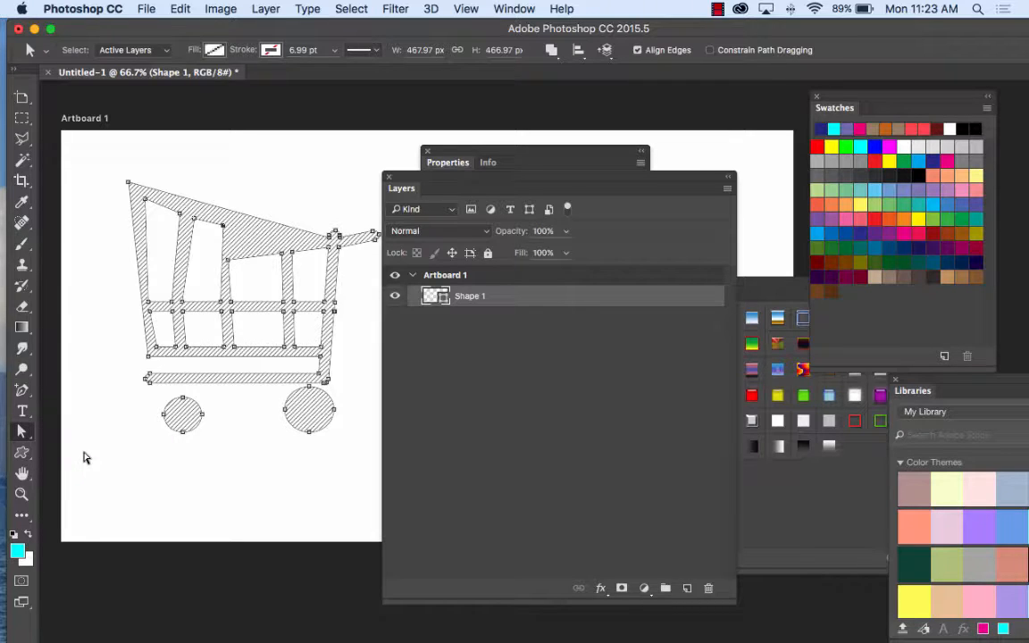
pyautogui.moveTo(228, 260)
pyautogui.mouseDown()
pyautogui.moveTo(233, 232)
pyautogui.moveTo(327, 269)
pyautogui.moveTo(327, 280)
pyautogui.moveTo(326, 261)
pyautogui.mouseUp()
pyautogui.click(286, 195)
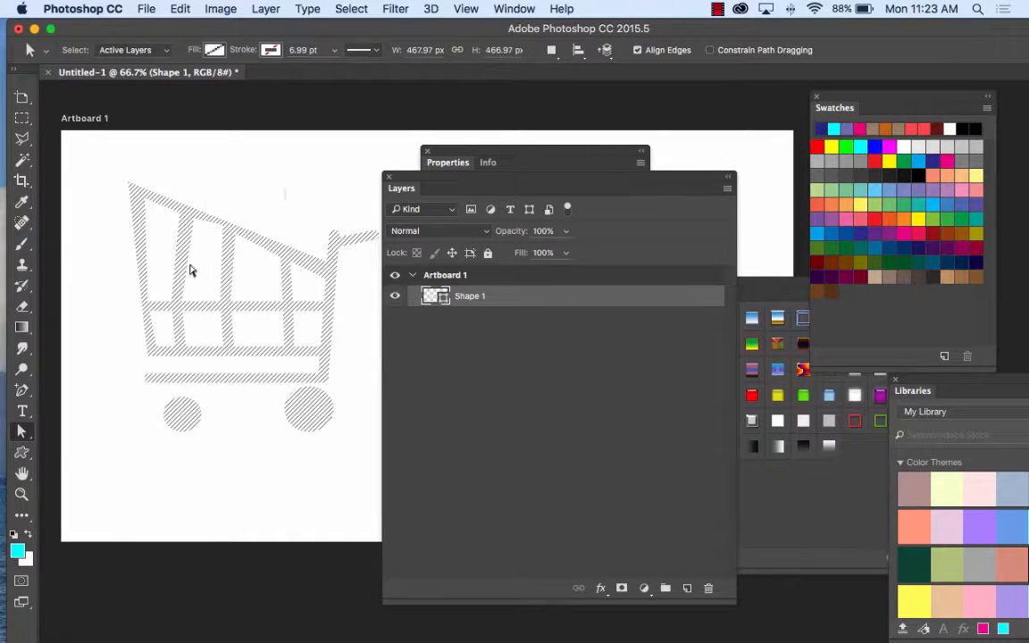
pyautogui.click(22, 434)
pyautogui.click(251, 239)
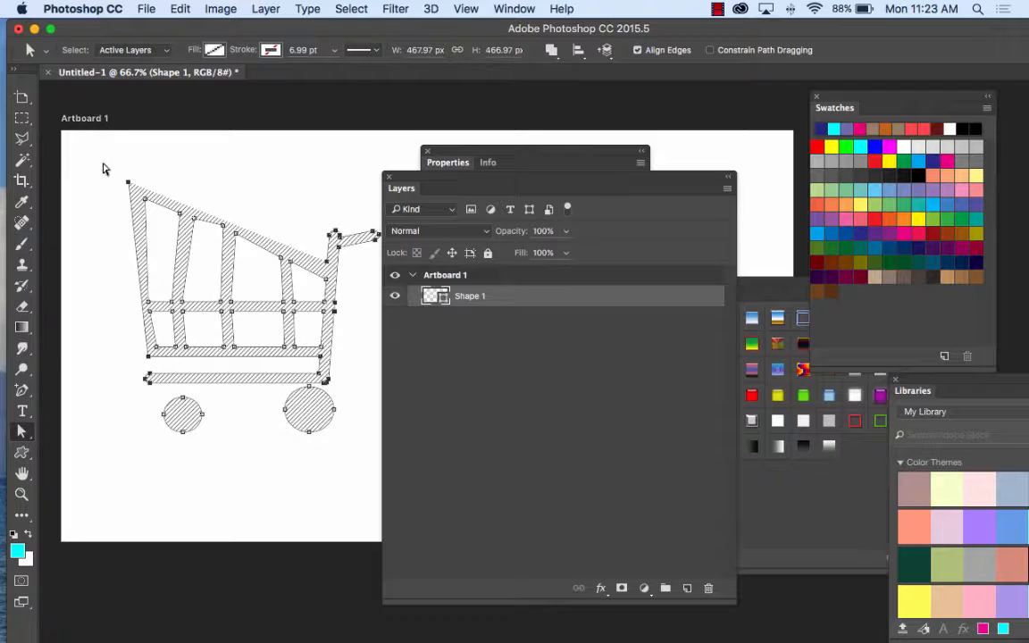
# Step: Delete the whole shopping cart shape from the artboard and move the Layers panel away from the drawing area
pyautogui.moveTo(99, 163); pyautogui.dragTo(403, 466)
pyautogui.press('Delete')
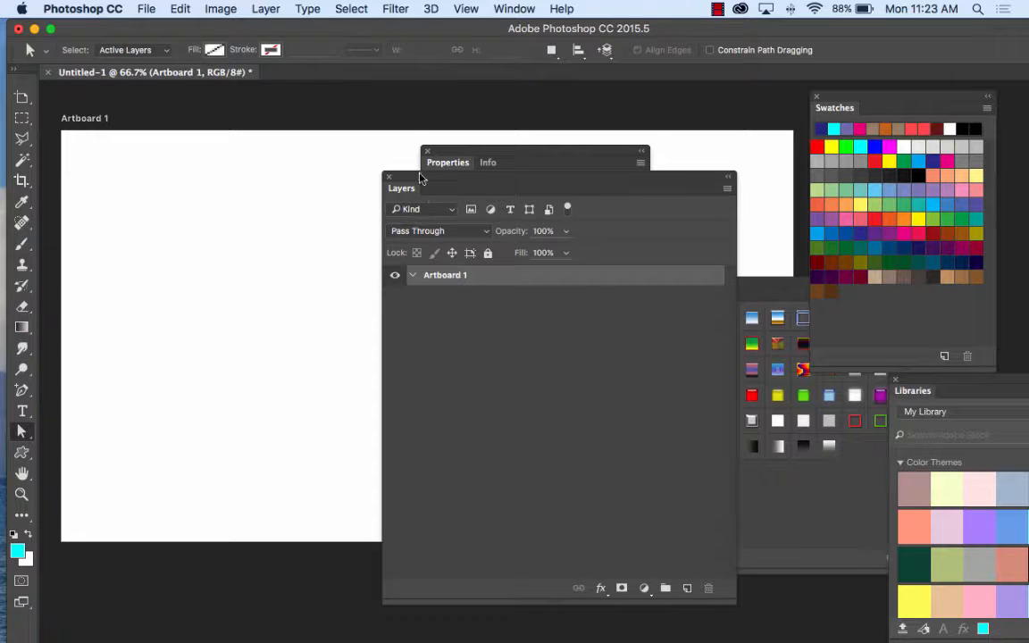
pyautogui.moveTo(420, 174); pyautogui.dragTo(561, 115)
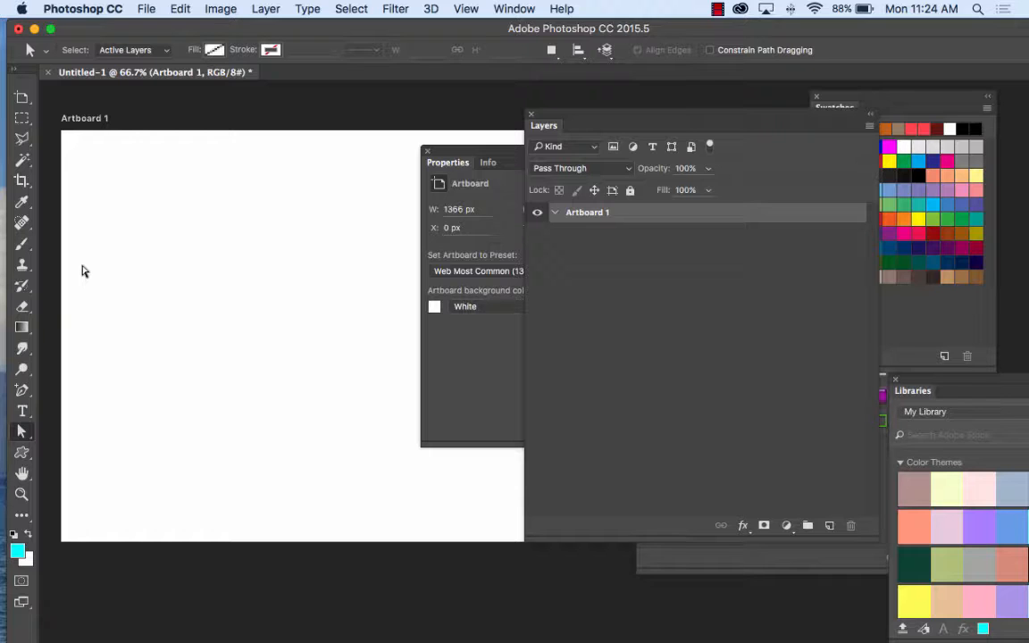
# Step: Switch to Firefox, search Google for mcdonalds, open the McDonald's website and dismiss its location request
pyautogui.moveTo(253, 635)
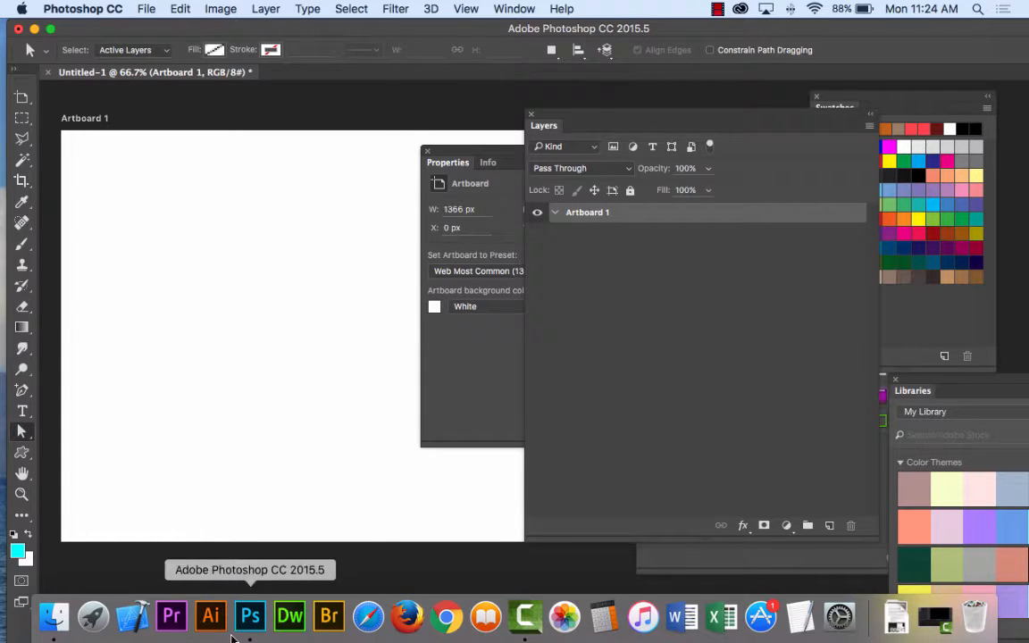
pyautogui.click(390, 629)
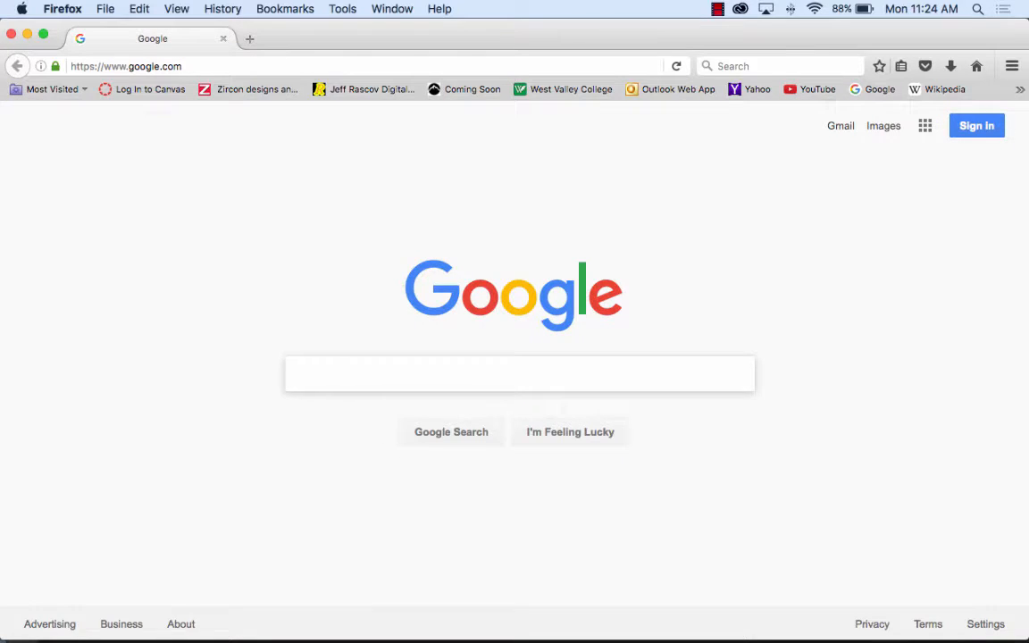
pyautogui.write('mcd')
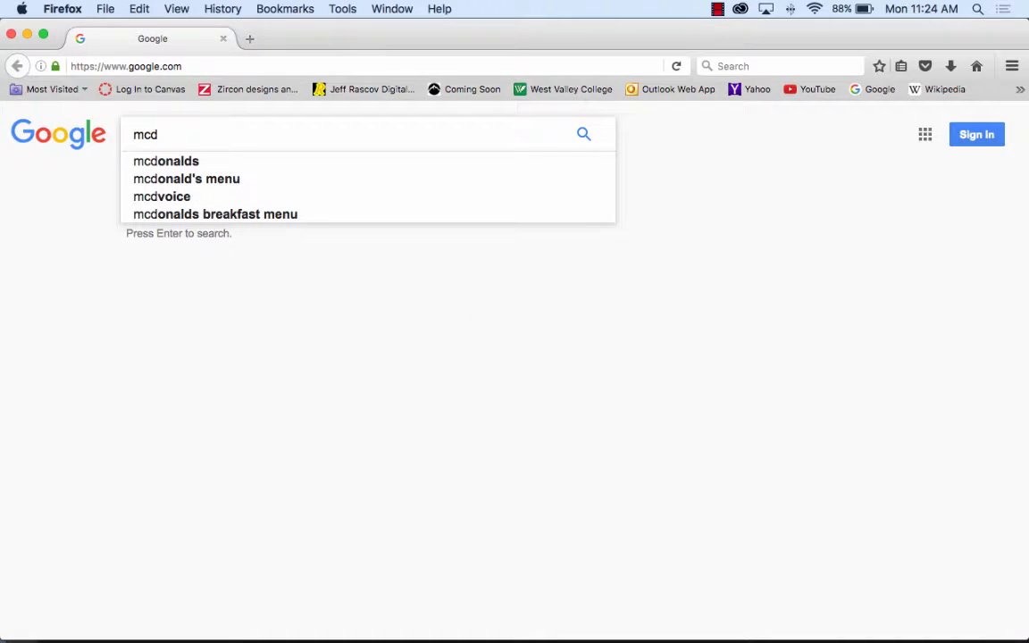
pyautogui.click(165, 162)
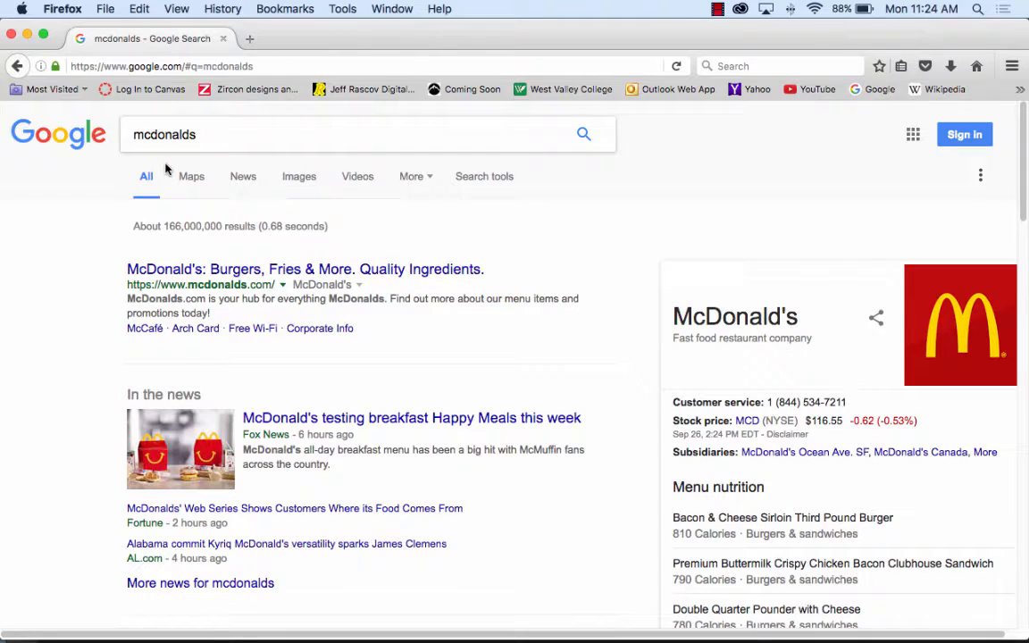
pyautogui.click(259, 271)
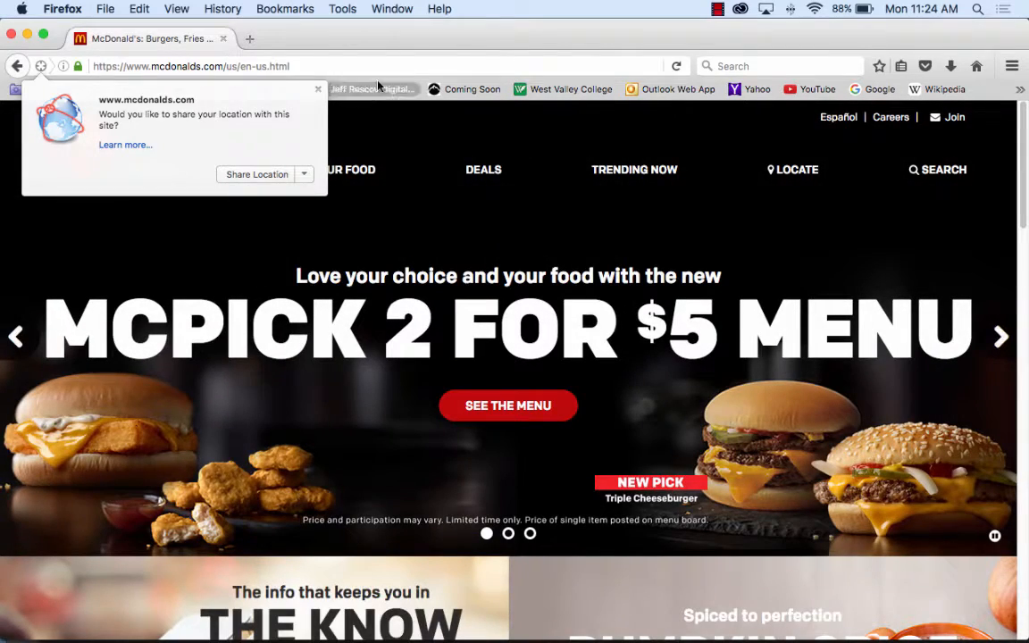
pyautogui.click(317, 88)
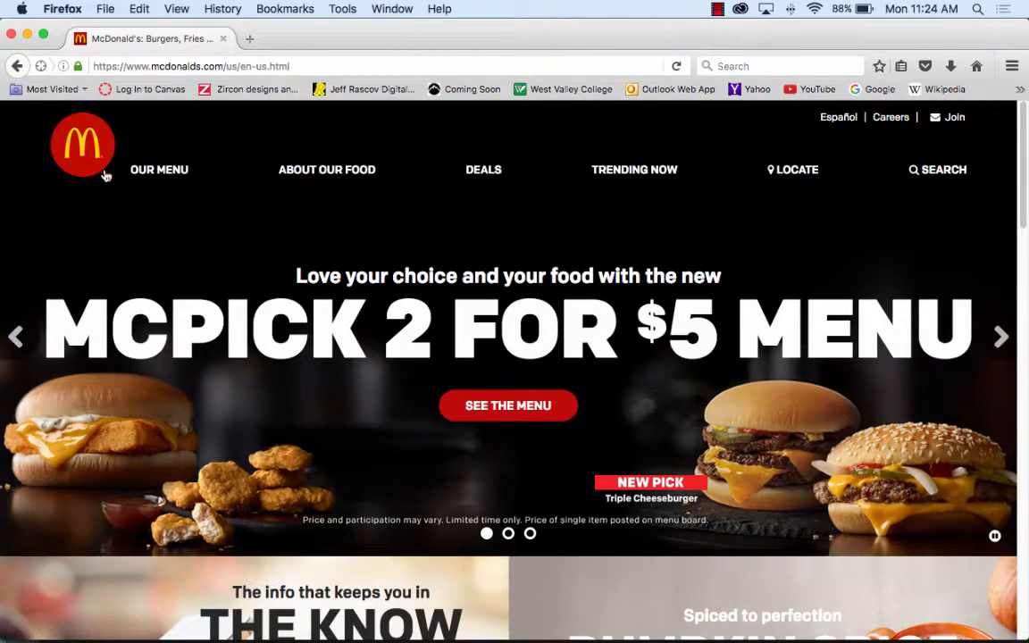
# Step: Reload the McDonald's home page through its logo, examine how the page uses shapes and text, and return to Photoshop by closing the browser window
pyautogui.click(81, 141)
pyautogui.scroll(-5, 114, 333)
pyautogui.scroll(5, 115, 334)
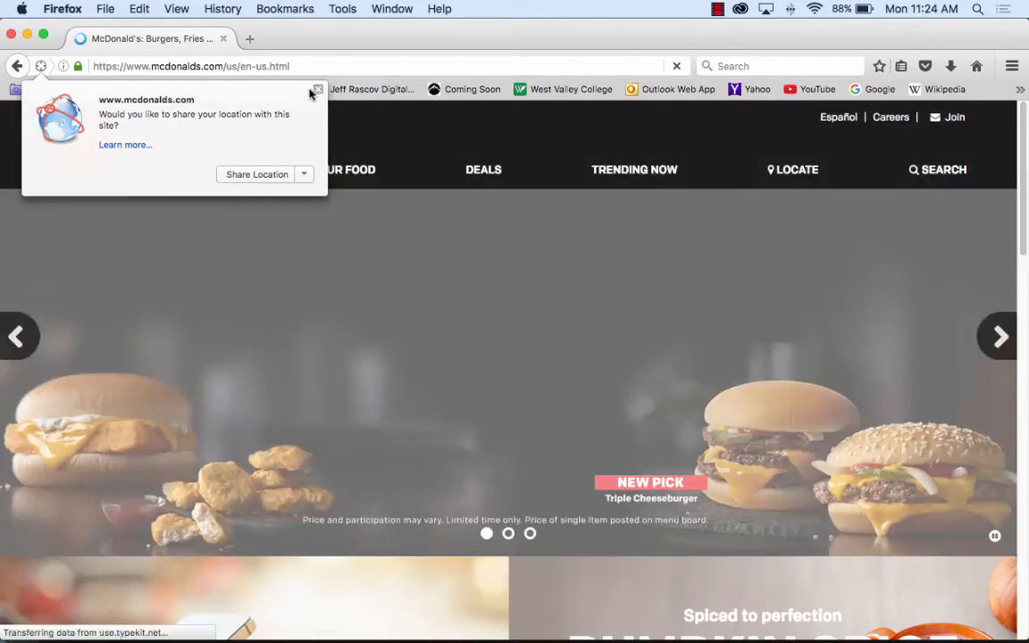
pyautogui.click(317, 88)
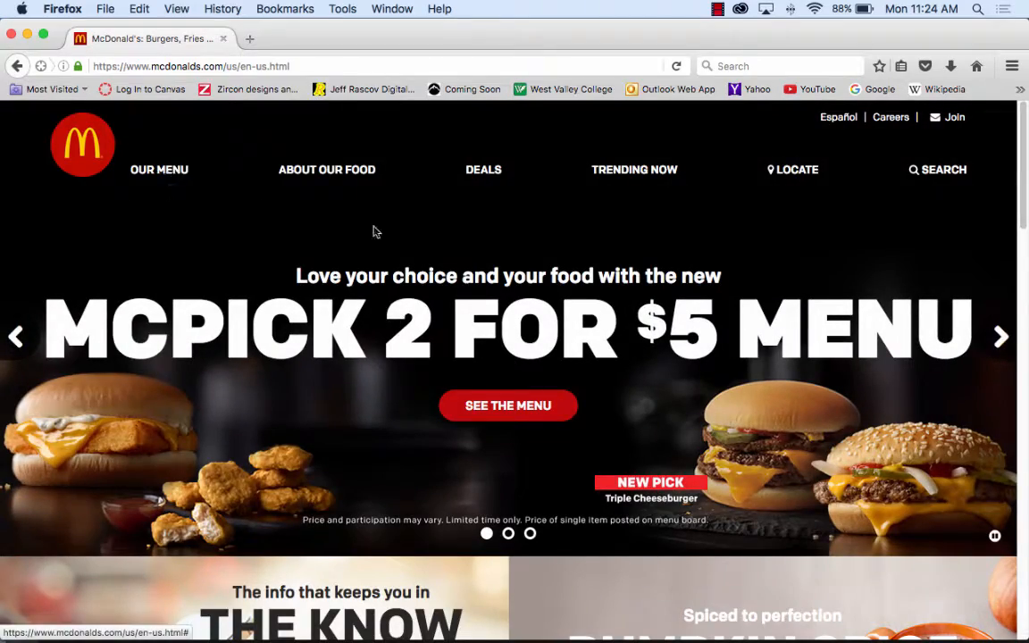
pyautogui.scroll(-15, 555, 334)
pyautogui.scroll(15, 555, 333)
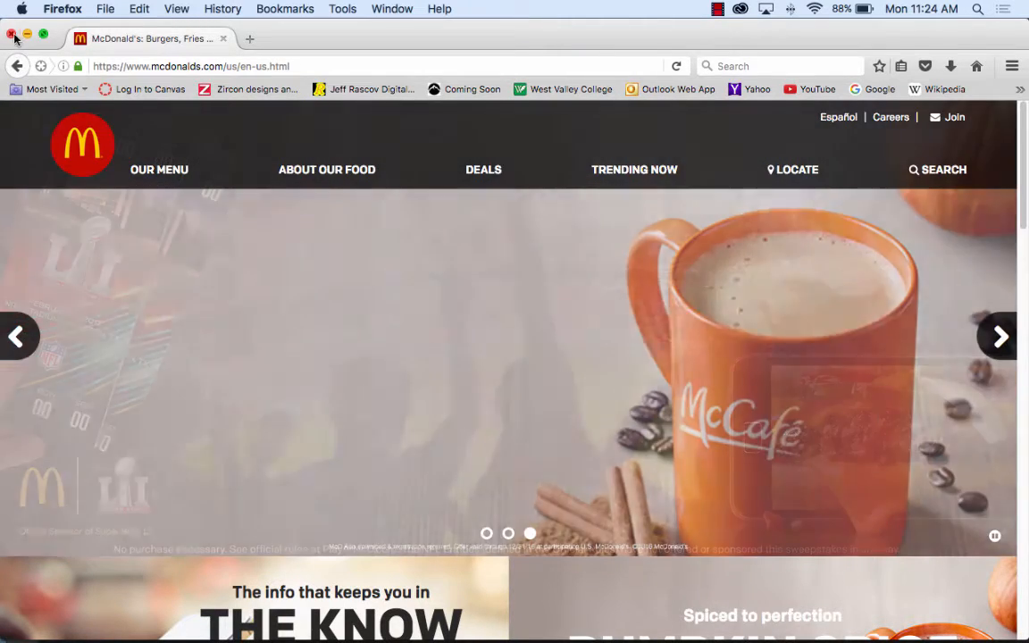
pyautogui.click(12, 35)
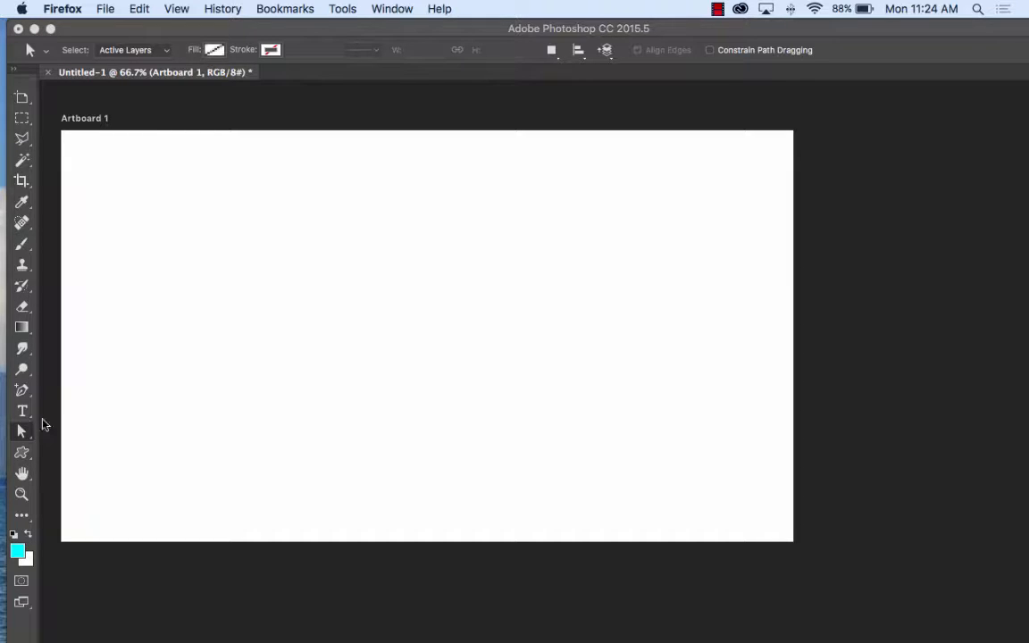
# Step: Draw a vertical rectangle about 277 px wide and 535 px high on the artboard and fill it with tan brown
pyautogui.moveTo(22, 453); pyautogui.dragTo(54, 407)
pyautogui.moveTo(98, 158); pyautogui.dragTo(245, 441)
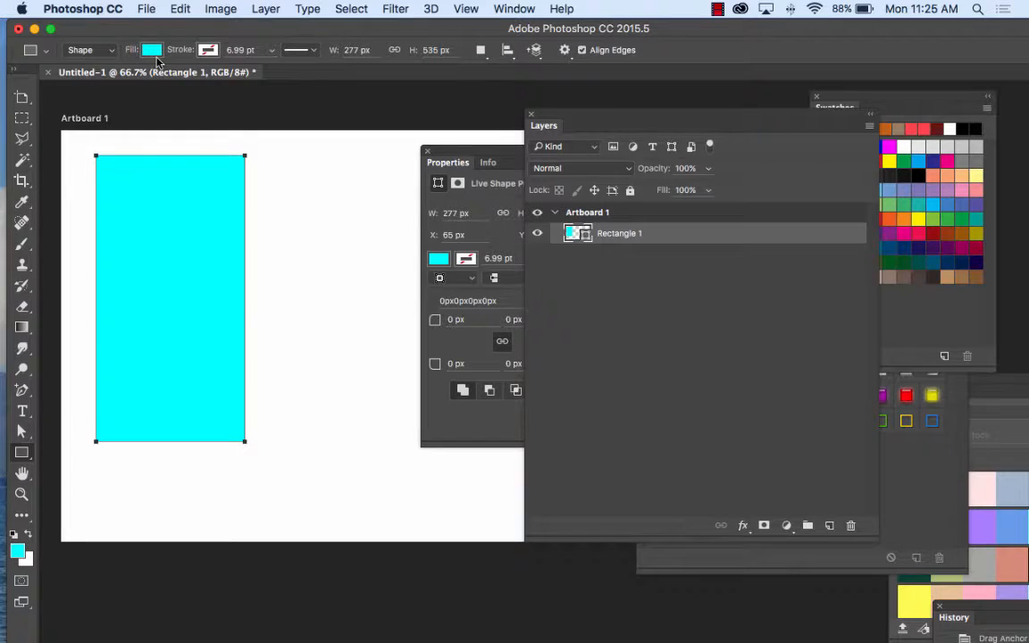
pyautogui.click(151, 50)
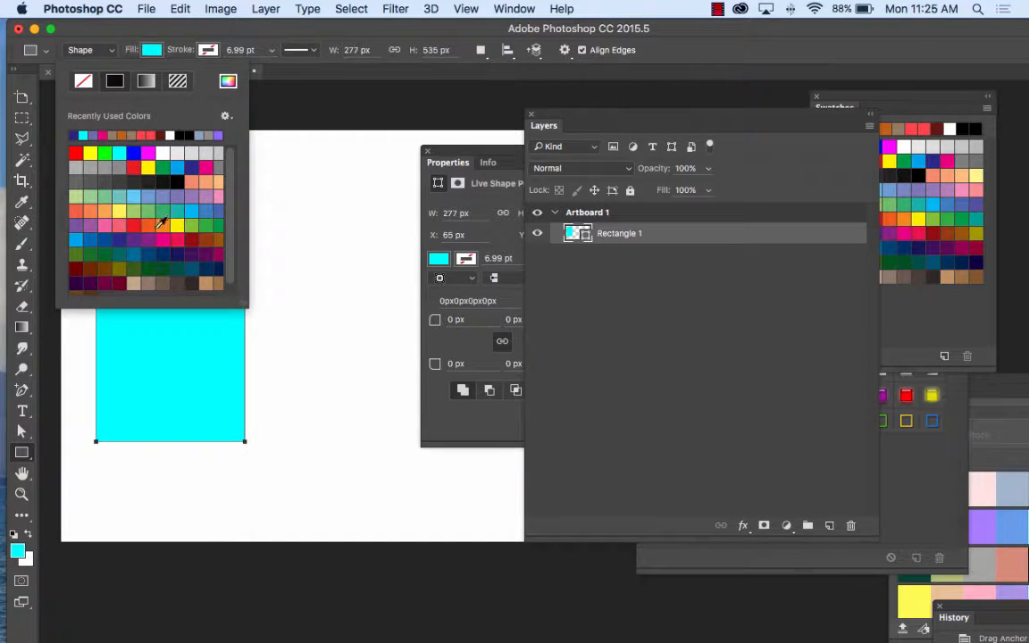
pyautogui.click(211, 281)
pyautogui.click(335, 80)
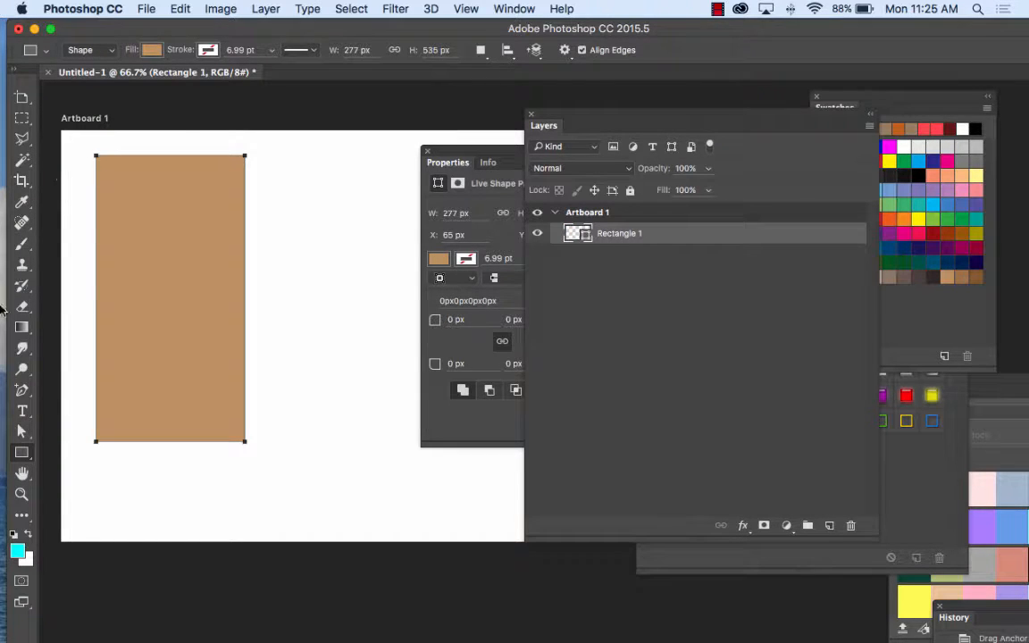
# Step: Add the point text "Commerical" beside the rectangle in Roboto Bold 48 pt, left-align it, and move the Properties panel aside
pyautogui.click(24, 412)
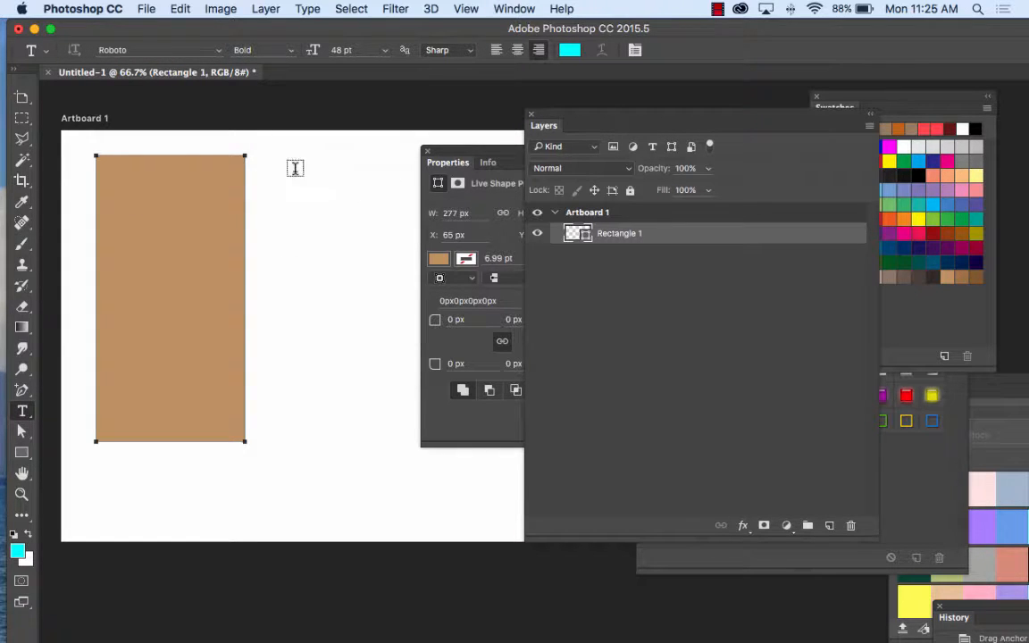
pyautogui.click(298, 185)
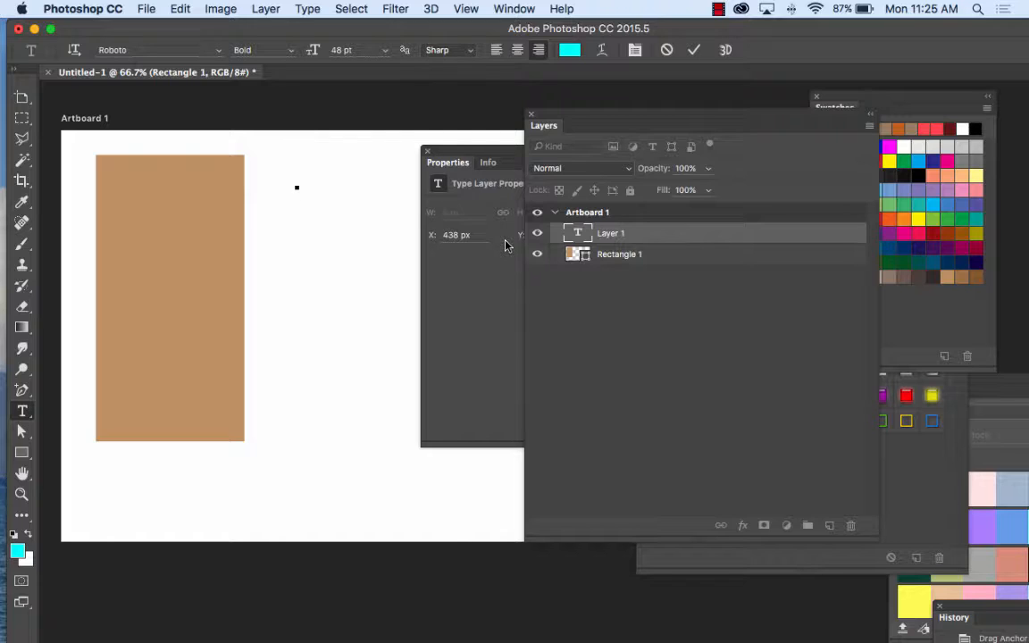
pyautogui.write('Co')
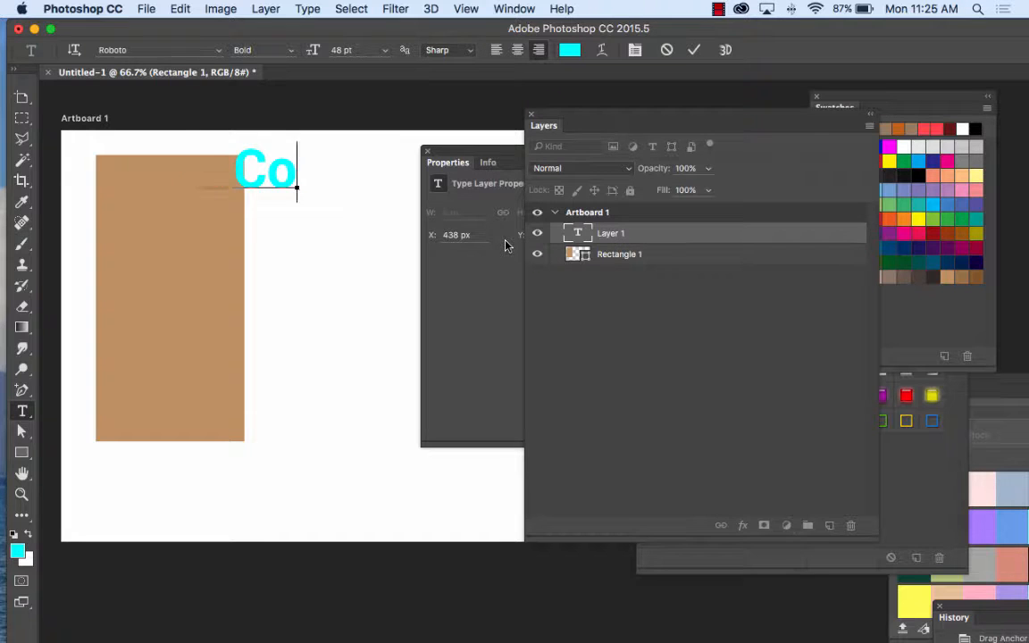
pyautogui.write('mmerical')
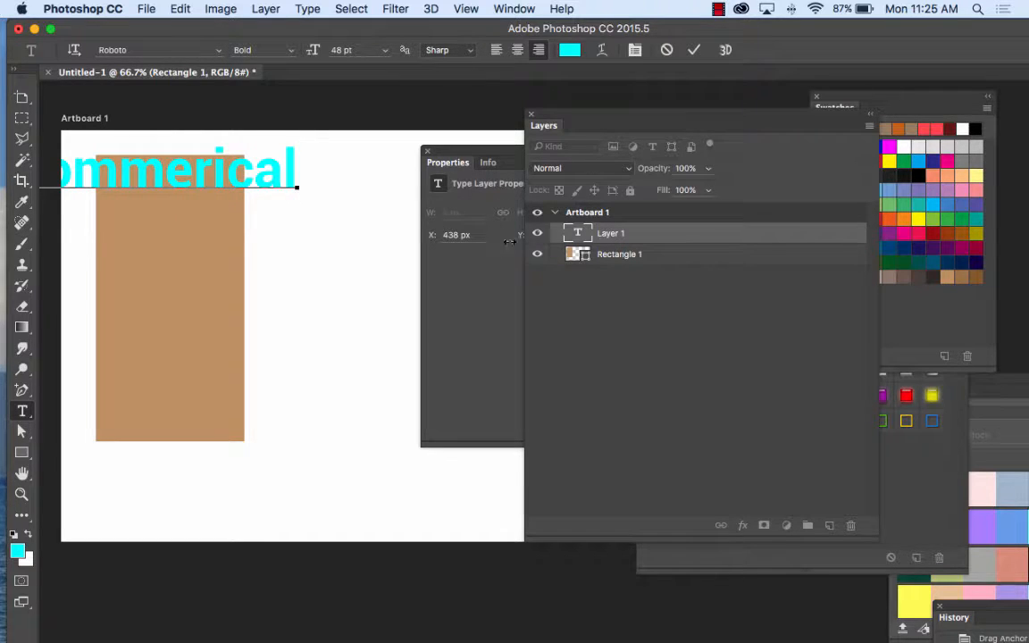
pyautogui.moveTo(301, 168); pyautogui.dragTo(39, 150)
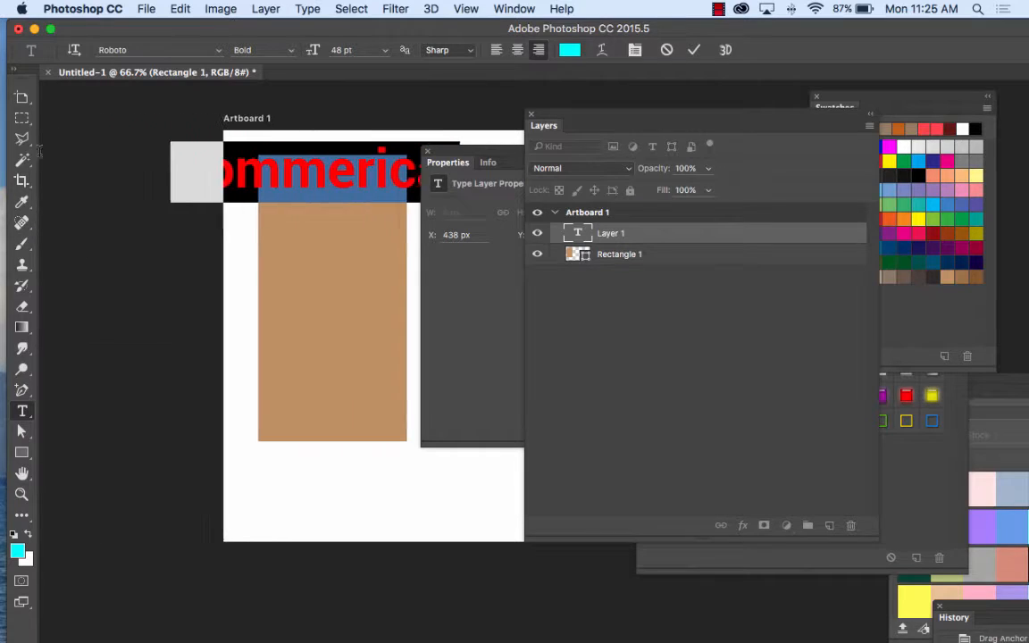
pyautogui.click(497, 49)
pyautogui.moveTo(471, 155); pyautogui.dragTo(643, 206)
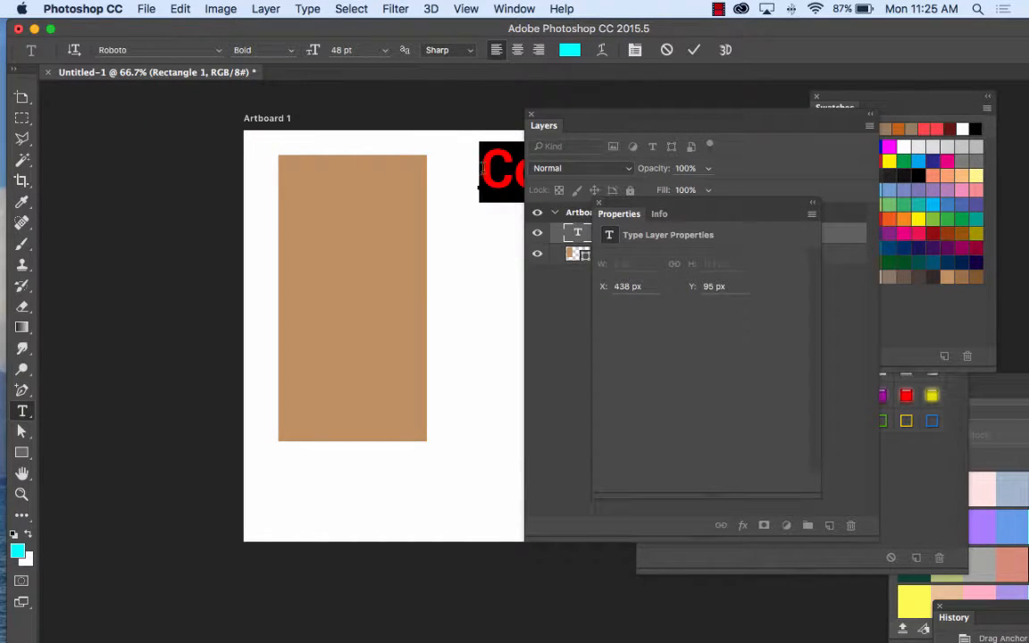
# Step: Move the Commerical text onto the upper part of the rectangle, clear the Layers panel off it, and apply the pending transformation
pyautogui.click(21, 96)
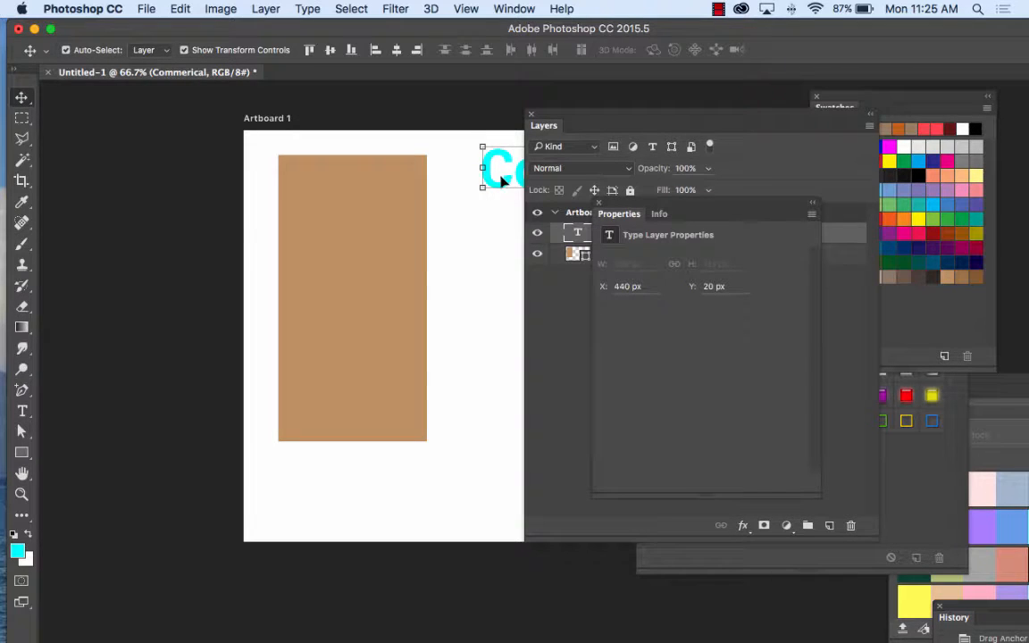
pyautogui.moveTo(498, 177); pyautogui.dragTo(307, 196)
pyautogui.moveTo(594, 116); pyautogui.dragTo(731, 130)
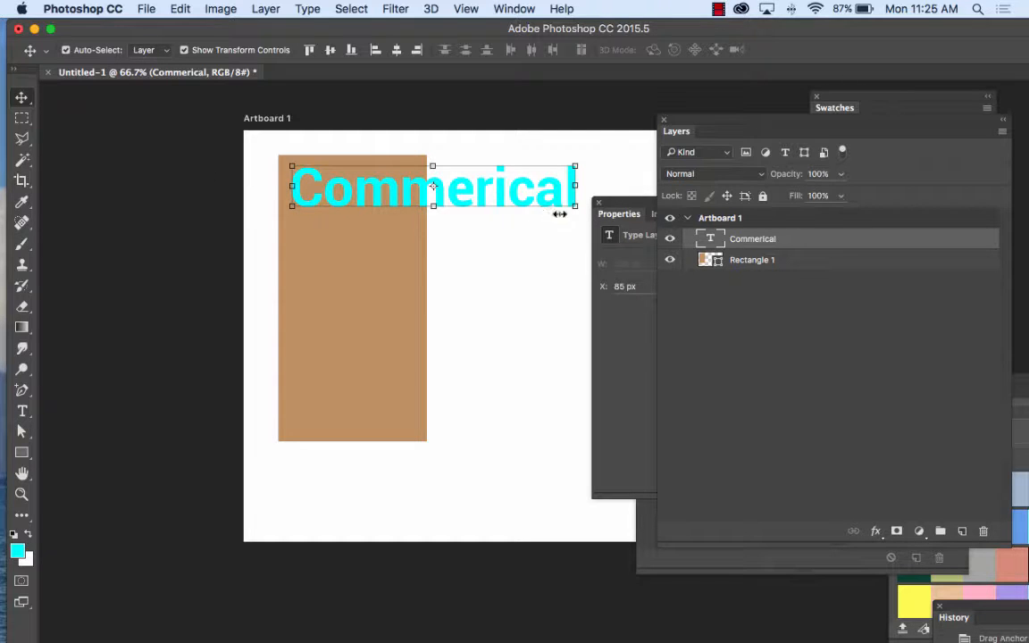
pyautogui.moveTo(576, 208)
pyautogui.mouseDown()
pyautogui.moveTo(526, 202)
pyautogui.moveTo(585, 200)
pyautogui.mouseUp()
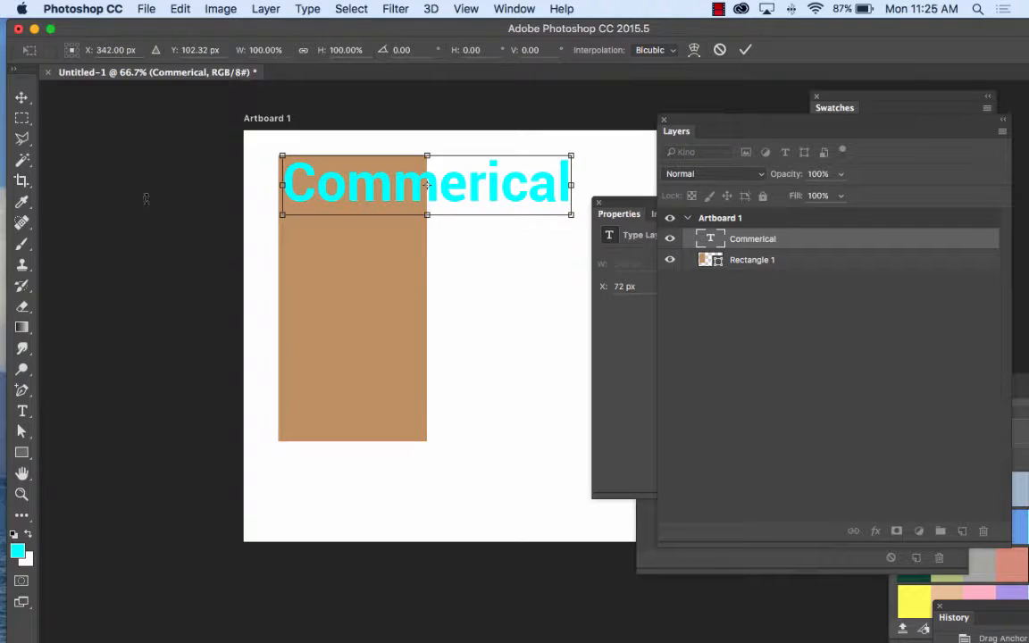
pyautogui.click(22, 411)
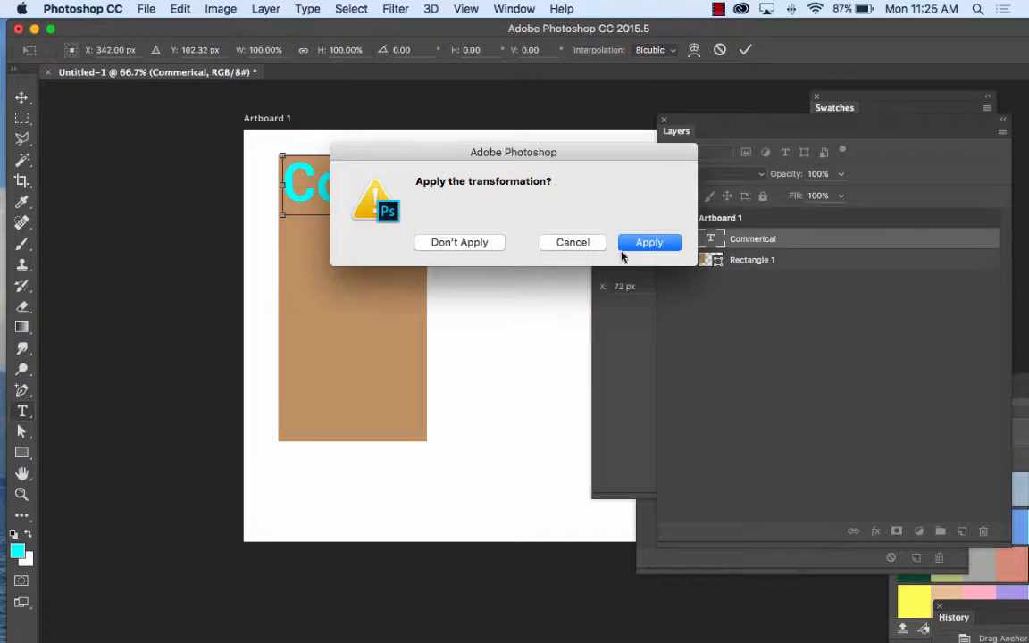
pyautogui.click(650, 243)
# Step: Set the Commerical text to 18 pt and place it inside the rectangle near its upper-right corner
pyautogui.moveTo(567, 184); pyautogui.dragTo(262, 186)
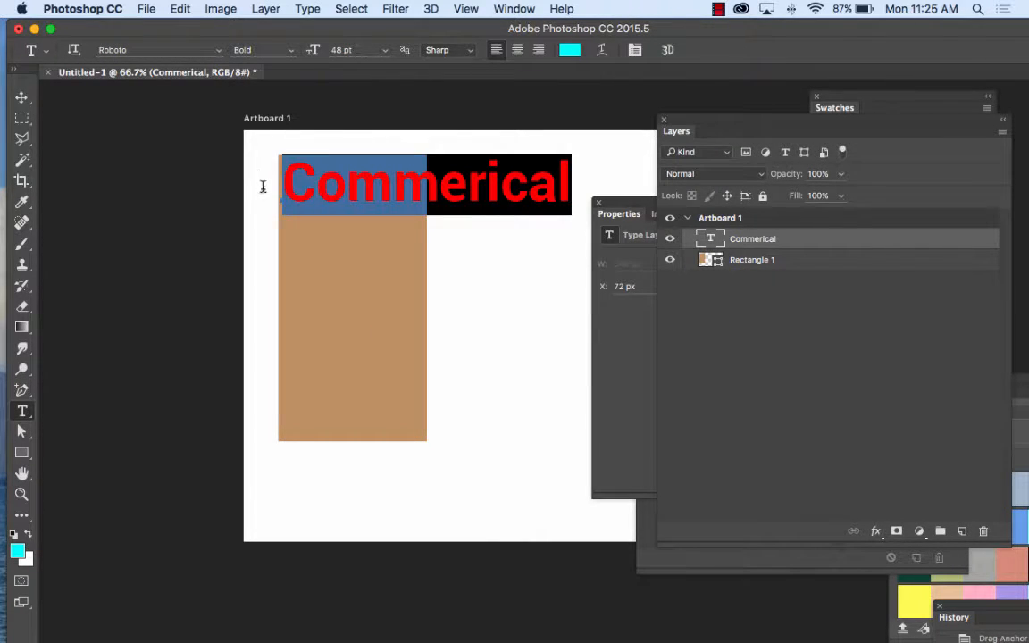
pyautogui.click(384, 50)
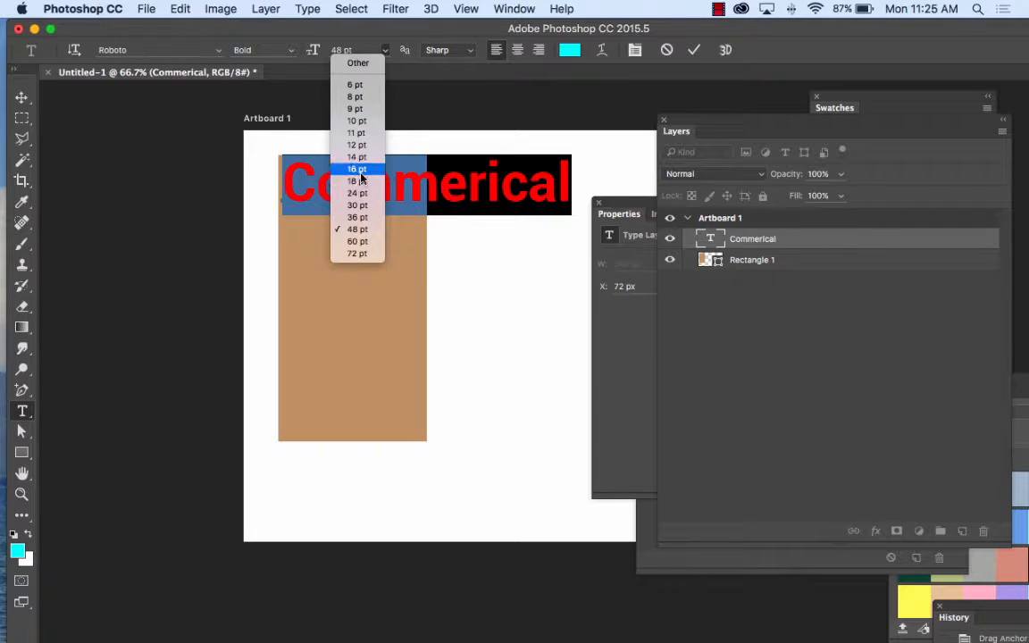
pyautogui.click(358, 181)
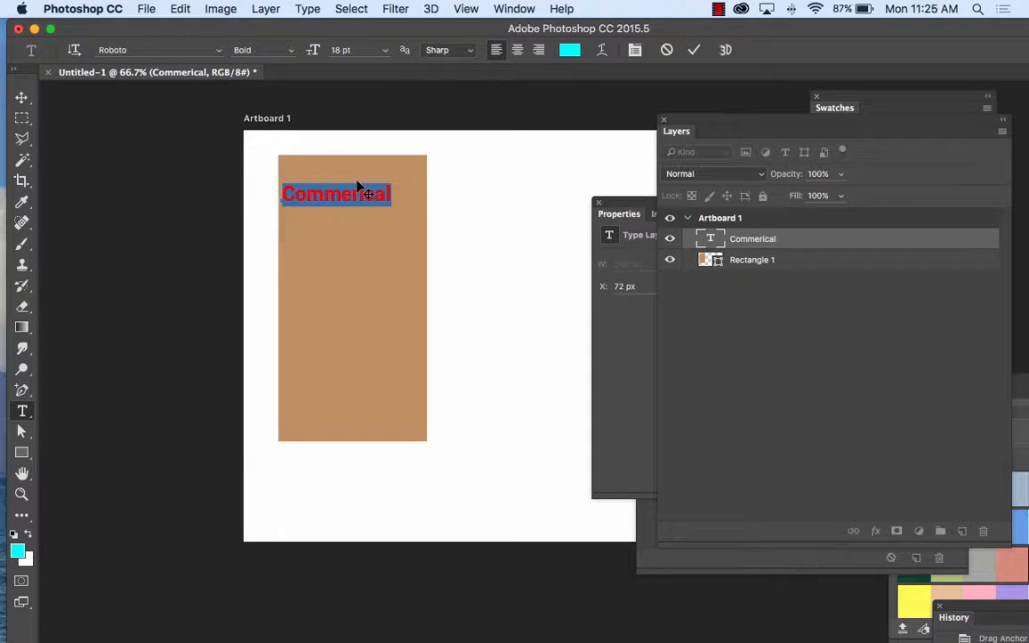
pyautogui.click(23, 97)
pyautogui.moveTo(317, 200); pyautogui.dragTo(338, 182)
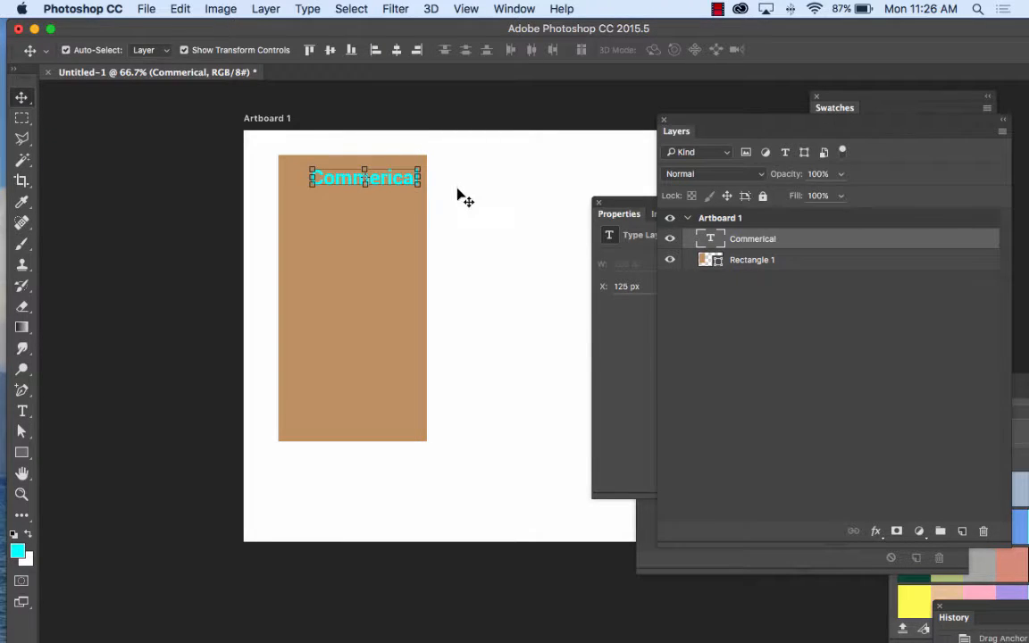
pyautogui.click(458, 196)
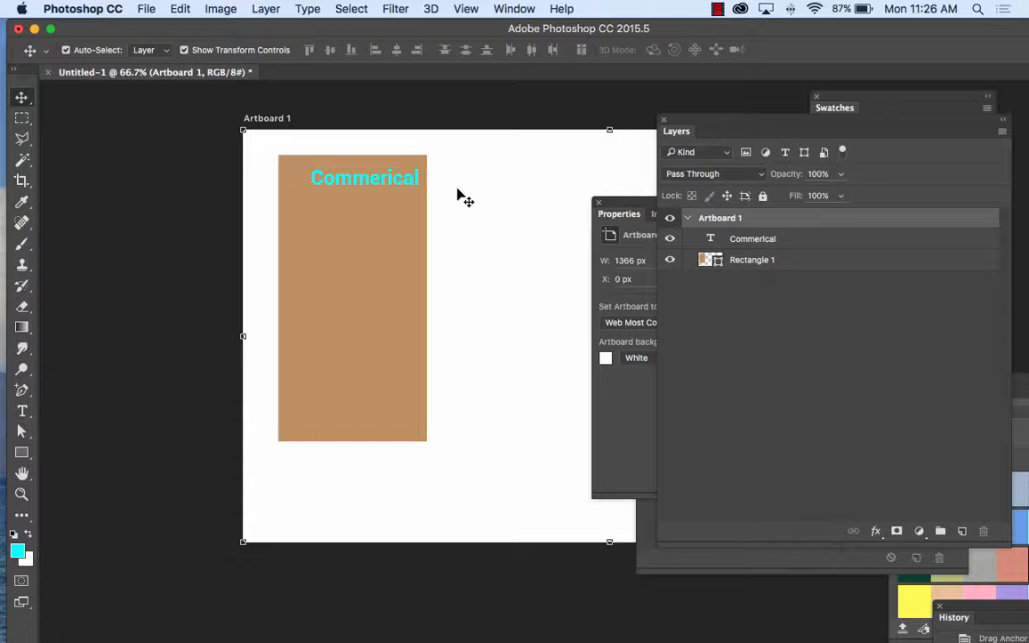
# Step: At 200% zoom, shift the Commerical text slightly up and left, closer to the rectangle's upper edge
pyautogui.press('super+plus')
pyautogui.press('super+plus')
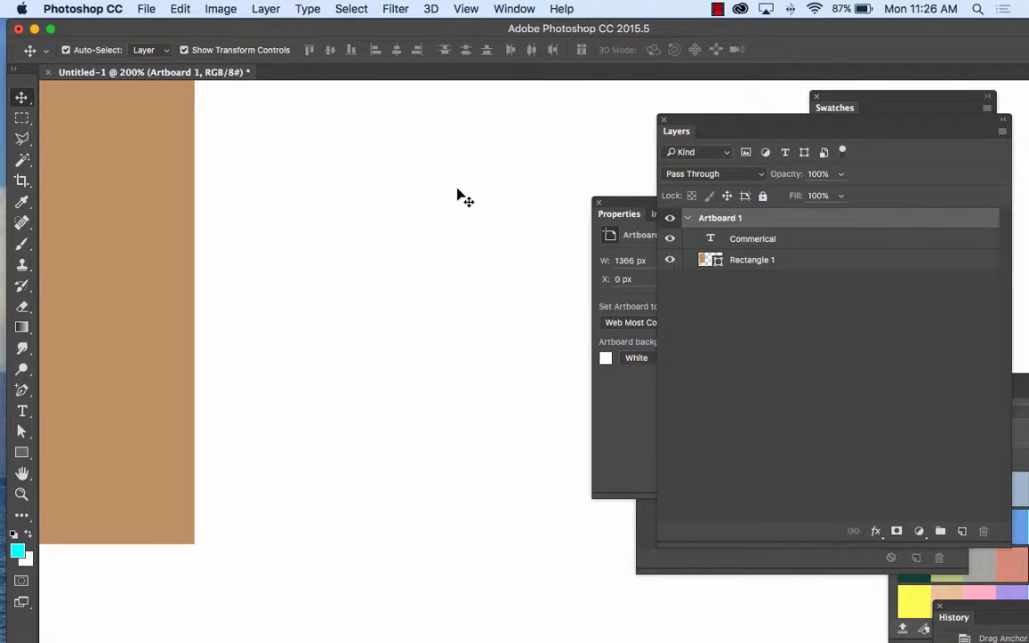
pyautogui.moveTo(279, 201); pyautogui.dragTo(446, 284)
pyautogui.moveTo(335, 217); pyautogui.dragTo(312, 393)
pyautogui.moveTo(224, 282)
pyautogui.mouseDown()
pyautogui.moveTo(339, 314)
pyautogui.moveTo(322, 372)
pyautogui.mouseUp()
pyautogui.moveTo(329, 632)
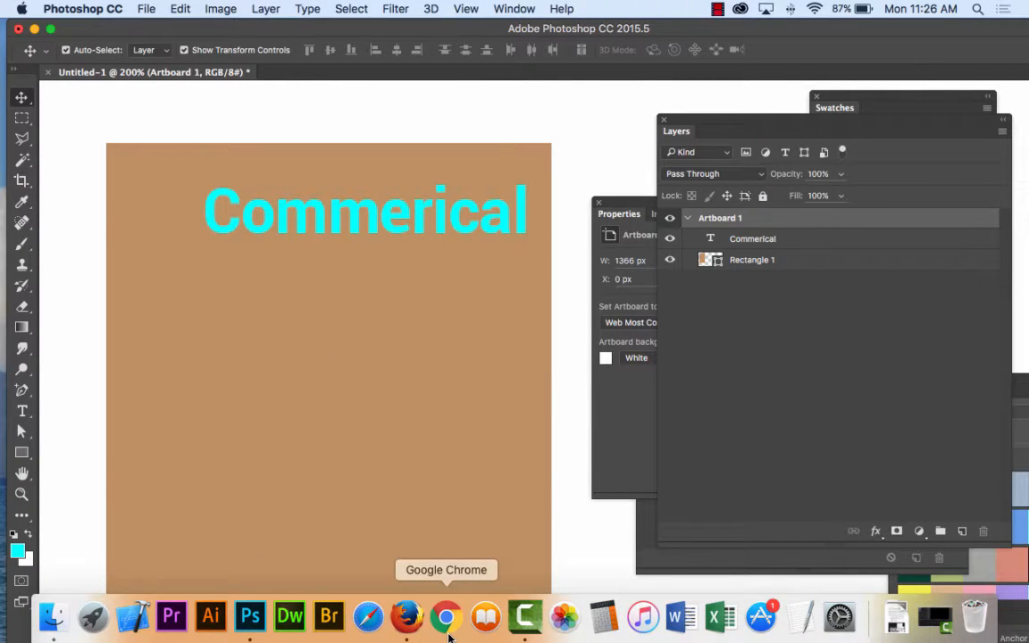
pyautogui.moveTo(463, 227); pyautogui.dragTo(453, 204)
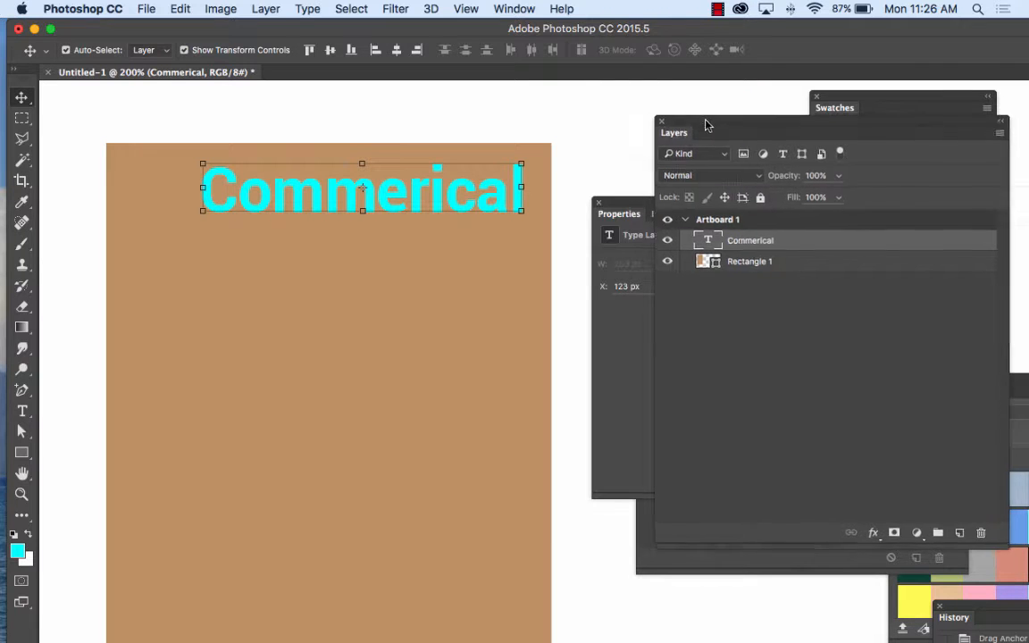
# Step: Shrink the Layers panel beside the rectangle and add a Bevel & Emboss effect with 63% depth to the Commerical text layer
pyautogui.moveTo(704, 119); pyautogui.dragTo(583, 101)
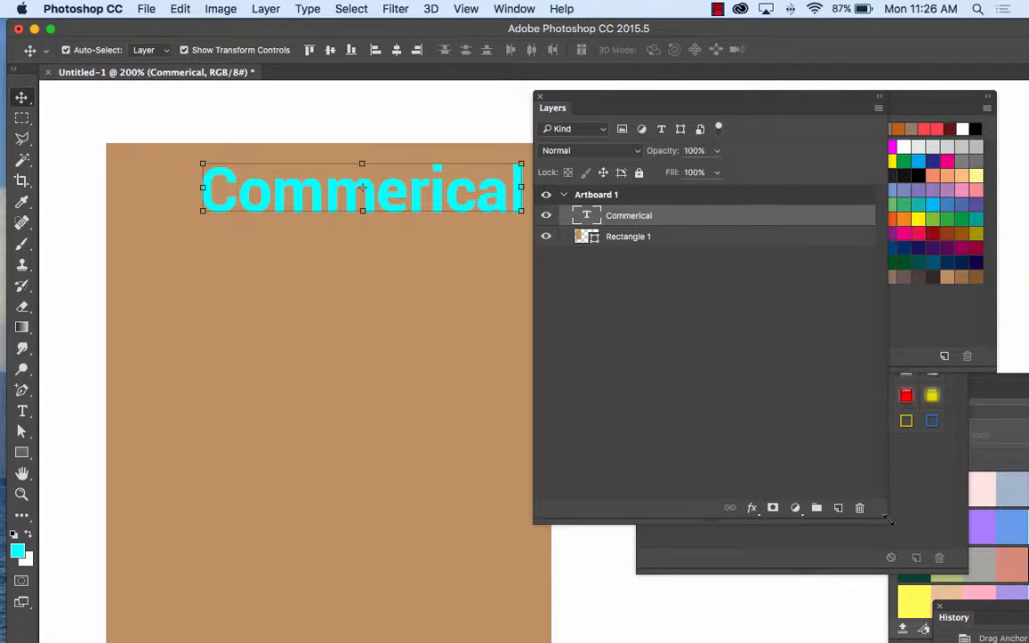
pyautogui.moveTo(885, 523); pyautogui.dragTo(725, 355)
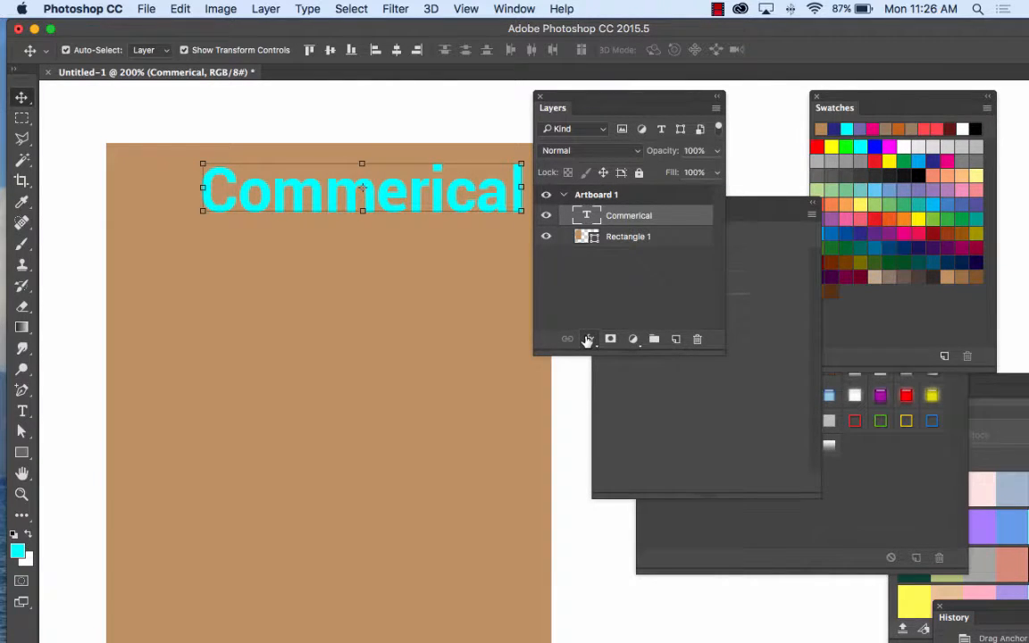
pyautogui.click(588, 340)
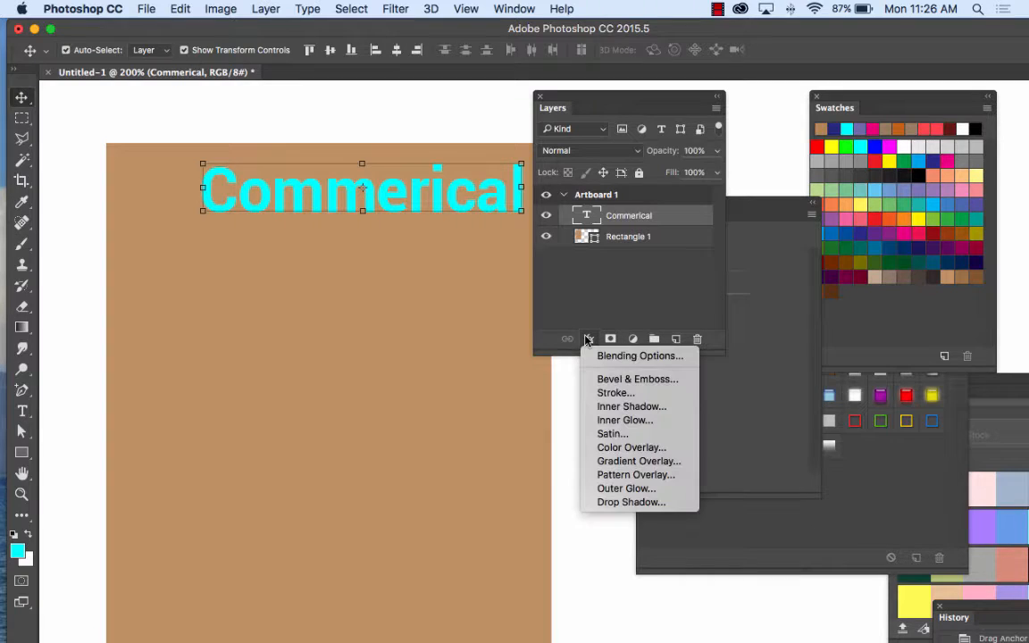
pyautogui.click(615, 383)
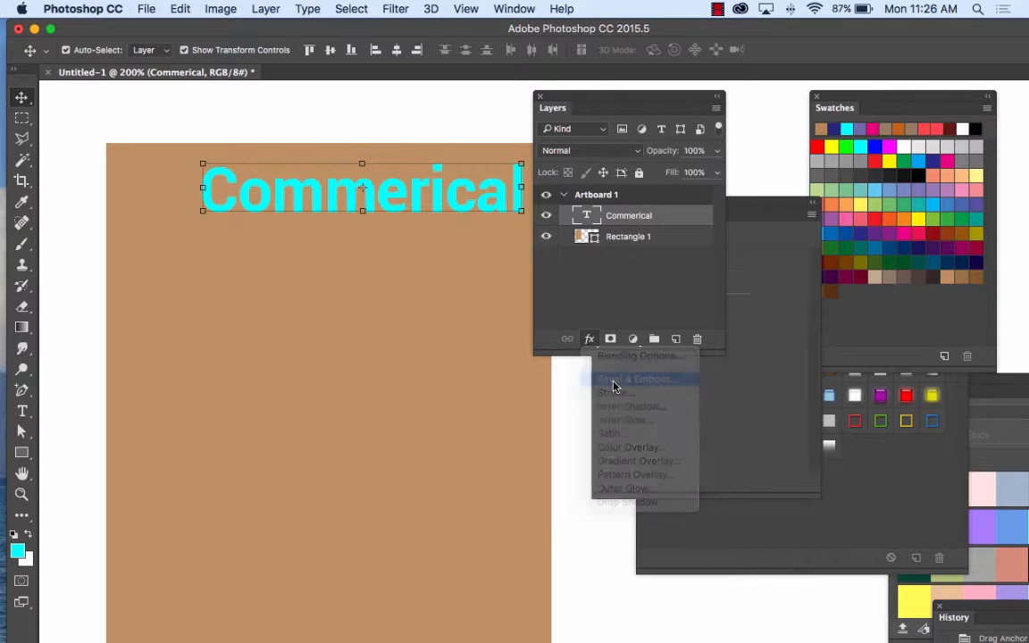
pyautogui.moveTo(371, 130); pyautogui.dragTo(402, 246)
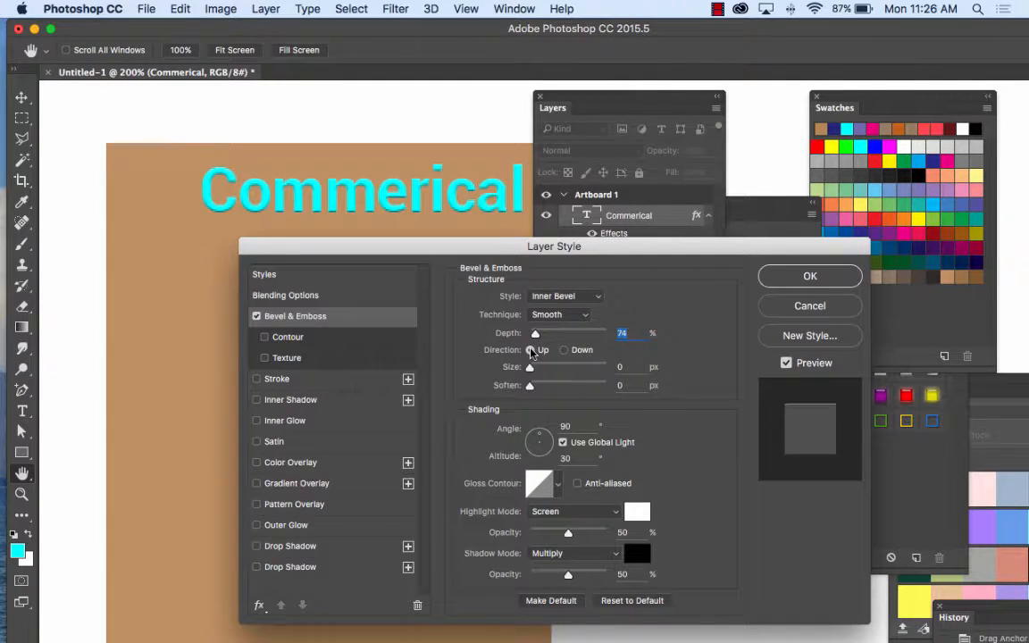
pyautogui.moveTo(536, 337); pyautogui.dragTo(531, 375)
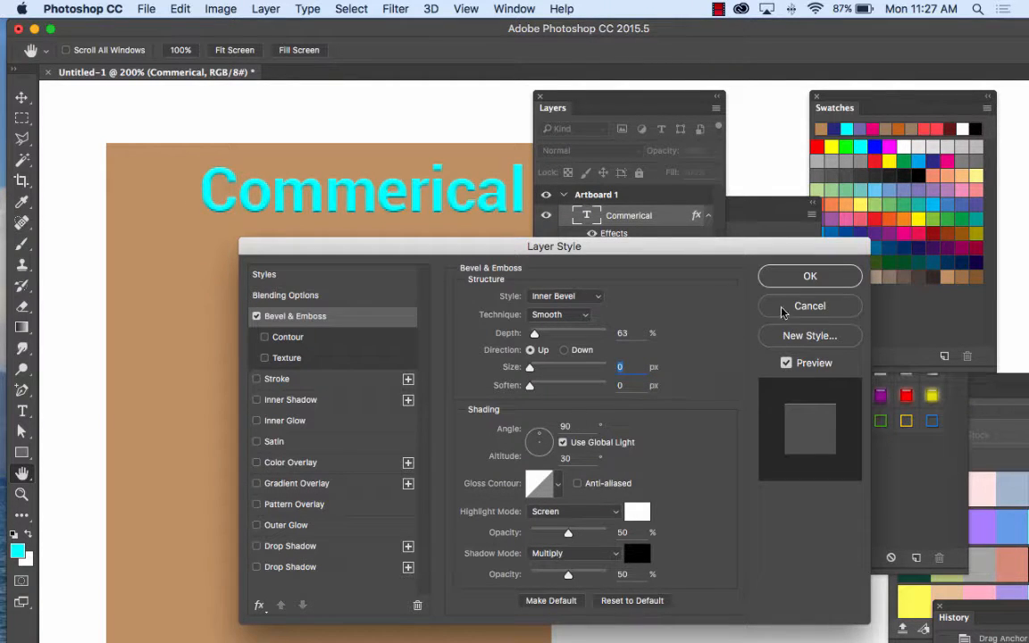
# Step: Try the Outer Bevel, Inner Bevel, Emboss, Pillow Emboss and Stroke Emboss styles on the Commerical text's bevel effect
pyautogui.click(586, 298)
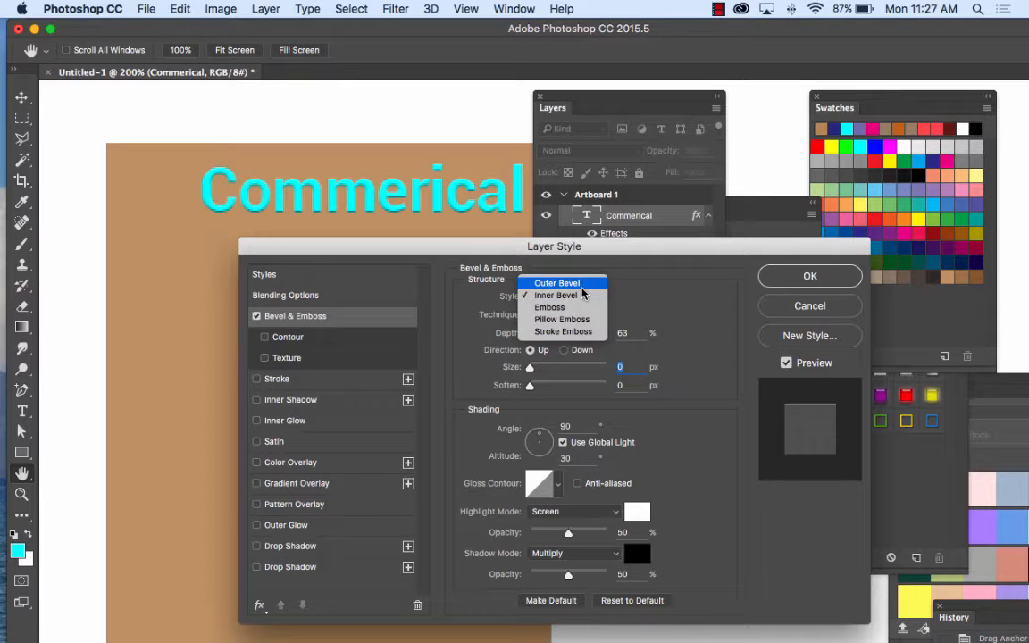
pyautogui.click(582, 283)
pyautogui.click(575, 296)
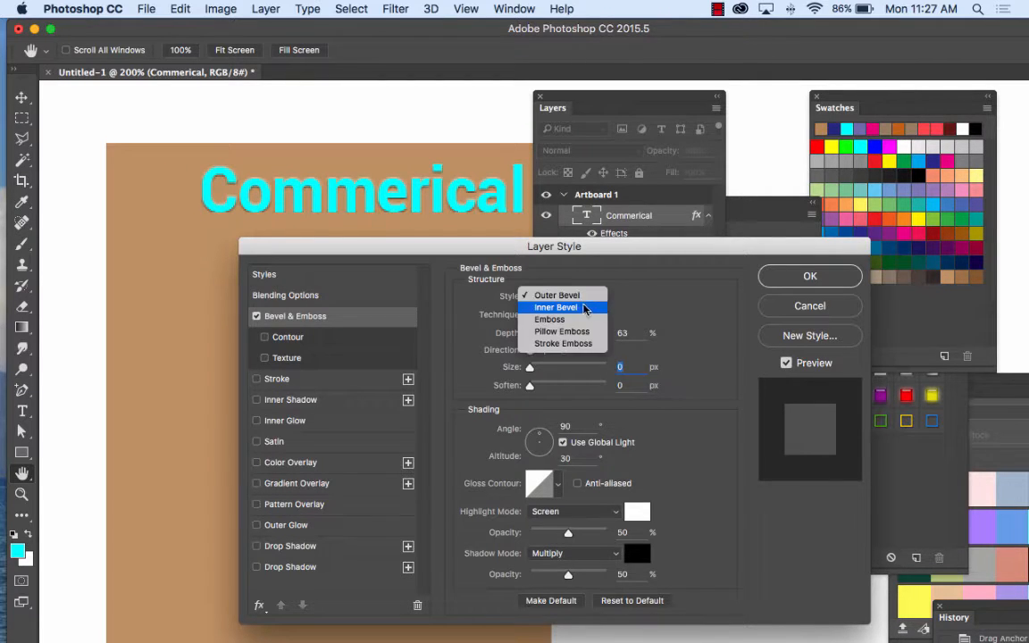
pyautogui.click(571, 307)
pyautogui.click(574, 296)
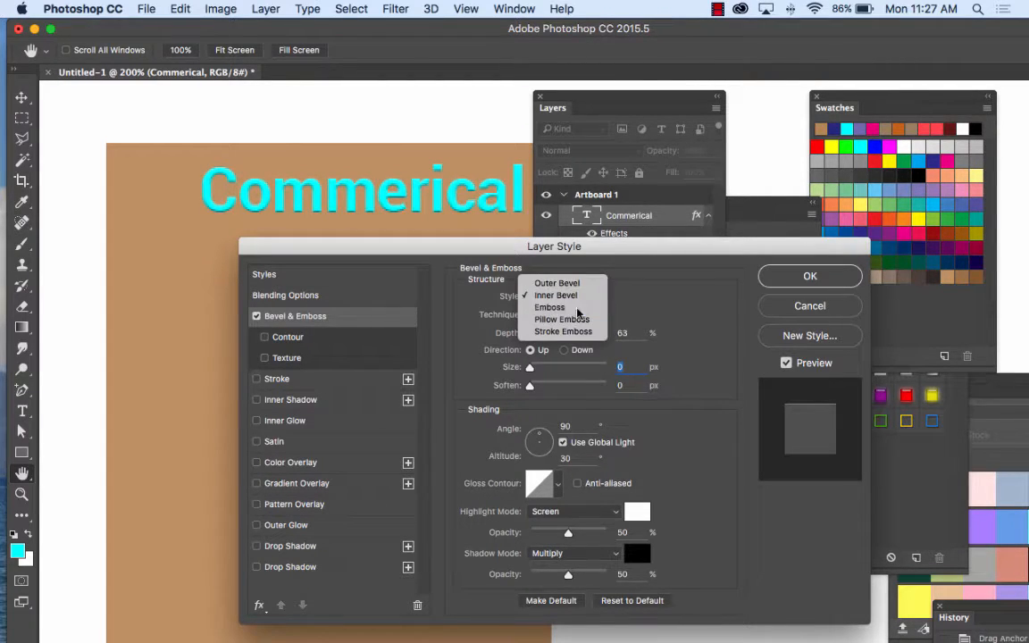
pyautogui.click(577, 309)
pyautogui.click(576, 296)
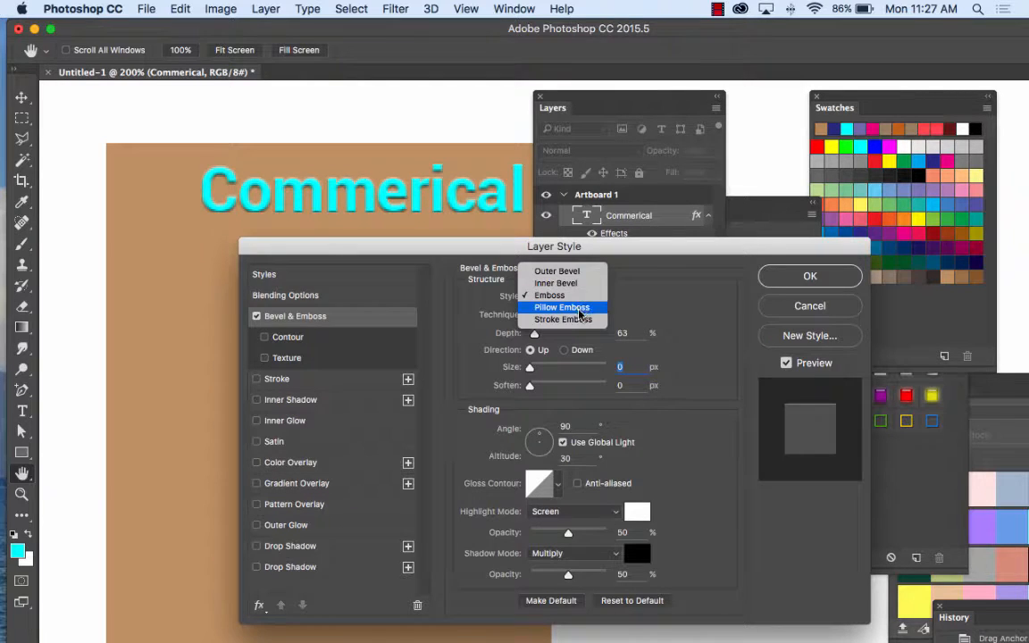
pyautogui.click(580, 309)
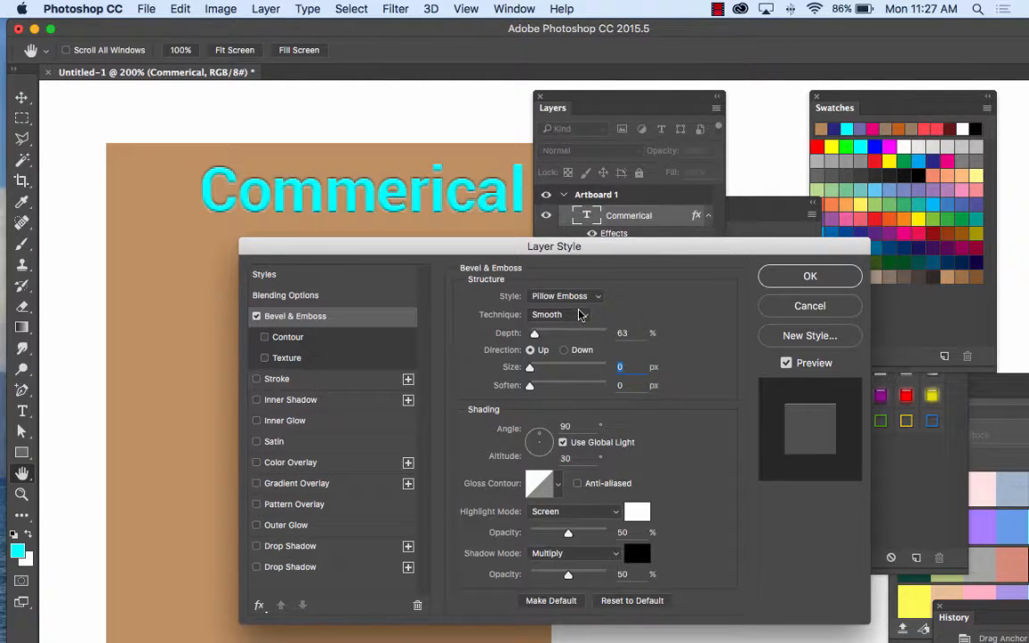
pyautogui.click(587, 297)
pyautogui.click(585, 310)
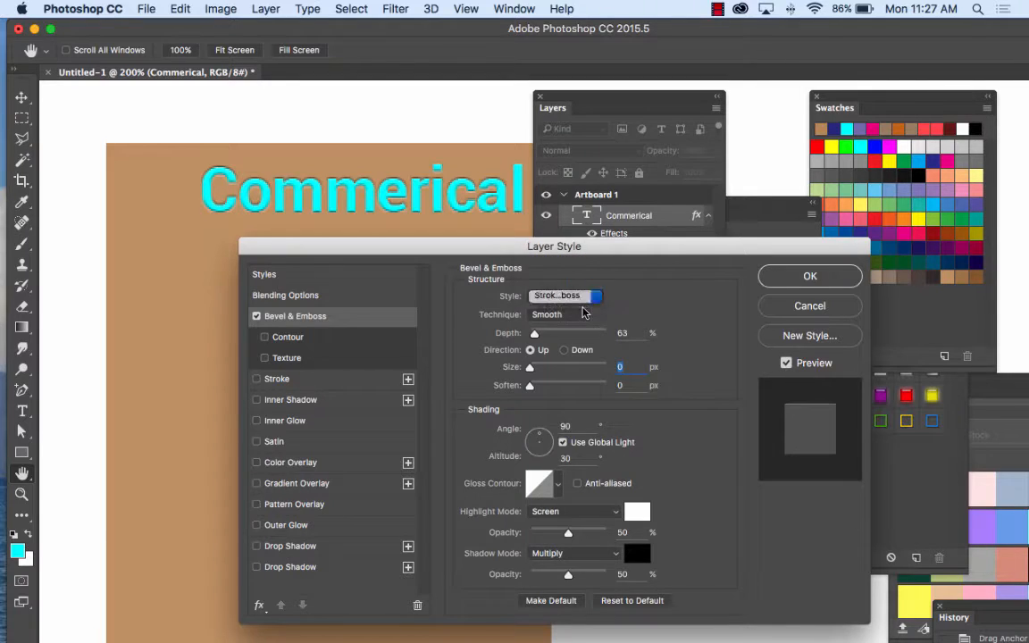
# Step: Set the bevel style of the Commerical text to Emboss, adjust its depth slightly, and apply the layer style
pyautogui.click(585, 296)
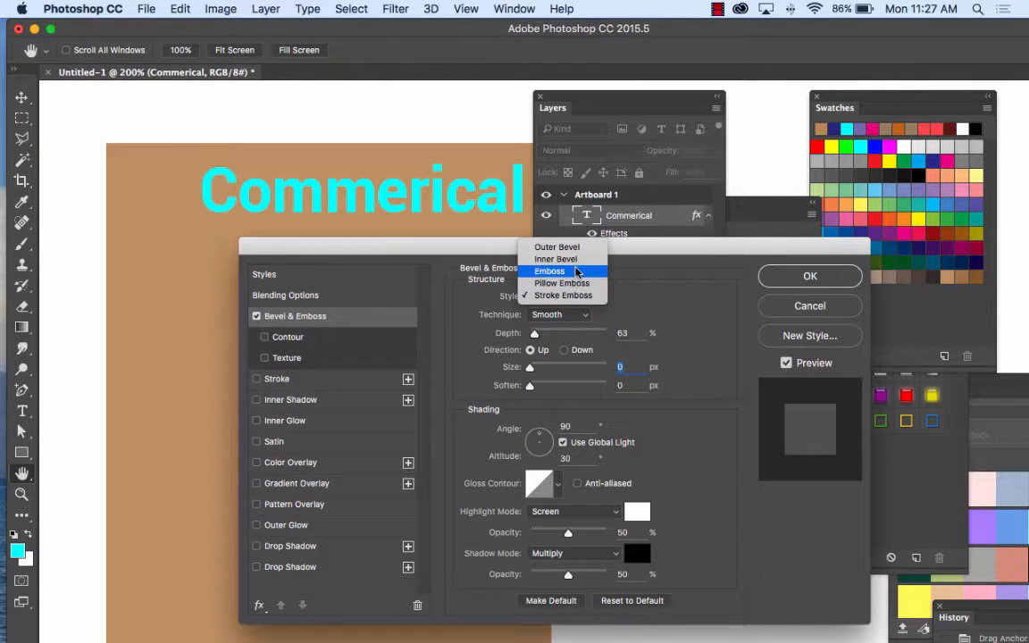
pyautogui.click(576, 271)
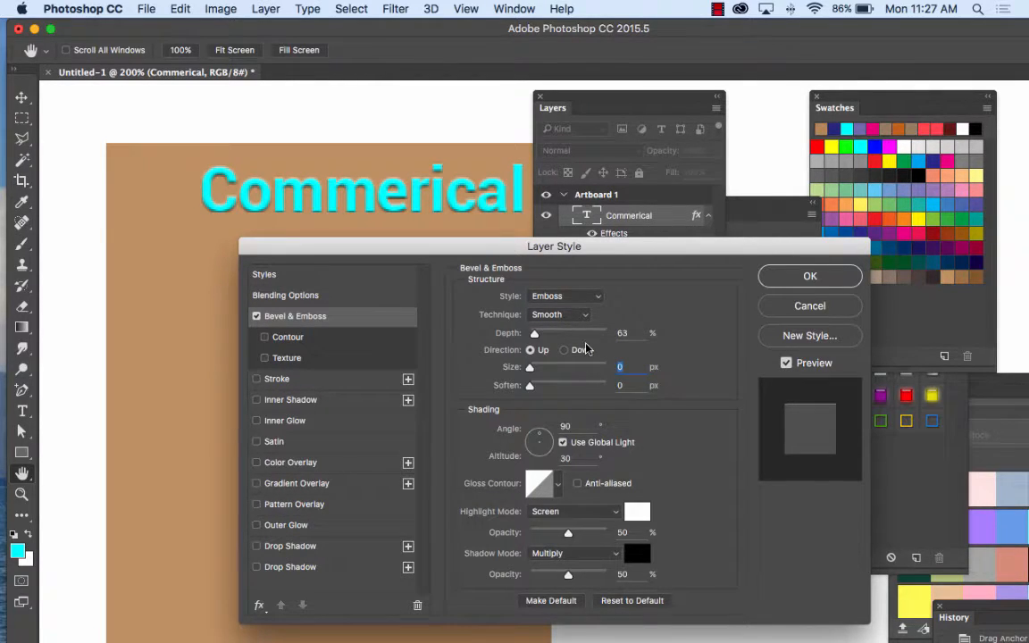
pyautogui.moveTo(536, 337); pyautogui.dragTo(534, 334)
pyautogui.click(811, 277)
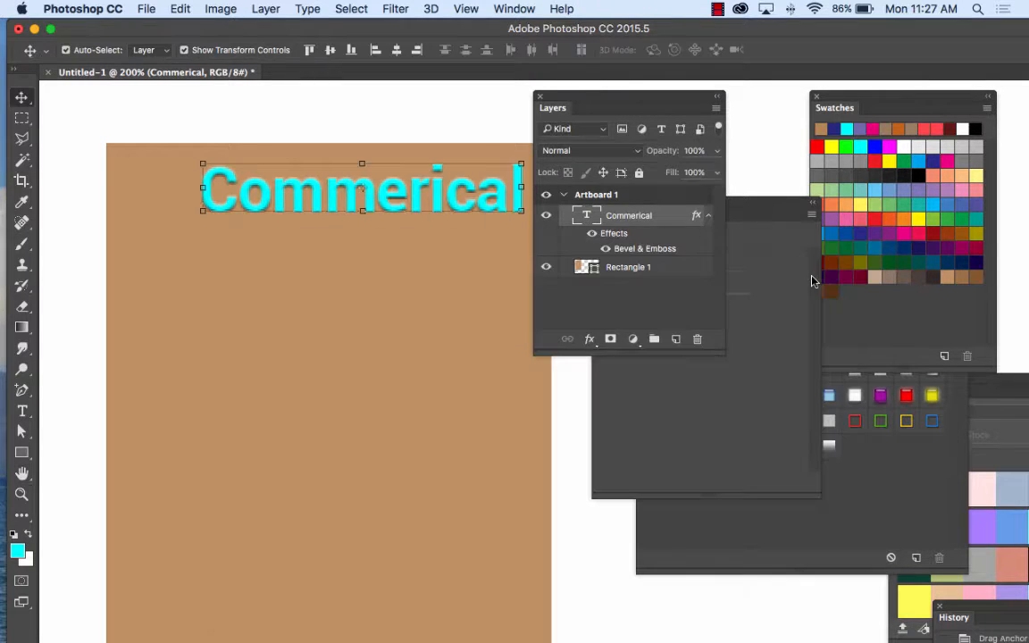
# Step: Move the Layers panel clear of the rectangle and shift the Commerical text slightly right, closer to the rectangle's right edge
pyautogui.moveTo(567, 99); pyautogui.dragTo(607, 108)
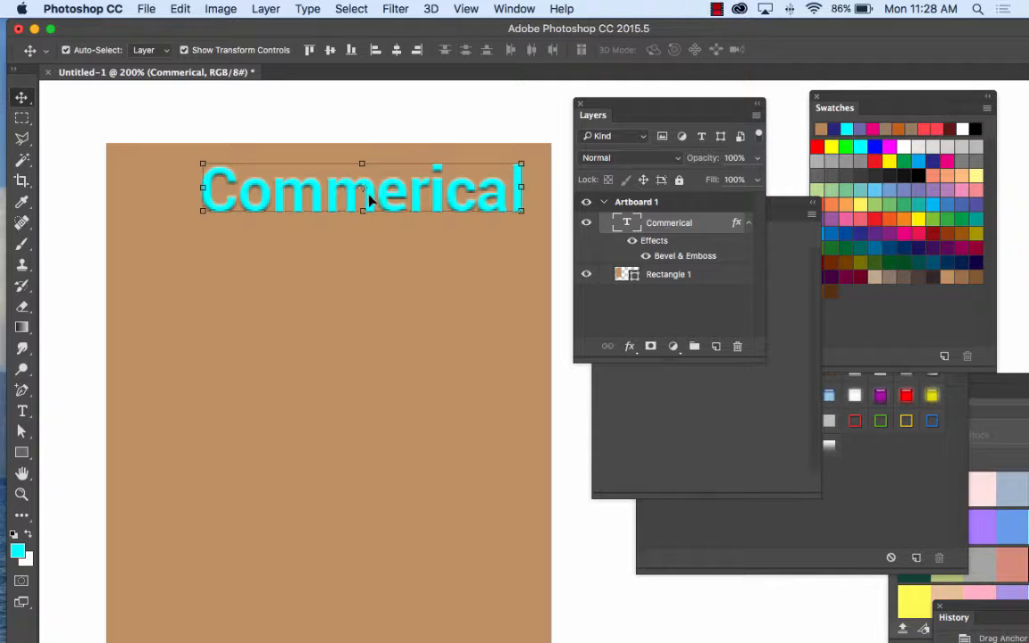
pyautogui.moveTo(370, 196); pyautogui.dragTo(383, 191)
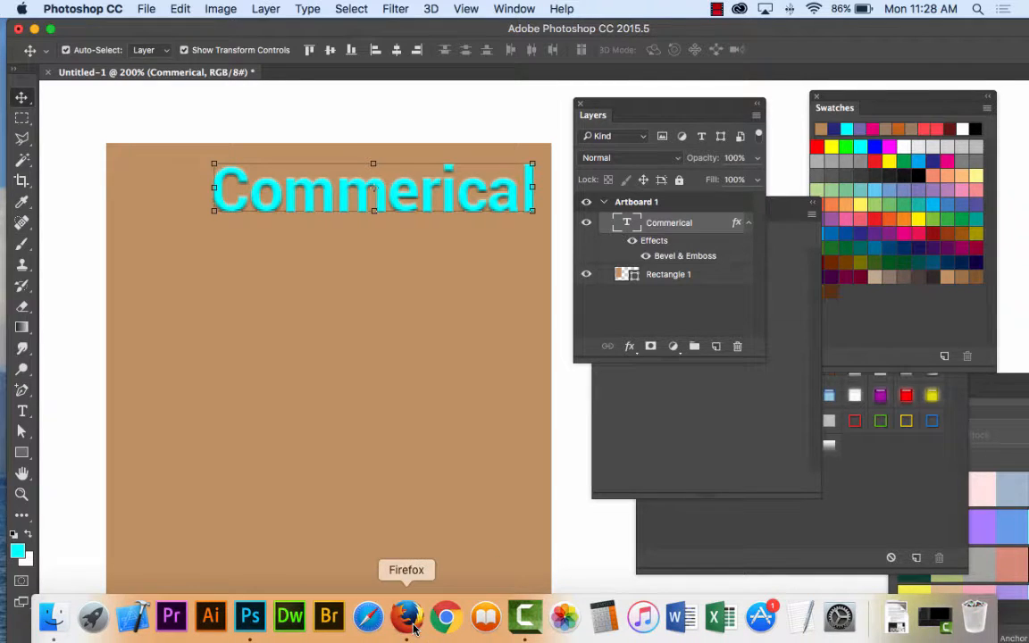
# Step: Switch to Firefox and open the website thenounproject.com
pyautogui.click(409, 618)
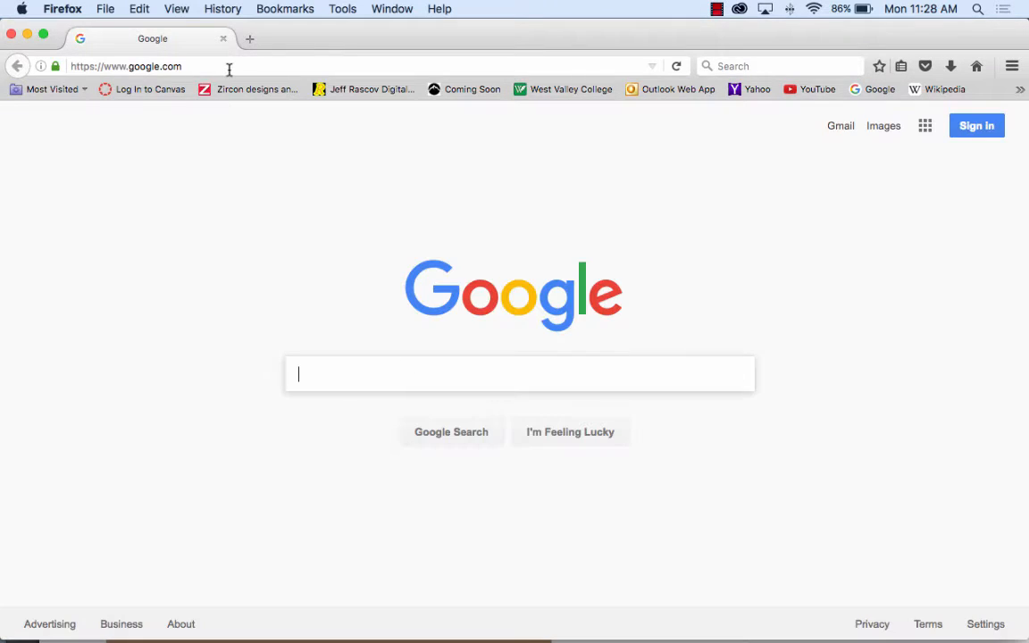
pyautogui.click(229, 67)
pyautogui.write('thenoun')
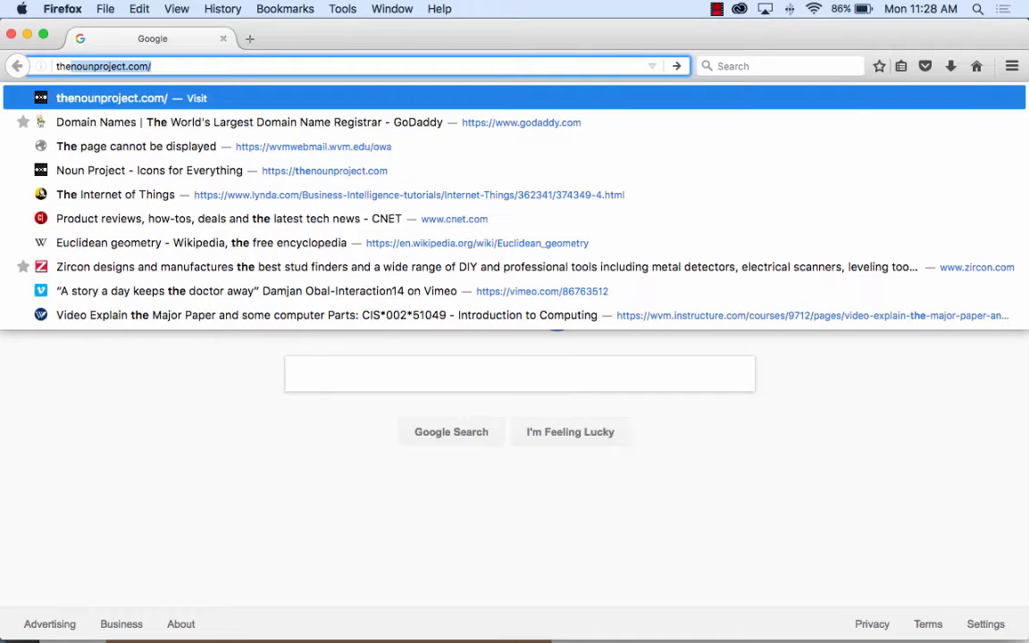
pyautogui.write('project')
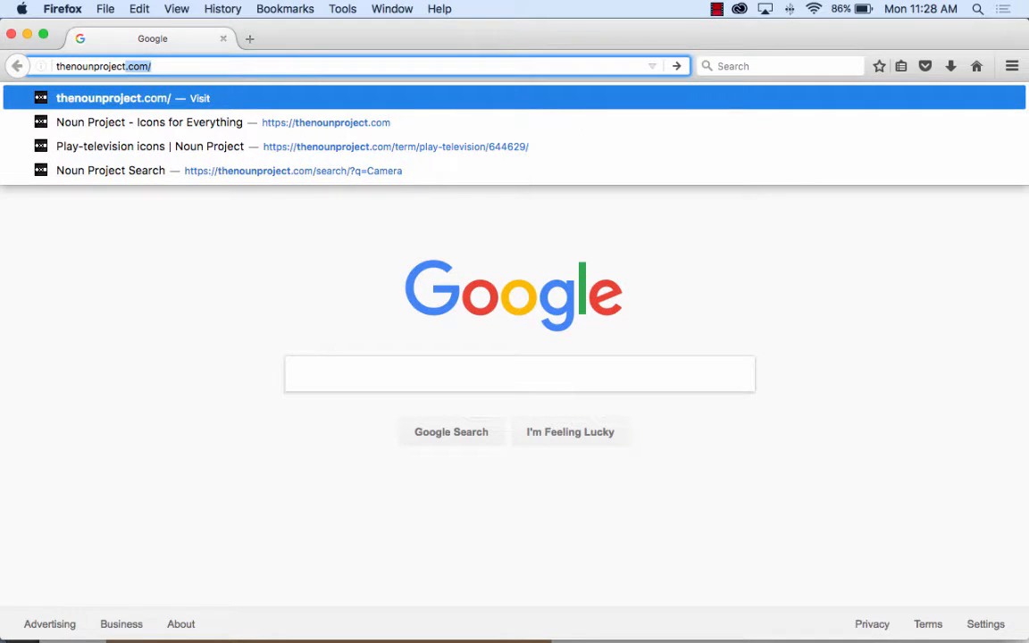
pyautogui.press('Return')
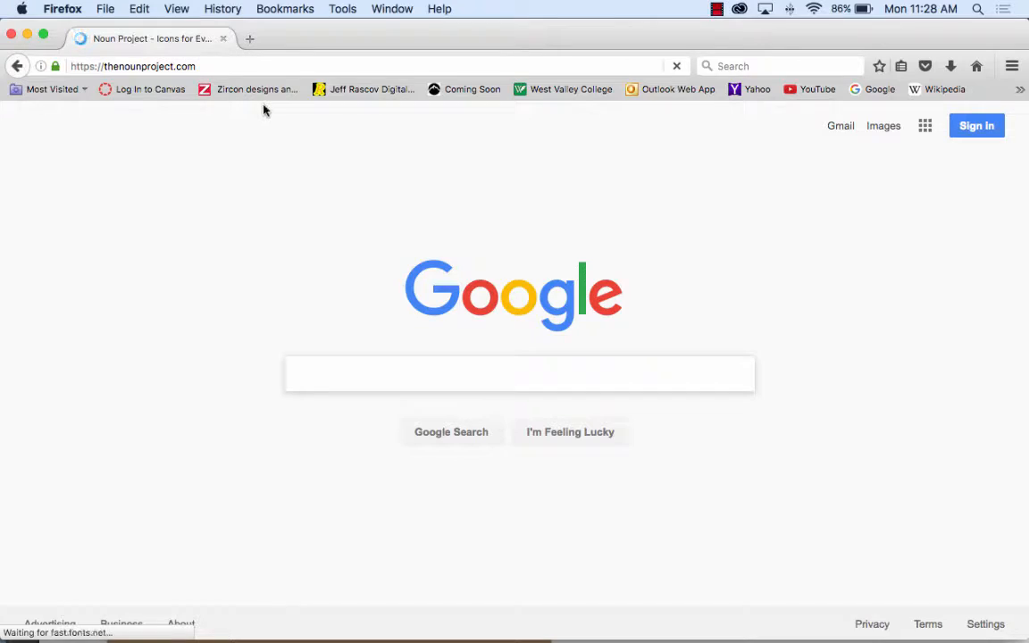
# Step: Look over the Noun Project home page and search its icons for "camera"
pyautogui.scroll(-8, 417, 268)
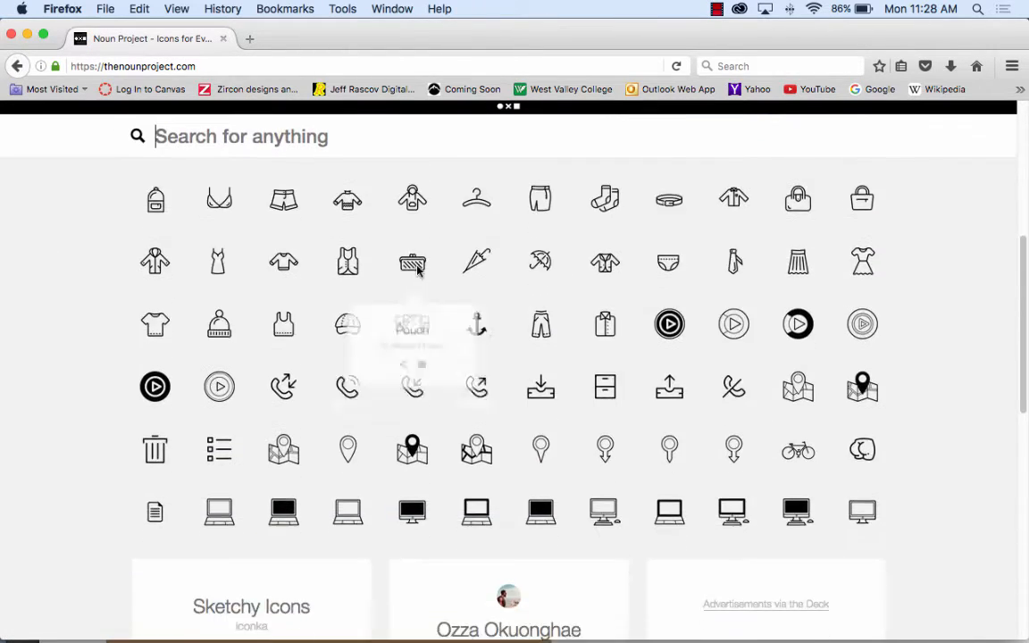
pyautogui.scroll(-8, 417, 268)
pyautogui.scroll(5, 255, 132)
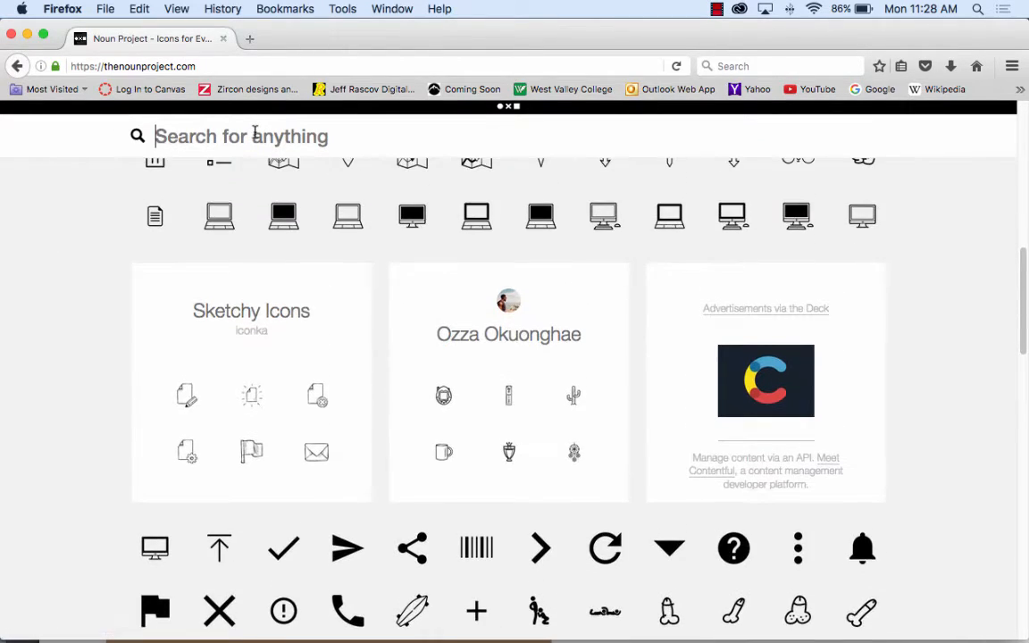
pyautogui.write('camera')
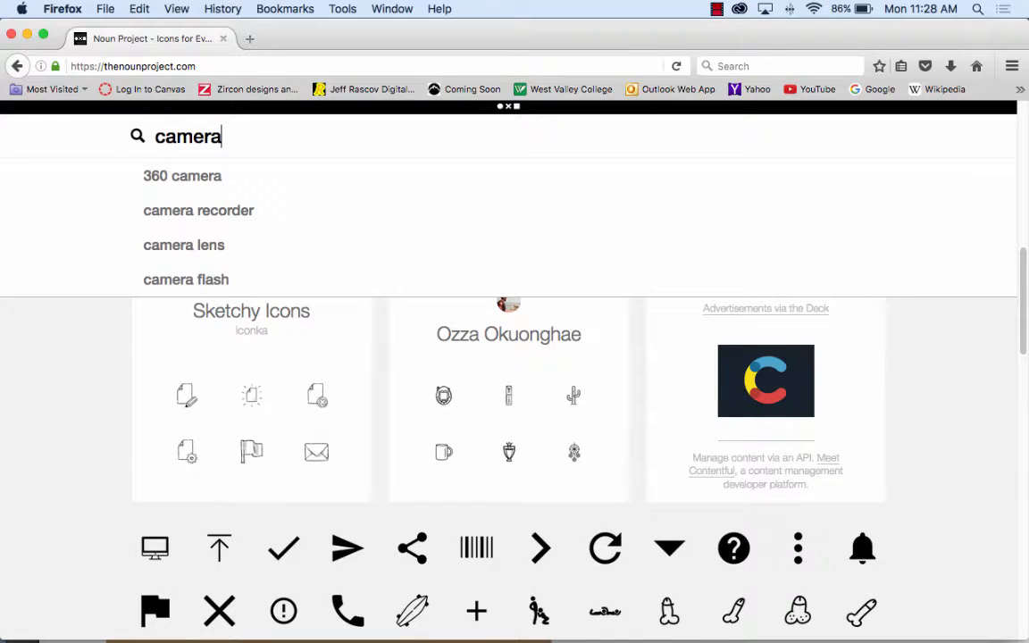
pyautogui.press('Return')
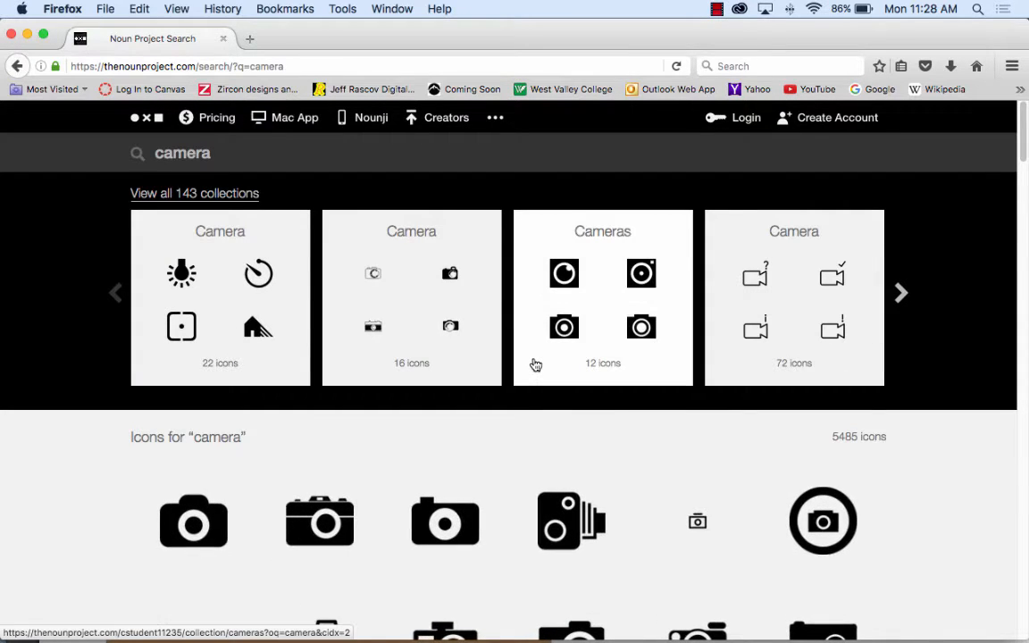
# Step: Browse the camera icons and open the black National Park Service Collection camera from the first row of results
pyautogui.scroll(-5, 539, 366)
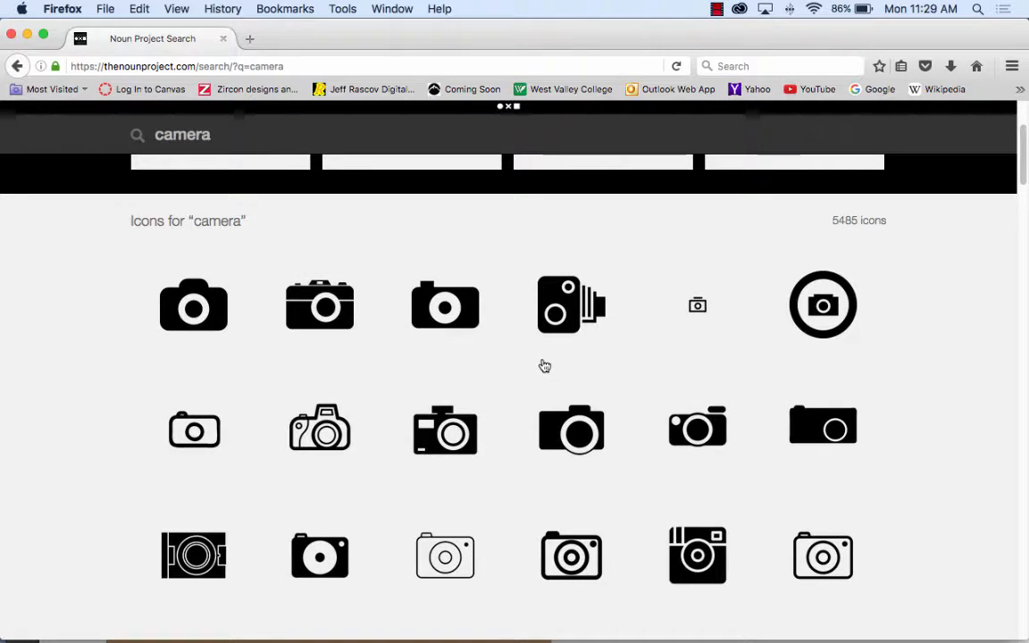
pyautogui.scroll(-4, 553, 373)
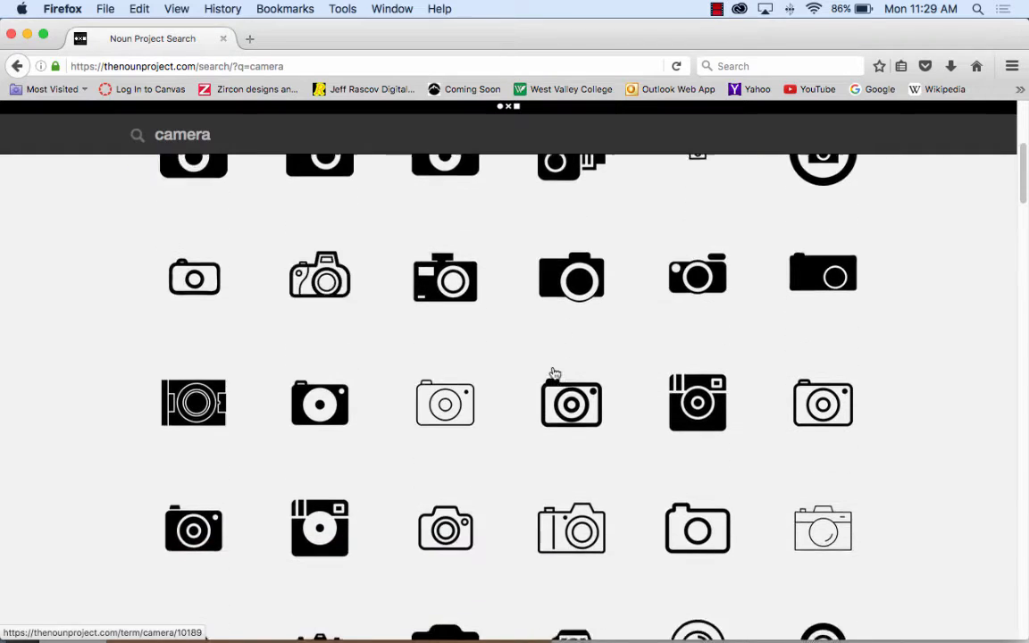
pyautogui.scroll(-2, 553, 373)
pyautogui.scroll(5, 553, 373)
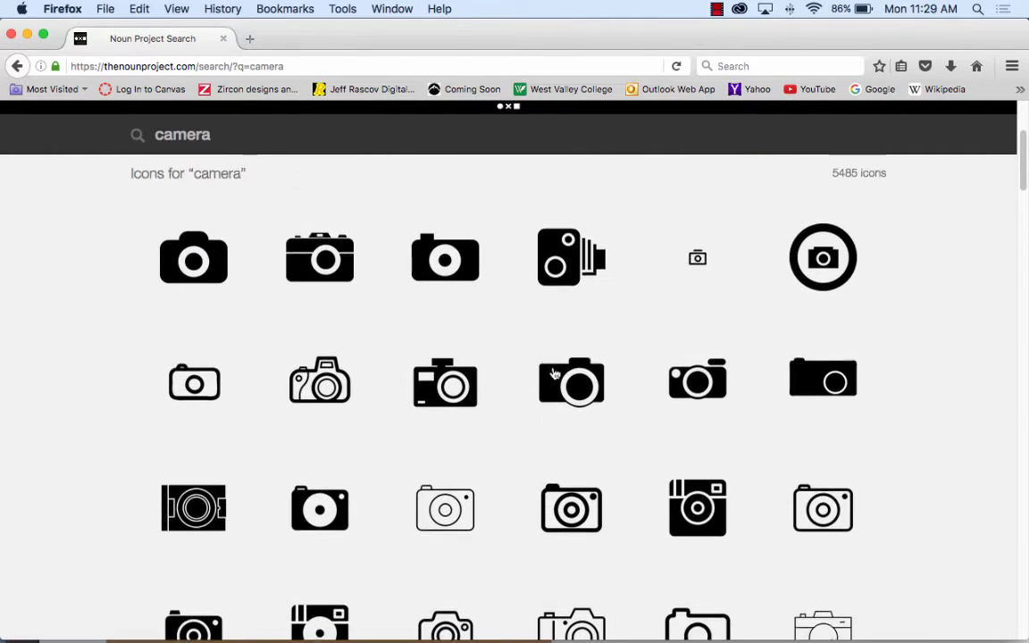
pyautogui.scroll(-1, 553, 373)
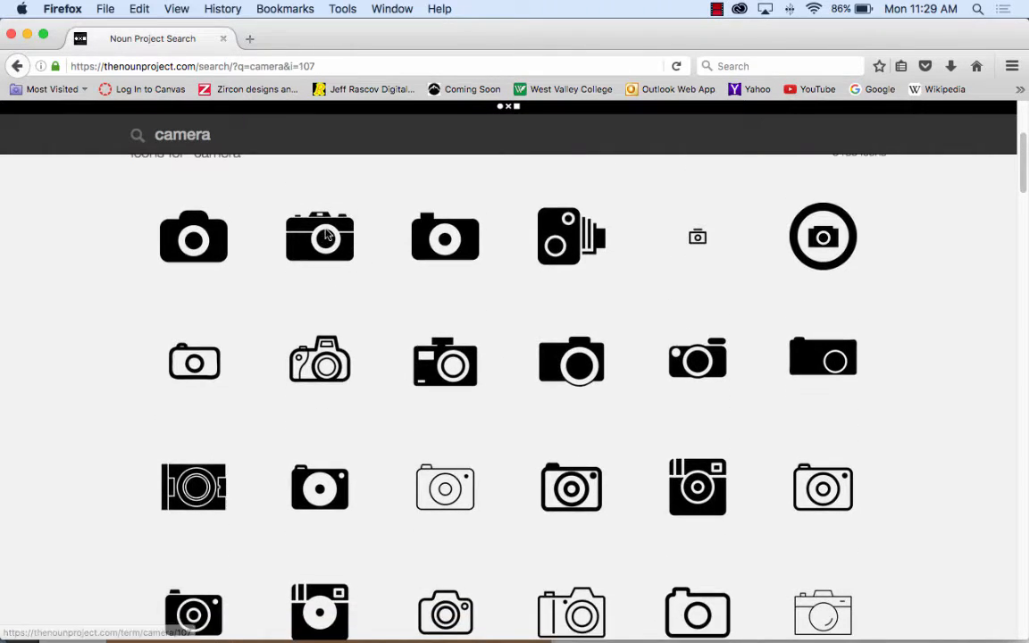
pyautogui.click(327, 234)
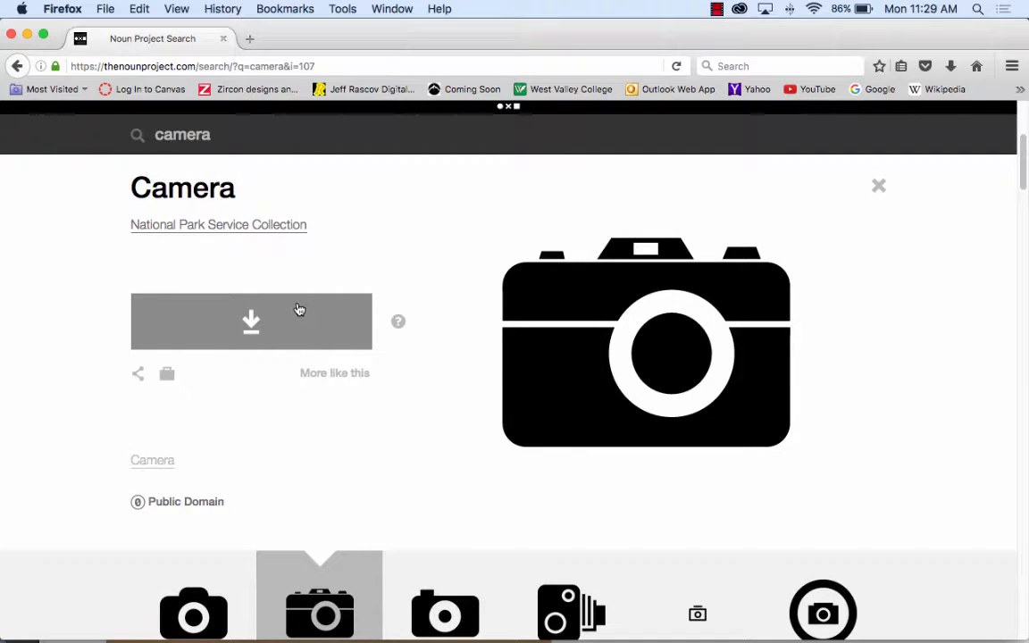
# Step: Try to download the camera icon as SVG and dismiss the join dialog
pyautogui.click(258, 322)
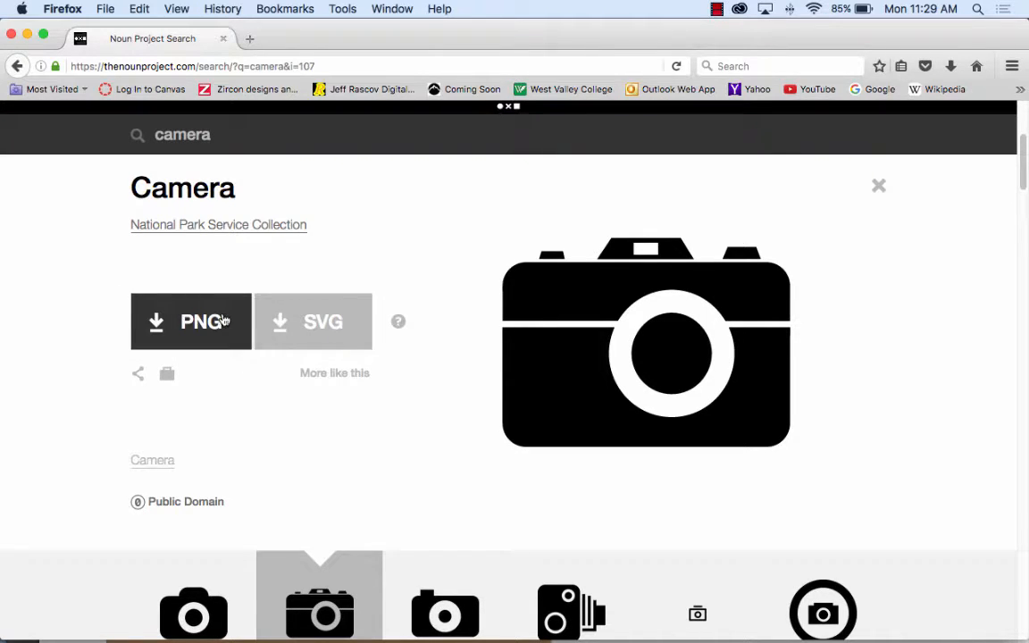
pyautogui.click(329, 329)
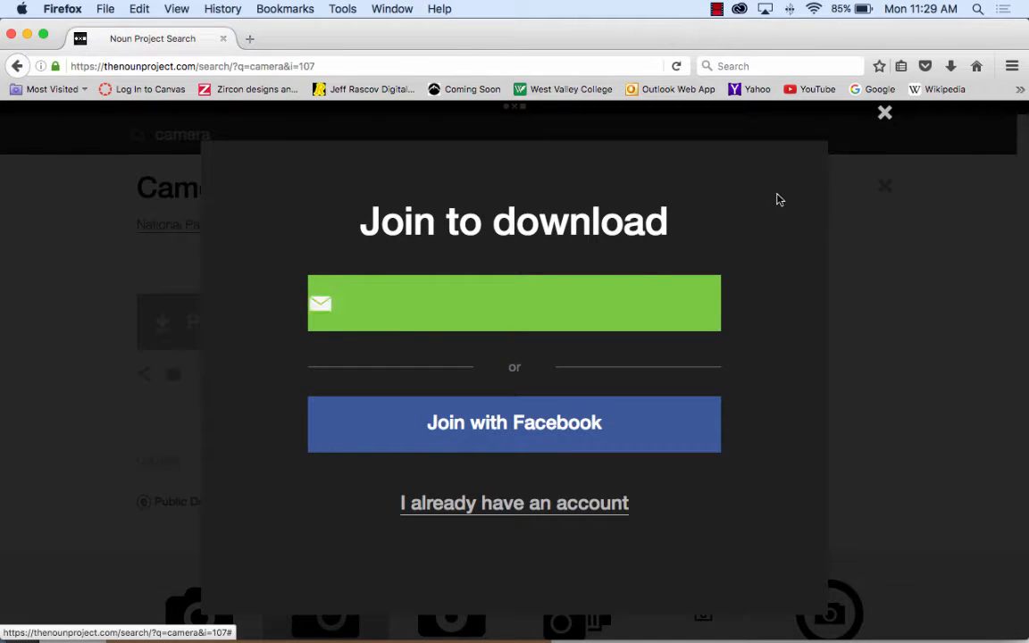
pyautogui.click(885, 114)
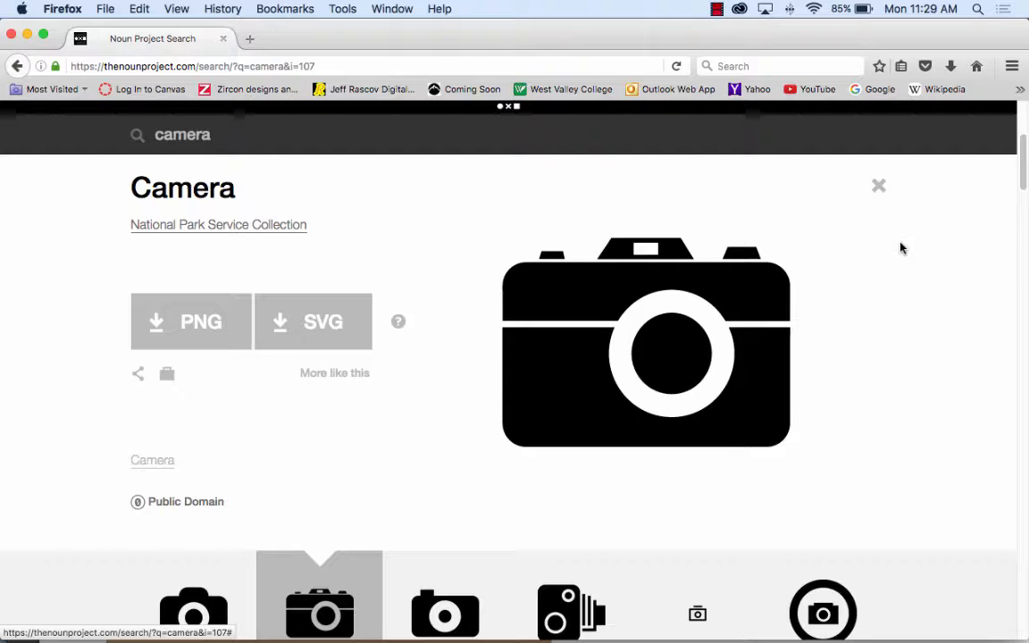
# Step: Capture a screenshot of just the large black camera icon, with a narrow margin around it
pyautogui.press('super+shift+4')
pyautogui.moveTo(488, 234); pyautogui.dragTo(804, 457)
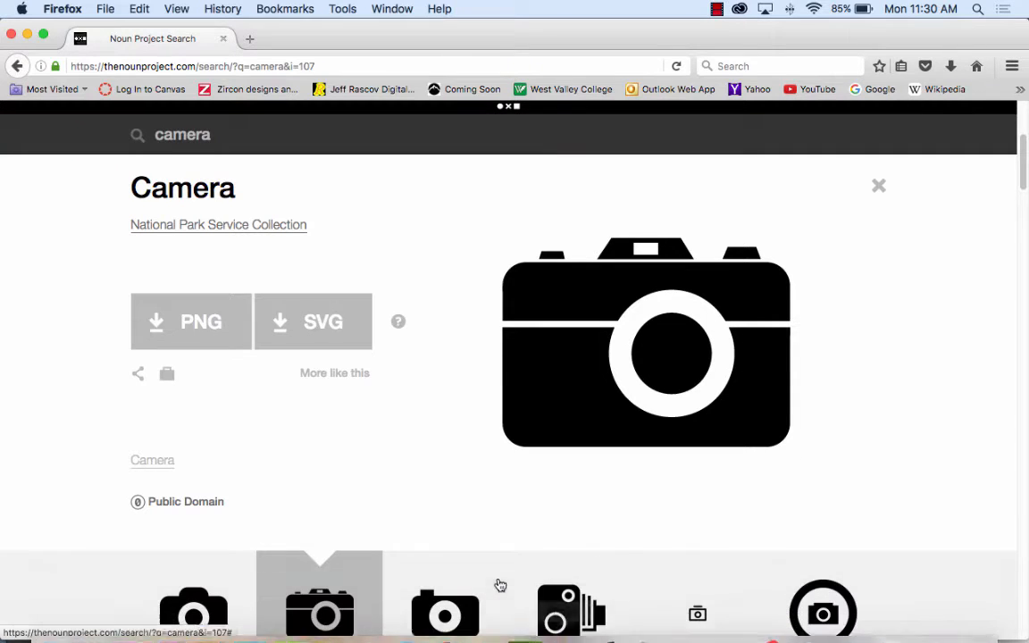
pyautogui.moveTo(333, 625)
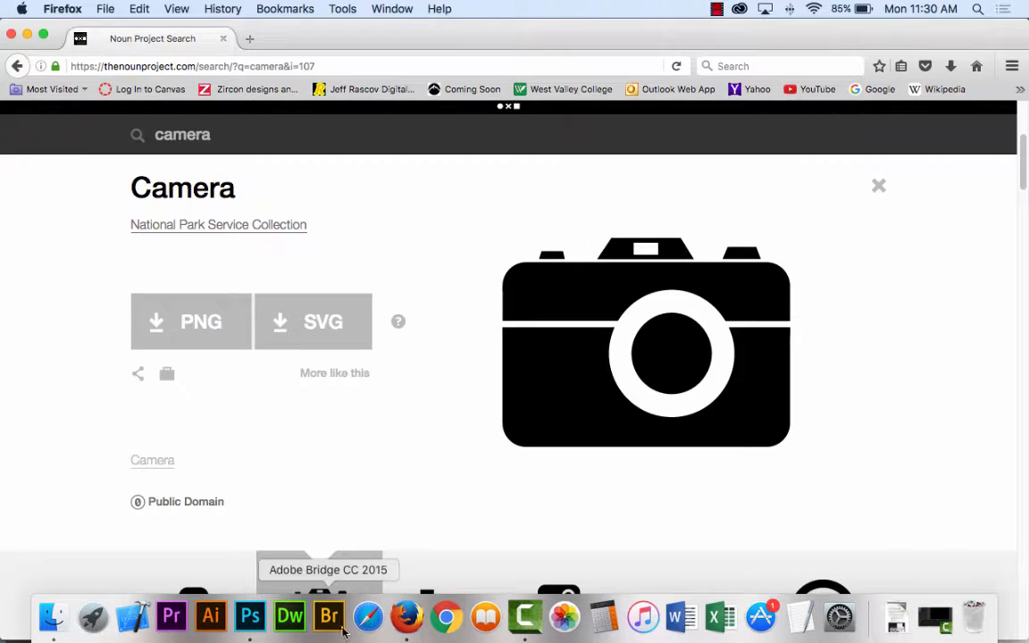
# Step: Switch to Illustrator and create a new blank document with the default settings
pyautogui.click(222, 621)
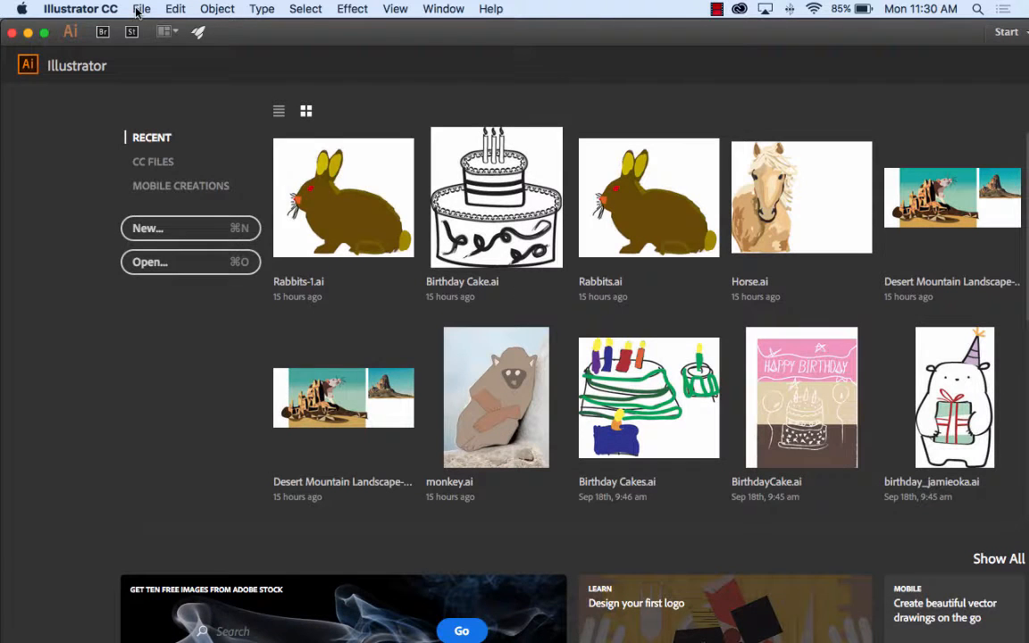
pyautogui.click(138, 9)
pyautogui.click(147, 28)
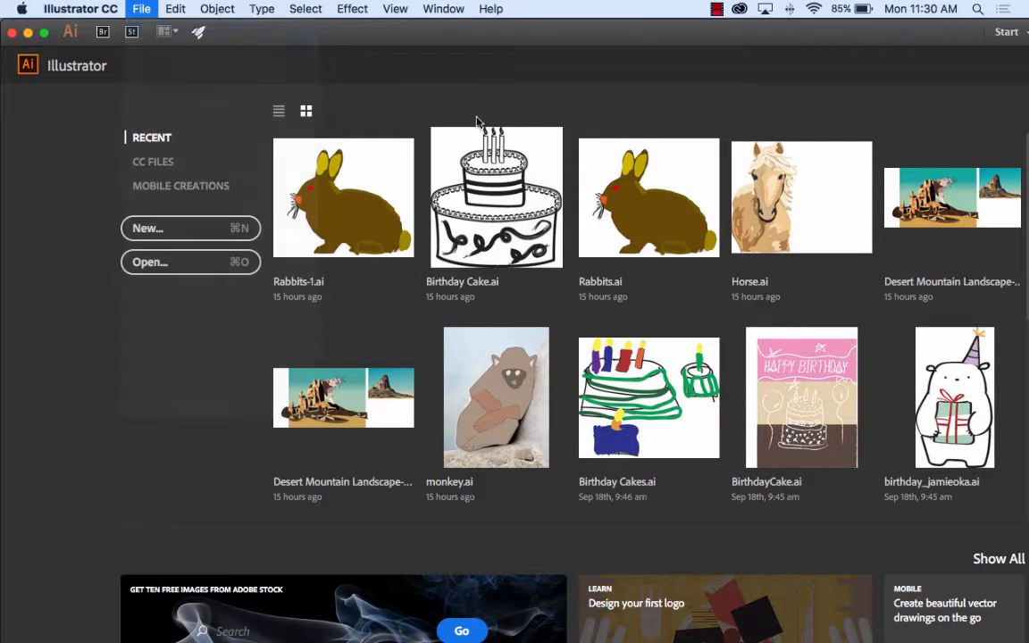
pyautogui.press('Return')
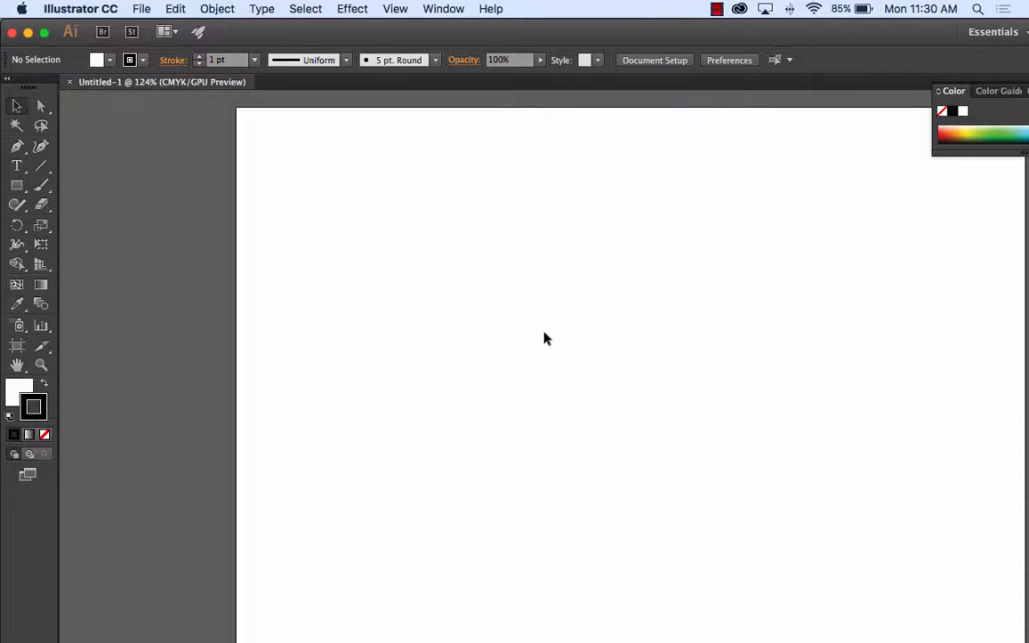
pyautogui.moveTo(671, 260); pyautogui.dragTo(506, 181)
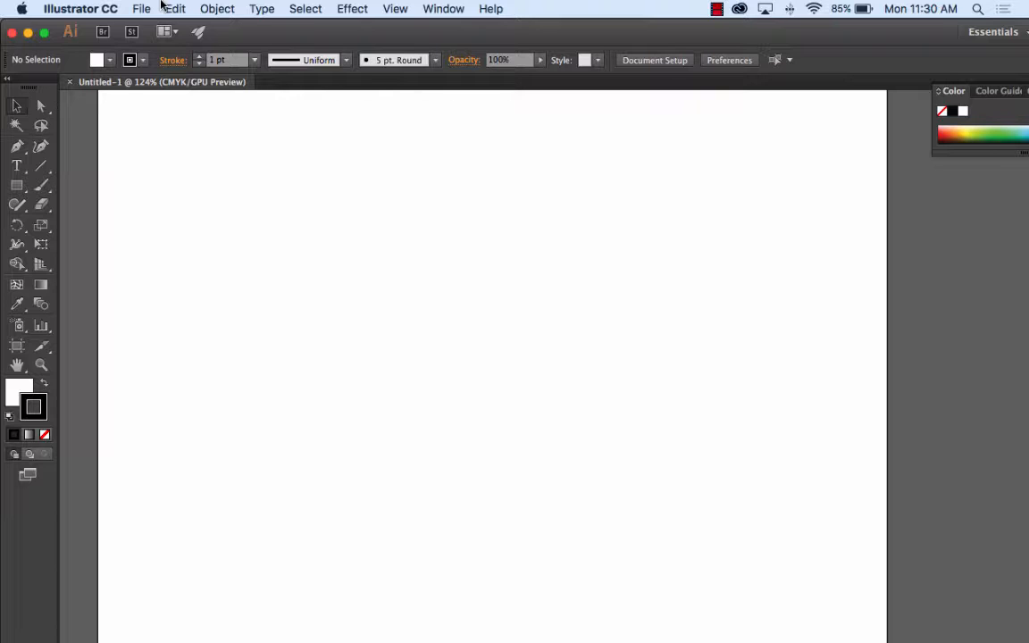
# Step: Place "Screen Shot 2016-09-26 at 11.29.48 AM.png" from the Desktop onto the artboard, about 381 by 268 pt
pyautogui.click(141, 9)
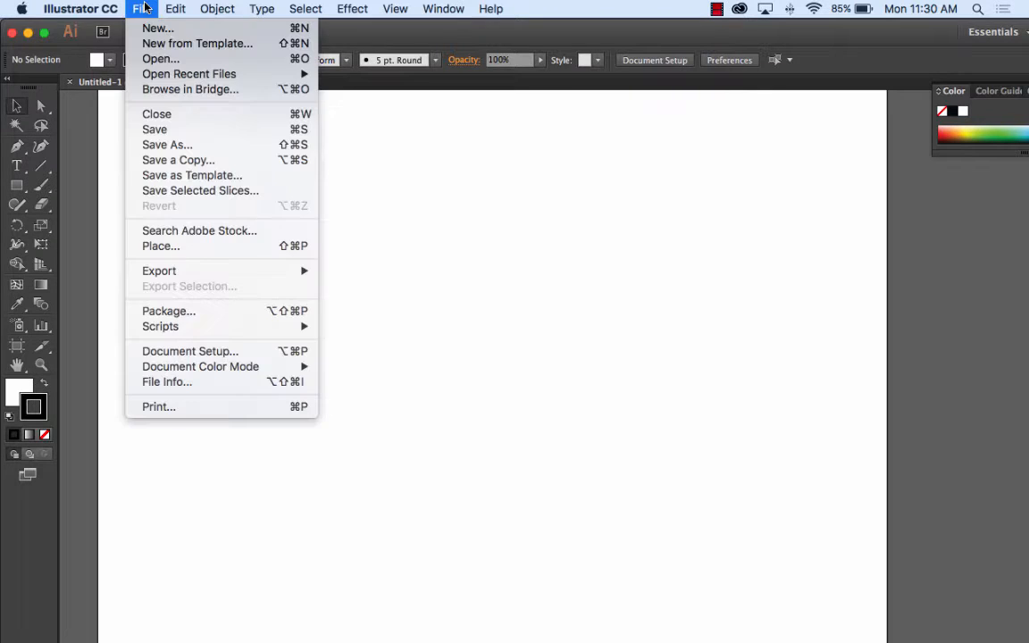
pyautogui.click(179, 245)
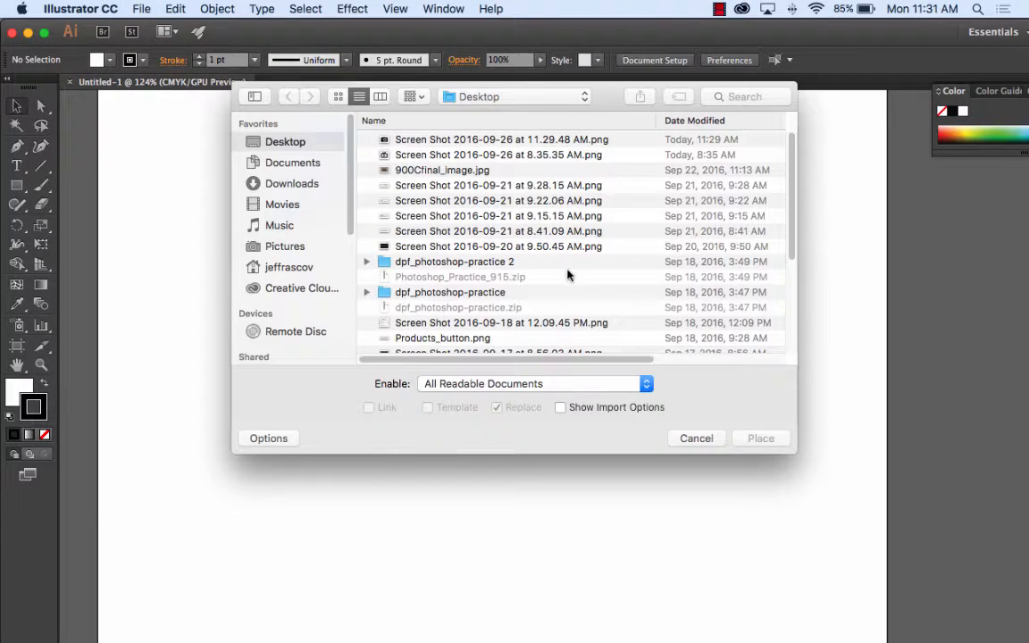
pyautogui.click(460, 143)
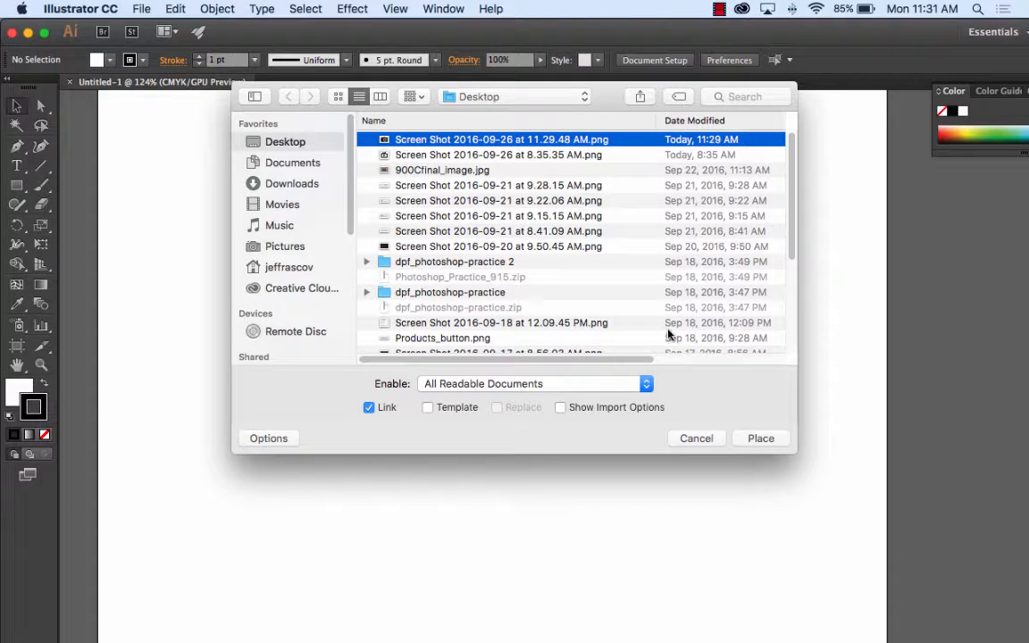
pyautogui.click(760, 438)
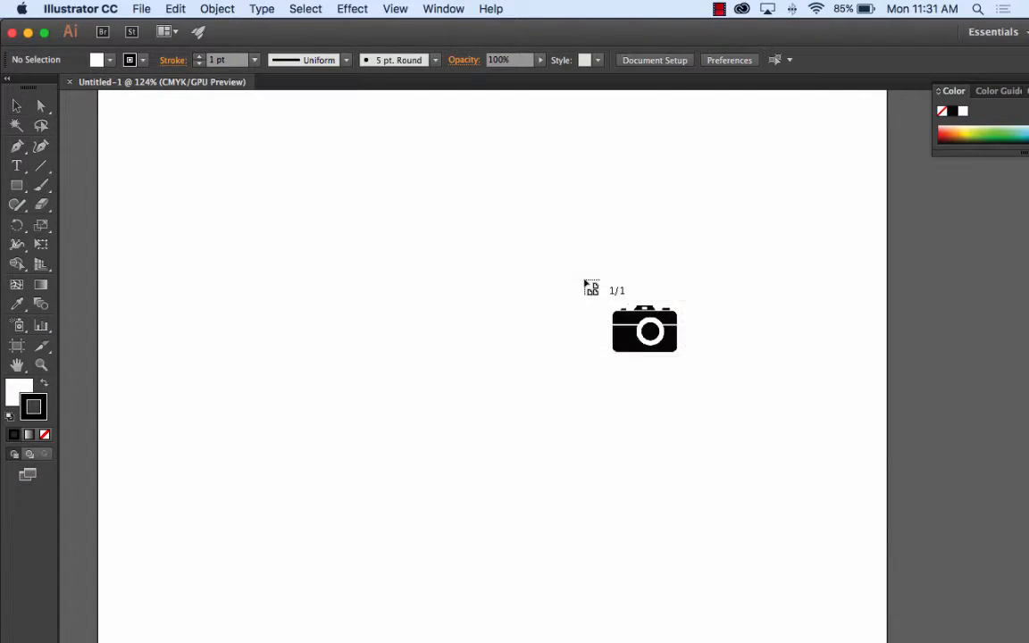
pyautogui.moveTo(533, 292); pyautogui.dragTo(687, 385)
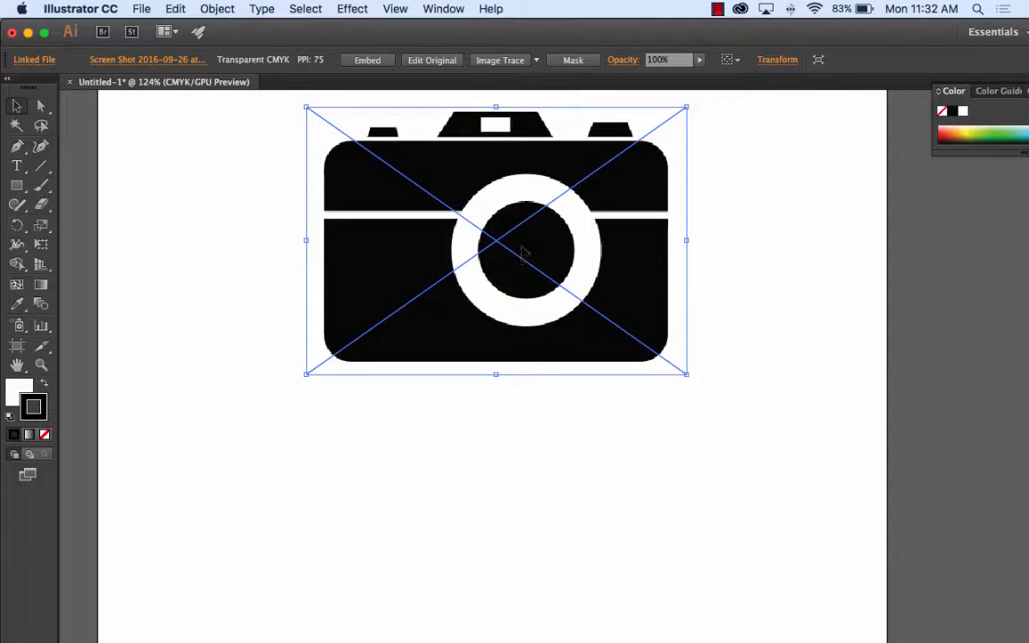
# Step: Convert the placed camera image with Image Trace and expand the tracing into paths
pyautogui.click(496, 62)
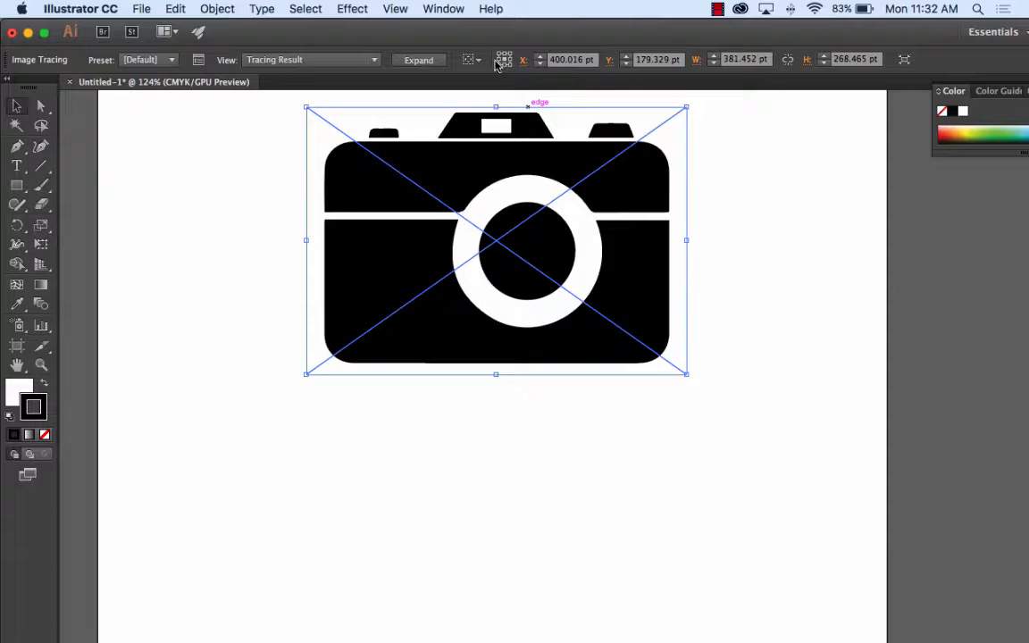
pyautogui.click(420, 60)
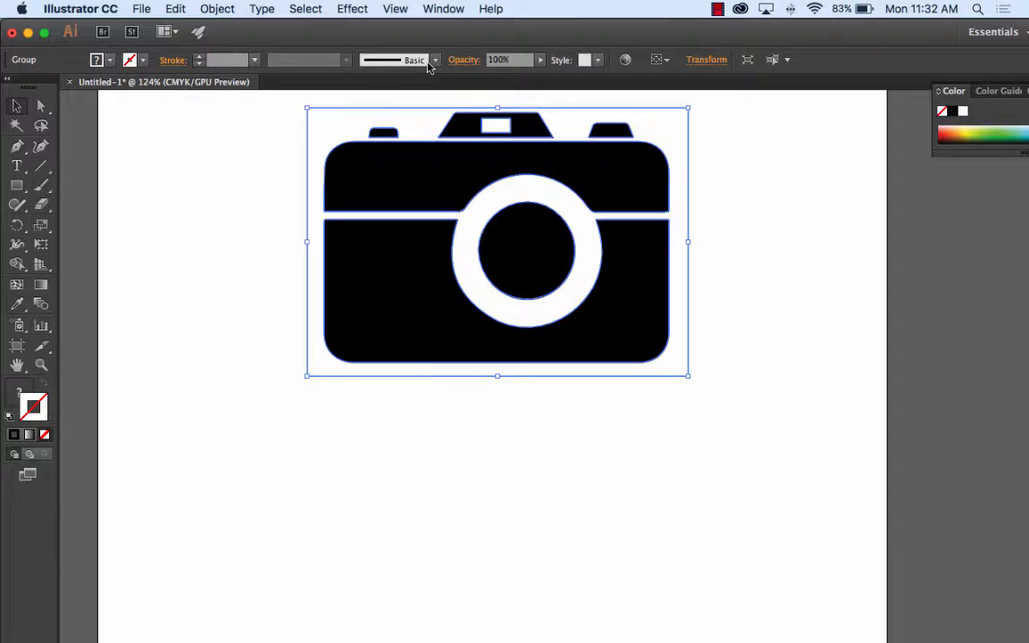
# Step: Delete the white background shape around the camera and the white viewfinder rectangle using the Direct Selection tool
pyautogui.click(43, 106)
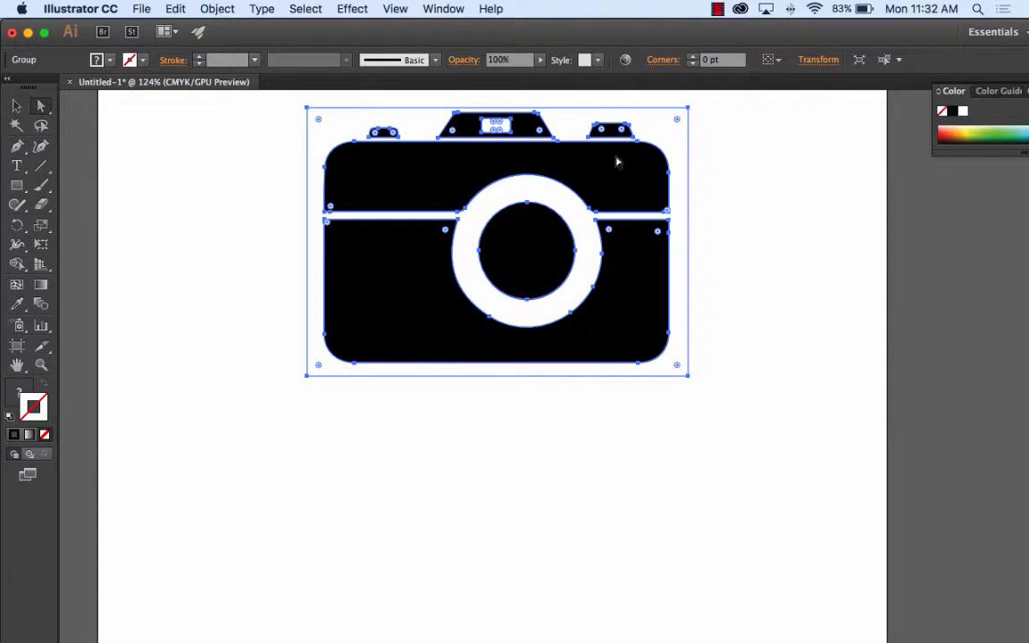
pyautogui.click(661, 139)
pyautogui.click(750, 167)
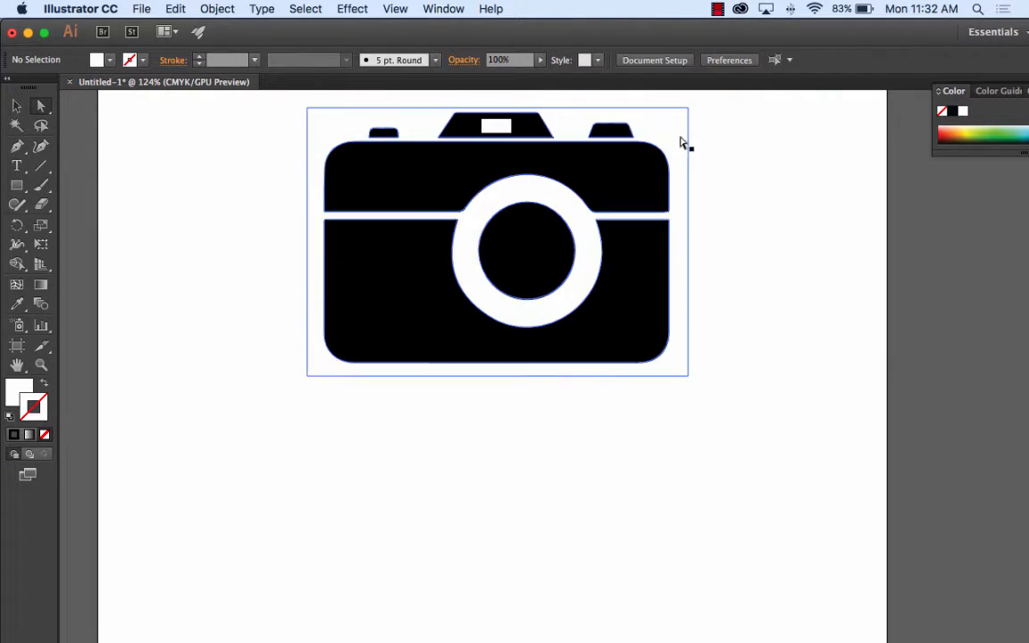
pyautogui.click(676, 141)
pyautogui.click(676, 142)
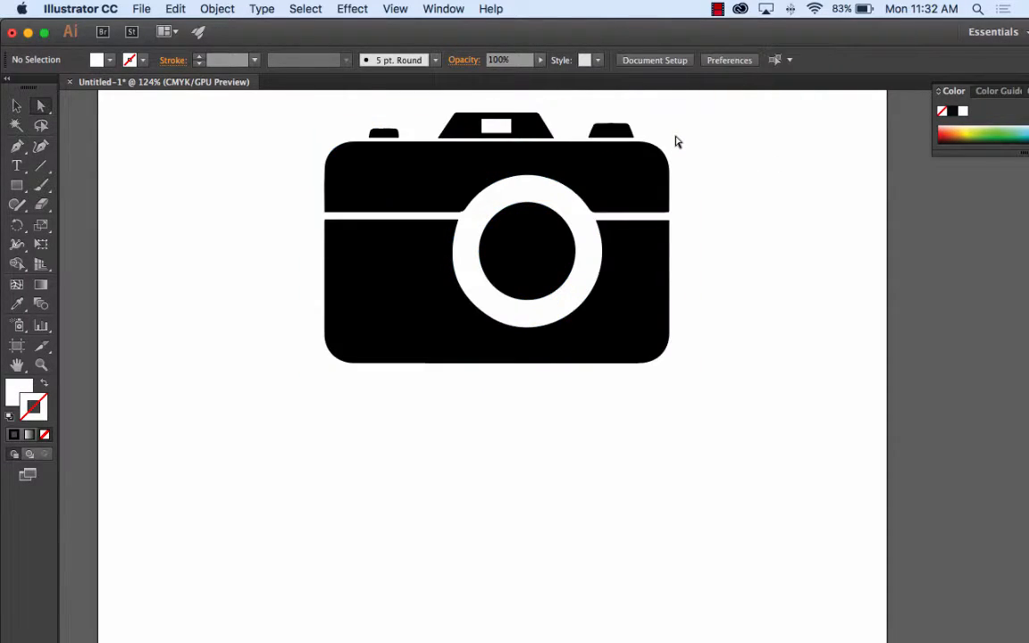
pyautogui.click(496, 126)
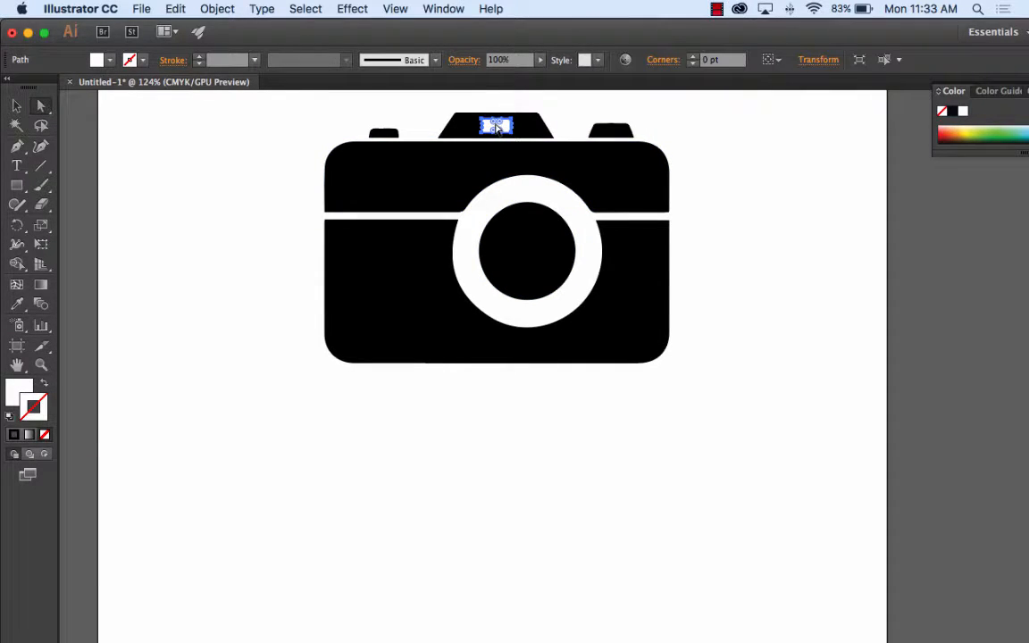
pyautogui.click(444, 113)
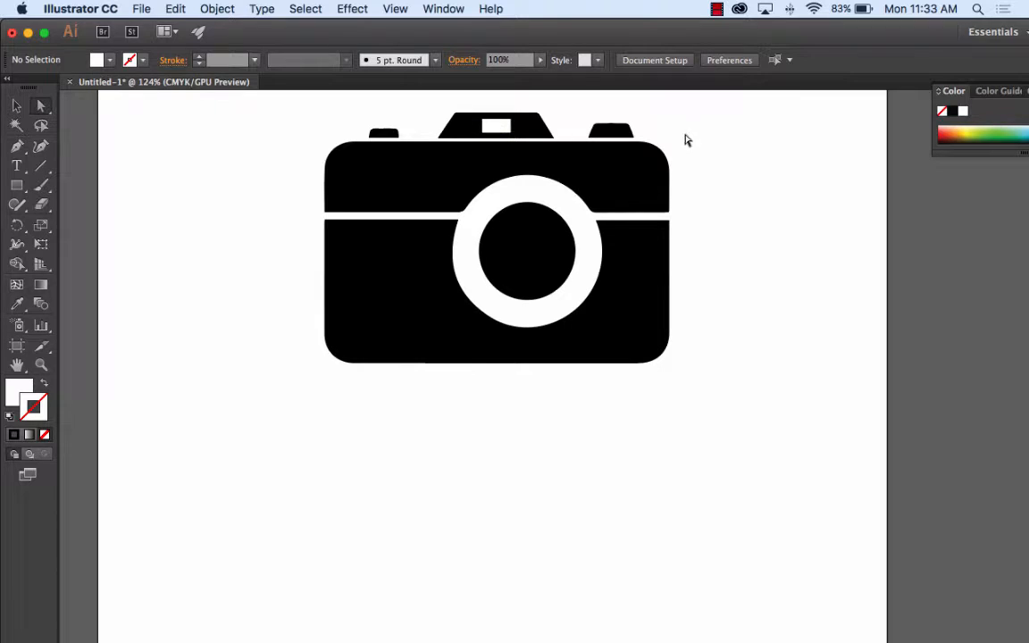
# Step: Examine the remaining camera paths one at a time: the knobs, viewfinder housing, upper and lower body, and lens
pyautogui.click(642, 161)
pyautogui.click(612, 131)
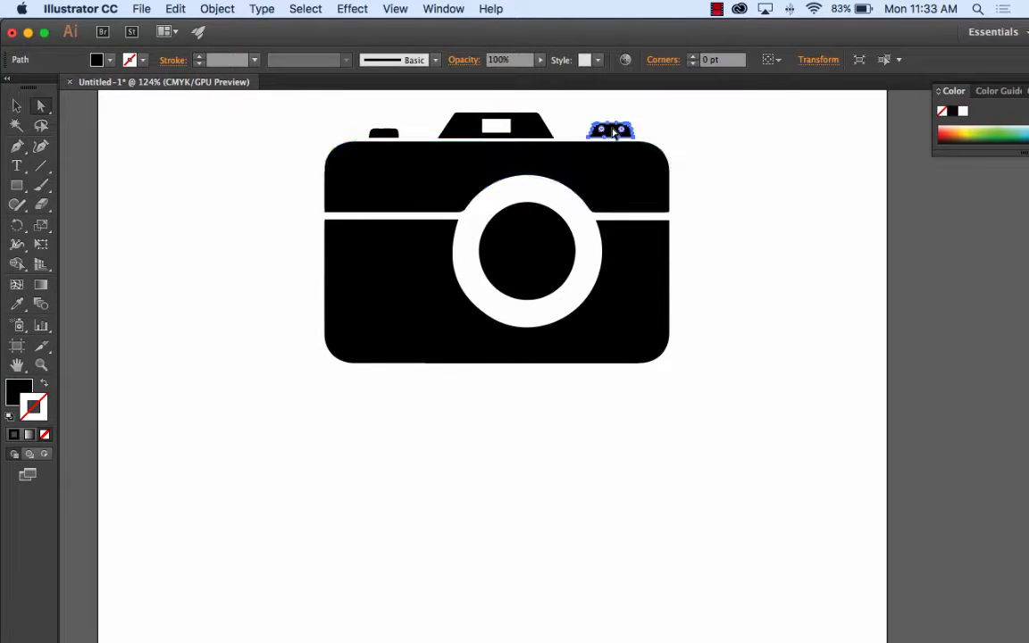
pyautogui.click(522, 127)
pyautogui.click(386, 136)
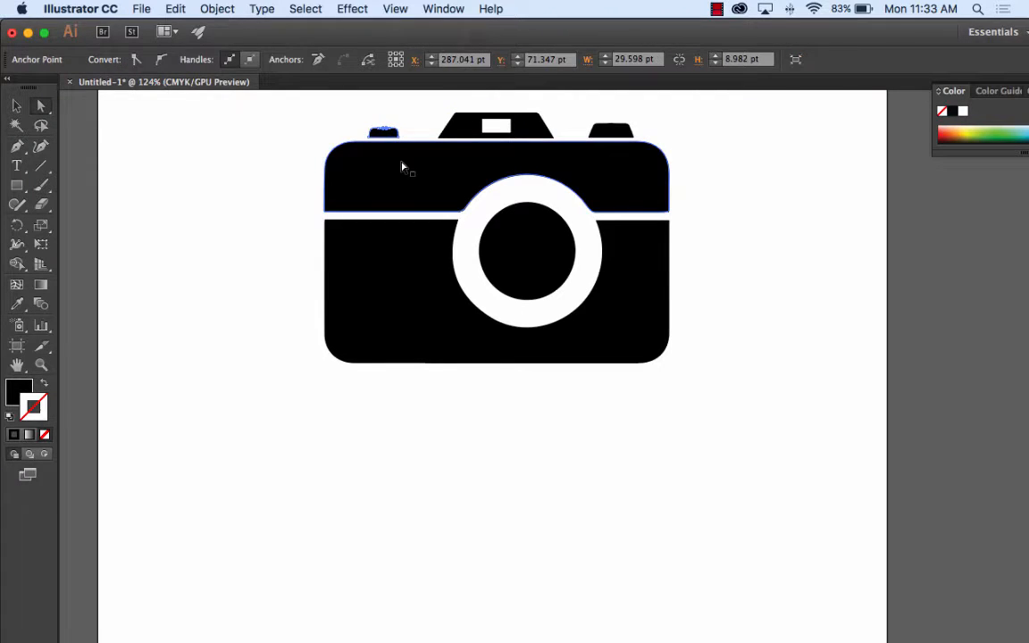
pyautogui.click(402, 167)
pyautogui.click(407, 268)
pyautogui.click(514, 270)
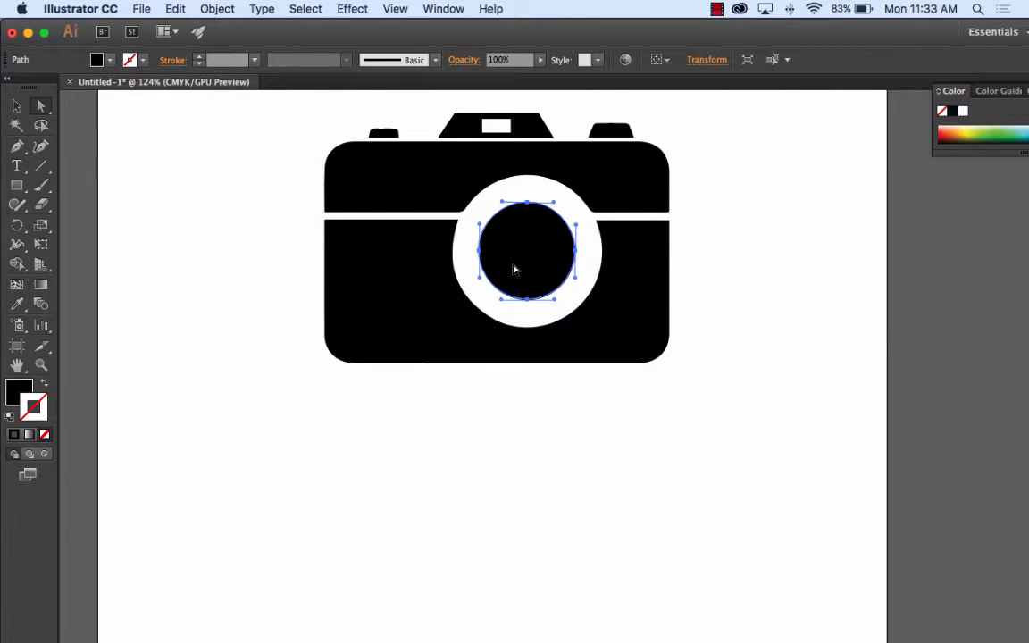
pyautogui.click(697, 258)
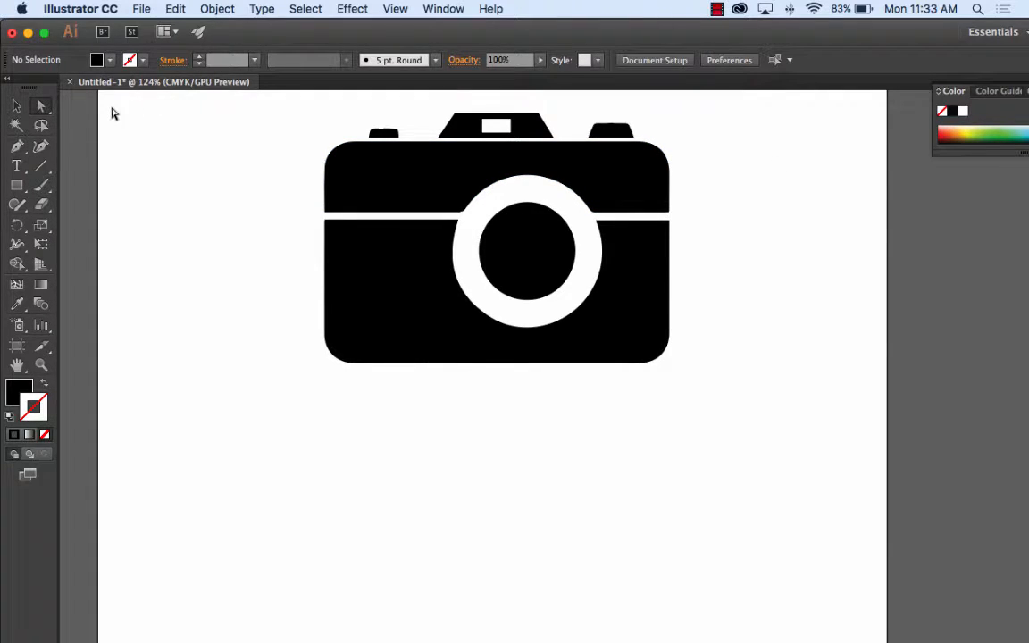
# Step: Select the entire camera artwork and copy it
pyautogui.click(16, 106)
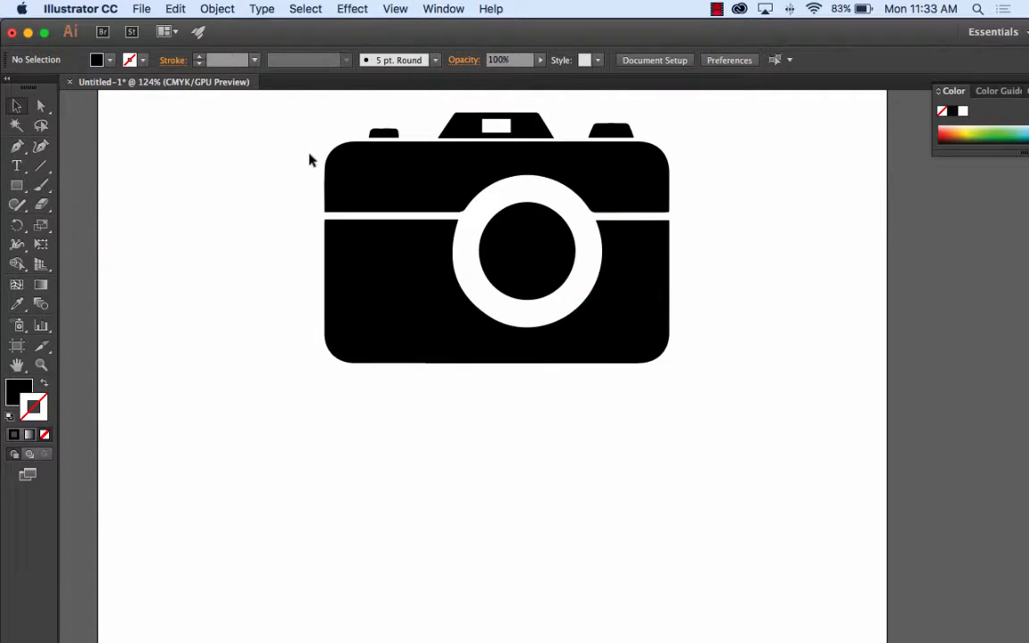
pyautogui.moveTo(297, 105); pyautogui.dragTo(724, 390)
pyautogui.moveTo(289, 96); pyautogui.dragTo(714, 422)
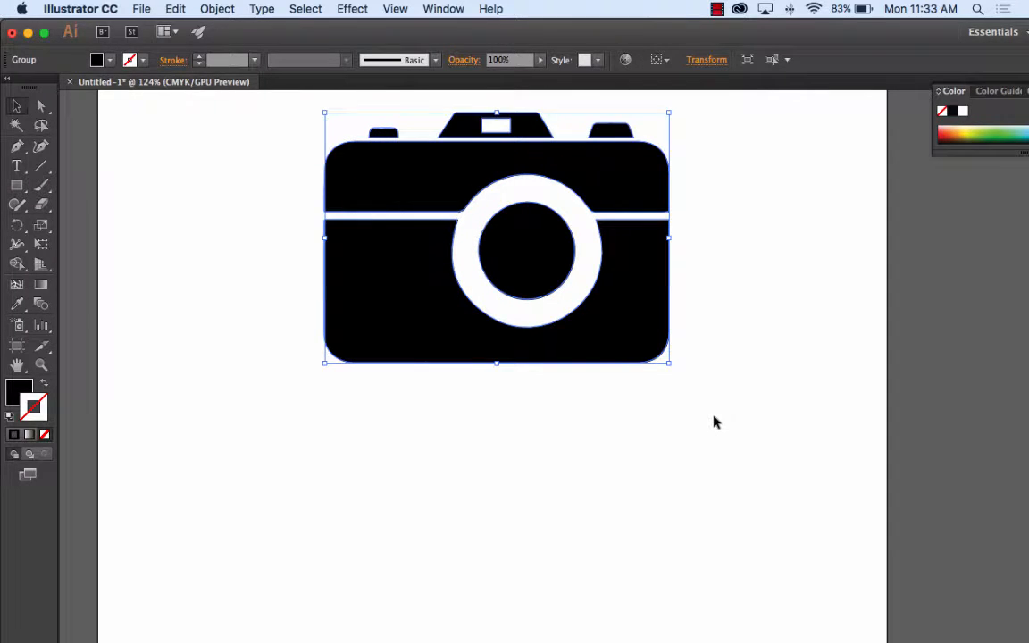
pyautogui.click(175, 9)
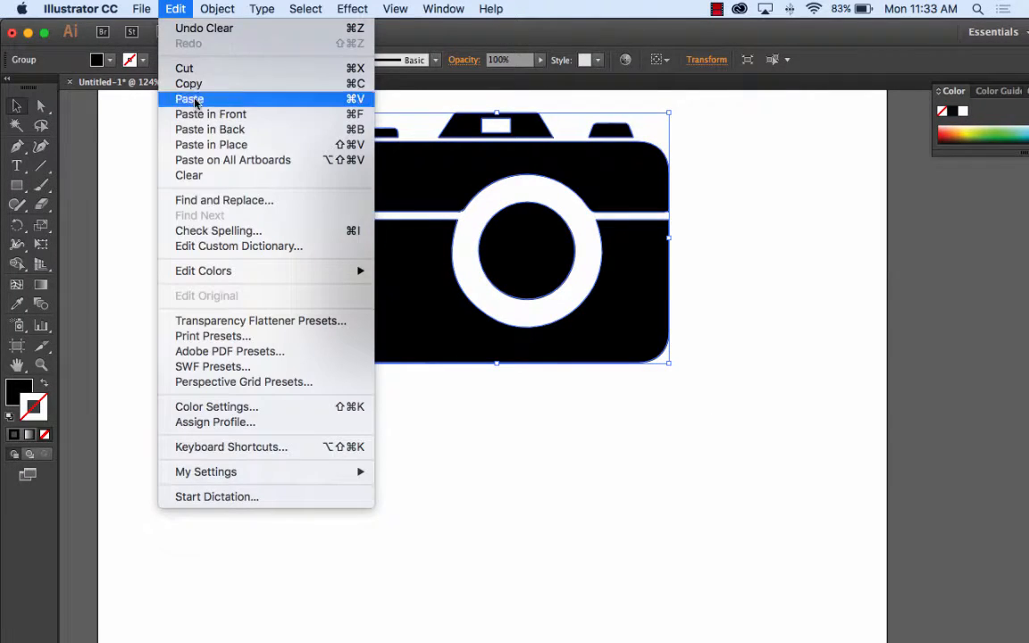
pyautogui.click(175, 9)
# Step: Switch to Photoshop and paste the copied camera as a Smart Object
pyautogui.moveTo(404, 635)
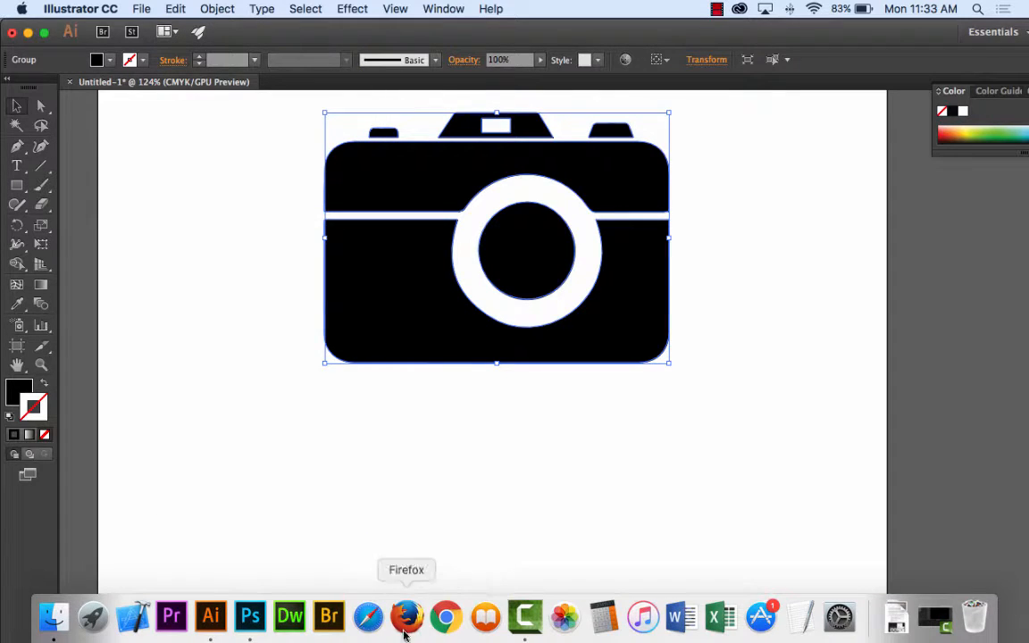
pyautogui.click(250, 625)
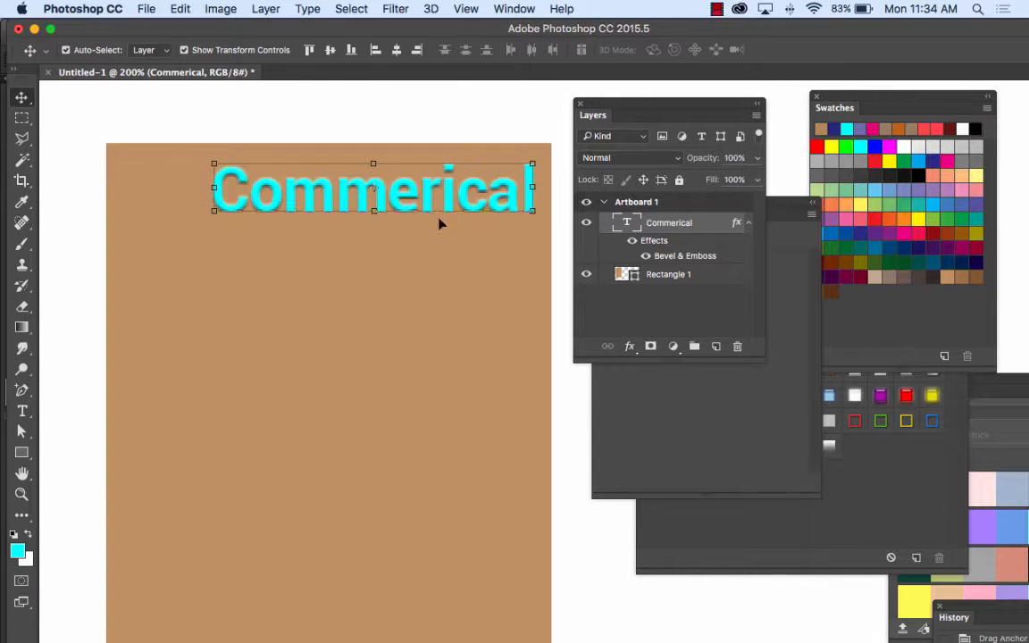
pyautogui.click(179, 9)
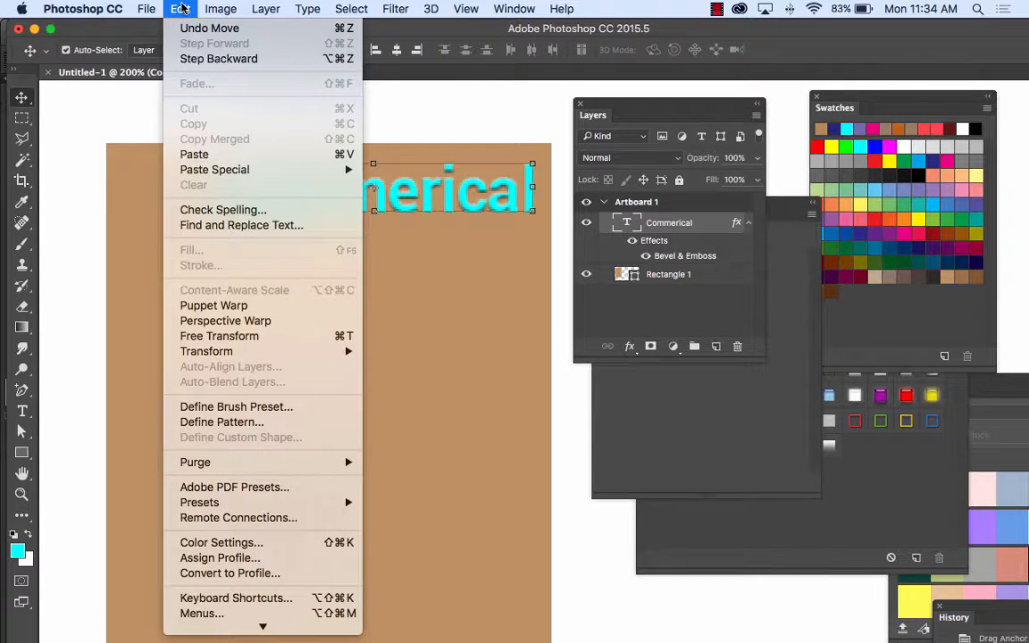
pyautogui.click(207, 154)
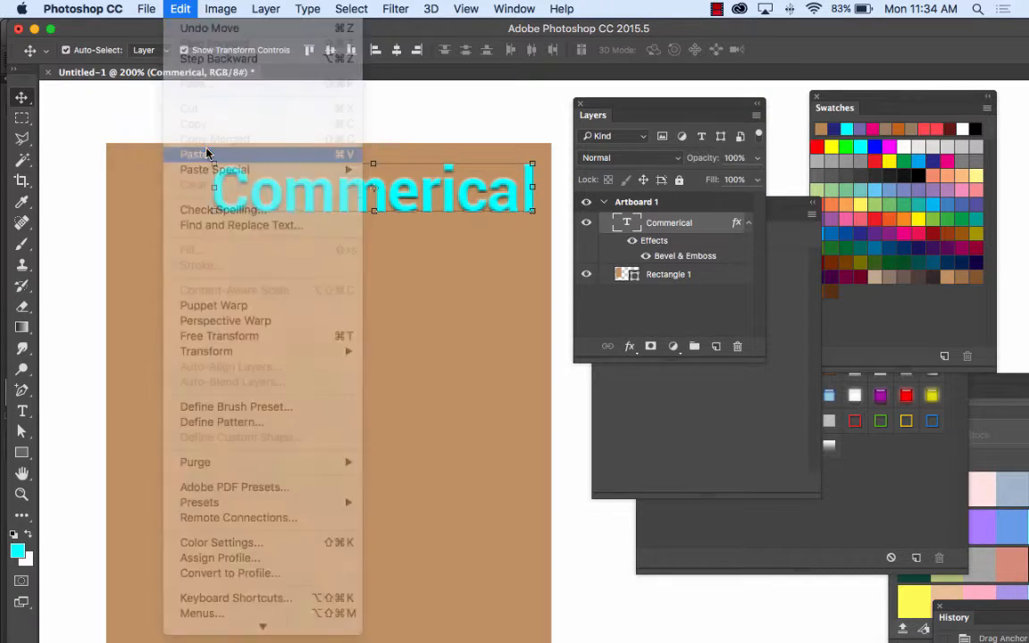
pyautogui.moveTo(384, 224); pyautogui.dragTo(239, 101)
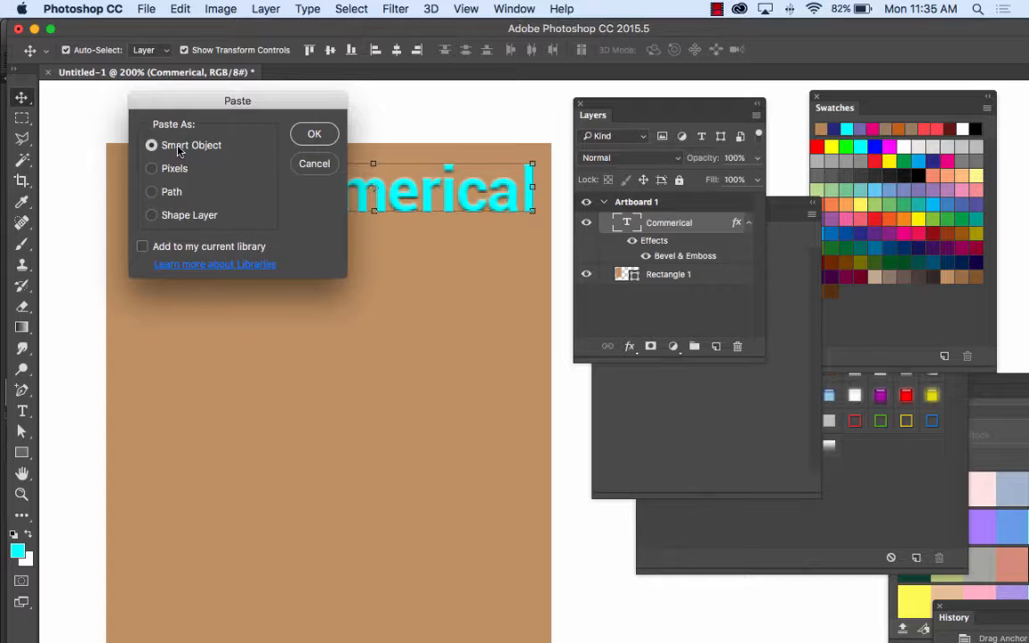
pyautogui.click(312, 134)
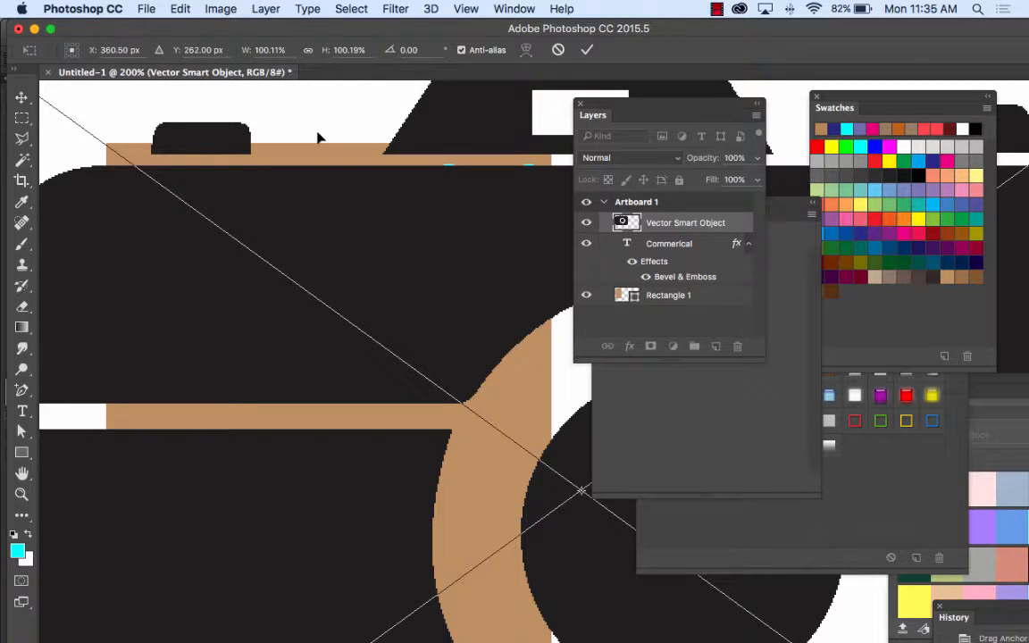
# Step: Scale the pasted camera to about 9.9% and place it in the brown rectangle's upper corner, just before the "Commerical" text
pyautogui.press('super+minus')
pyautogui.press('super+minus')
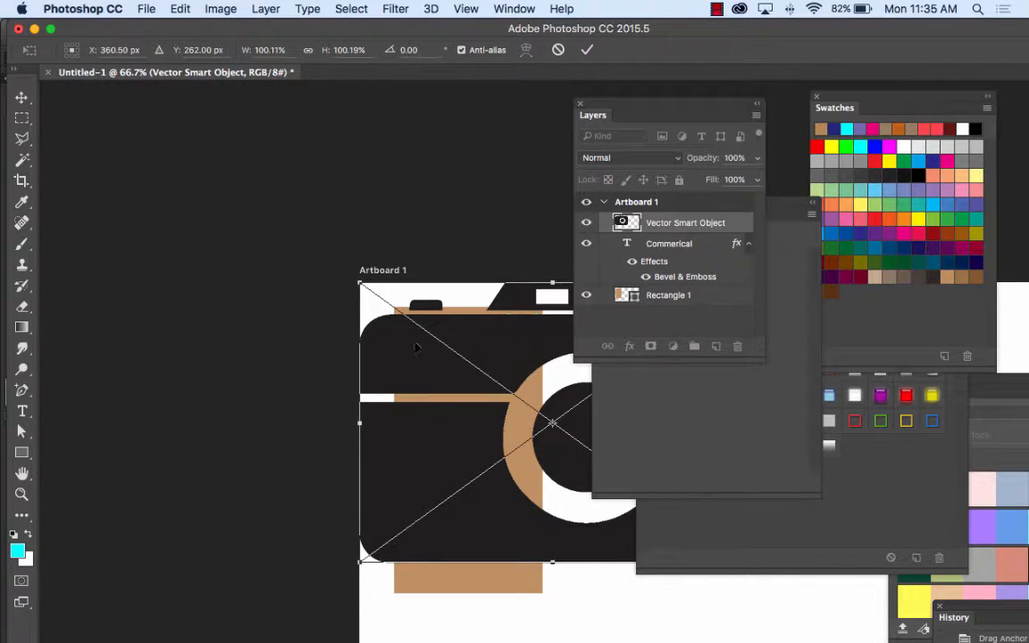
pyautogui.moveTo(326, 251); pyautogui.dragTo(399, 353)
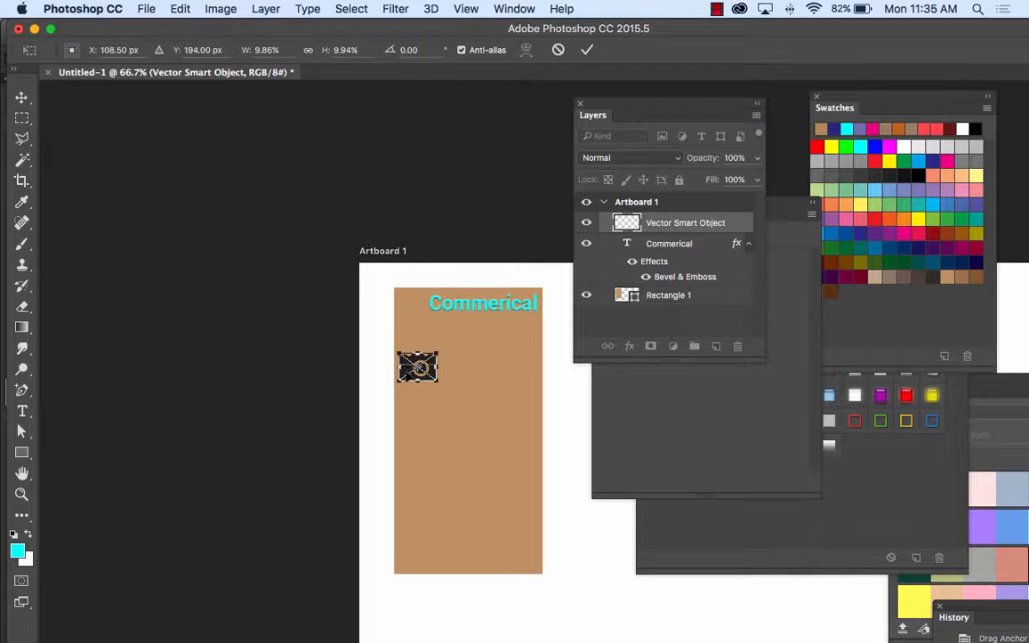
pyautogui.moveTo(417, 366); pyautogui.dragTo(413, 301)
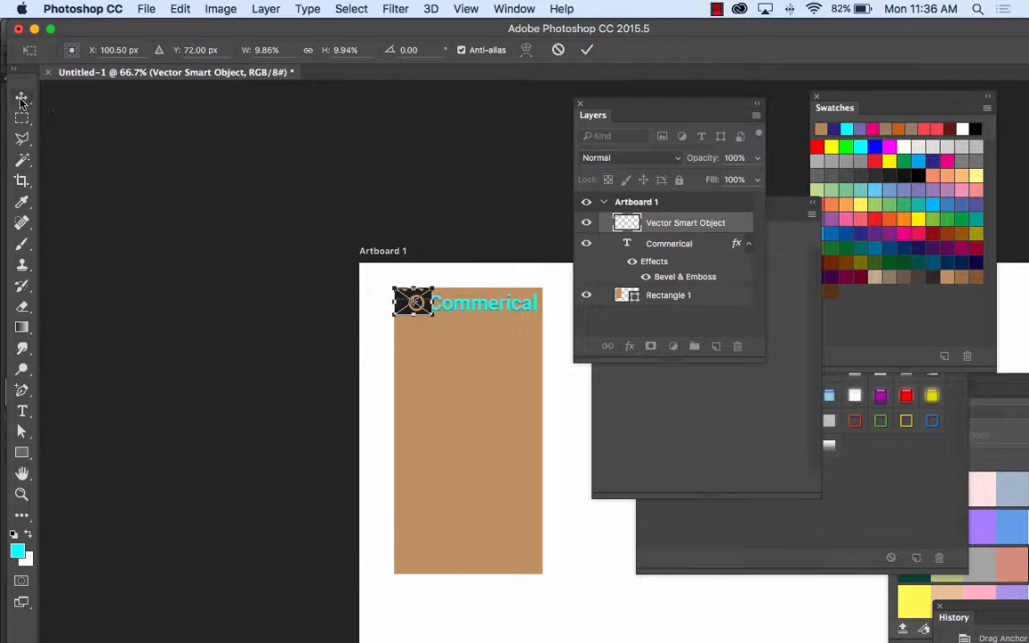
pyautogui.click(587, 50)
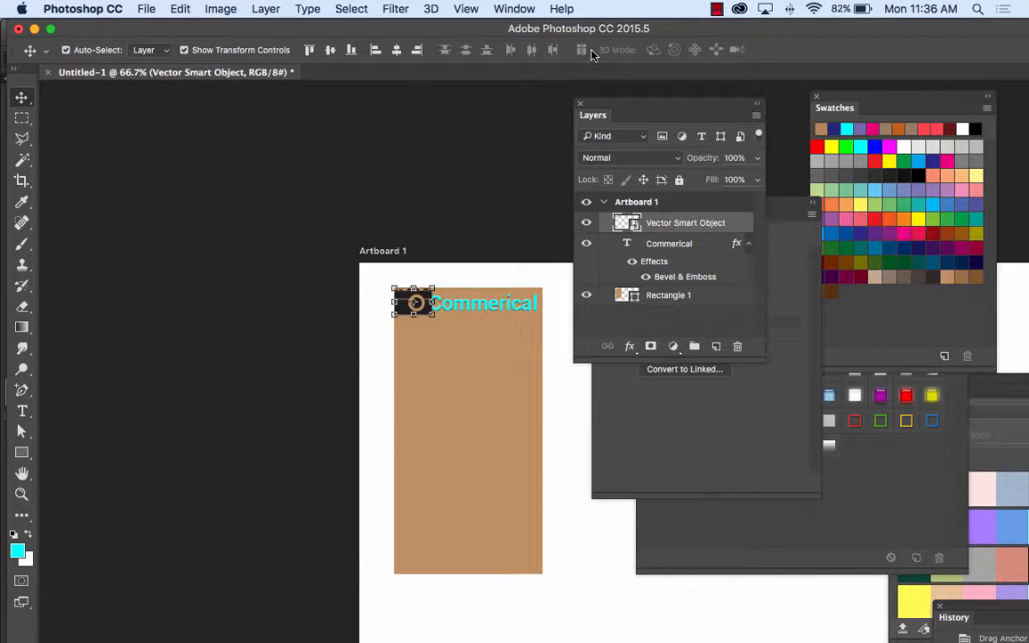
# Step: Shift the "Commerical" text slightly away from the camera to open a small gap between them
pyautogui.press('super+plus')
pyautogui.press('super+plus')
pyautogui.press('super+plus')
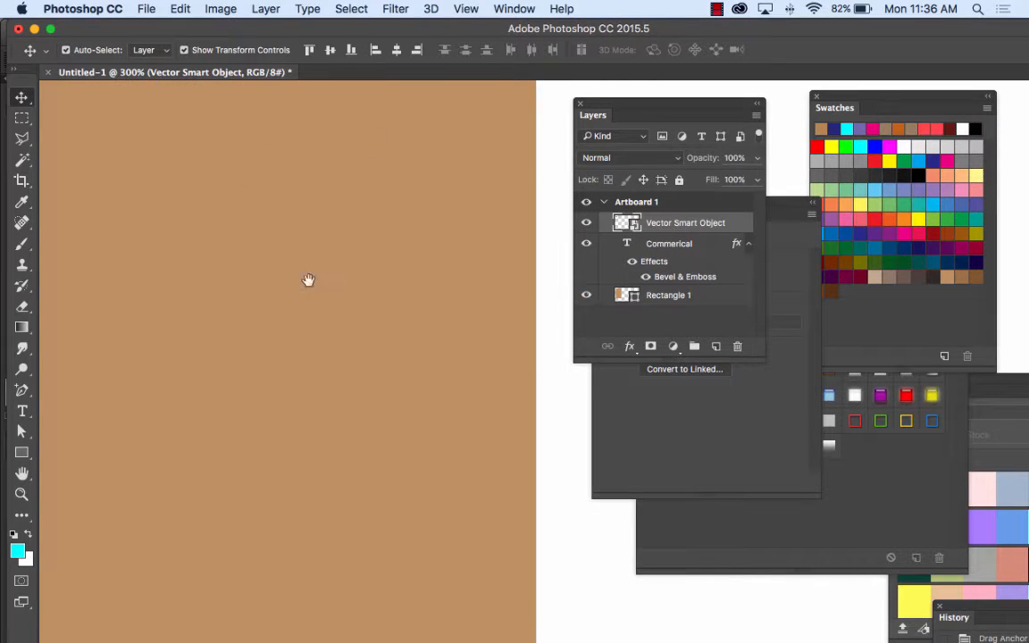
pyautogui.moveTo(308, 280); pyautogui.dragTo(237, 225)
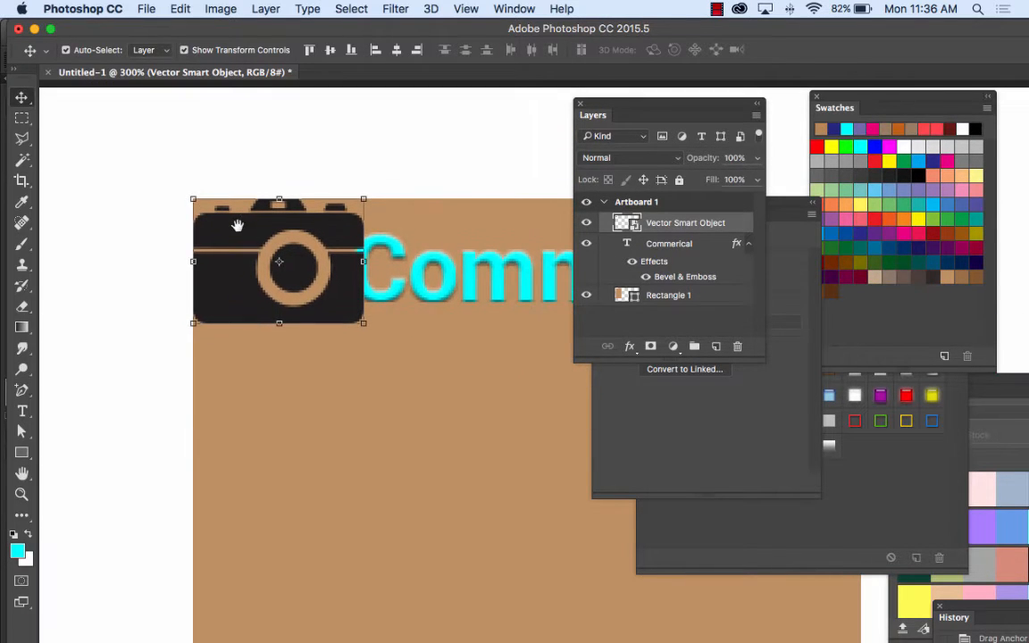
pyautogui.click(475, 278)
pyautogui.moveTo(475, 281)
pyautogui.mouseDown()
pyautogui.moveTo(509, 277)
pyautogui.moveTo(481, 282)
pyautogui.moveTo(488, 287)
pyautogui.mouseUp()
# Step: Scale the camera Smart Object to about 8% and inset it from the rectangle's corner, level with the "Commerical" text
pyautogui.click(313, 279)
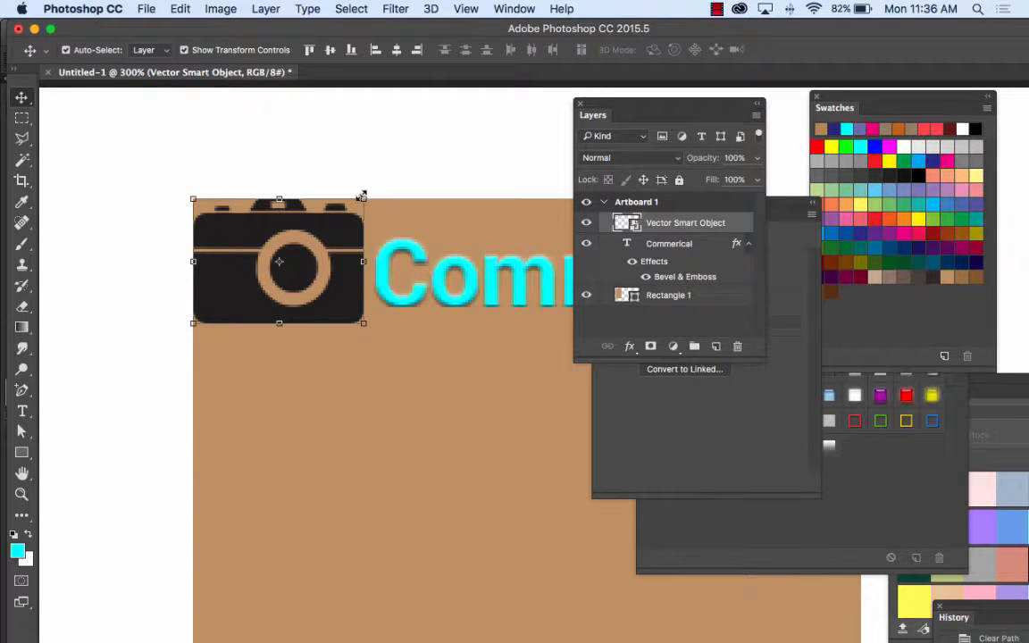
pyautogui.moveTo(363, 199); pyautogui.dragTo(324, 220)
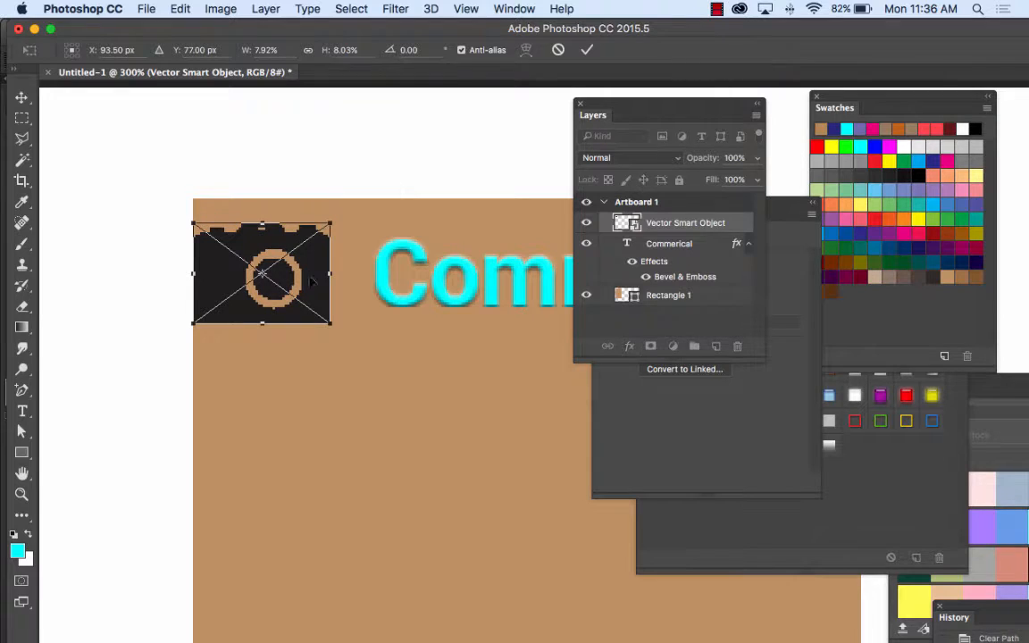
pyautogui.moveTo(279, 261); pyautogui.dragTo(327, 278)
pyautogui.press('Return')
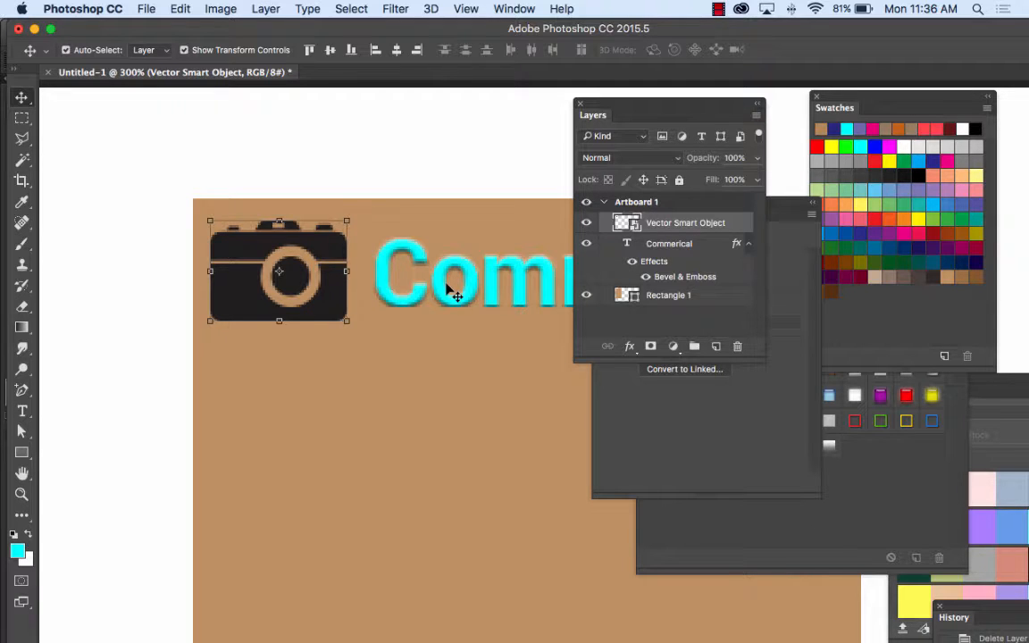
# Step: Collapse the text layer's effects list, open the camera Smart Object's contents in Illustrator, and compare them with the original Untitled-1 document
pyautogui.click(748, 243)
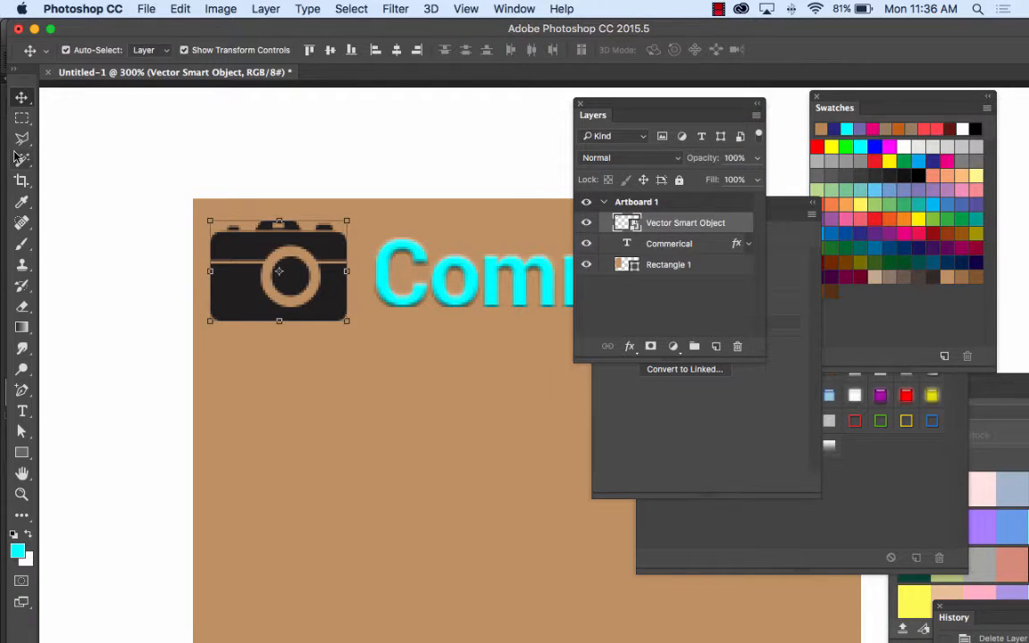
pyautogui.doubleClick(652, 222)
pyautogui.doubleClick(625, 223)
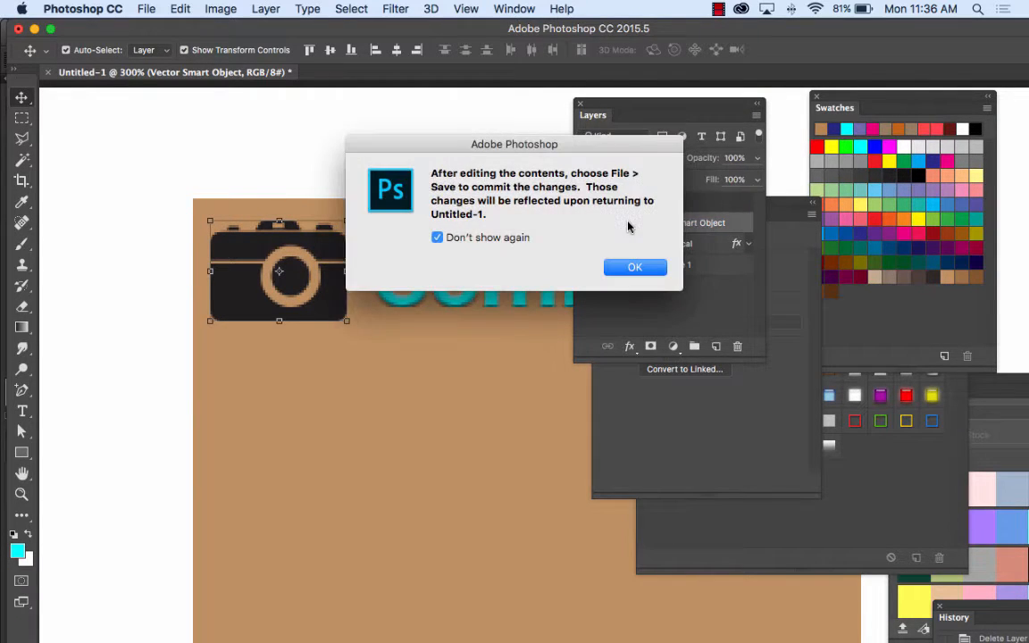
pyautogui.click(627, 260)
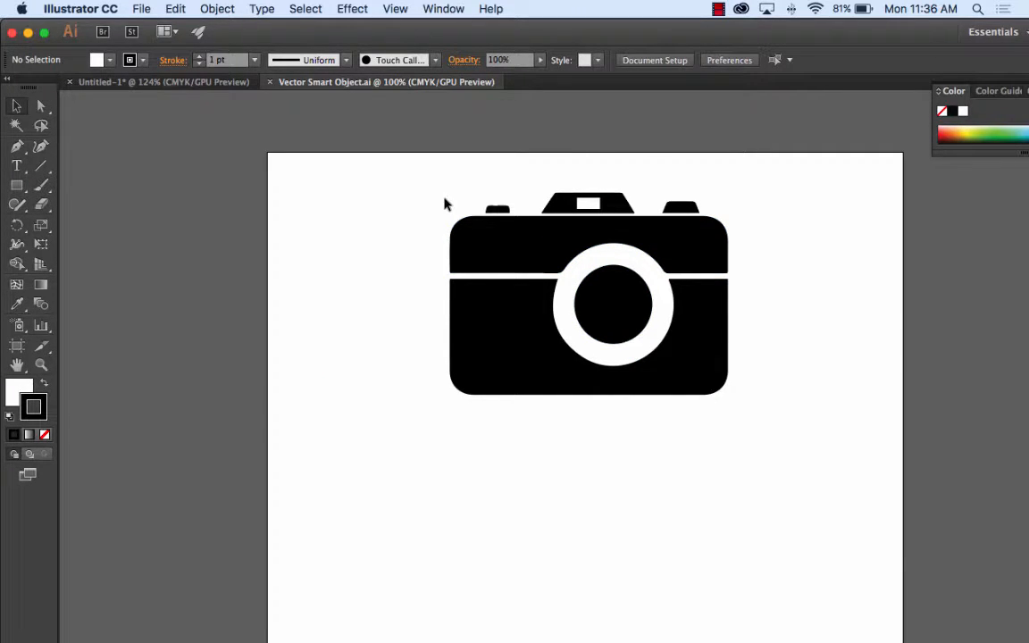
pyautogui.click(189, 83)
pyautogui.click(348, 82)
pyautogui.moveTo(290, 618)
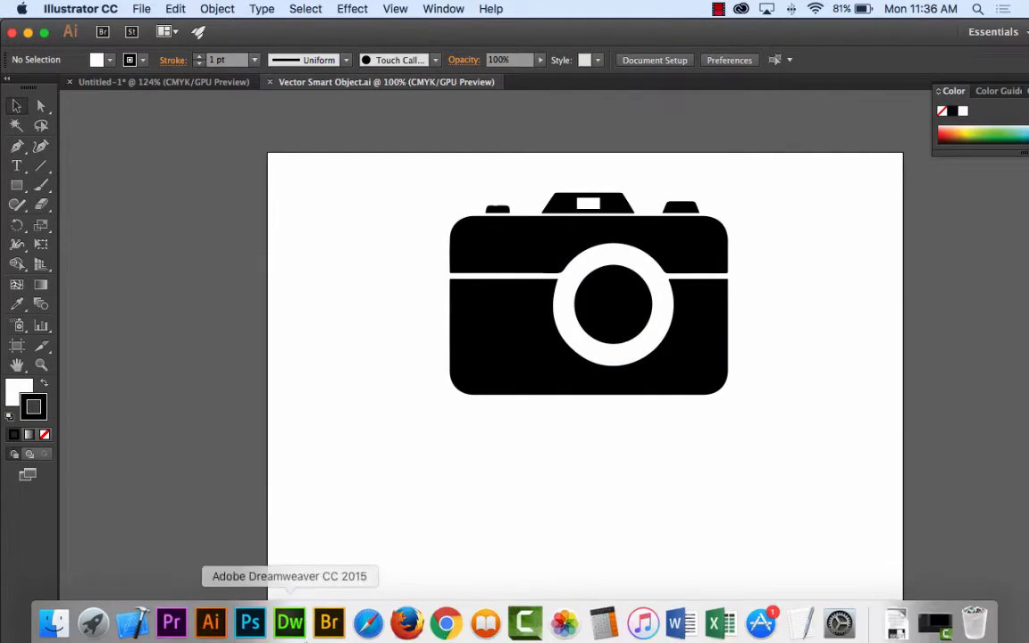
# Step: Switch back to Photoshop, shift the camera slightly closer to the "Commerical" text, and select the artboard
pyautogui.click(251, 618)
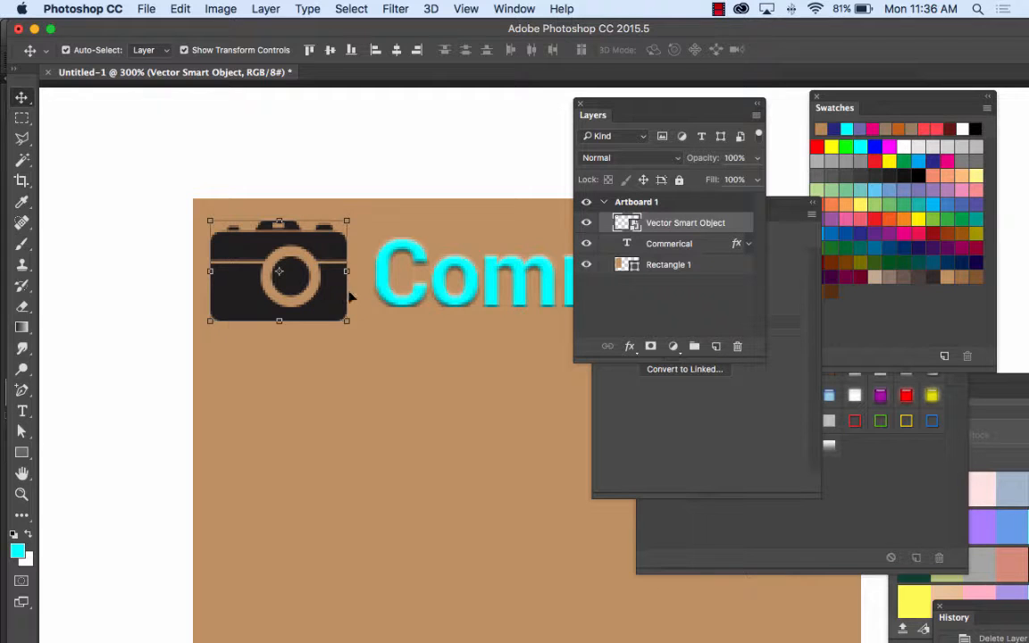
pyautogui.moveTo(335, 256)
pyautogui.mouseDown()
pyautogui.moveTo(326, 255)
pyautogui.moveTo(343, 256)
pyautogui.mouseUp()
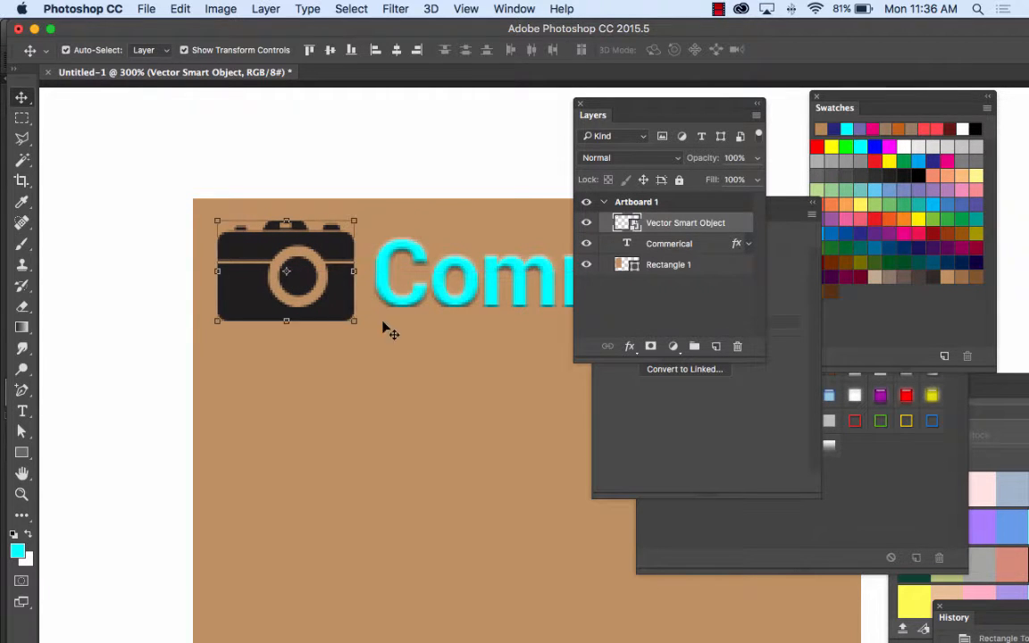
pyautogui.click(366, 344)
pyautogui.click(317, 179)
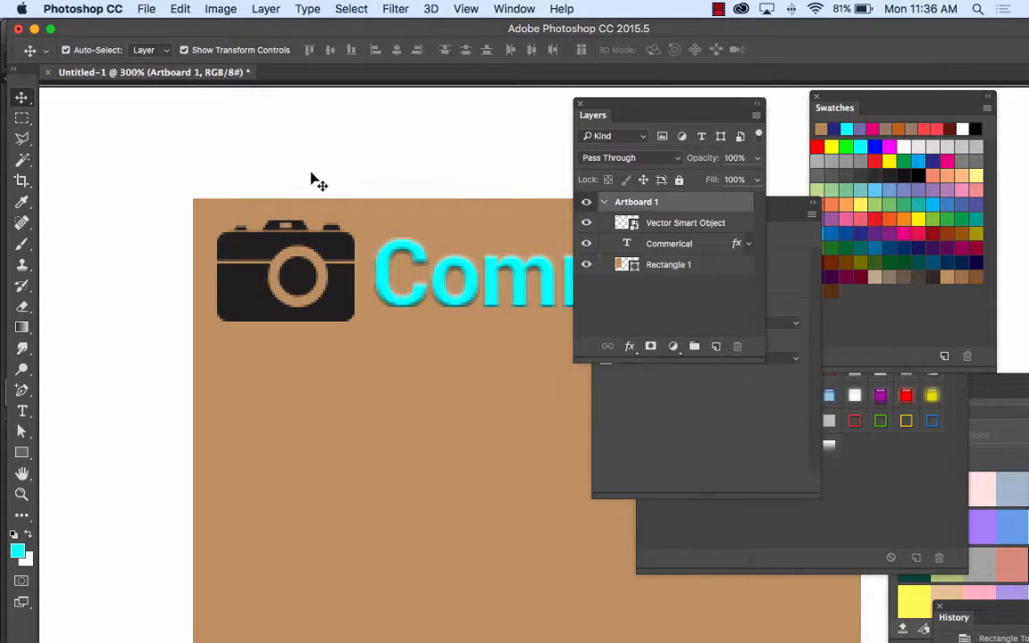
# Step: Paste the copied camera again, this time as a Shape Layer
pyautogui.click(179, 8)
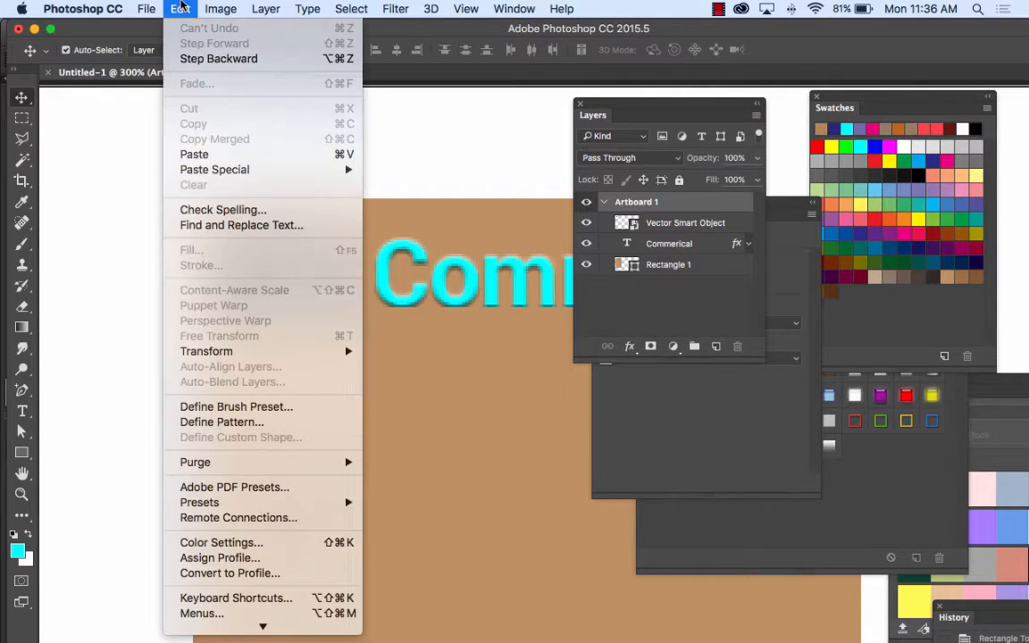
pyautogui.click(219, 154)
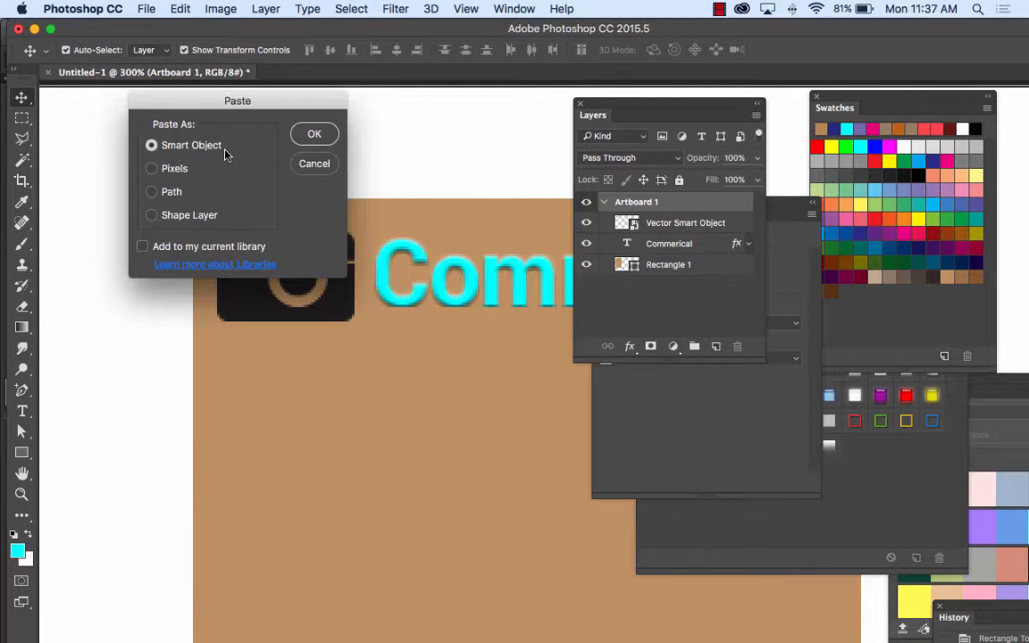
pyautogui.click(207, 218)
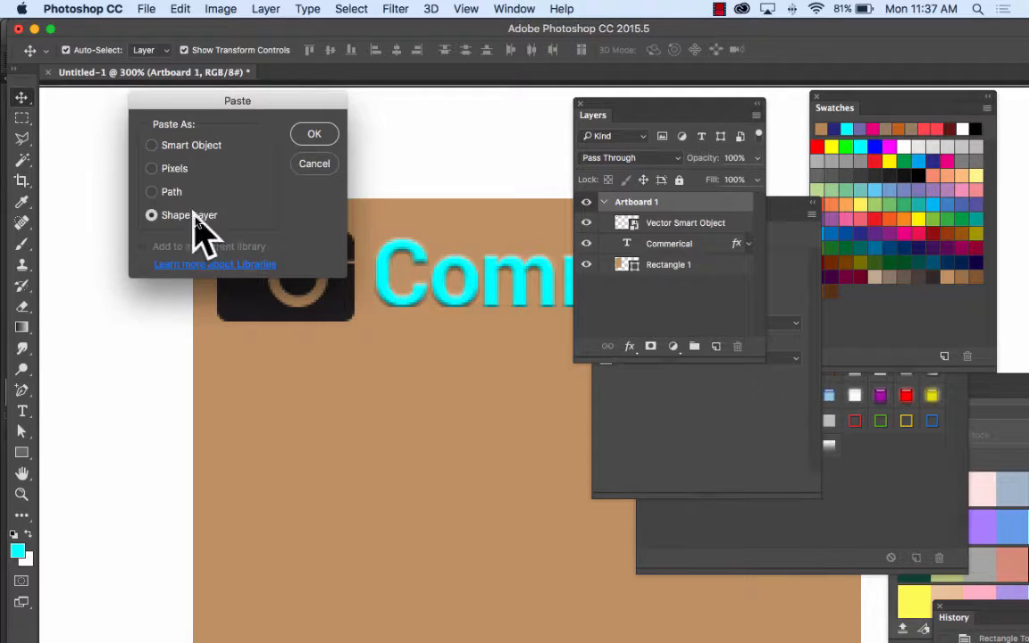
pyautogui.click(311, 133)
# Step: Scale the cyan camera shape to about 8.7%, place it below the black camera near the rectangle's edge, and apply the transformation
pyautogui.press('super+1')
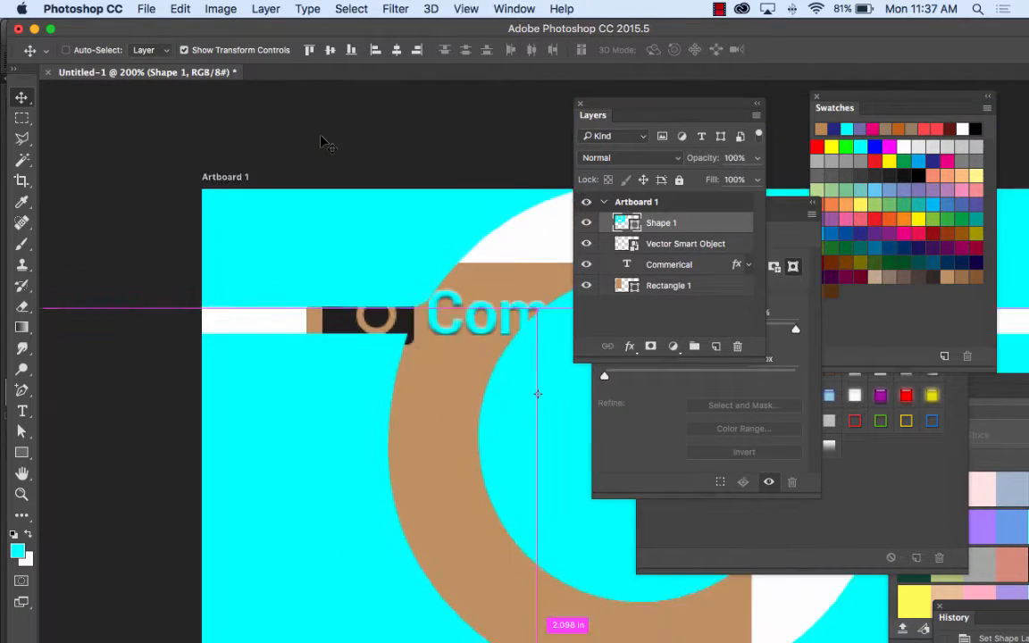
pyautogui.moveTo(242, 184); pyautogui.dragTo(553, 403)
pyautogui.moveTo(569, 466); pyautogui.dragTo(413, 439)
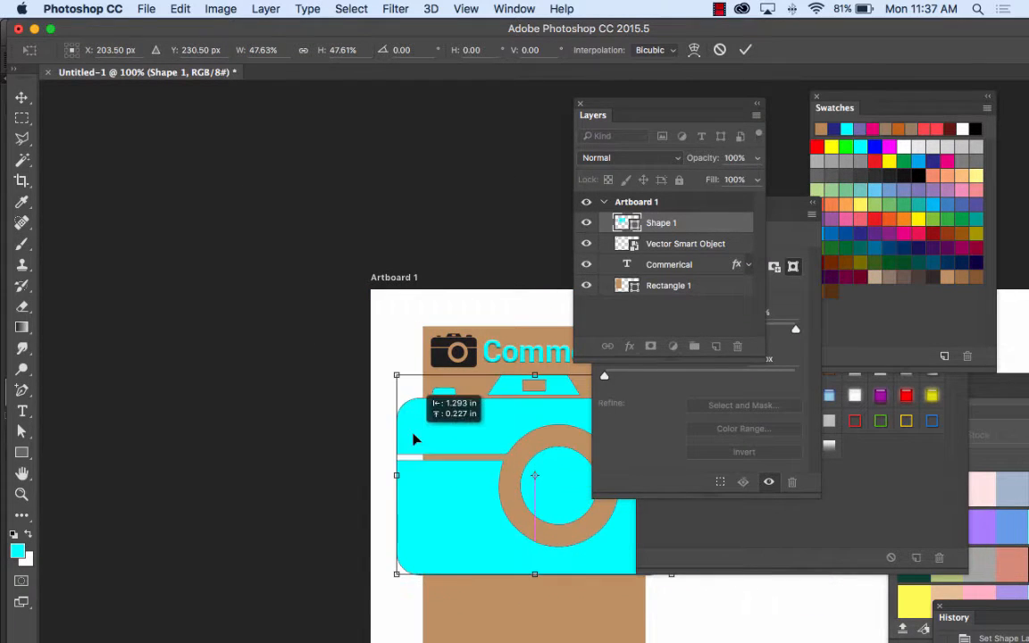
pyautogui.moveTo(397, 376); pyautogui.dragTo(472, 470)
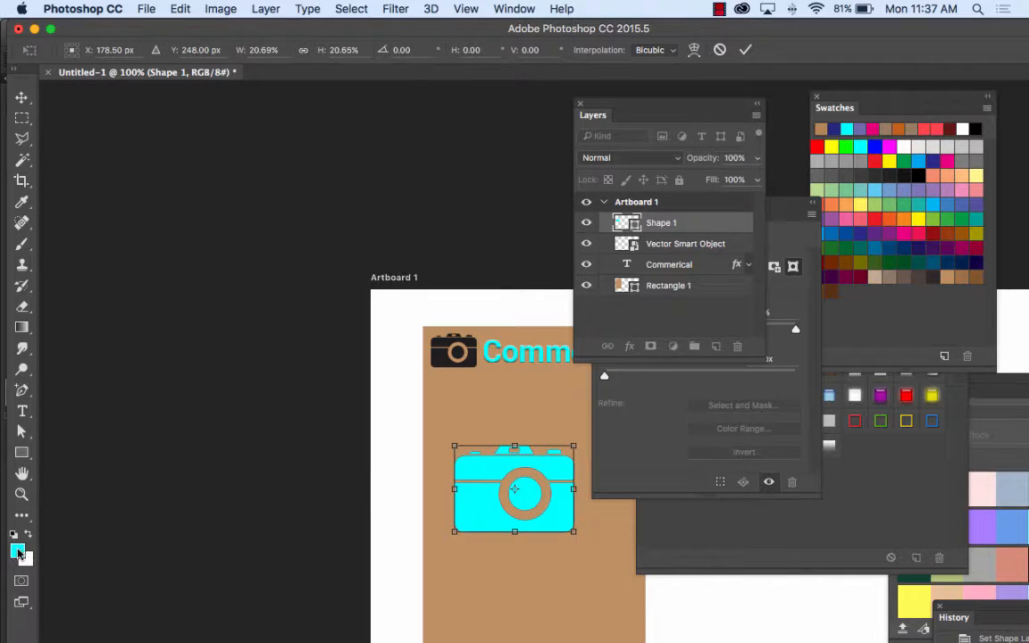
pyautogui.moveTo(455, 445); pyautogui.dragTo(433, 402)
pyautogui.click(22, 96)
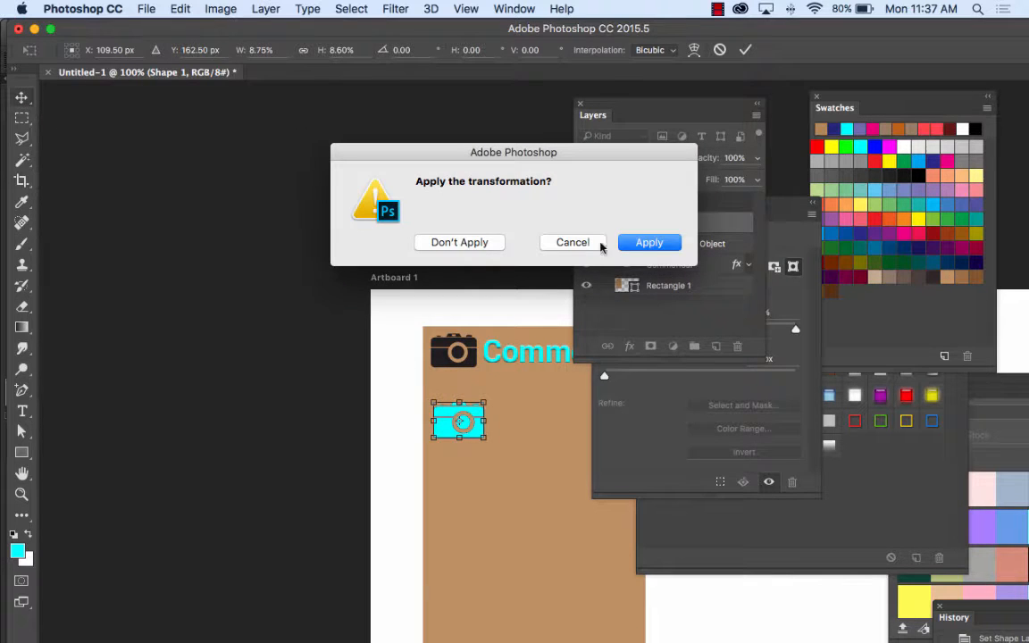
pyautogui.click(648, 241)
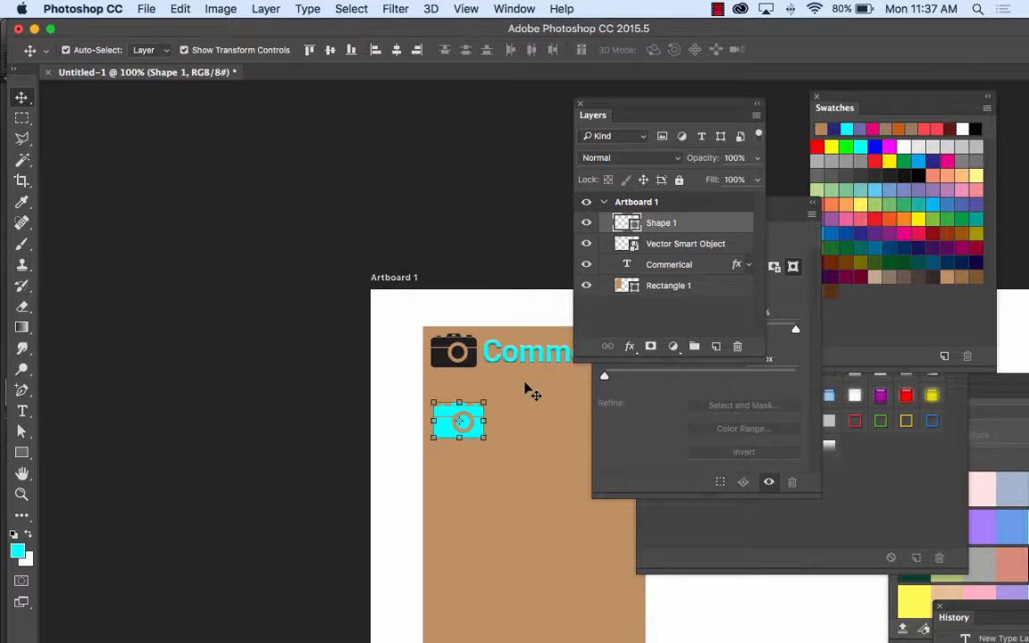
# Step: Move the cyan camera shape up until it sits directly beneath the black camera
pyautogui.moveTo(439, 409); pyautogui.dragTo(438, 386)
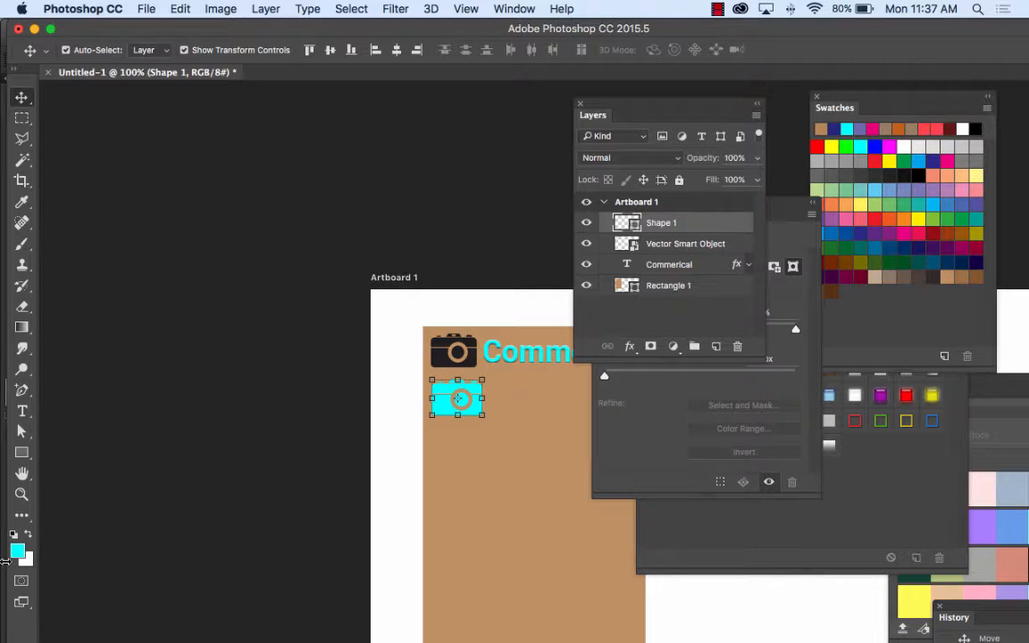
pyautogui.click(22, 452)
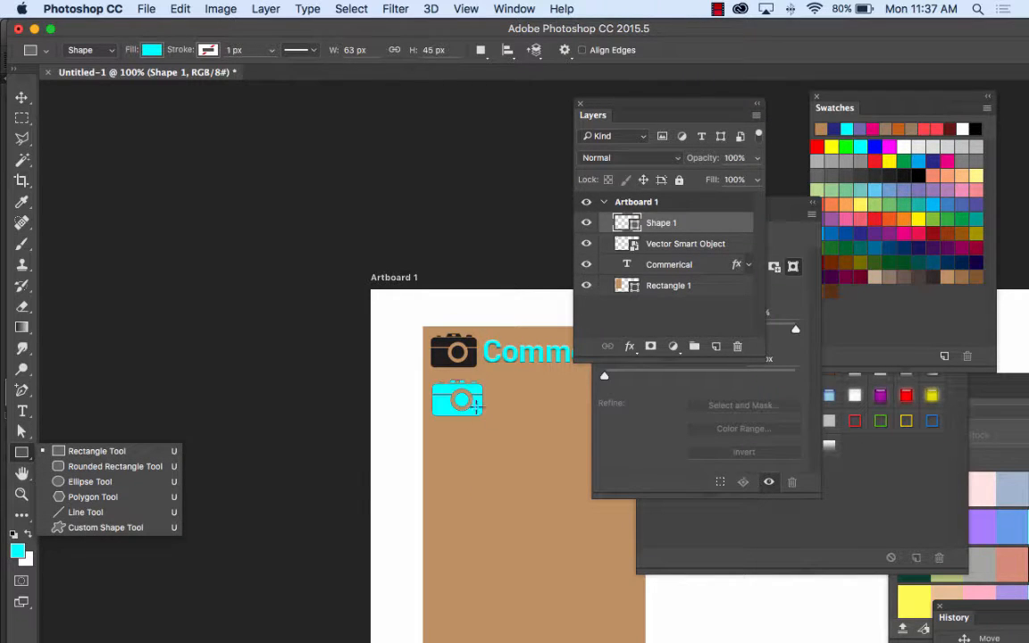
pyautogui.click(22, 97)
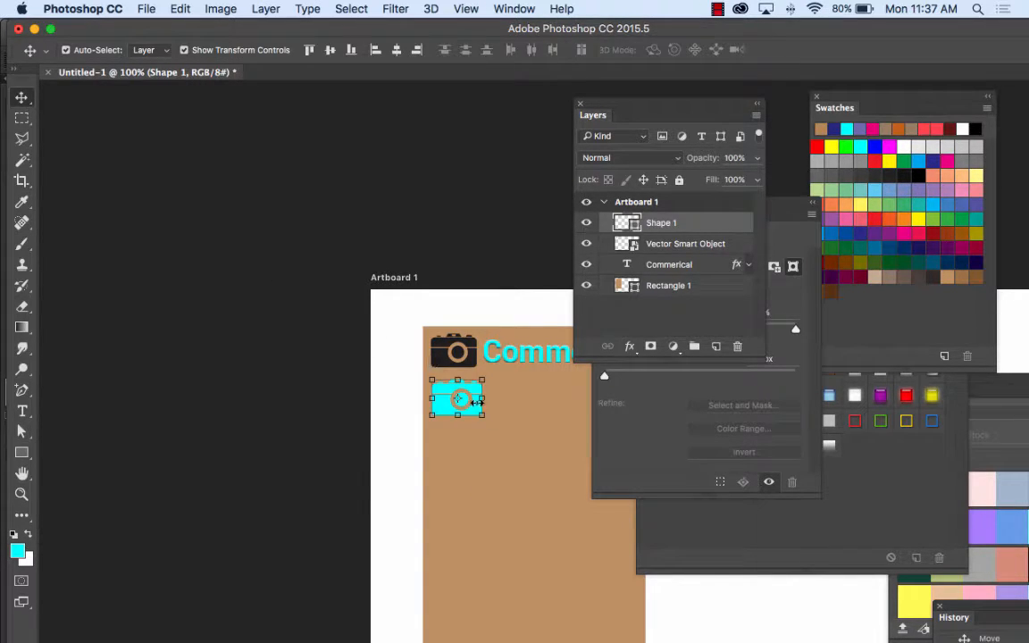
pyautogui.moveTo(473, 398); pyautogui.dragTo(473, 385)
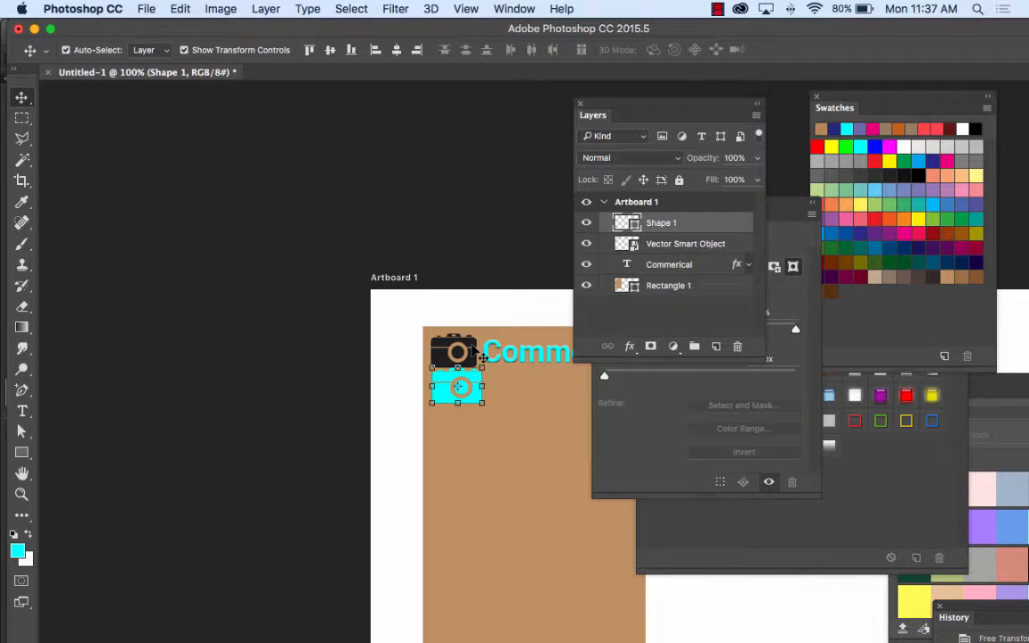
# Step: Hide the Vector Smart Object layer and move the cyan camera shape into its place before the text
pyautogui.click(627, 243)
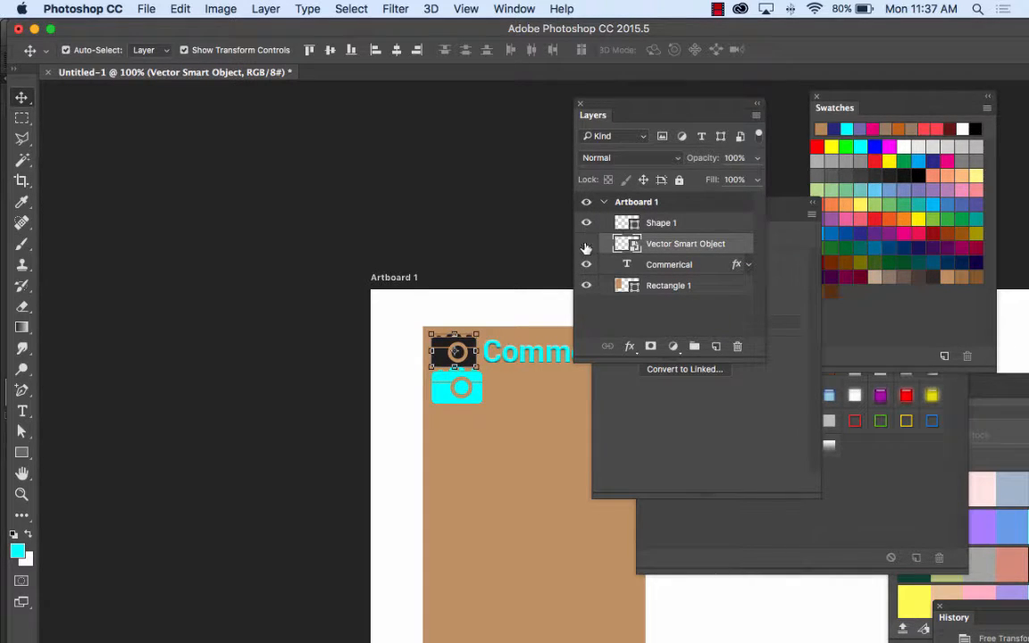
pyautogui.click(586, 248)
pyautogui.moveTo(478, 407); pyautogui.dragTo(478, 371)
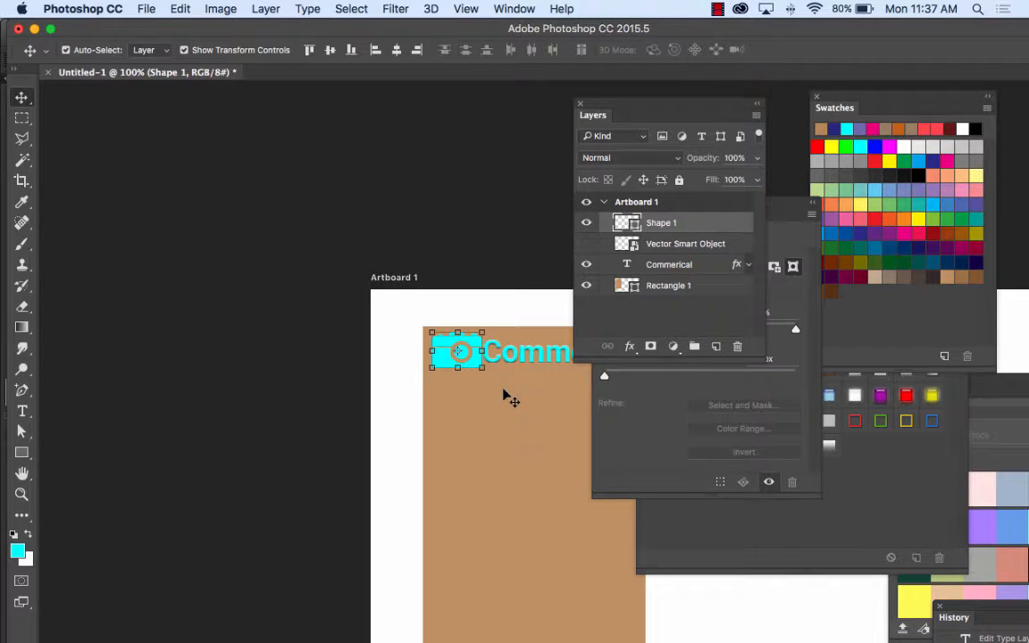
# Step: Fine-tune the spacing by nudging the cyan camera toward the rectangle's edge and the "Commerical" text slightly away from it, and deselect
pyautogui.press('Left')
pyautogui.press('Left')
pyautogui.press('Left')
pyautogui.press('Left')
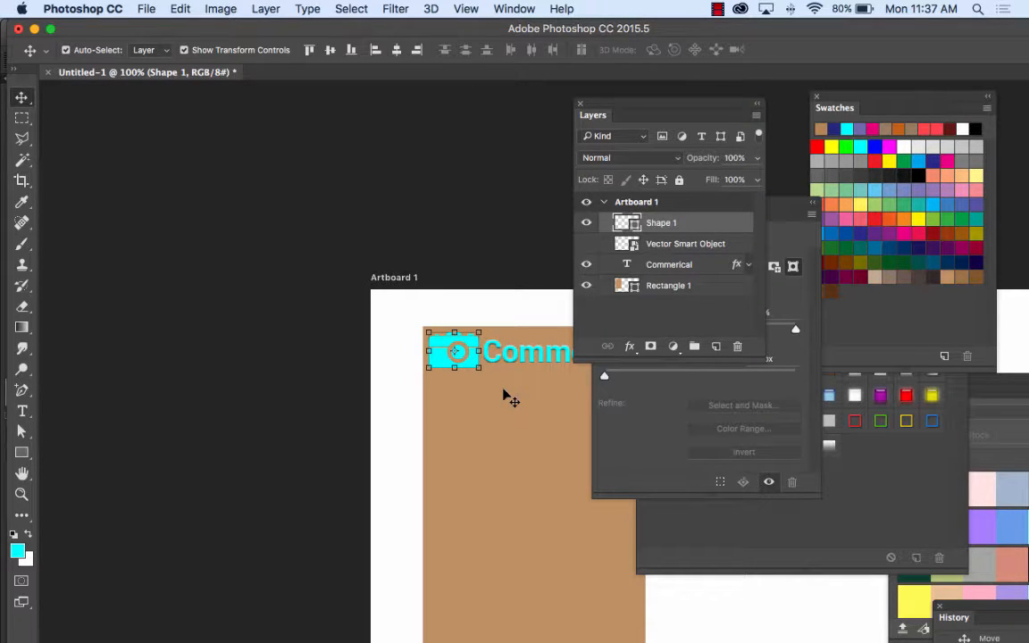
pyautogui.press('Right')
pyautogui.moveTo(536, 359); pyautogui.dragTo(540, 357)
pyautogui.click(462, 241)
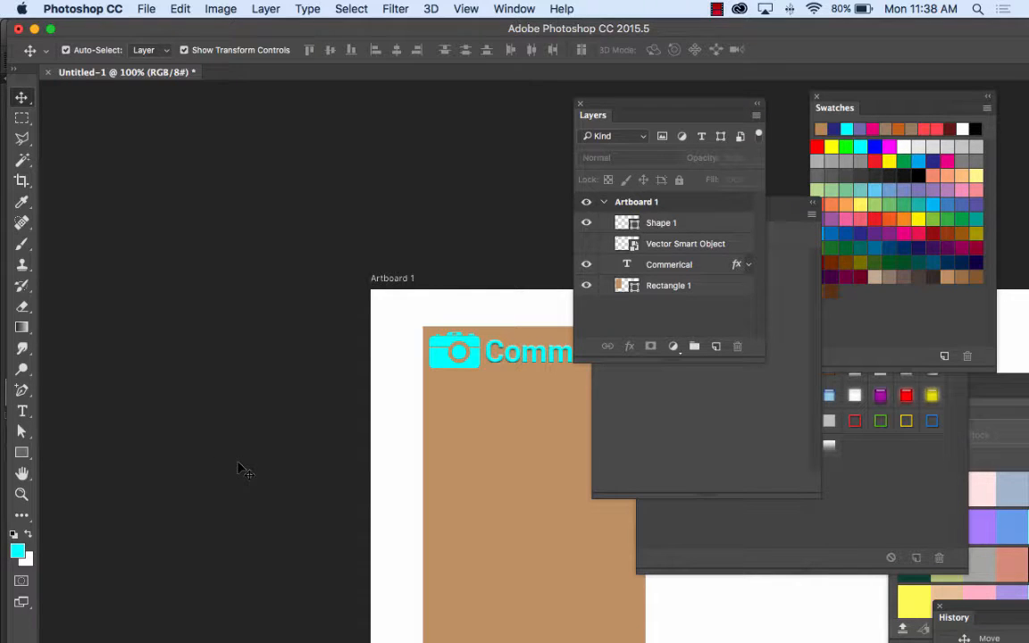
# Step: Switch to Firefox and bring up the Noun Project camera page
pyautogui.moveTo(253, 634)
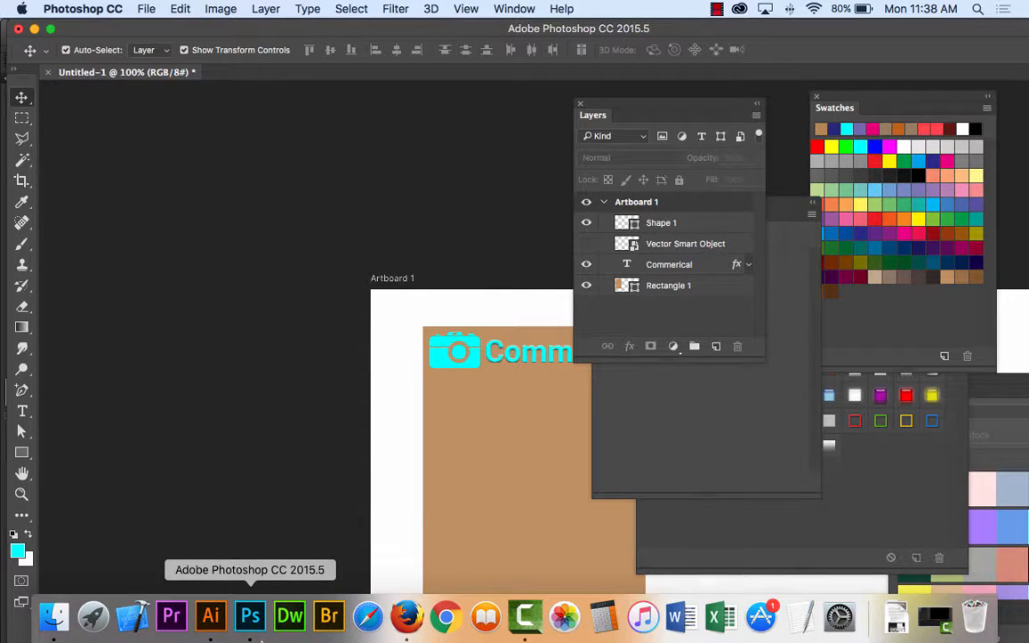
pyautogui.click(407, 614)
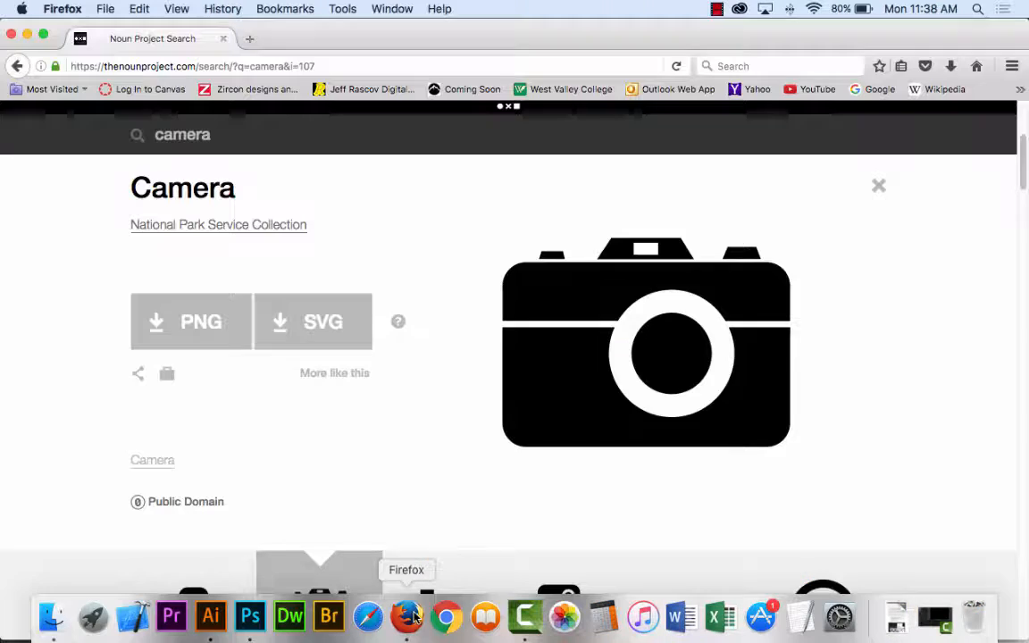
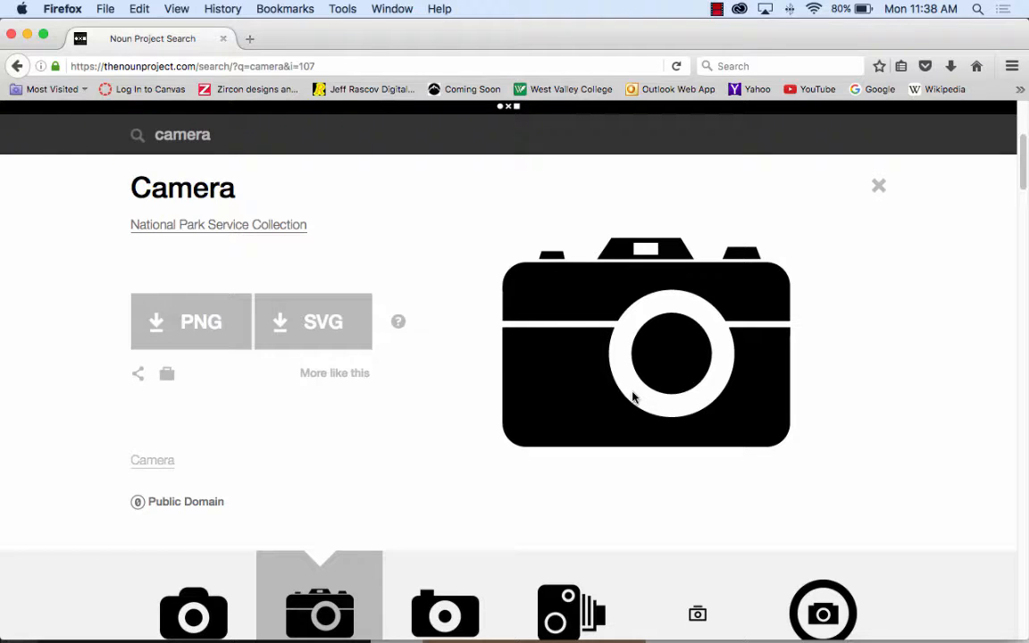
# Step: Switch to Photoshop and open "Screen Shot 2016-09-26 at 11.29.48 AM.png" from the Desktop
pyautogui.moveTo(290, 625)
pyautogui.click(257, 628)
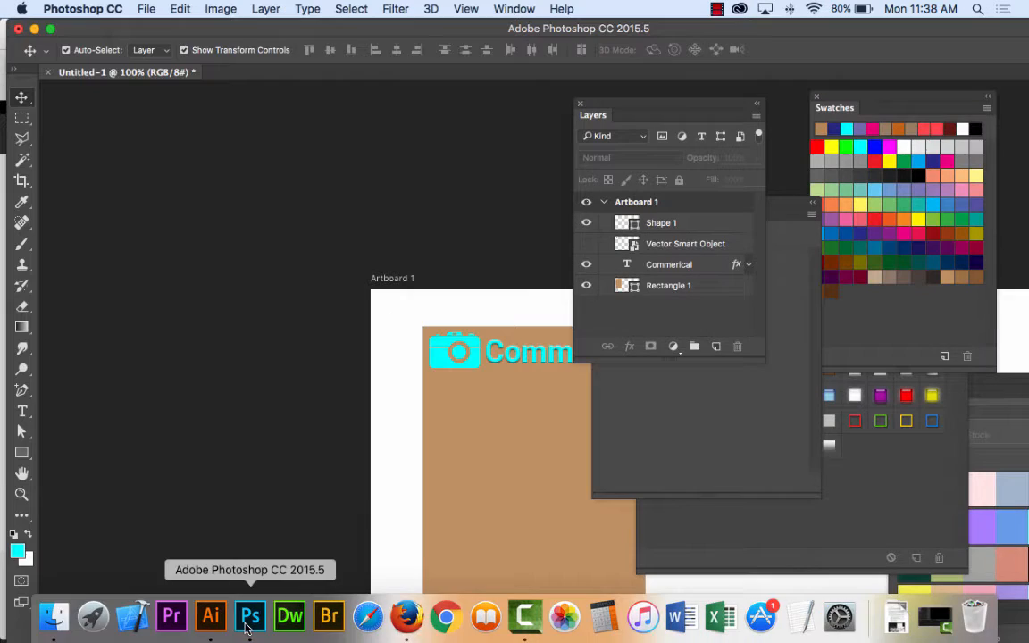
pyautogui.moveTo(420, 421); pyautogui.dragTo(278, 302)
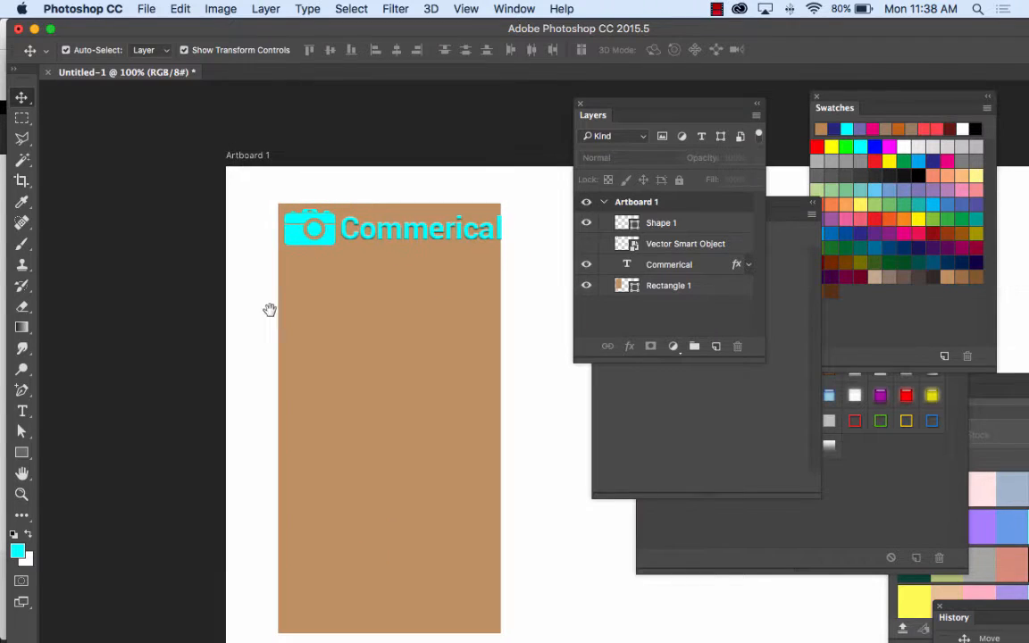
pyautogui.click(146, 9)
pyautogui.click(165, 45)
pyautogui.click(394, 122)
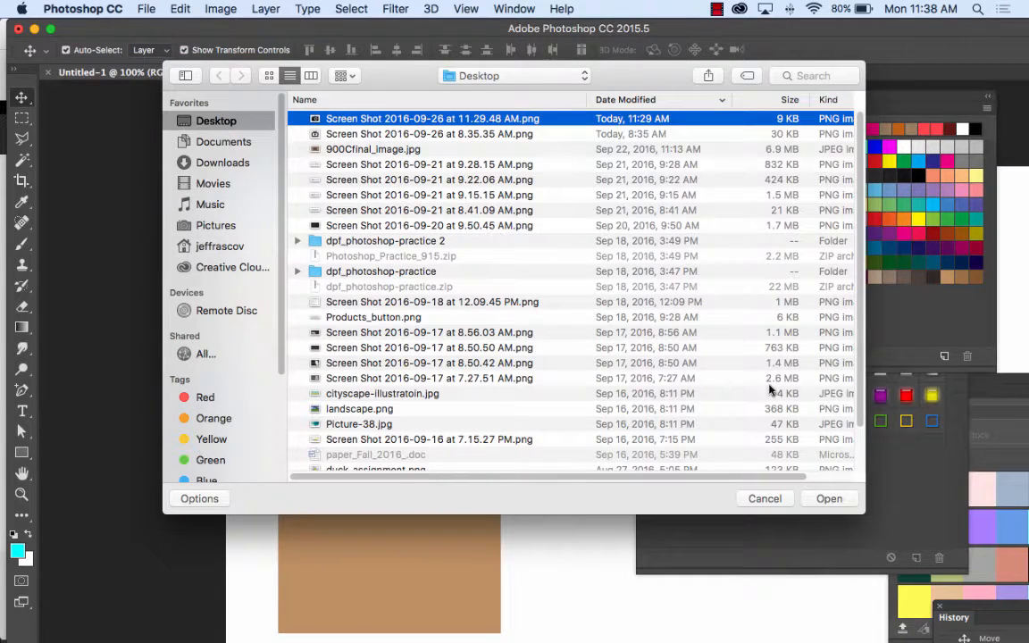
pyautogui.press('Return')
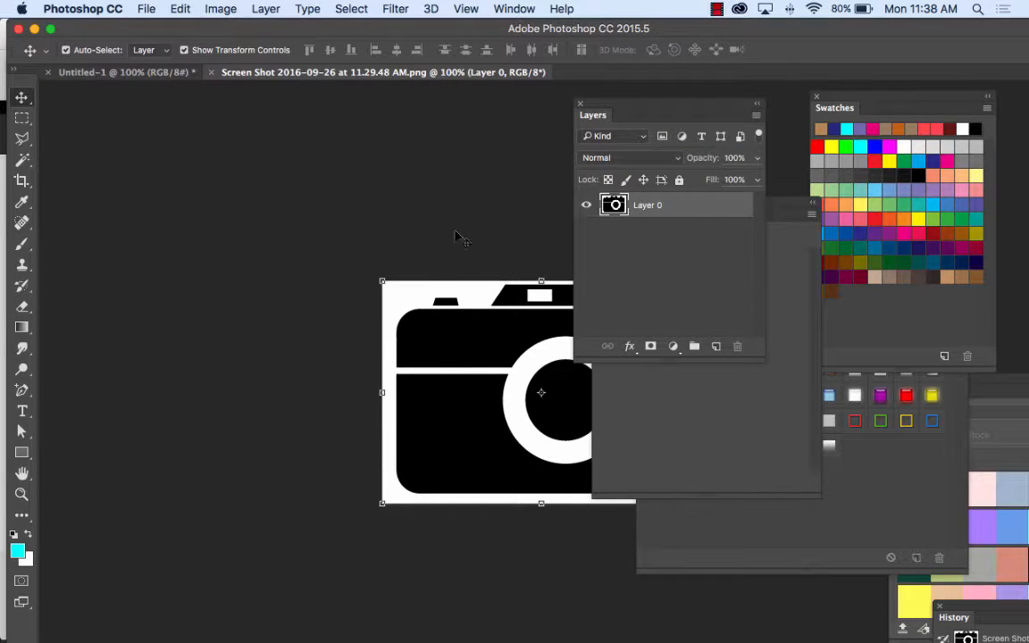
# Step: Float the camera screenshot in its own enlarged window and select the entire image
pyautogui.moveTo(375, 71); pyautogui.dragTo(254, 99)
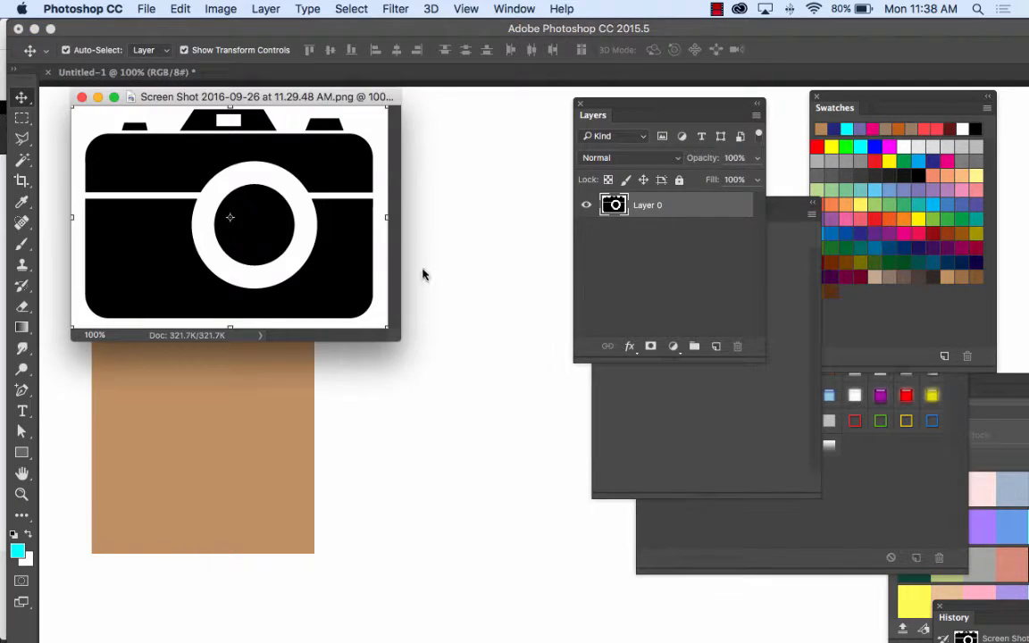
pyautogui.moveTo(402, 340); pyautogui.dragTo(533, 467)
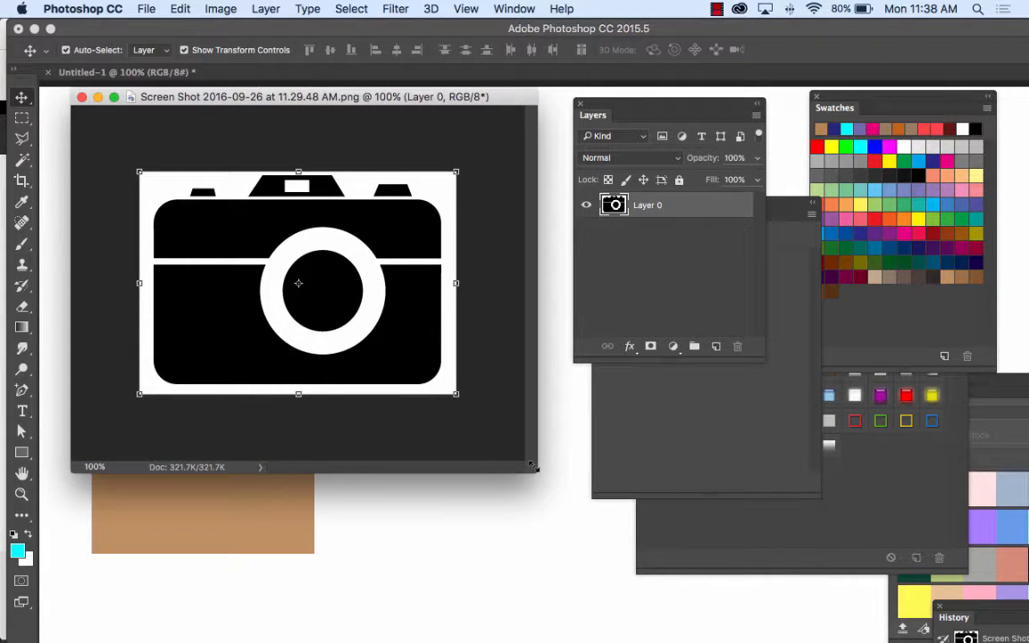
pyautogui.press('super+a')
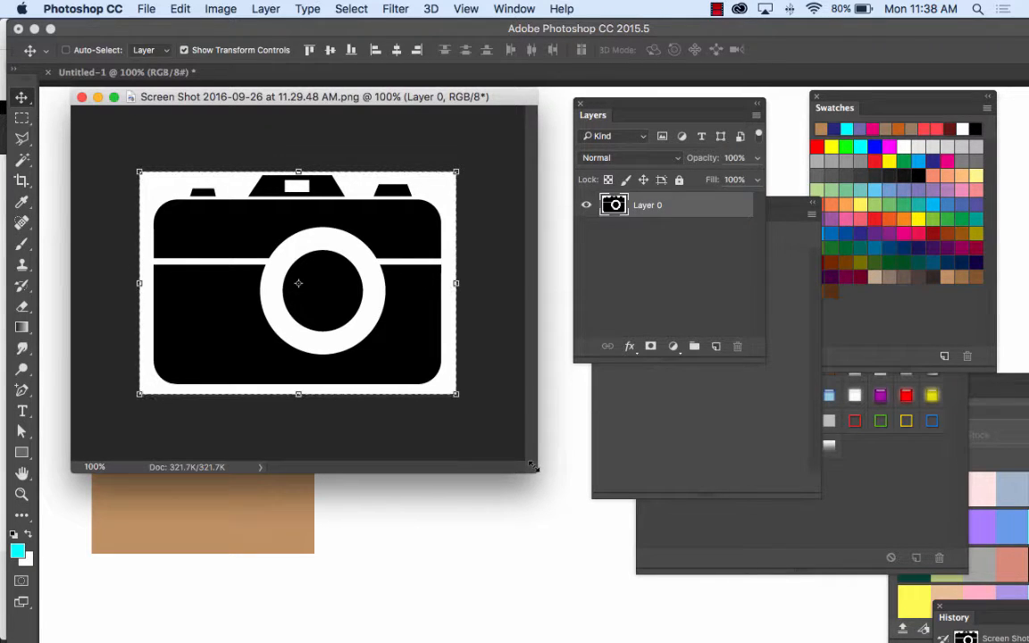
# Step: Copy the selected camera image into the Untitled-1 document and position it over the brown rectangle
pyautogui.click(65, 50)
pyautogui.moveTo(269, 97); pyautogui.dragTo(671, 302)
pyautogui.click(198, 232)
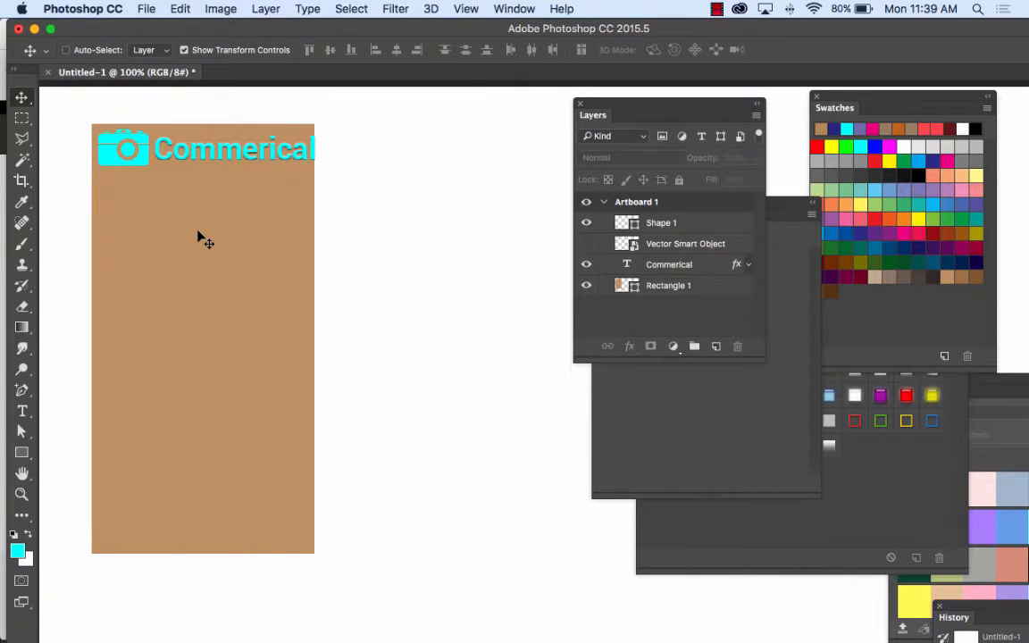
pyautogui.press('super+v')
pyautogui.moveTo(417, 306); pyautogui.dragTo(199, 249)
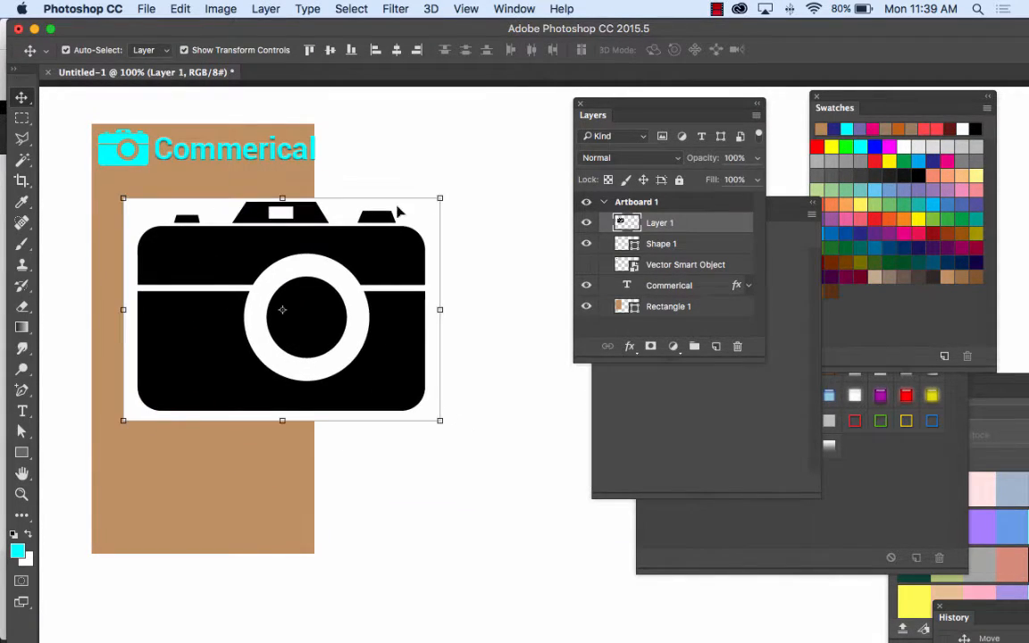
# Step: Scale the pasted black camera to about 37% and place it on the rectangle just below the cyan camera
pyautogui.moveTo(440, 197); pyautogui.dragTo(230, 203)
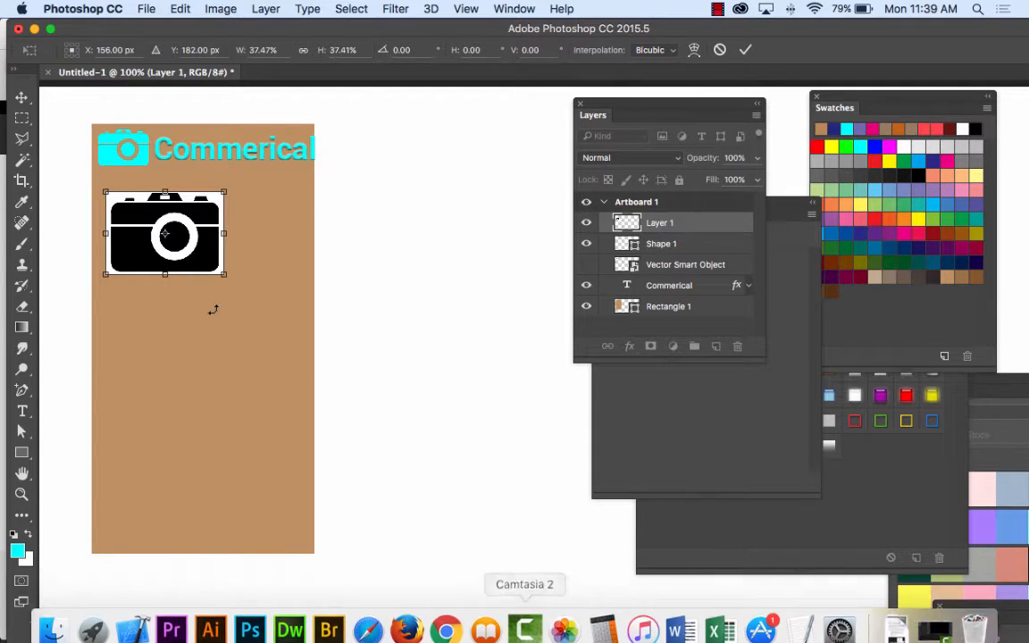
pyautogui.click(22, 96)
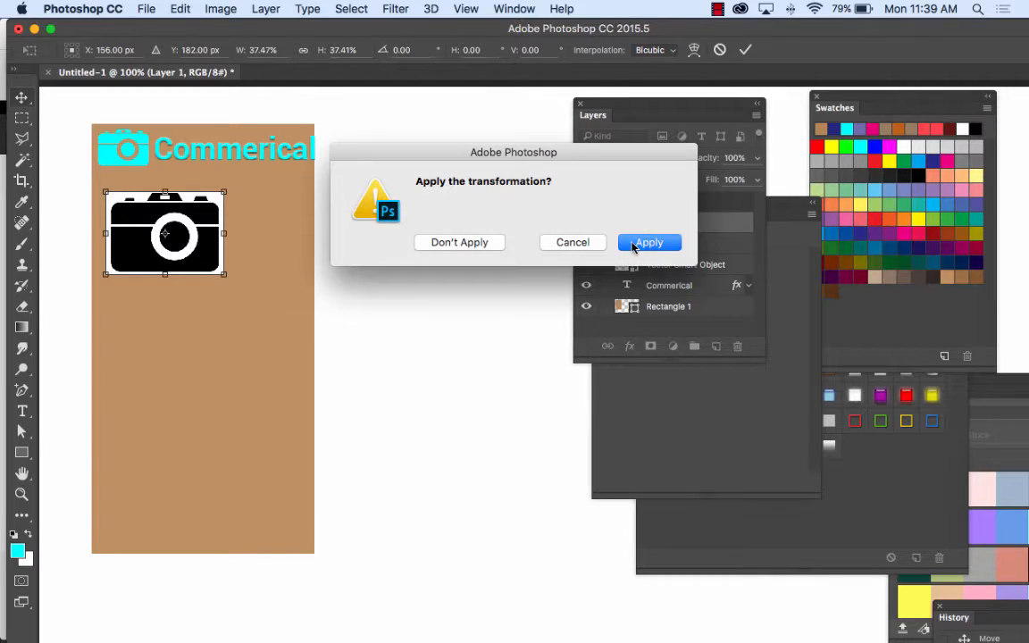
pyautogui.click(629, 239)
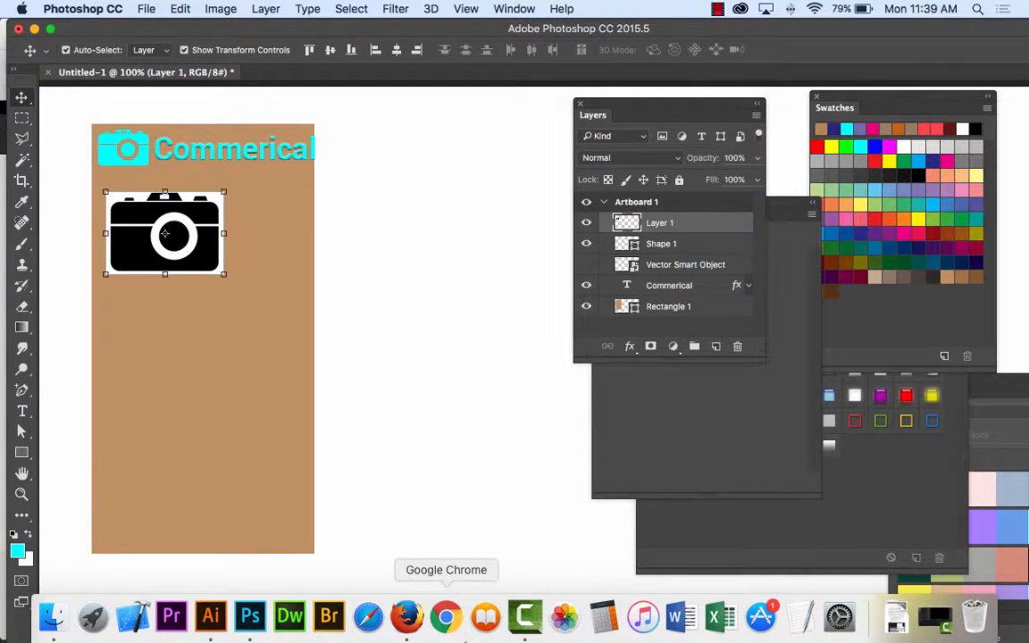
# Step: Switch to Illustrator and move the existing camera up so it partly overhangs the artboard's upper edge
pyautogui.click(211, 616)
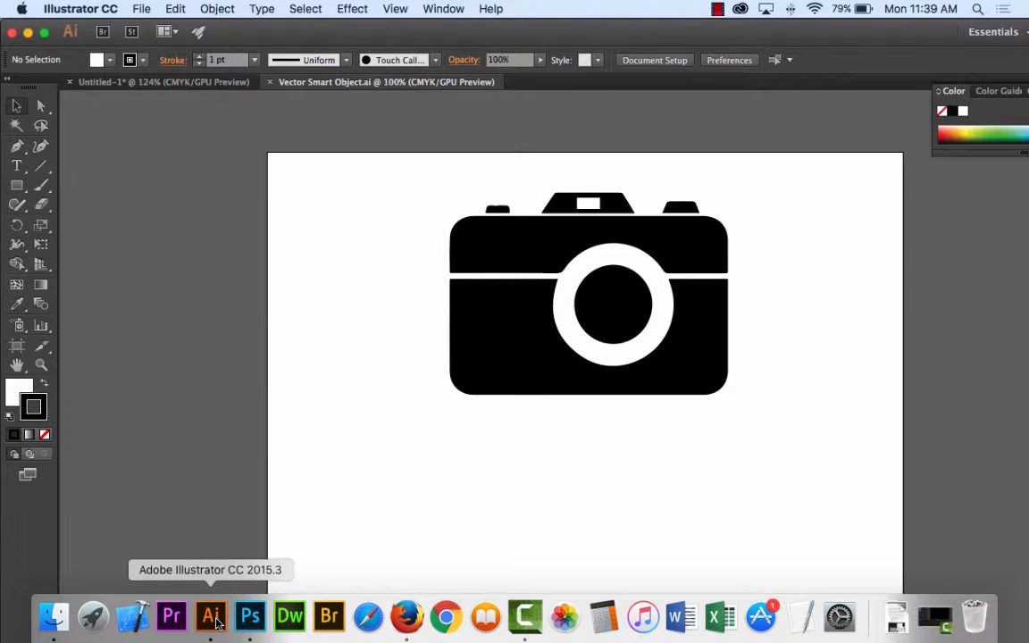
pyautogui.moveTo(409, 175); pyautogui.dragTo(814, 455)
pyautogui.moveTo(671, 350); pyautogui.dragTo(782, 253)
pyautogui.click(600, 366)
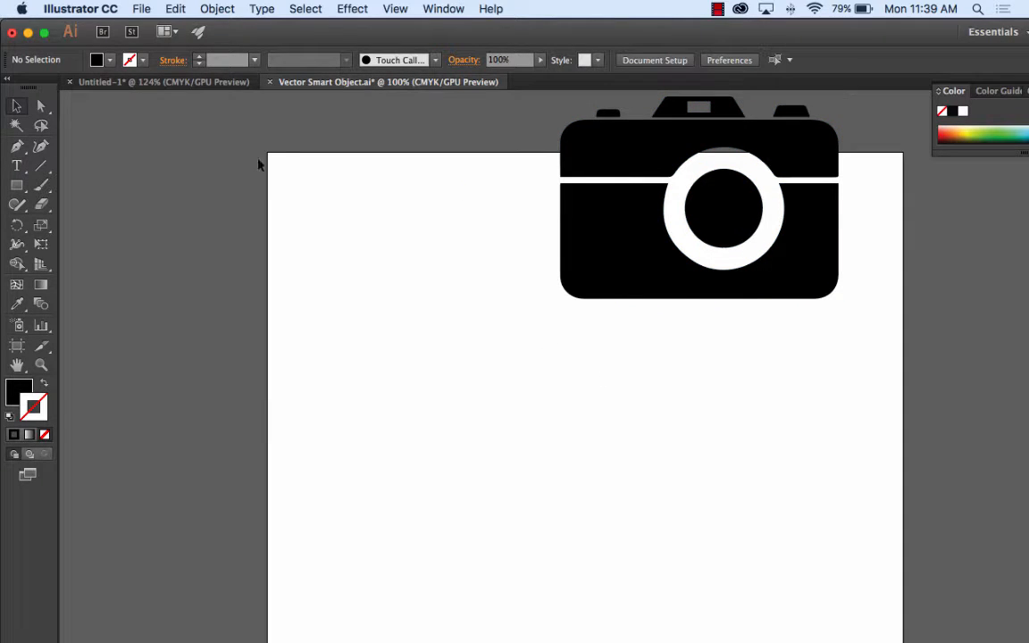
# Step: Place "Screen Shot 2016-09-26 at 11.29.48 AM.png" as a linked image on the artboard below the existing camera
pyautogui.click(141, 8)
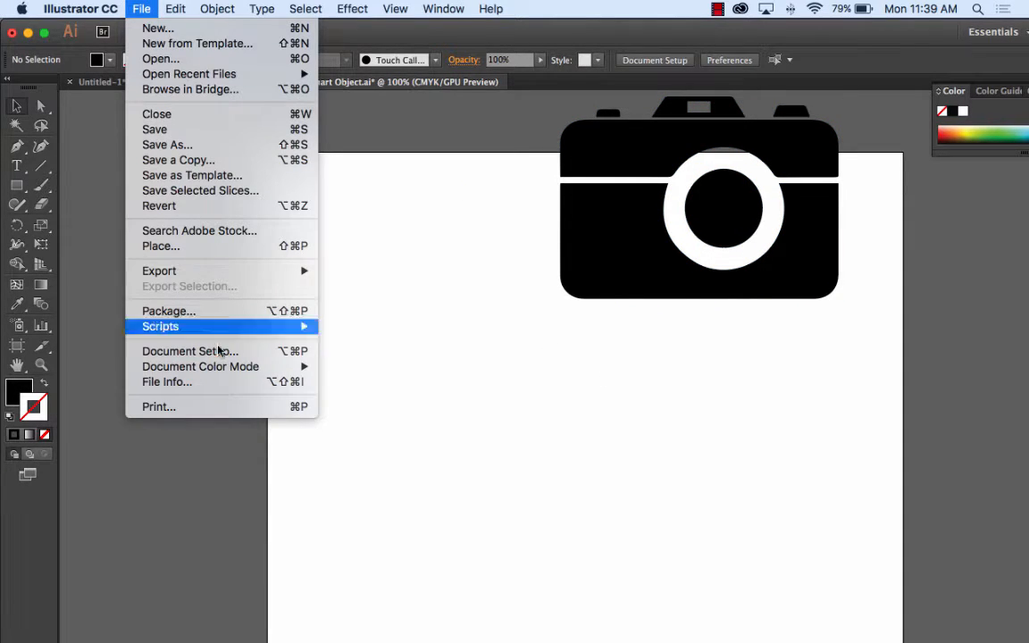
pyautogui.click(205, 245)
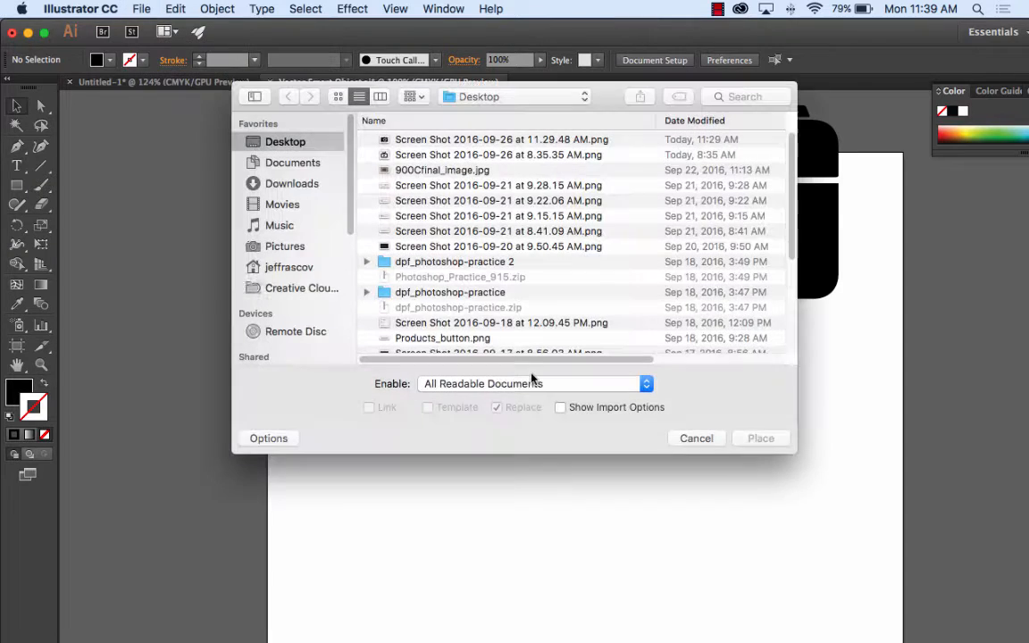
pyautogui.click(427, 140)
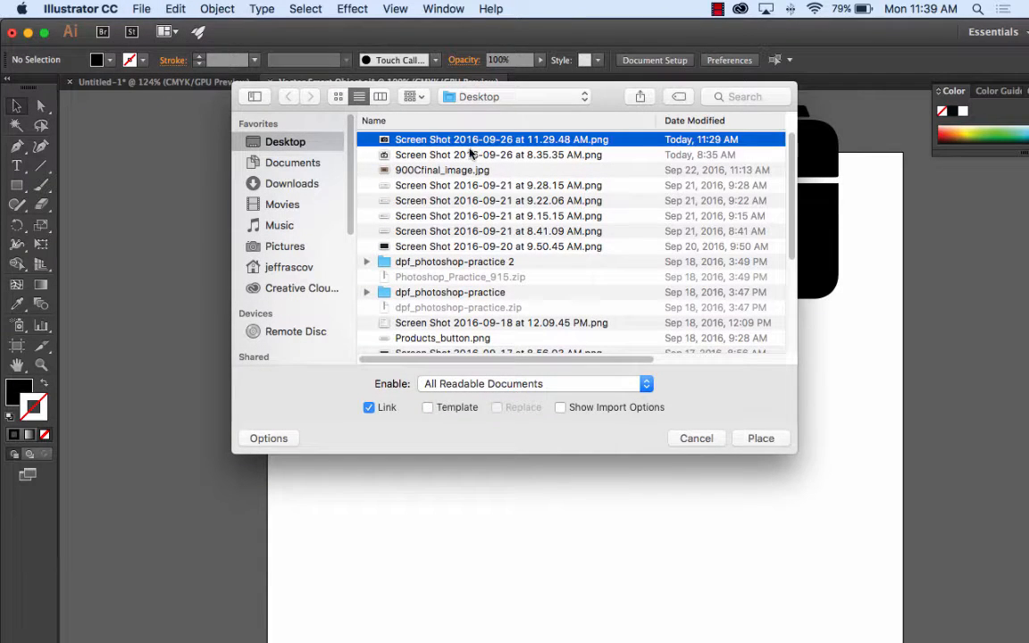
pyautogui.click(743, 440)
pyautogui.moveTo(407, 374); pyautogui.dragTo(723, 594)
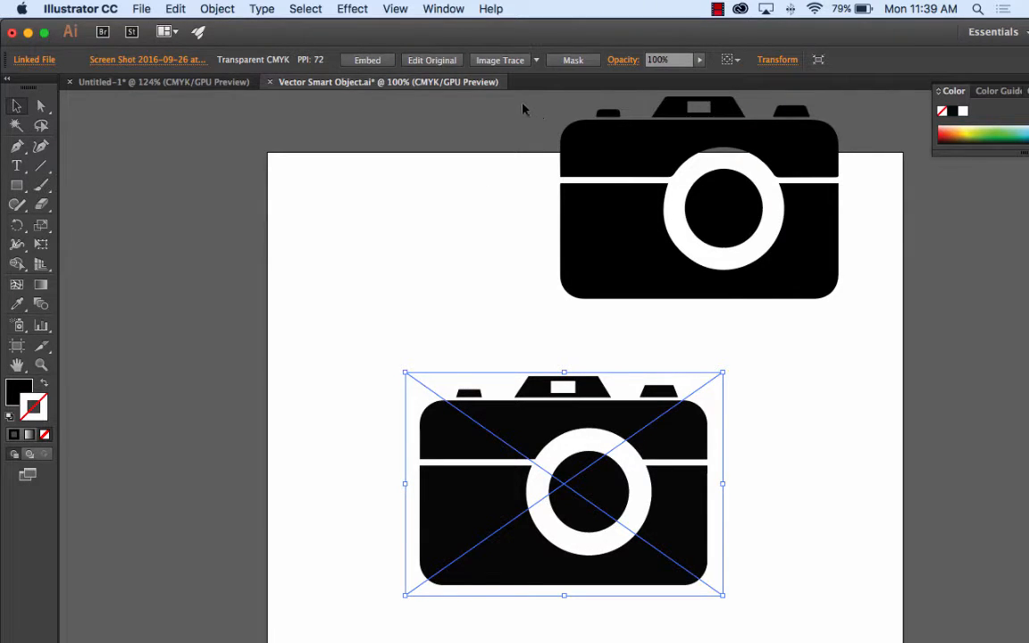
# Step: Vectorize the placed camera with Image Trace, expand it into paths, and deselect it with the Direct Selection tool
pyautogui.click(497, 61)
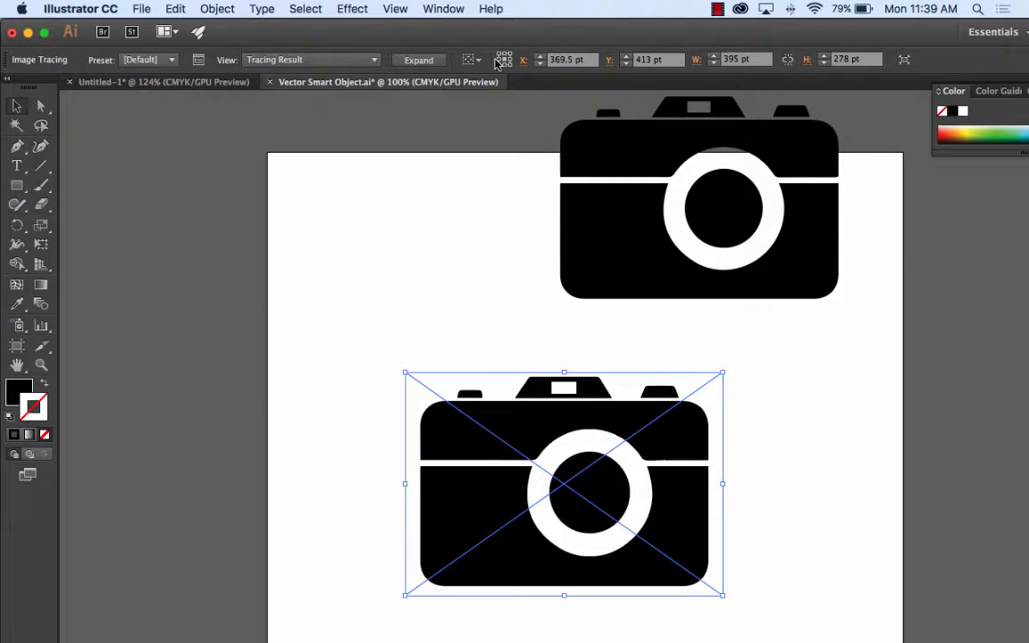
pyautogui.click(419, 60)
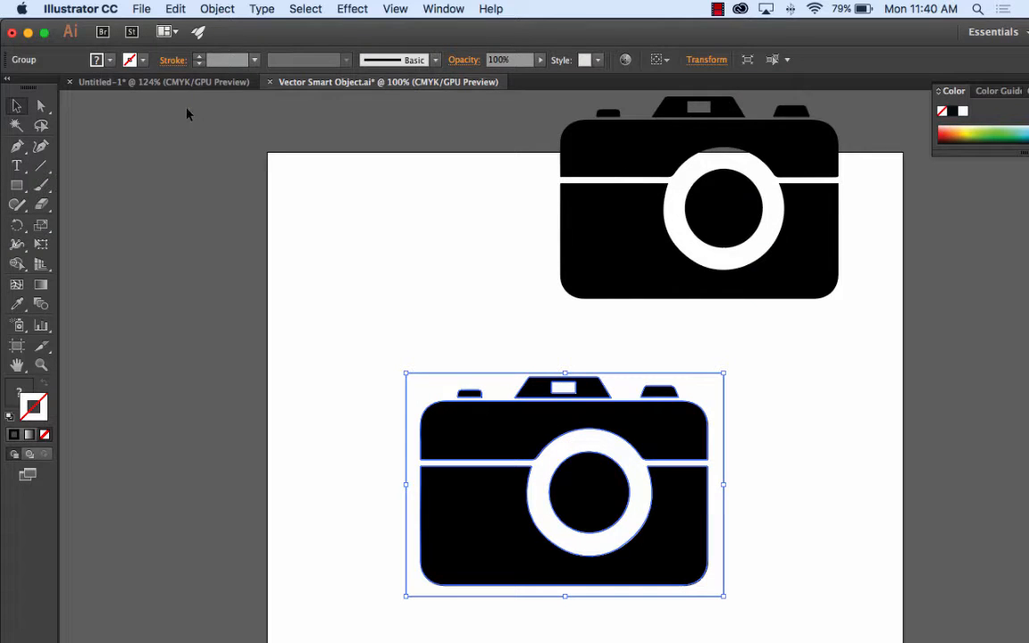
pyautogui.click(43, 108)
pyautogui.click(441, 359)
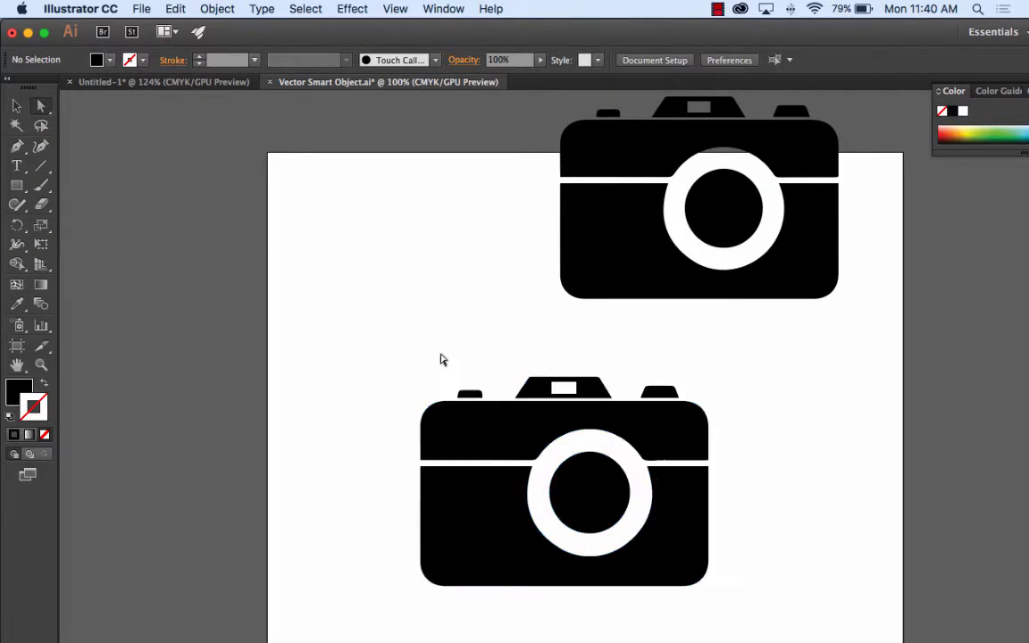
# Step: Delete the traced camera's white background path, and check the upper body and viewfinder paths by selecting each
pyautogui.click(451, 390)
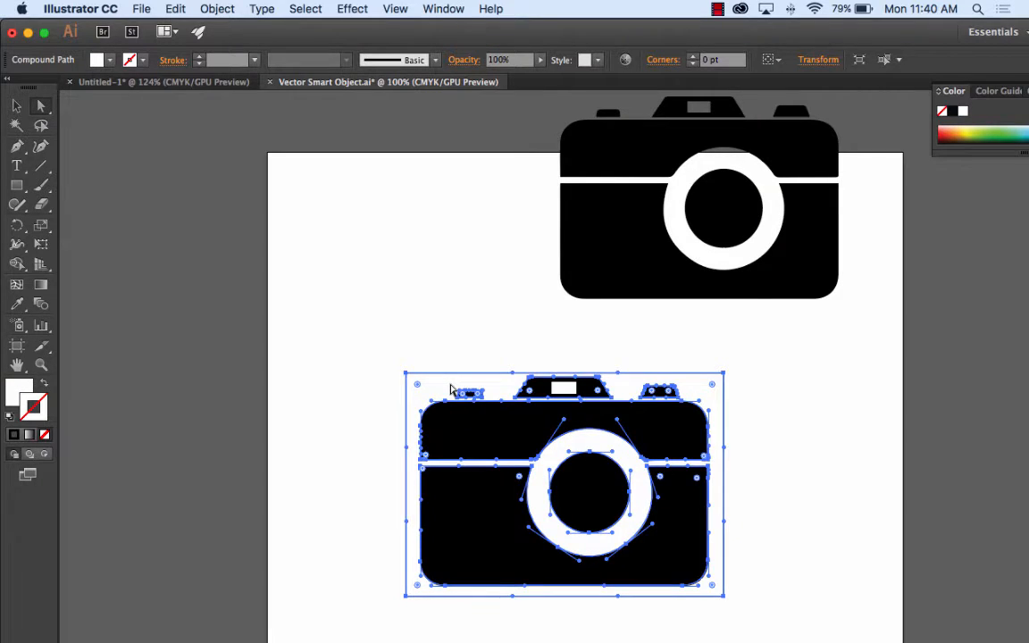
pyautogui.click(451, 391)
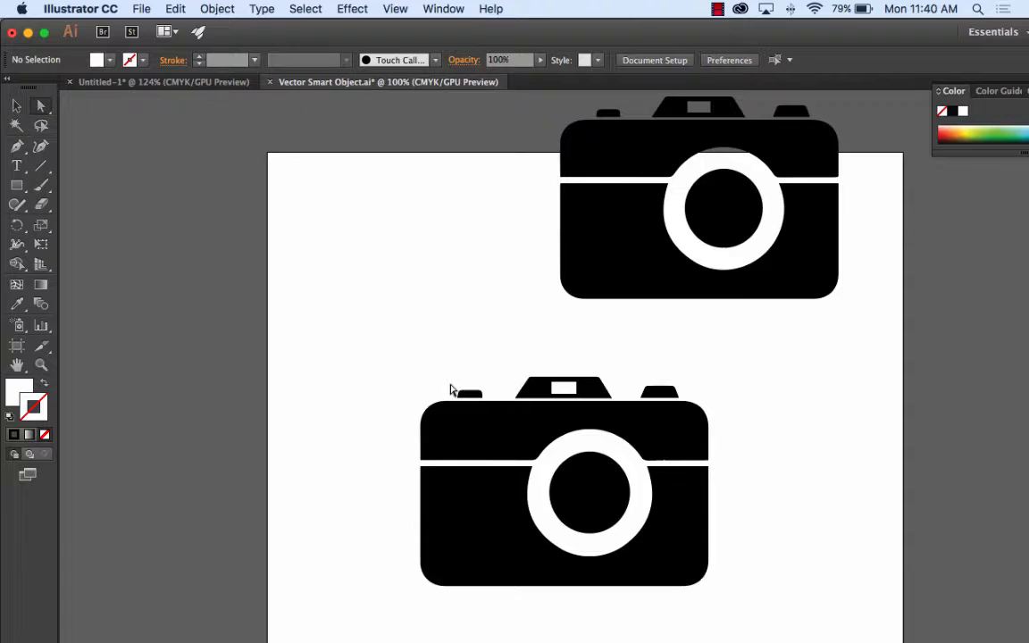
pyautogui.click(507, 433)
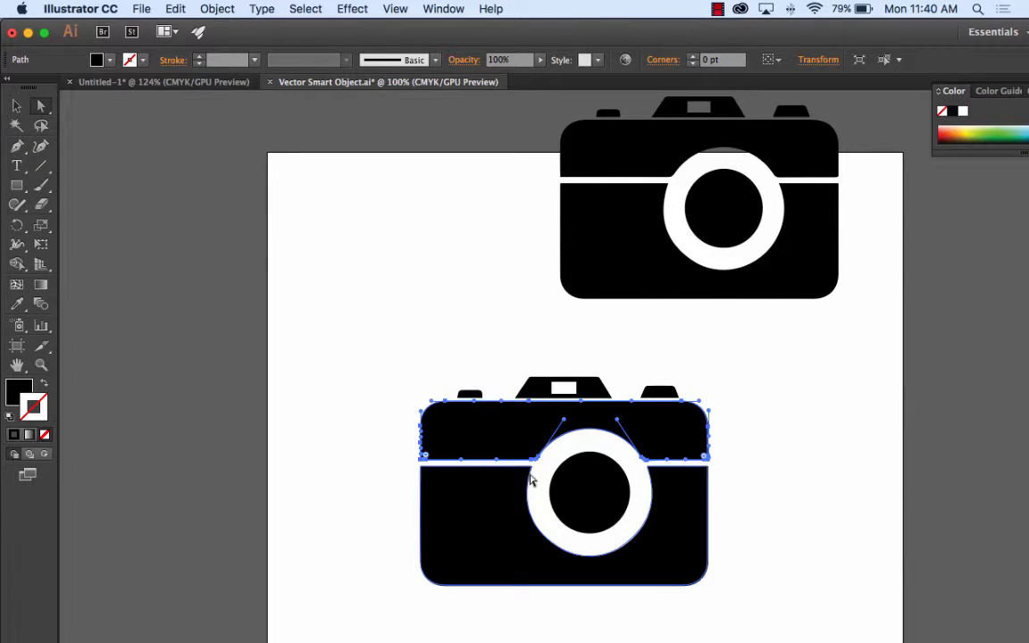
pyautogui.click(571, 385)
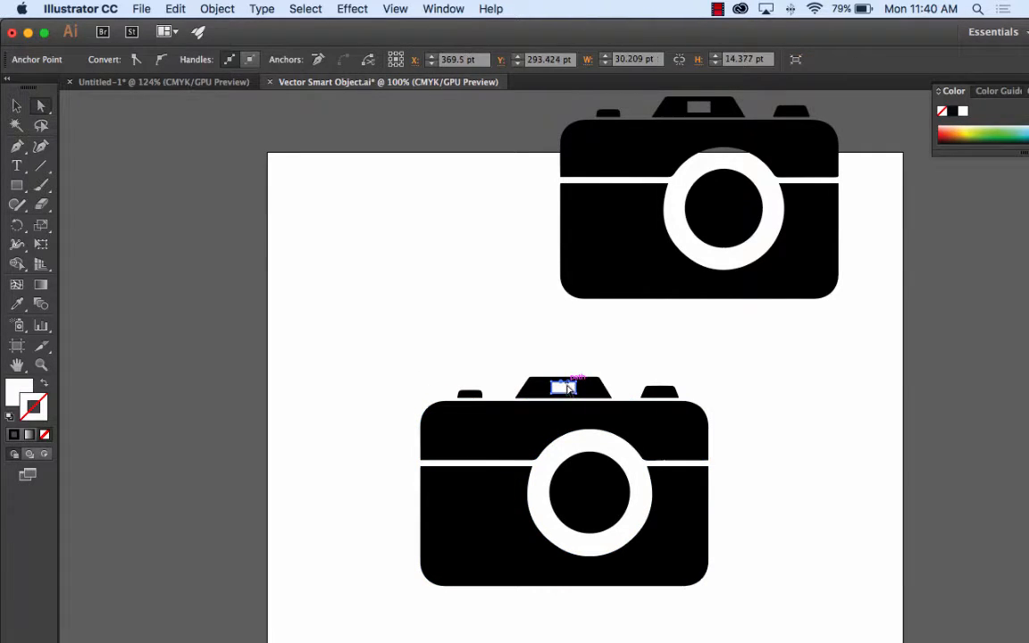
pyautogui.press('Delete')
pyautogui.click(457, 338)
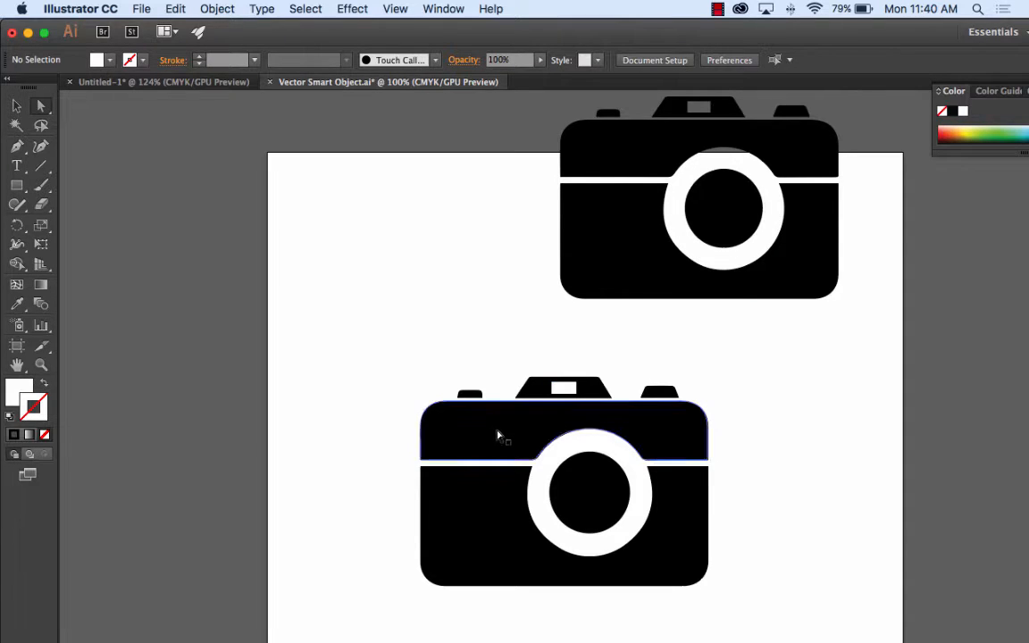
# Step: Copy all paths of the lower traced camera and paste them into Photoshop as a shape layer
pyautogui.moveTo(398, 367); pyautogui.dragTo(762, 609)
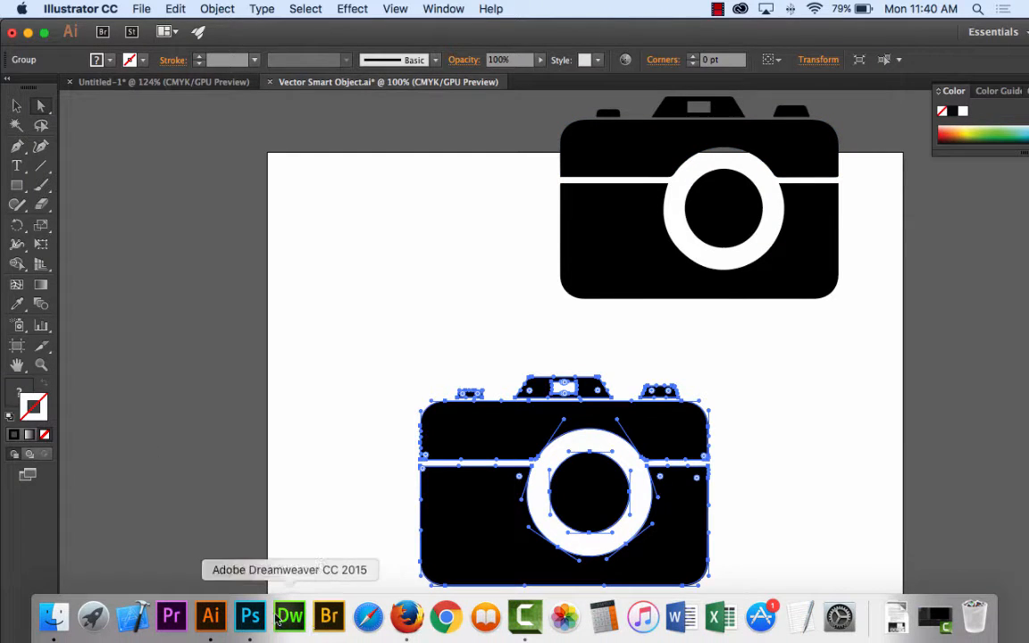
pyautogui.click(250, 616)
pyautogui.press('super+v')
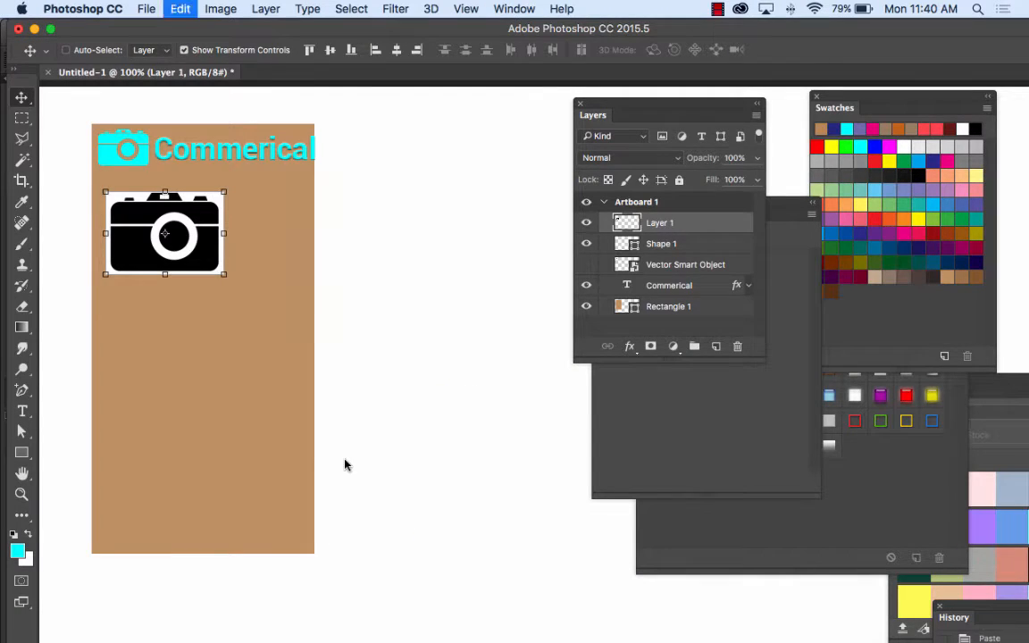
pyautogui.click(204, 215)
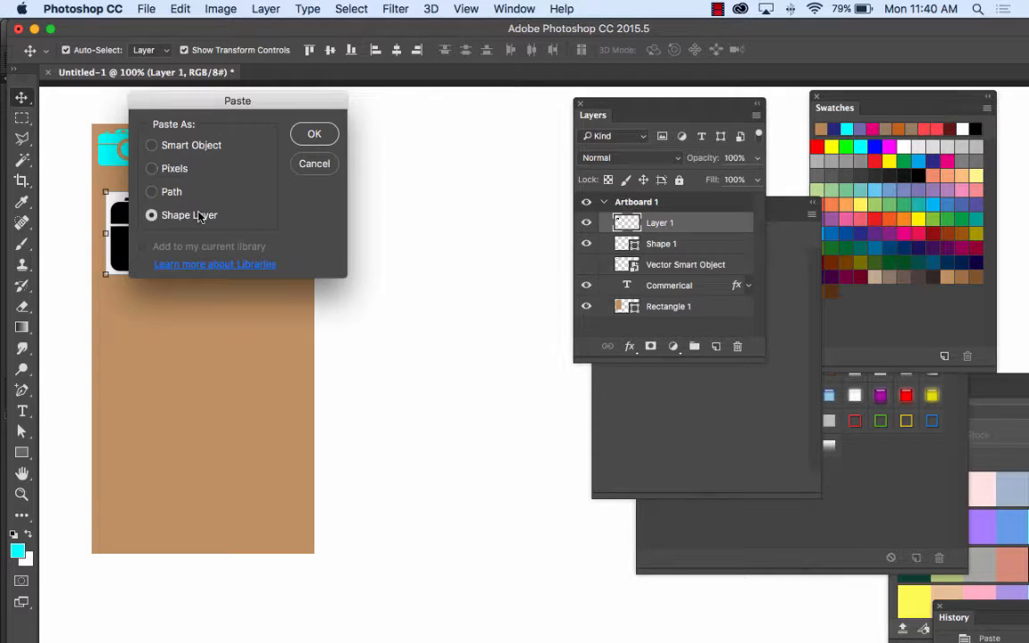
pyautogui.click(314, 135)
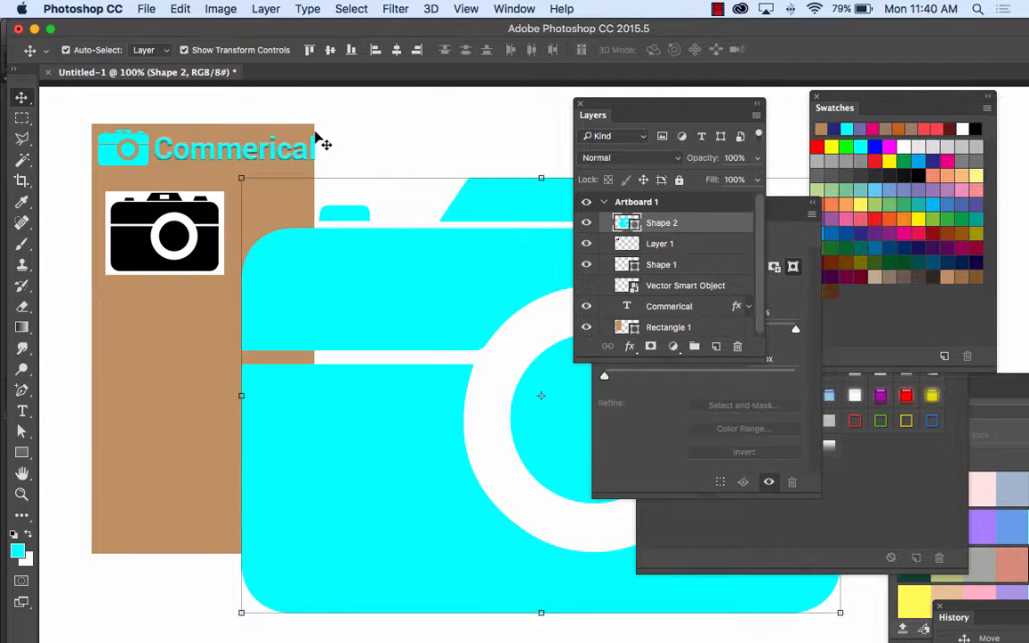
# Step: Scale the pasted cyan camera to about 47% over the rectangle beneath the black camera, and delete its layer
pyautogui.moveTo(241, 174); pyautogui.dragTo(550, 418)
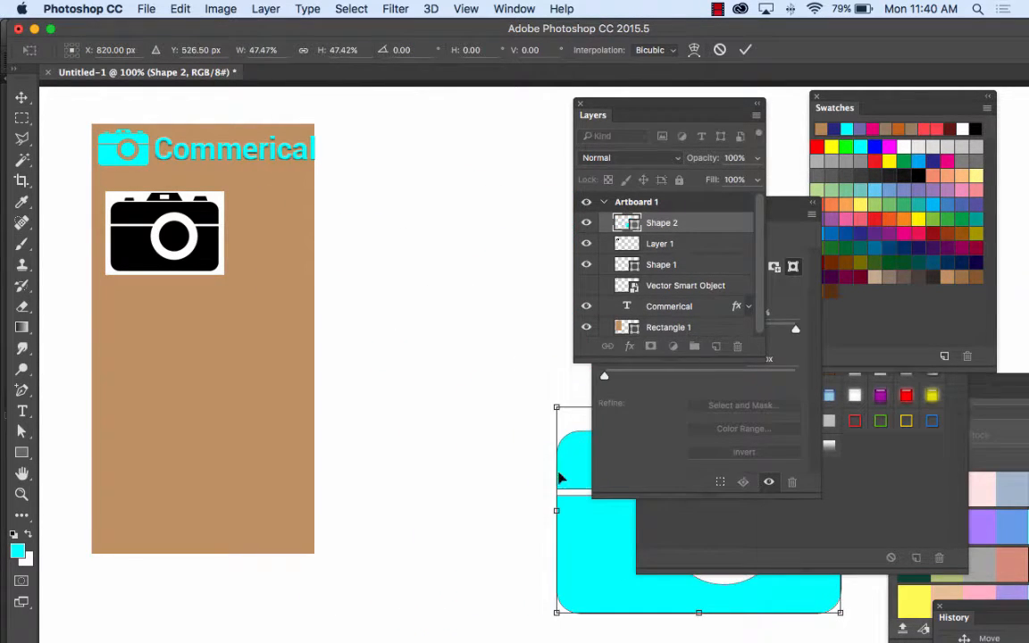
pyautogui.moveTo(569, 471); pyautogui.dragTo(108, 367)
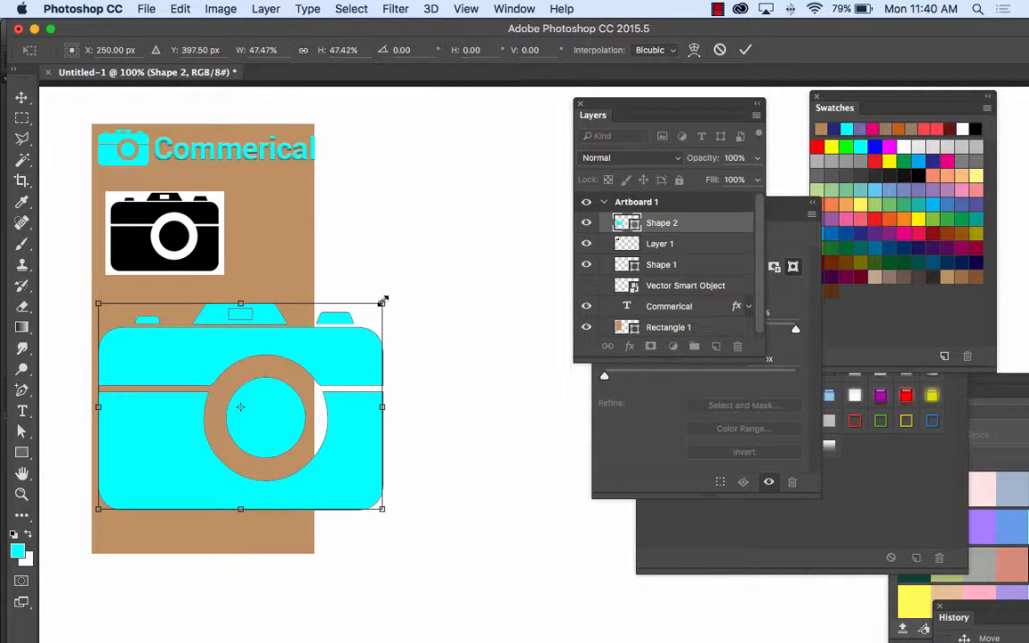
pyautogui.click(21, 96)
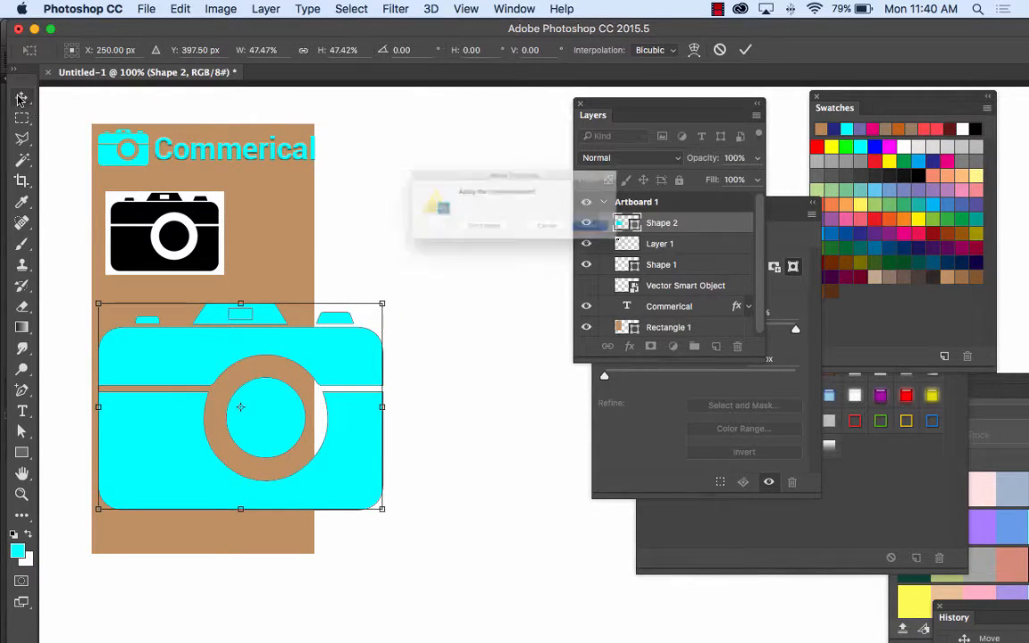
pyautogui.click(645, 243)
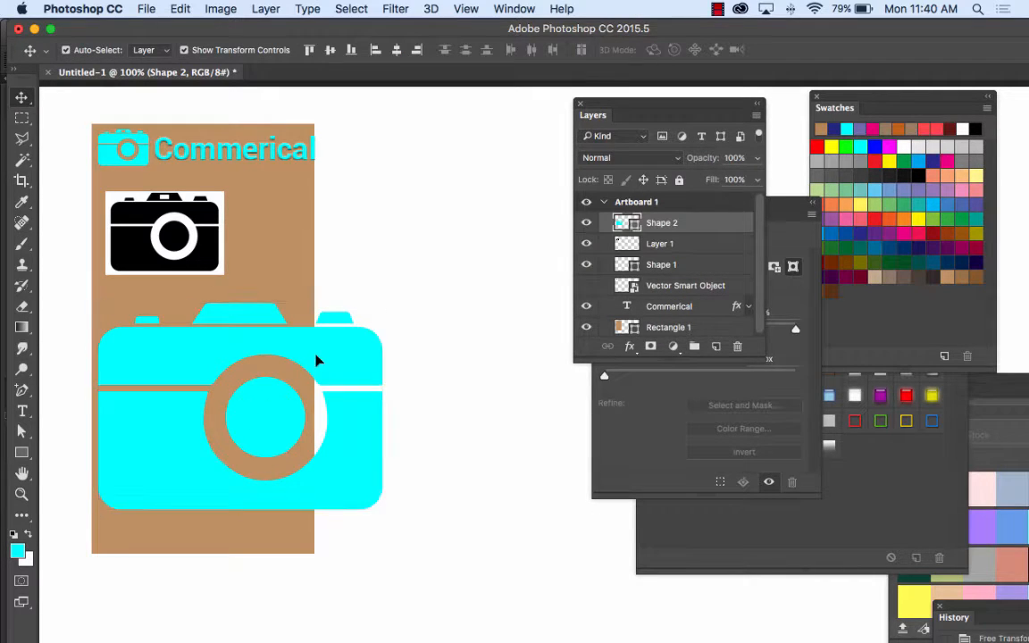
pyautogui.press('BackSpace')
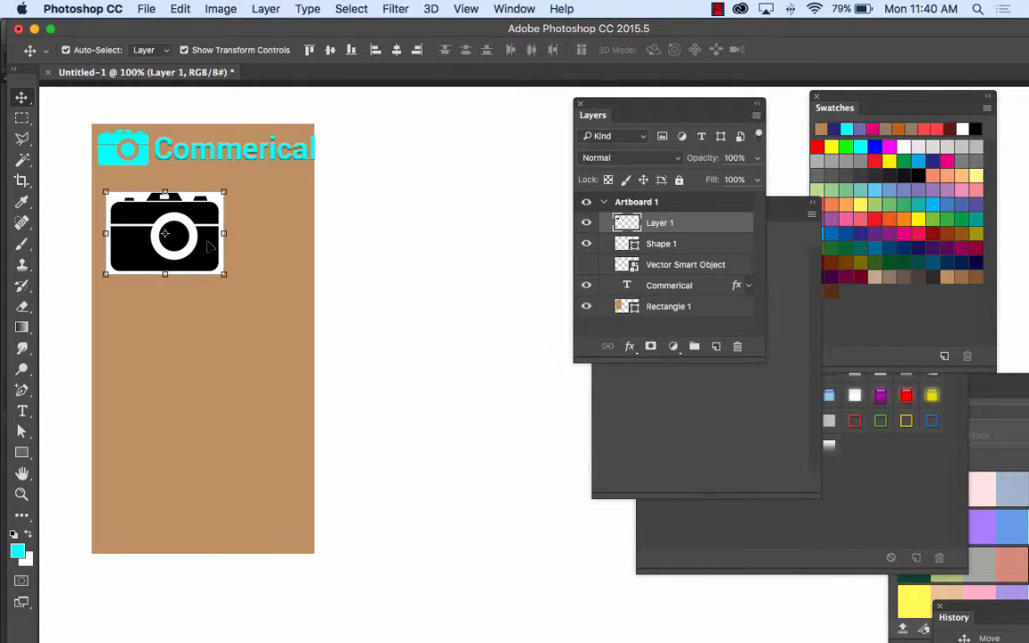
# Step: Delete the pasted bitmap camera layer, and widen the brown rectangle to about 106.5% from its right edge
pyautogui.press('BackSpace')
pyautogui.click(276, 212)
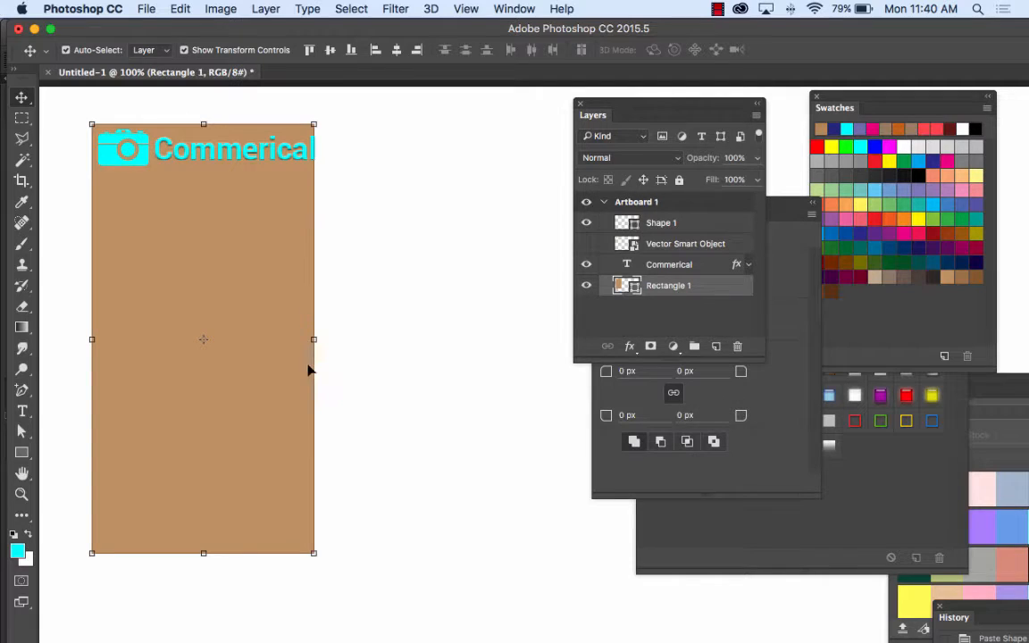
pyautogui.moveTo(315, 340); pyautogui.dragTo(329, 339)
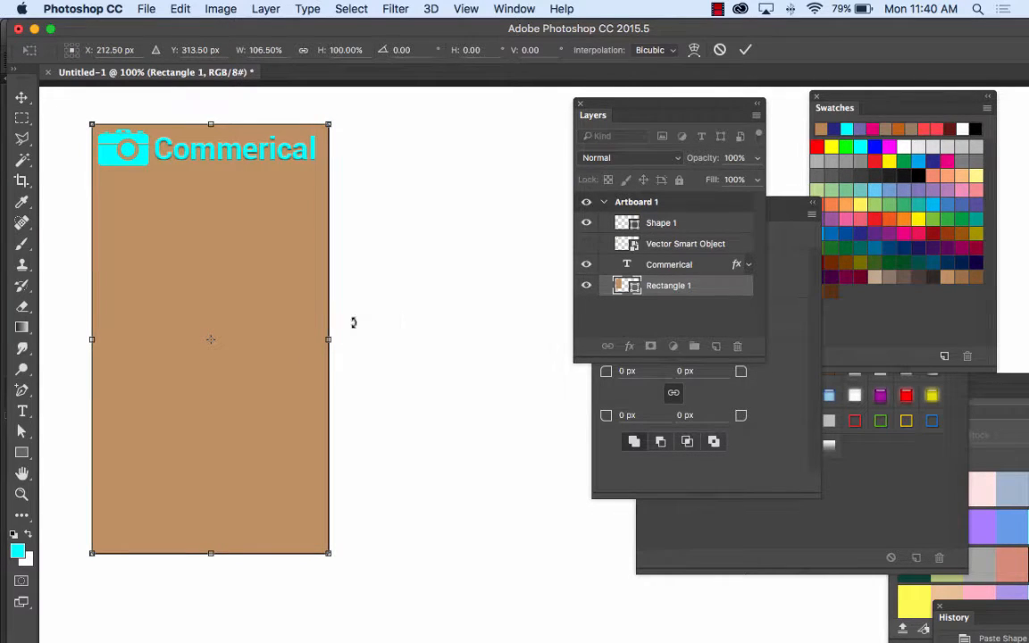
pyautogui.click(21, 97)
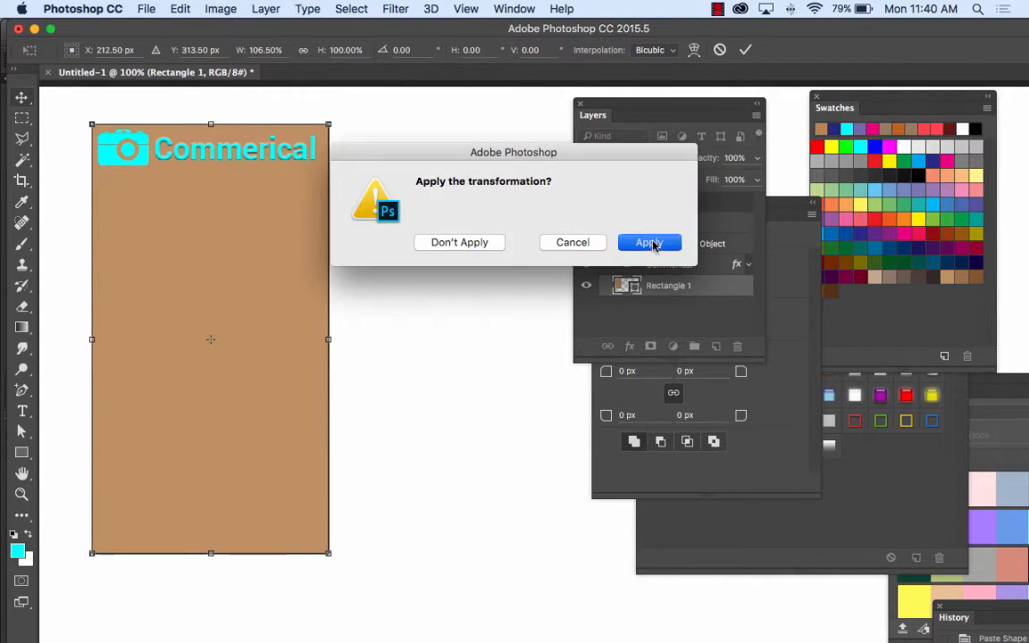
pyautogui.click(650, 243)
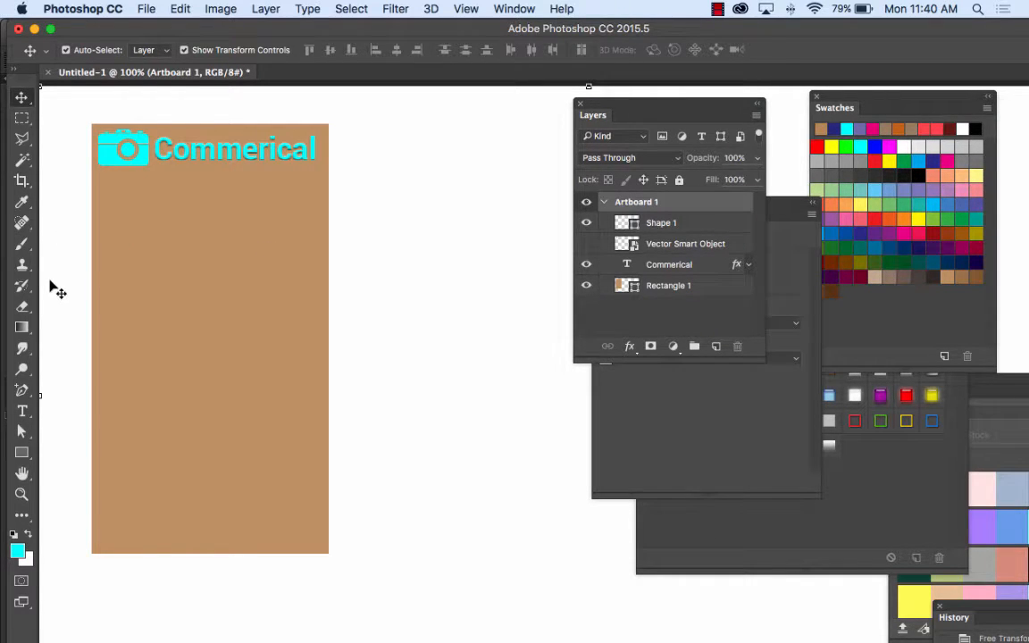
# Step: Nudge the "Commerical" text slightly to the right, away from the camera icon, and deselect it
pyautogui.click(254, 157)
pyautogui.press('Right')
pyautogui.press('Right')
pyautogui.press('Right')
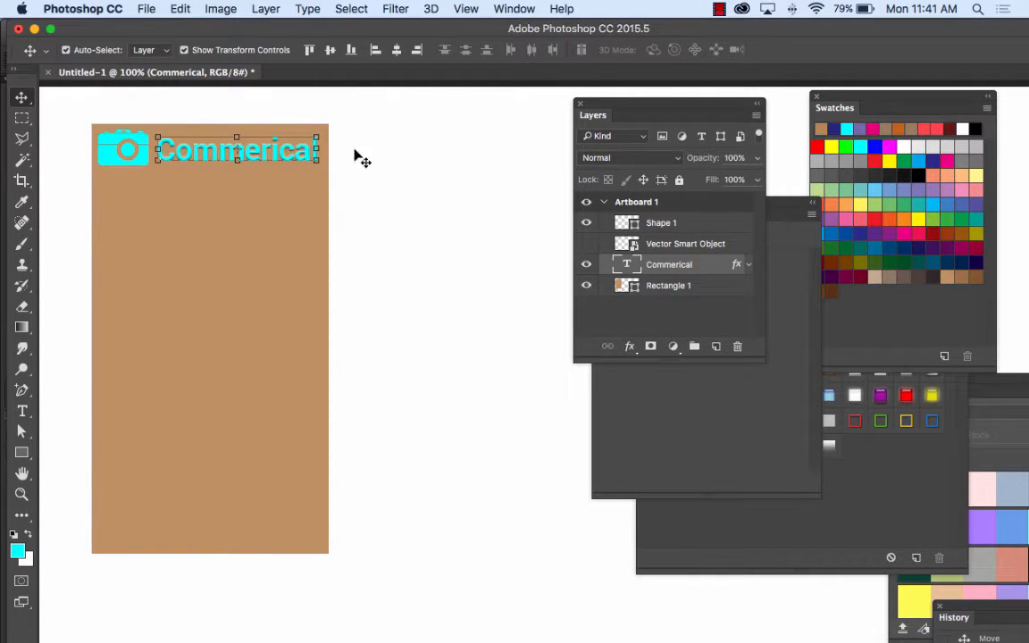
pyautogui.click(393, 172)
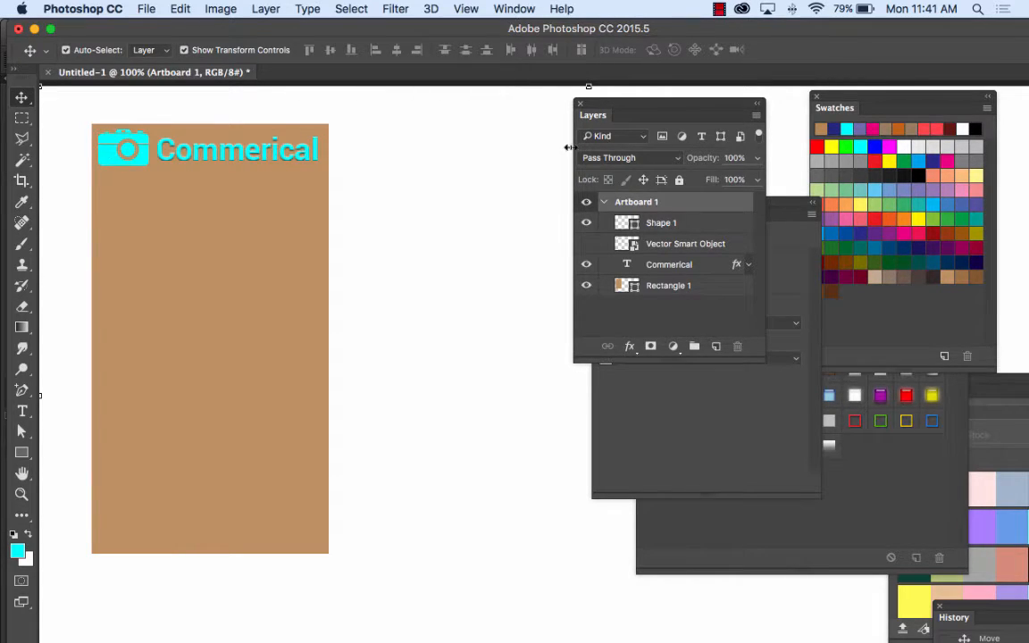
# Step: Enlarge the Layers panel, place it closer to the artwork, and expand the effects of the "Commerical" text layer
pyautogui.moveTo(765, 362); pyautogui.dragTo(830, 426)
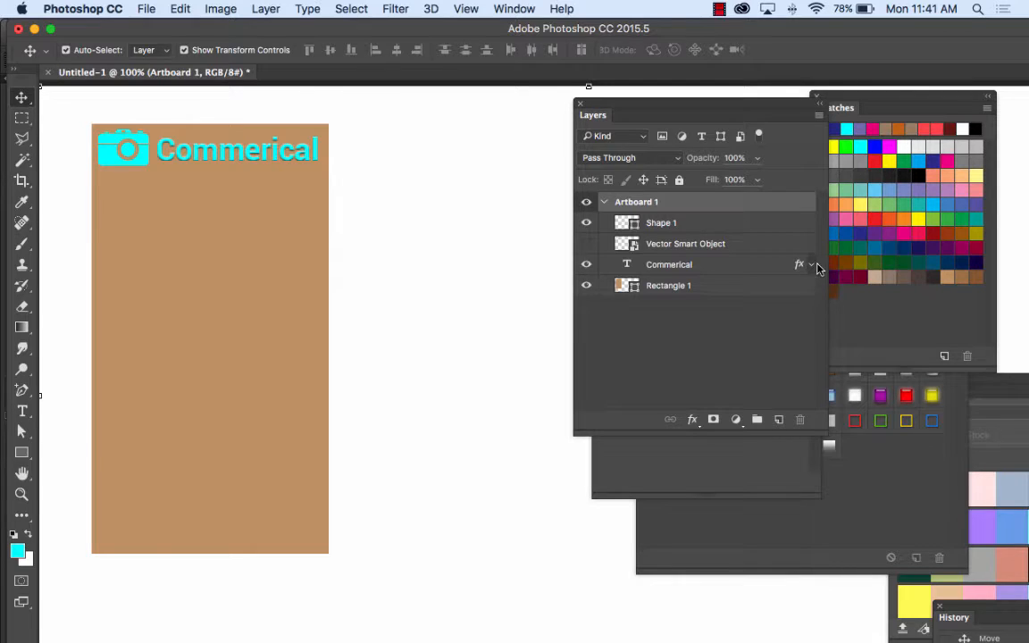
pyautogui.moveTo(651, 108); pyautogui.dragTo(491, 106)
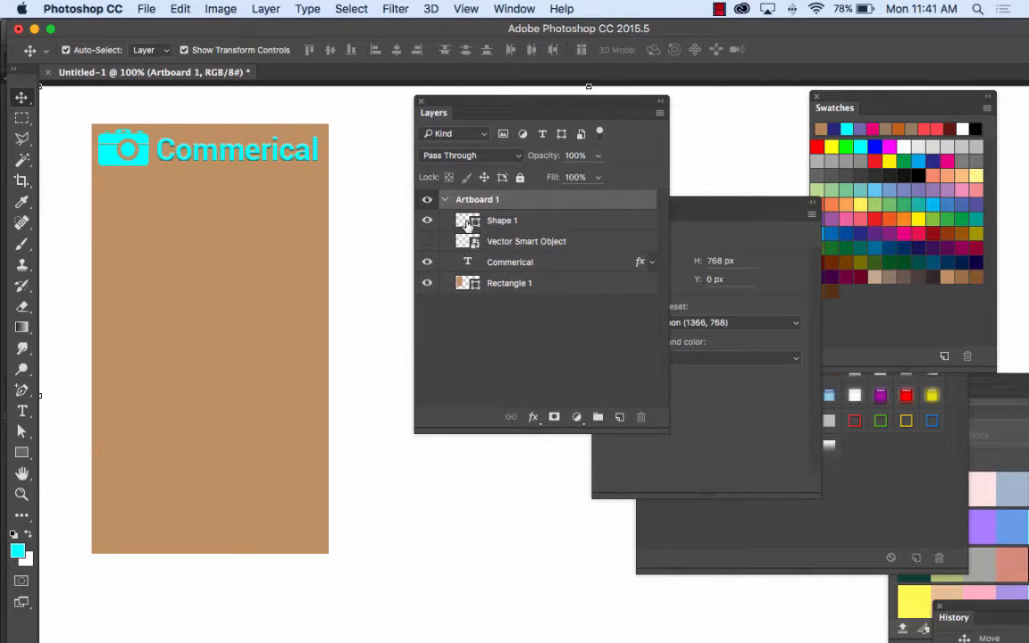
pyautogui.click(651, 265)
pyautogui.hotkey('shift', 'v')
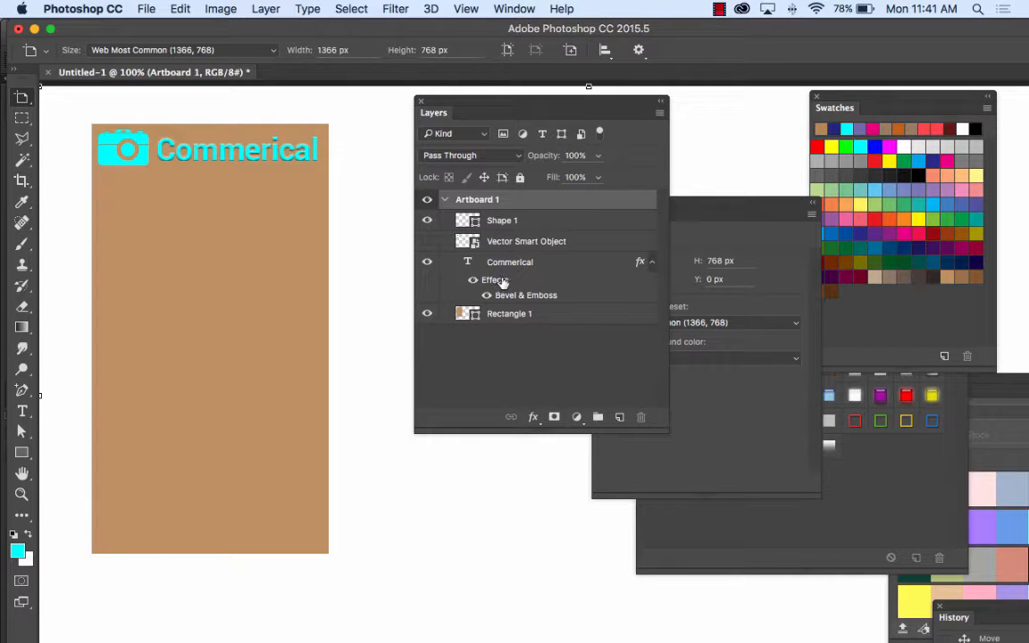
# Step: Copy the "Commerical" text layer's effects onto the Vector Smart Object layer, and undo the copy
pyautogui.click(498, 284)
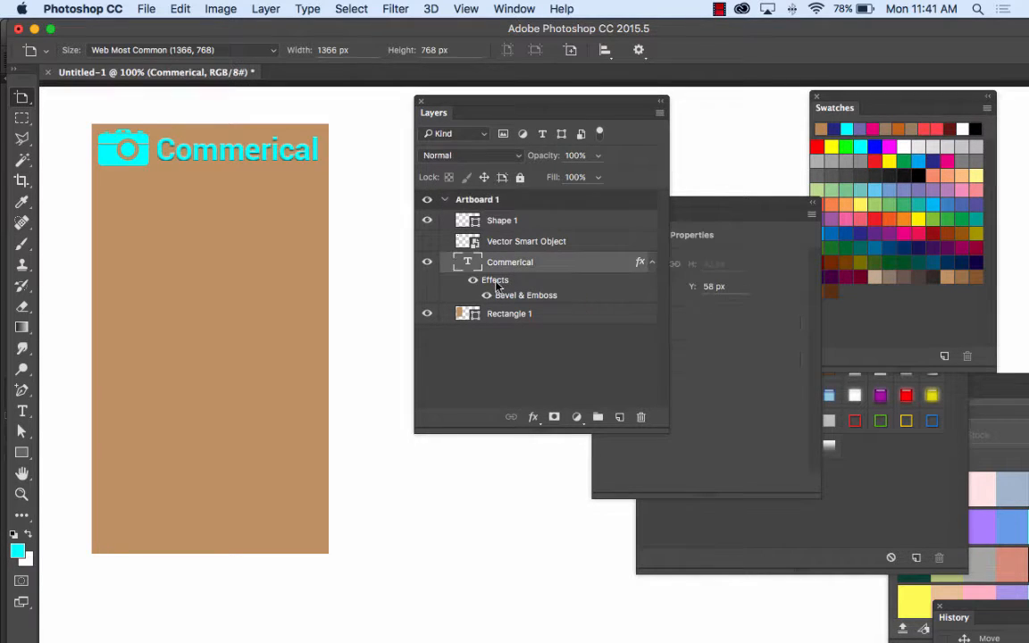
pyautogui.moveTo(498, 284); pyautogui.dragTo(507, 243)
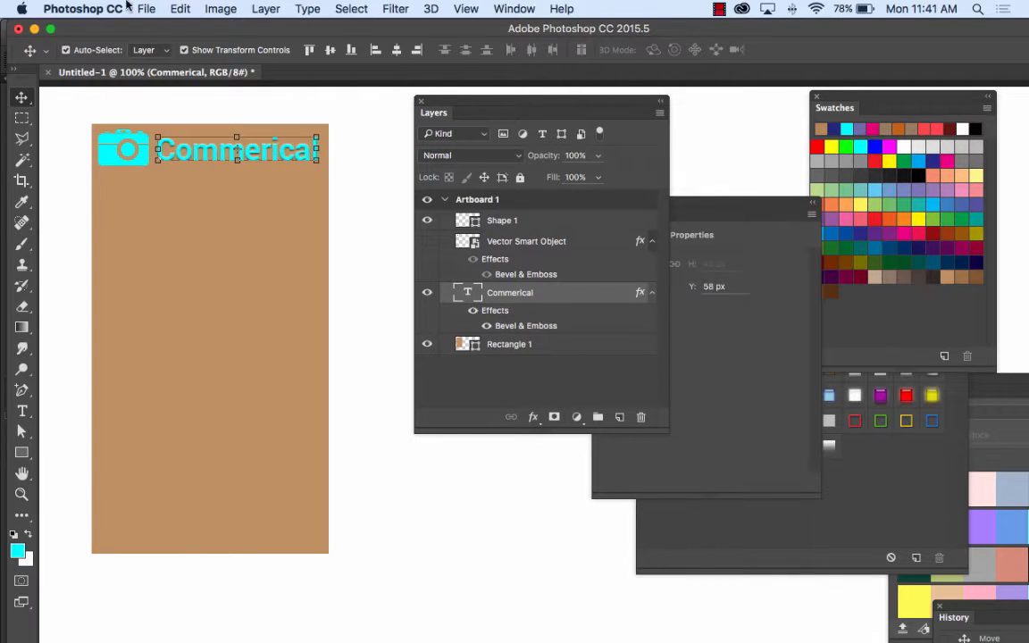
pyautogui.click(175, 8)
pyautogui.click(179, 23)
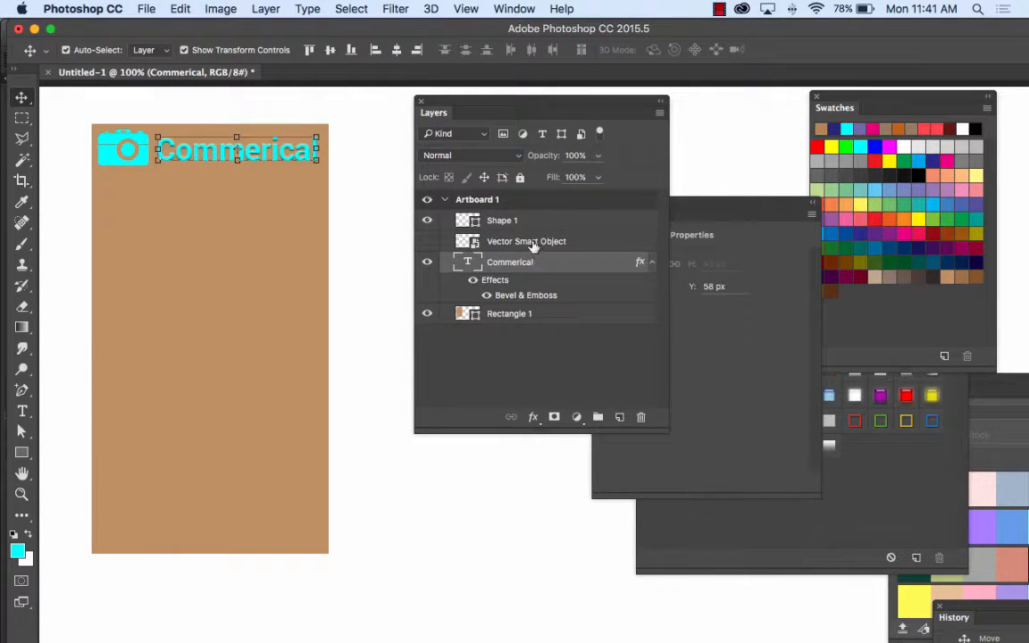
# Step: Delete the hidden Vector Smart Object layer, and collapse and re-expand the "Commerical" layer's effects list
pyautogui.moveTo(533, 246); pyautogui.dragTo(640, 416)
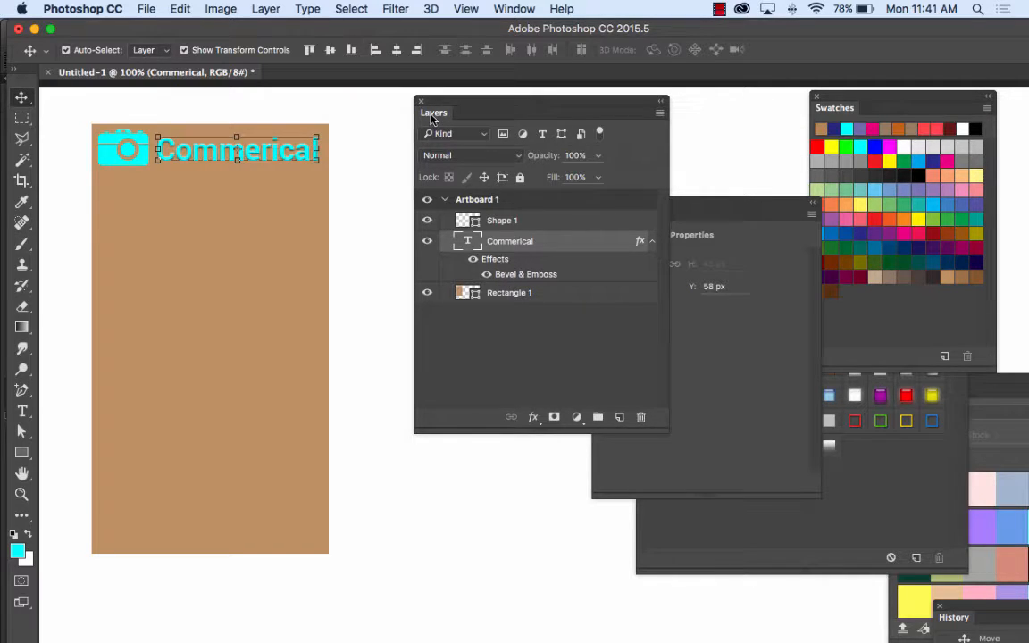
pyautogui.click(651, 240)
pyautogui.click(651, 240)
pyautogui.click(651, 241)
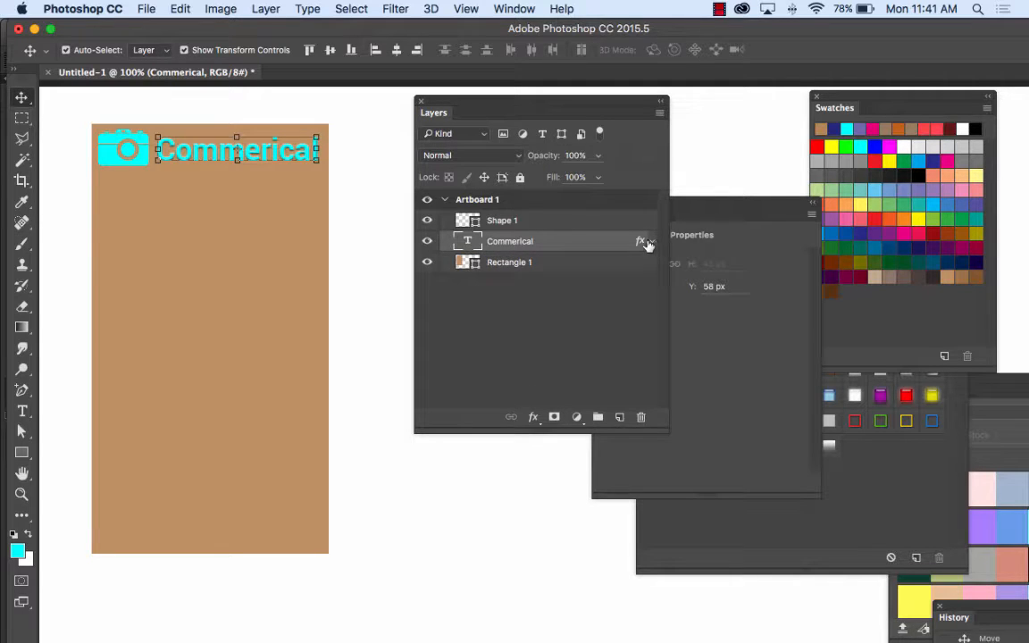
pyautogui.click(651, 241)
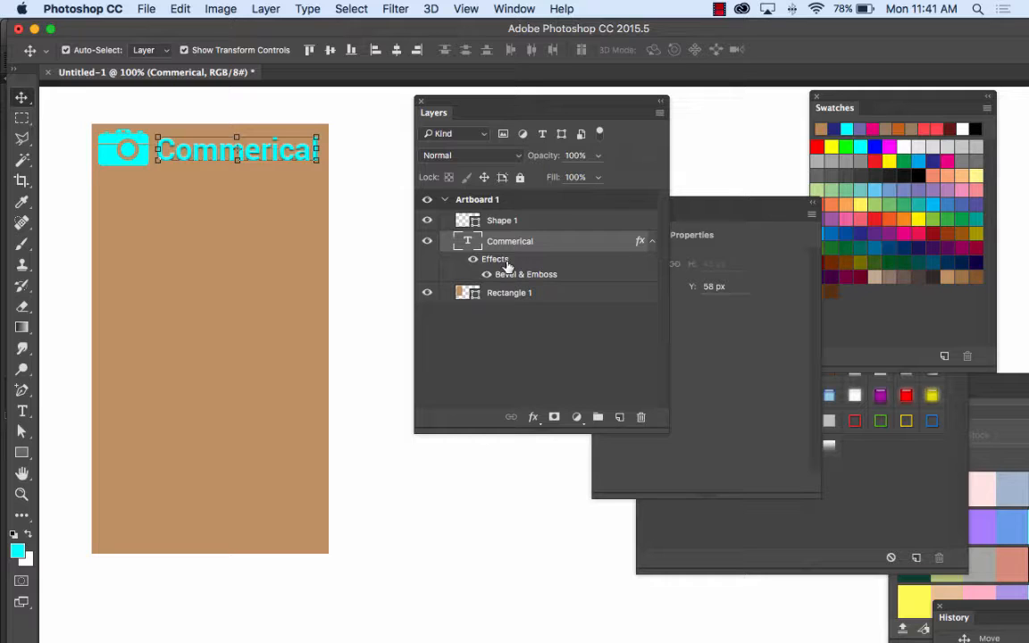
# Step: Copy the "Commerical" text layer's effects onto the camera's Shape 1 layer, and undo the copy
pyautogui.moveTo(506, 259); pyautogui.dragTo(505, 223)
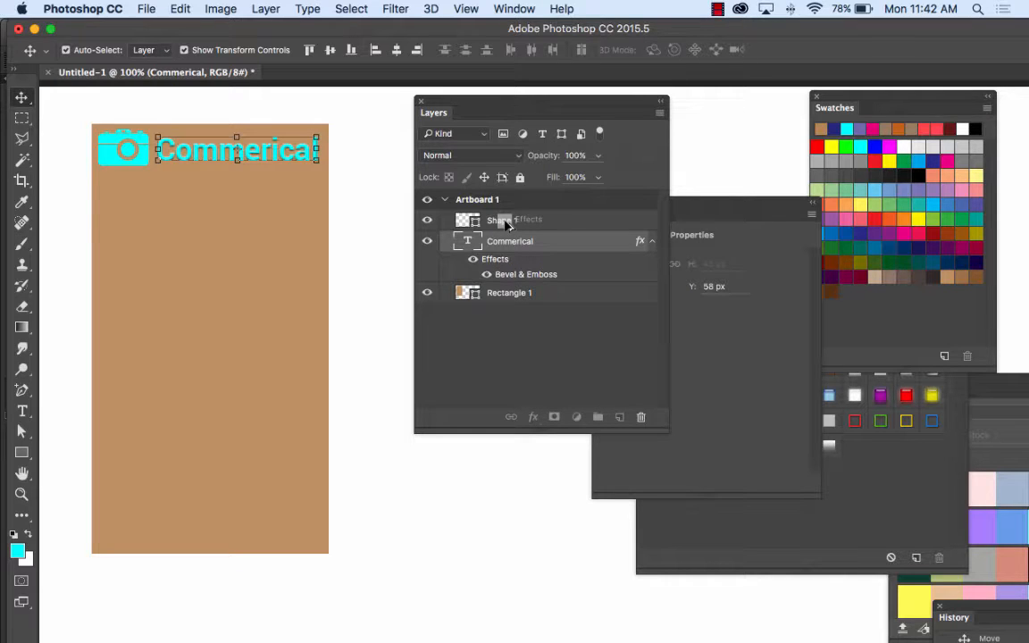
pyautogui.moveTo(506, 224); pyautogui.dragTo(506, 225)
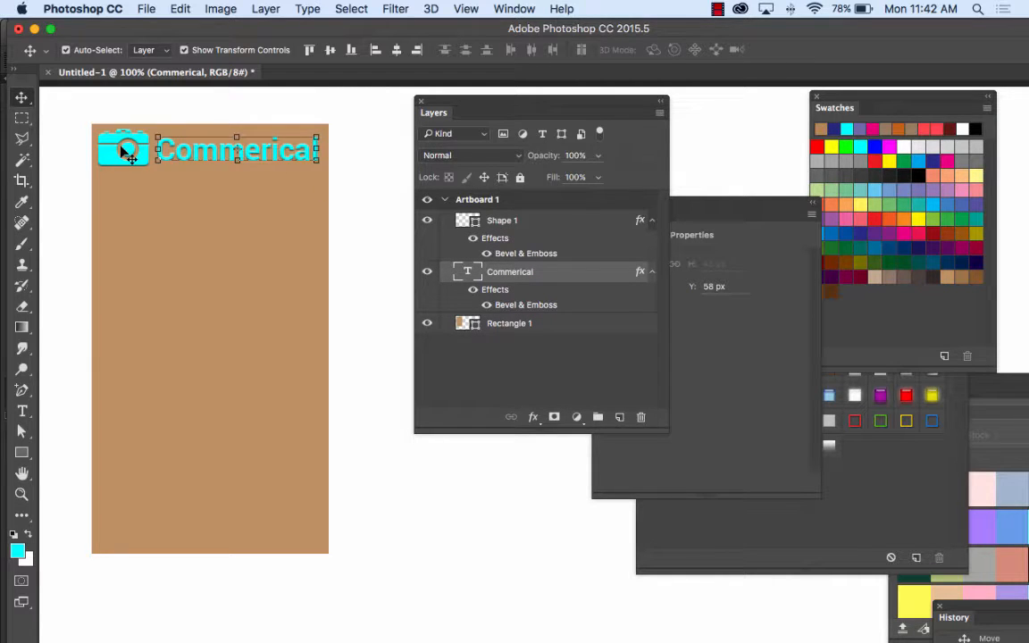
pyautogui.click(178, 6)
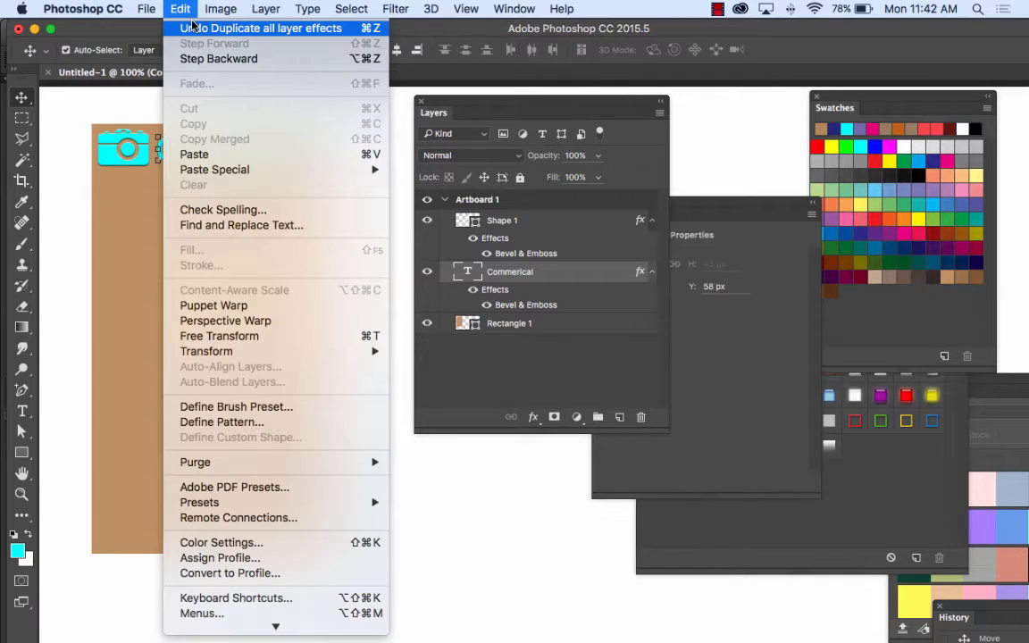
pyautogui.click(193, 24)
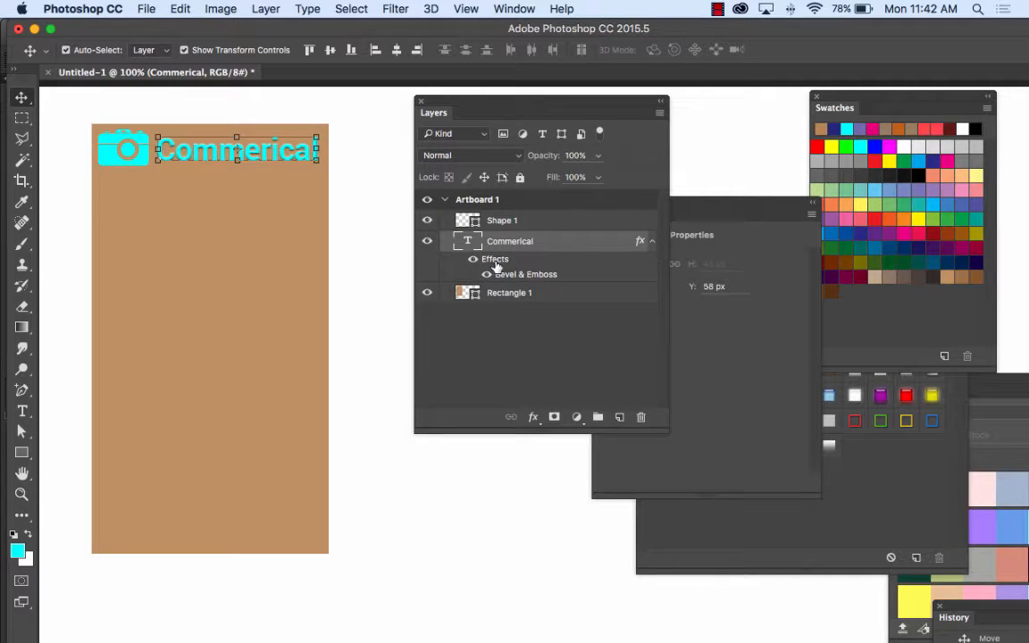
# Step: Duplicate the text layer's Bevel & Emboss effect onto the Shape 1 camera layer, and collapse both layers' effects lists
pyautogui.moveTo(490, 268); pyautogui.dragTo(500, 221)
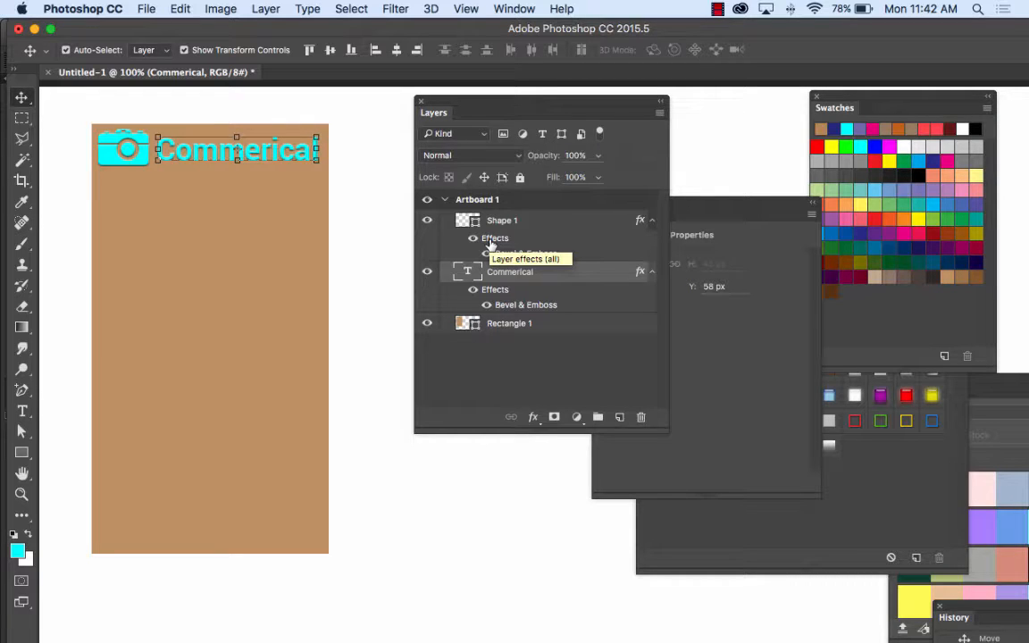
pyautogui.click(651, 220)
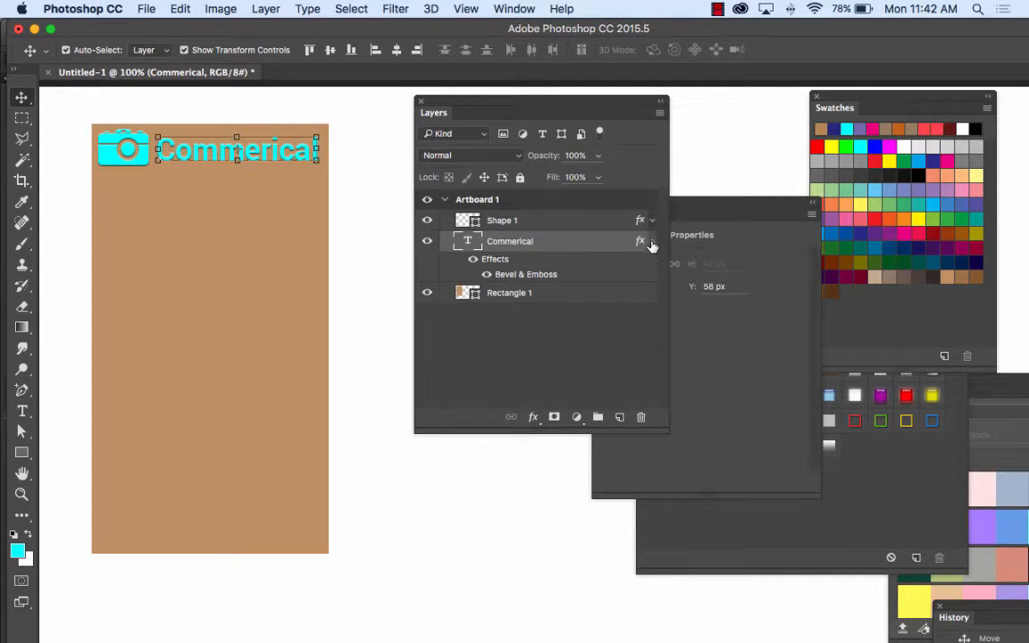
pyautogui.click(651, 243)
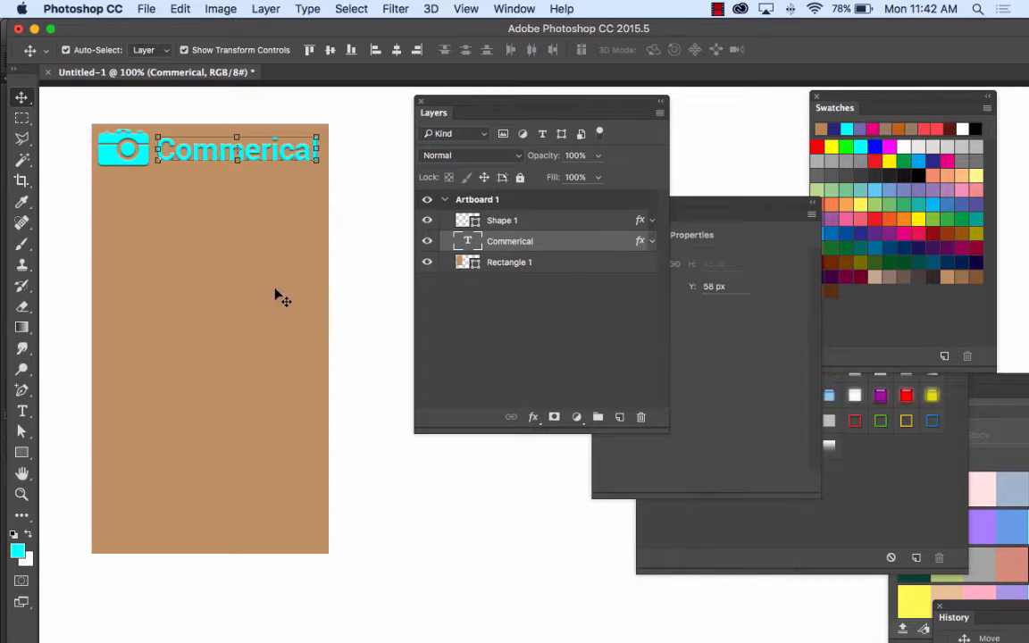
# Step: Draw a horizontal cyan line 1 px thick and about 294 px long across the rectangle below the camera and text, and deselect it
pyautogui.click(24, 454)
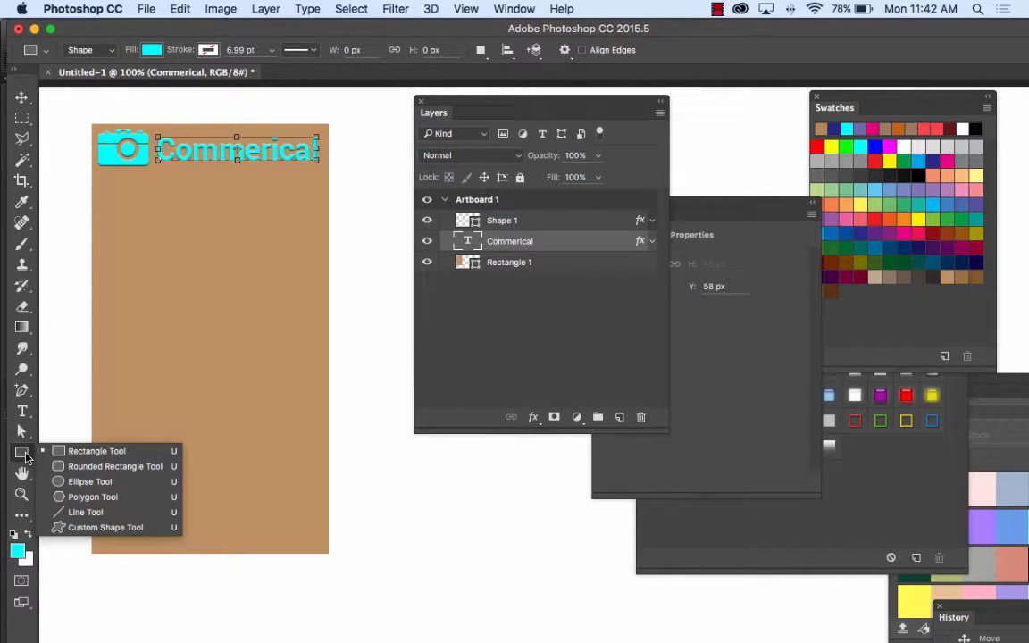
pyautogui.click(86, 512)
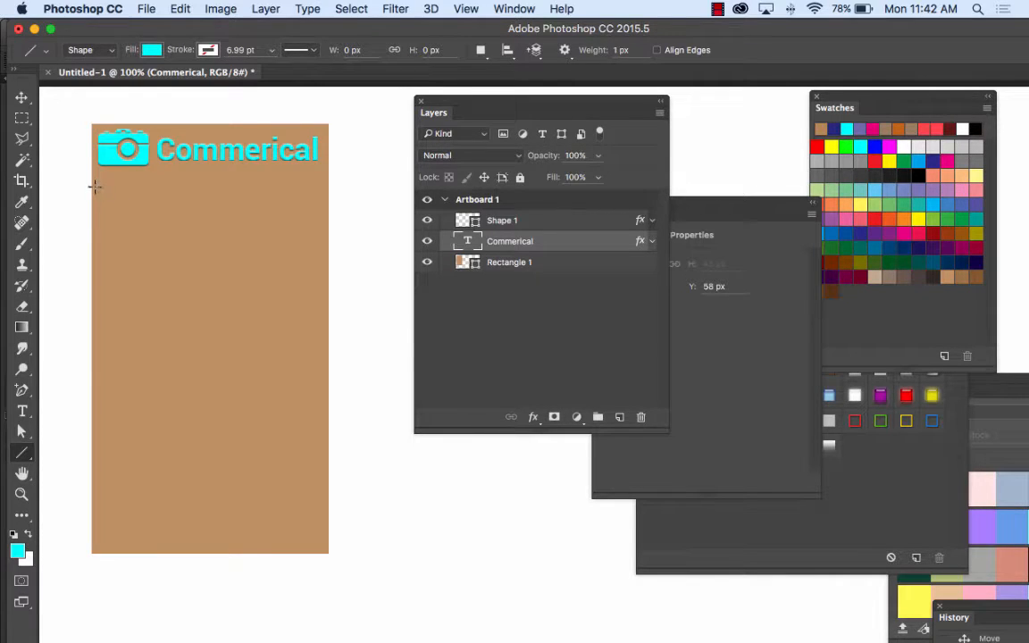
pyautogui.moveTo(91, 184); pyautogui.dragTo(328, 188)
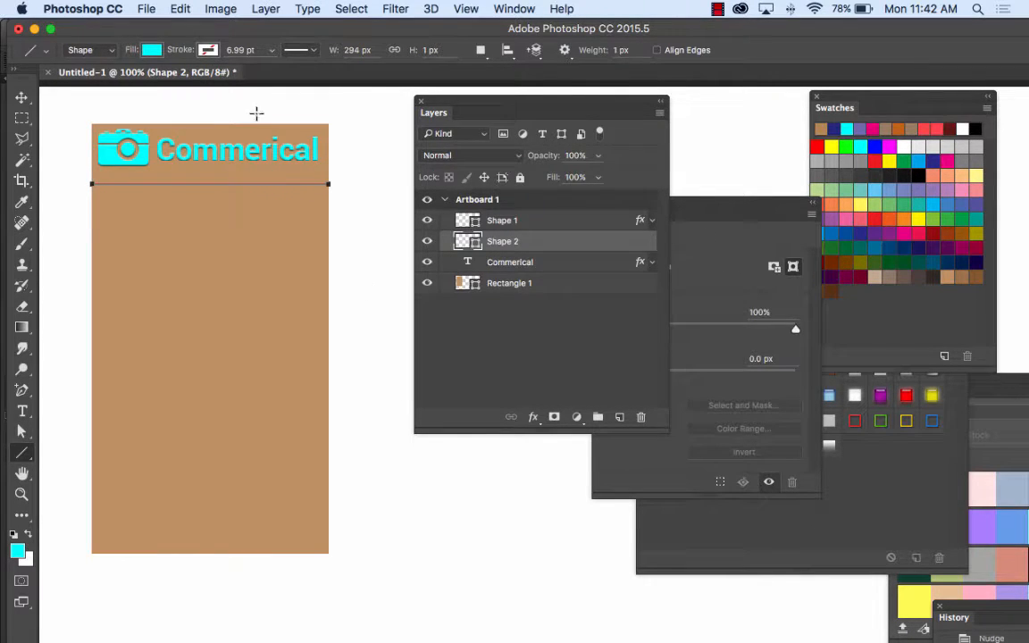
pyautogui.press('v')
pyautogui.click(359, 154)
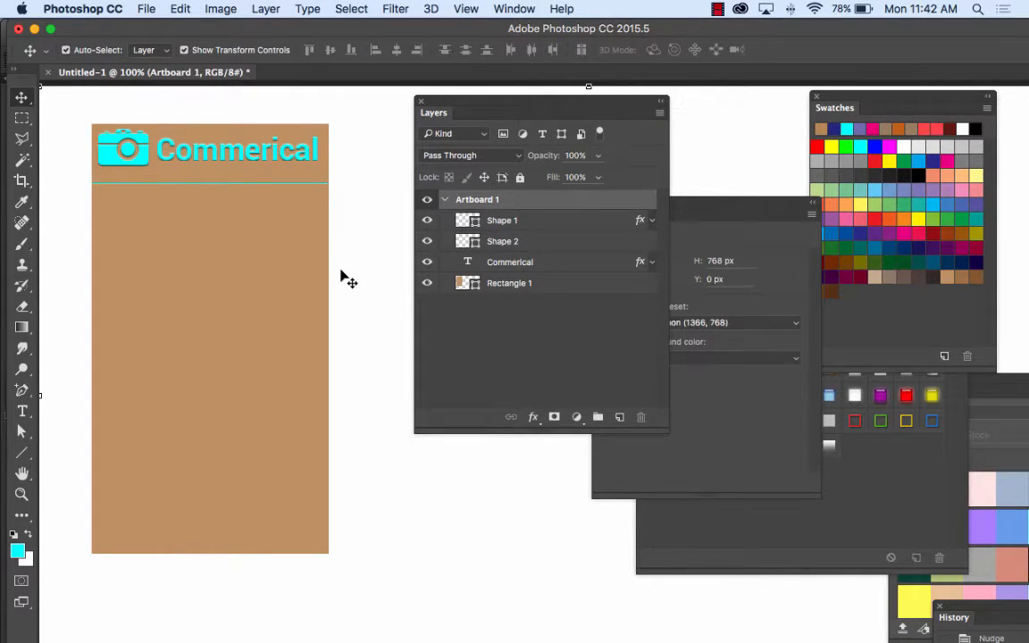
# Step: Select the "Commerical" text and camera icon together, nudge them down about 7 px towards the line, and deselect them
pyautogui.click(270, 158)
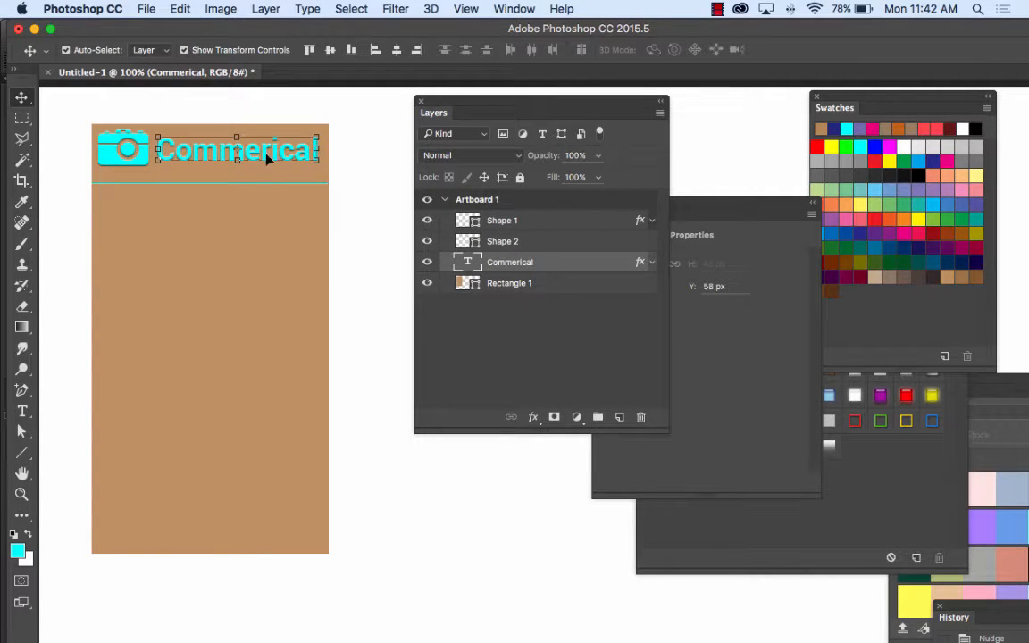
pyautogui.keyDown('shift'); pyautogui.click(135, 163); pyautogui.keyUp('shift')
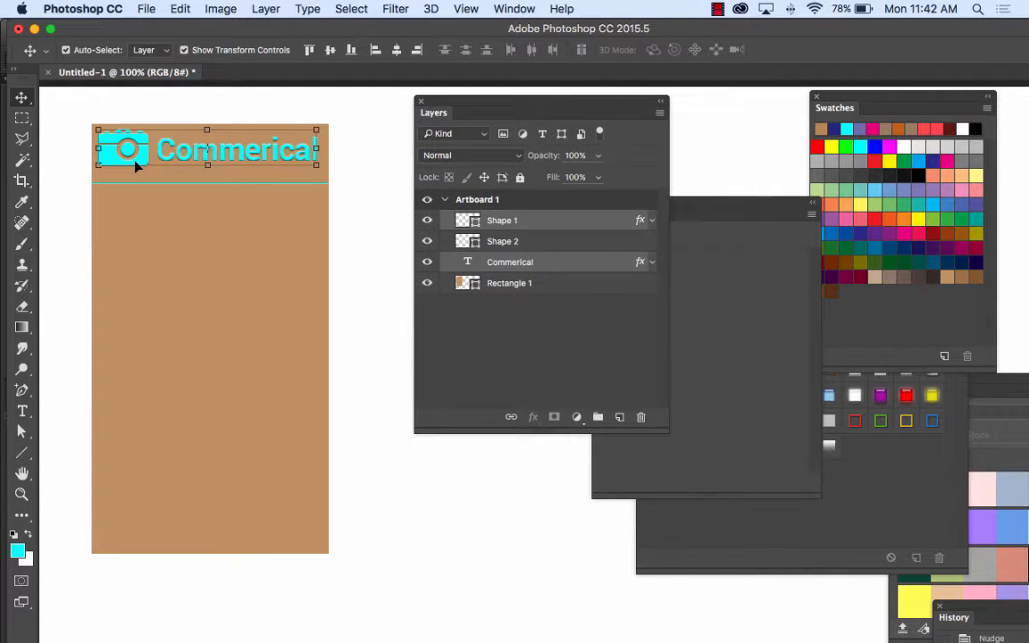
pyautogui.press('Down')
pyautogui.press('Down')
pyautogui.press('Down')
pyautogui.press('Down')
pyautogui.press('Down')
pyautogui.press('Down')
pyautogui.press('Down')
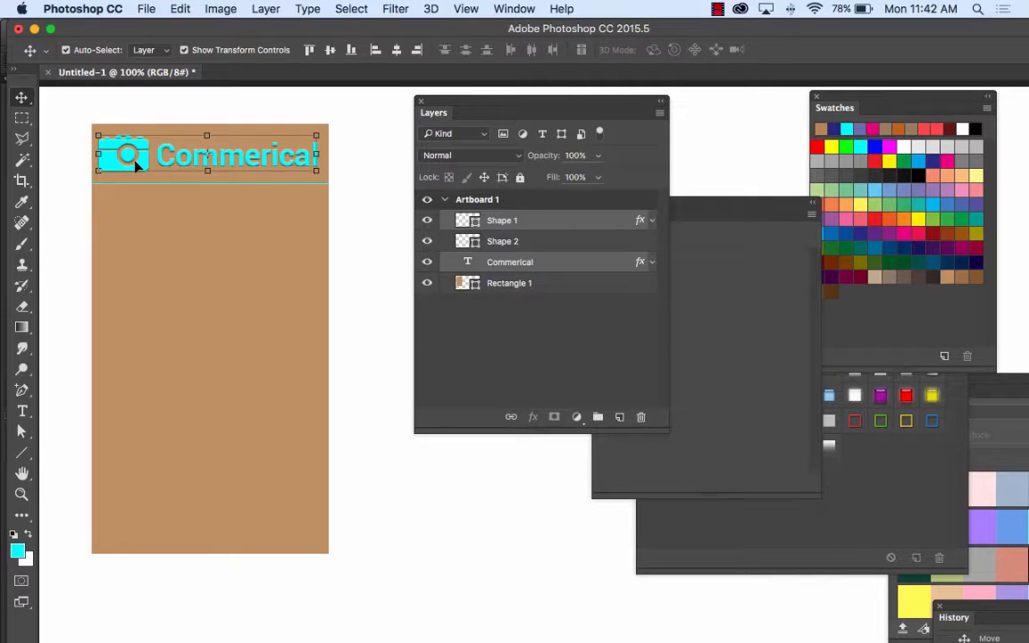
pyautogui.click(386, 169)
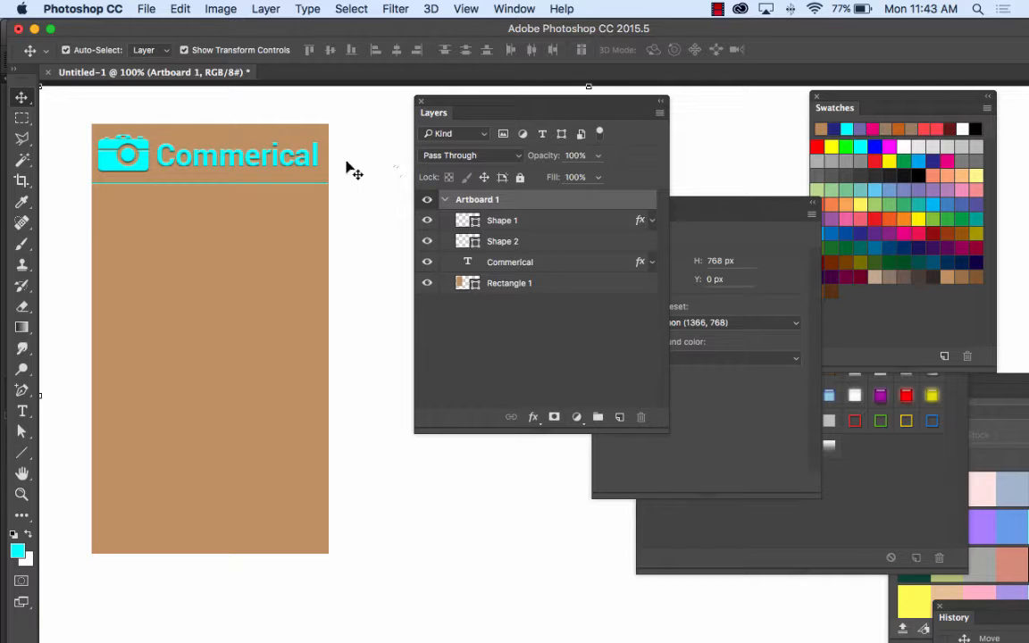
# Step: Duplicate the "Commerical" text below the line at Y 139 px, and replace the copy's wording with "Landscape"
pyautogui.click(275, 159)
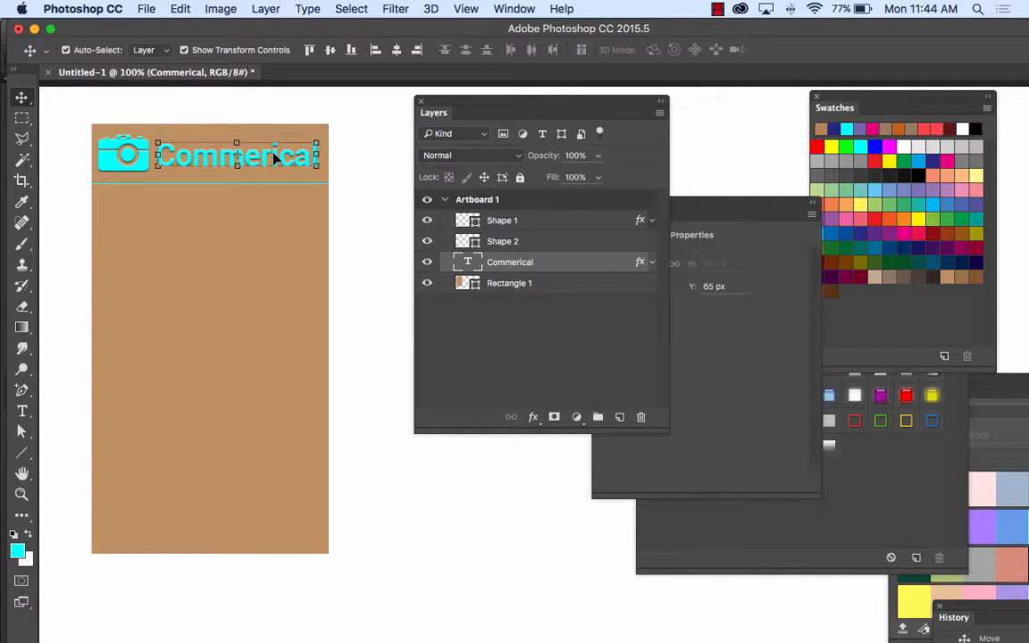
pyautogui.moveTo(275, 159); pyautogui.dragTo(275, 218)
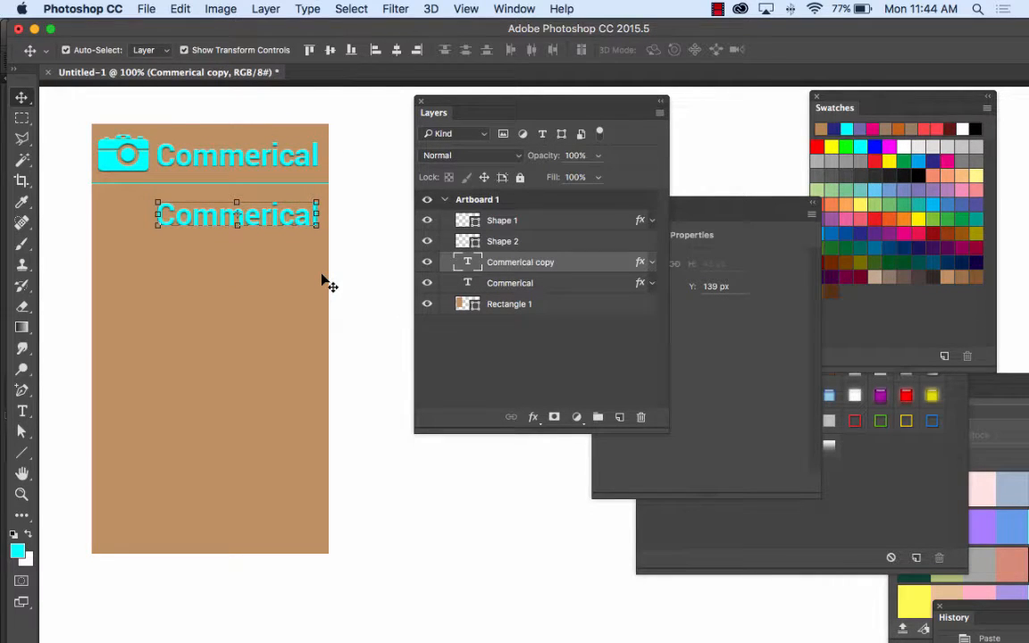
pyautogui.click(23, 411)
pyautogui.moveTo(318, 215); pyautogui.dragTo(135, 210)
pyautogui.write('Land')
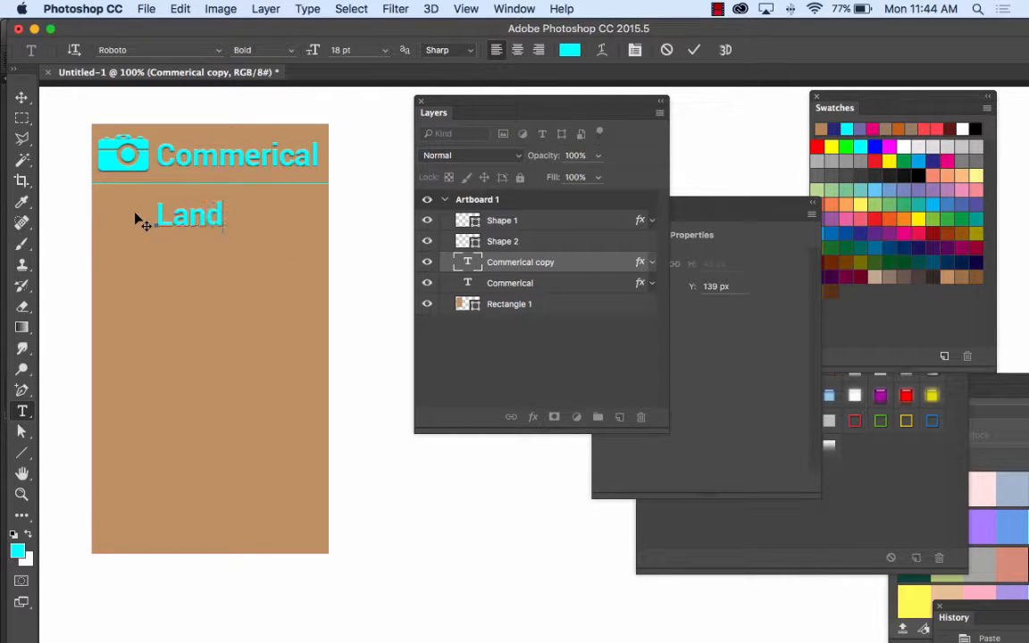
pyautogui.write('scape')
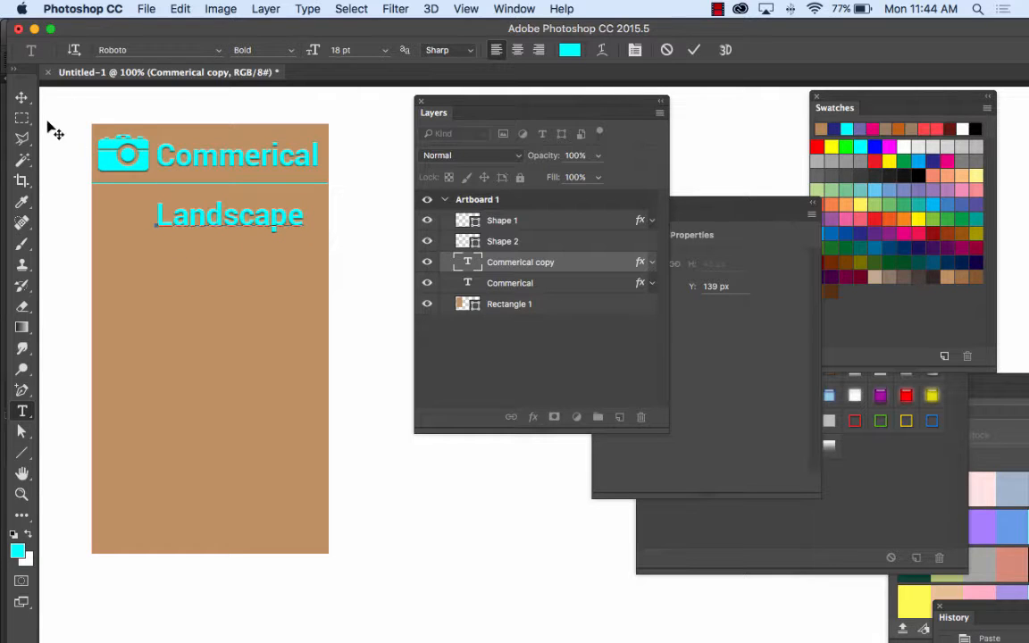
pyautogui.click(21, 97)
pyautogui.click(386, 216)
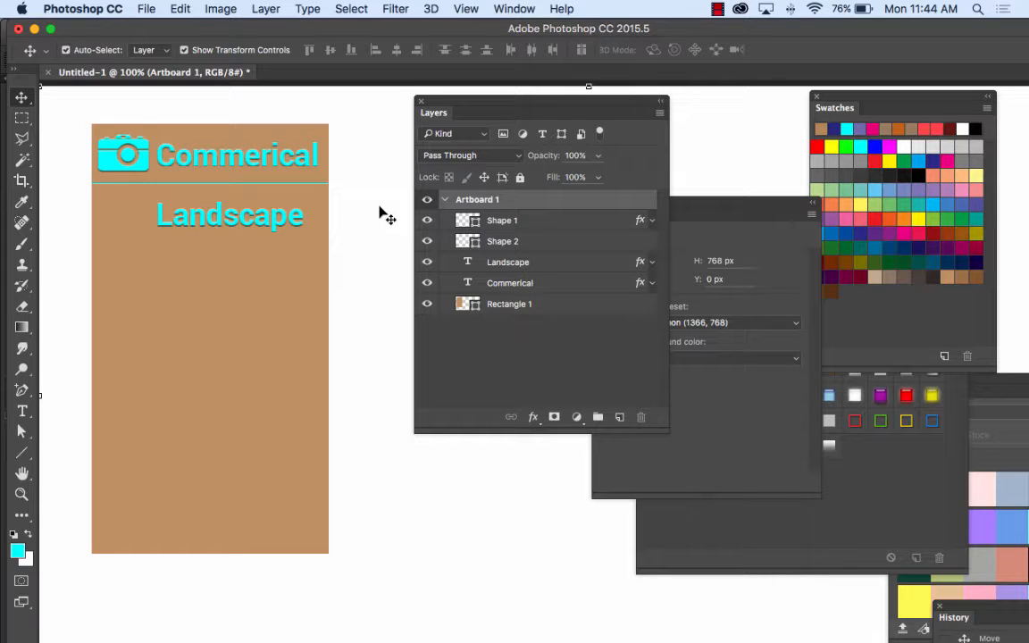
# Step: Switch to Firefox and search the Noun Project for "landscape" icons, replacing the earlier camera query
pyautogui.moveTo(367, 621)
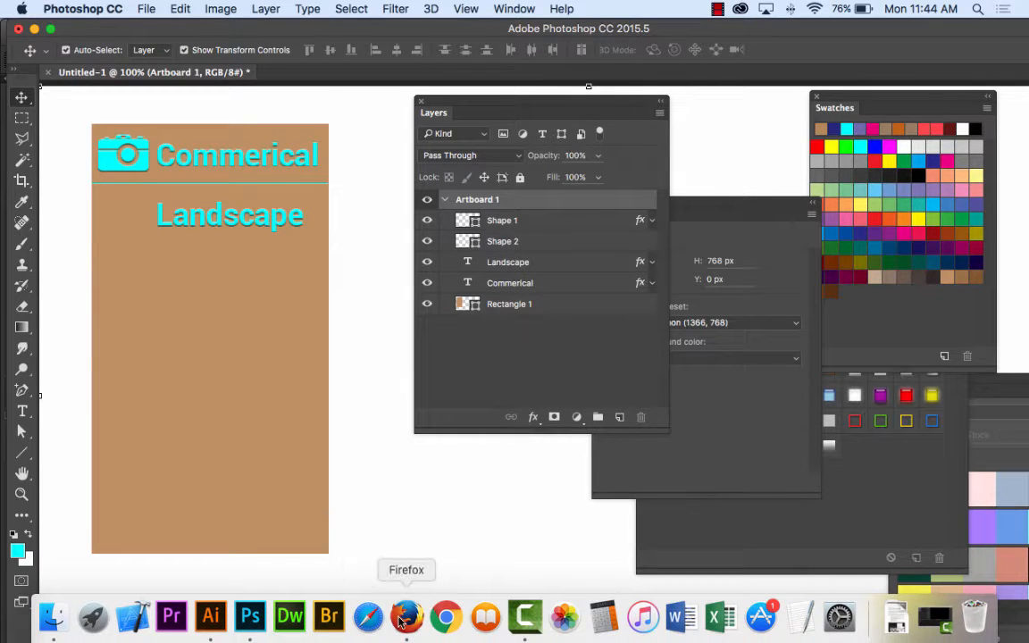
pyautogui.click(404, 618)
pyautogui.scroll(5, 420, 272)
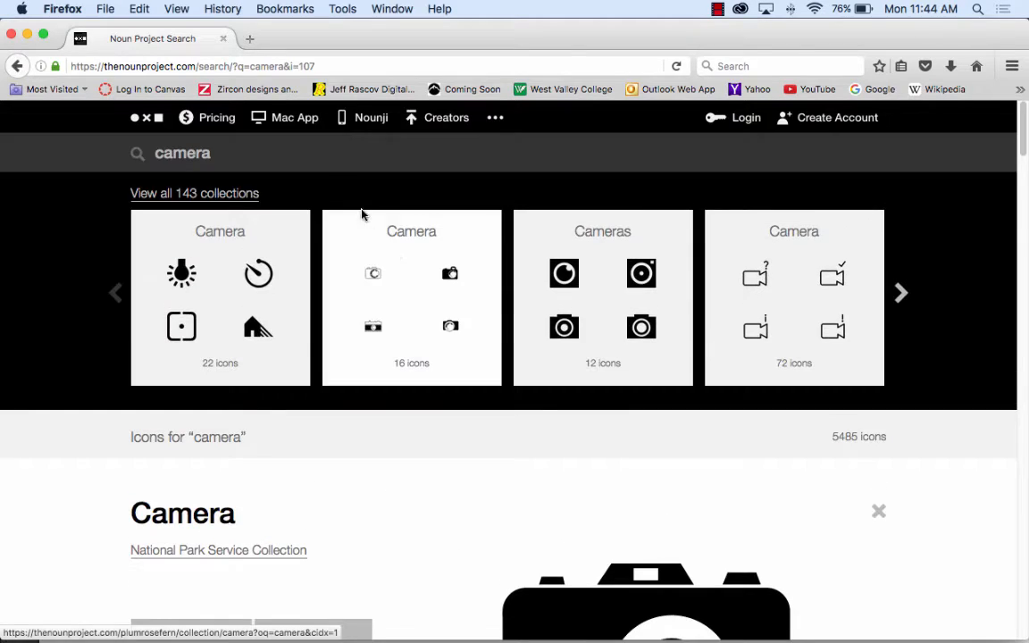
pyautogui.moveTo(281, 152); pyautogui.dragTo(87, 144)
pyautogui.write('landscape')
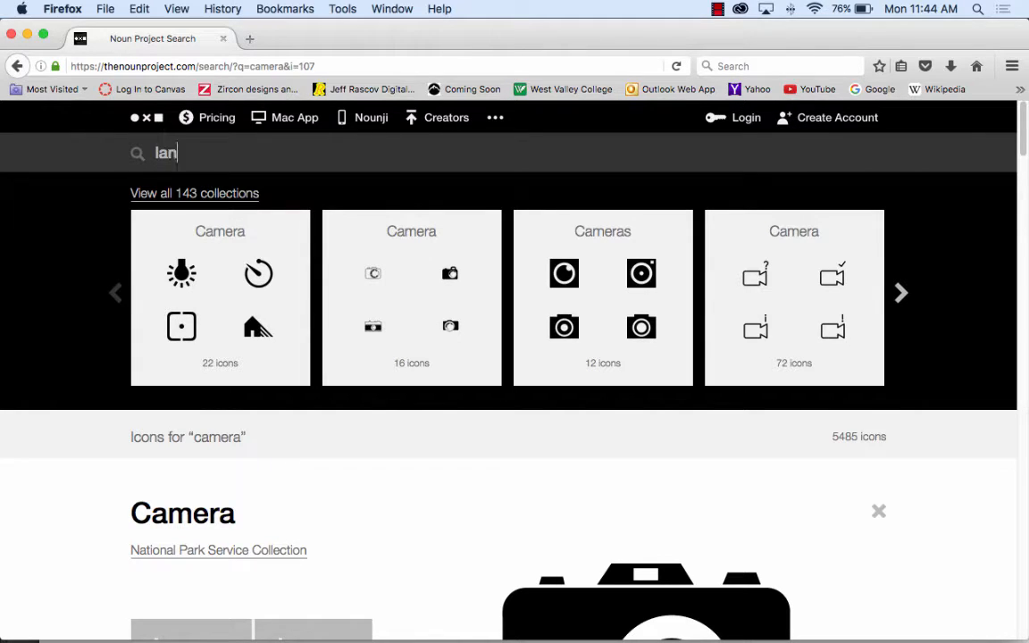
pyautogui.press('Return')
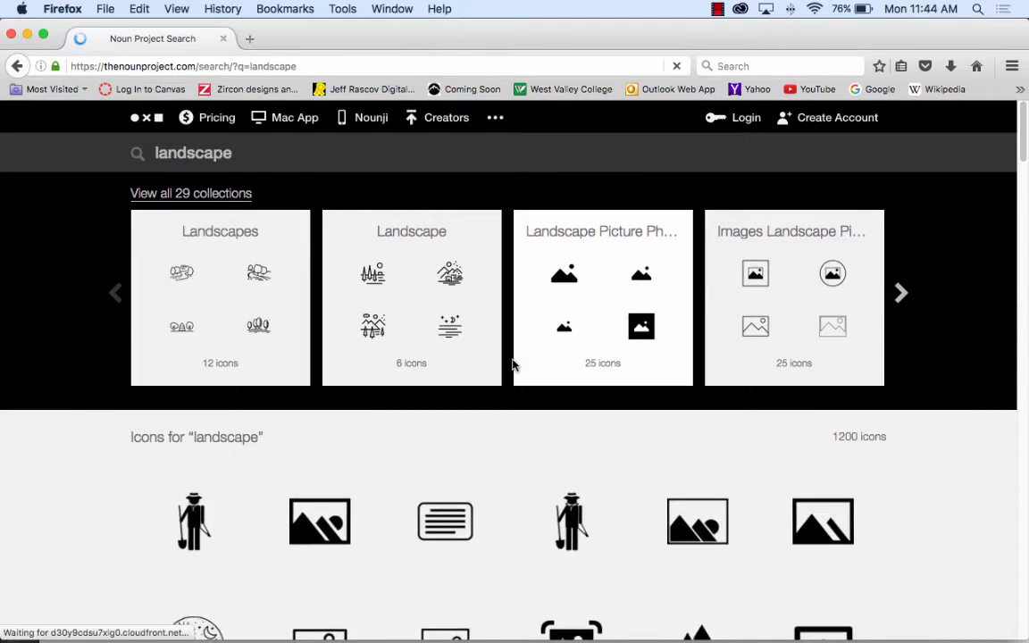
# Step: Look through the landscape search results for a simple solid icon suited to the "Landscape" menu entry
pyautogui.scroll(-3, 686, 408)
pyautogui.scroll(-3, 742, 478)
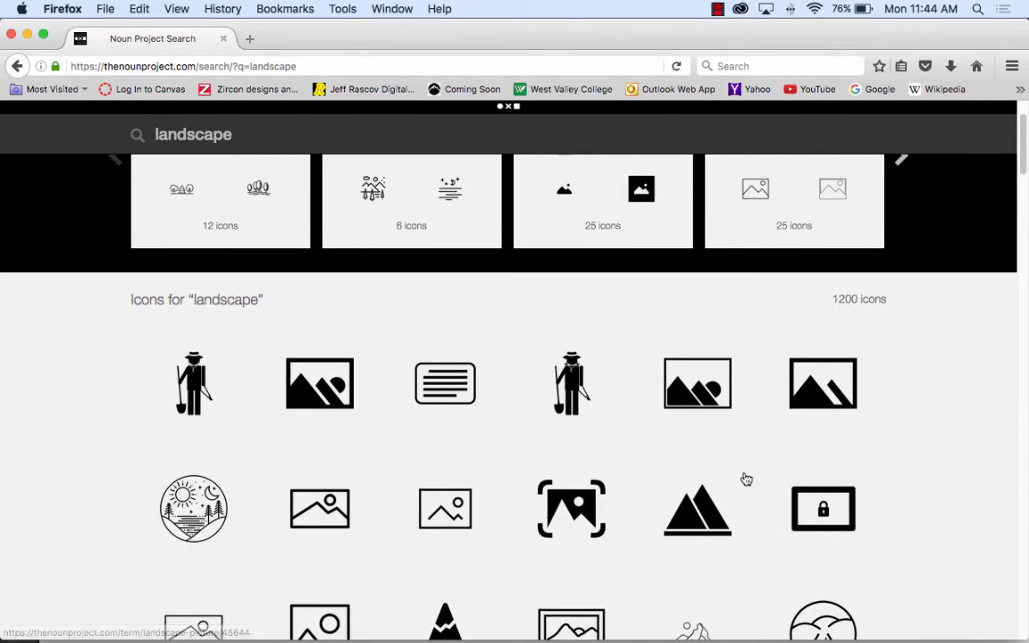
pyautogui.scroll(-10, 744, 481)
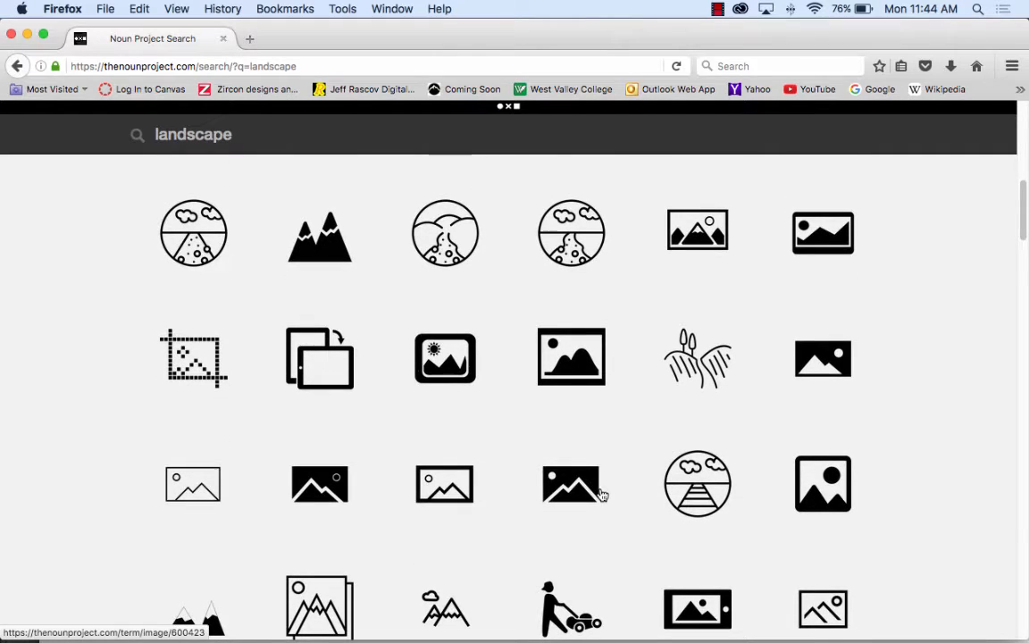
pyautogui.scroll(-1, 511, 435)
pyautogui.scroll(-6, 512, 435)
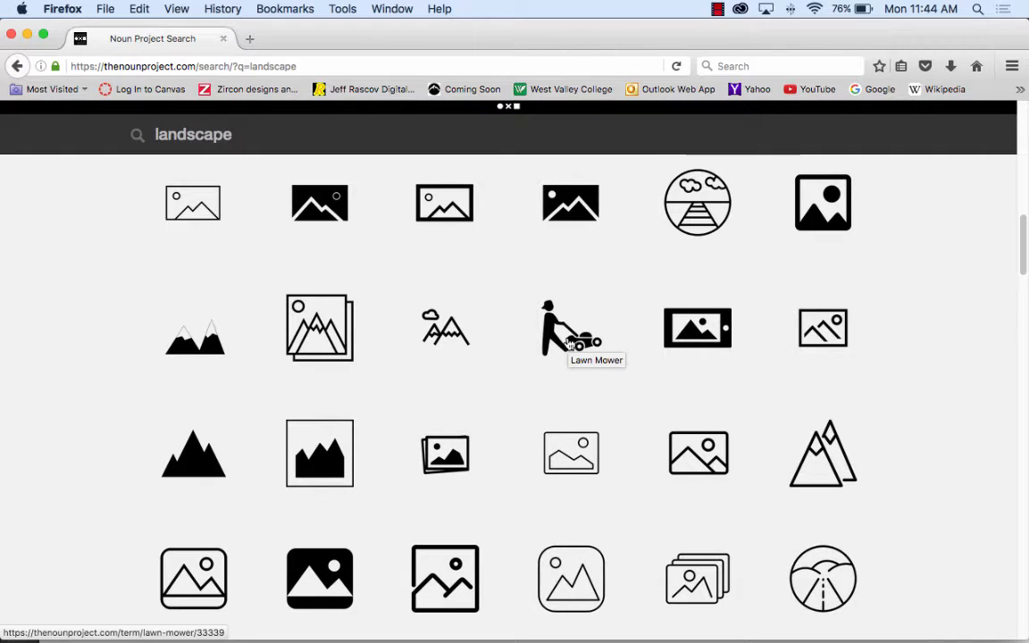
pyautogui.scroll(-15, 486, 411)
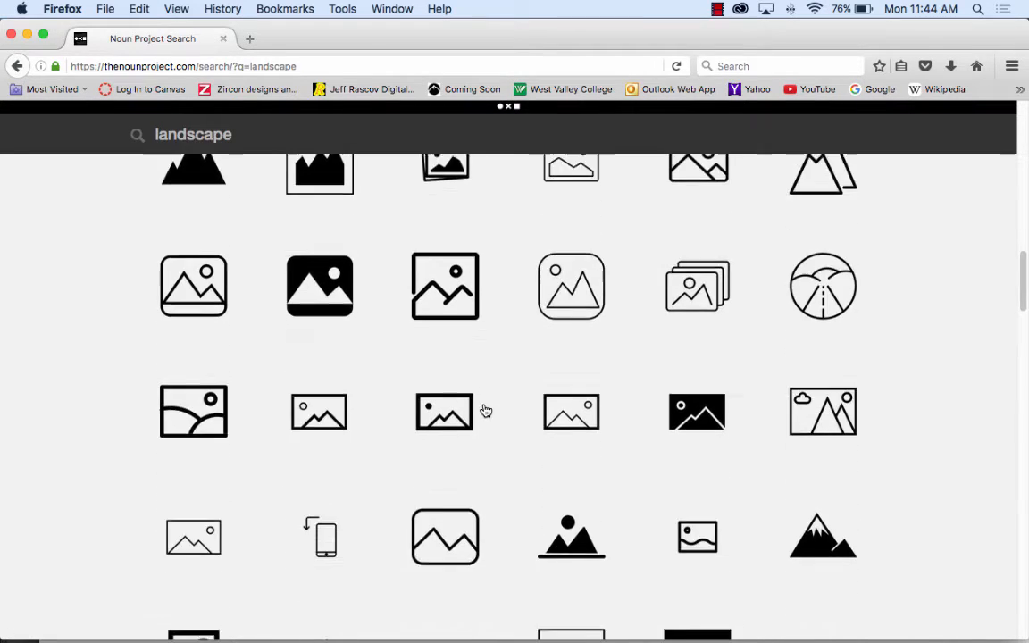
pyautogui.scroll(-5, 486, 410)
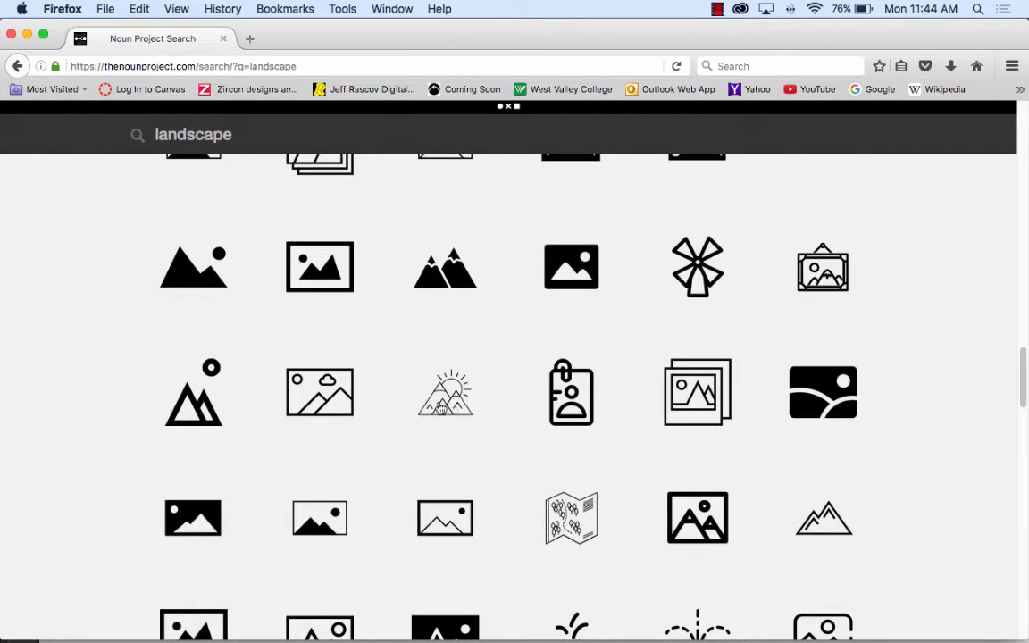
pyautogui.scroll(-8, 523, 395)
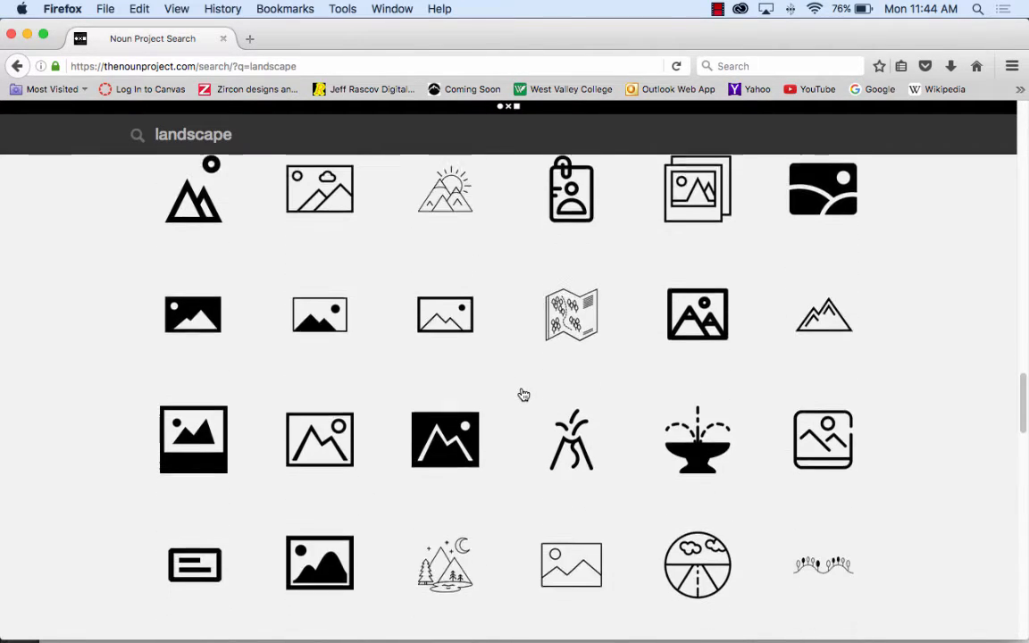
pyautogui.scroll(-7, 523, 394)
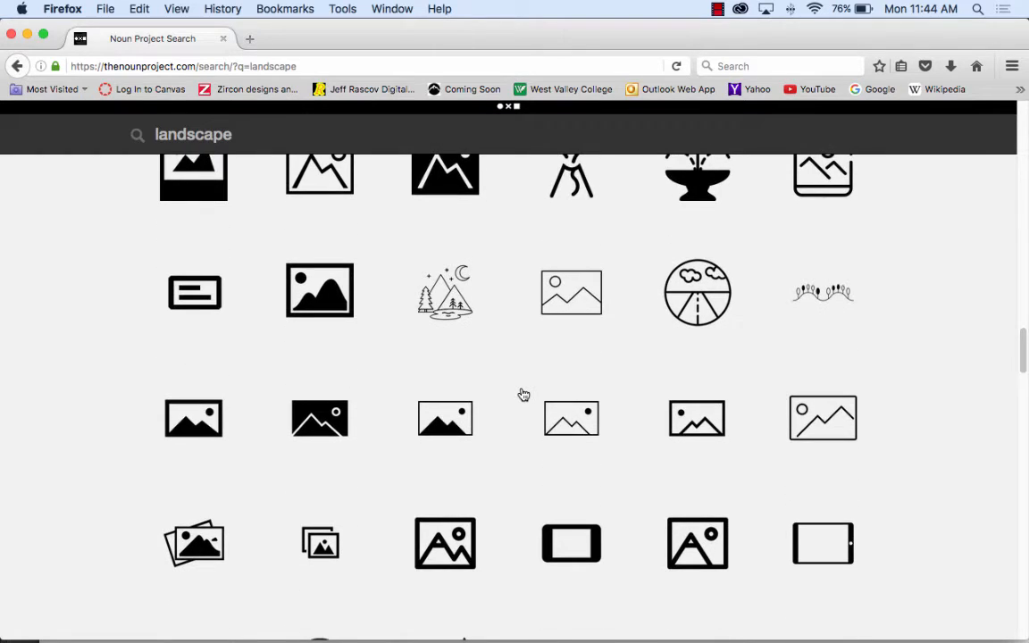
pyautogui.scroll(-6, 523, 395)
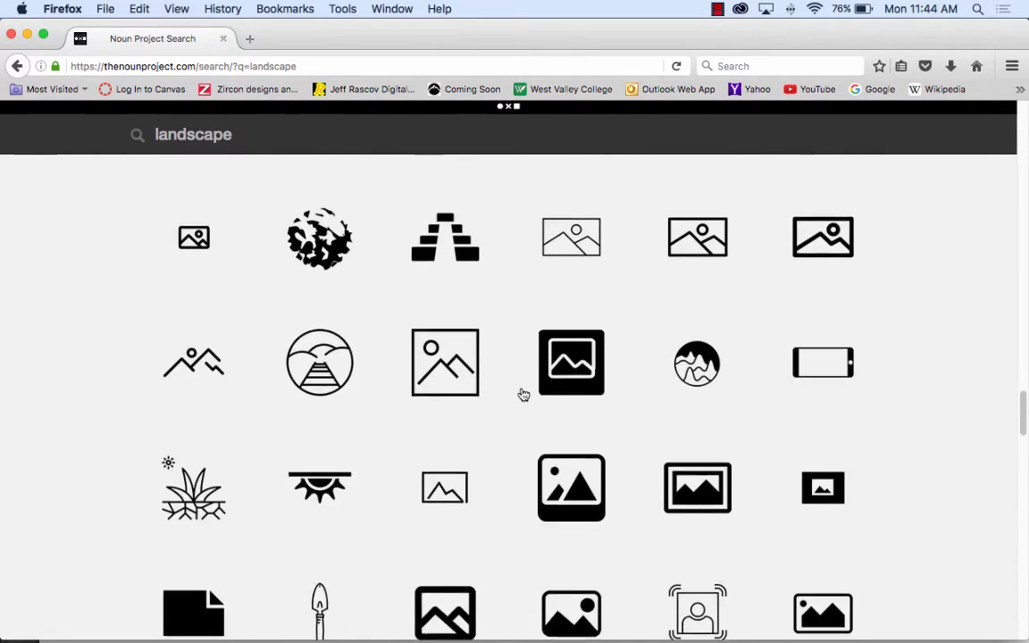
pyautogui.scroll(-5, 523, 395)
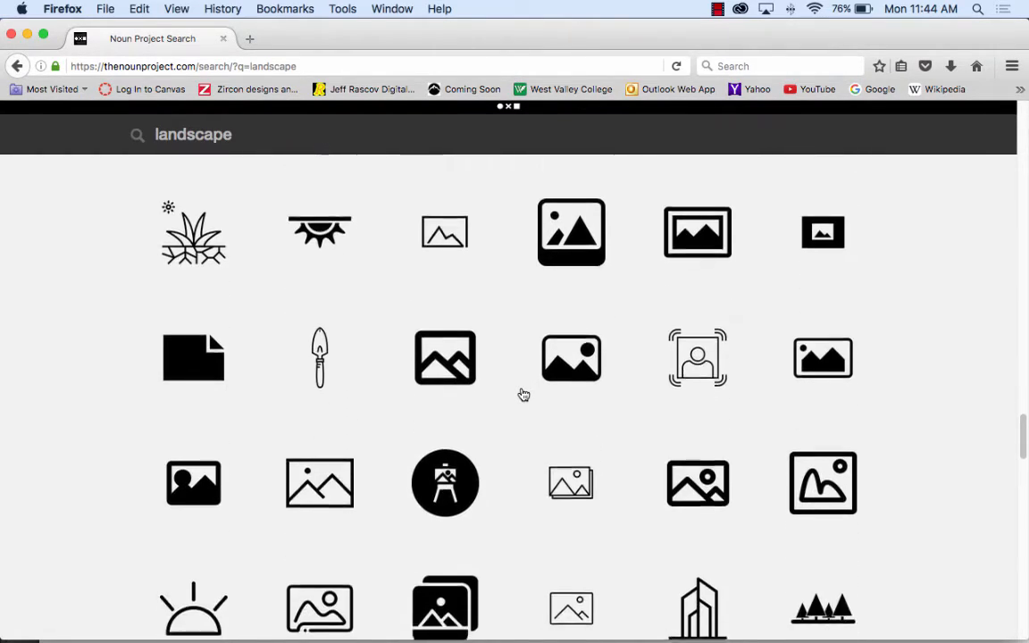
pyautogui.scroll(-7, 524, 395)
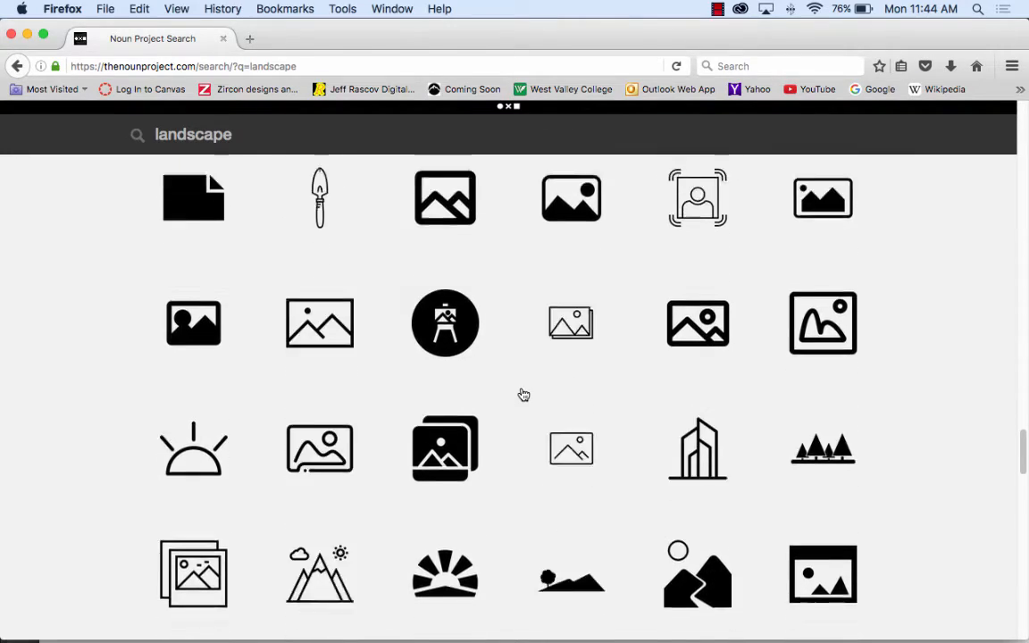
pyautogui.scroll(20, 523, 395)
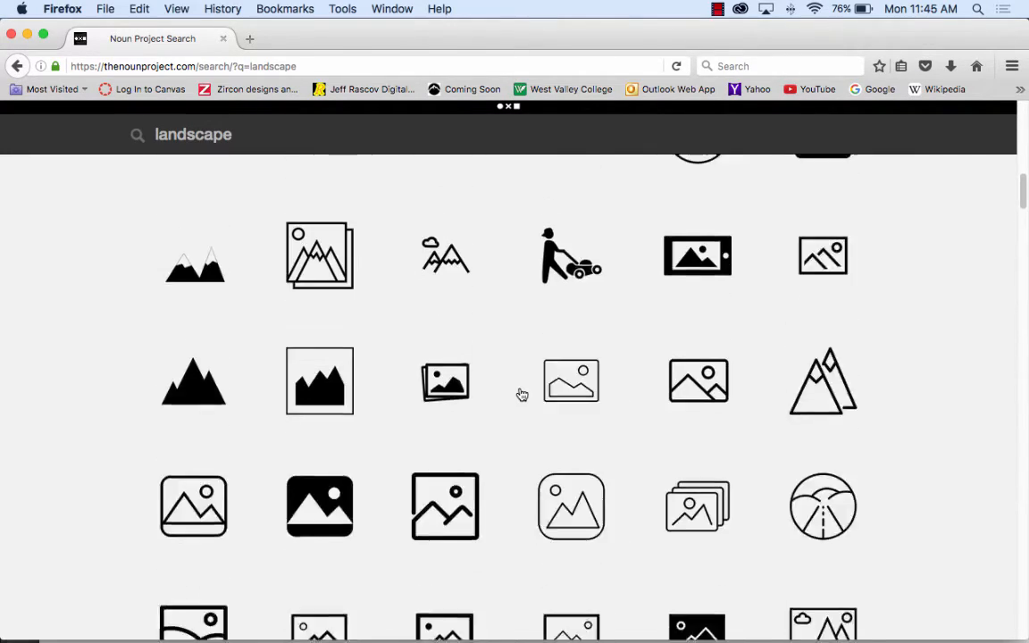
pyautogui.scroll(-7, 523, 395)
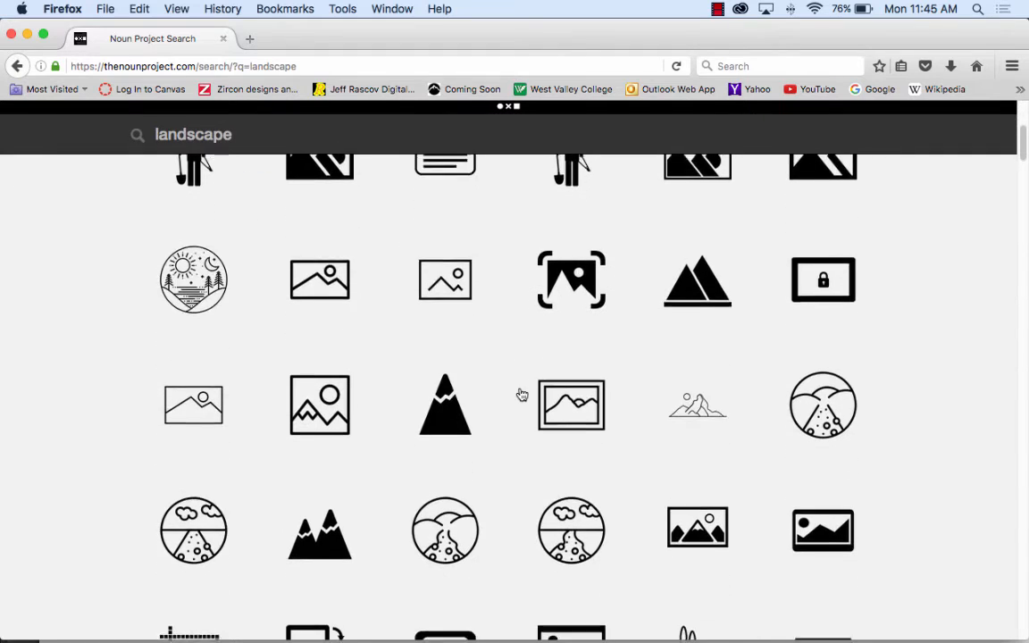
# Step: Open the solid two-mountain "Photography Landscape" icon and capture a screenshot of just its large preview
pyautogui.click(705, 277)
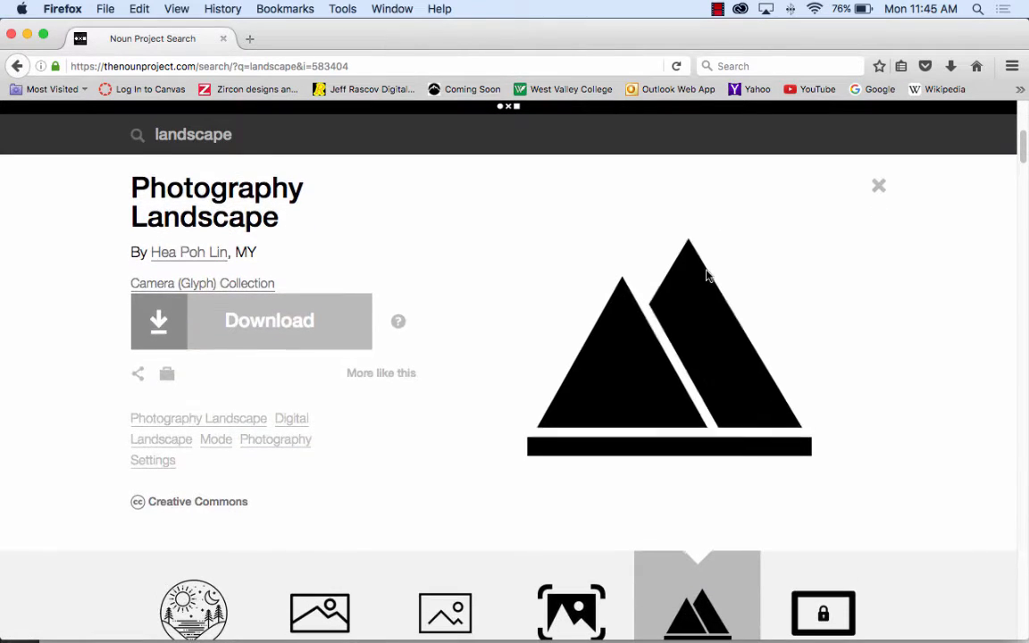
pyautogui.press('super+shift+4')
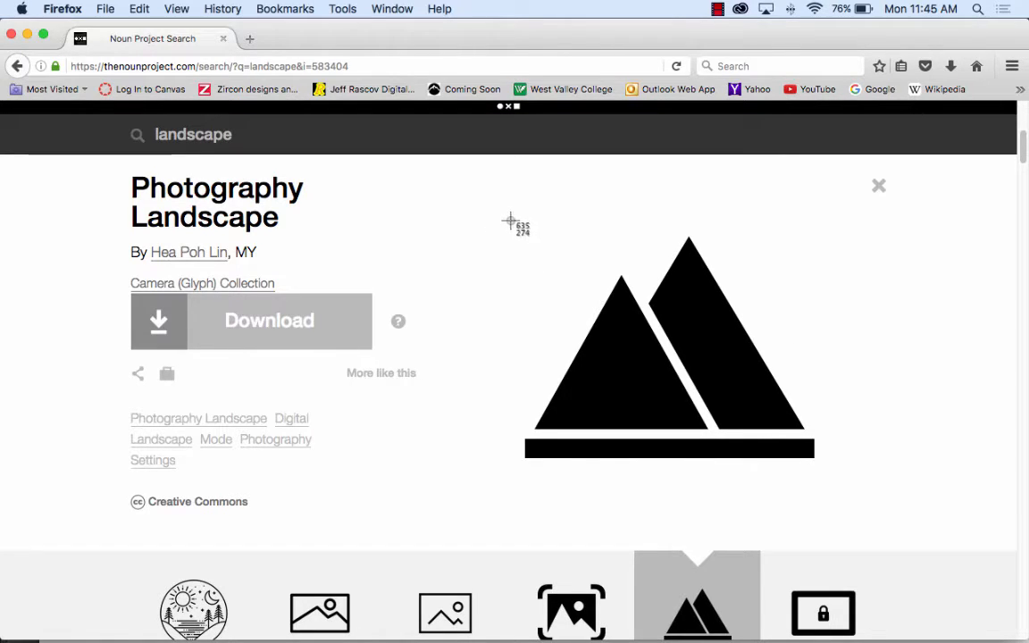
pyautogui.moveTo(509, 223)
pyautogui.mouseDown()
pyautogui.moveTo(723, 453)
pyautogui.moveTo(825, 474)
pyautogui.mouseUp()
# Step: Switch to Illustrator and delete all the camera artwork from the Vector Smart Object.ai document
pyautogui.moveTo(483, 630)
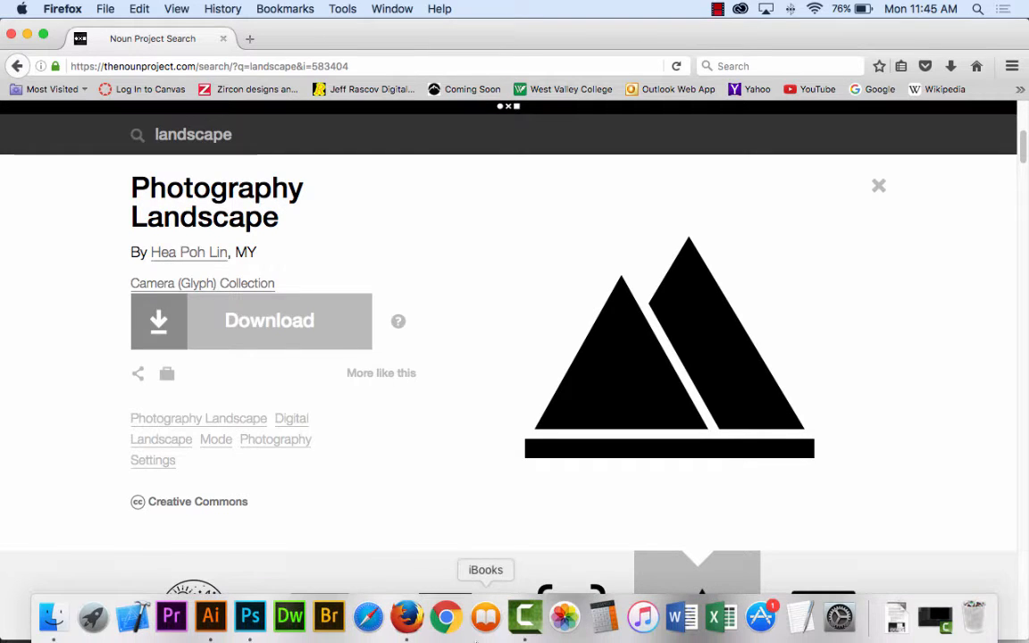
pyautogui.click(212, 617)
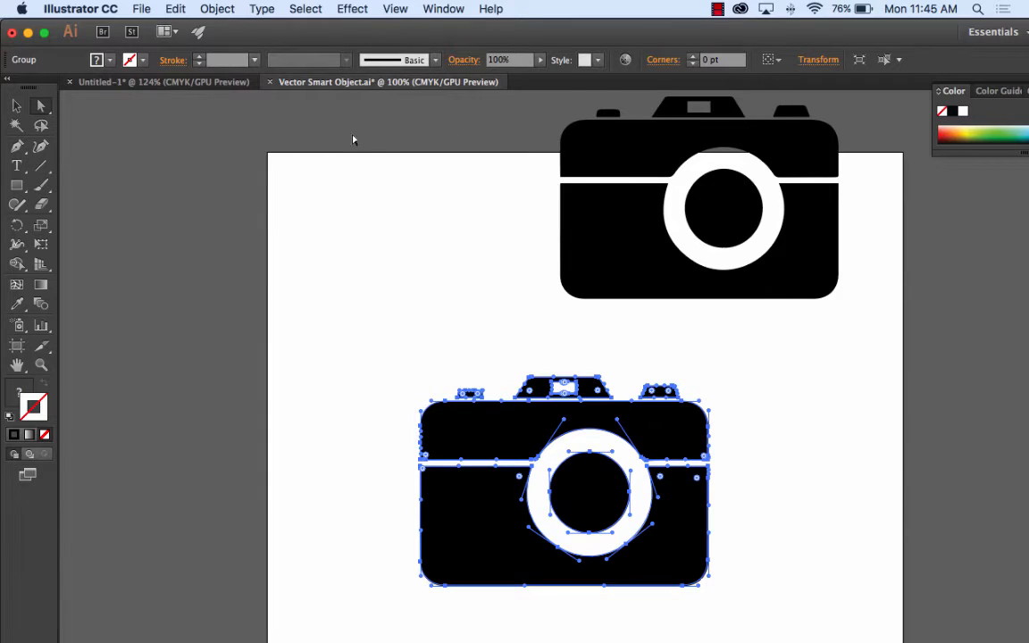
pyautogui.moveTo(353, 139); pyautogui.dragTo(854, 533)
pyautogui.press('Delete')
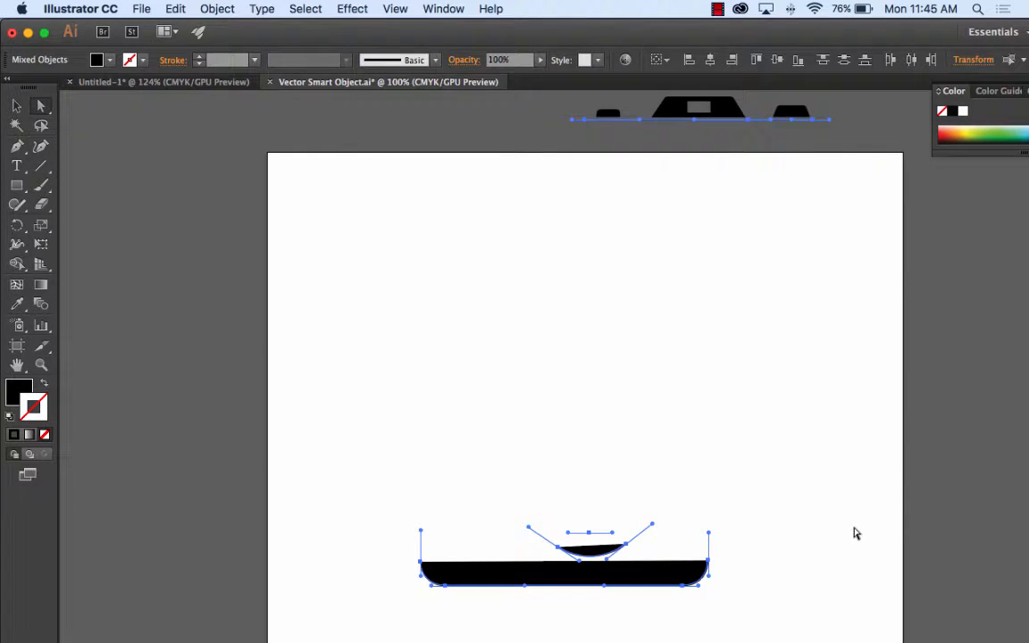
pyautogui.moveTo(317, 106); pyautogui.dragTo(918, 611)
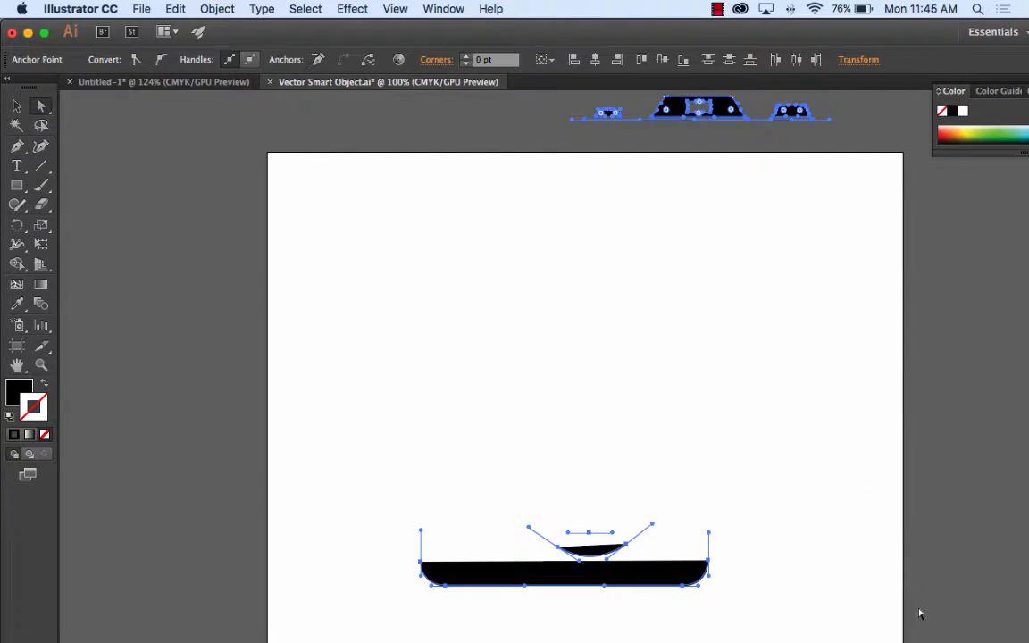
pyautogui.press('Delete')
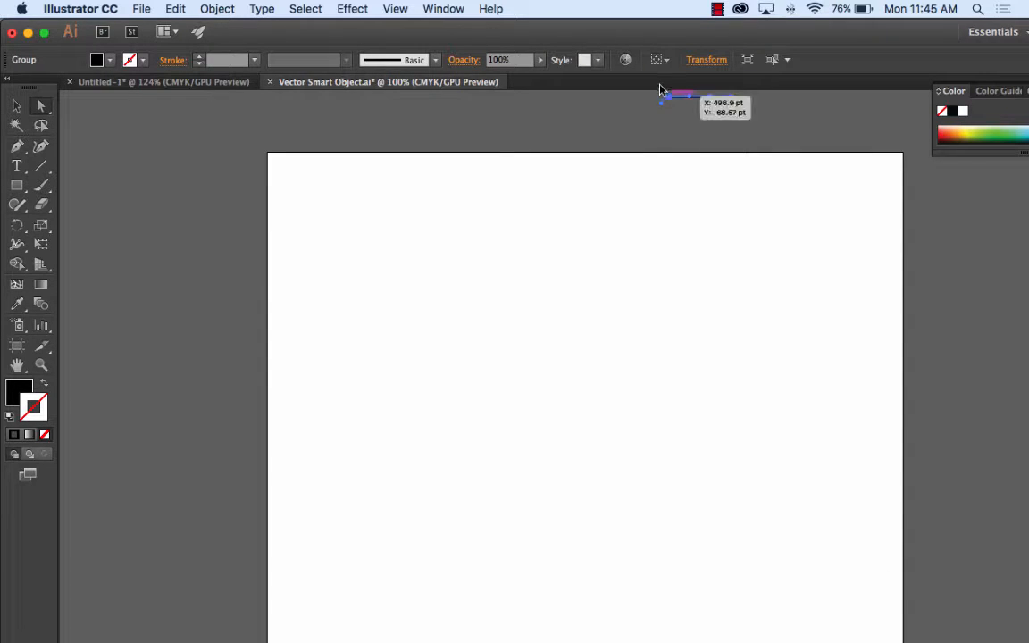
pyautogui.press('Delete')
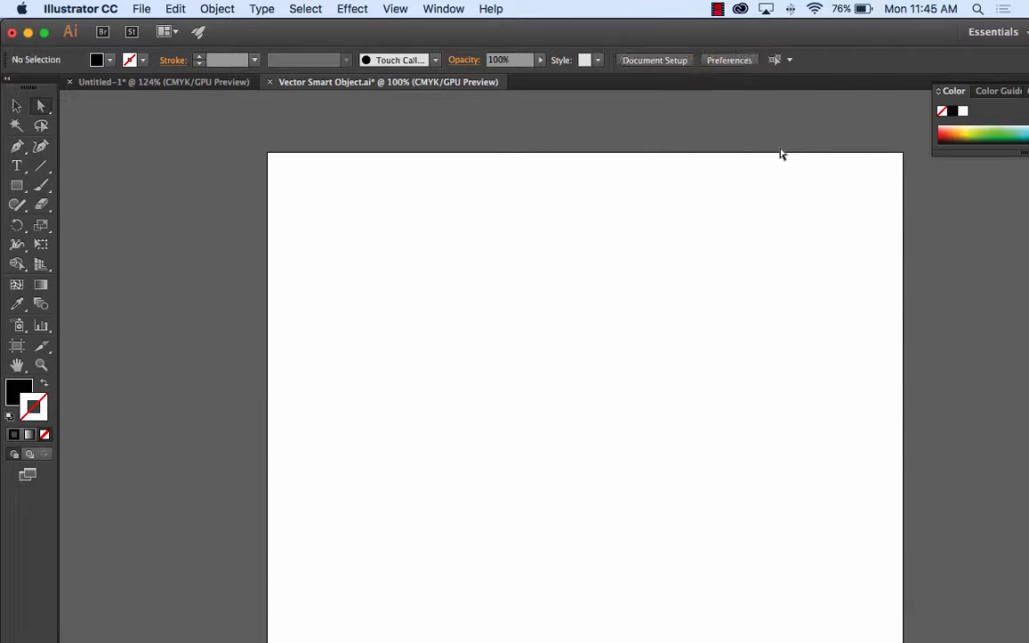
# Step: Place "Screen Shot 2016-09-26 at 11.45.09 AM.png" from the Desktop at about 488 by 385 pt, positioned on the artboard's upper part
pyautogui.click(141, 9)
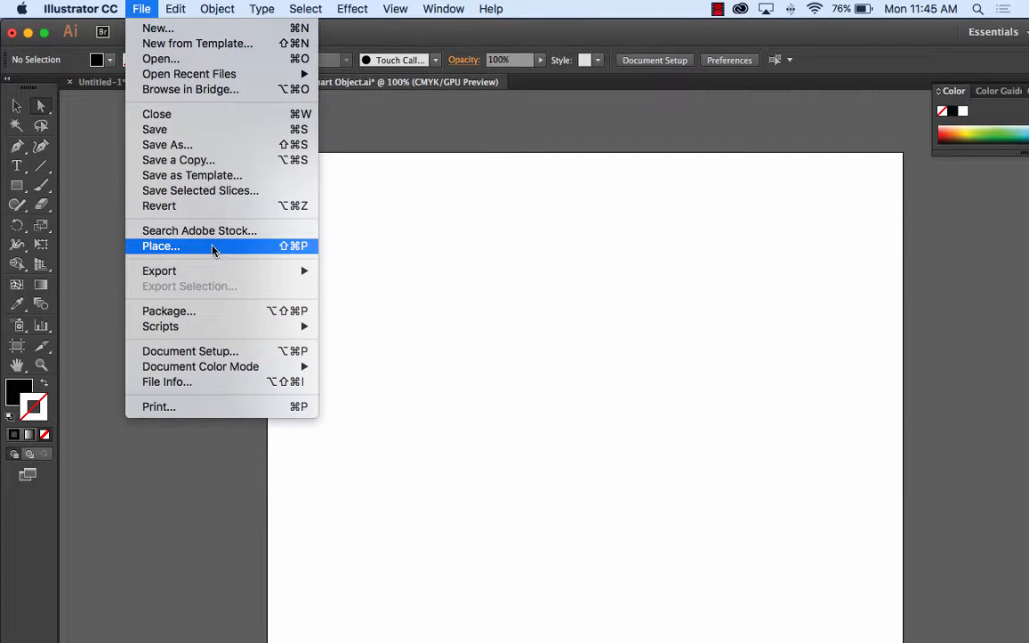
pyautogui.click(280, 246)
pyautogui.click(495, 143)
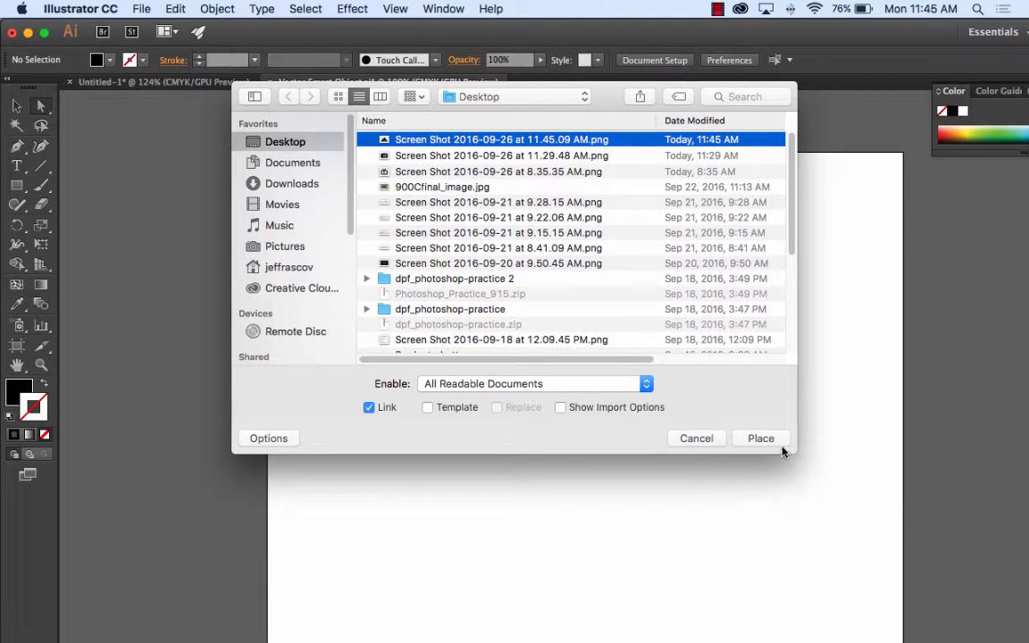
pyautogui.click(767, 438)
pyautogui.moveTo(433, 259); pyautogui.dragTo(814, 588)
pyautogui.moveTo(657, 327); pyautogui.dragTo(600, 268)
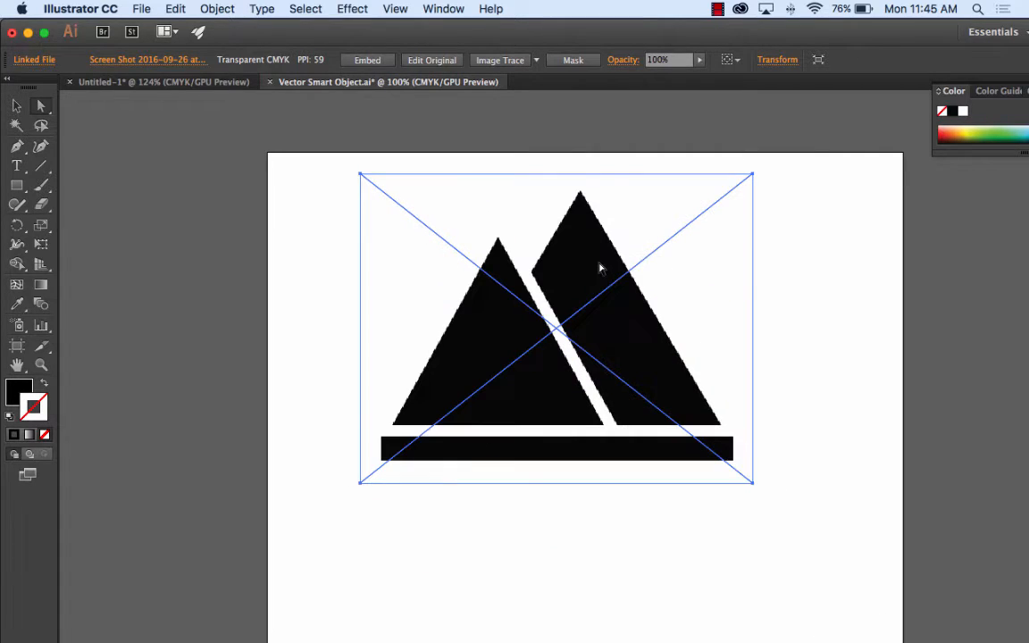
# Step: Convert the placed mountain screenshot to vectors with Image Trace and Expand, and delete its white background path
pyautogui.click(497, 61)
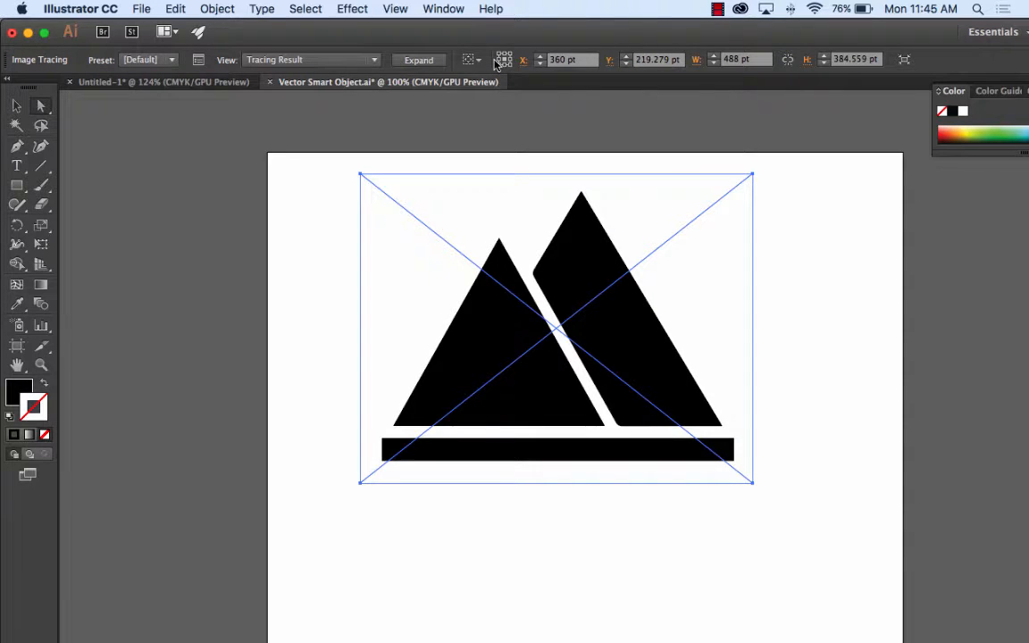
pyautogui.click(418, 60)
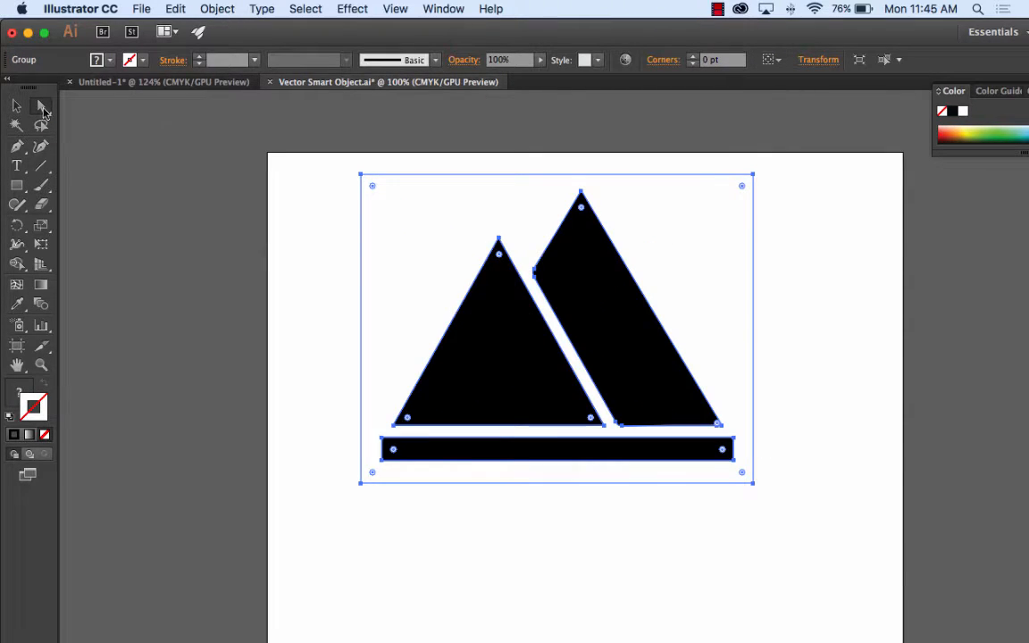
pyautogui.click(332, 237)
pyautogui.click(426, 238)
pyautogui.hscroll(-3, 425, 237)
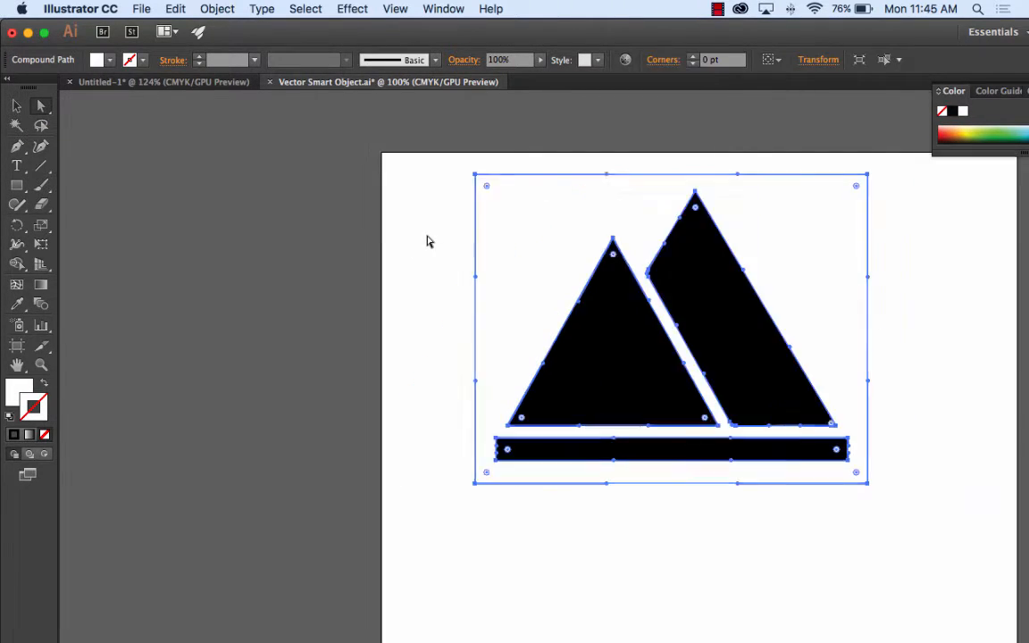
pyautogui.press('Delete')
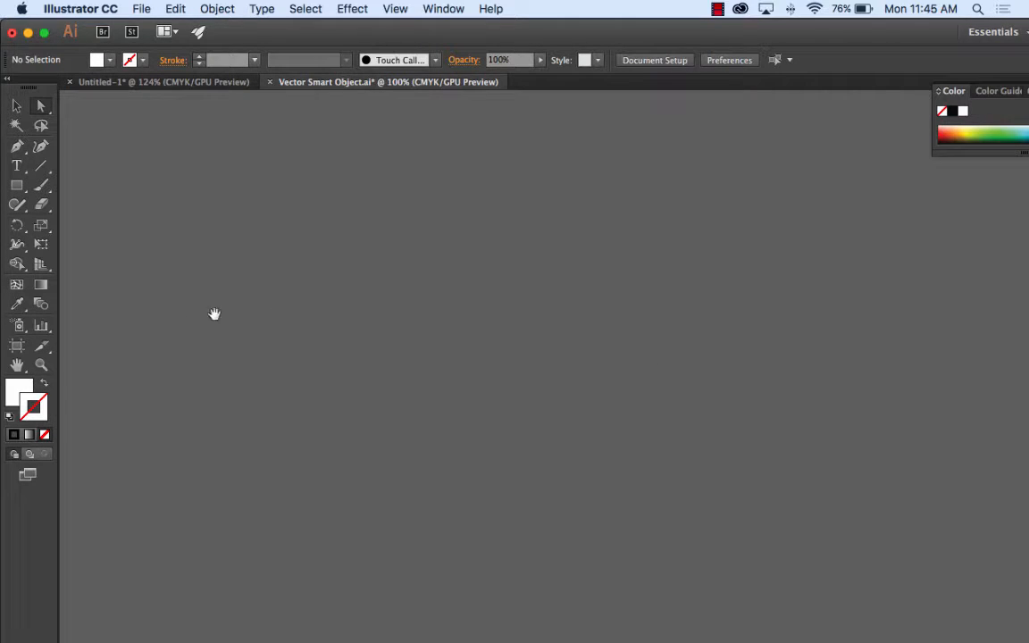
# Step: Copy the traced mountain artwork, switch to Photoshop, and paste it into the menu document as a Shape Layer
pyautogui.moveTo(686, 295); pyautogui.dragTo(351, 305)
pyautogui.moveTo(875, 291); pyautogui.dragTo(359, 337)
pyautogui.moveTo(732, 273); pyautogui.dragTo(543, 211)
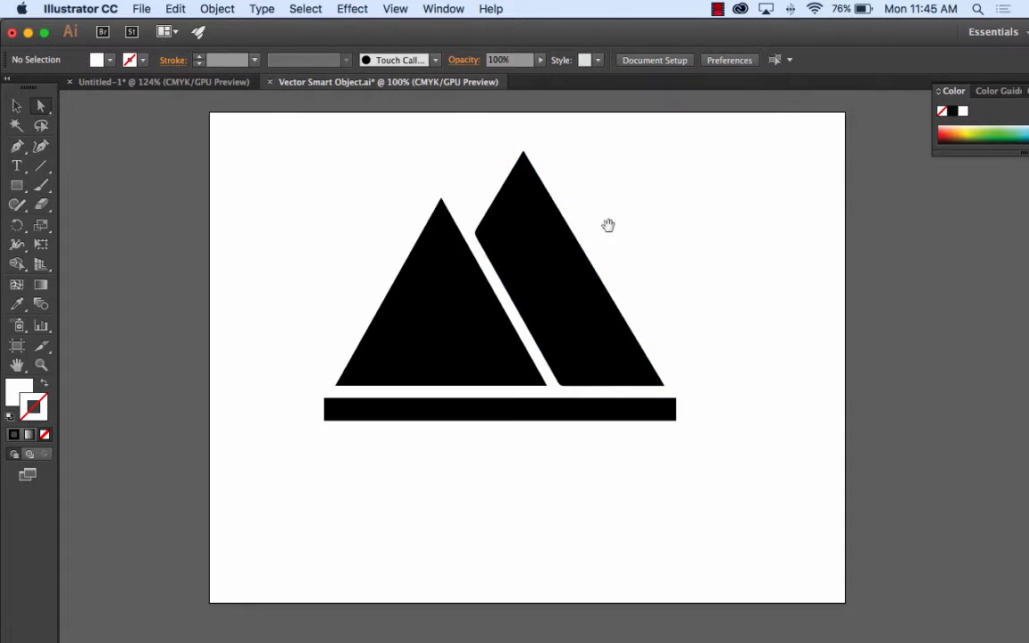
pyautogui.moveTo(287, 136); pyautogui.dragTo(728, 485)
pyautogui.press('super+c')
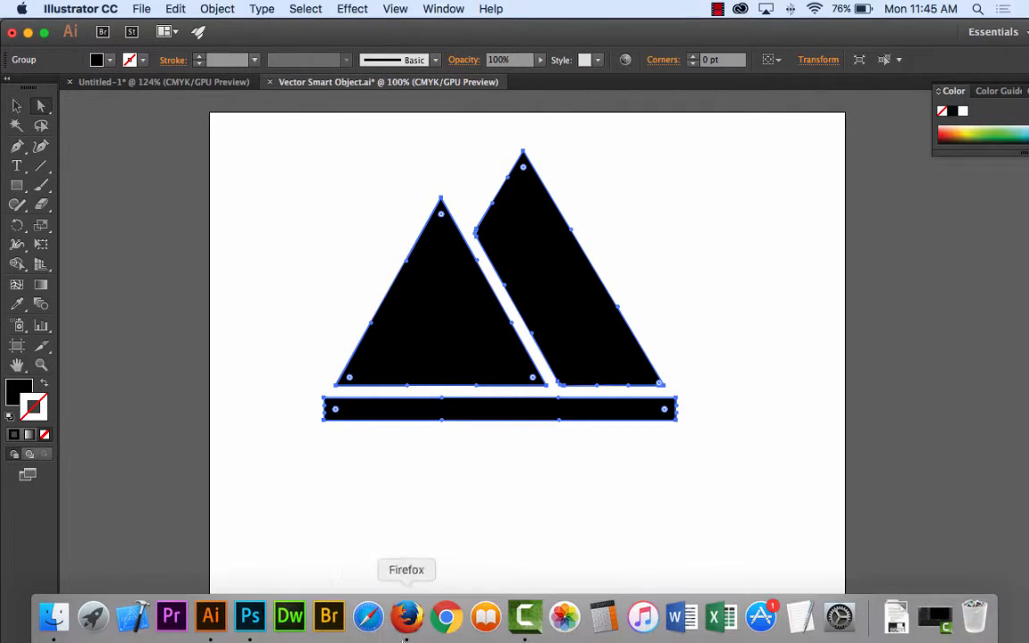
pyautogui.click(250, 629)
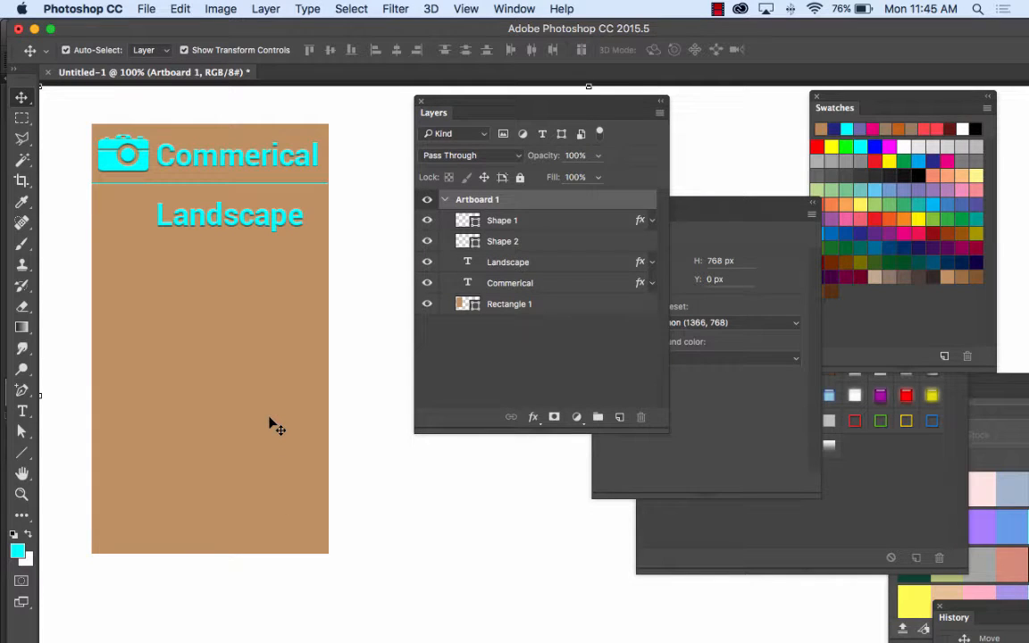
pyautogui.press('super+v')
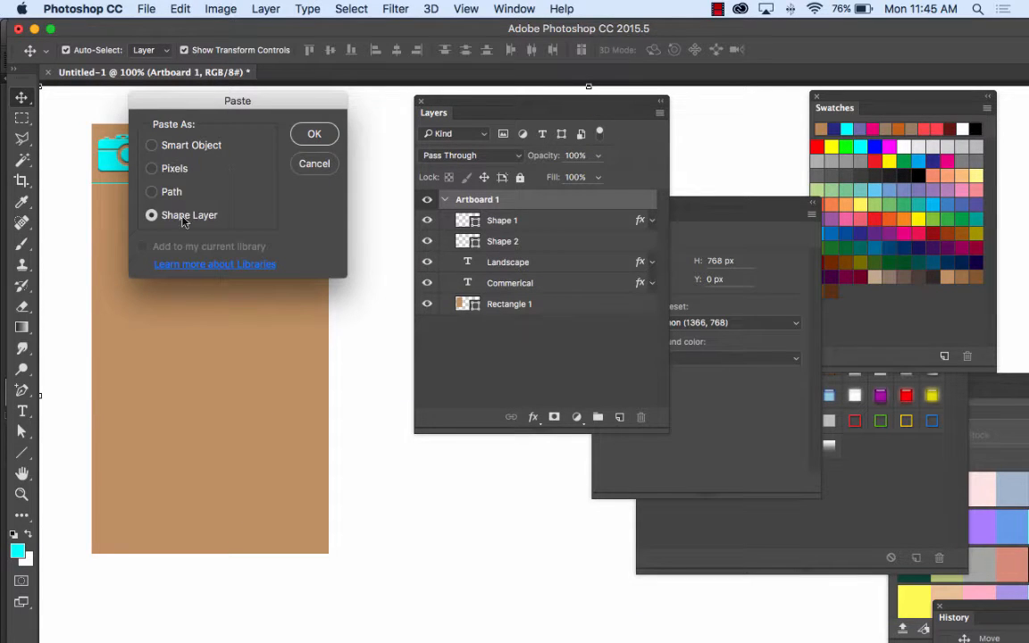
pyautogui.click(317, 135)
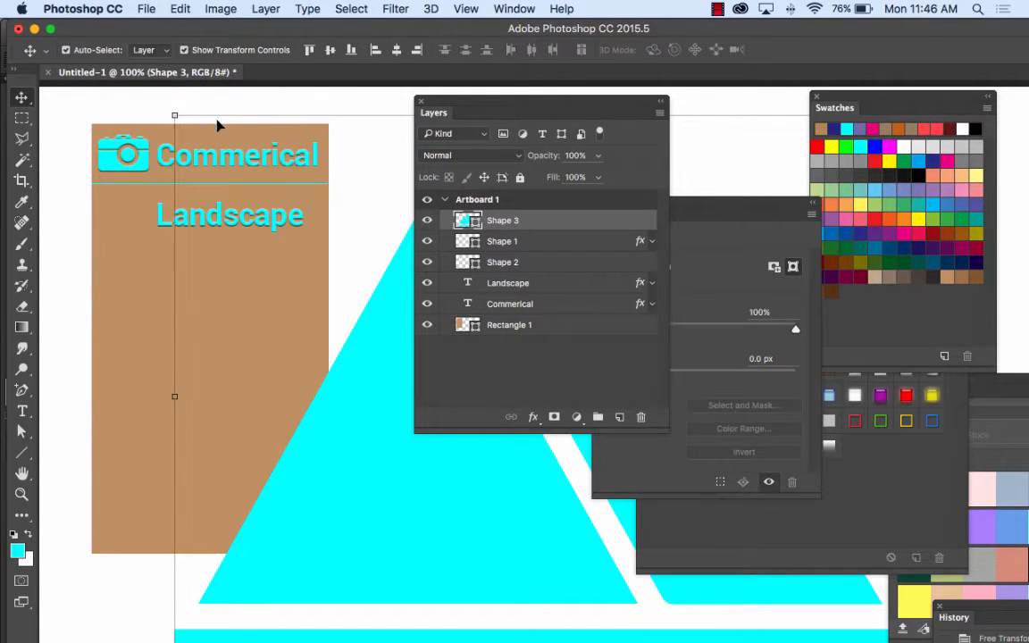
# Step: Scale the mountain shape down to about 6.8% and place it beside the "Landscape" text, just under the divider line
pyautogui.moveTo(179, 116); pyautogui.dragTo(76, 248)
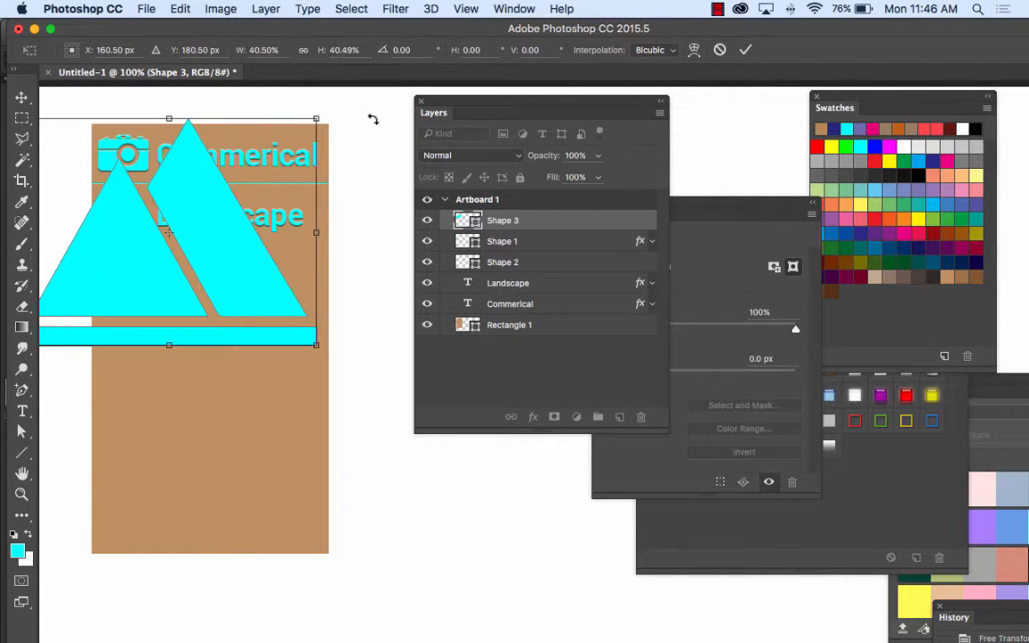
pyautogui.moveTo(318, 118); pyautogui.dragTo(88, 262)
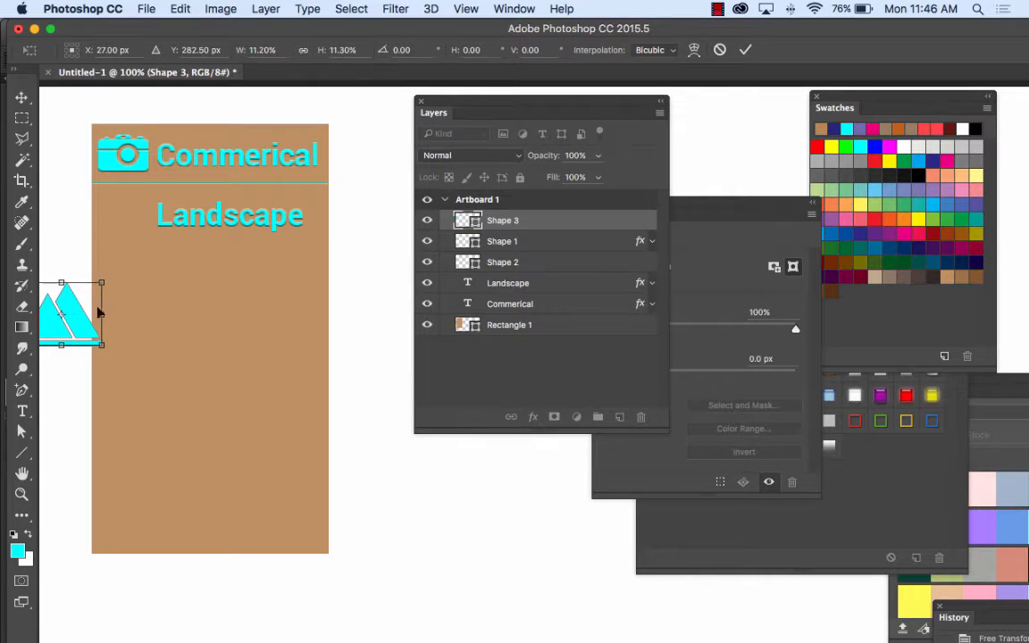
pyautogui.moveTo(84, 314); pyautogui.dragTo(140, 217)
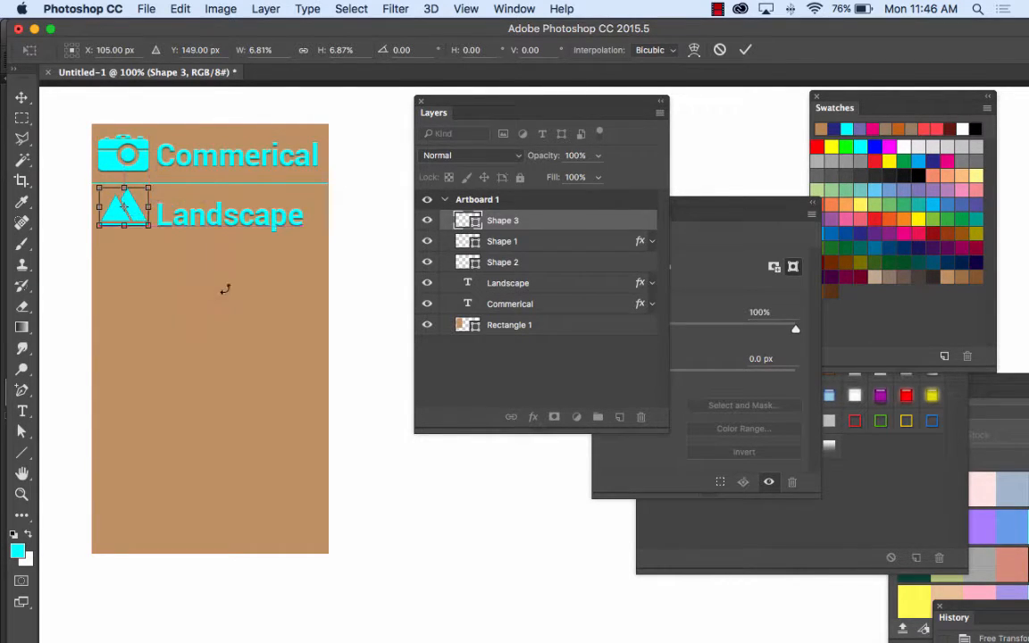
pyautogui.click(22, 97)
pyautogui.press('Return')
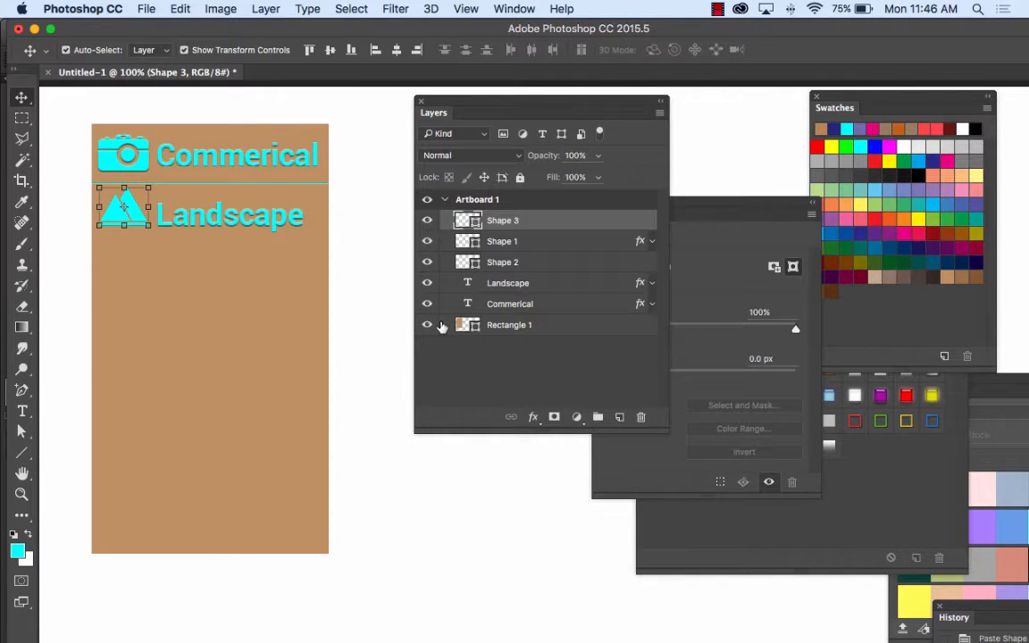
pyautogui.click(359, 290)
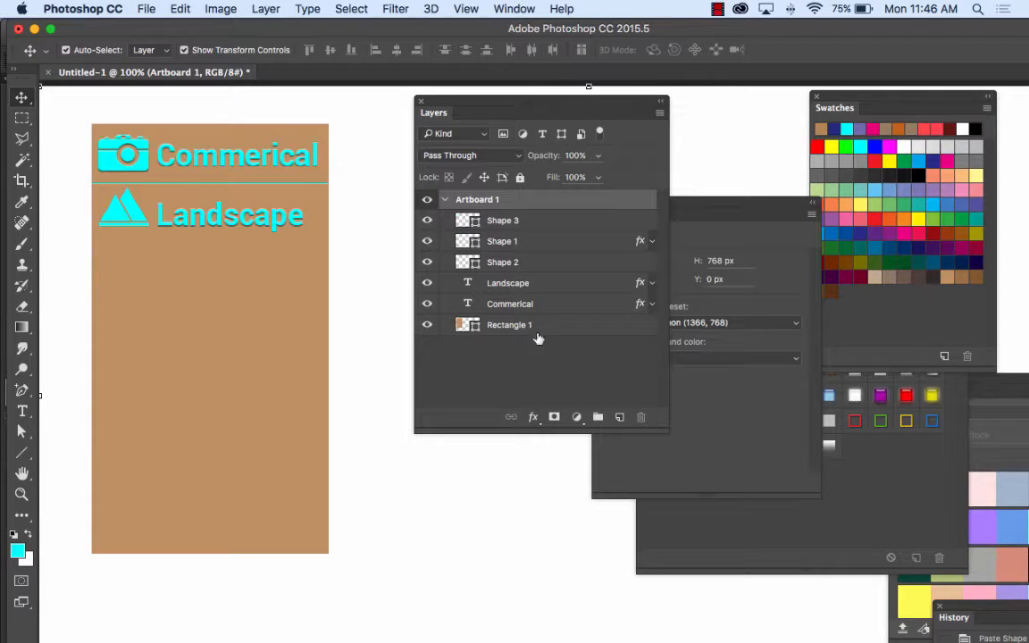
# Step: Copy the Bevel & Emboss effect from the camera's Shape 1 layer to the mountain's Shape 3 layer, and collapse both effect lists
pyautogui.click(654, 241)
pyautogui.hotkey('shift', 'v')
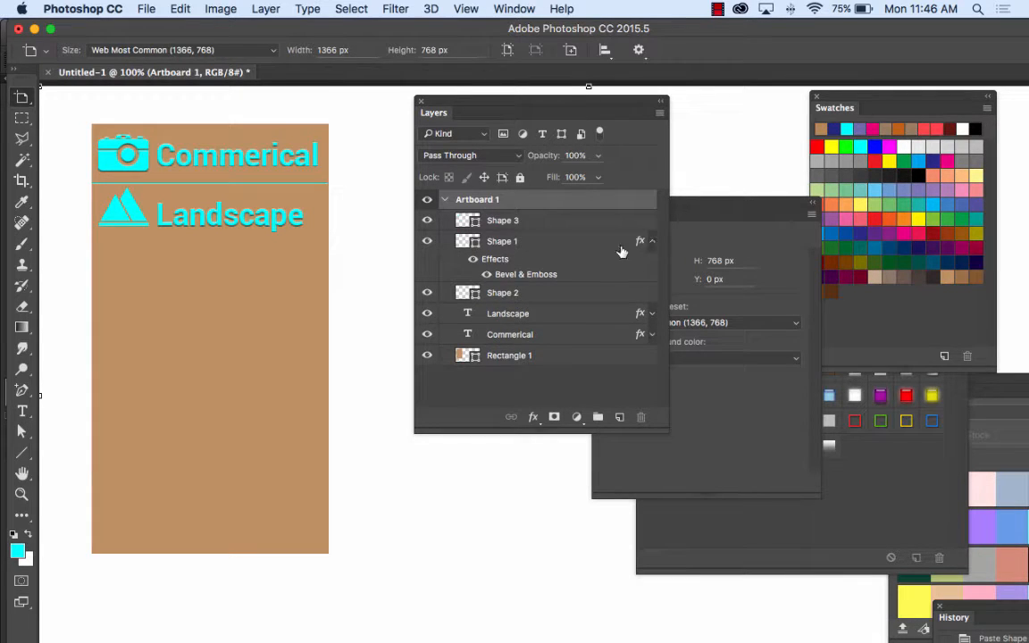
pyautogui.click(495, 261)
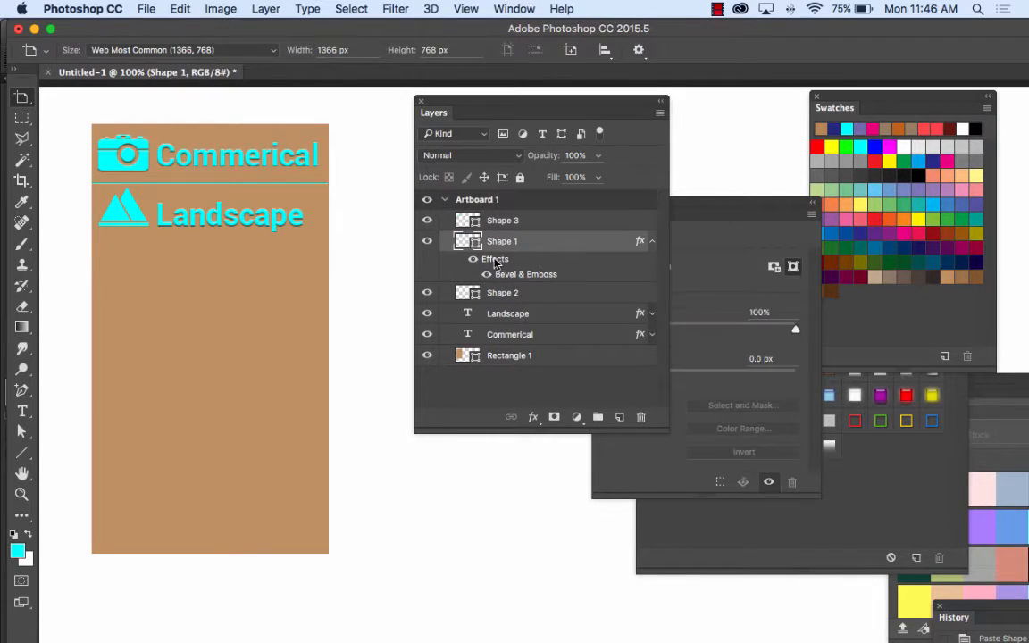
pyautogui.moveTo(495, 260); pyautogui.dragTo(498, 222)
pyautogui.hotkey('shift', 'v')
pyautogui.click(384, 225)
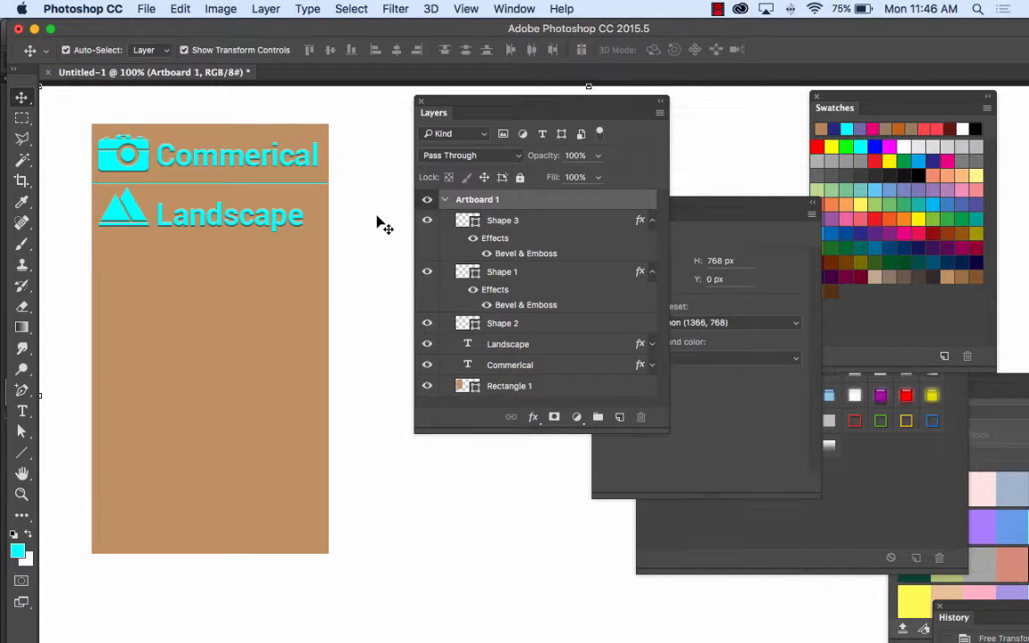
pyautogui.click(652, 221)
pyautogui.hotkey('shift', 'v')
pyautogui.click(653, 242)
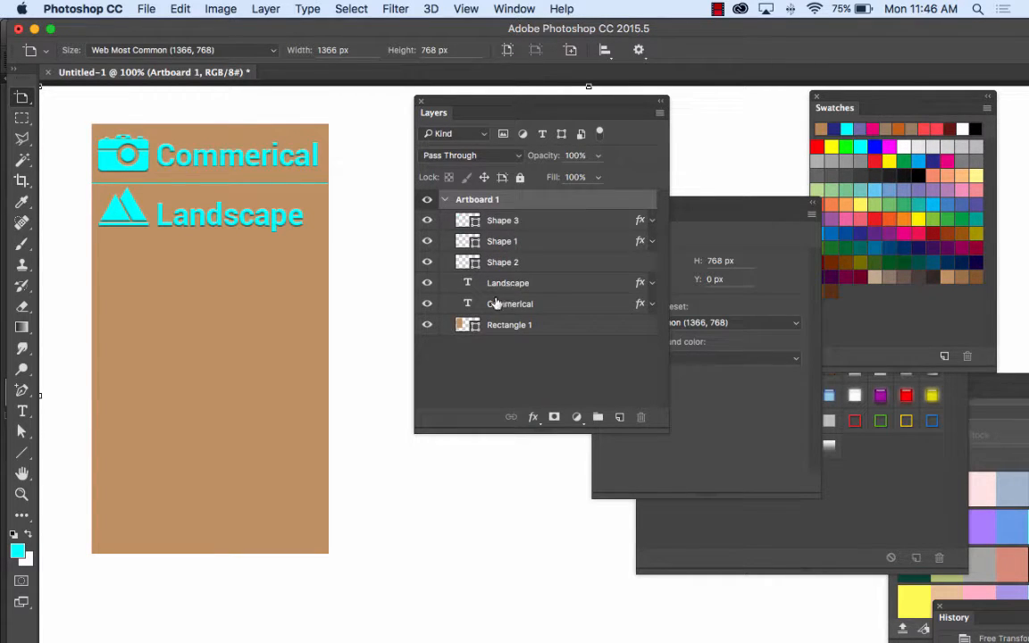
# Step: Duplicate the divider line straight down to below the "Landscape" entry
pyautogui.hotkey('shift', 'v')
pyautogui.click(283, 184)
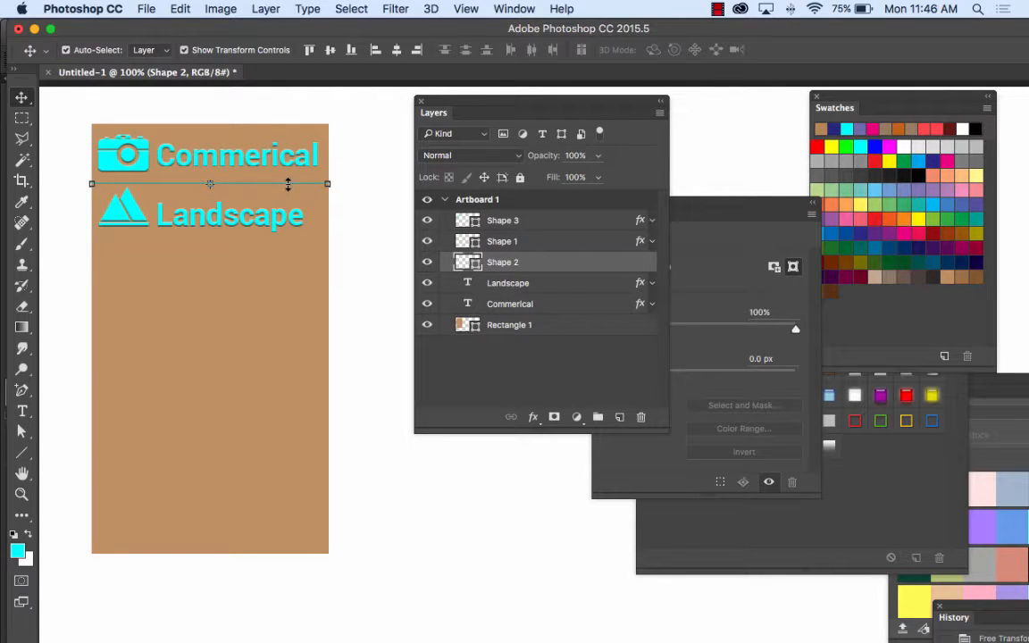
pyautogui.keyDown('alt'); pyautogui.moveTo(288, 187); pyautogui.dragTo(289, 260); pyautogui.keyUp('alt')
pyautogui.click(387, 235)
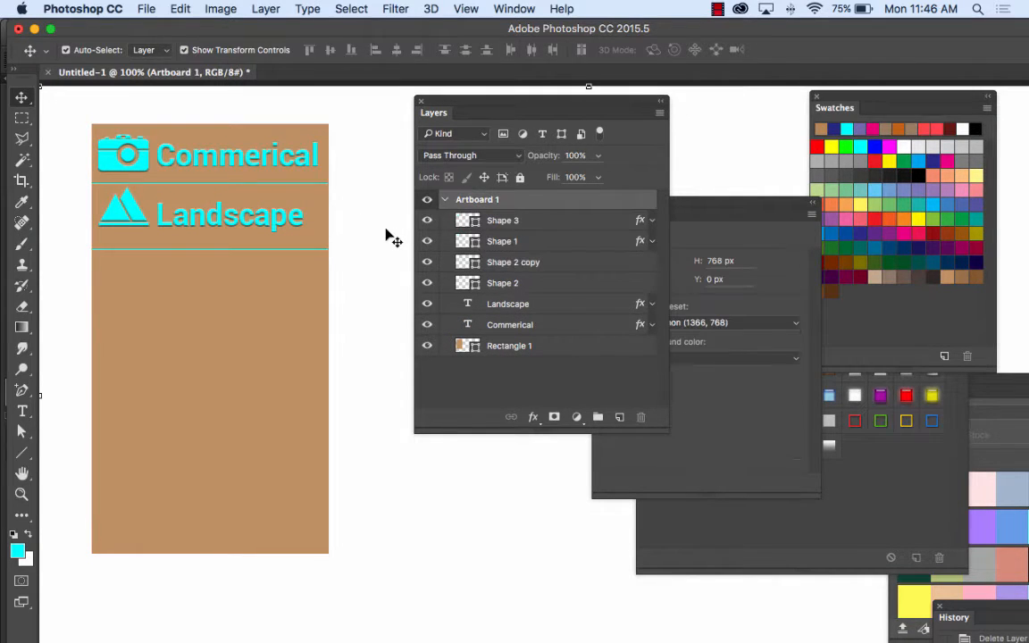
# Step: Nudge the "Landscape" text and its mountain icon down together to centre them between the two divider lines
pyautogui.click(297, 226)
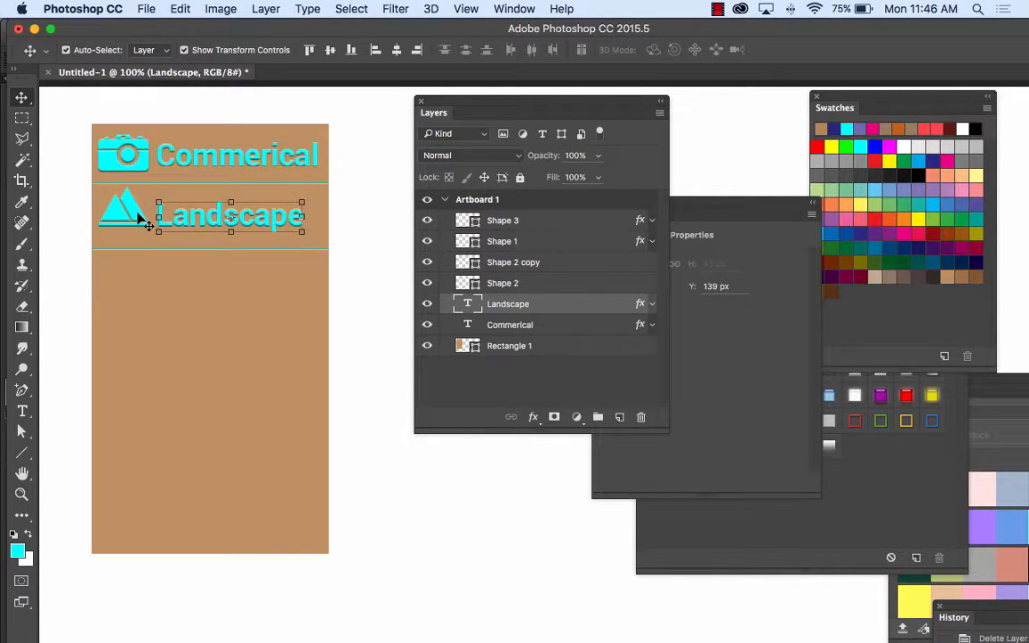
pyautogui.keyDown('shift'); pyautogui.click(137, 217); pyautogui.keyUp('shift')
pyautogui.press('Down')
pyautogui.press('Down')
pyautogui.press('Down')
pyautogui.press('Down')
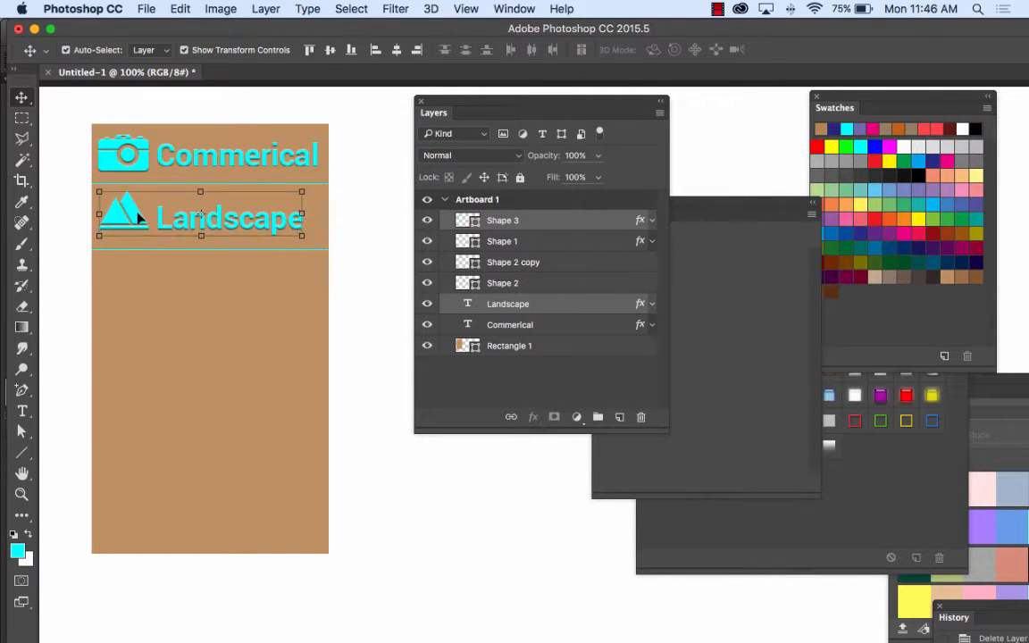
pyautogui.press('Down')
pyautogui.press('Down')
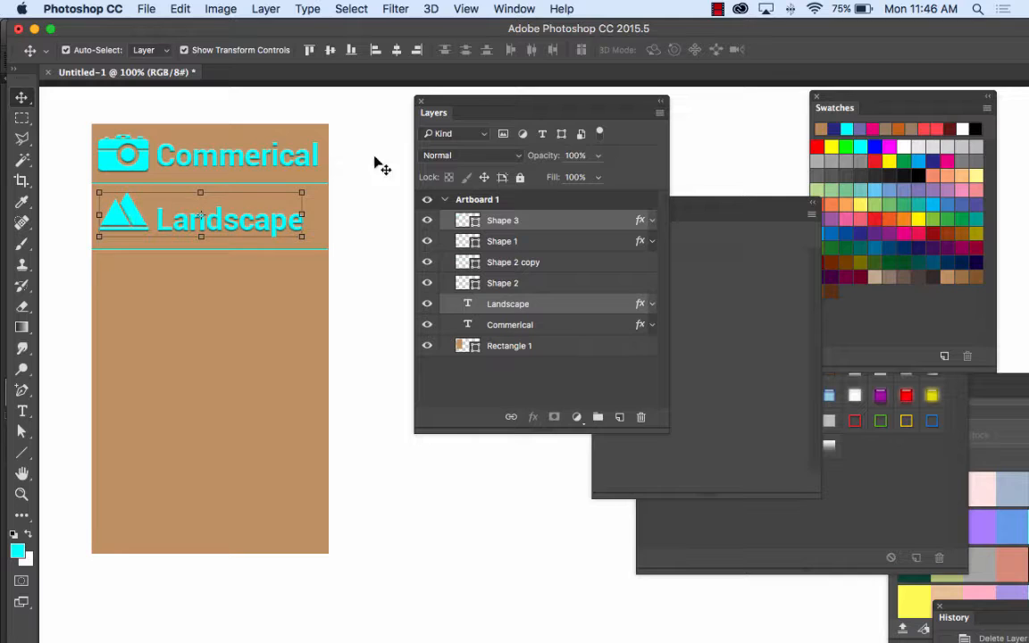
pyautogui.click(375, 176)
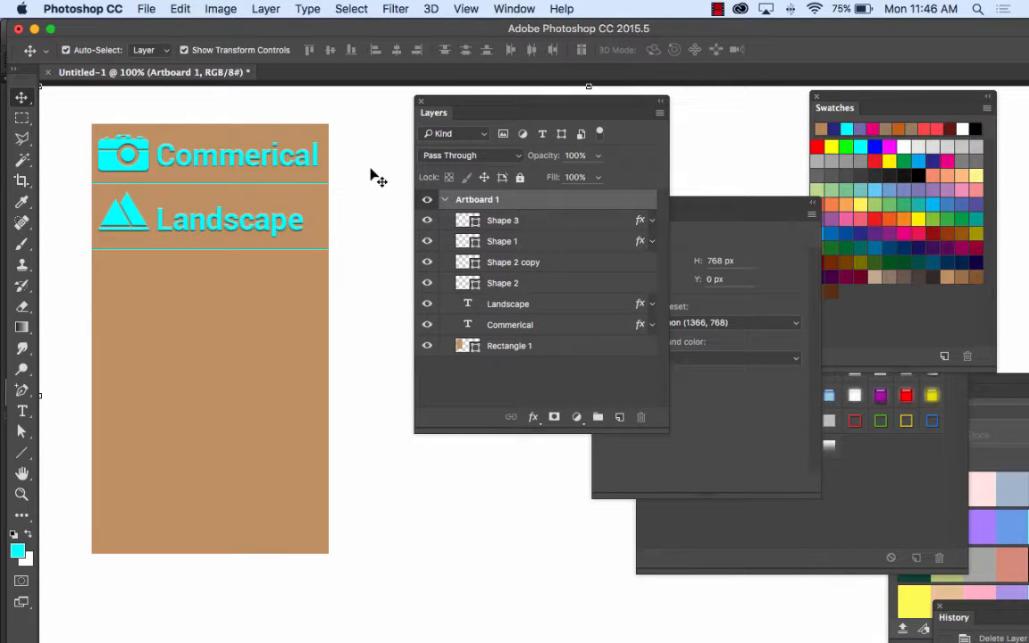
# Step: Duplicate the "Landscape" text below the second divider line and change the copy to read "Portraits"
pyautogui.click(277, 220)
pyautogui.moveTo(277, 226); pyautogui.dragTo(279, 300)
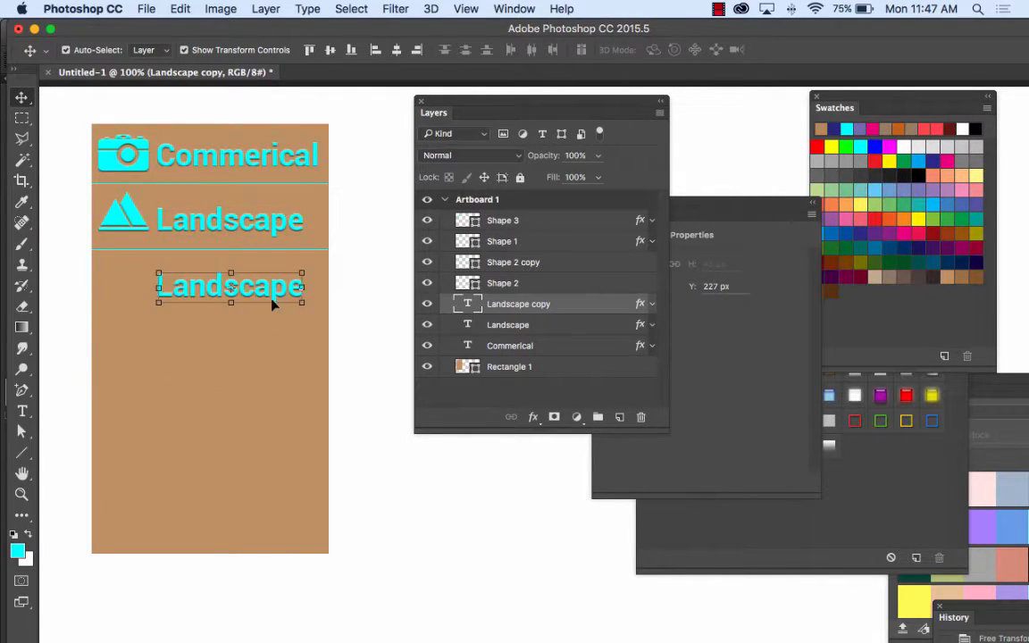
pyautogui.click(23, 411)
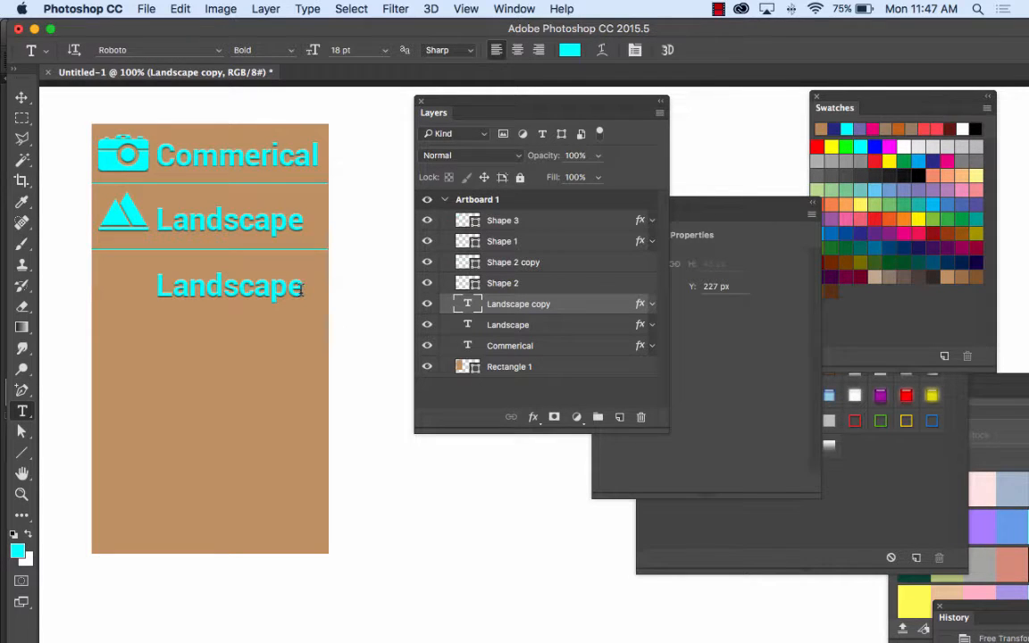
pyautogui.moveTo(300, 286); pyautogui.dragTo(134, 284)
pyautogui.write('Po')
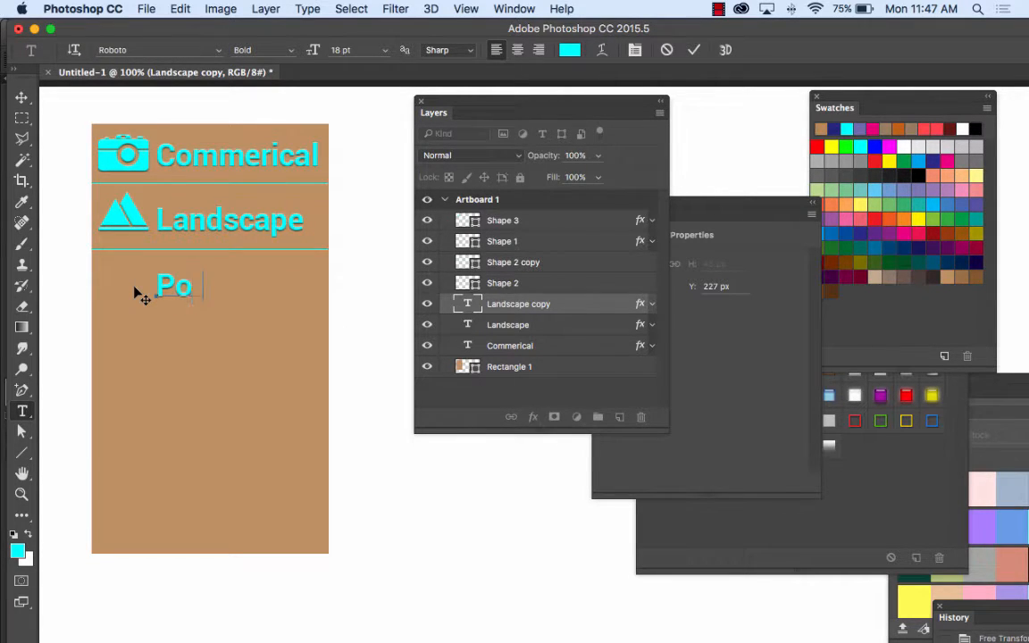
pyautogui.write('rtraits')
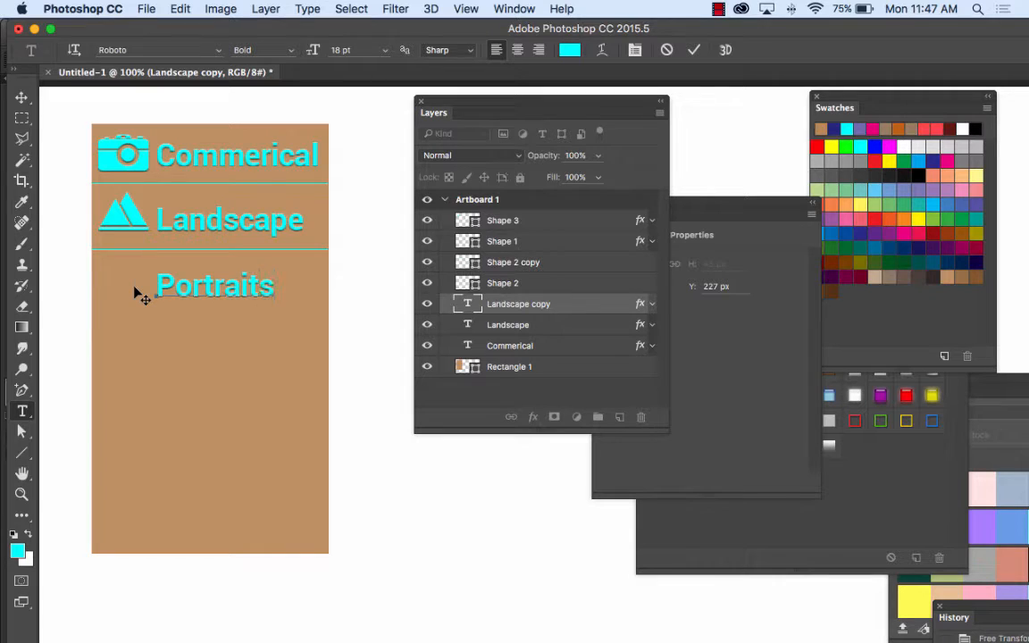
# Step: Move the "Portraits" text up closer to the second divider line, to about Y 215 px
pyautogui.click(22, 97)
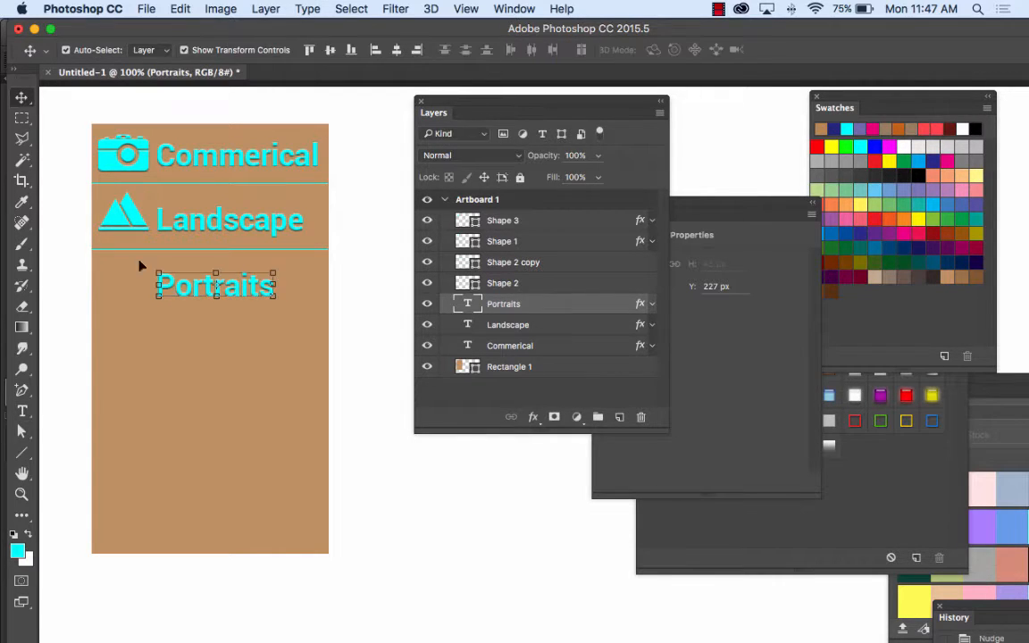
pyautogui.moveTo(241, 285); pyautogui.dragTo(244, 276)
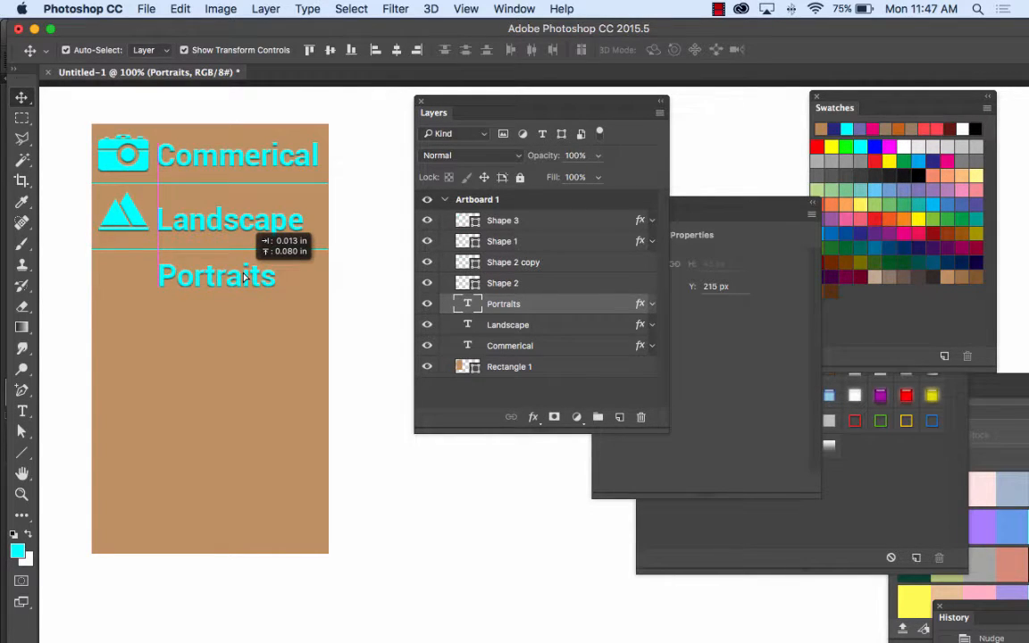
pyautogui.click(363, 269)
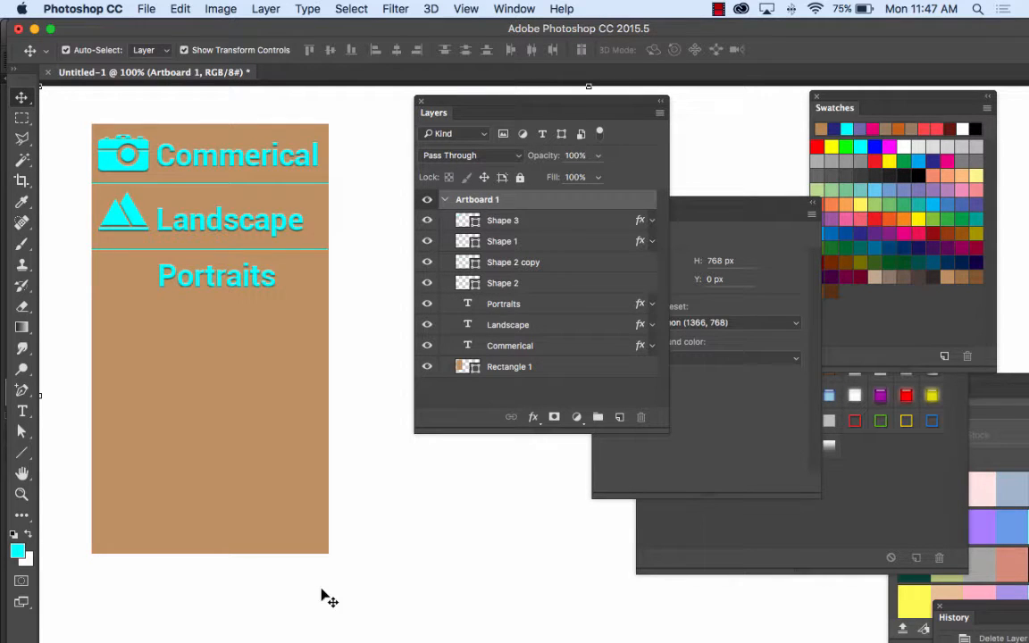
# Step: Switch to Firefox and search the Noun Project for "portraits" in place of "landscape"
pyautogui.click(404, 615)
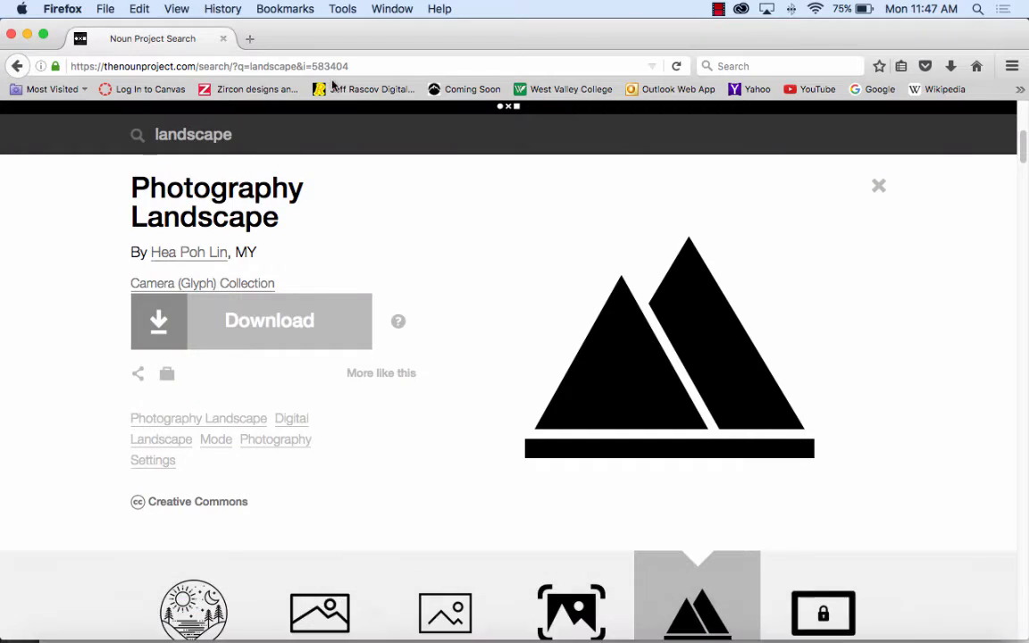
pyautogui.scroll(5, 409, 282)
pyautogui.moveTo(235, 153); pyautogui.dragTo(35, 150)
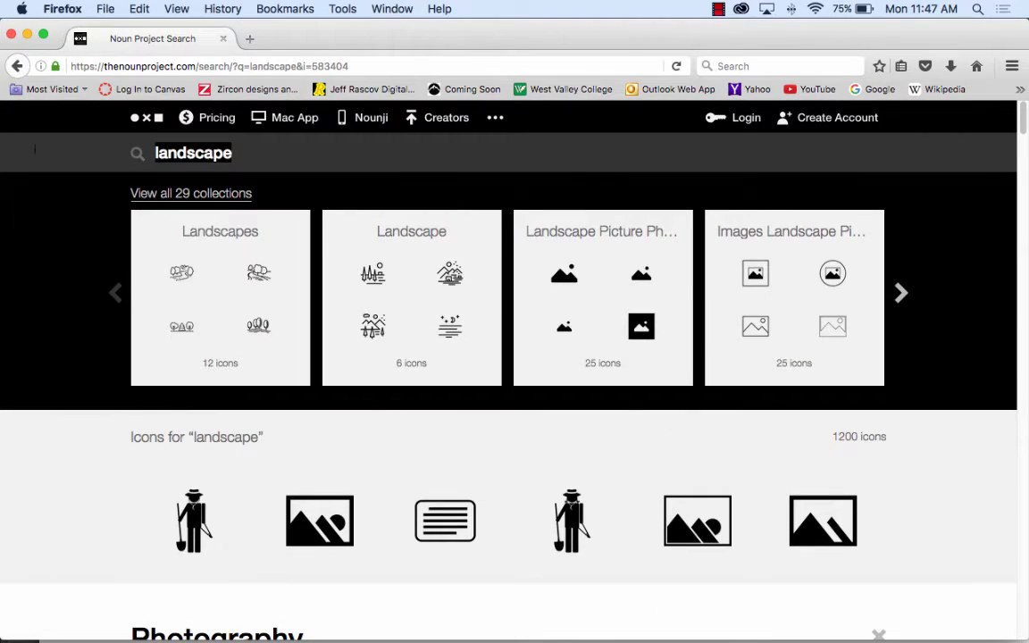
pyautogui.write('portraits')
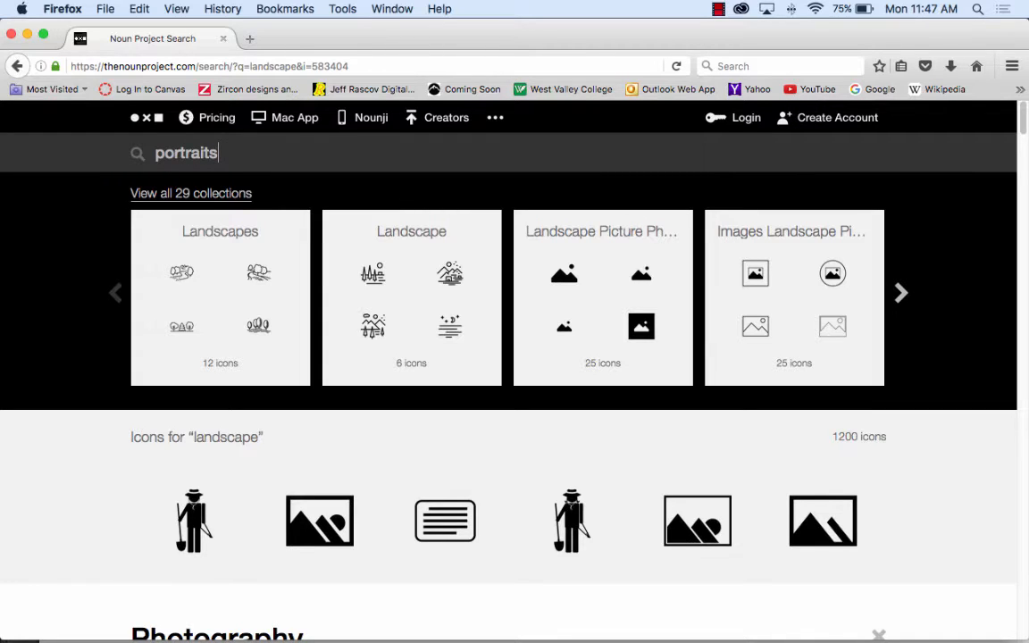
pyautogui.press('Return')
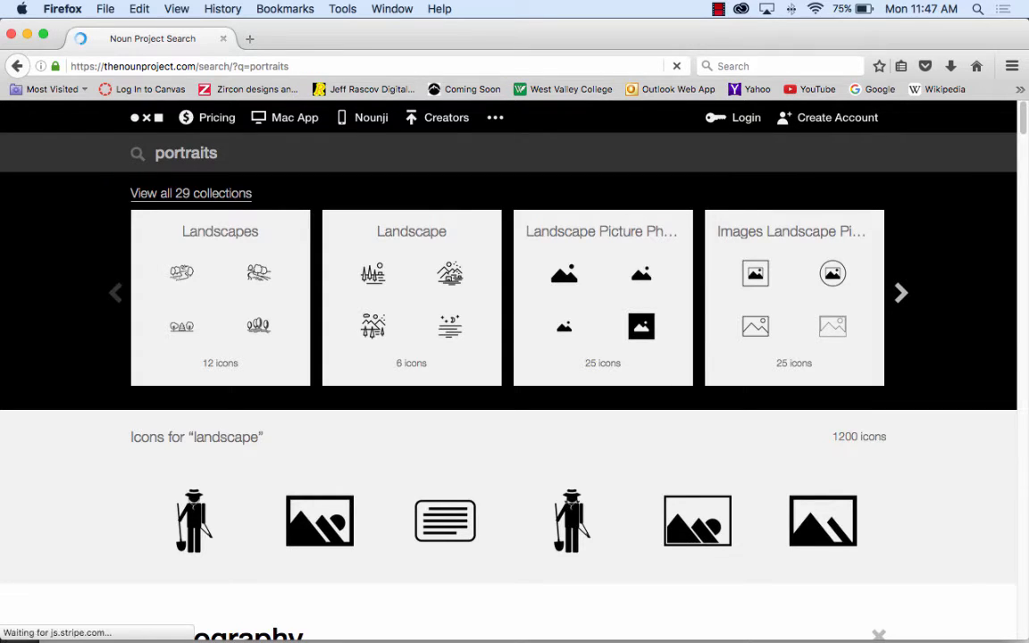
# Step: Browse the "portraits" icon results for a simple, solid figure suitable as the menu's portrait icon
pyautogui.scroll(-4, 632, 350)
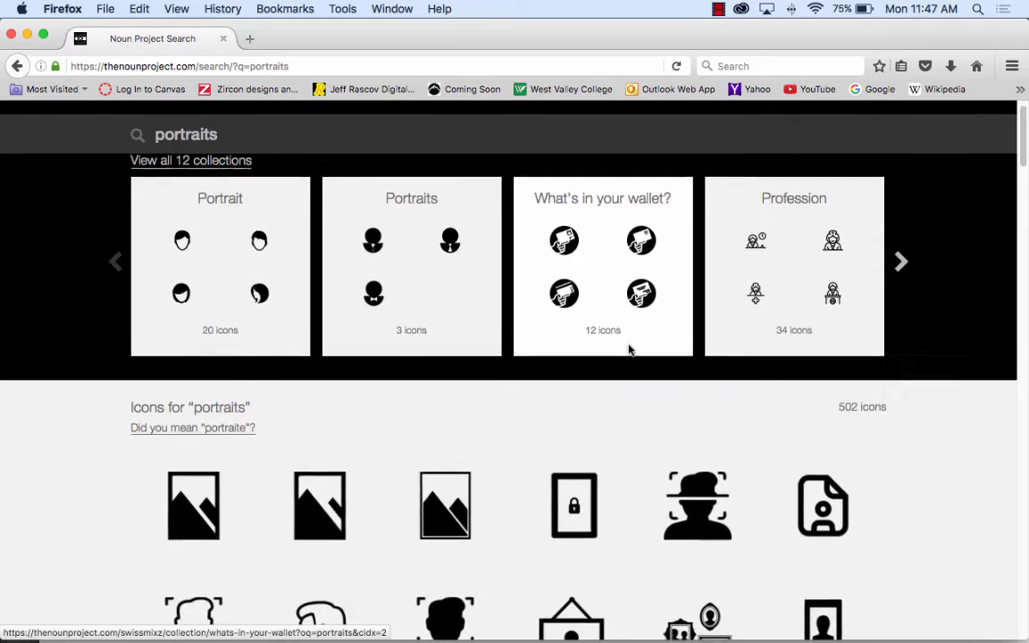
pyautogui.scroll(-5, 709, 365)
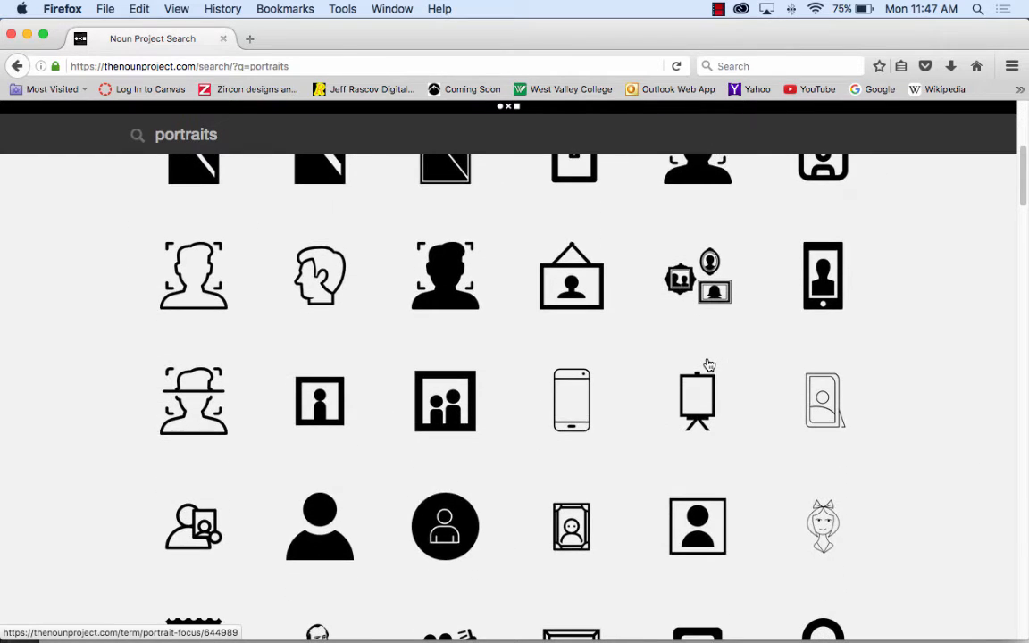
pyautogui.scroll(-2, 708, 365)
pyautogui.scroll(-9, 708, 365)
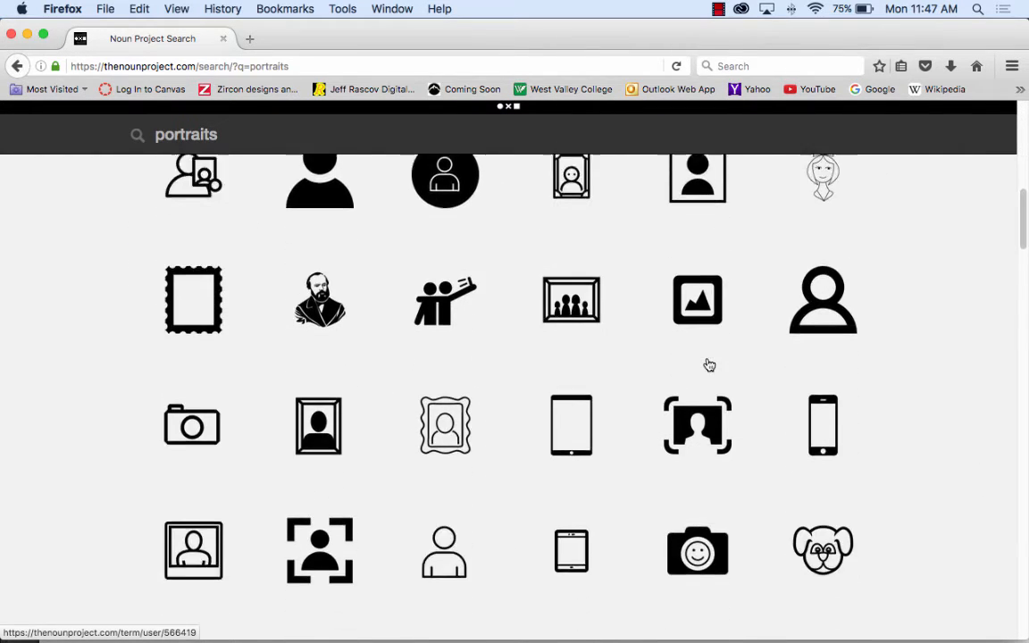
pyautogui.scroll(-6, 536, 305)
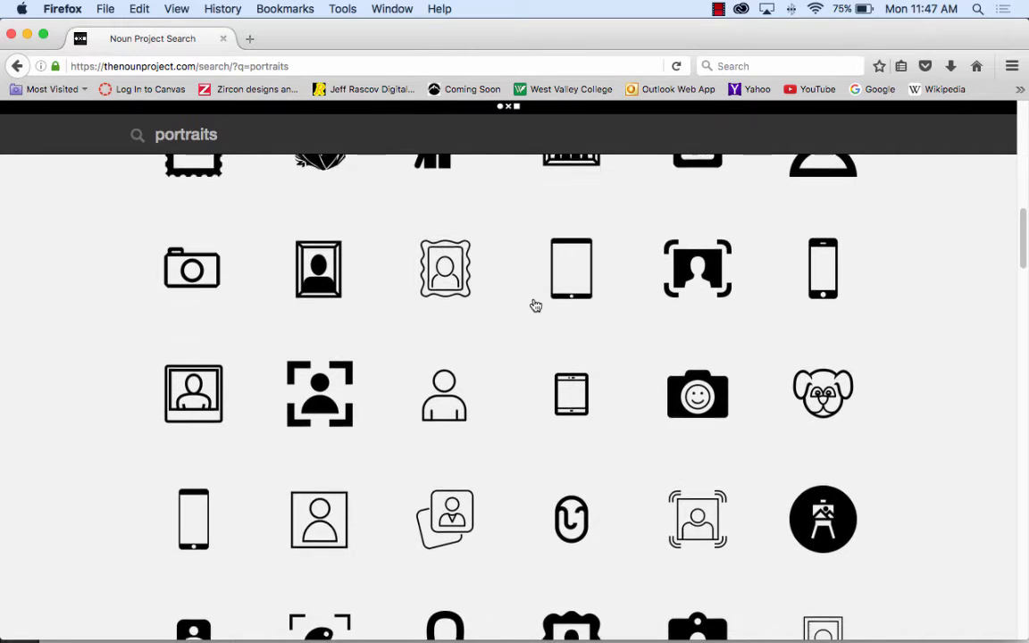
pyautogui.scroll(12, 537, 304)
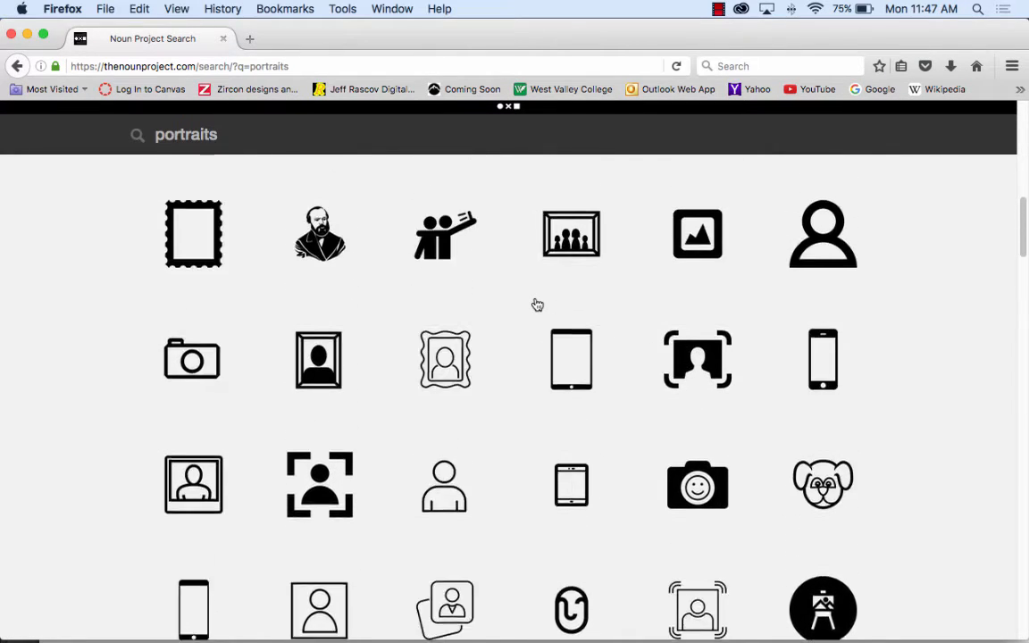
pyautogui.scroll(6, 536, 305)
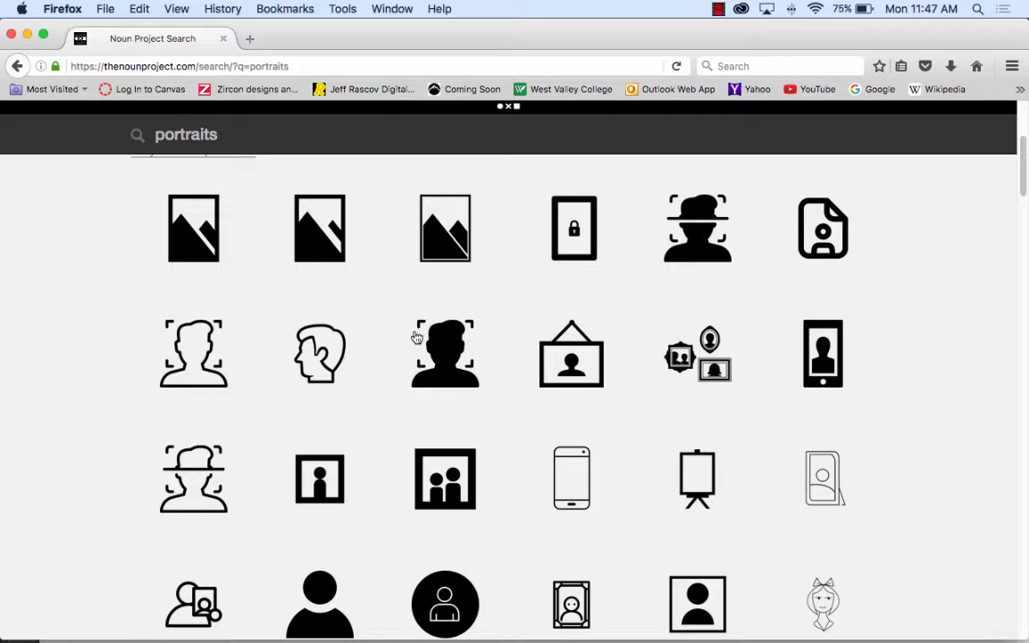
pyautogui.scroll(-1, 527, 350)
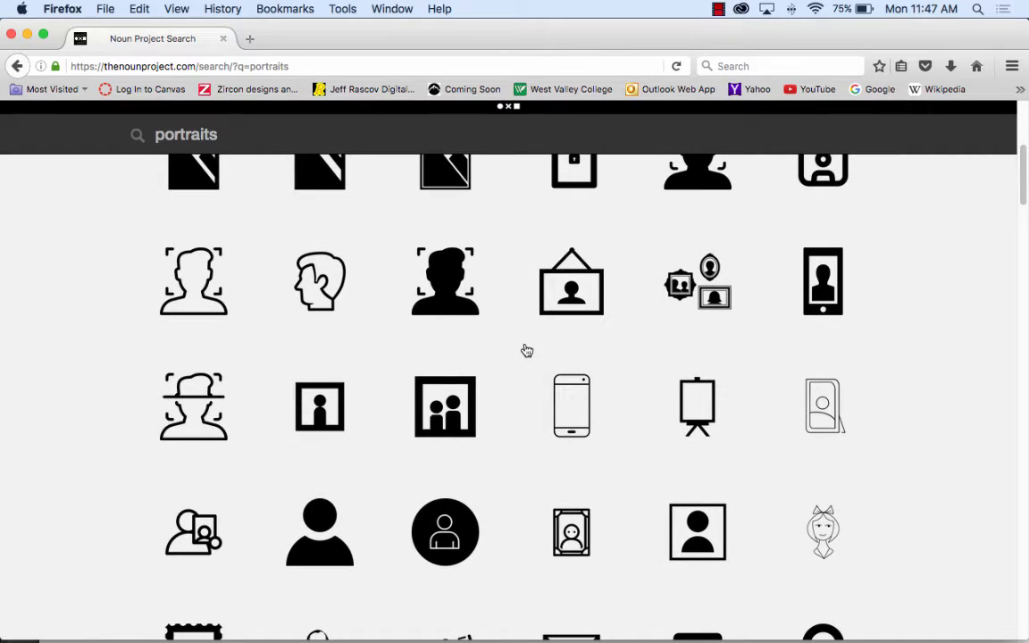
pyautogui.scroll(-4, 527, 350)
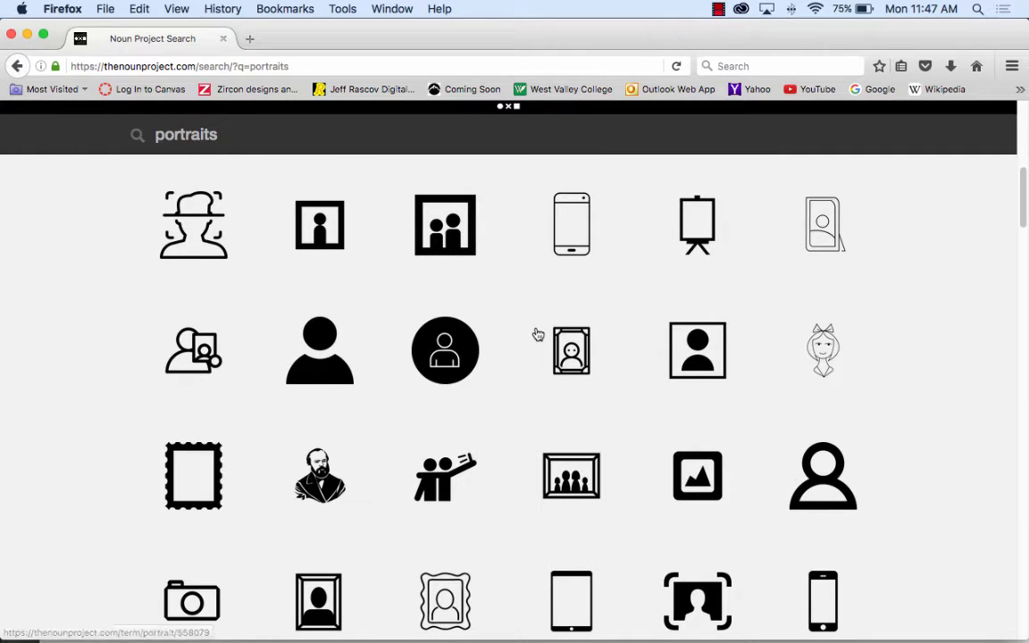
pyautogui.scroll(-10, 538, 335)
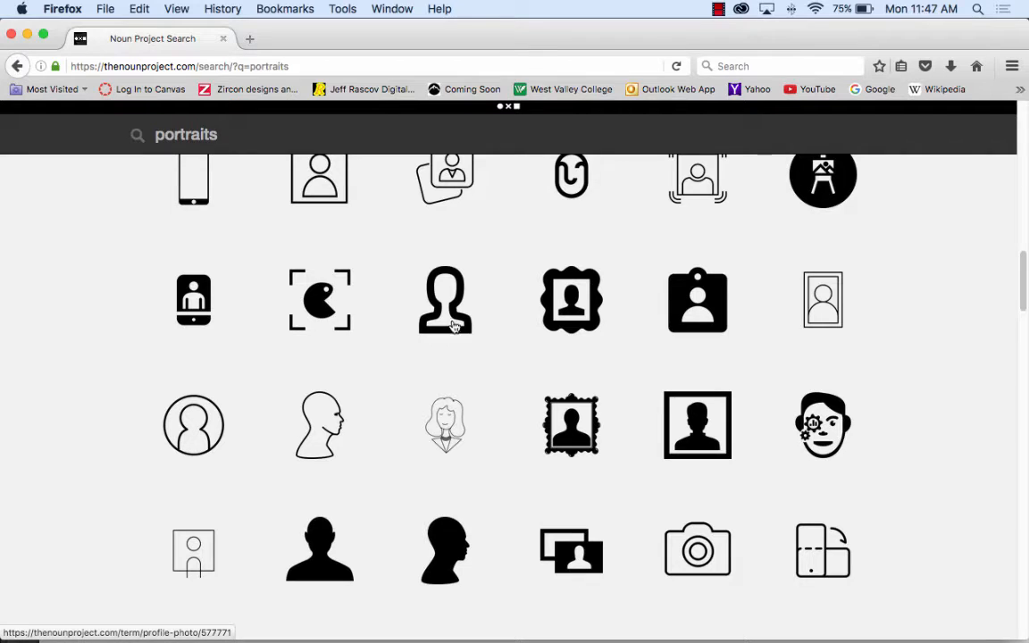
pyautogui.scroll(-6, 550, 346)
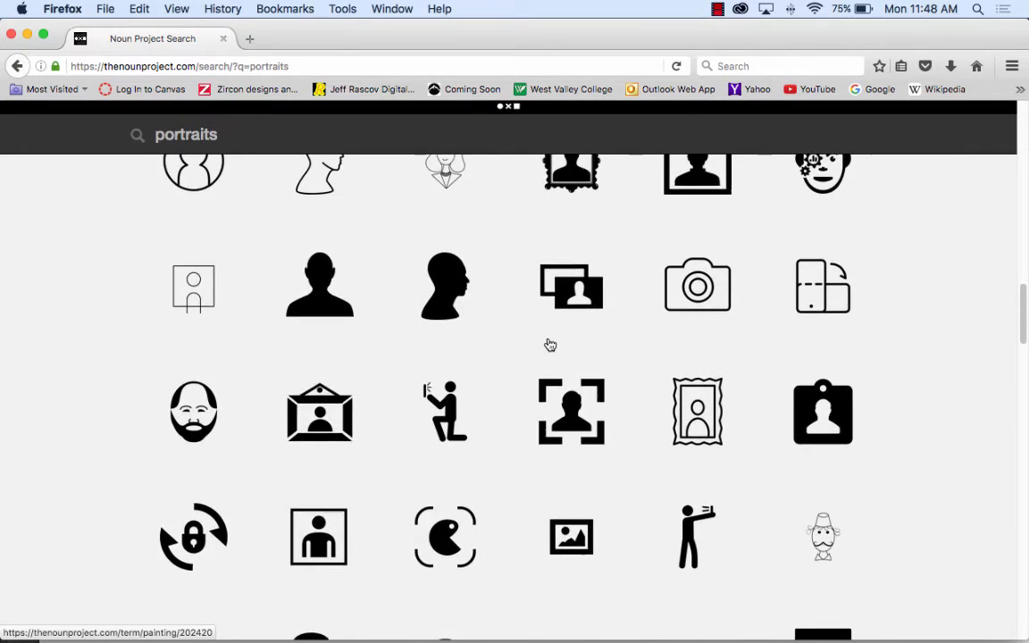
pyautogui.scroll(-5, 550, 346)
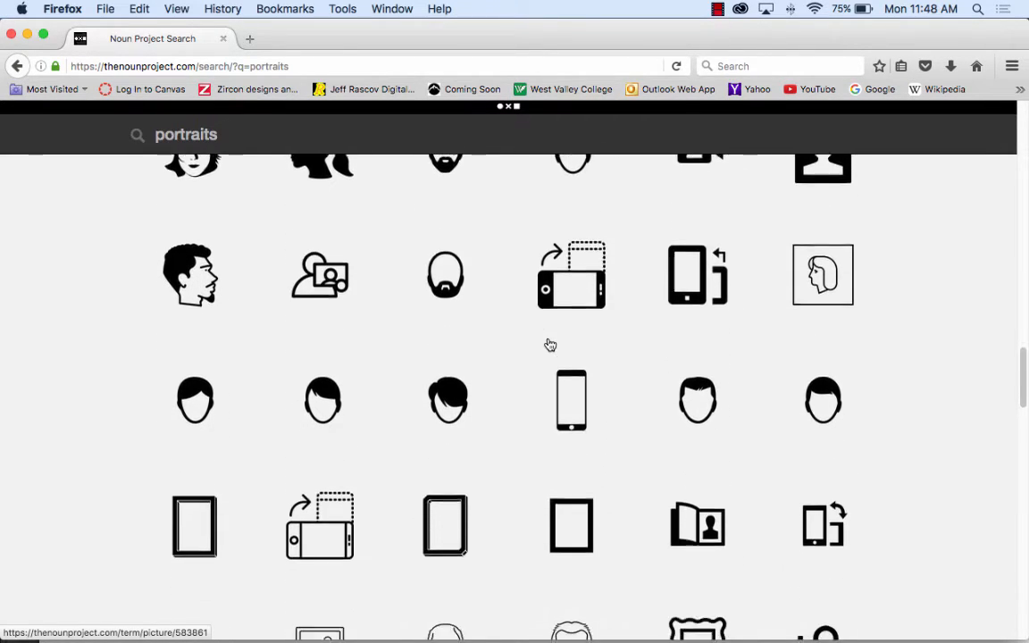
pyautogui.scroll(2, 550, 345)
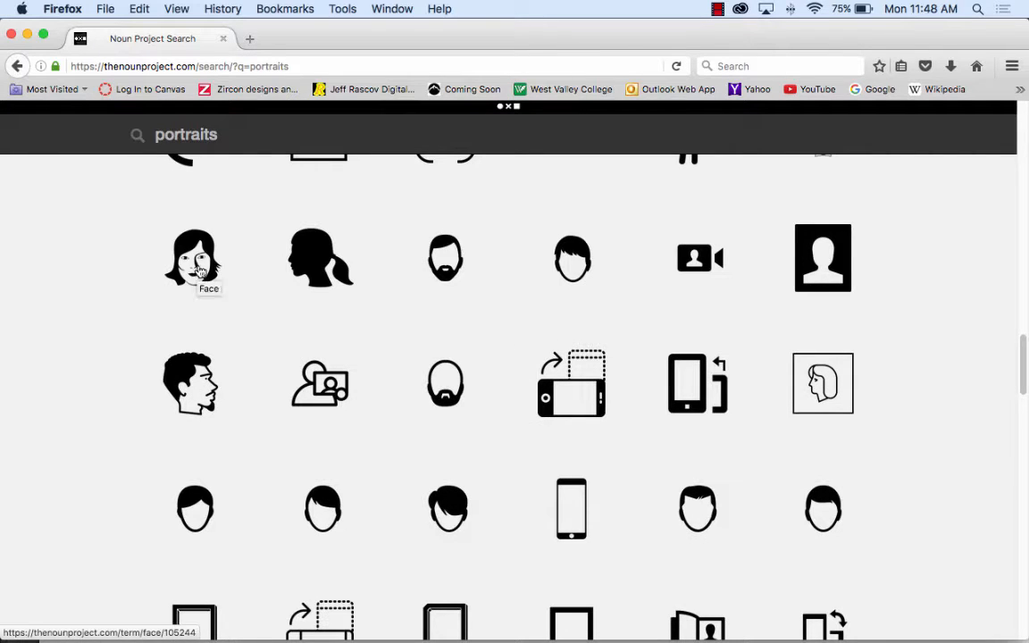
pyautogui.scroll(-3, 501, 323)
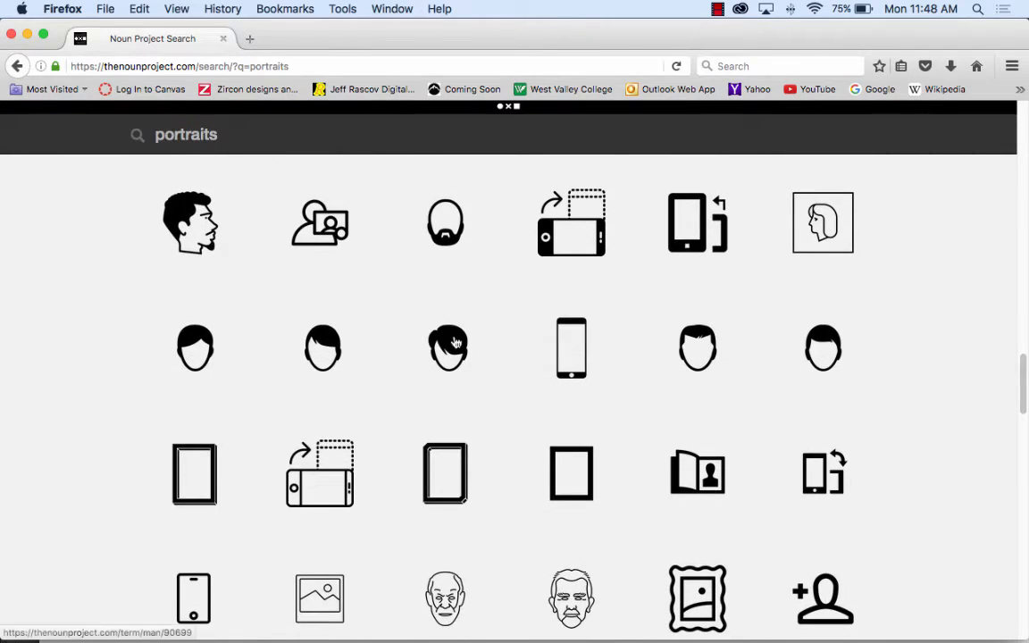
pyautogui.scroll(-4, 533, 374)
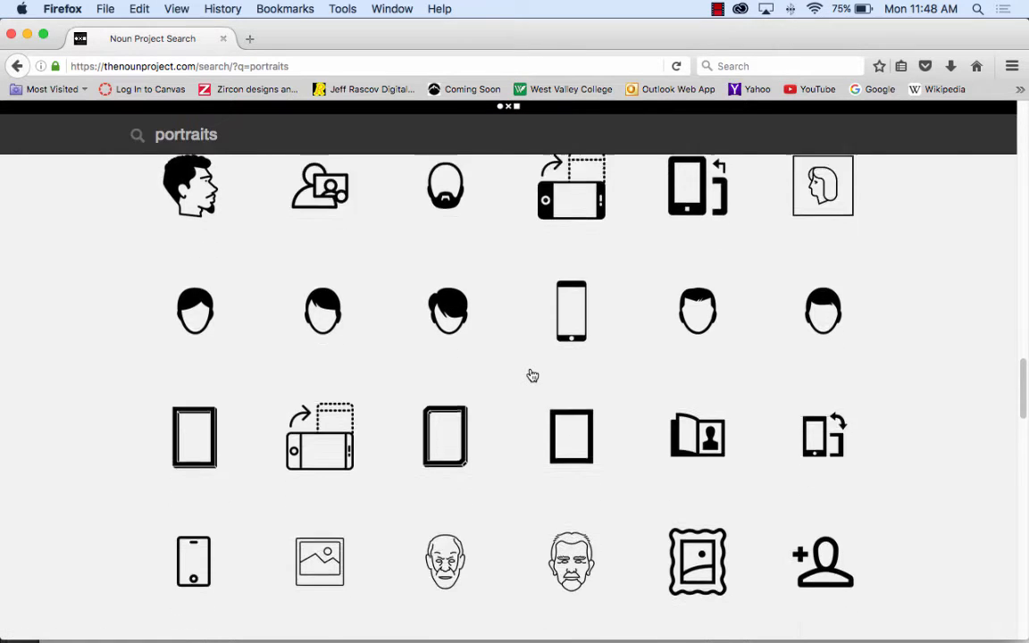
pyautogui.scroll(-10, 532, 375)
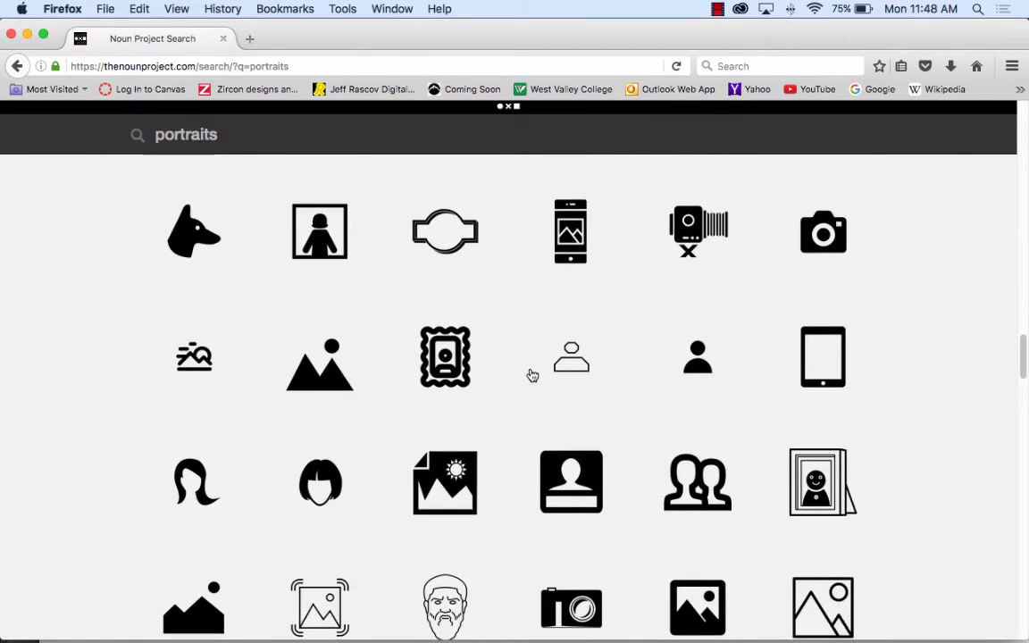
pyautogui.scroll(-1, 531, 375)
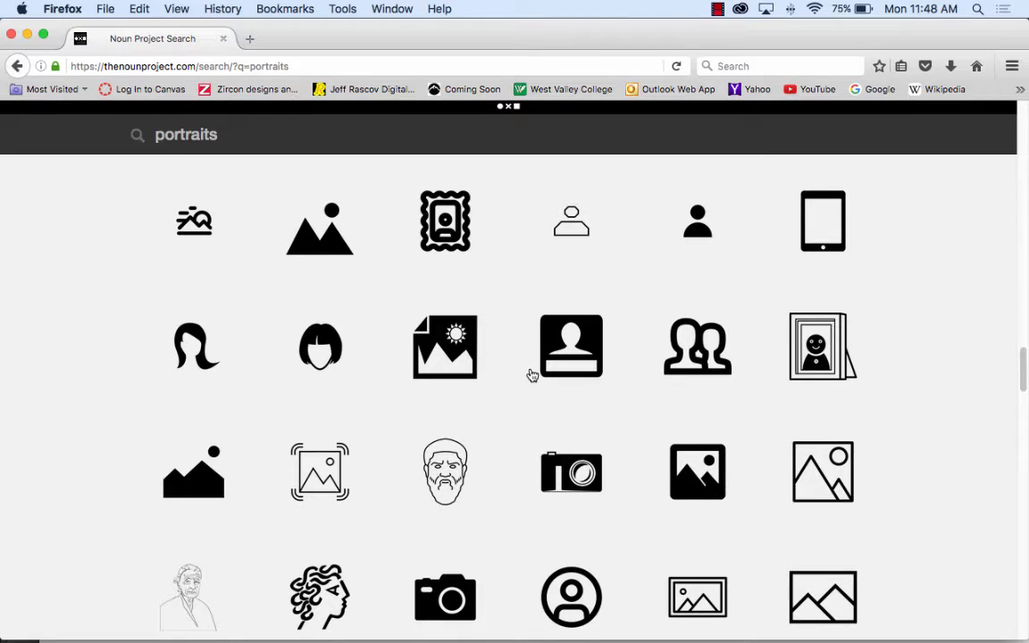
pyautogui.scroll(-8, 532, 375)
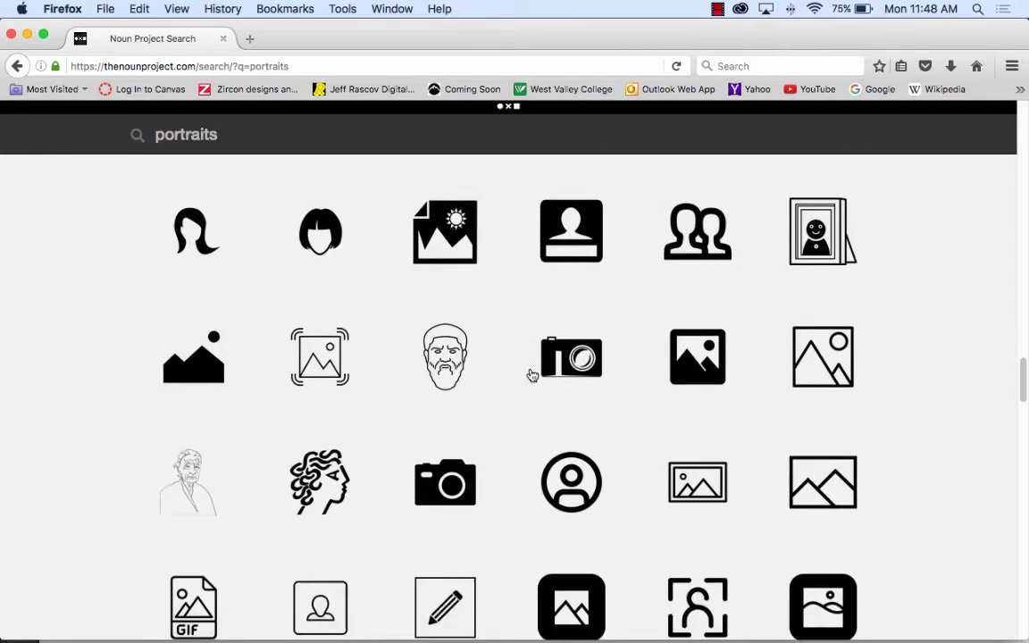
pyautogui.scroll(-8, 532, 375)
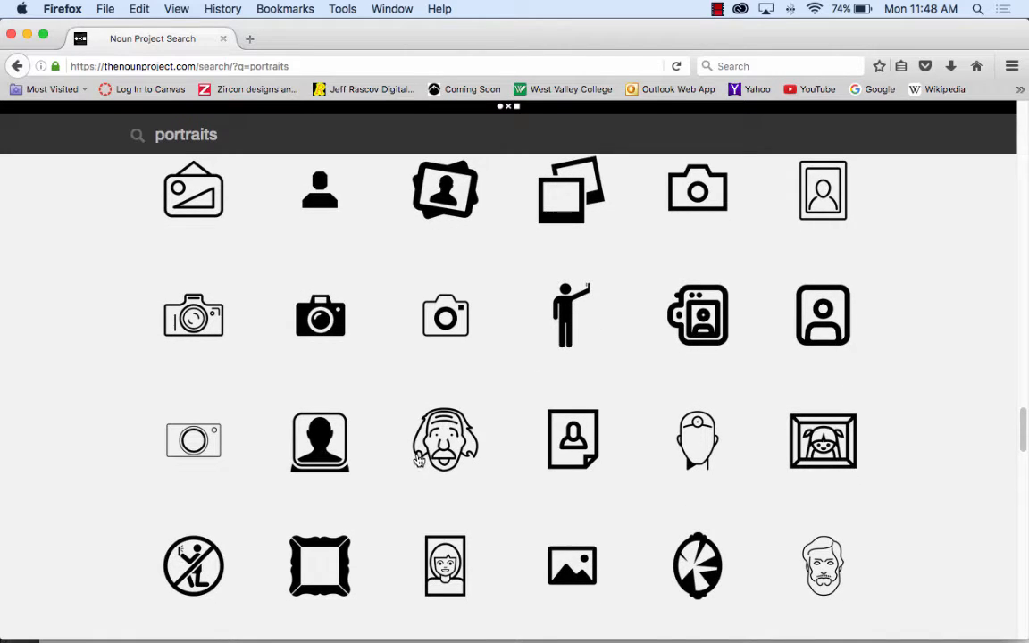
pyautogui.scroll(-2, 493, 458)
pyautogui.scroll(-9, 493, 458)
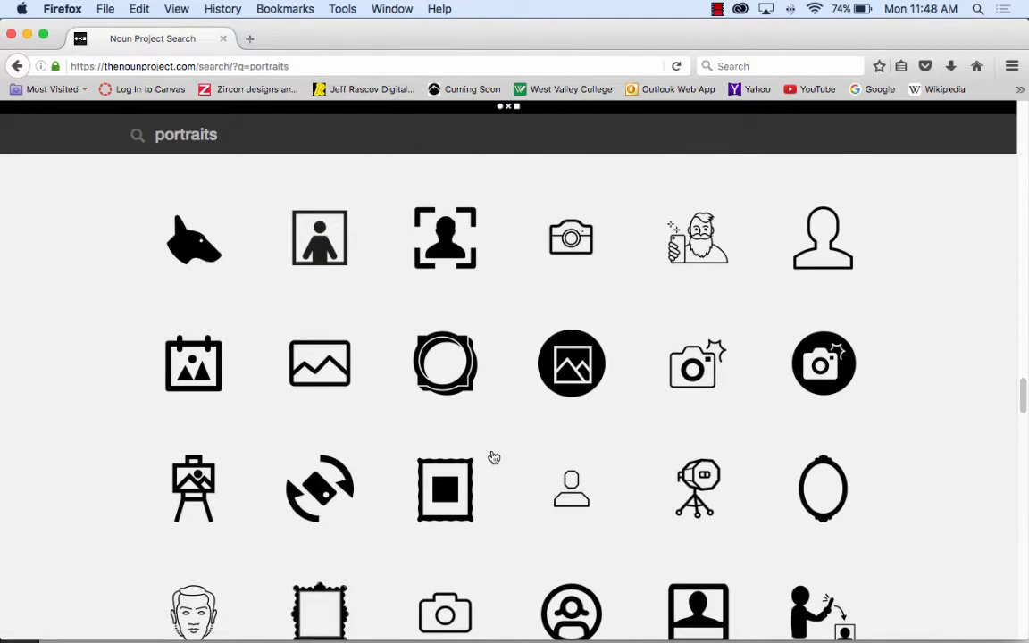
pyautogui.scroll(20, 494, 458)
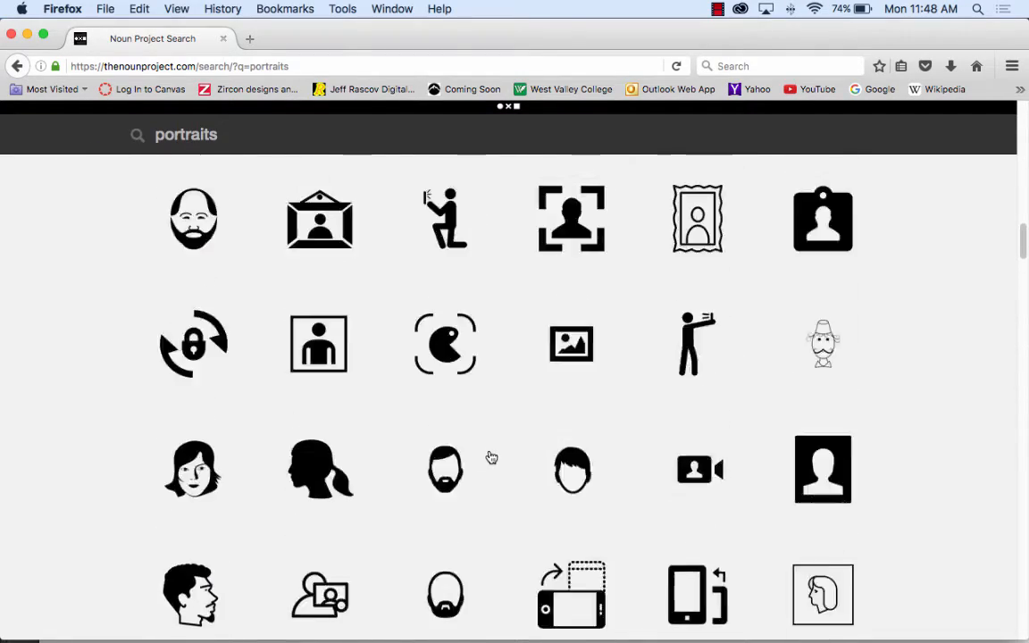
pyautogui.scroll(10, 491, 457)
pyautogui.scroll(-20, 491, 457)
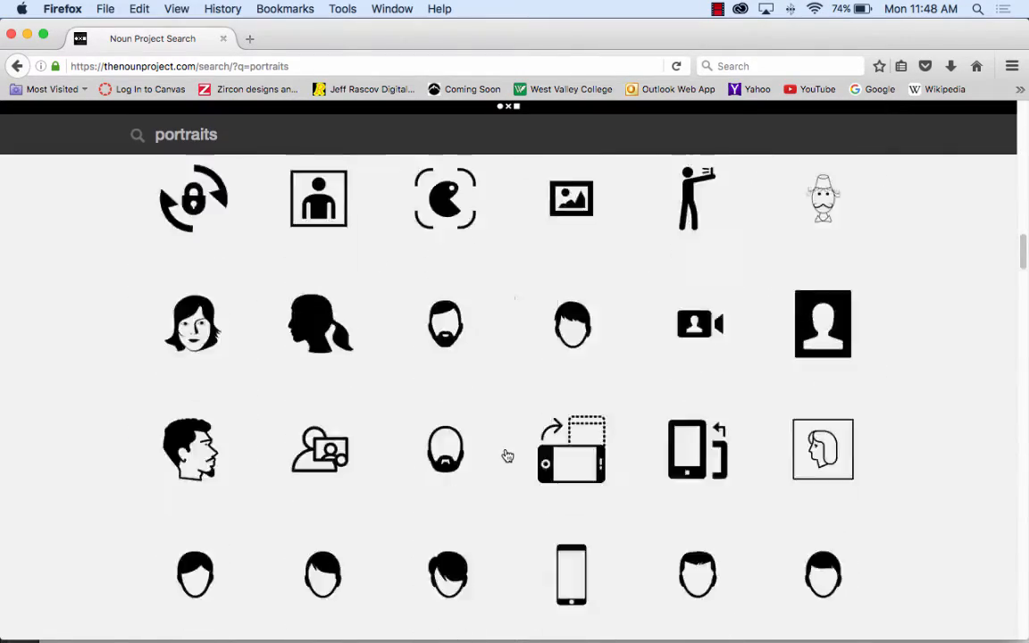
pyautogui.scroll(-10, 505, 455)
pyautogui.scroll(5, 505, 455)
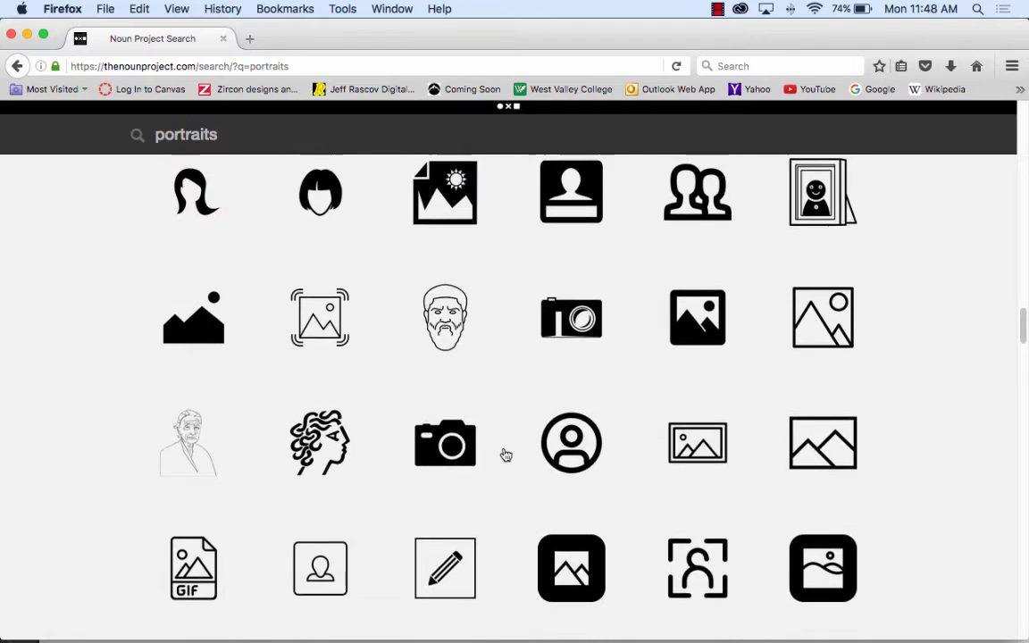
pyautogui.scroll(1, 506, 455)
pyautogui.scroll(10, 505, 455)
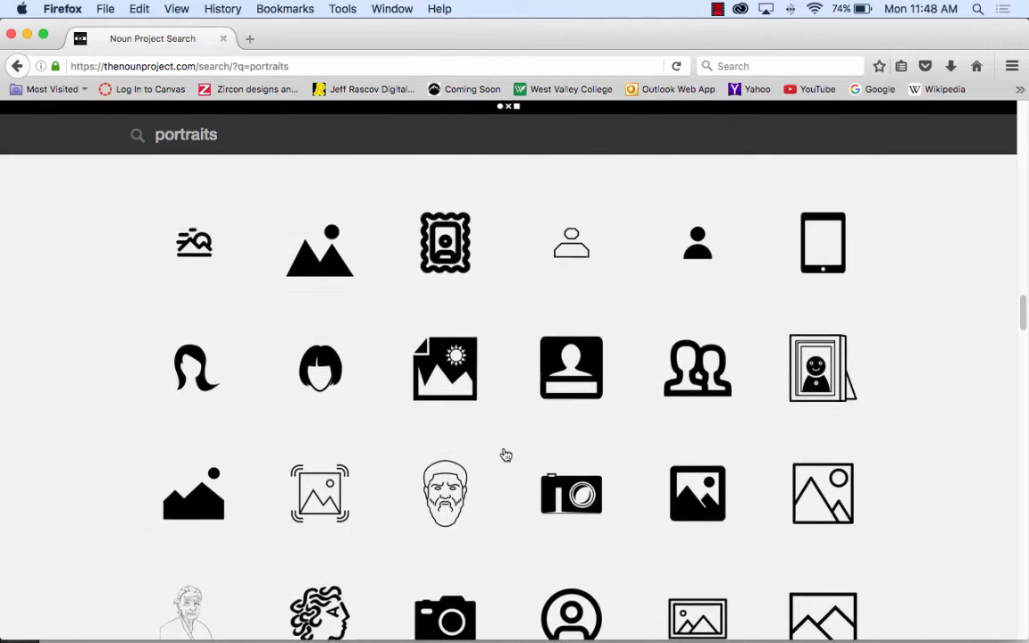
pyautogui.scroll(5, 505, 455)
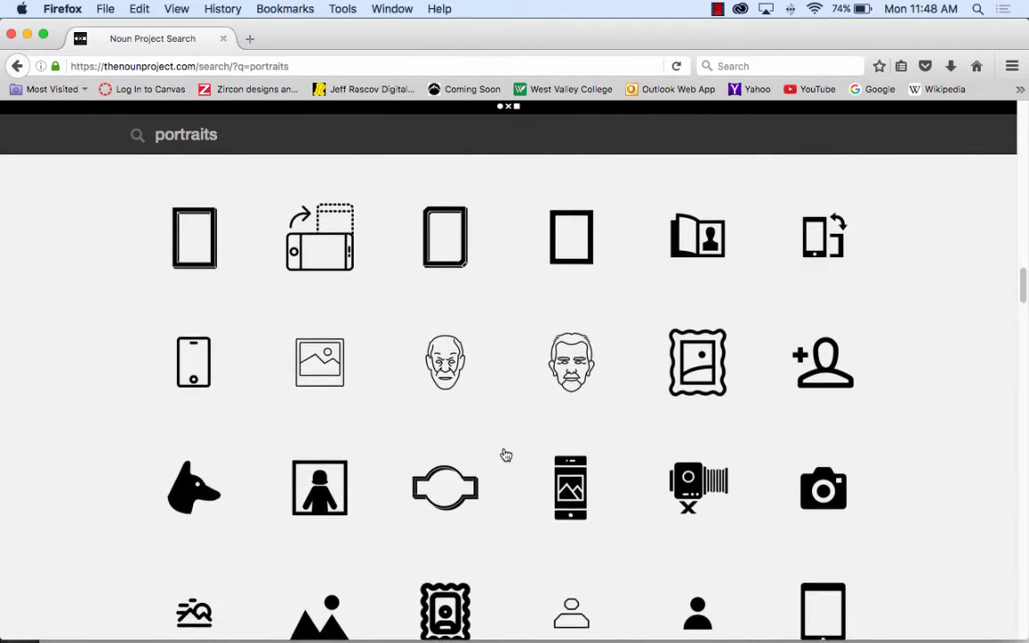
pyautogui.scroll(5, 505, 456)
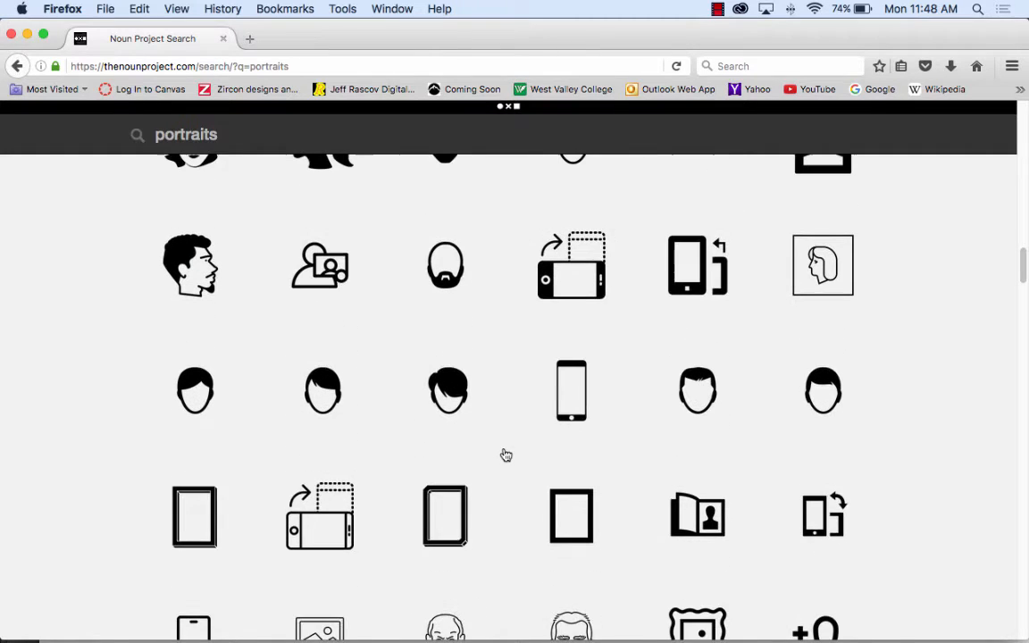
pyautogui.scroll(2, 506, 455)
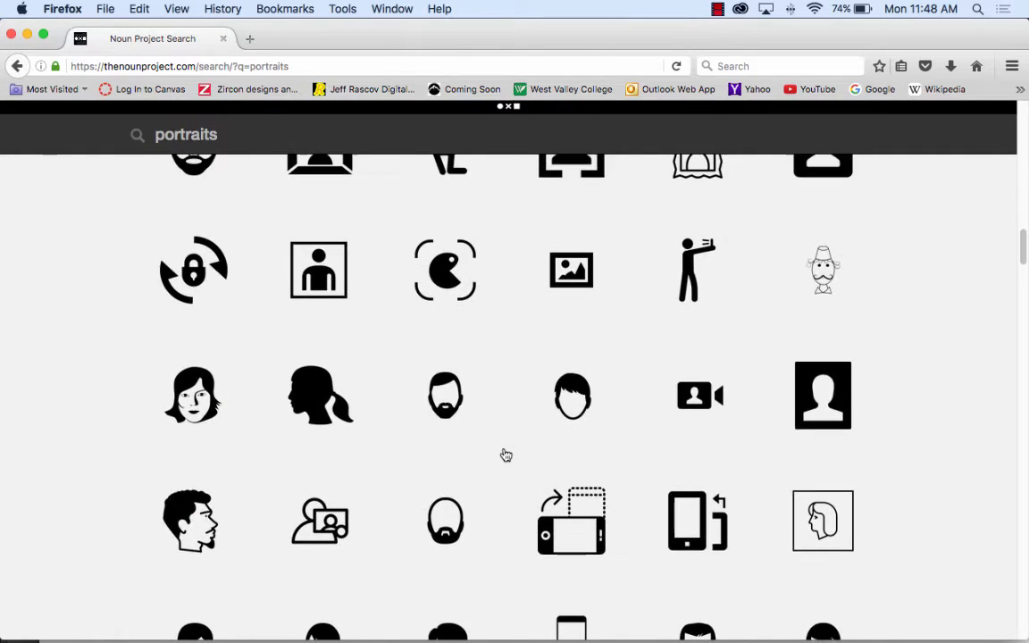
pyautogui.scroll(8, 505, 455)
pyautogui.scroll(11, 505, 455)
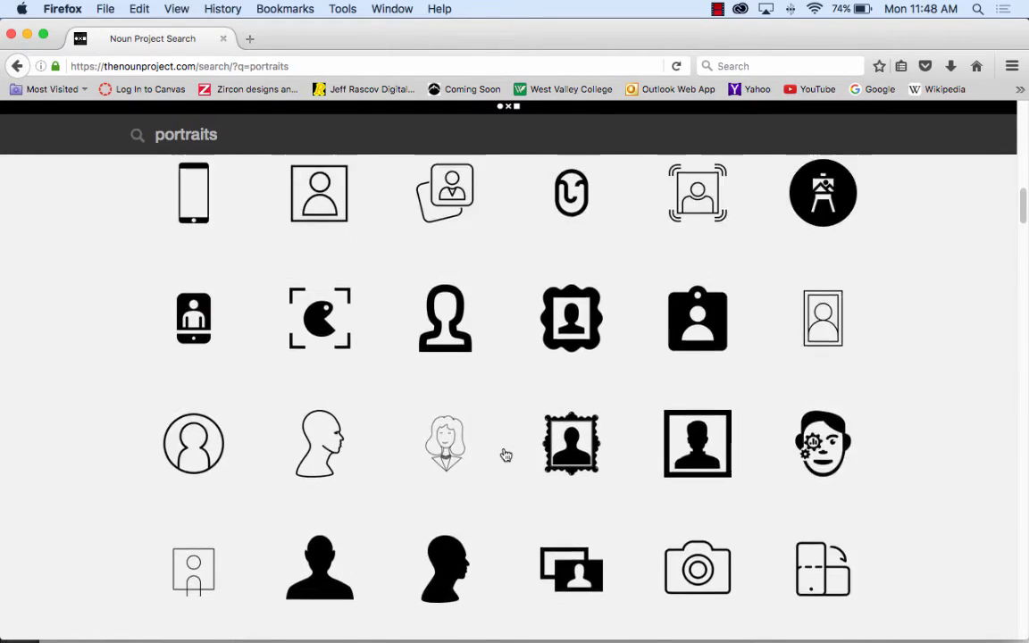
pyautogui.scroll(7, 506, 455)
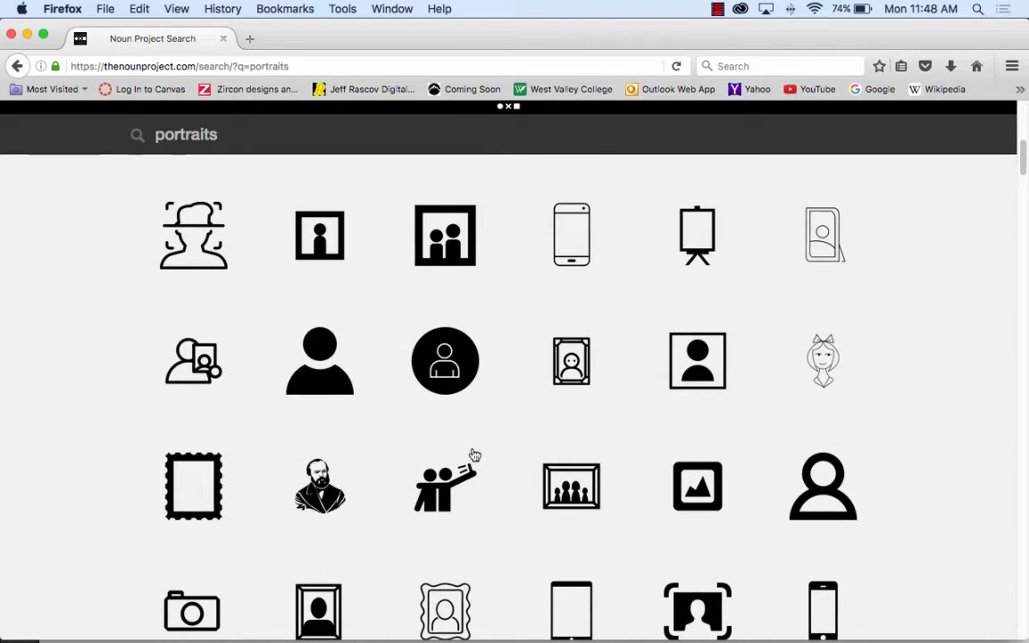
# Step: Open the solid head-and-shoulders "User" icon, capture a screenshot of just its silhouette, and switch to Illustrator
pyautogui.click(319, 352)
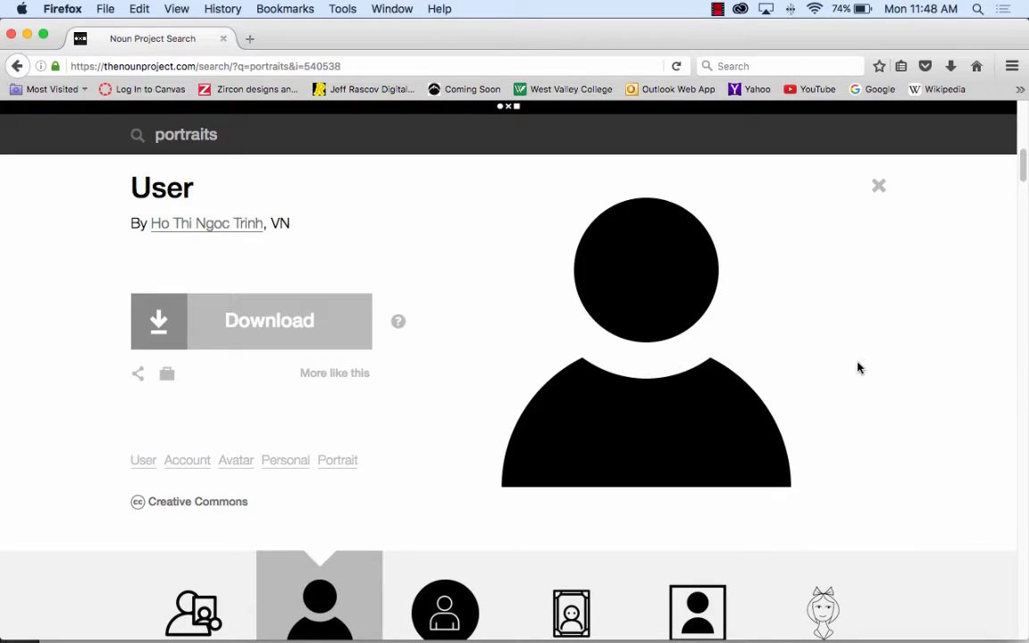
pyautogui.press('super+shift+4')
pyautogui.moveTo(485, 189); pyautogui.dragTo(822, 515)
pyautogui.moveTo(322, 623)
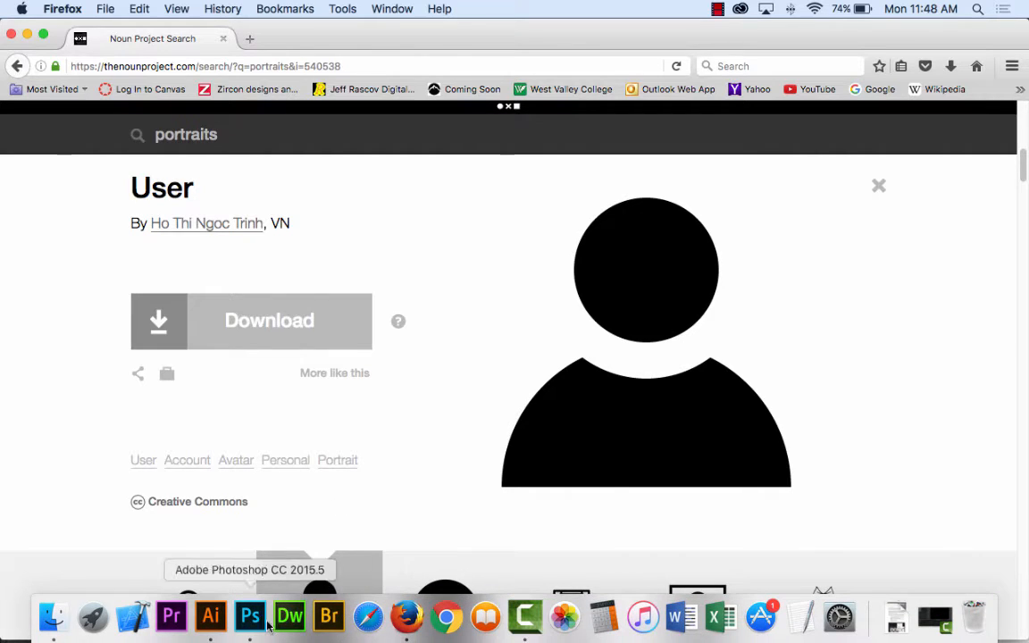
pyautogui.click(211, 620)
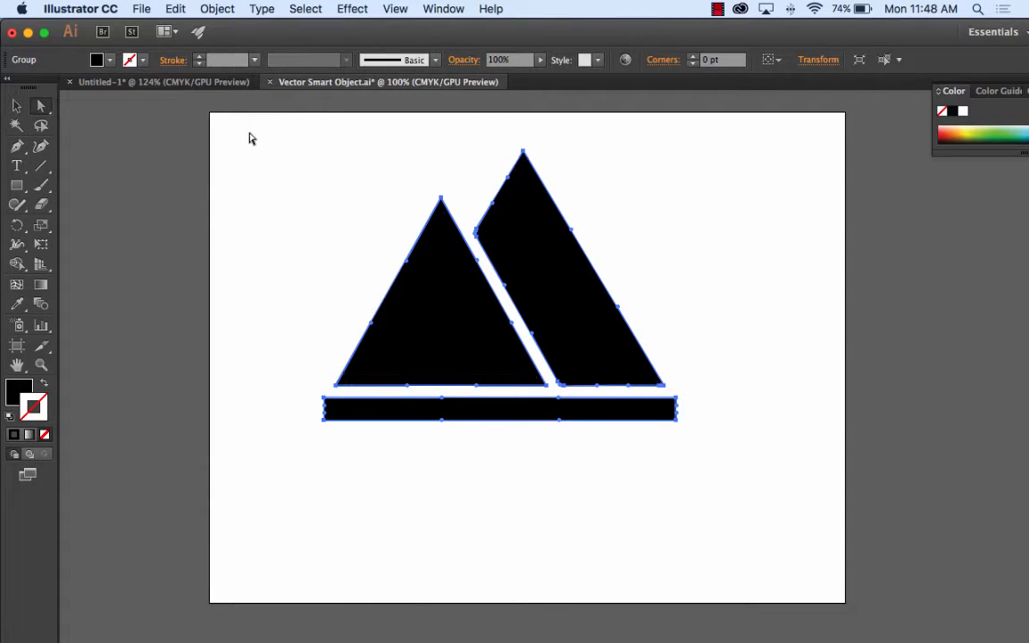
# Step: Delete the mountain artwork and place "Screen Shot 2016-09-26 at 11.48.48 AM.png" from the Desktop large in the middle of the artboard
pyautogui.moveTo(250, 134); pyautogui.dragTo(741, 498)
pyautogui.press('Delete')
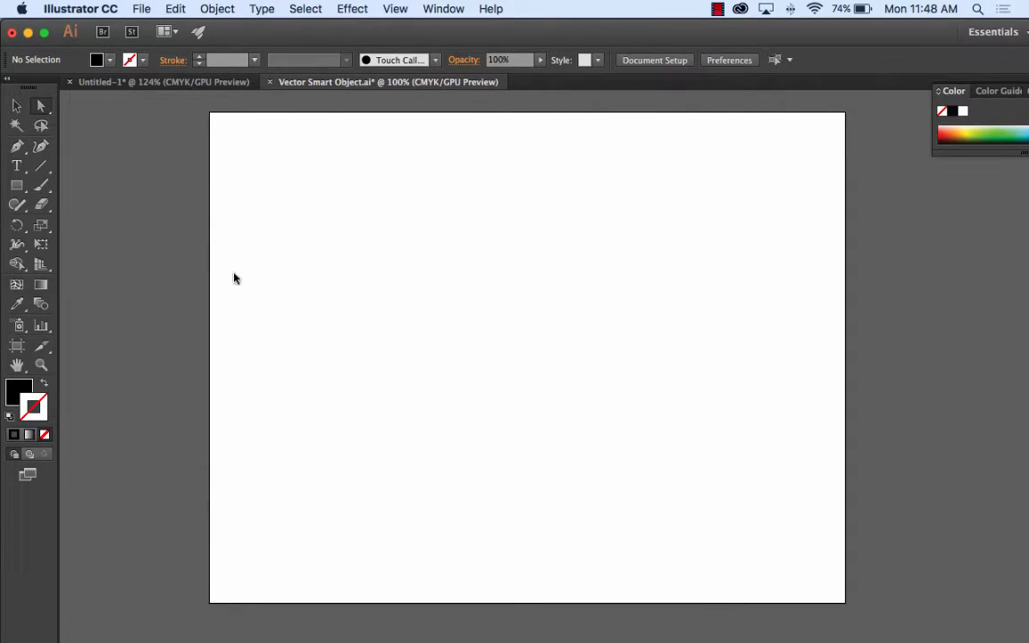
pyautogui.click(141, 8)
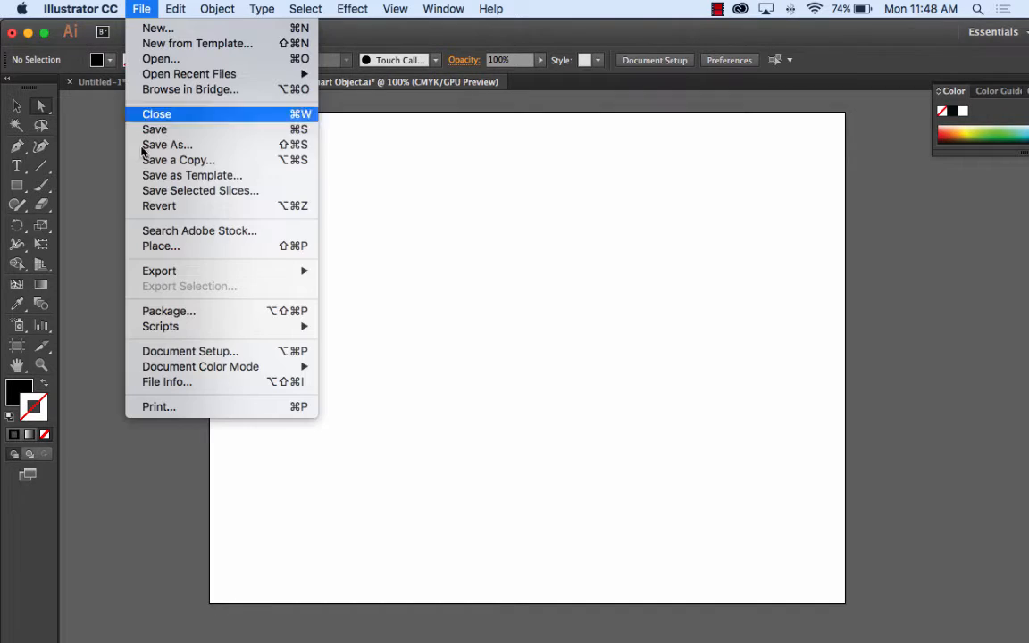
pyautogui.click(196, 247)
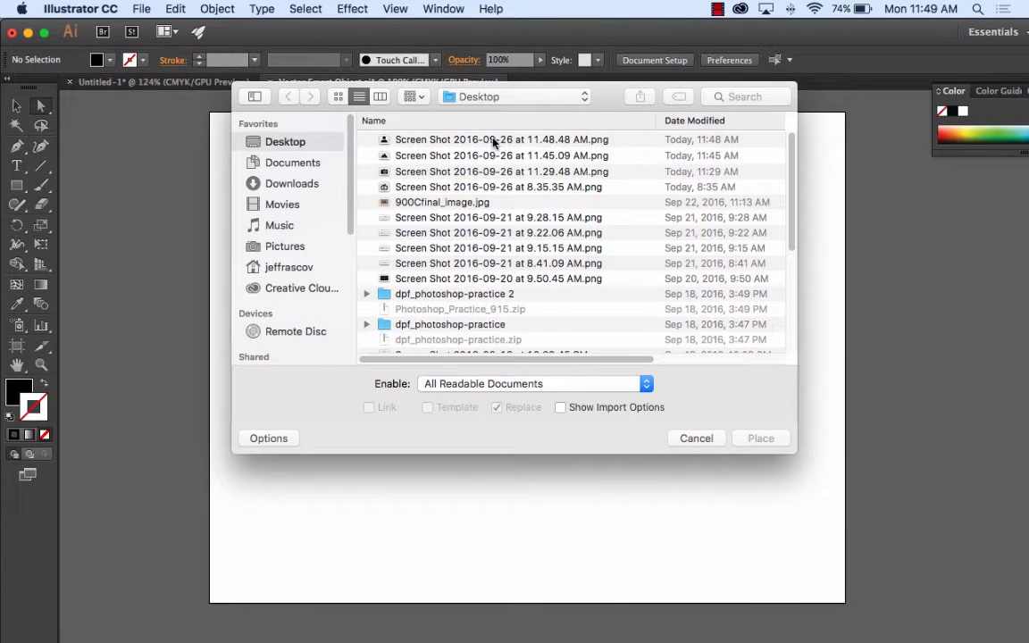
pyautogui.click(492, 139)
pyautogui.click(759, 437)
pyautogui.moveTo(366, 176); pyautogui.dragTo(761, 507)
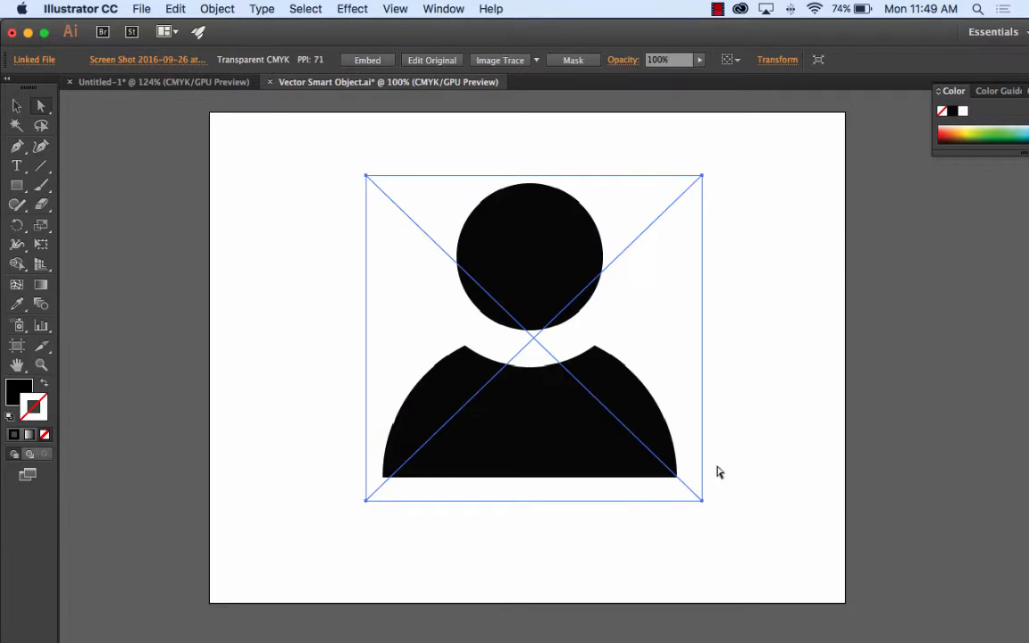
# Step: Image-trace the placed figure with the default preset, expand it to paths, and delete the white background around the silhouette
pyautogui.click(500, 63)
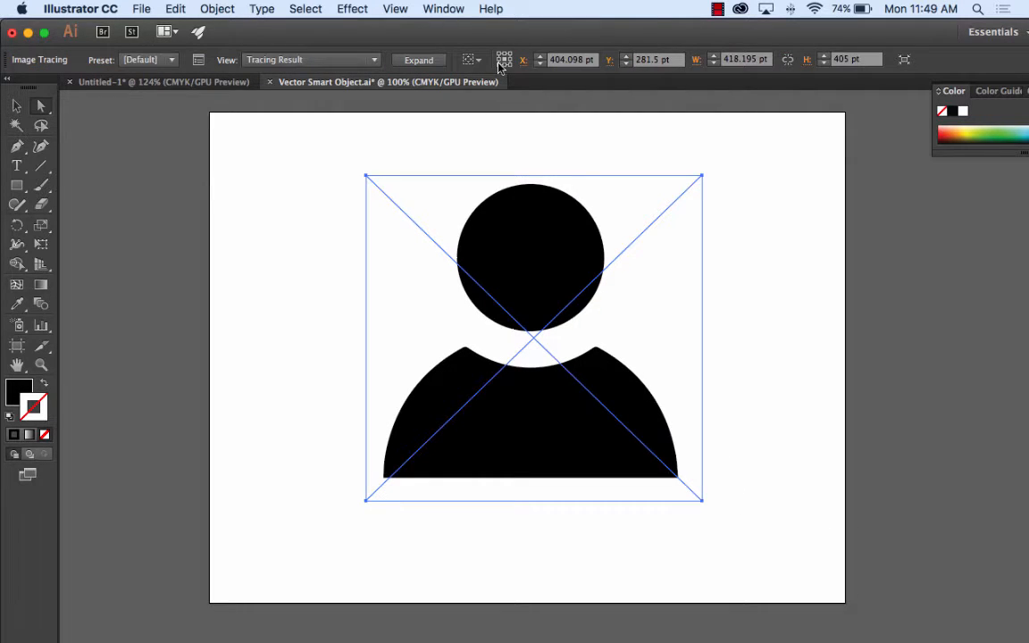
pyautogui.click(427, 61)
pyautogui.click(292, 230)
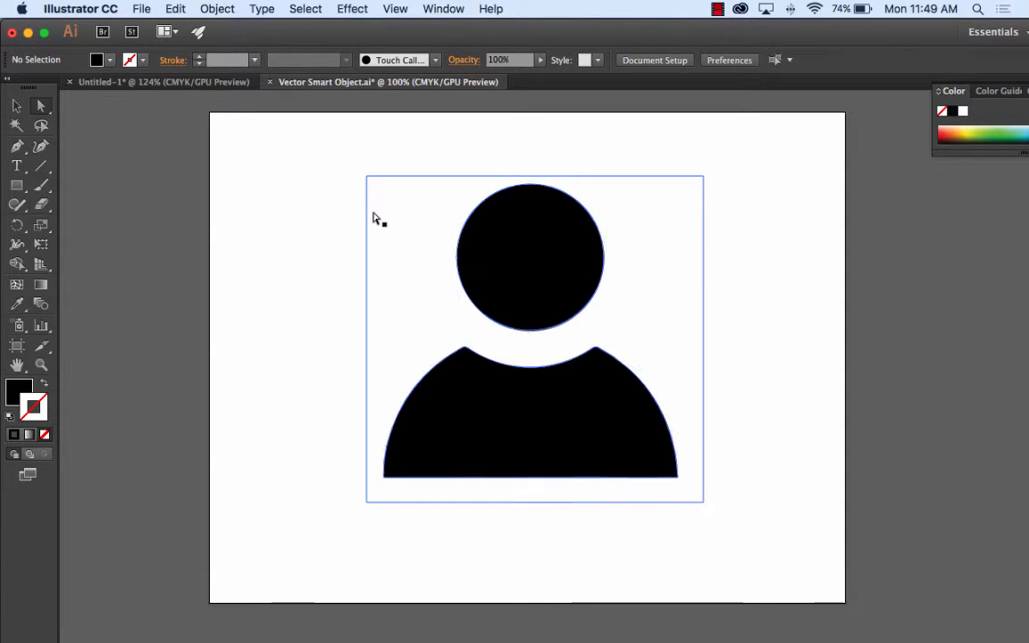
pyautogui.click(374, 219)
pyautogui.press('Delete')
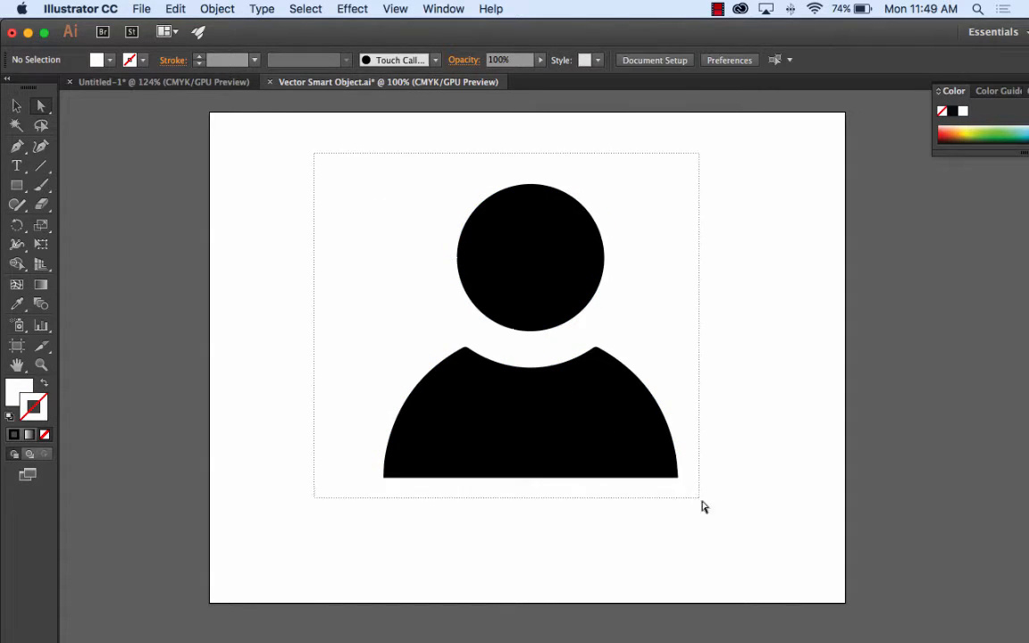
# Step: Copy the whole head-and-shoulders silhouette, switch to Photoshop, and paste it into the menu document as a shape layer
pyautogui.press('super+a')
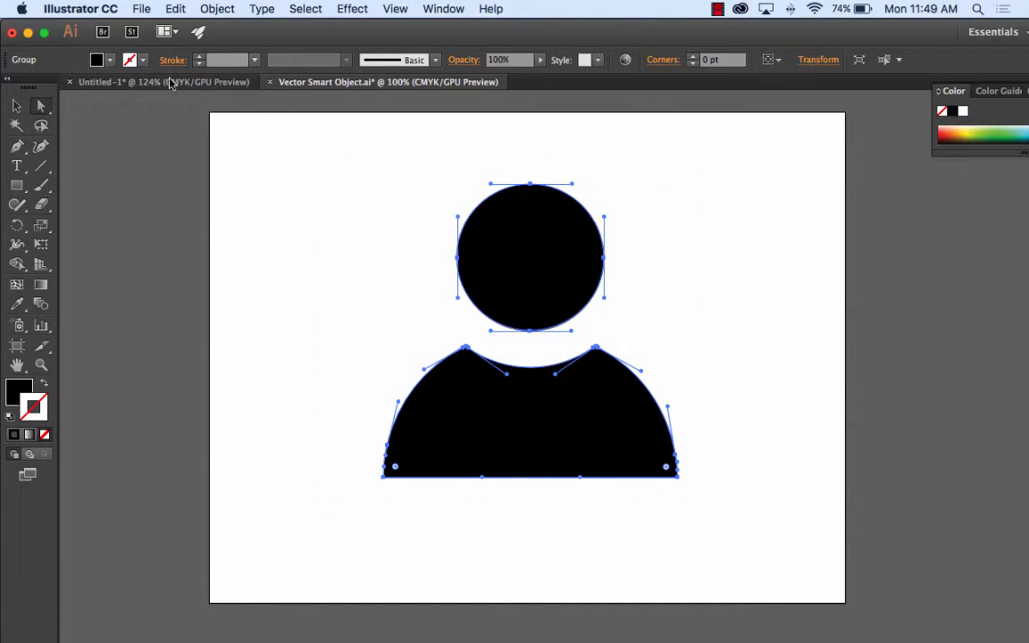
pyautogui.click(250, 616)
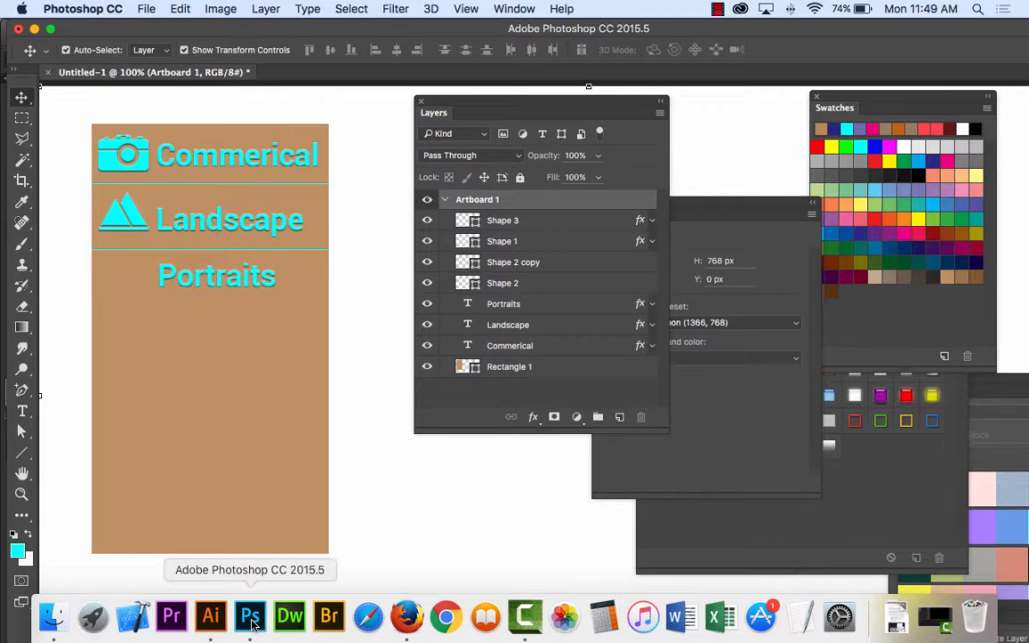
pyautogui.press('super+v')
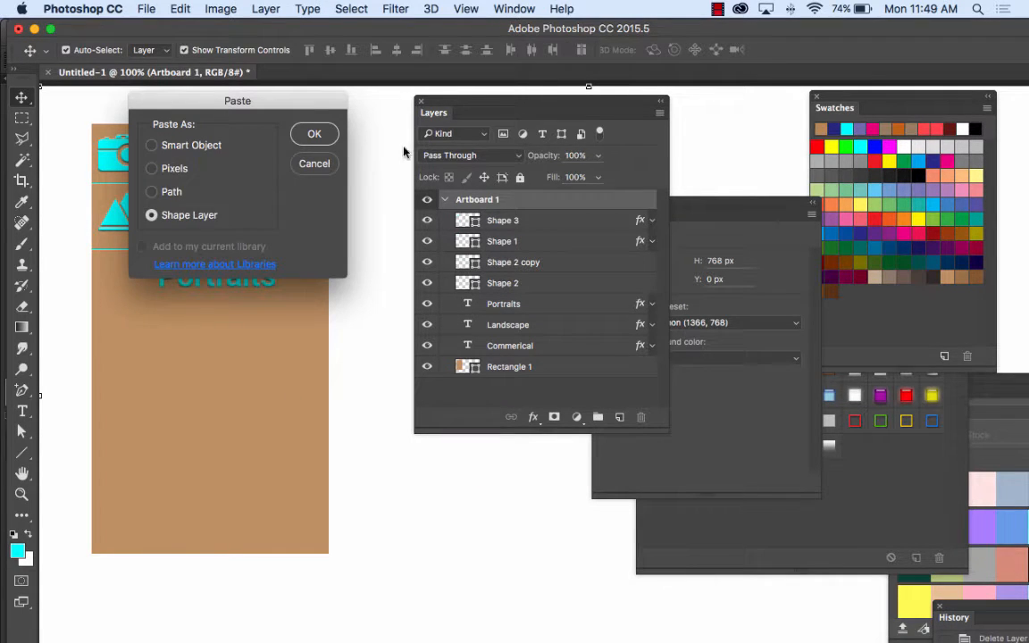
pyautogui.click(312, 134)
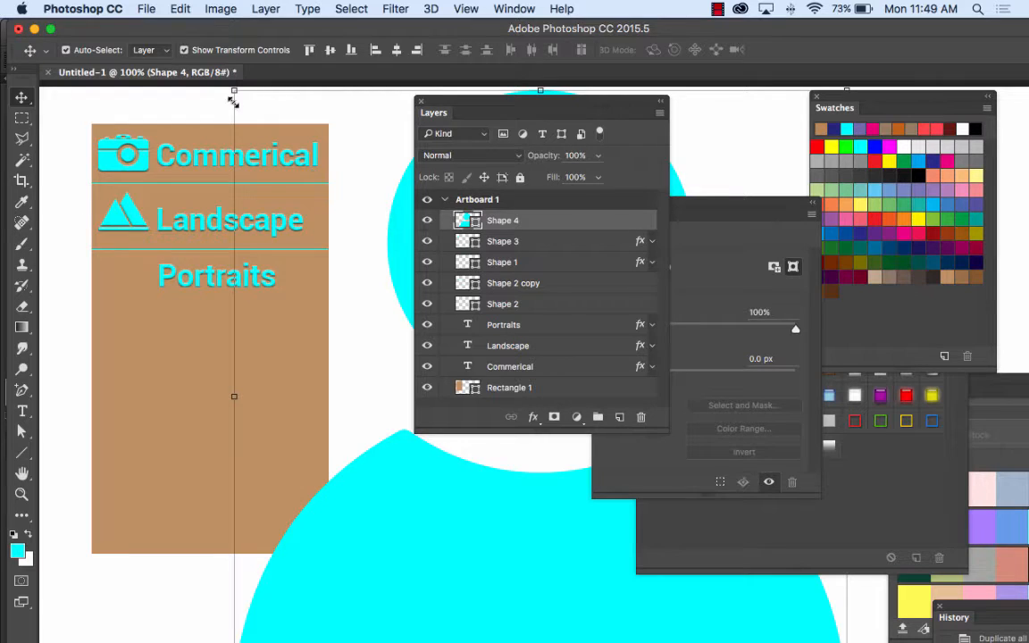
# Step: Scale the pasted figure down to menu icon size and place it just before the "Portraits" text, beneath the mountain icon
pyautogui.moveTo(234, 90); pyautogui.dragTo(602, 582)
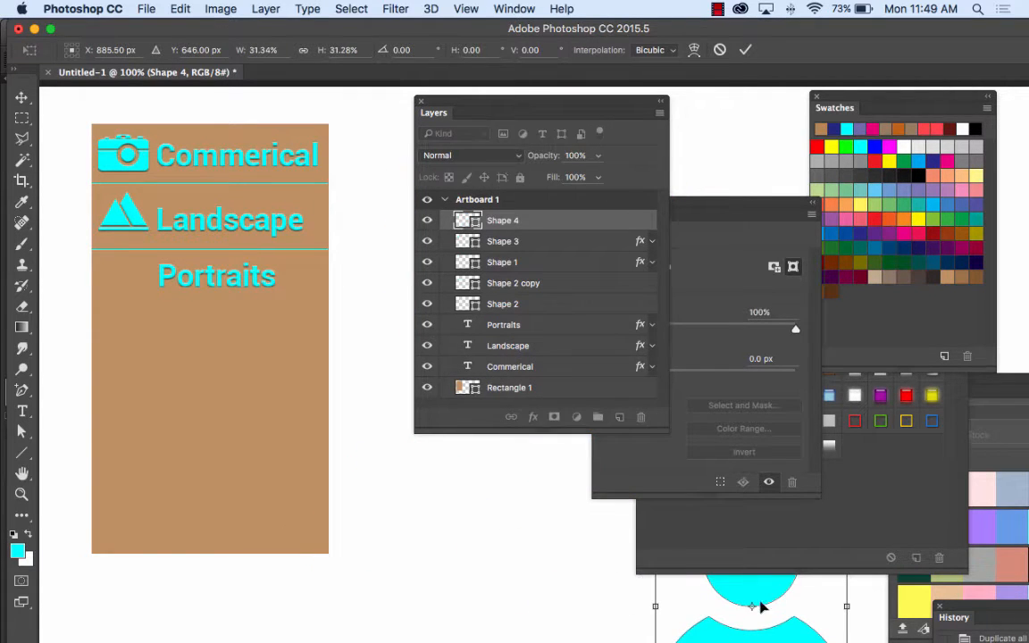
pyautogui.moveTo(760, 598); pyautogui.dragTo(293, 413)
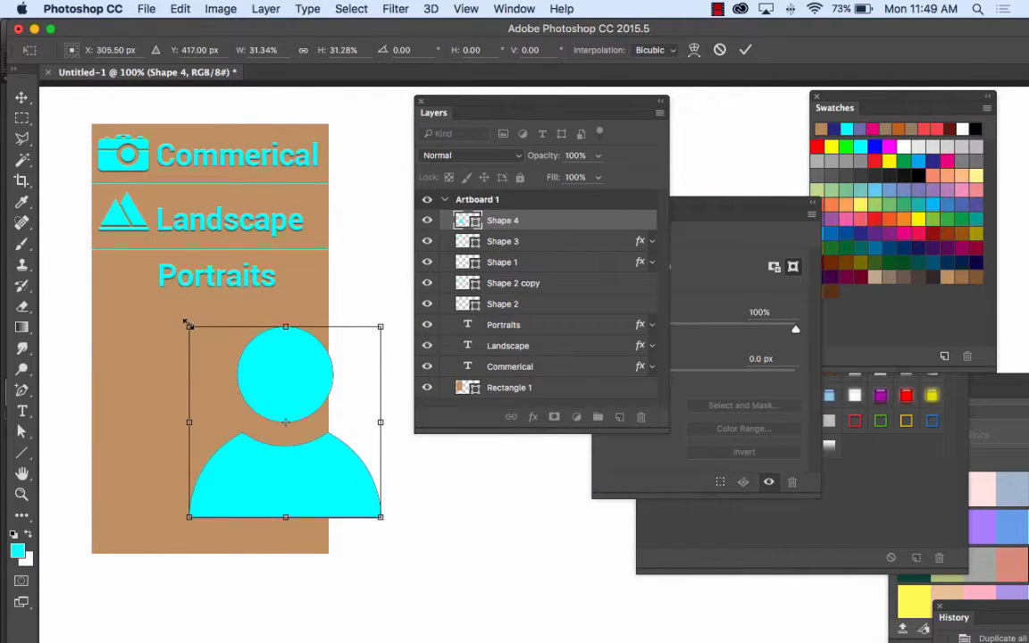
pyautogui.moveTo(188, 326); pyautogui.dragTo(134, 287)
pyautogui.click(744, 50)
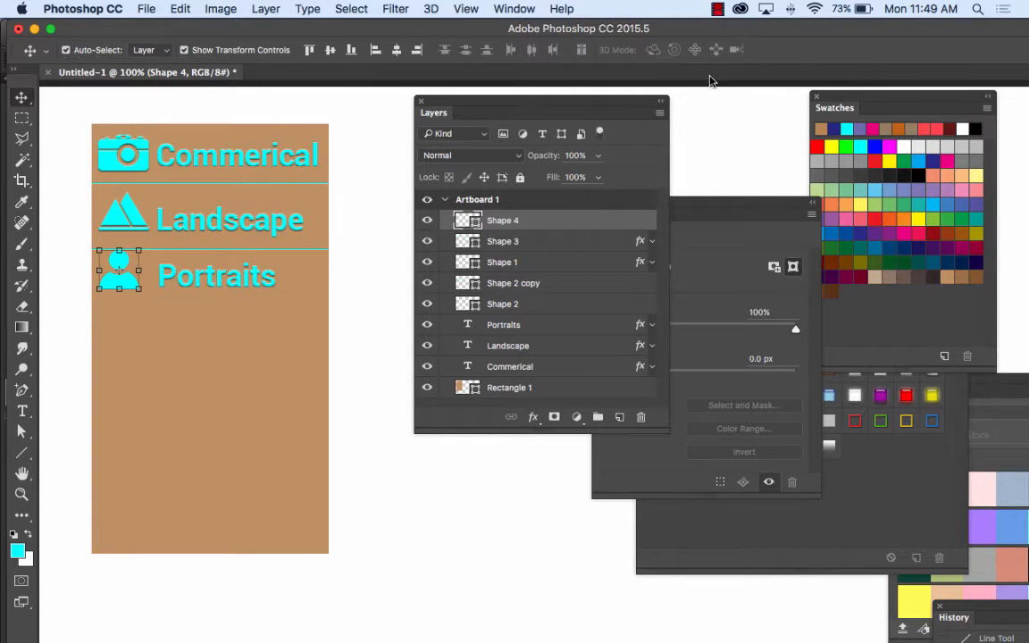
pyautogui.press('Right')
pyautogui.press('Right')
pyautogui.press('Right')
pyautogui.press('Right')
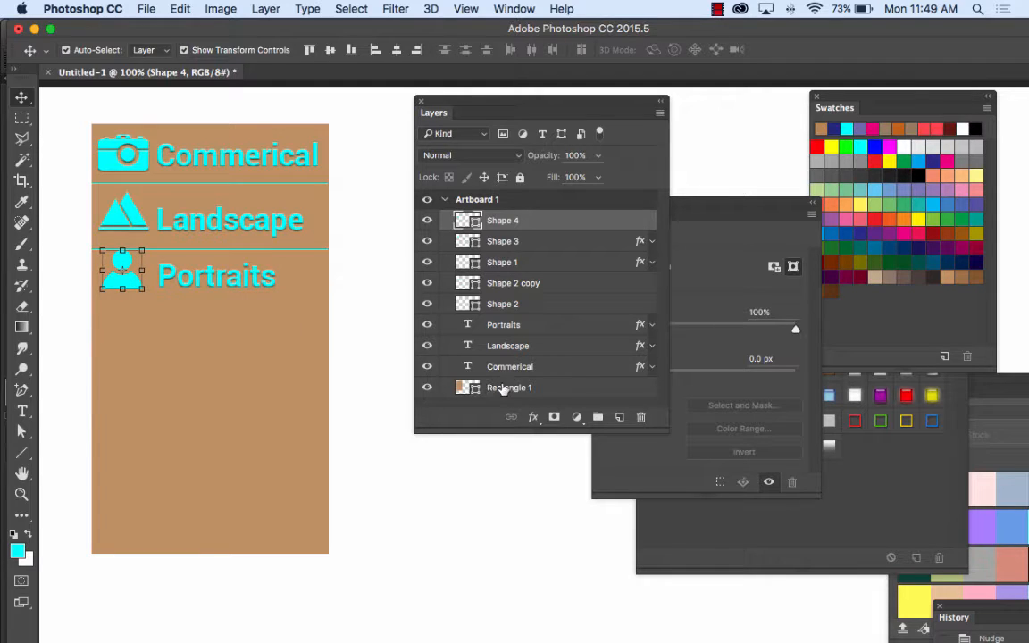
# Step: Copy the Bevel & Emboss effect from the Shape 1 layer to the portrait icon's Shape 4 layer
pyautogui.click(652, 262)
pyautogui.moveTo(496, 284); pyautogui.dragTo(486, 222)
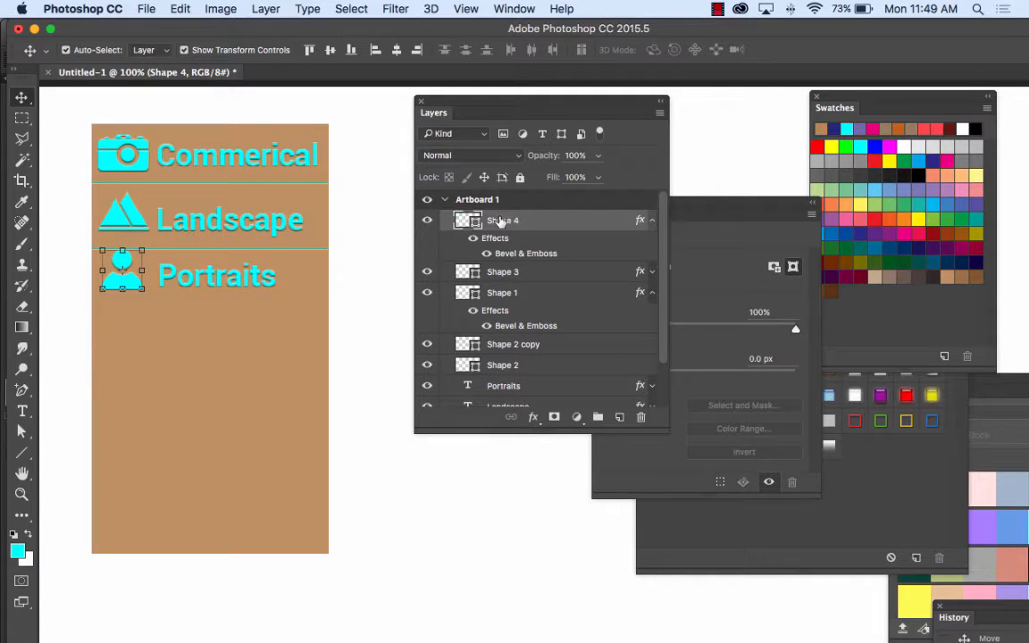
pyautogui.click(361, 308)
# Step: Select the "Portraits" text together with its icon and shift both slightly down from the second divider line, then deselect them
pyautogui.click(200, 281)
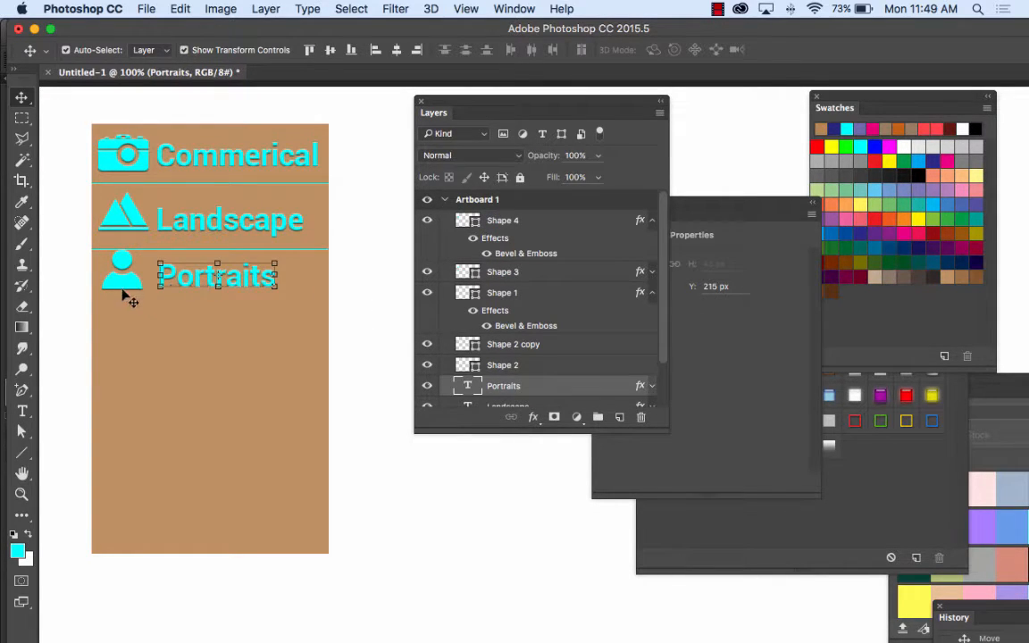
pyautogui.keyDown('shift'); pyautogui.click(132, 284); pyautogui.keyUp('shift')
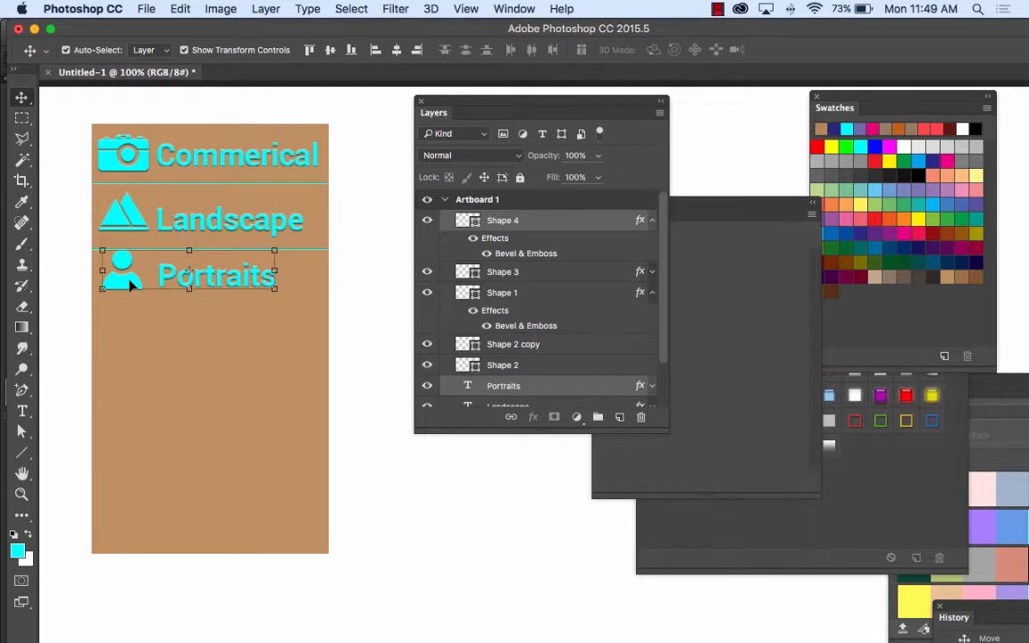
pyautogui.click(390, 253)
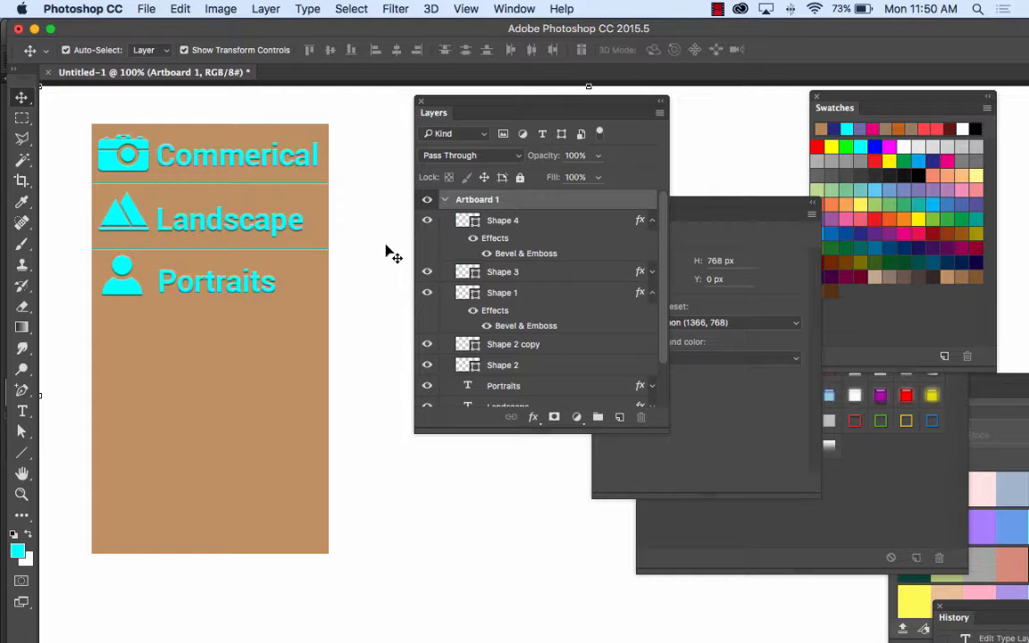
# Step: Rearrange the Layers and Properties panels around the menu artwork and collapse Artboard 1 in the layer list
pyautogui.moveTo(478, 101); pyautogui.dragTo(707, 120)
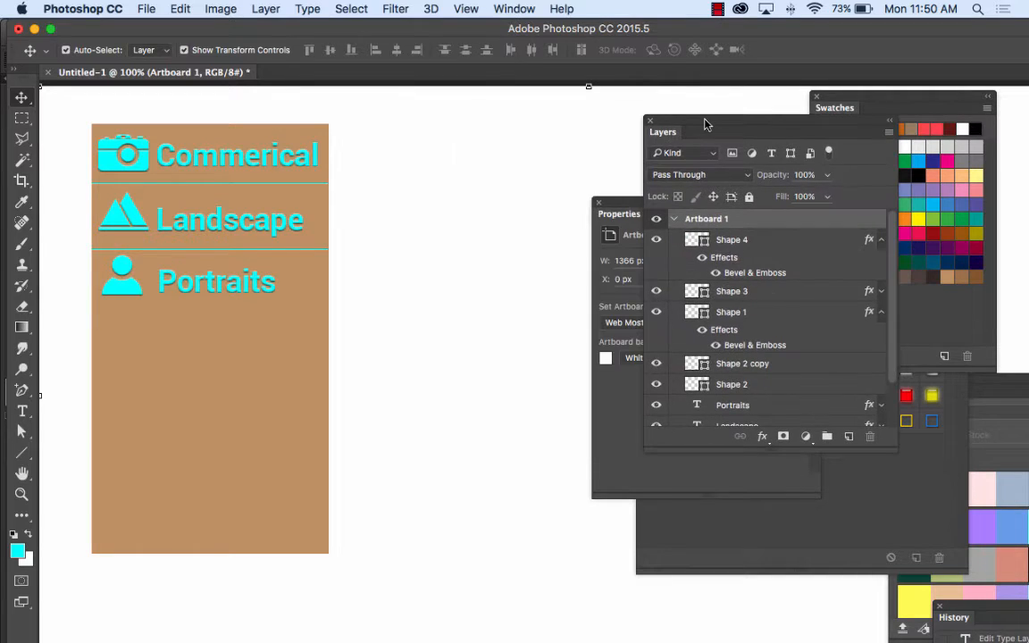
pyautogui.moveTo(625, 214); pyautogui.dragTo(593, 353)
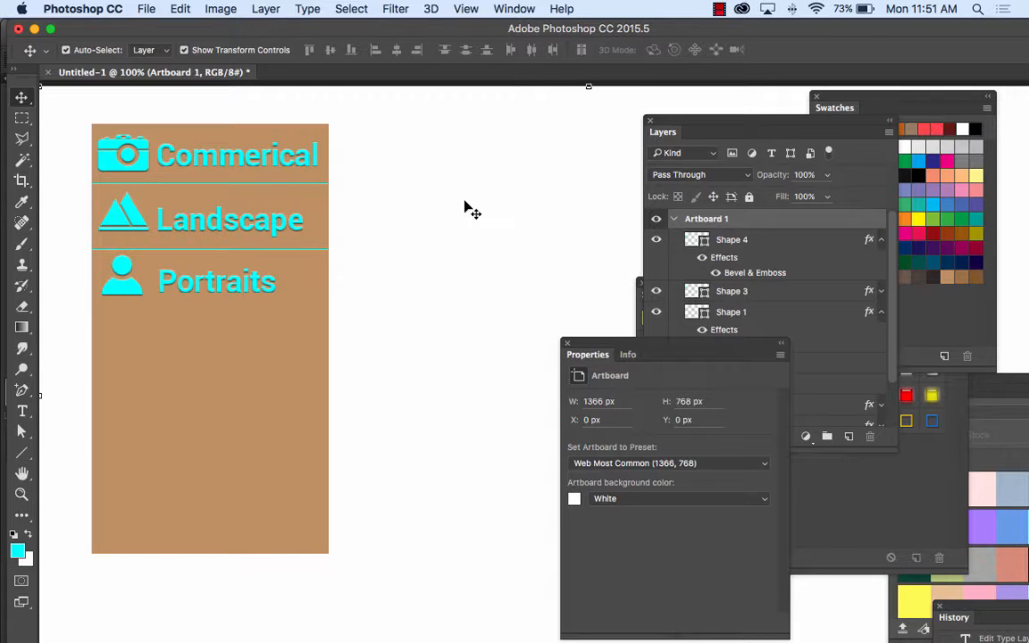
pyautogui.moveTo(486, 201); pyautogui.dragTo(409, 184)
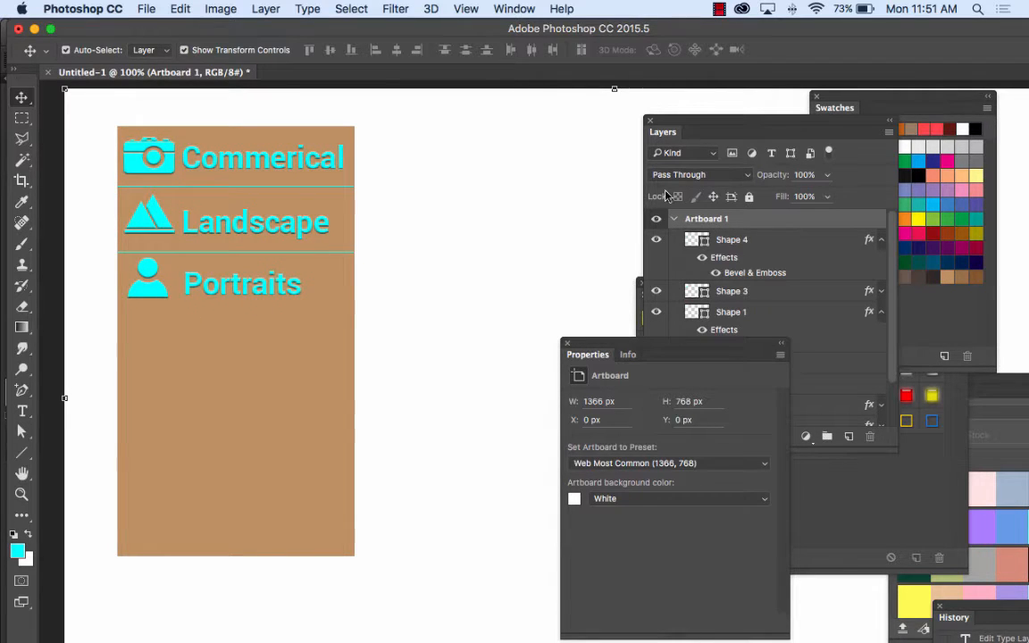
pyautogui.moveTo(635, 112); pyautogui.dragTo(458, 92)
pyautogui.click(499, 198)
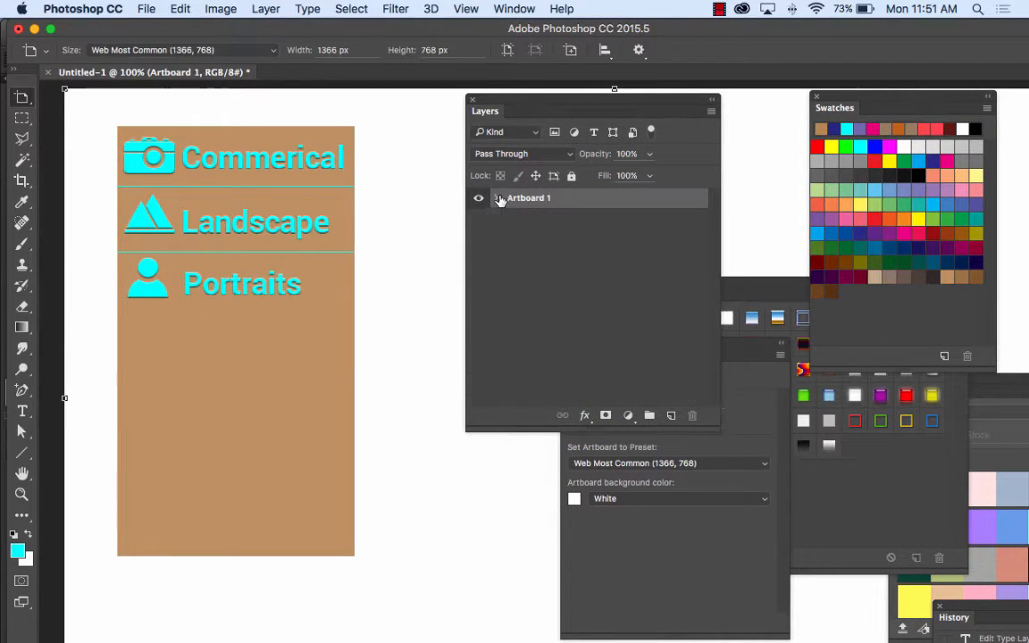
pyautogui.click(672, 416)
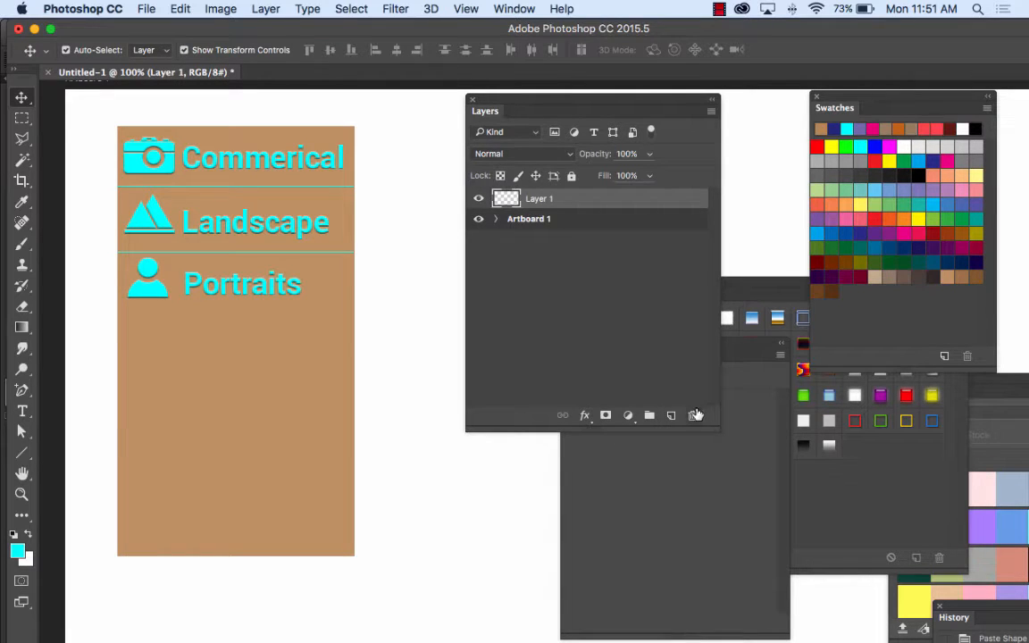
pyautogui.click(693, 415)
pyautogui.click(656, 241)
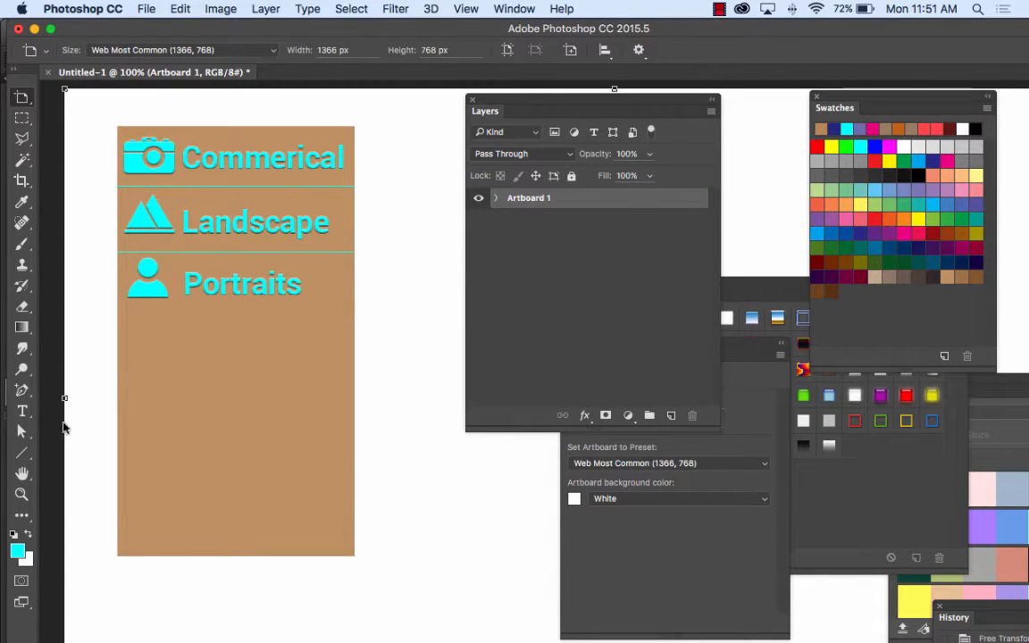
pyautogui.click(22, 583)
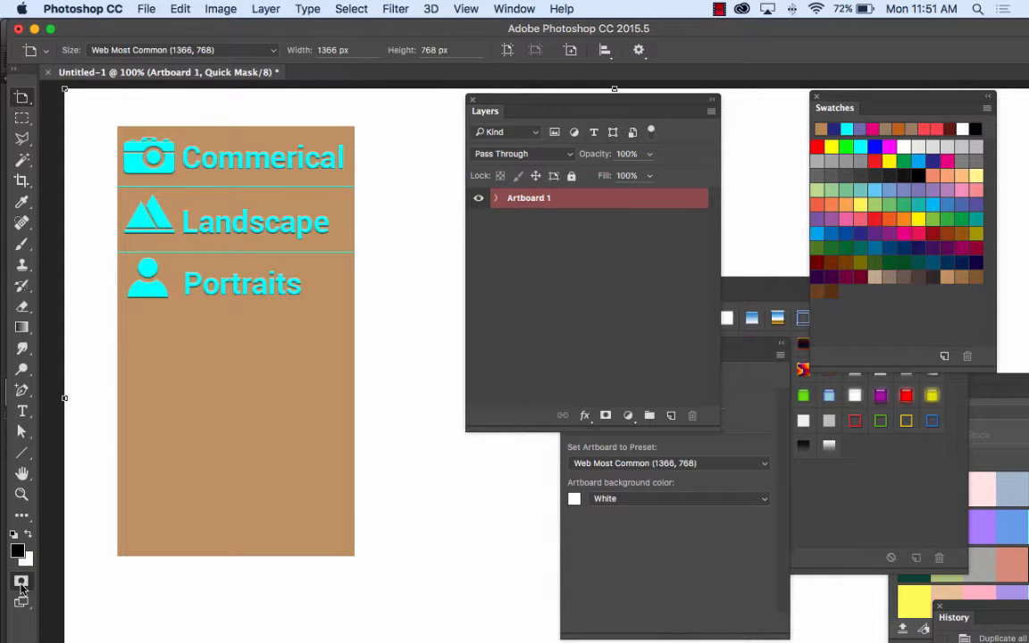
pyautogui.click(21, 582)
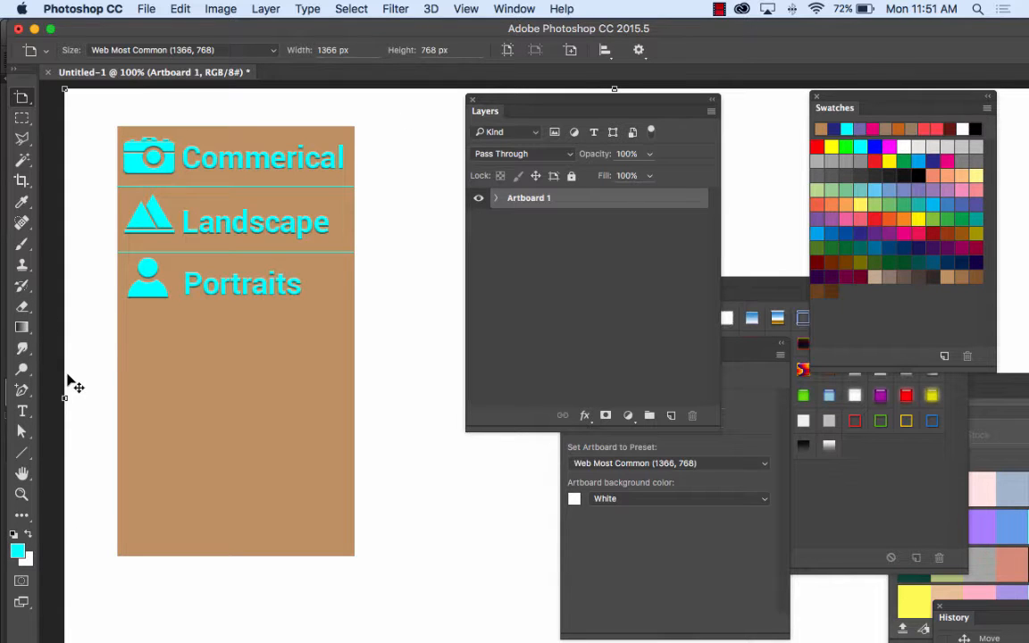
# Step: Zoom out to 50% and arrange the Properties and Layers panels next to each other beyond the menu artwork
pyautogui.press('super+minus')
pyautogui.press('super+minus')
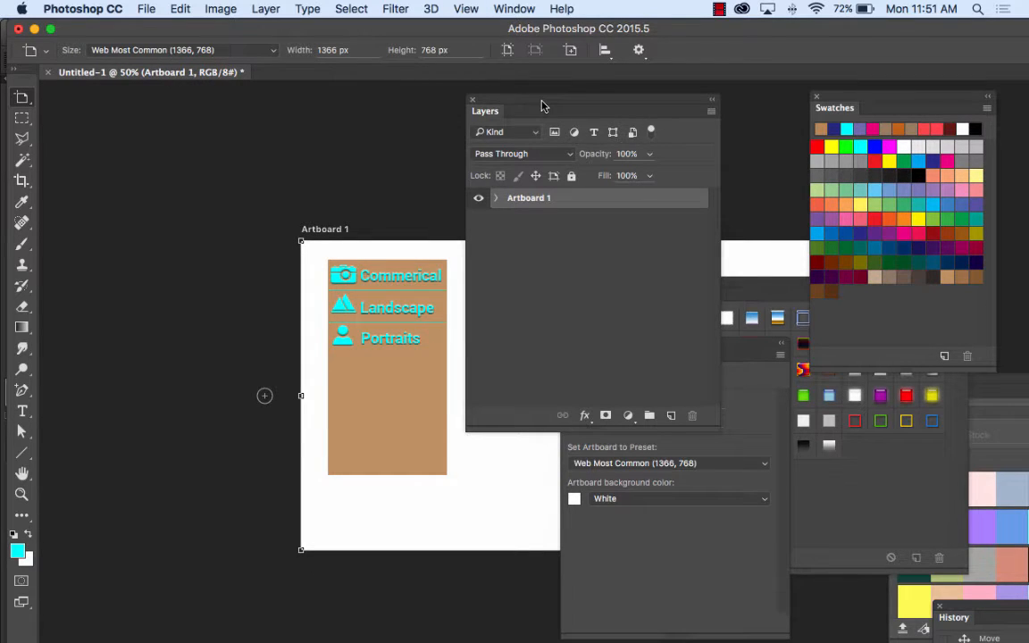
pyautogui.moveTo(378, 264); pyautogui.dragTo(144, 161)
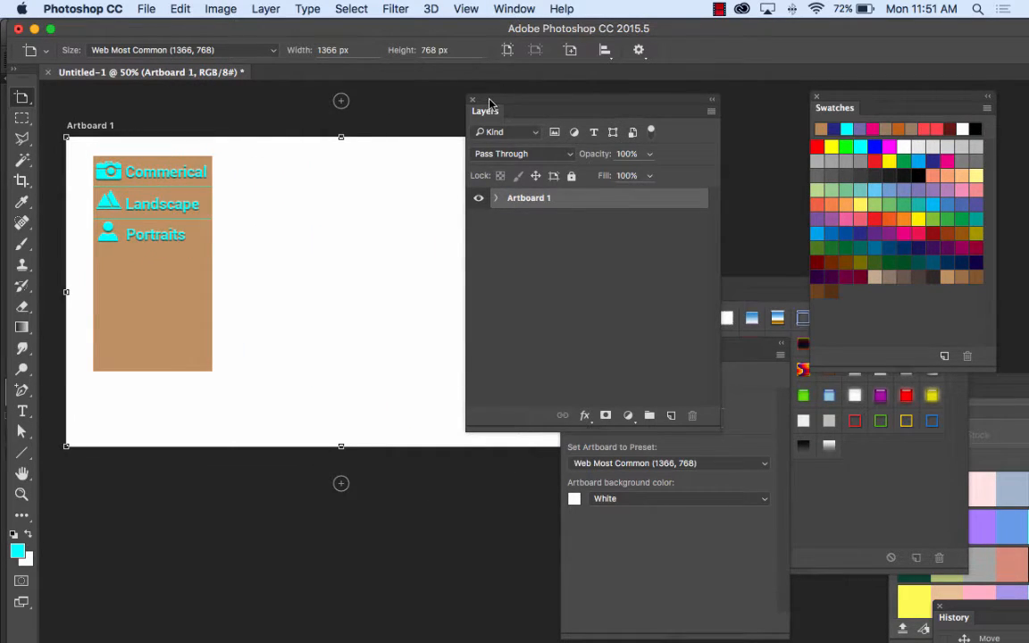
pyautogui.moveTo(489, 103); pyautogui.dragTo(708, 120)
pyautogui.moveTo(608, 415); pyautogui.dragTo(491, 184)
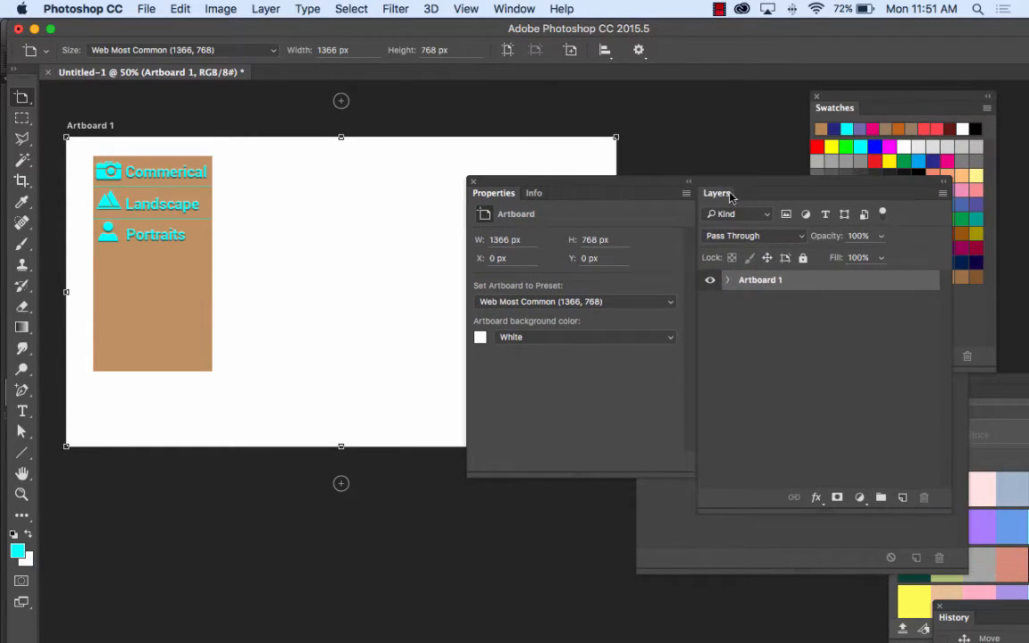
pyautogui.moveTo(717, 193); pyautogui.dragTo(849, 145)
pyautogui.click(686, 194)
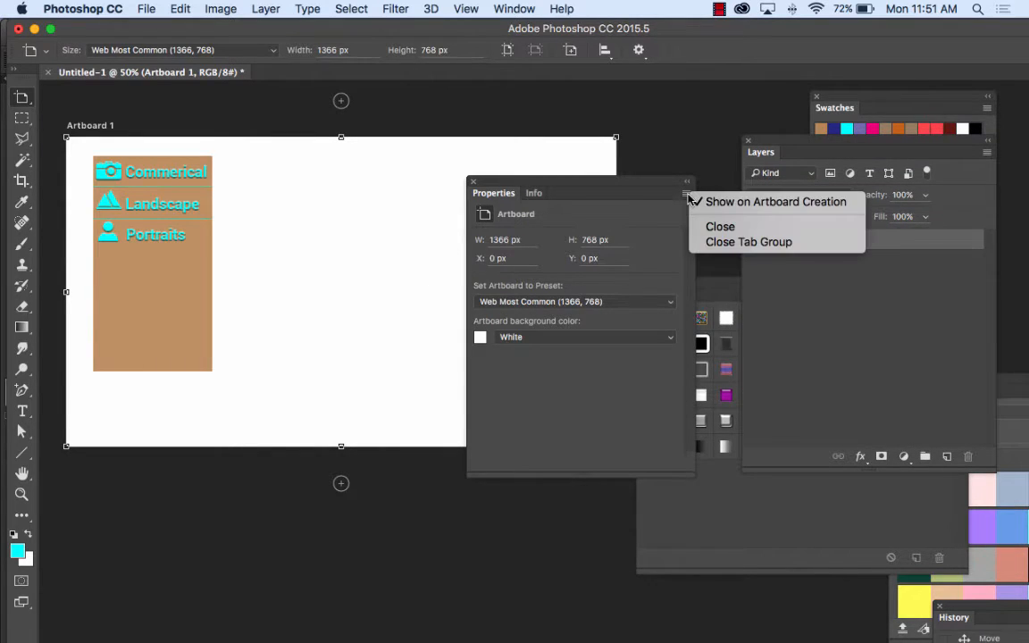
pyautogui.click(683, 188)
pyautogui.moveTo(660, 189); pyautogui.dragTo(715, 150)
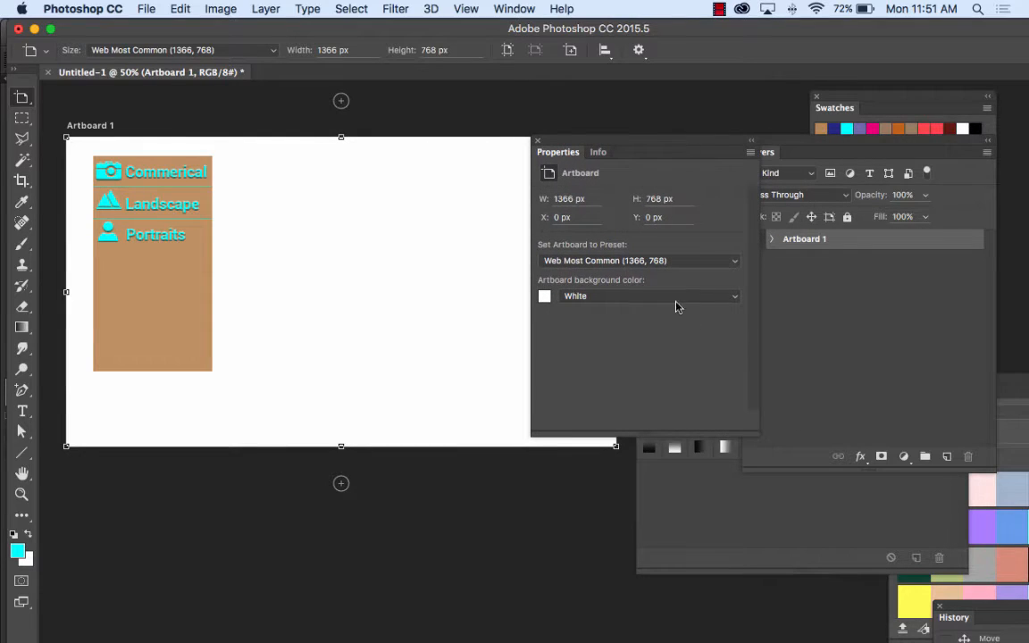
# Step: Look through the artboard's background color choices, leave it at White, and activate the Move tool
pyautogui.click(732, 297)
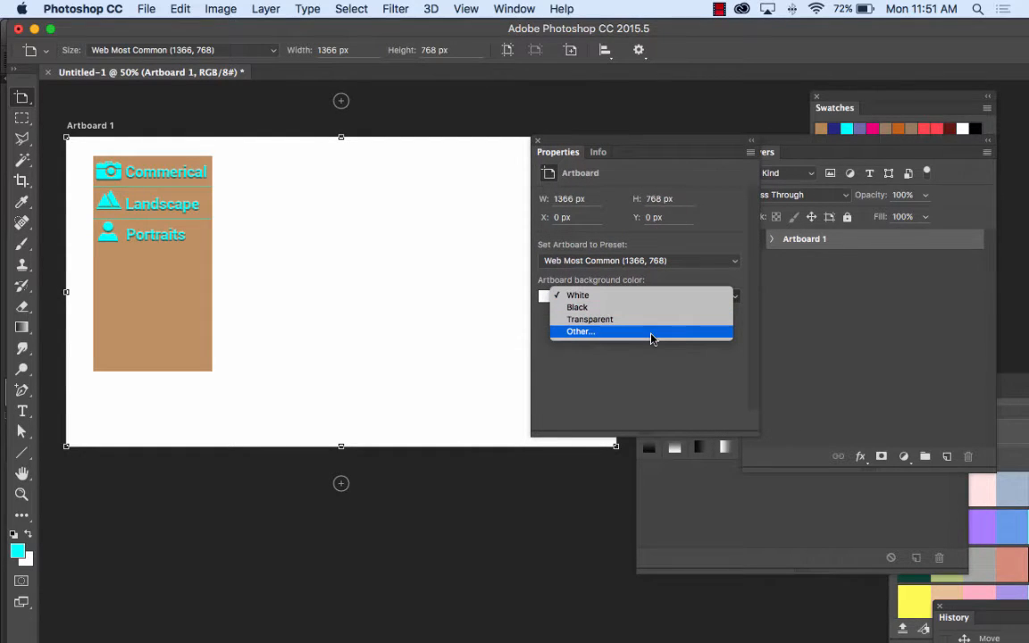
pyautogui.click(613, 364)
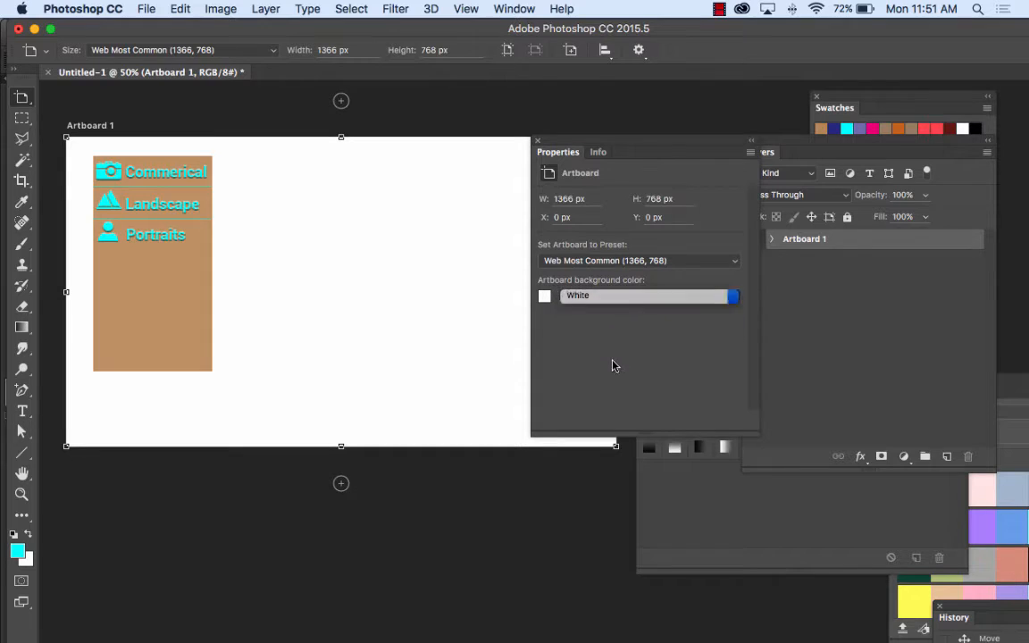
pyautogui.press('v')
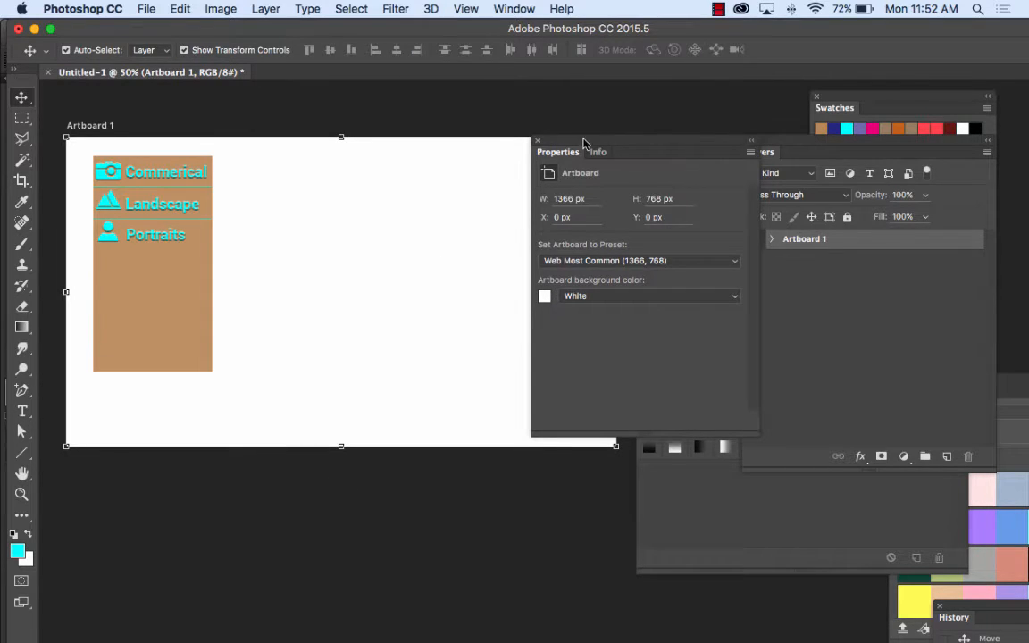
# Step: Move the Properties panel off the artwork, shrink Artboard 1 closely around the brown menu to about 672 px high, and deselect it
pyautogui.moveTo(583, 141); pyautogui.dragTo(742, 154)
pyautogui.moveTo(615, 446); pyautogui.dragTo(283, 407)
pyautogui.click(374, 276)
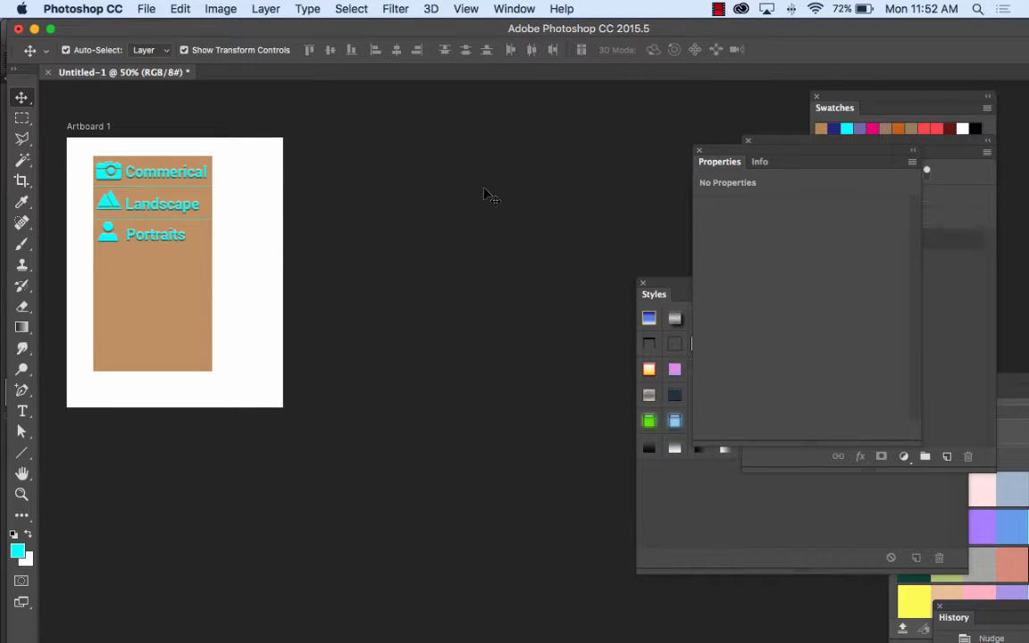
pyautogui.click(518, 8)
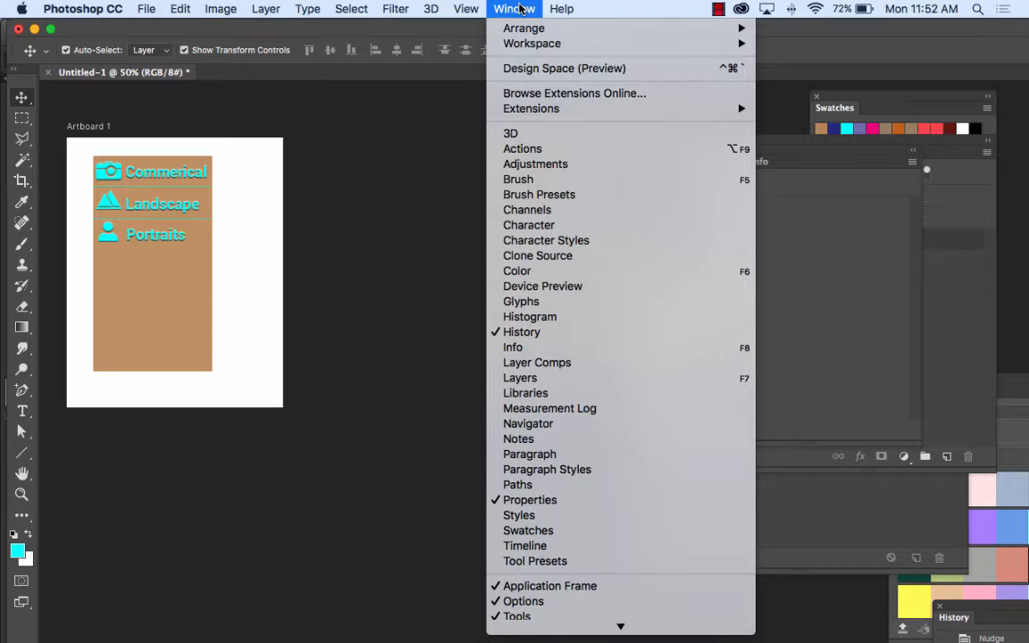
pyautogui.moveTo(136, 8)
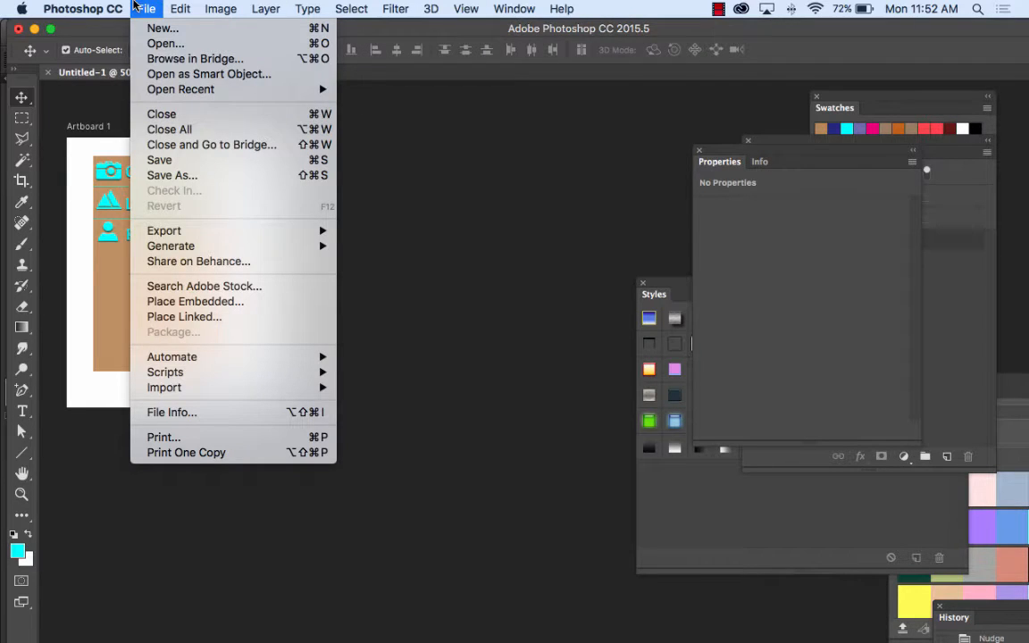
pyautogui.moveTo(176, 7)
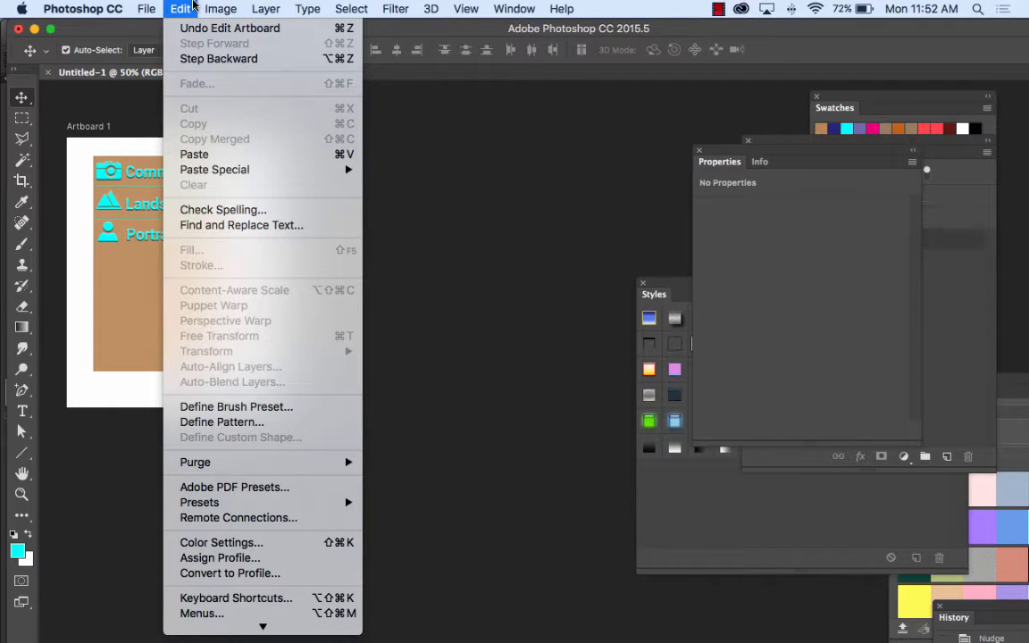
pyautogui.click(193, 5)
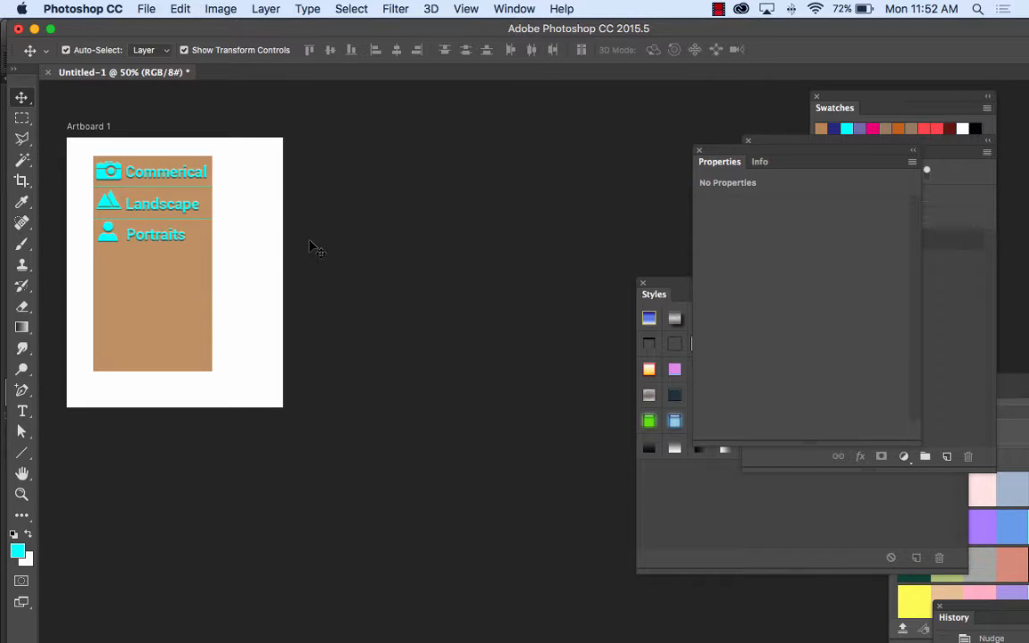
# Step: Select Artboard 1 and widen it to about 1339 px, leaving a large white area beside the menu
pyautogui.click(253, 231)
pyautogui.moveTo(280, 276); pyautogui.dragTo(605, 274)
pyautogui.press('super+plus')
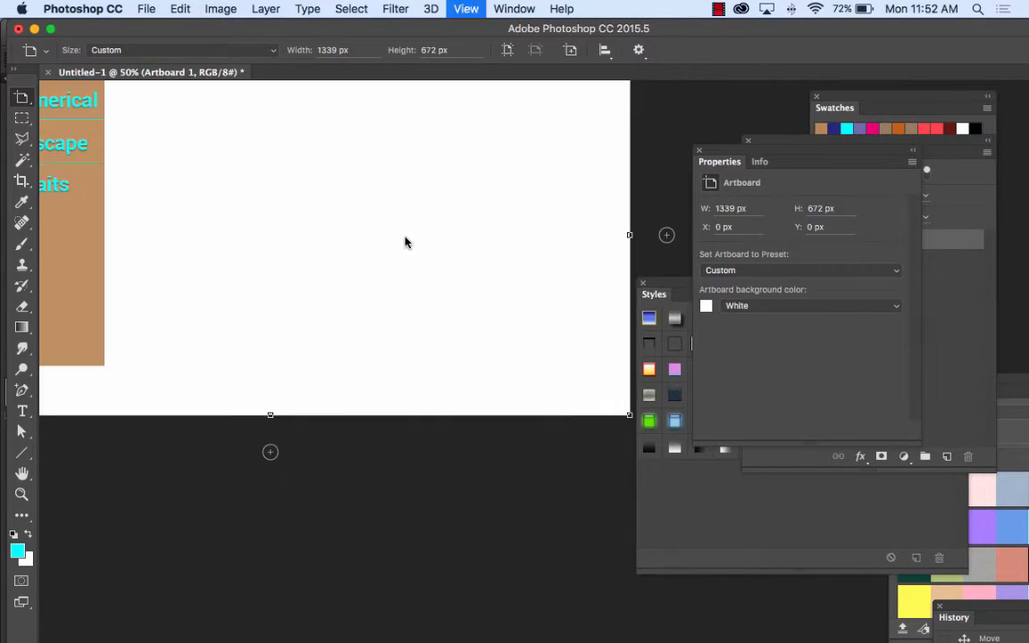
pyautogui.press('space')
pyautogui.moveTo(354, 207); pyautogui.dragTo(320, 315)
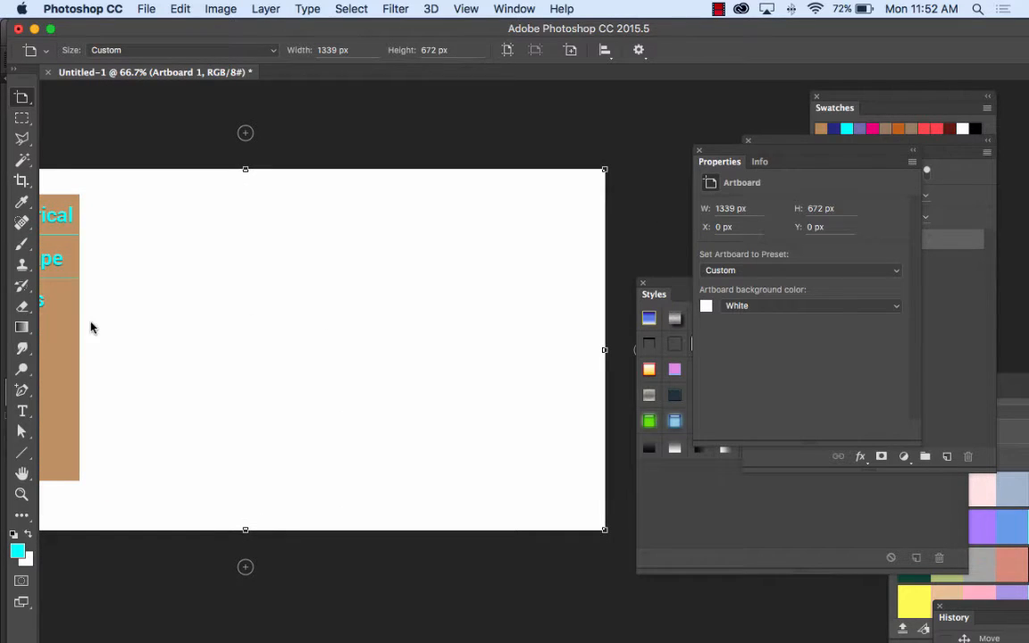
# Step: Draw a closed cyan arrow-shaped tag, about 129 by 100 px, with the Pen tool near the artboard's upper edge
pyautogui.click(20, 392)
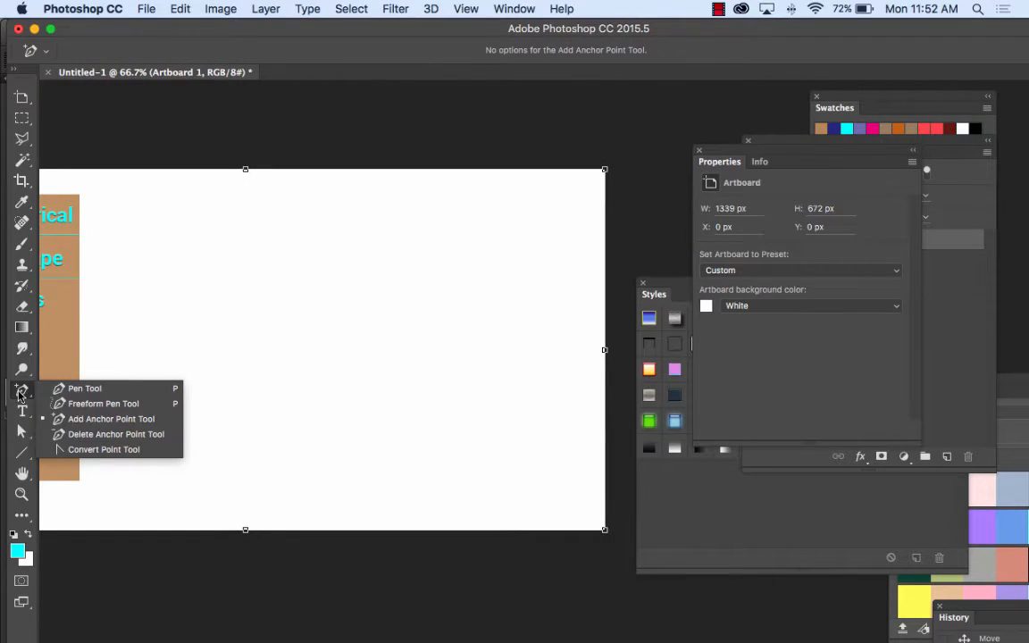
pyautogui.click(82, 388)
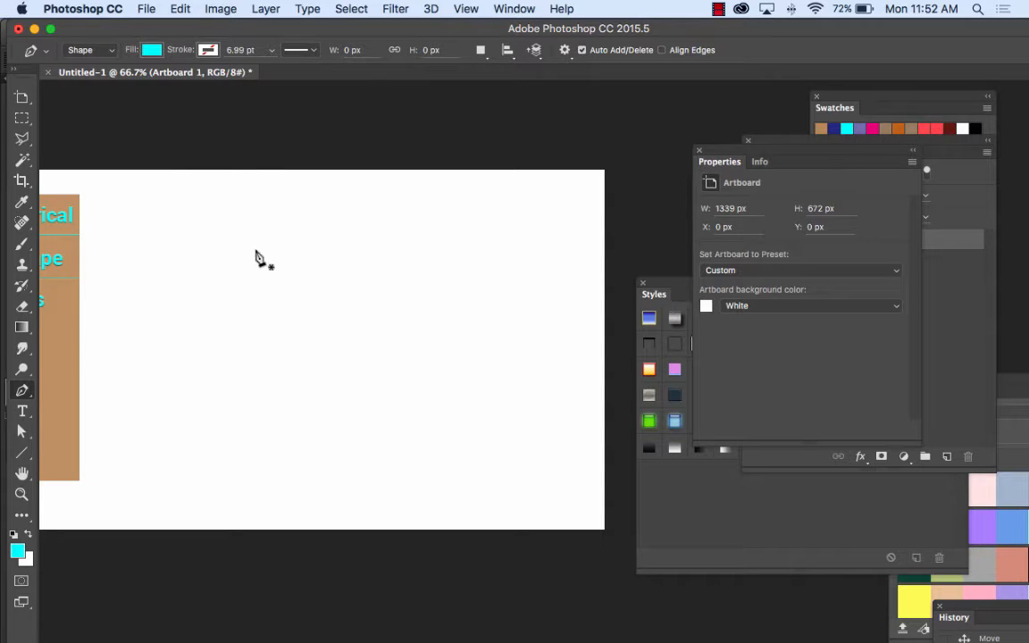
pyautogui.click(252, 193)
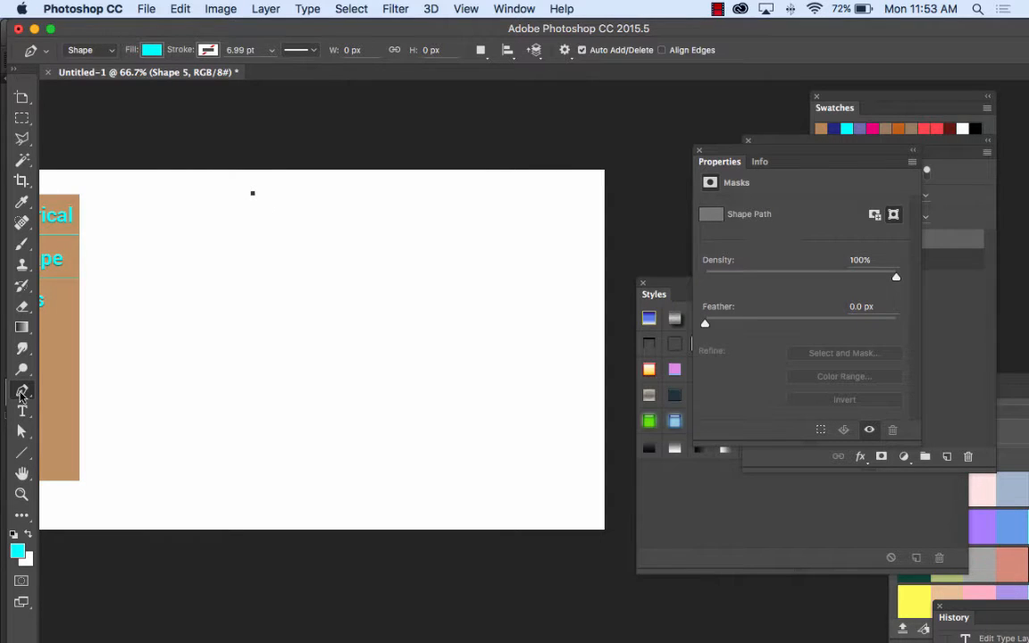
pyautogui.click(252, 247)
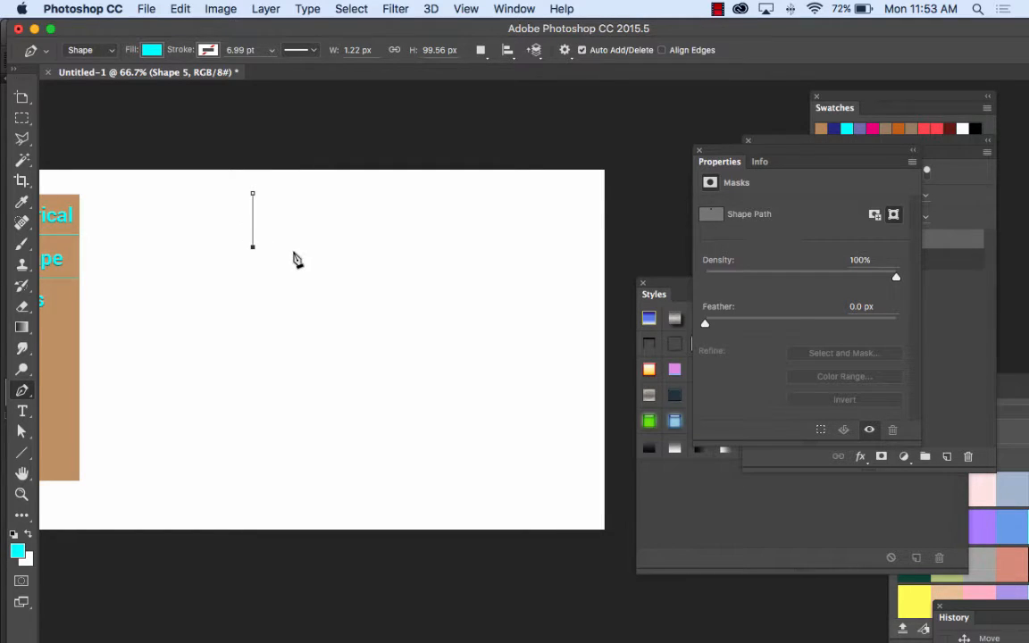
pyautogui.click(294, 246)
pyautogui.click(321, 220)
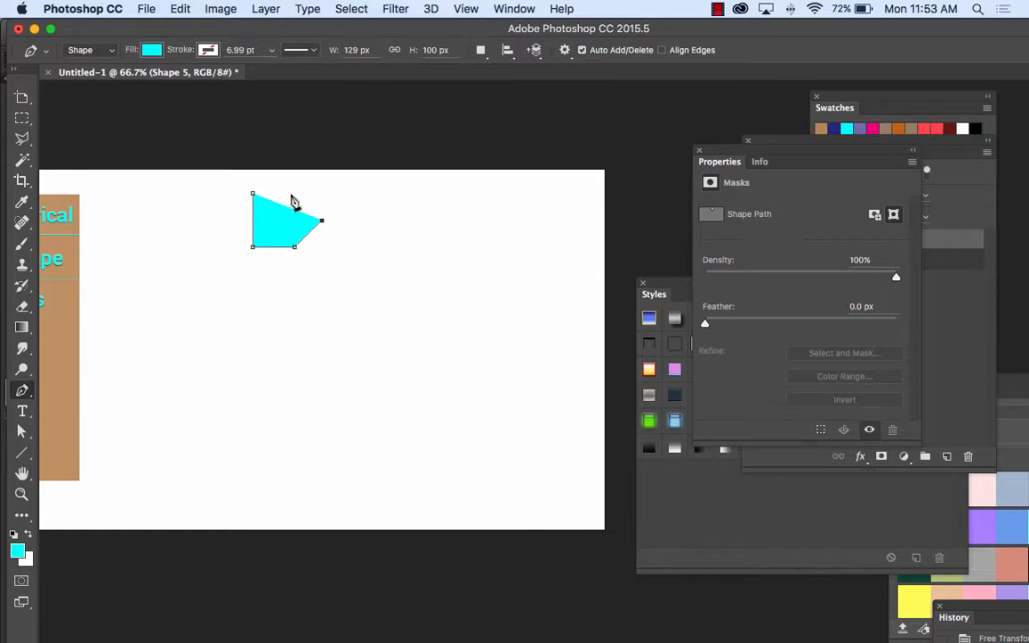
pyautogui.click(294, 193)
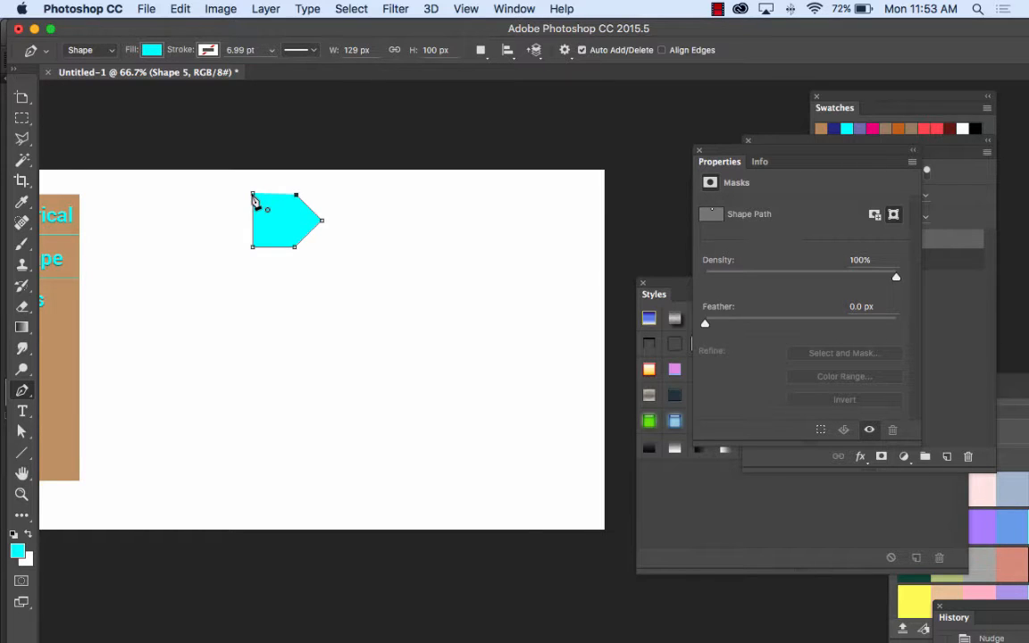
pyautogui.click(253, 194)
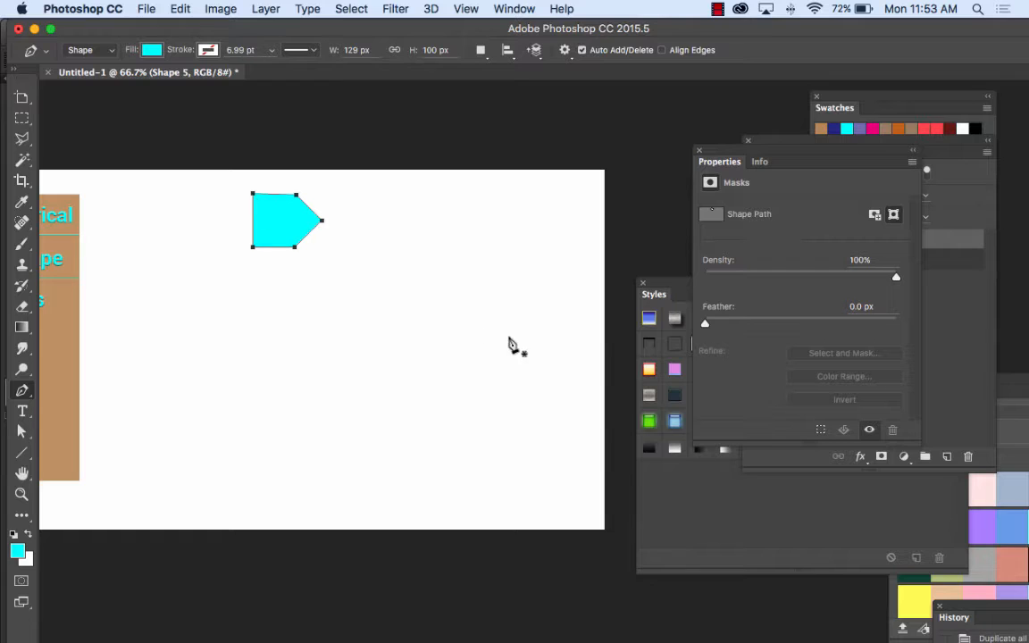
# Step: Draw a second closed Pen shape beside the arrow tag, a banner about 298 by 101 px with a notch matching the arrow's point
pyautogui.click(306, 194)
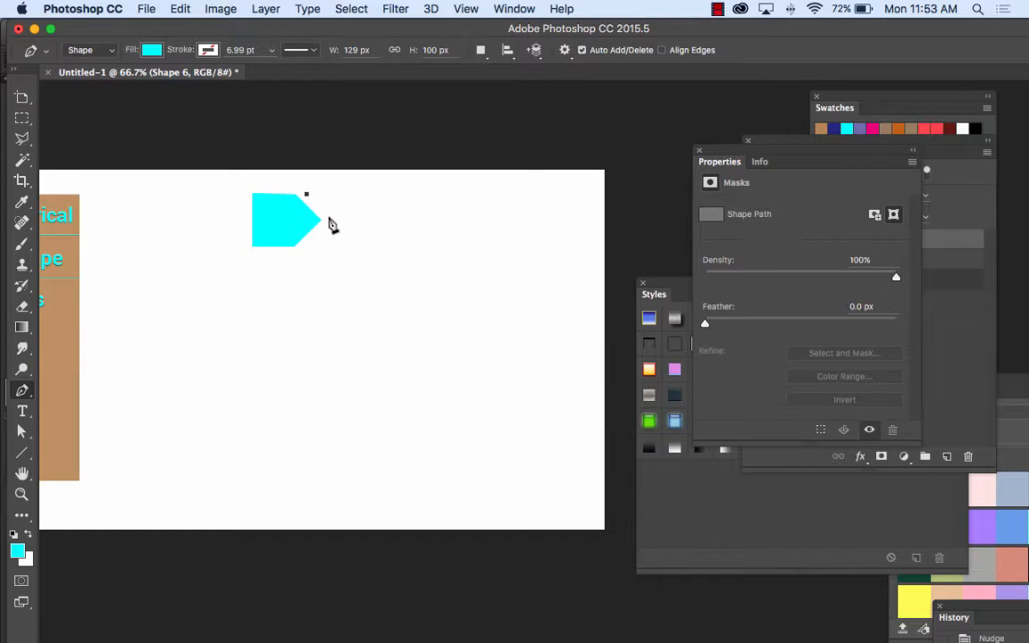
pyautogui.click(330, 220)
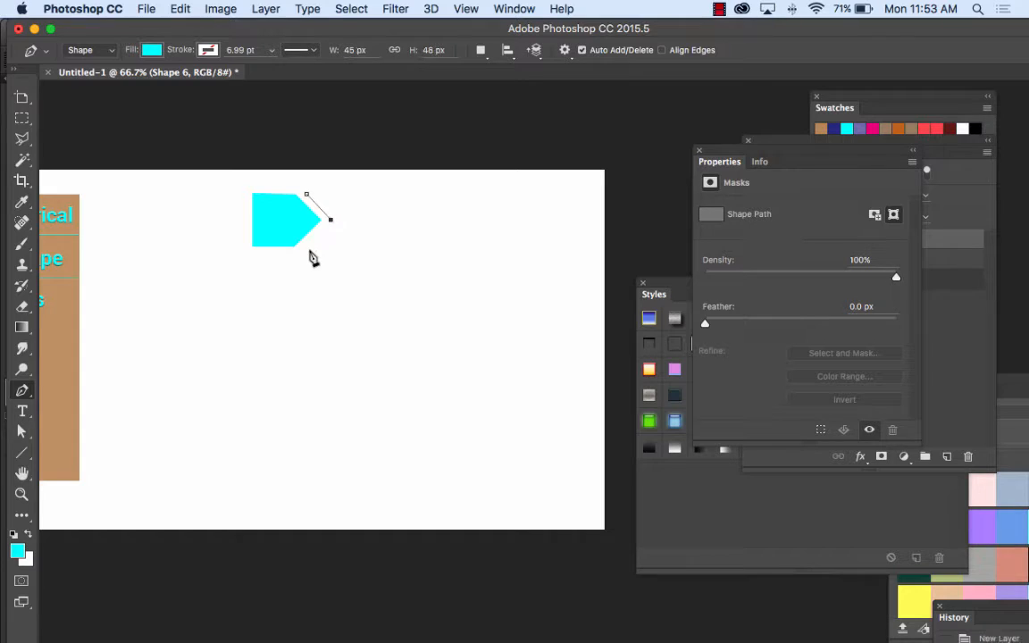
pyautogui.click(307, 248)
pyautogui.click(466, 248)
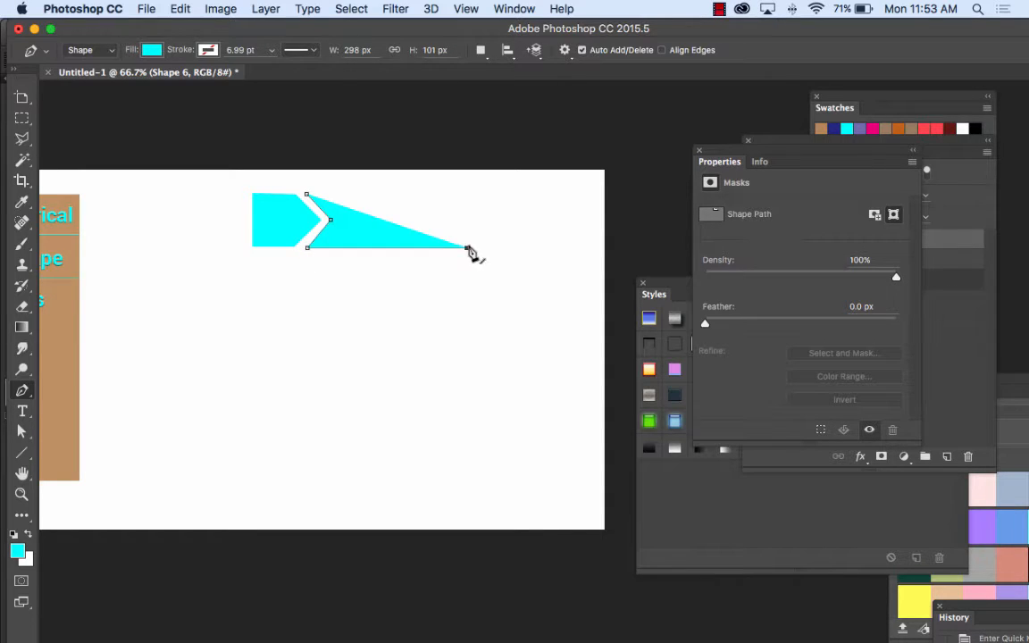
pyautogui.click(466, 201)
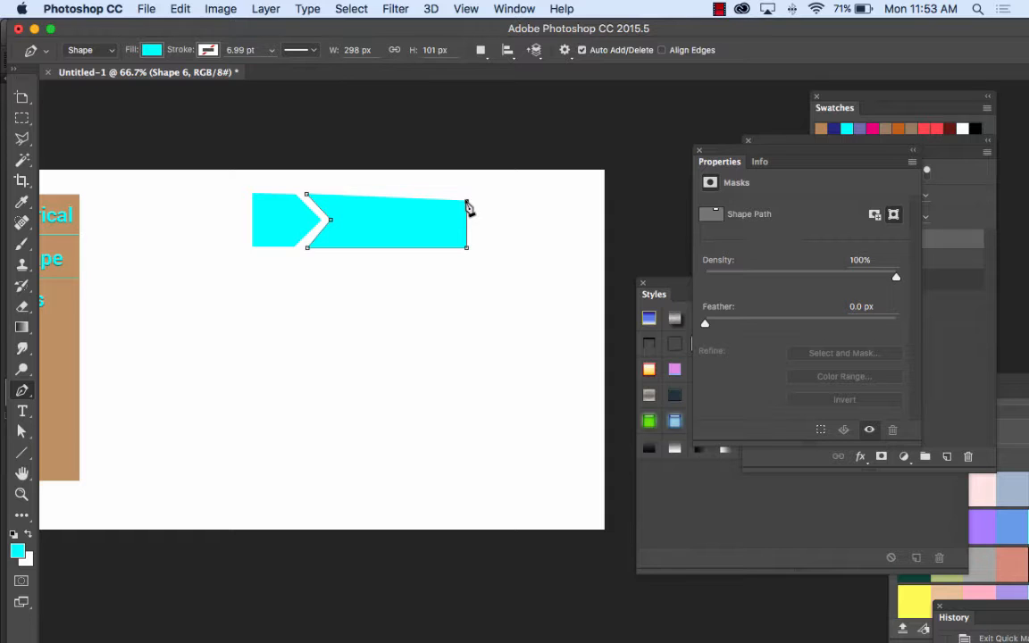
pyautogui.click(306, 193)
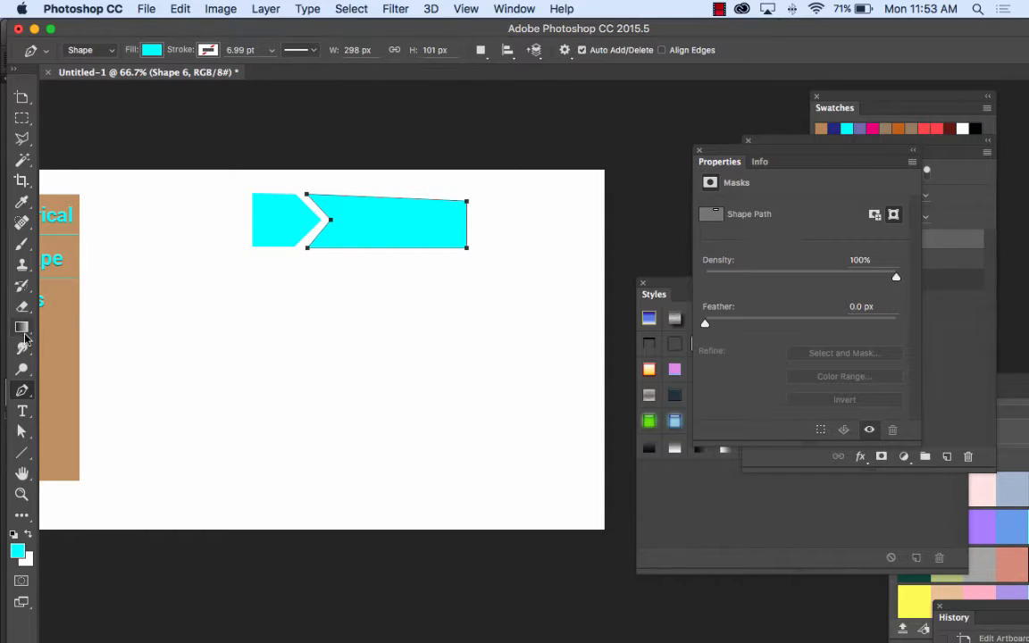
# Step: Level the banner's upper far corner with Direct Selection and stretch its far end so the banner is about 542 px wide
pyautogui.click(38, 428)
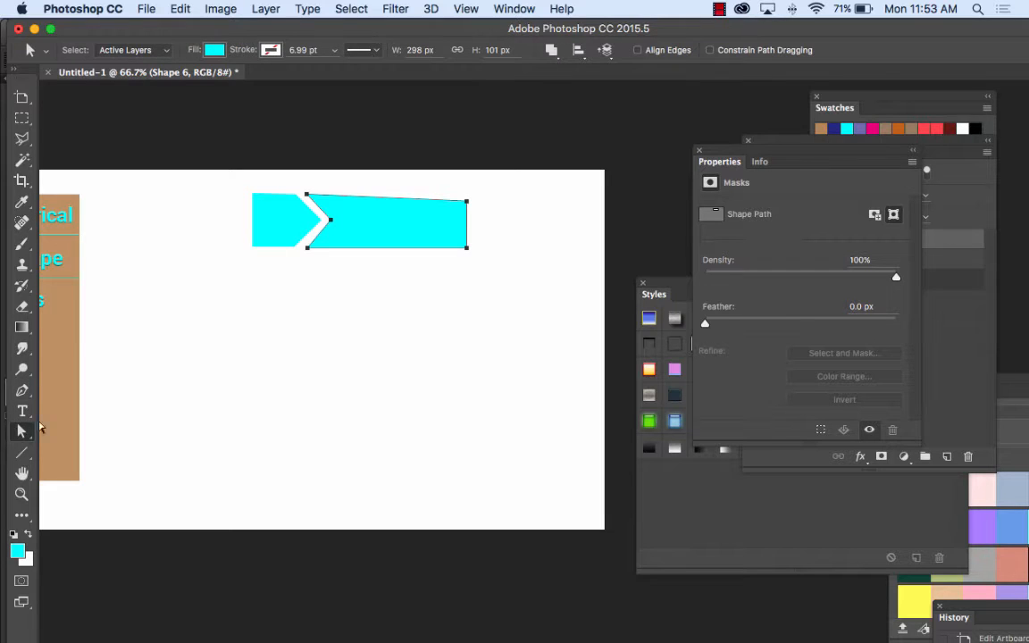
pyautogui.click(473, 206)
pyautogui.click(464, 199)
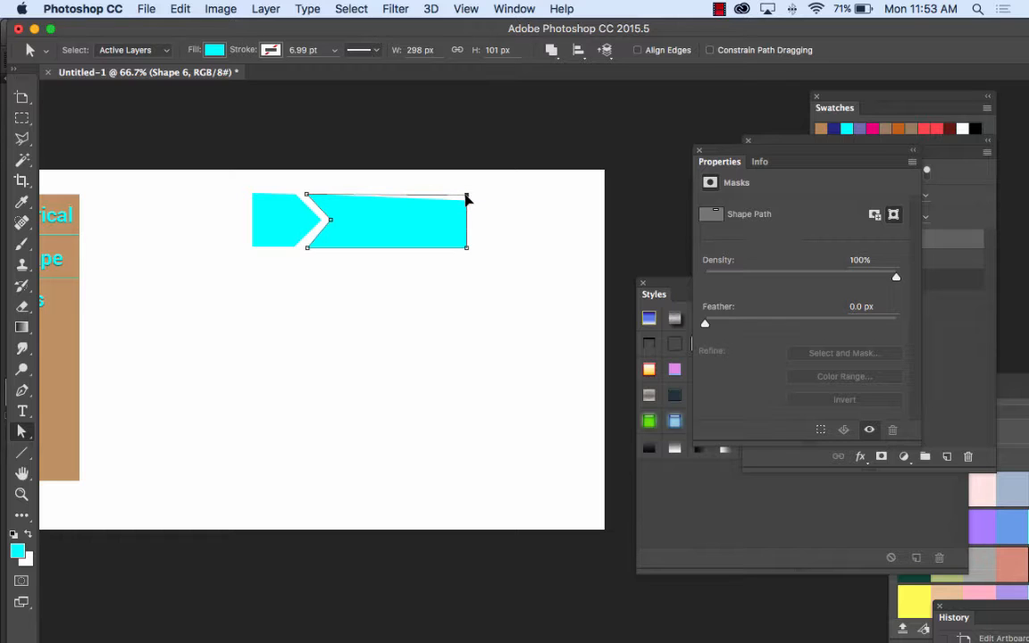
pyautogui.moveTo(462, 187); pyautogui.dragTo(597, 251)
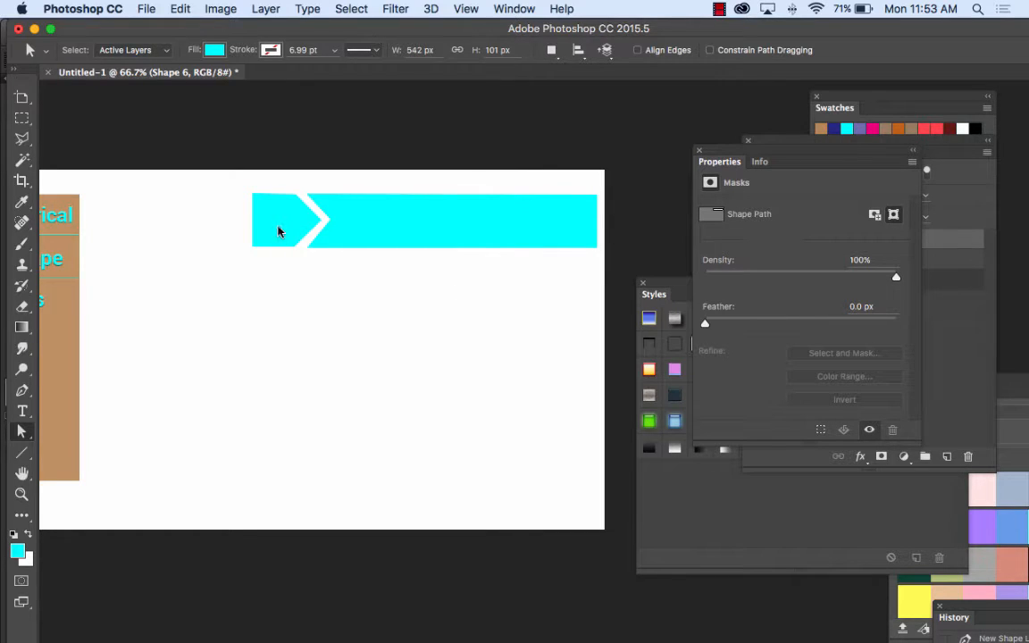
# Step: Place the Styles panel beneath the two shapes and apply the glossy purple button style to both the arrow tag and the long banner
pyautogui.click(22, 98)
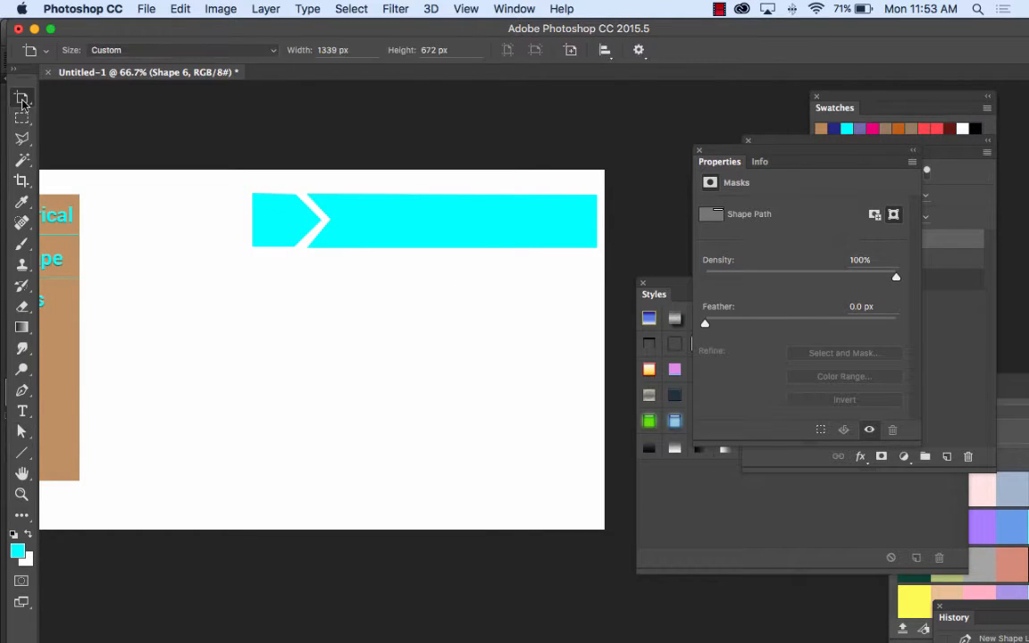
pyautogui.moveTo(22, 97); pyautogui.dragTo(62, 88)
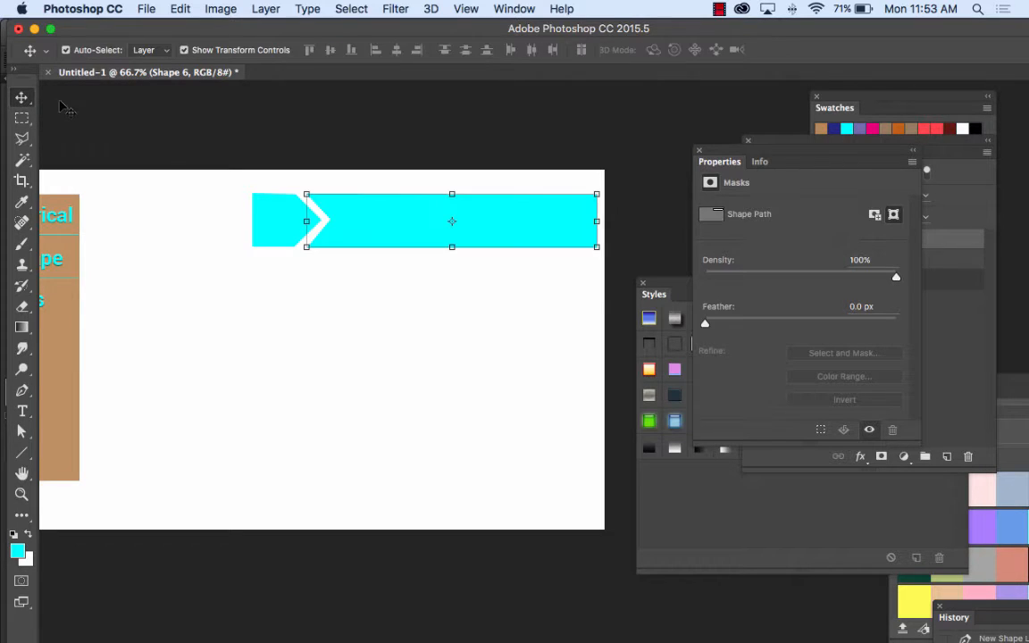
pyautogui.click(261, 230)
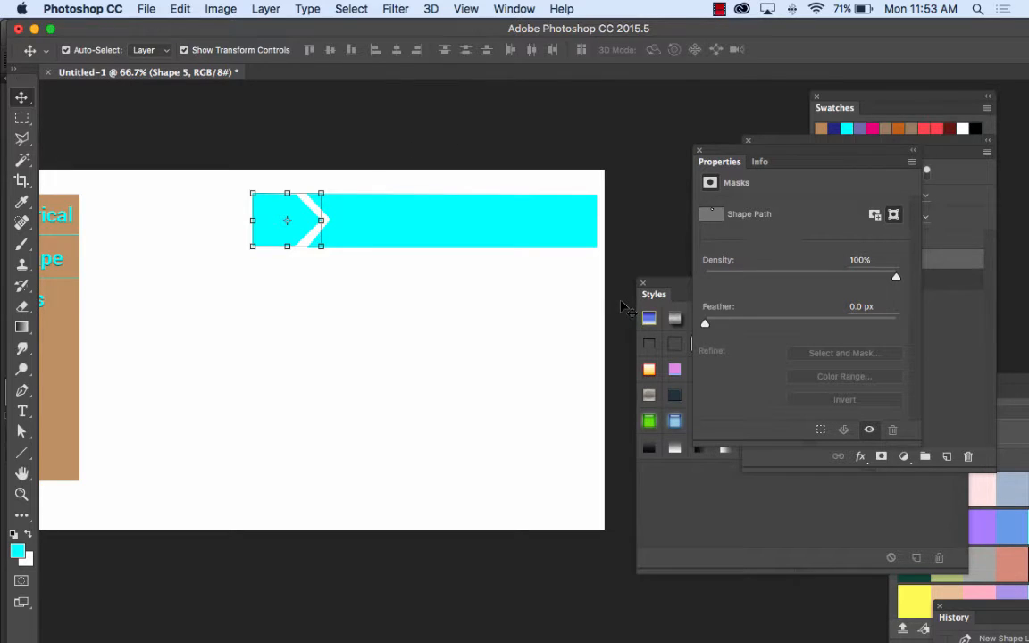
pyautogui.moveTo(652, 294); pyautogui.dragTo(391, 294)
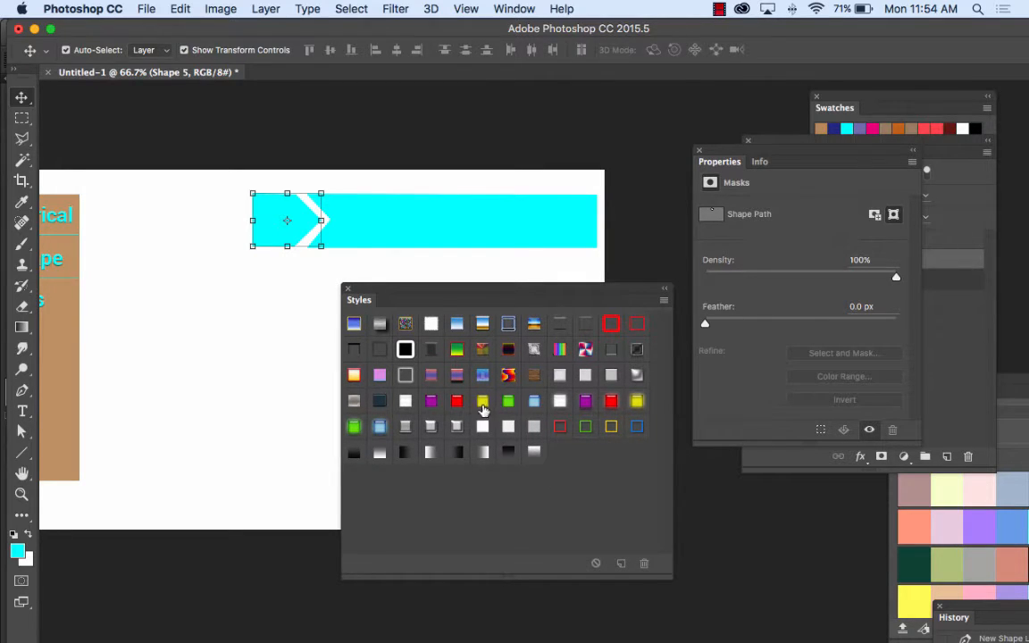
pyautogui.click(514, 8)
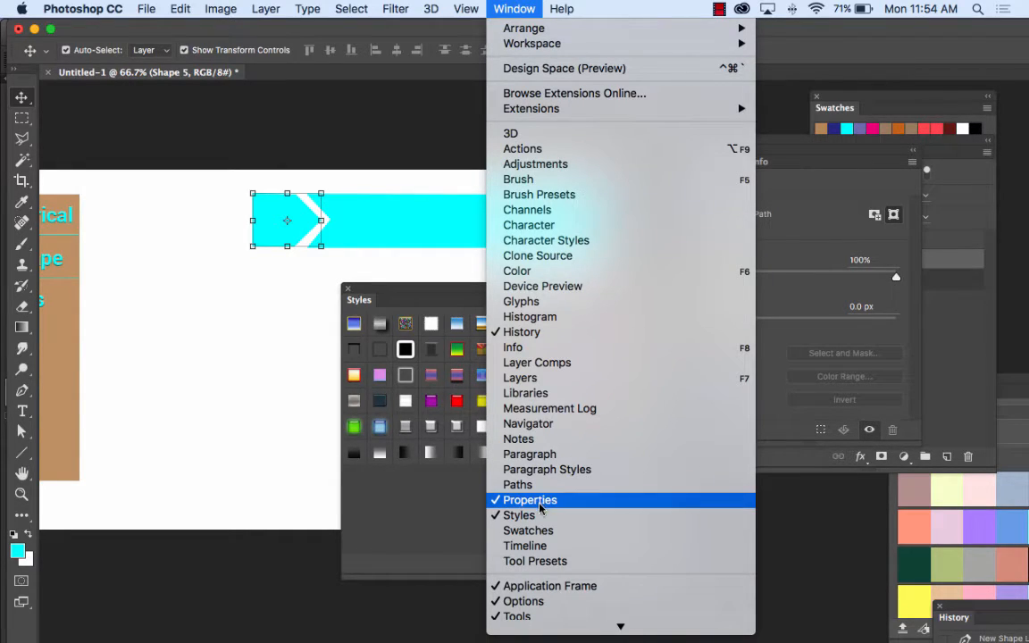
pyautogui.click(518, 9)
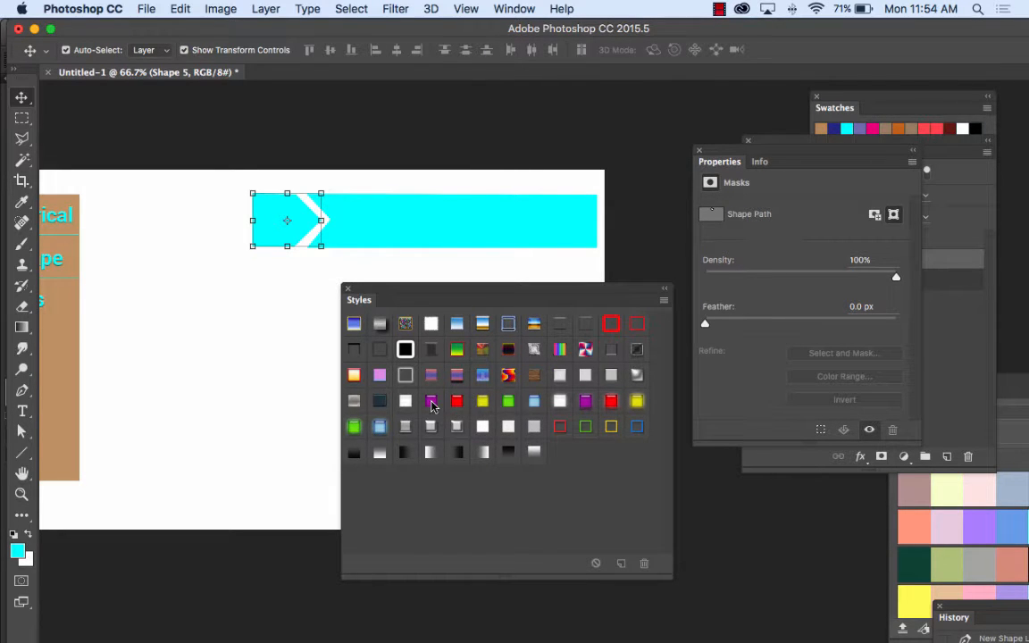
pyautogui.moveTo(432, 405); pyautogui.dragTo(281, 222)
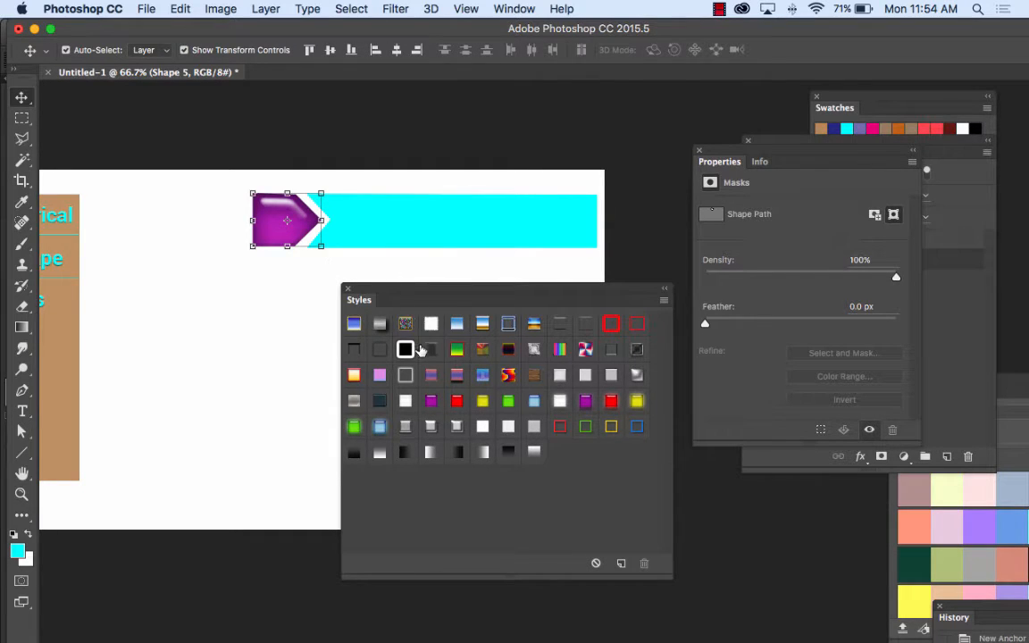
pyautogui.moveTo(431, 399); pyautogui.dragTo(418, 230)
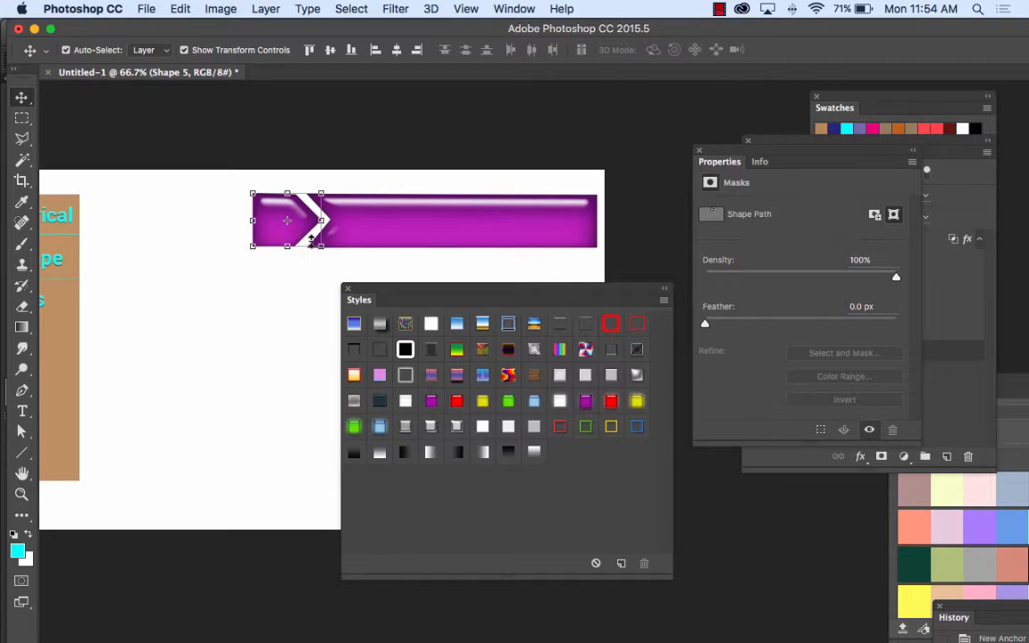
# Step: Move the Styles panel aside and draw a closed cyan pentagon, about 213 by 205 px, with the Pen tool below the purple banner
pyautogui.click(22, 391)
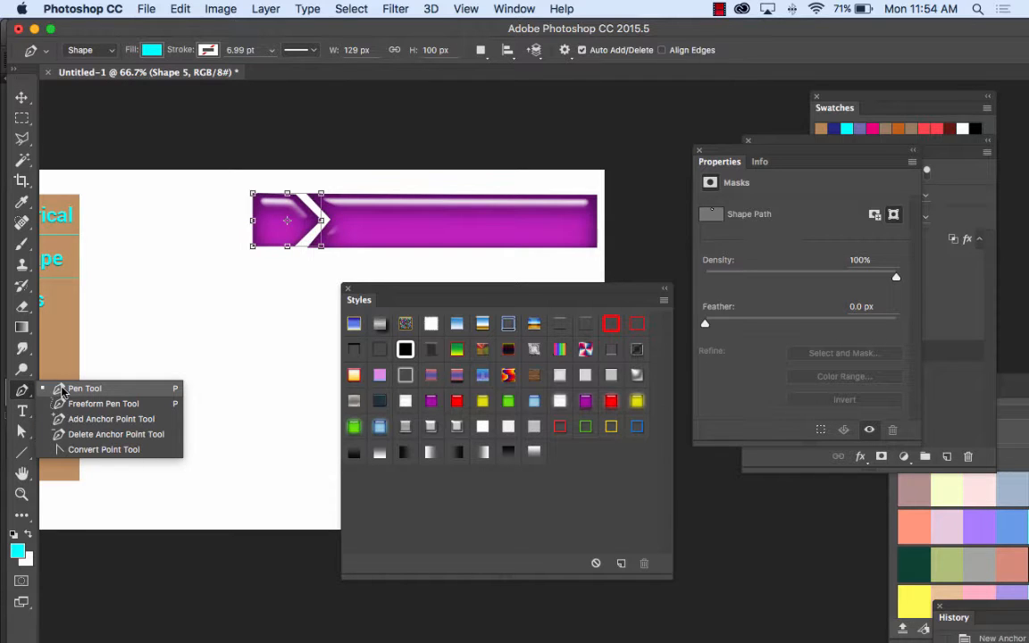
pyautogui.click(60, 389)
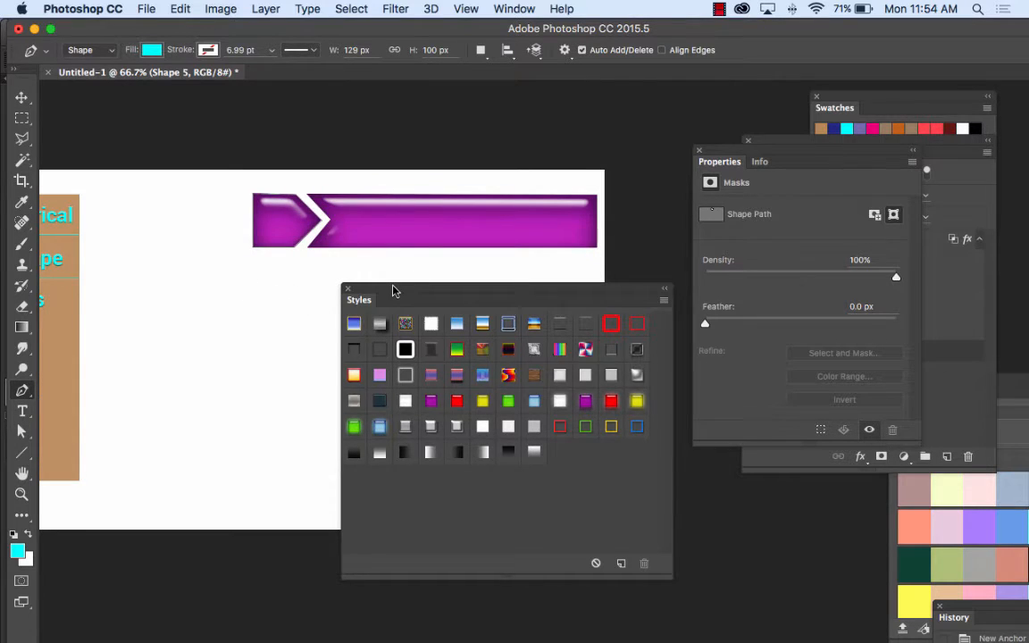
pyautogui.moveTo(390, 291); pyautogui.dragTo(537, 292)
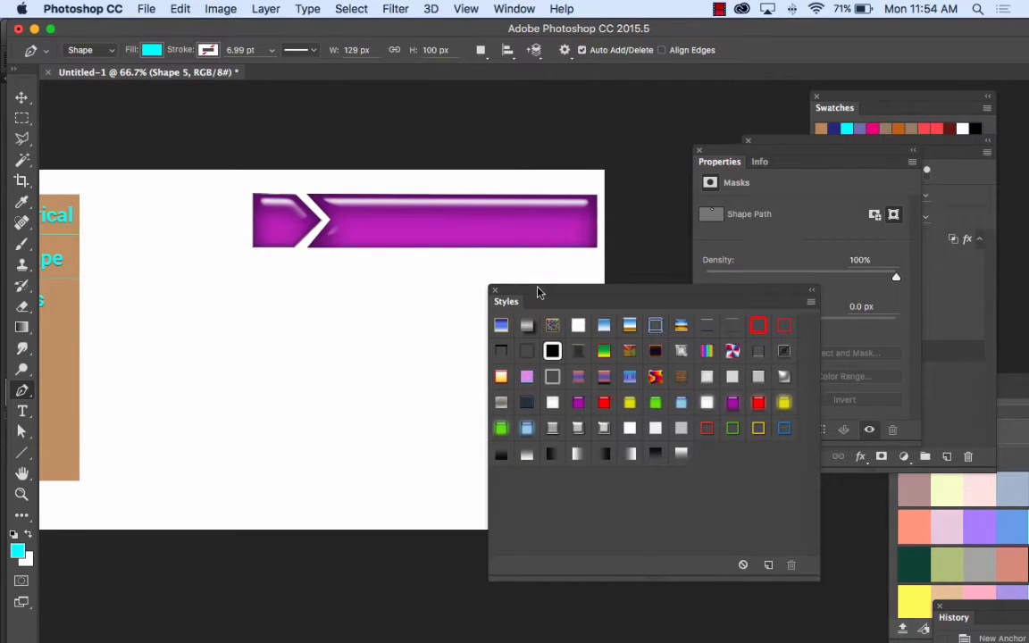
pyautogui.click(267, 306)
pyautogui.click(215, 333)
pyautogui.click(228, 403)
pyautogui.click(320, 416)
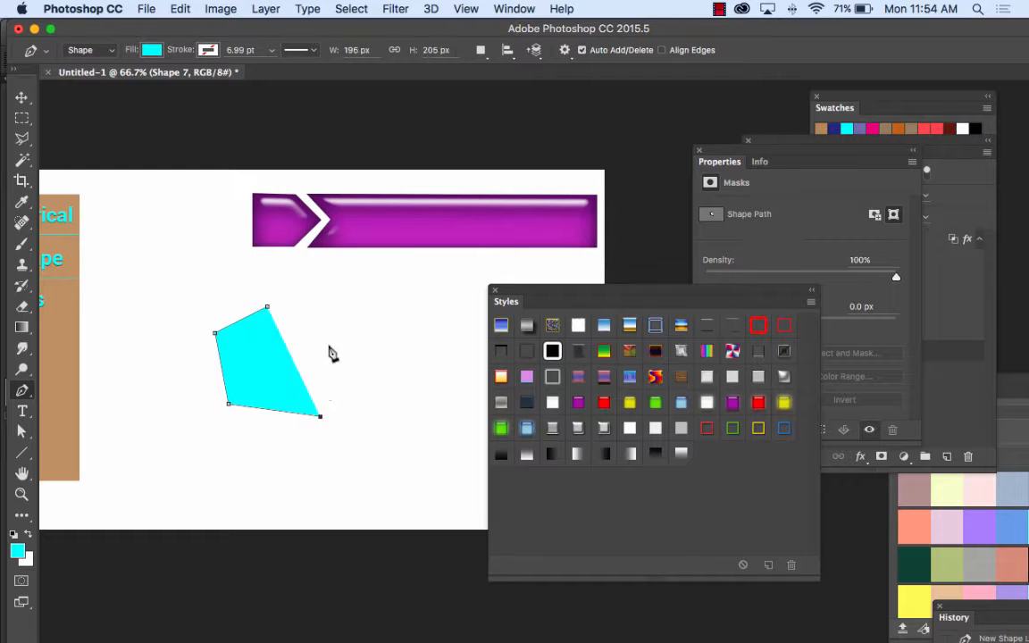
pyautogui.click(329, 346)
pyautogui.click(267, 307)
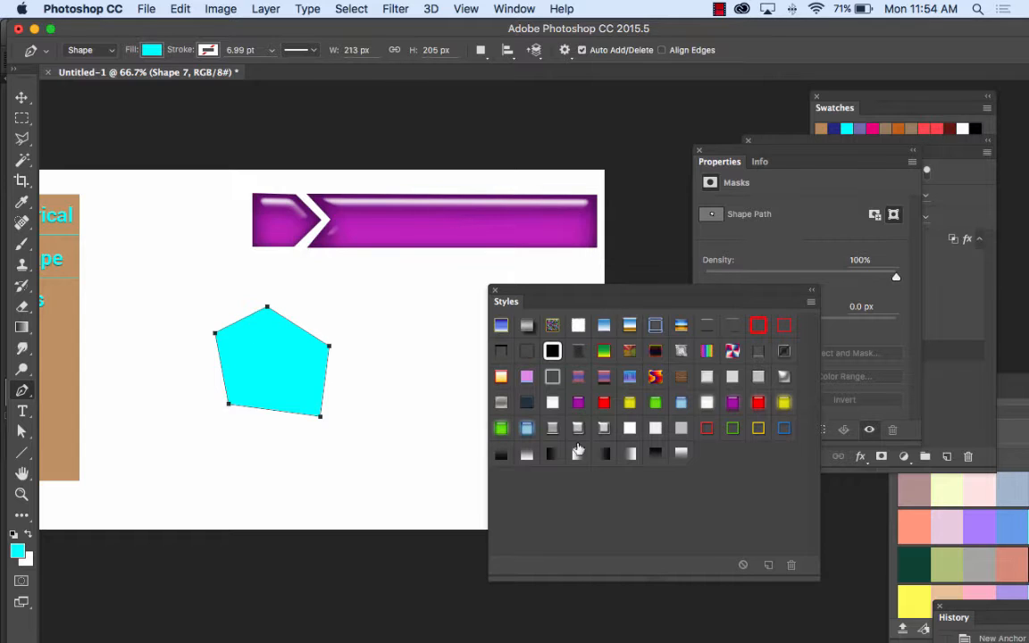
# Step: Try a gray beveled and a white striped style on the pentagon, settling on the gray style with a bright inner rim
pyautogui.moveTo(603, 428); pyautogui.dragTo(289, 374)
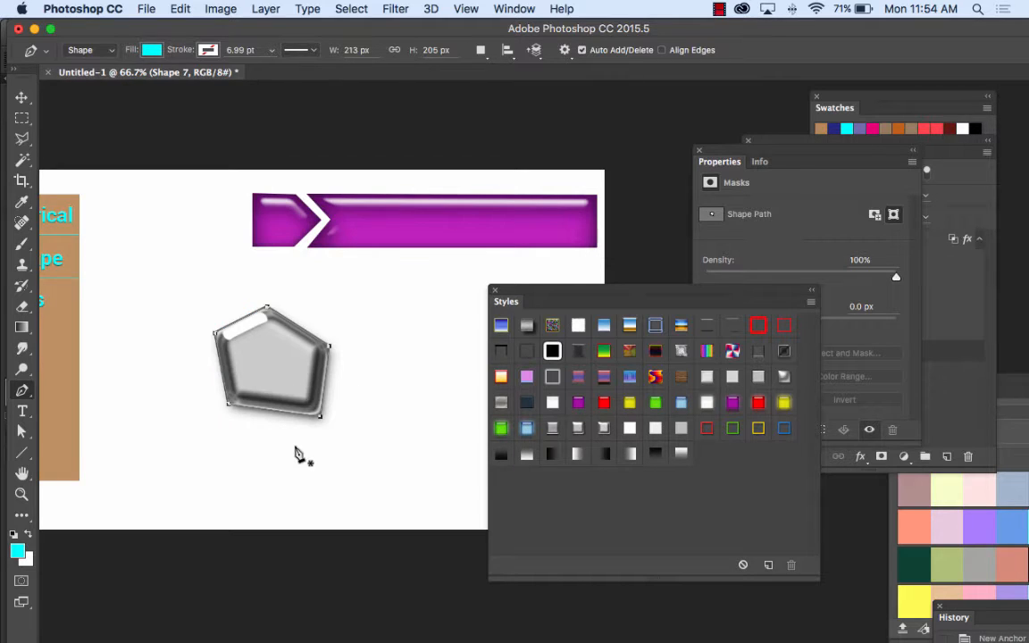
pyautogui.moveTo(652, 426); pyautogui.dragTo(286, 391)
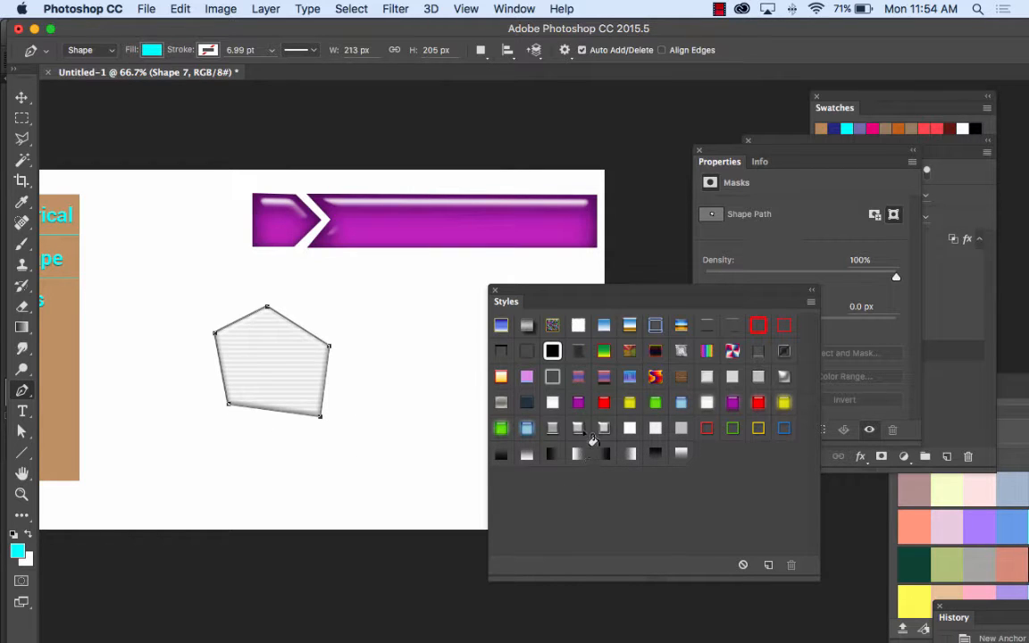
pyautogui.moveTo(556, 428); pyautogui.dragTo(250, 363)
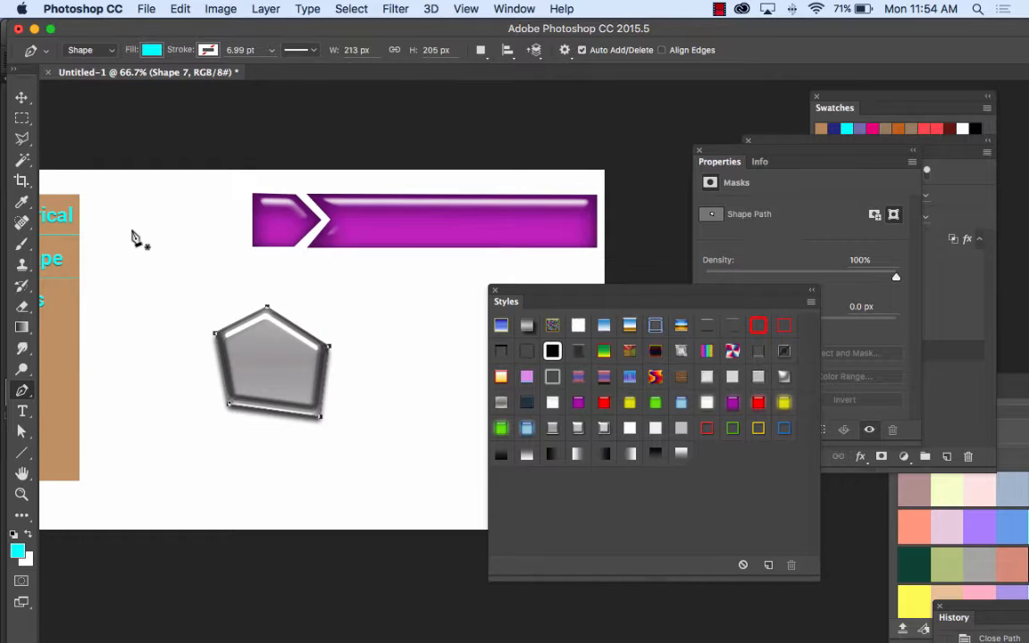
# Step: Select the long purple banner shape with the Move tool
pyautogui.click(23, 98)
pyautogui.click(382, 211)
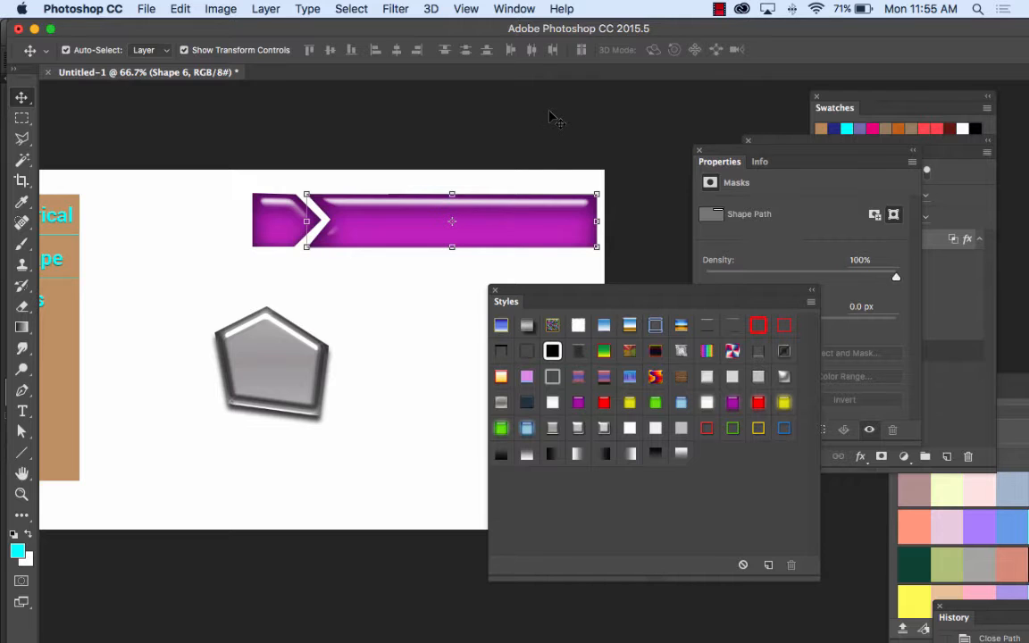
# Step: Show the Layers panel beside the purple banner and move the Styles panel clear of the banner's list of effects
pyautogui.click(513, 9)
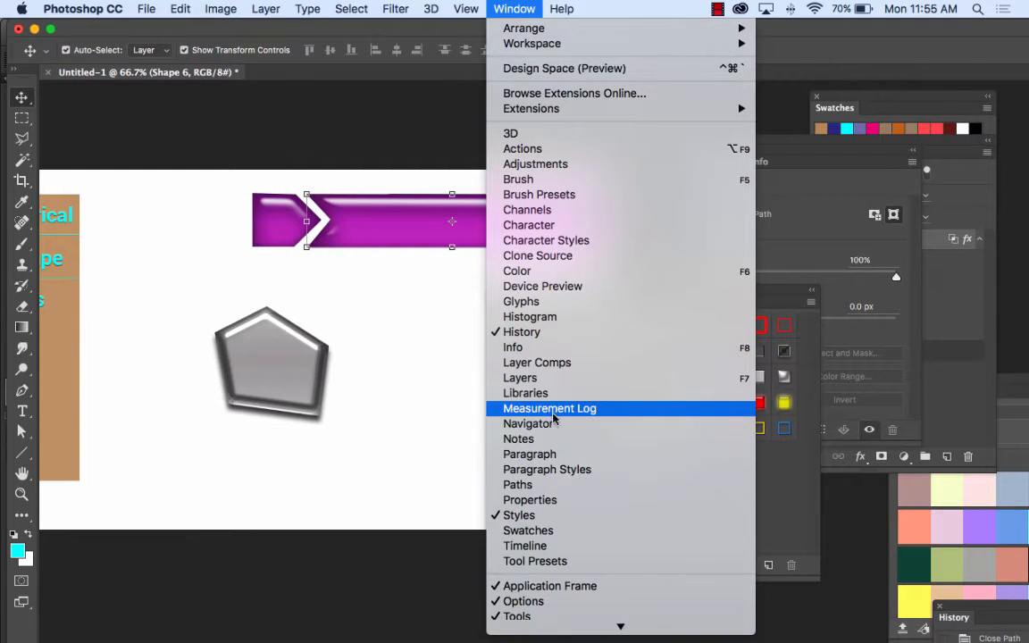
pyautogui.click(536, 378)
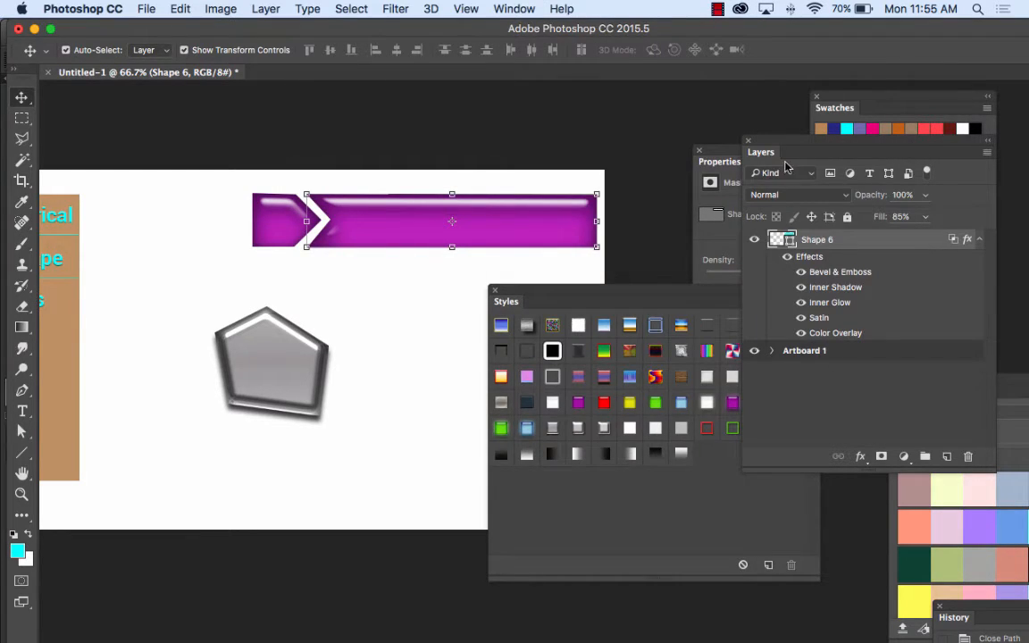
pyautogui.moveTo(789, 147); pyautogui.dragTo(650, 119)
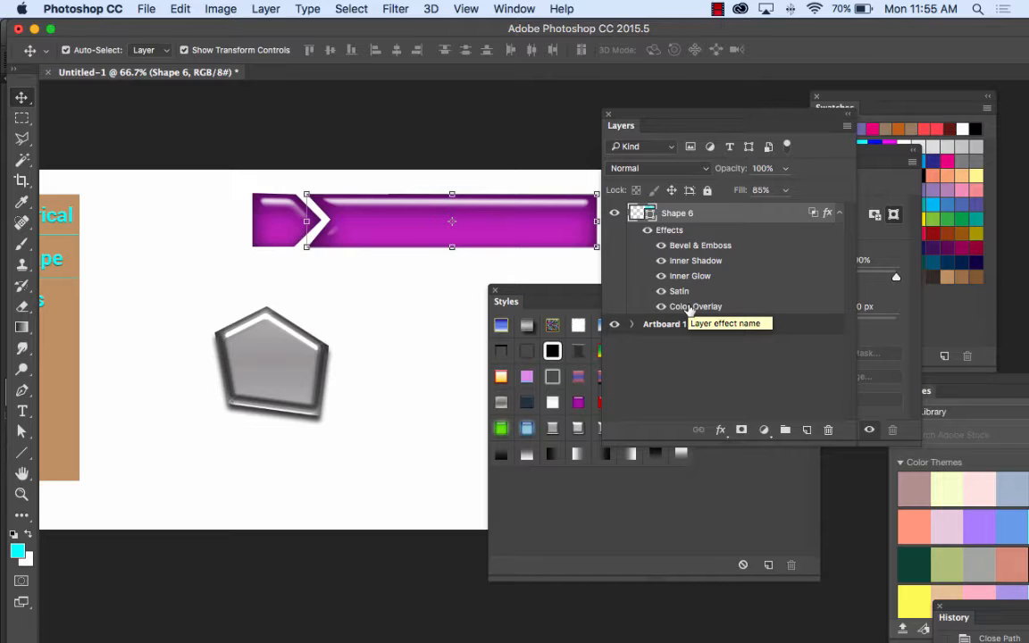
pyautogui.moveTo(500, 290); pyautogui.dragTo(372, 284)
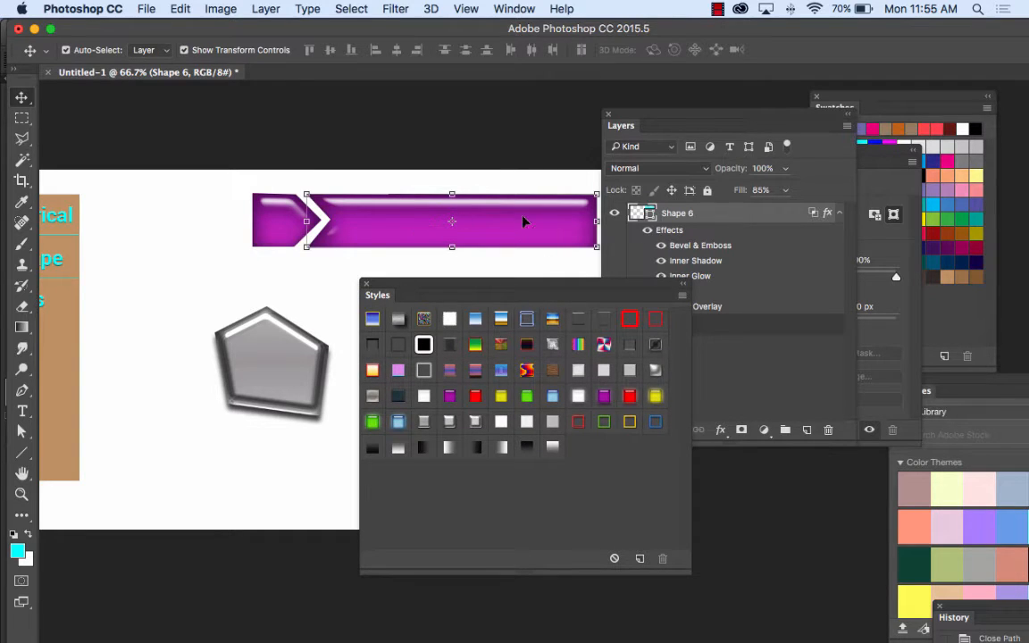
pyautogui.moveTo(581, 295); pyautogui.dragTo(508, 327)
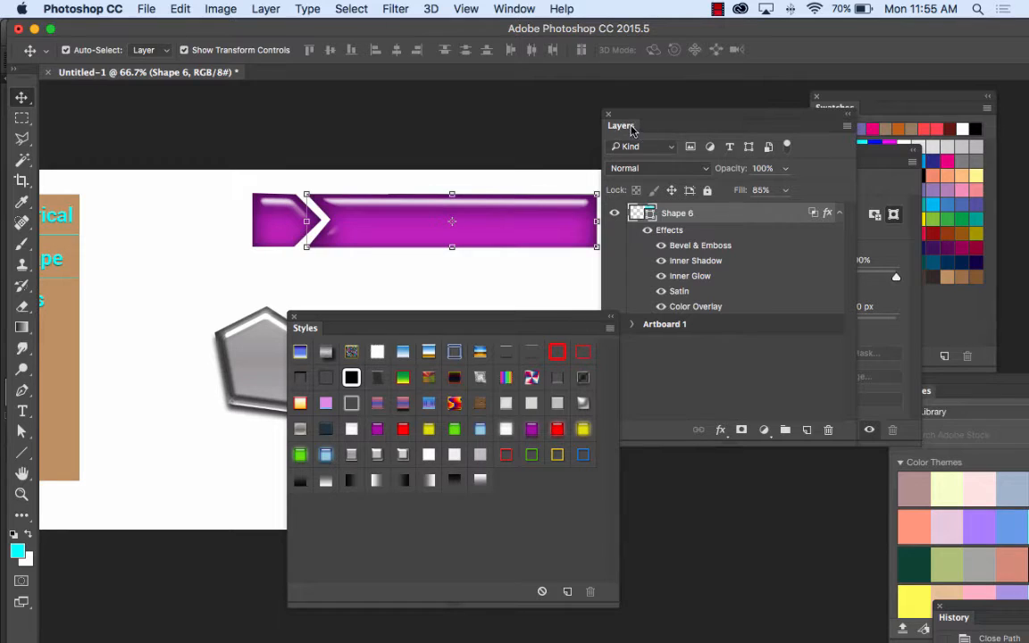
# Step: Change the long banner's Color Overlay to a light sky blue after trying a bright green
pyautogui.doubleClick(674, 307)
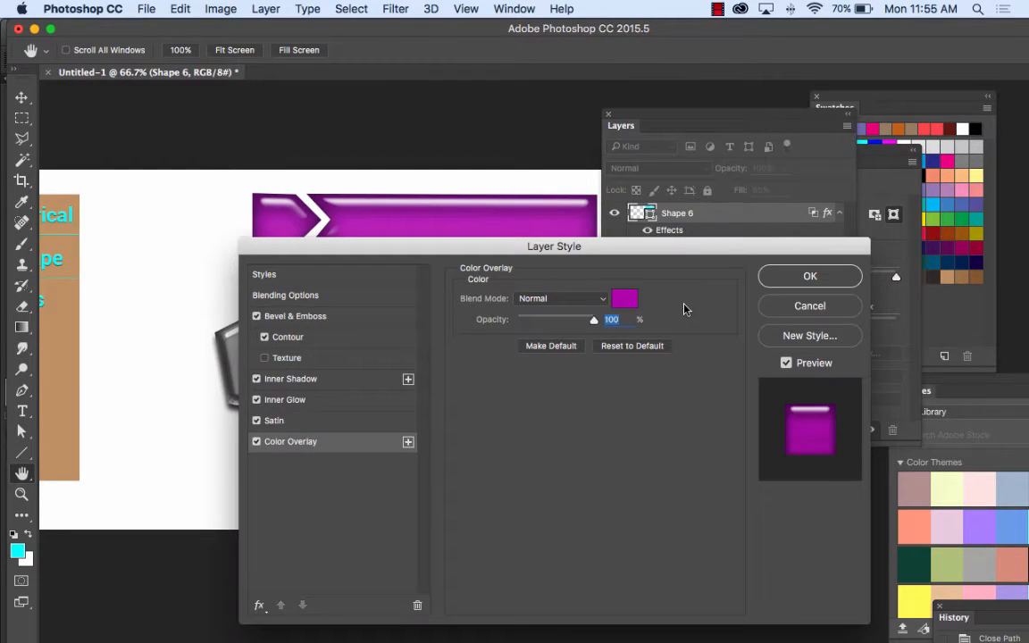
pyautogui.click(627, 301)
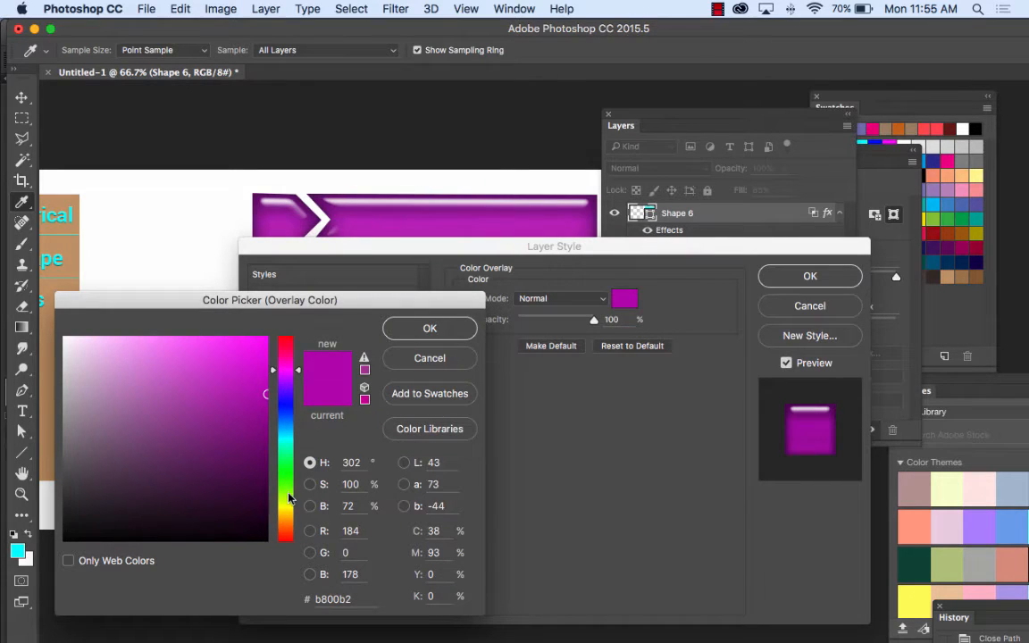
pyautogui.moveTo(289, 498); pyautogui.dragTo(282, 464)
pyautogui.moveTo(205, 352)
pyautogui.mouseDown()
pyautogui.moveTo(126, 338)
pyautogui.moveTo(110, 351)
pyautogui.moveTo(112, 391)
pyautogui.moveTo(147, 390)
pyautogui.moveTo(219, 334)
pyautogui.mouseUp()
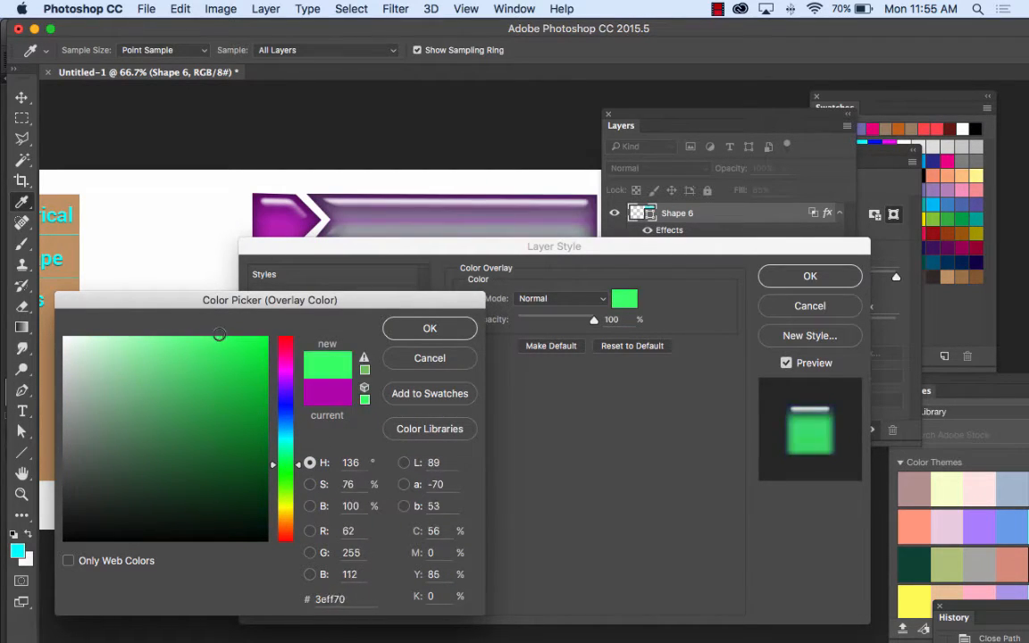
pyautogui.moveTo(279, 464)
pyautogui.mouseDown()
pyautogui.moveTo(280, 397)
pyautogui.moveTo(278, 463)
pyautogui.moveTo(285, 411)
pyautogui.moveTo(283, 434)
pyautogui.mouseUp()
pyautogui.moveTo(234, 354)
pyautogui.mouseDown()
pyautogui.moveTo(233, 337)
pyautogui.moveTo(154, 339)
pyautogui.mouseUp()
pyautogui.click(457, 328)
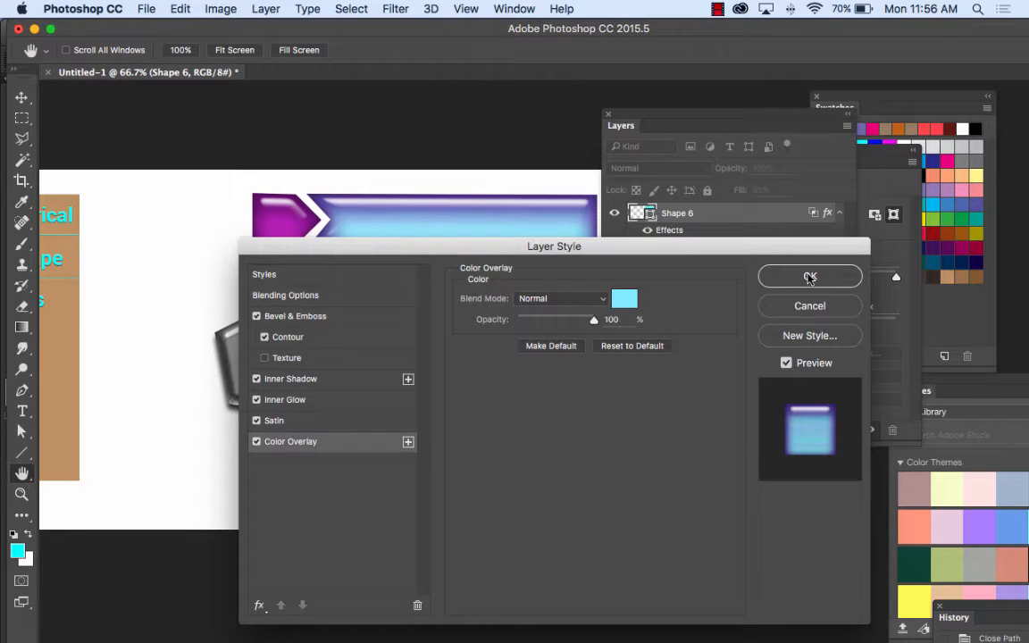
pyautogui.click(808, 277)
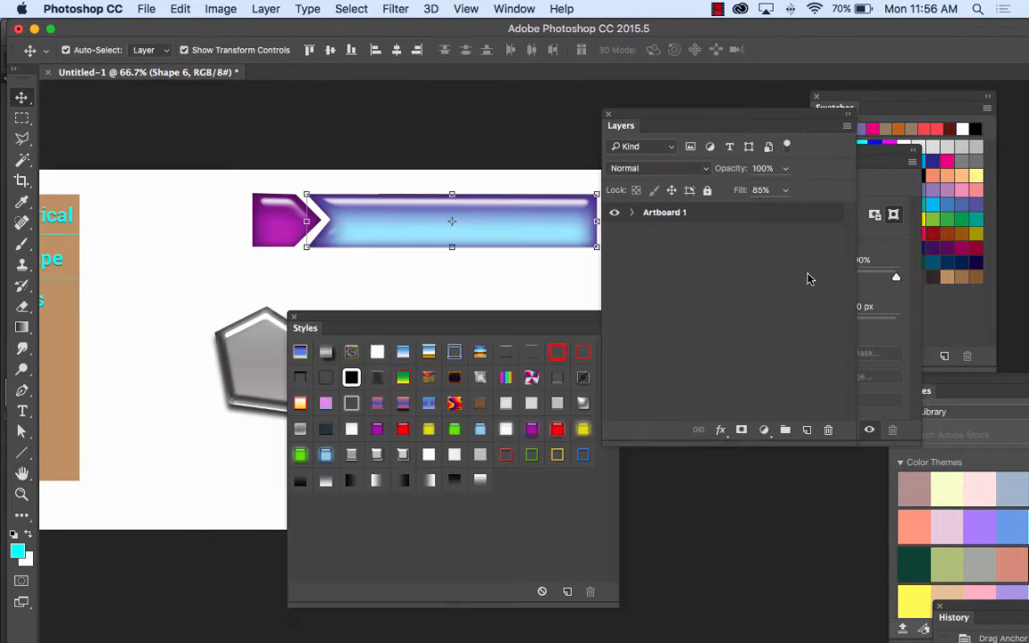
# Step: Collapse the effects lists of Shape 6 and Shape 7, and delete the gray pentagon's layer
pyautogui.click(264, 224)
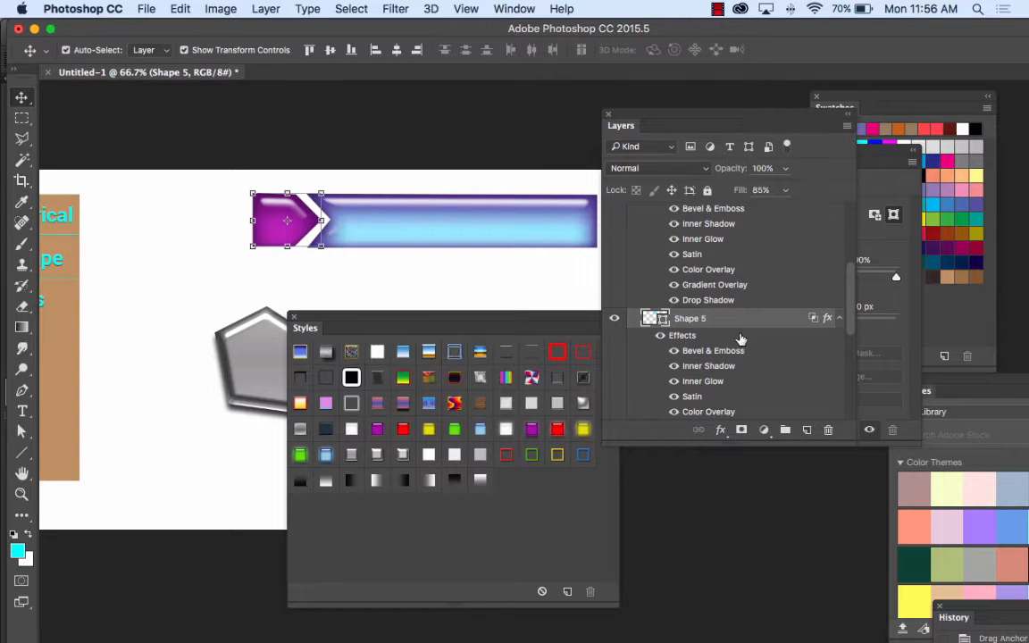
pyautogui.scroll(5, 753, 287)
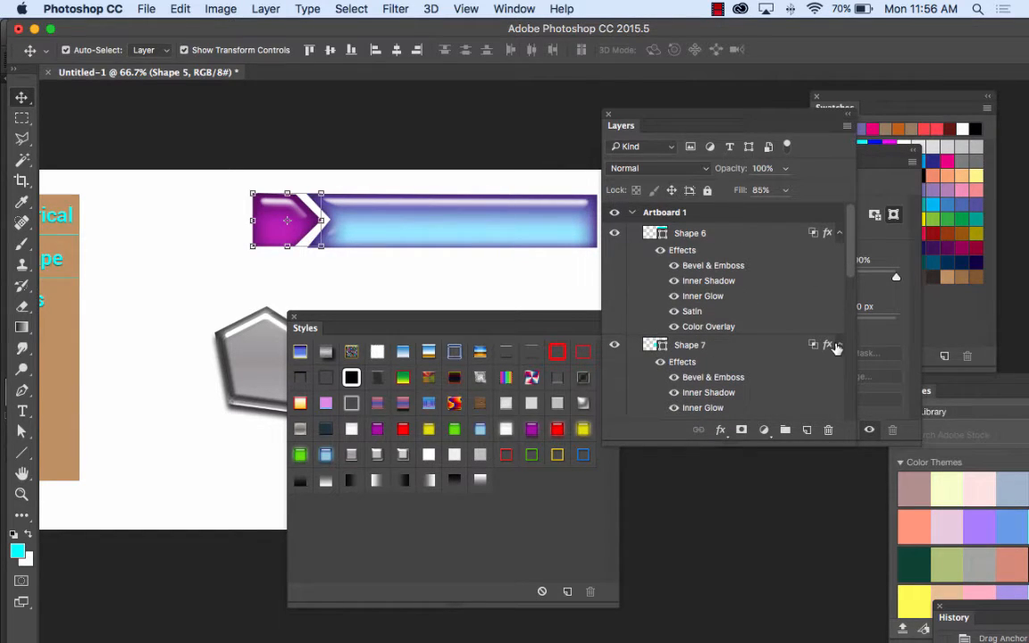
pyautogui.click(838, 233)
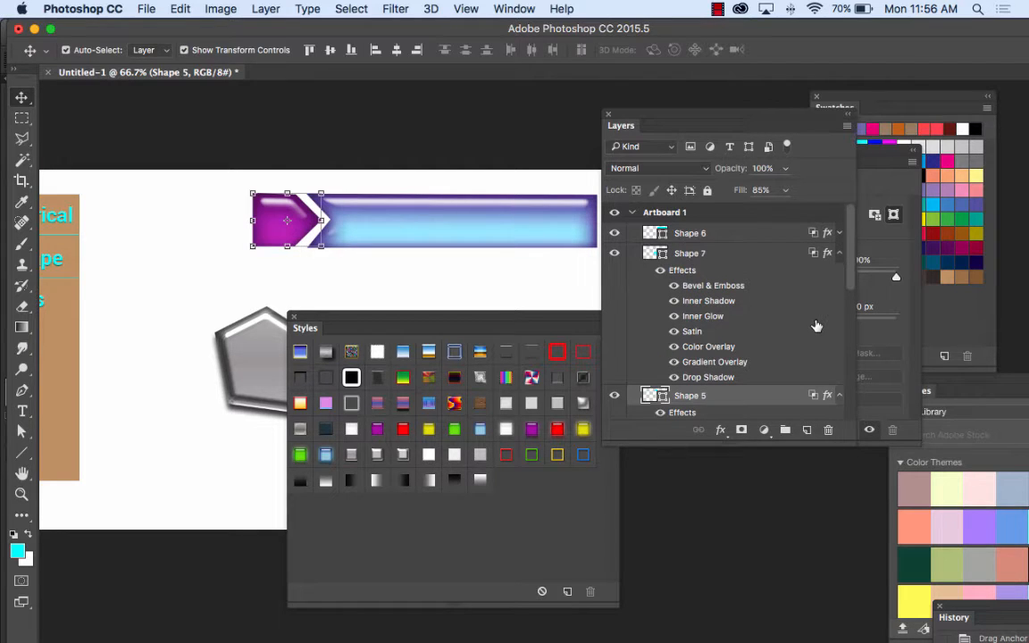
pyautogui.click(839, 254)
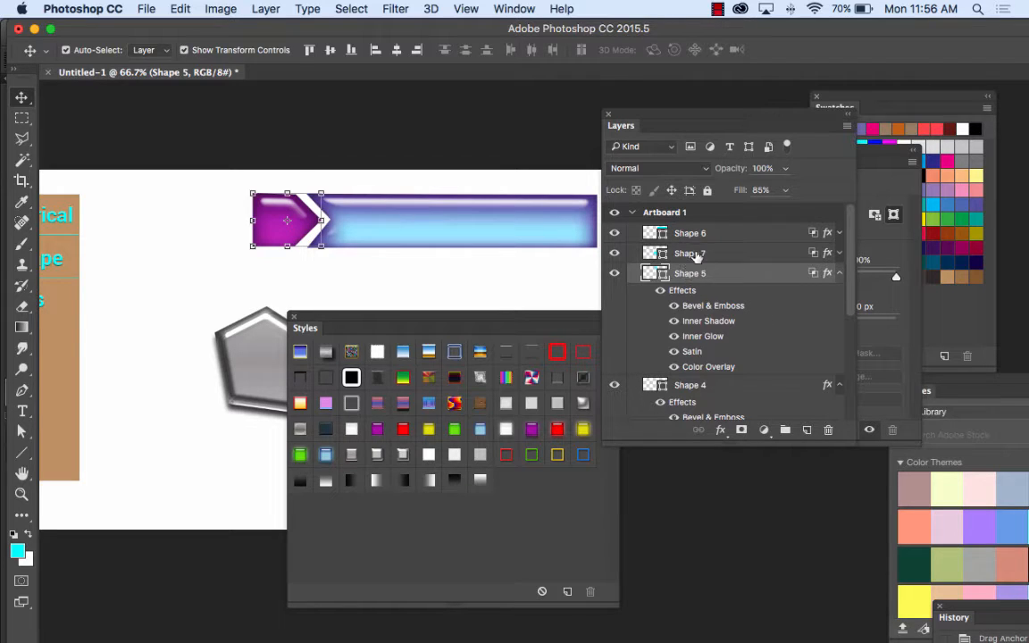
pyautogui.click(687, 255)
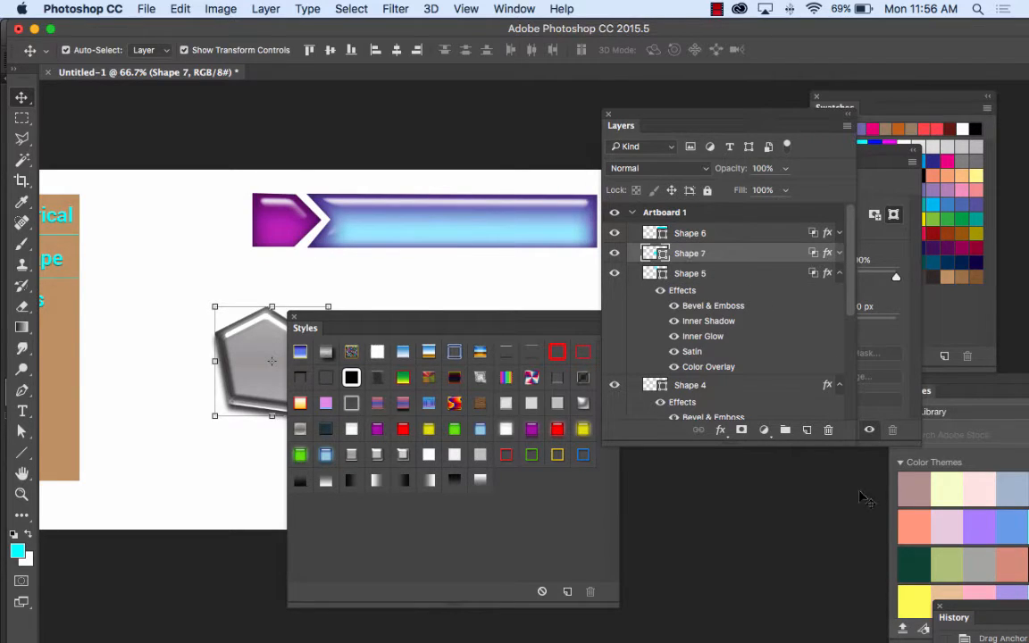
pyautogui.click(827, 431)
pyautogui.click(635, 242)
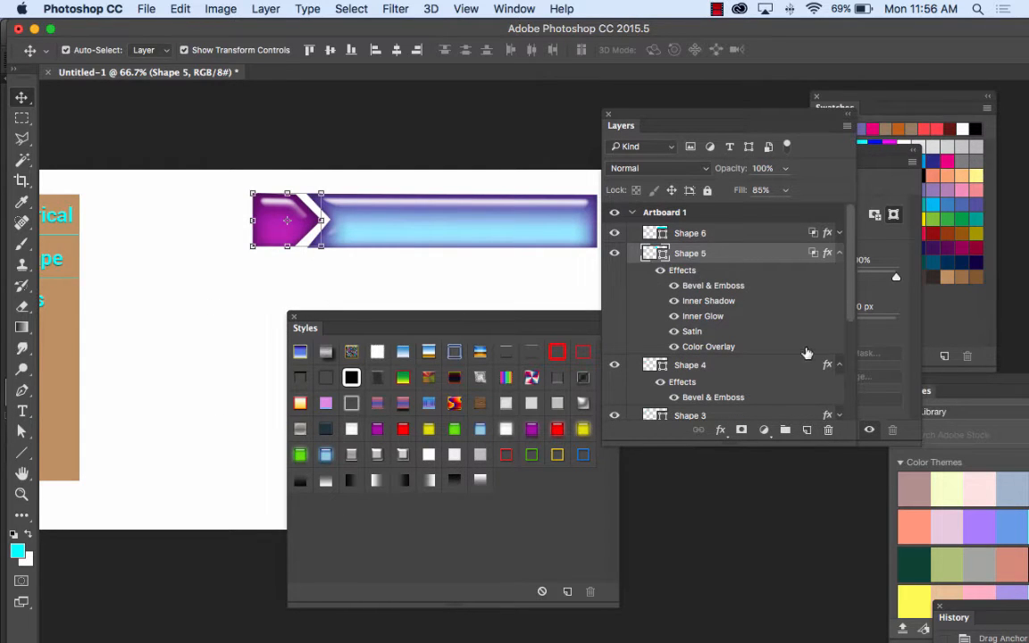
# Step: Remove all layer effects from the purple arrow tag, Shape 5, while keeping the shape layer itself
pyautogui.click(828, 430)
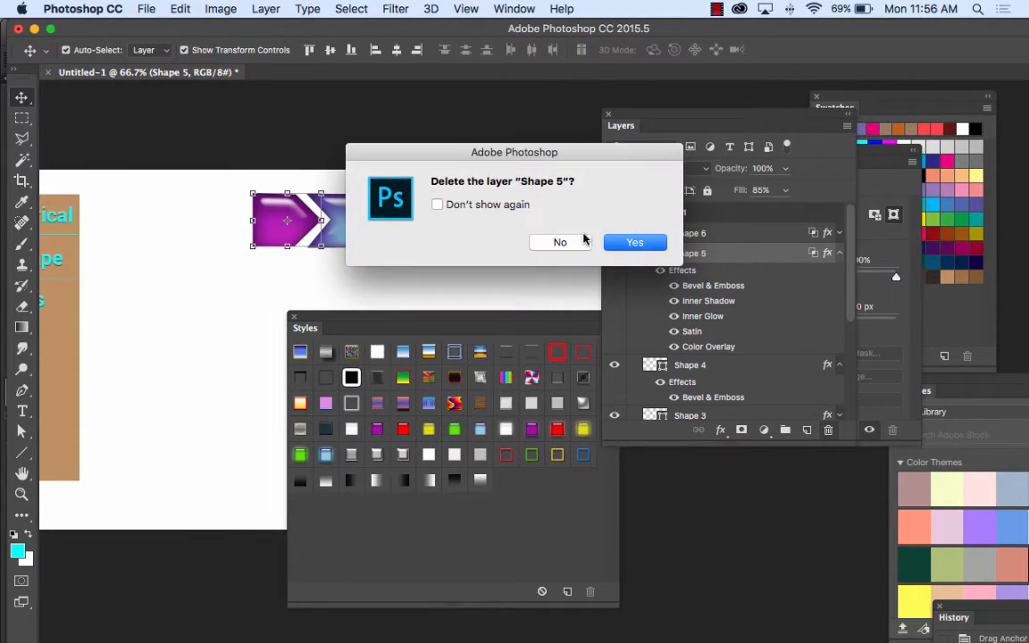
pyautogui.click(563, 243)
pyautogui.moveTo(826, 434); pyautogui.dragTo(828, 430)
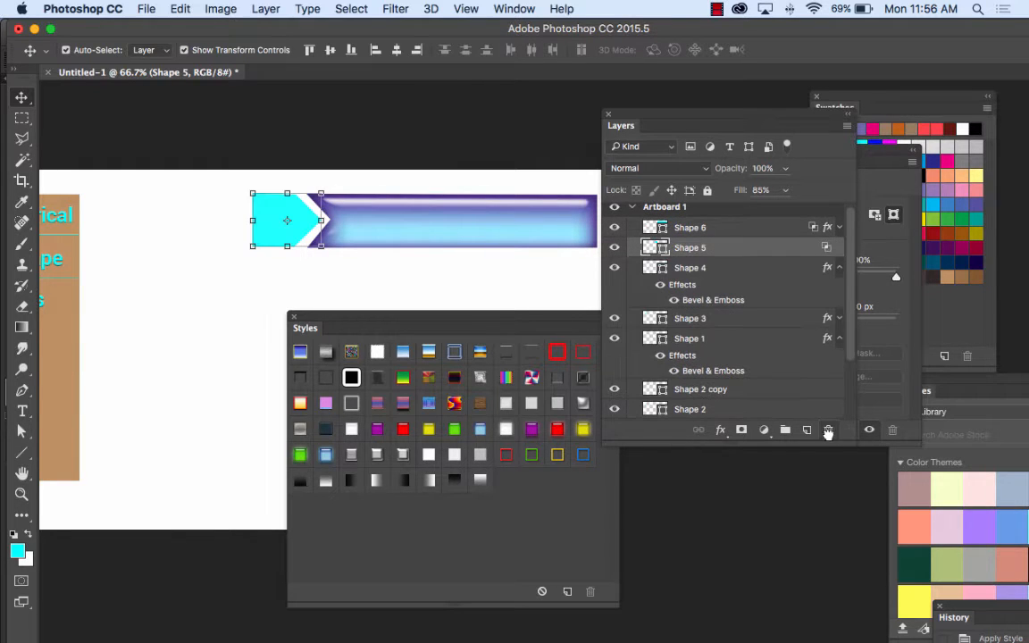
# Step: Copy the blue banner's complete set of layer effects onto the plain cyan arrow tag
pyautogui.click(839, 227)
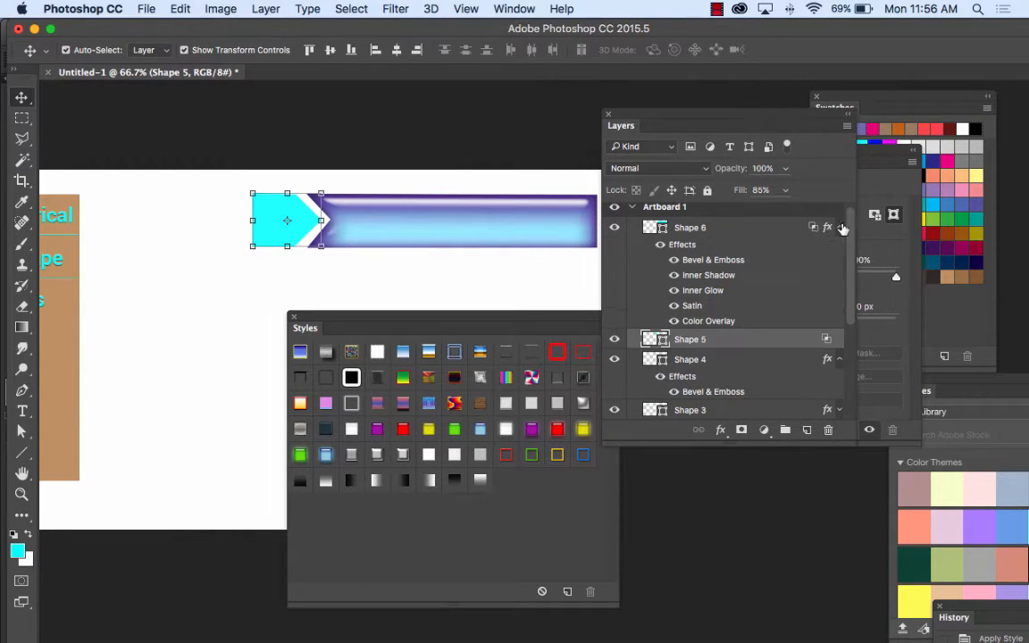
pyautogui.click(683, 246)
pyautogui.moveTo(683, 246); pyautogui.dragTo(629, 339)
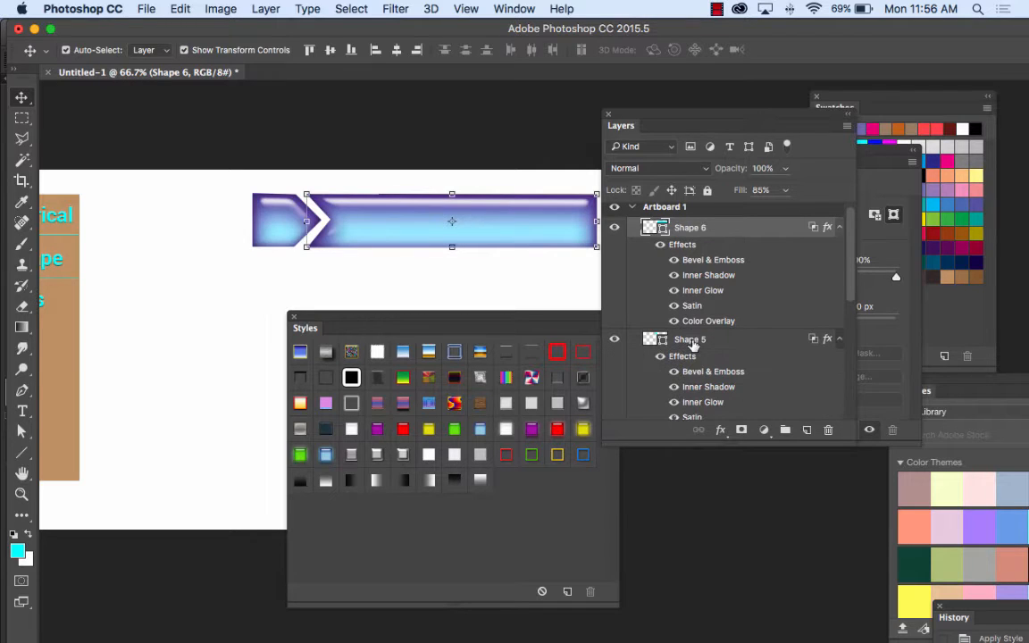
pyautogui.click(426, 279)
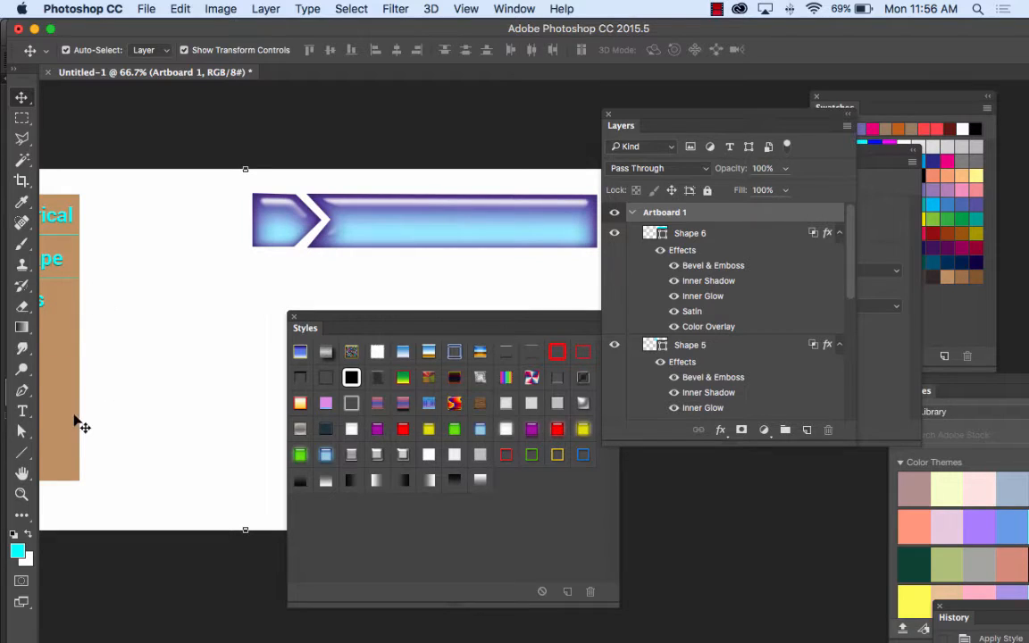
# Step: Add the text PHOTOGRAPHY on the blue banner with the Type tool
pyautogui.click(22, 411)
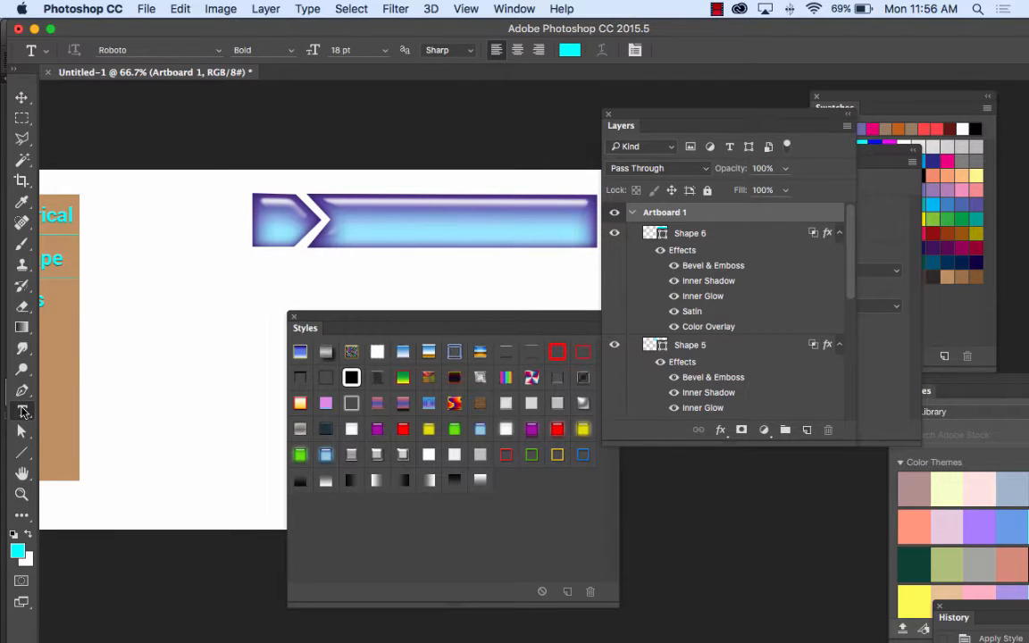
pyautogui.click(362, 225)
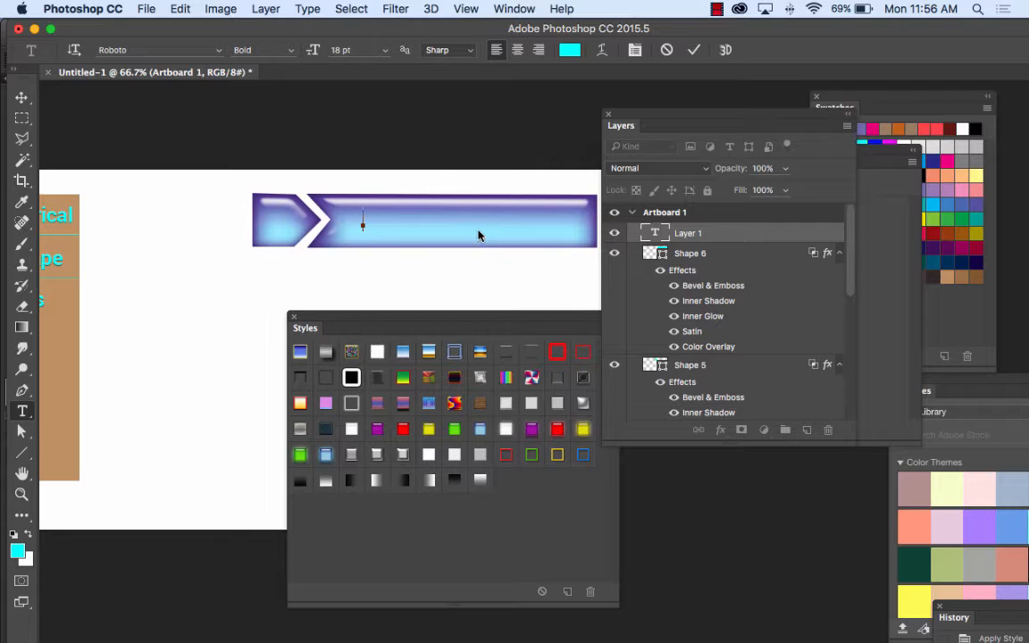
pyautogui.write('PHOTOGRAPHY')
# Step: Recolor the entire PHOTOGRAPHY text black and commit the text edit
pyautogui.moveTo(527, 222); pyautogui.dragTo(361, 225)
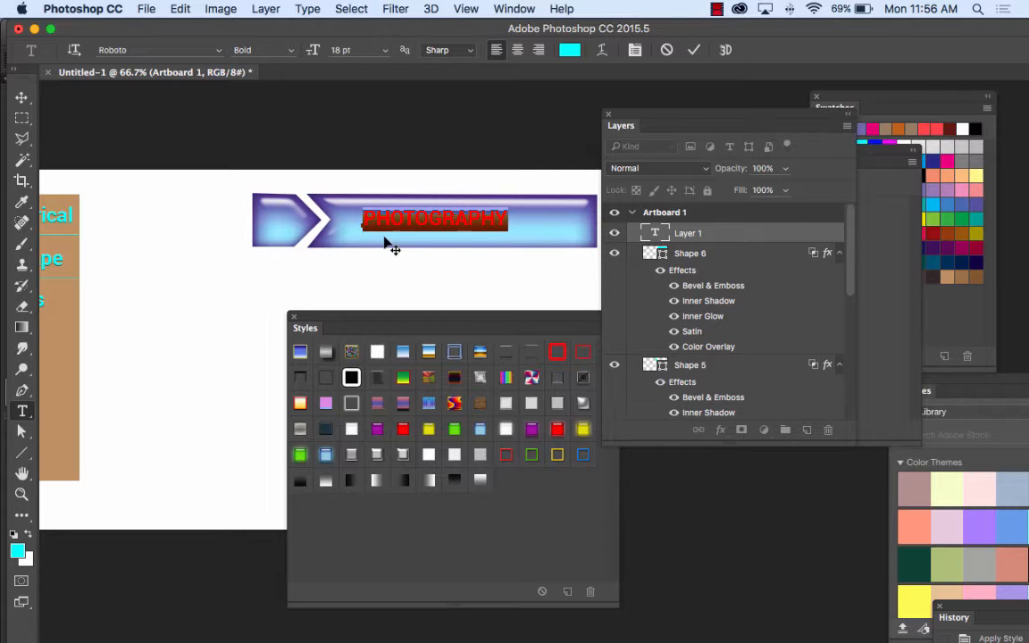
pyautogui.click(569, 50)
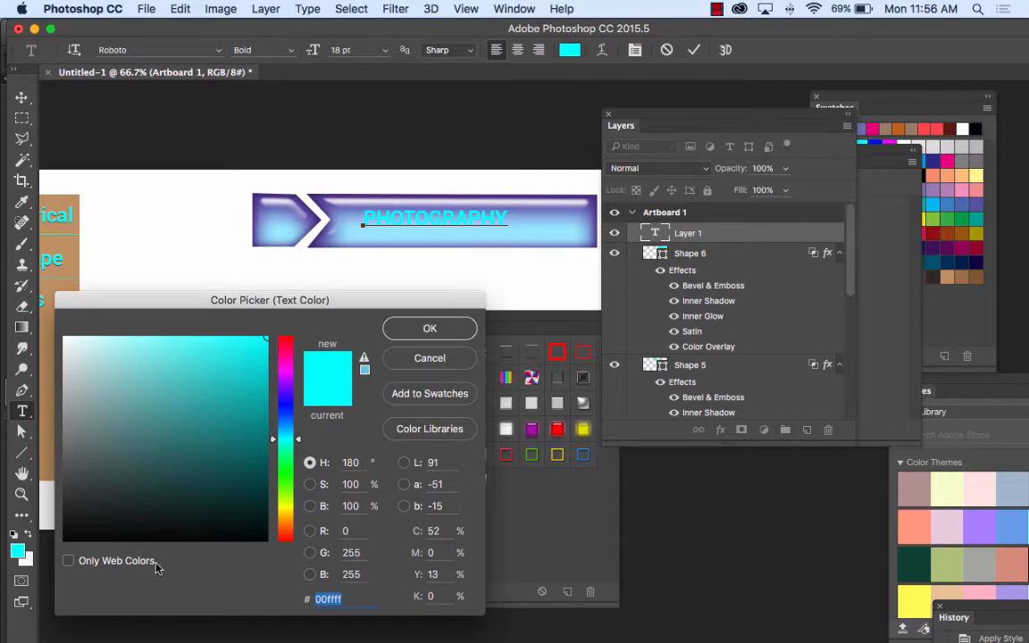
pyautogui.click(82, 530)
pyautogui.click(427, 328)
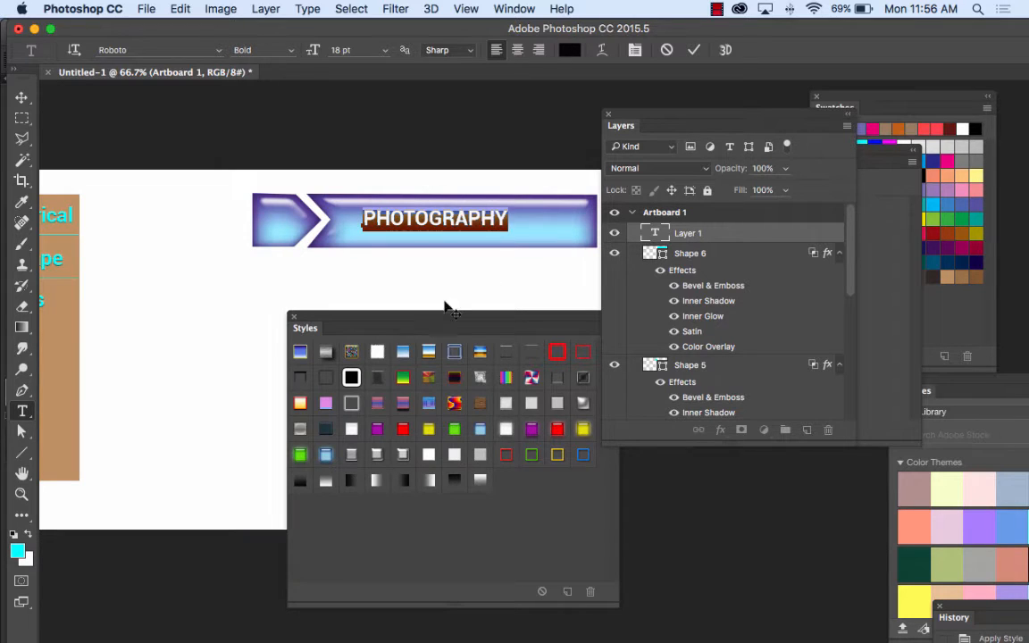
pyautogui.click(22, 97)
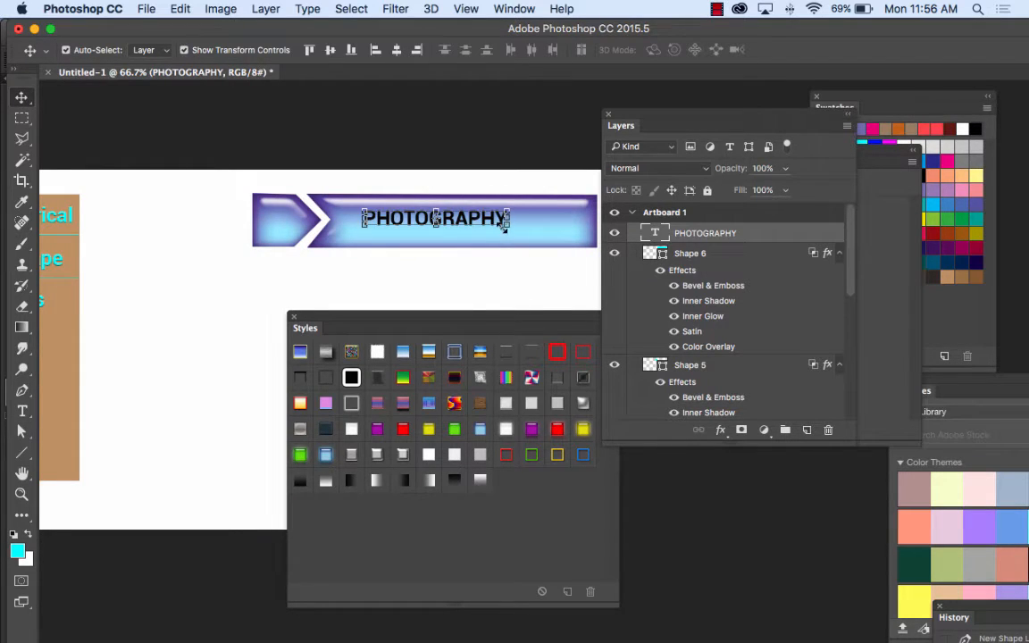
# Step: Scale the PHOTOGRAPHY text to about 166%, centre it on the blue banner and apply the transformation
pyautogui.click(509, 229)
pyautogui.moveTo(509, 229); pyautogui.dragTo(604, 244)
pyautogui.moveTo(539, 230); pyautogui.dragTo(513, 229)
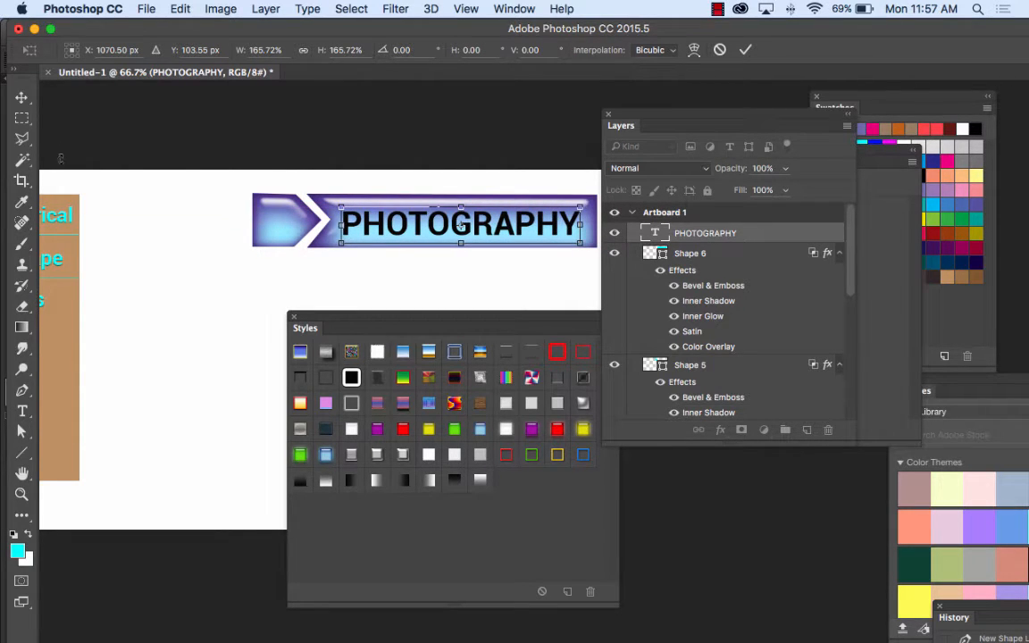
pyautogui.click(22, 96)
pyautogui.click(649, 242)
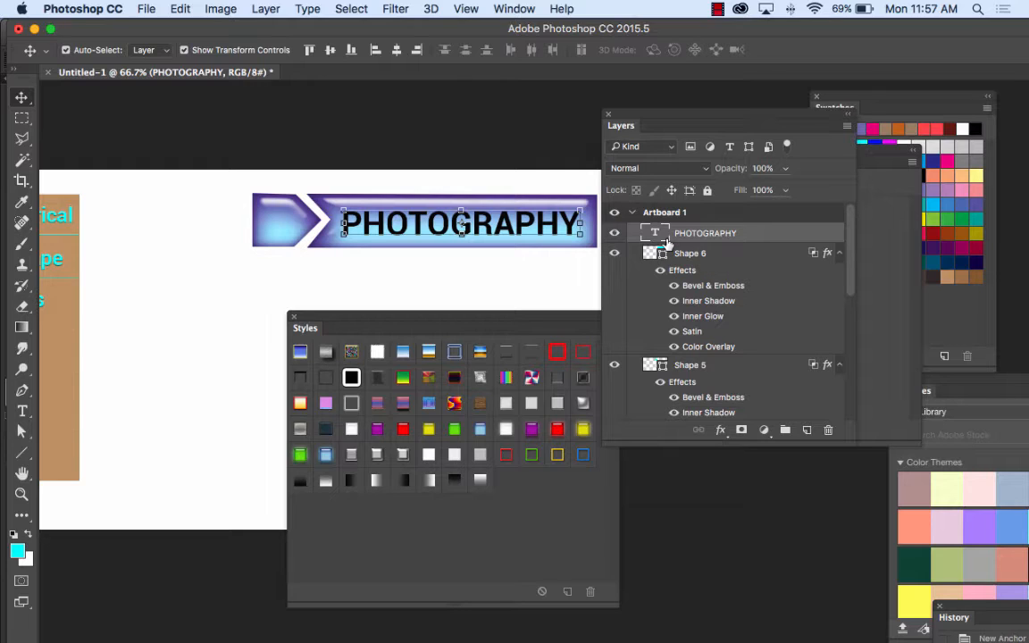
# Step: Collapse the effects lists under the Shape 6 and Shape 5 layers
pyautogui.press('super+plus')
pyautogui.press('super+plus')
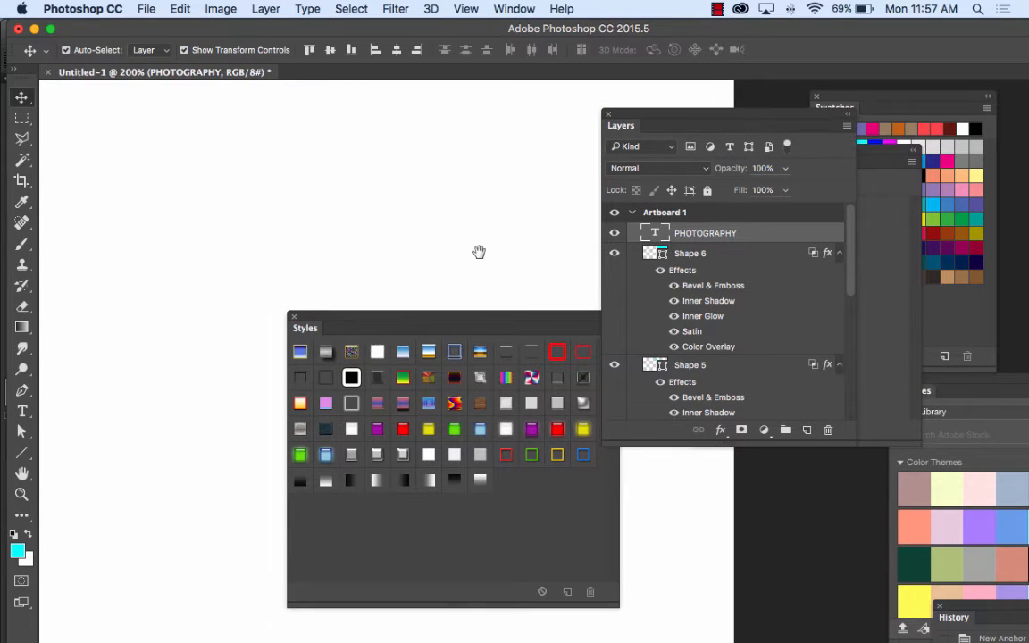
pyautogui.moveTo(364, 354); pyautogui.dragTo(361, 365)
pyautogui.moveTo(384, 222); pyautogui.dragTo(257, 250)
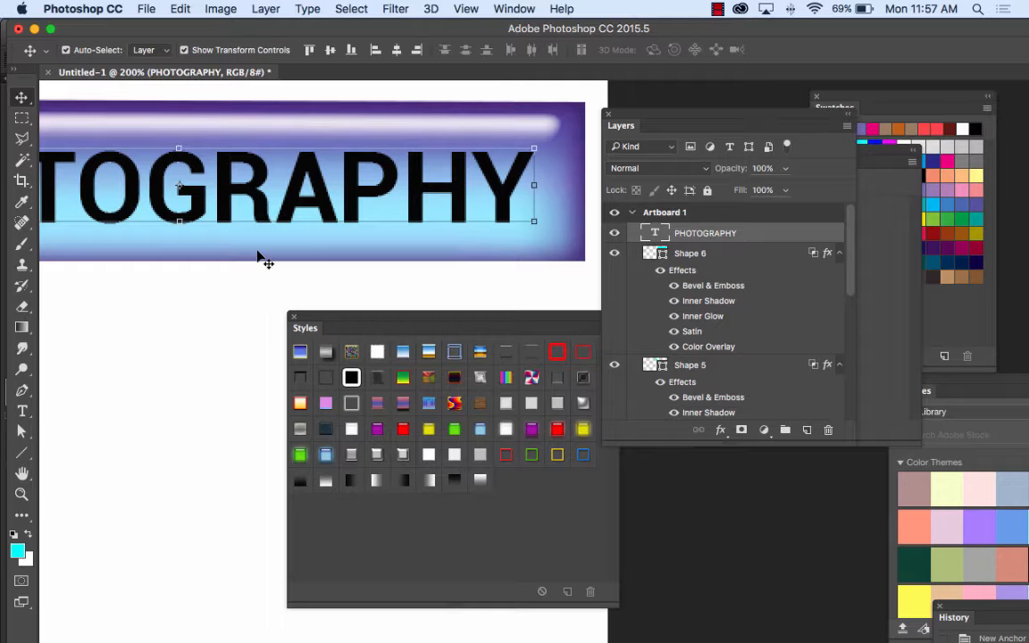
pyautogui.click(839, 254)
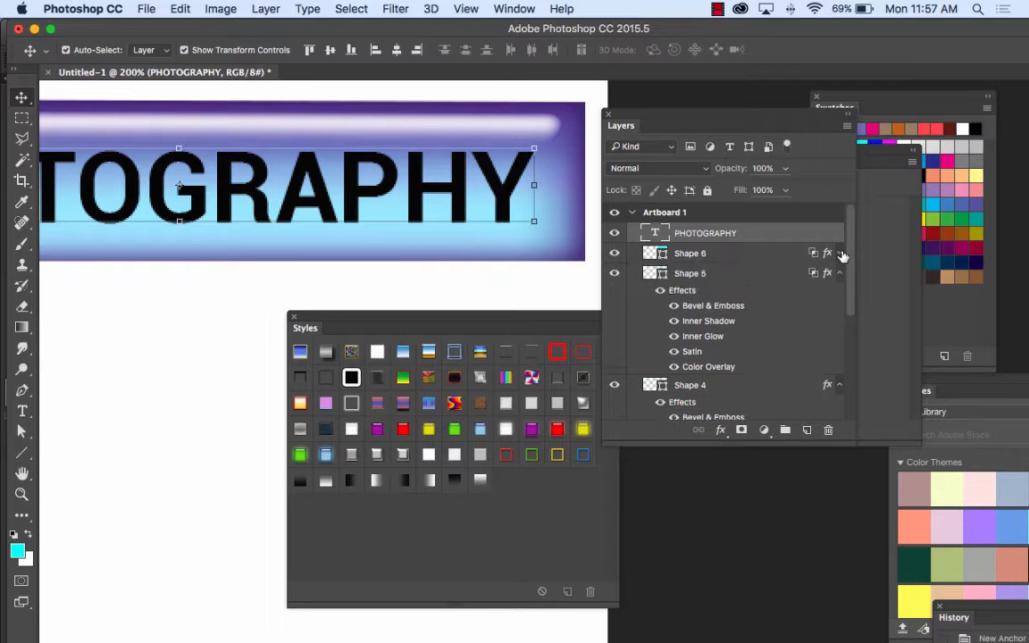
pyautogui.click(840, 274)
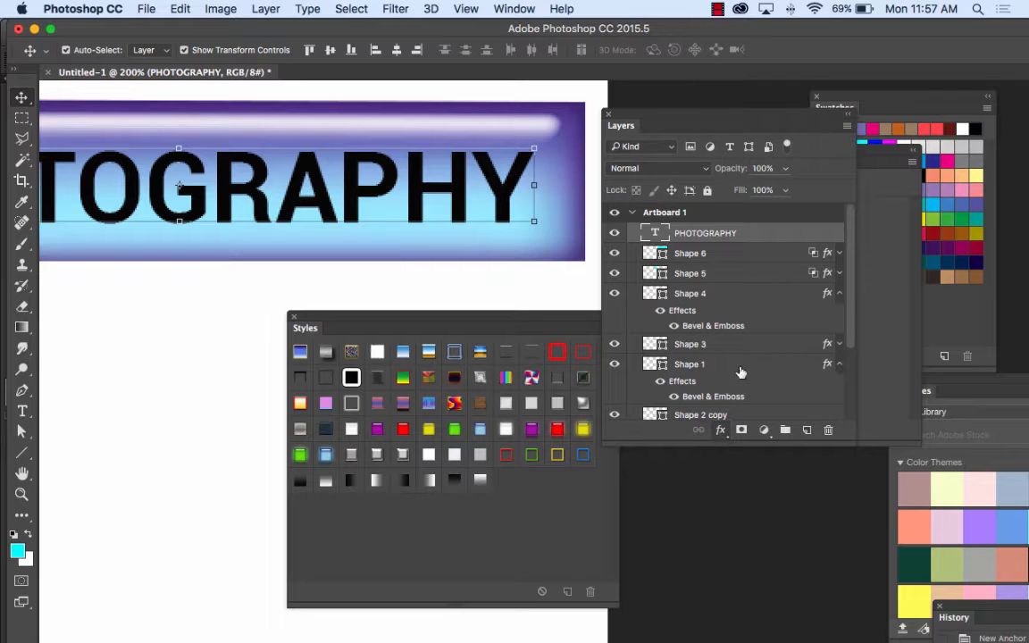
pyautogui.click(633, 212)
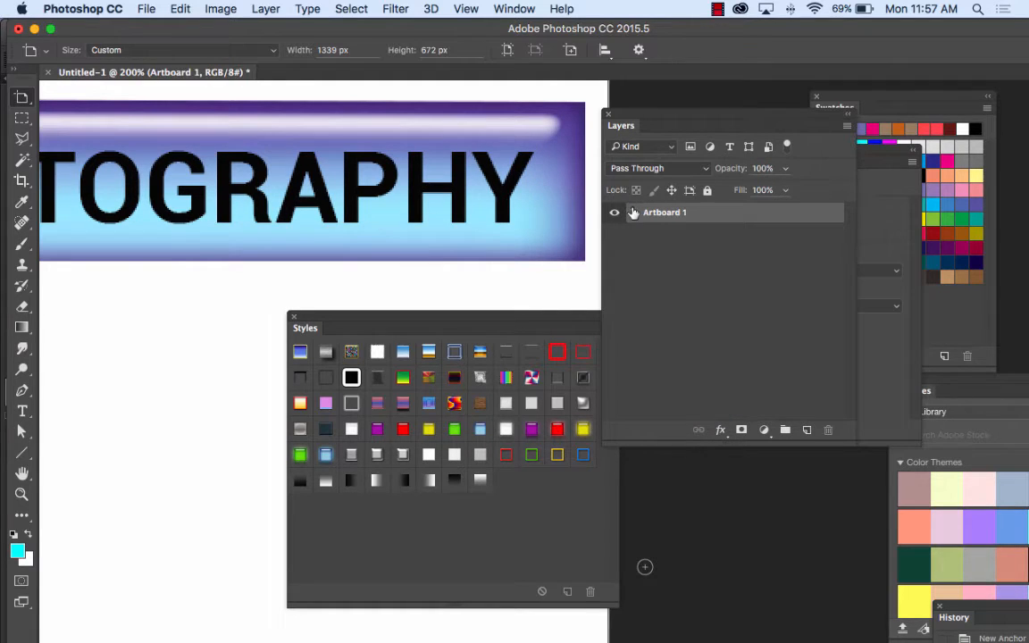
pyautogui.click(719, 431)
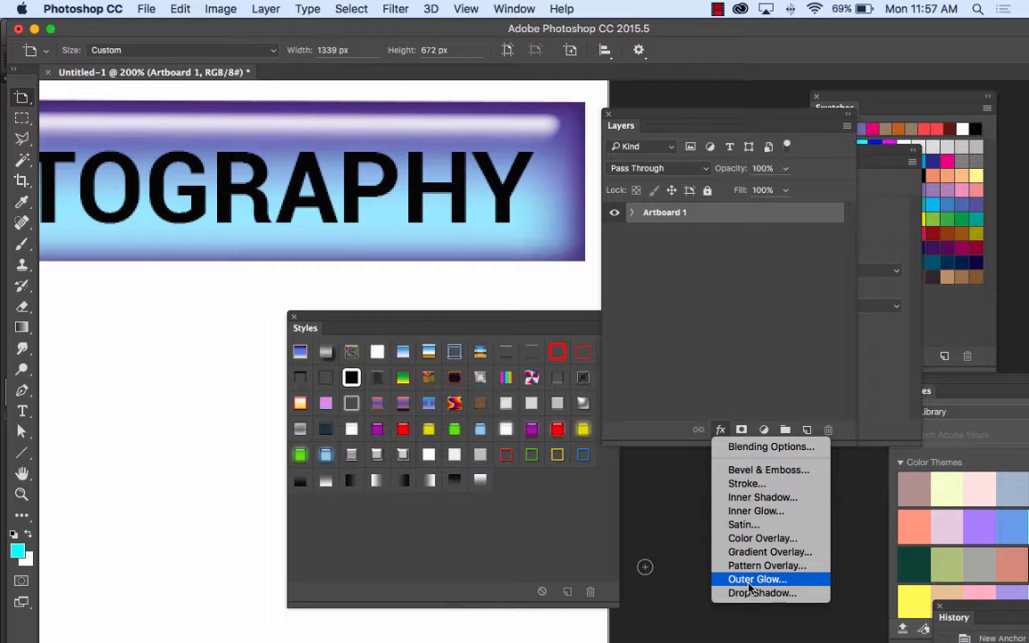
pyautogui.click(759, 511)
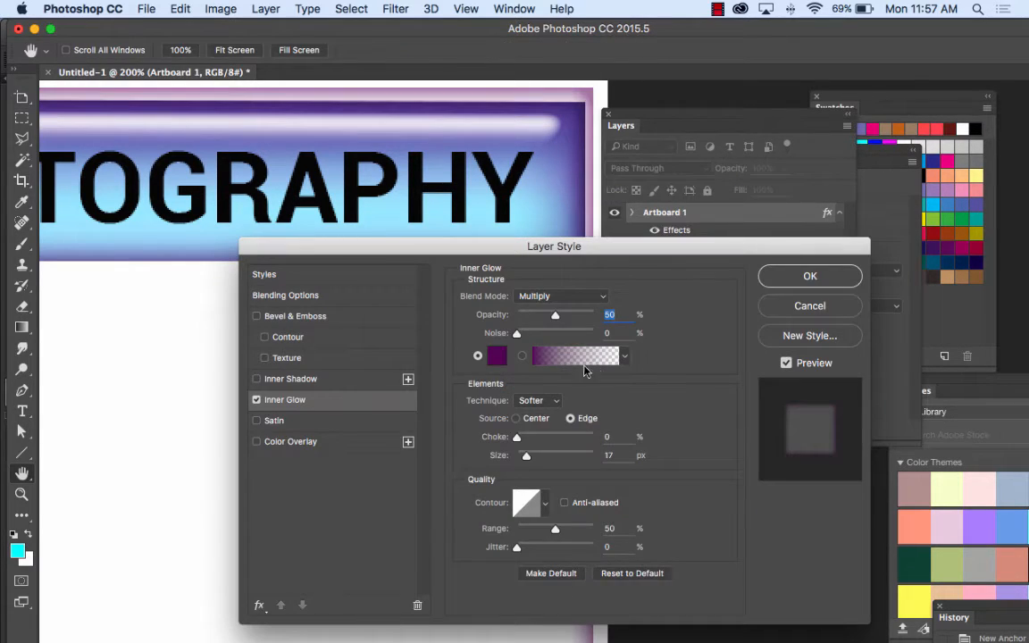
pyautogui.click(545, 296)
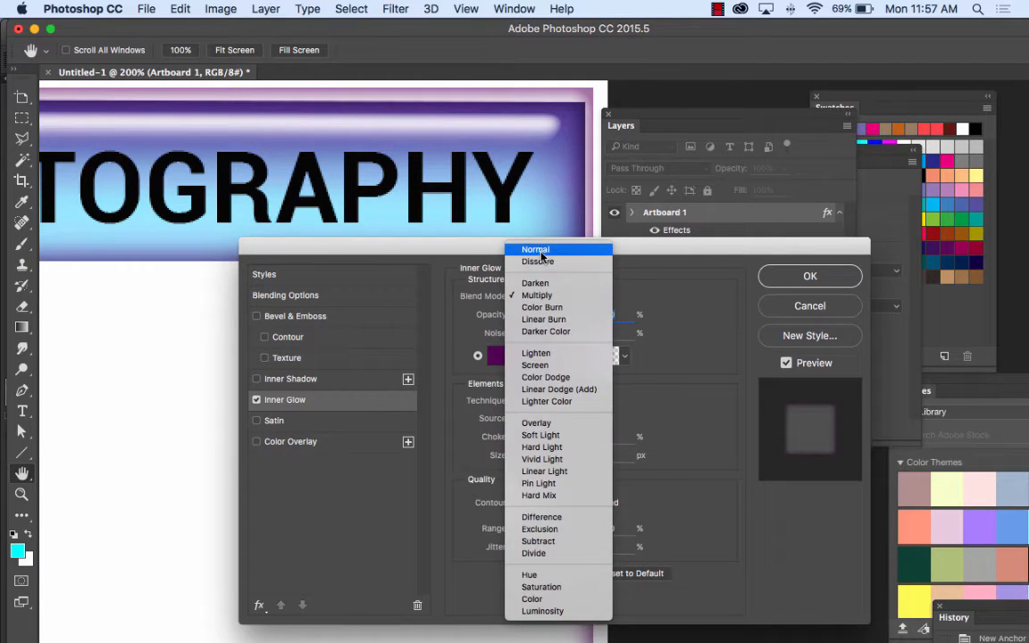
pyautogui.click(541, 253)
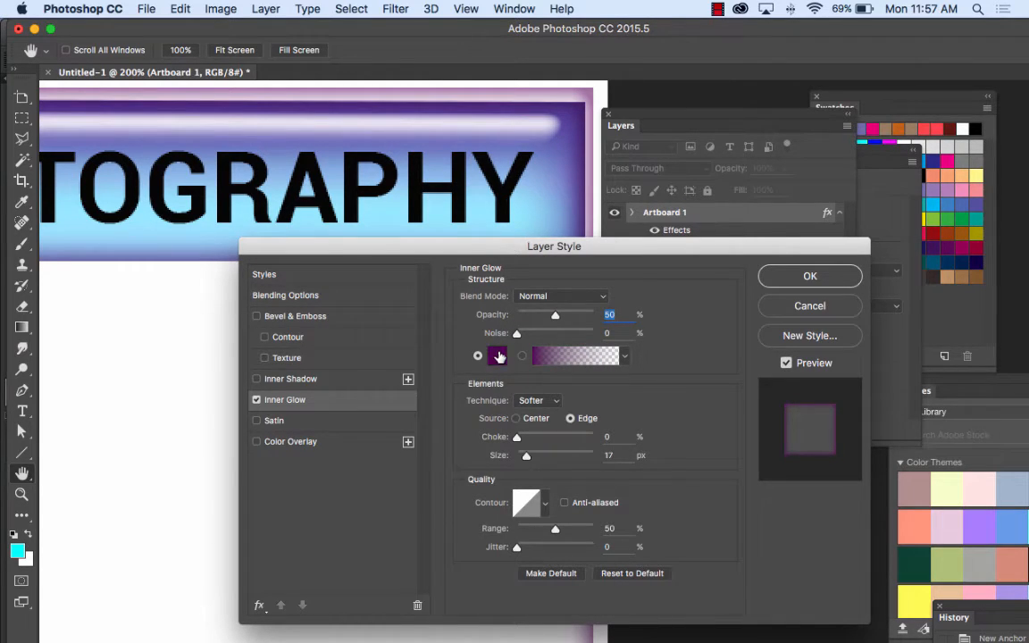
pyautogui.click(498, 356)
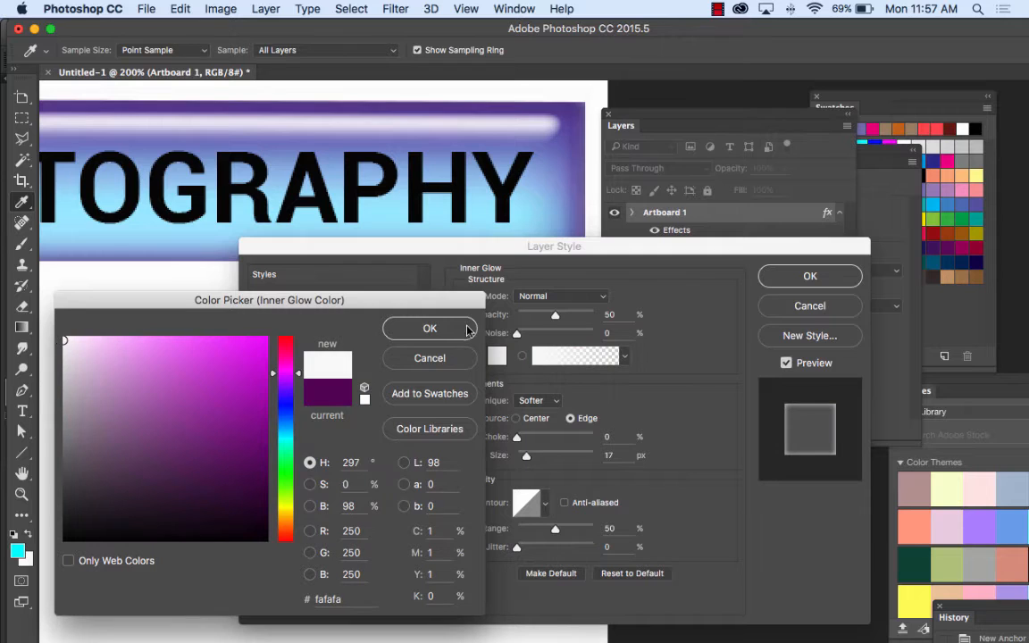
pyautogui.click(429, 328)
pyautogui.moveTo(599, 245); pyautogui.dragTo(643, 333)
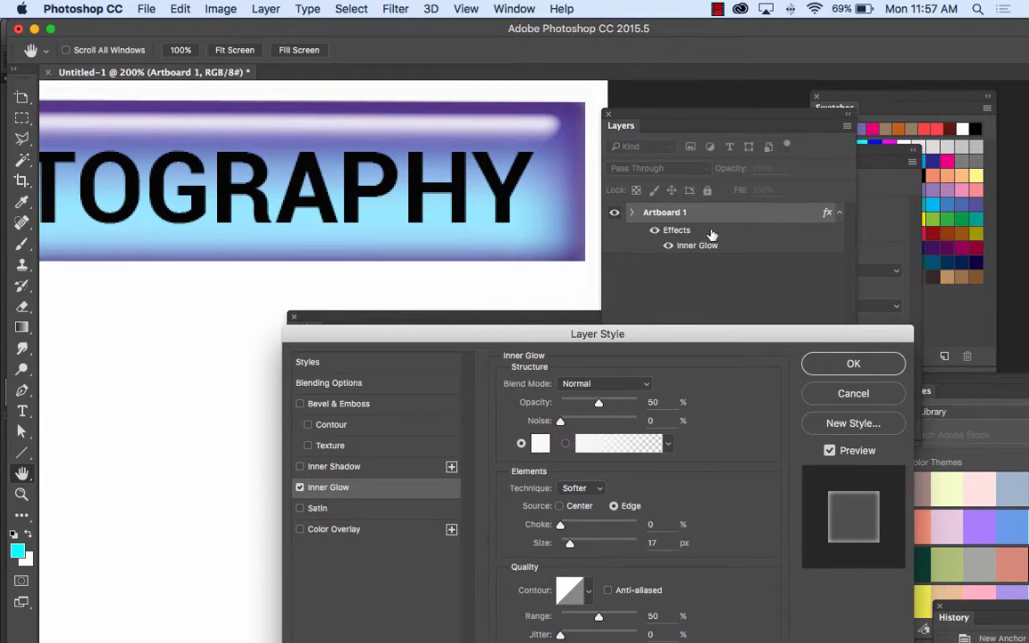
pyautogui.click(171, 11)
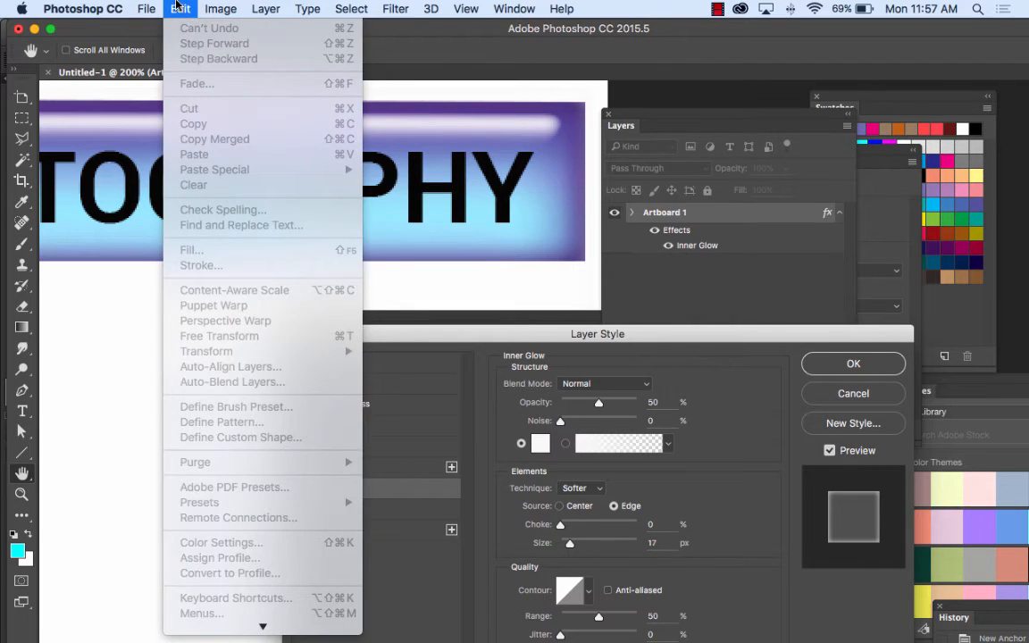
pyautogui.click(176, 8)
pyautogui.click(853, 394)
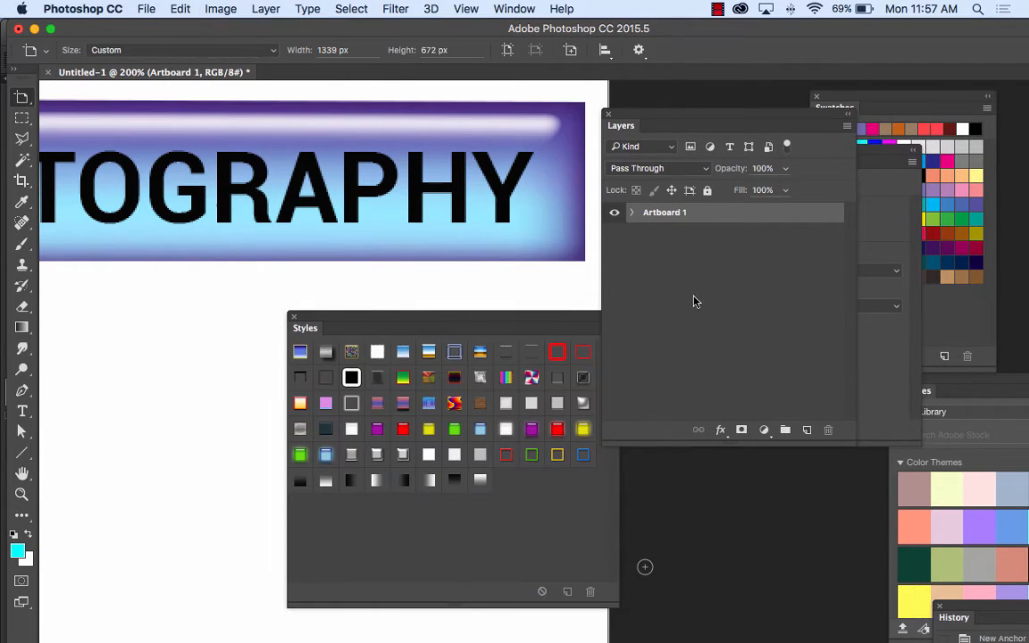
pyautogui.click(631, 214)
# Step: Select the PHOTOGRAPHY text layer and open its Inner Glow layer style settings, keeping the text in view
pyautogui.click(721, 254)
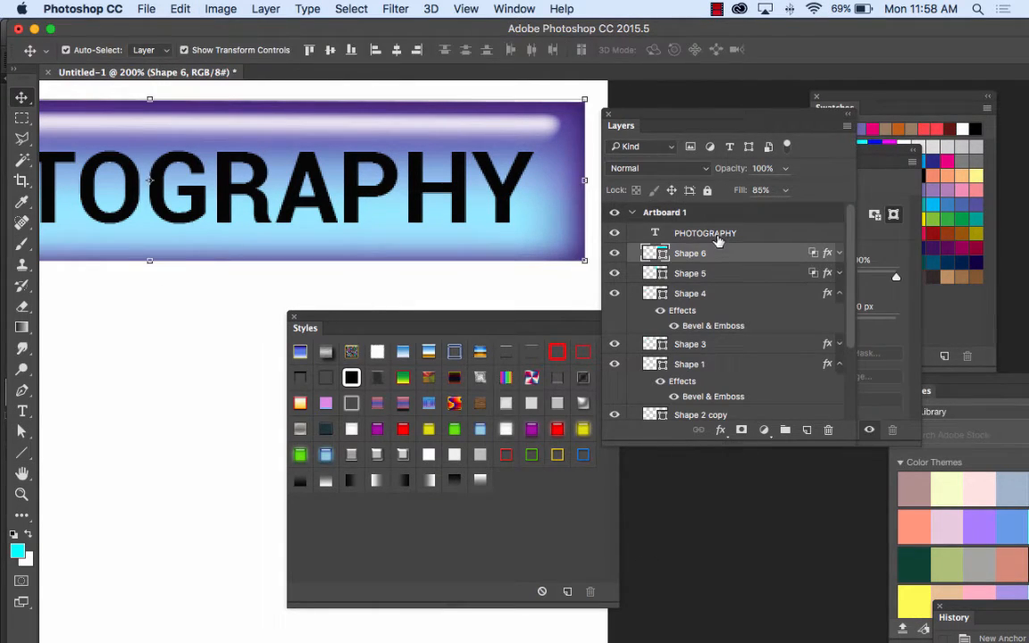
pyautogui.click(719, 237)
pyautogui.click(720, 430)
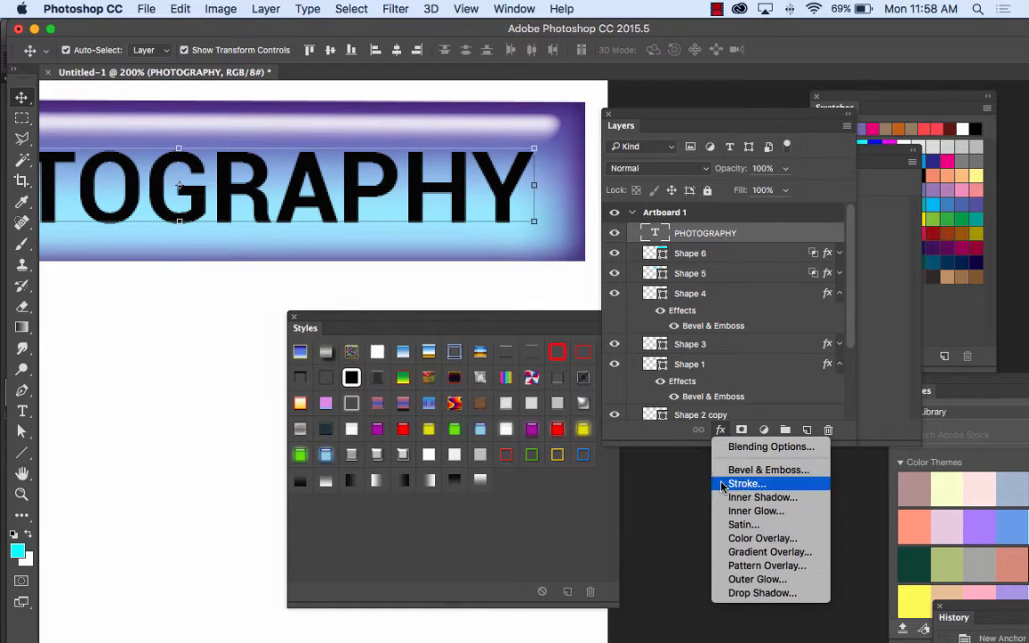
pyautogui.click(767, 512)
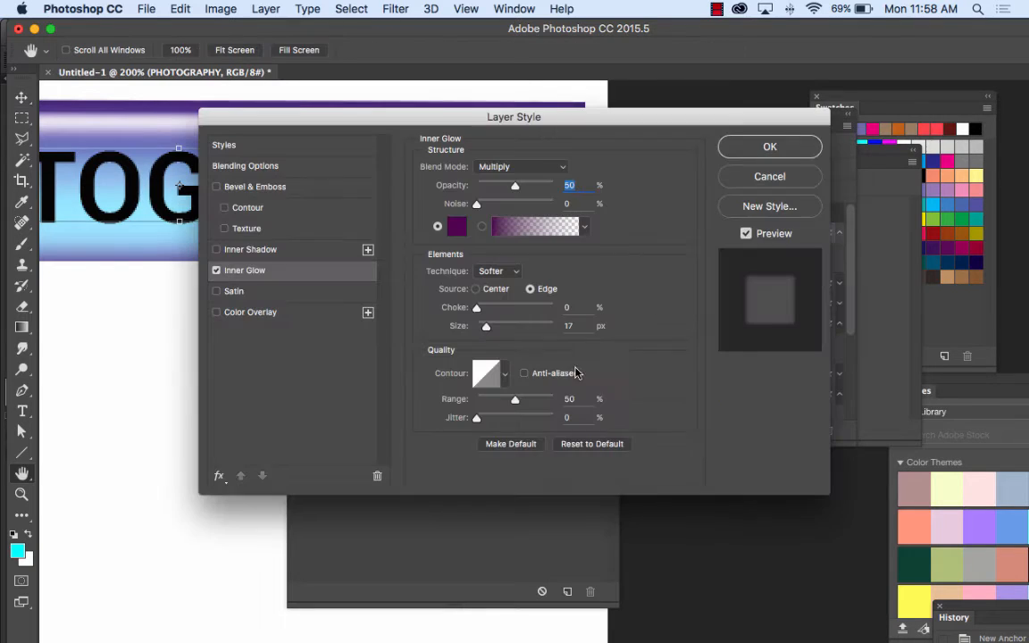
pyautogui.moveTo(356, 132); pyautogui.dragTo(327, 248)
# Step: Try a white (#ffffff) Inner Glow with the Normal blend mode on the PHOTOGRAPHY text
pyautogui.click(518, 294)
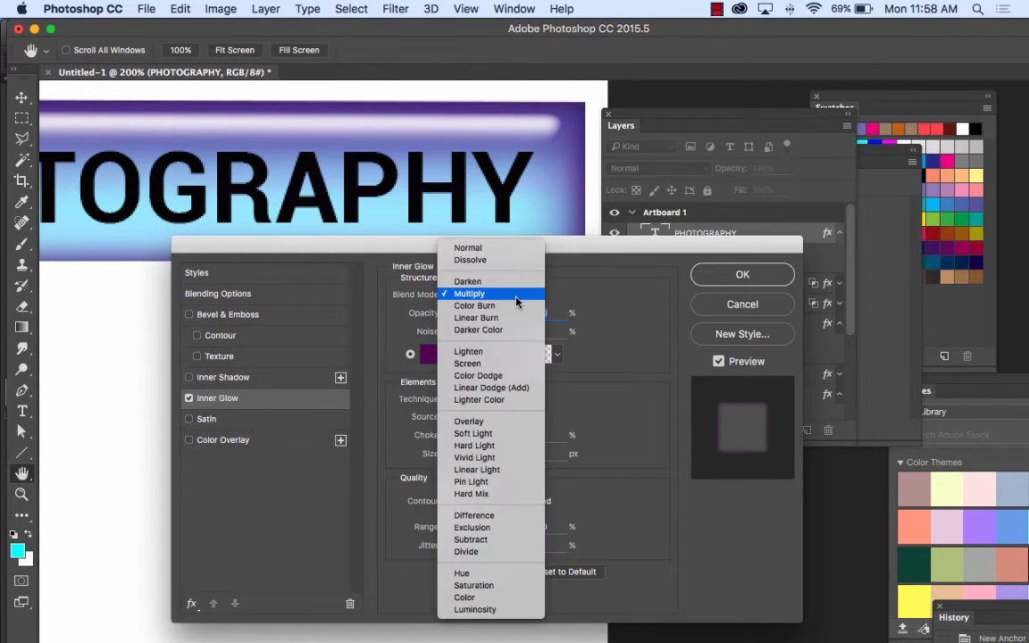
pyautogui.click(470, 245)
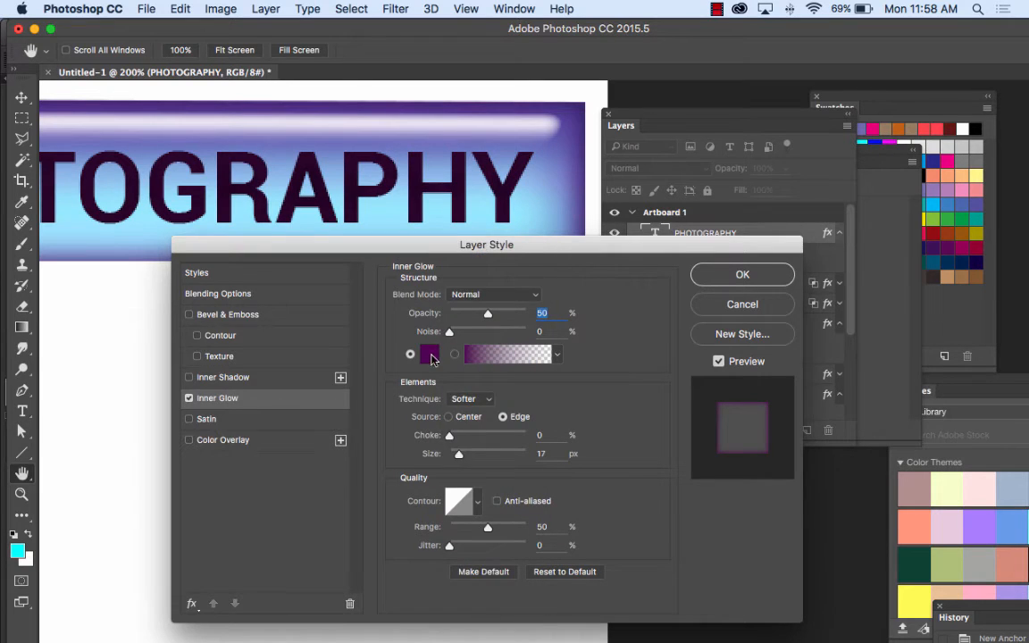
pyautogui.click(428, 354)
pyautogui.click(68, 336)
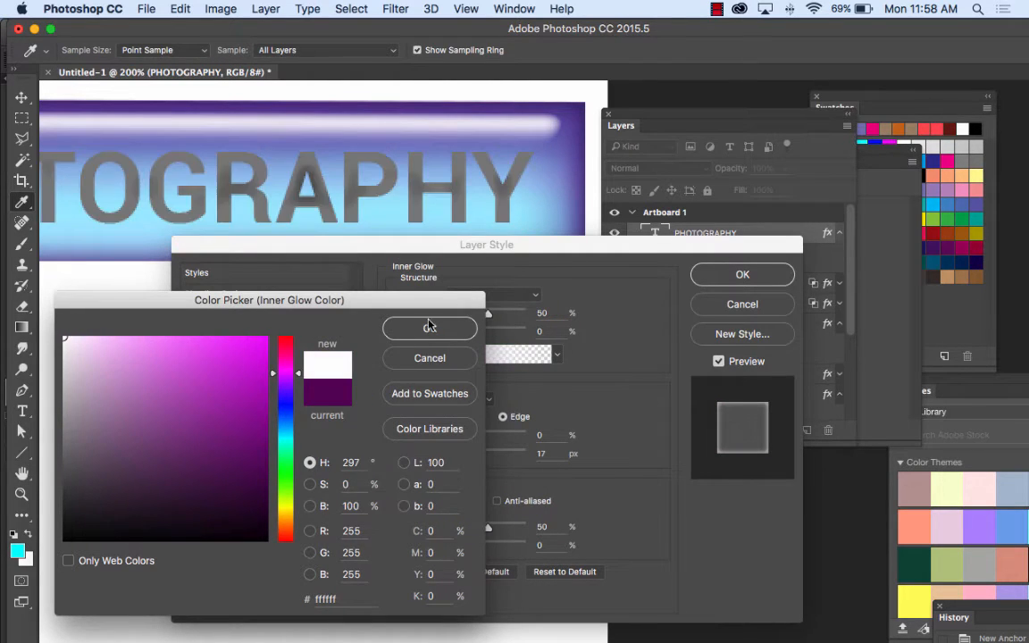
pyautogui.click(455, 330)
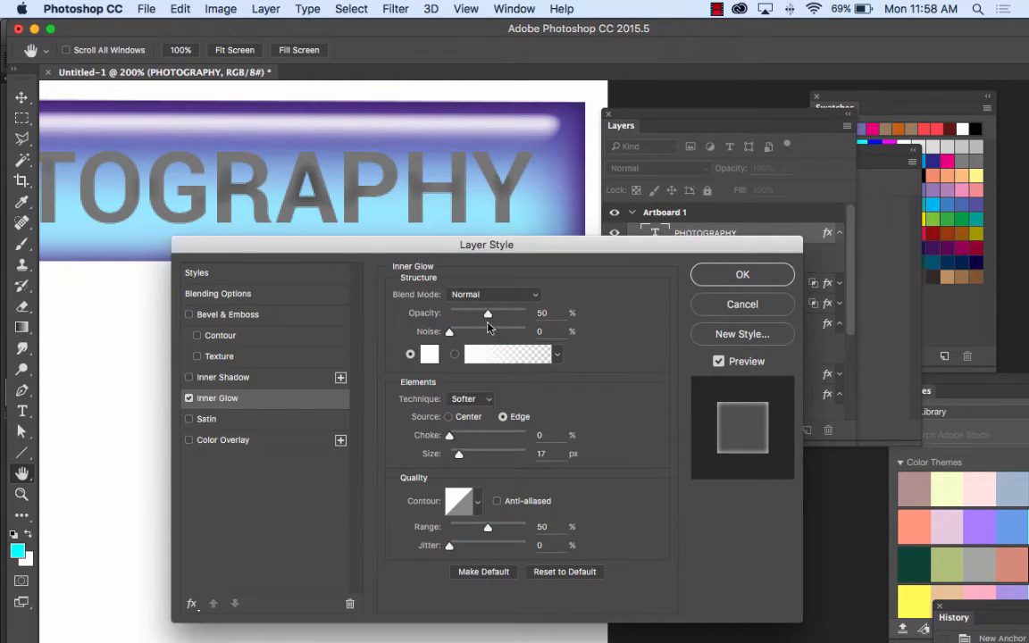
# Step: Try softening the text's Inner Glow with 20% opacity, 6 px size and 10% choke
pyautogui.moveTo(487, 314); pyautogui.dragTo(464, 314)
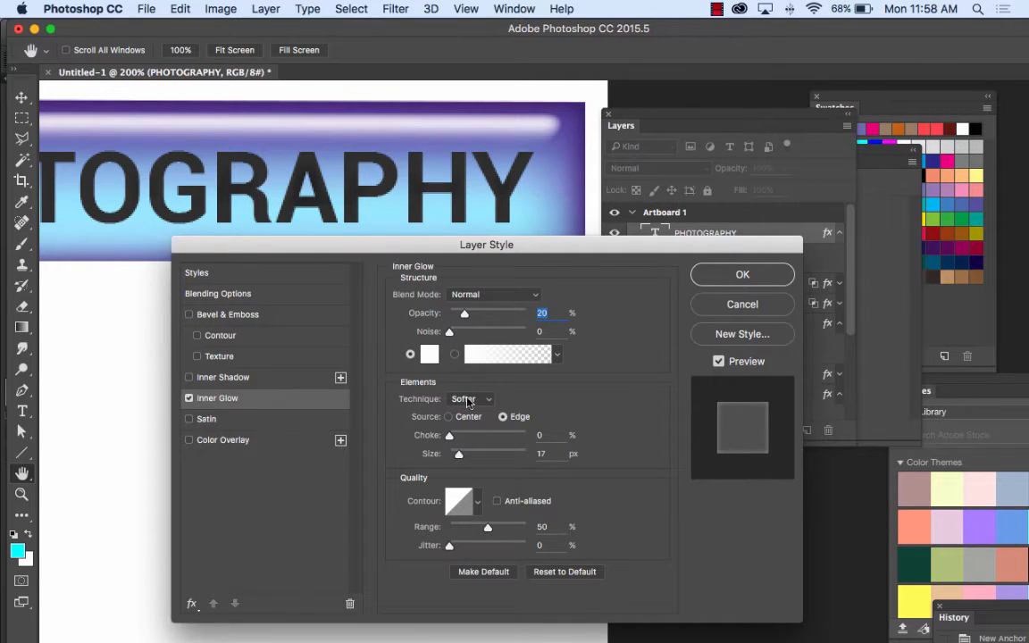
pyautogui.moveTo(457, 456); pyautogui.dragTo(453, 457)
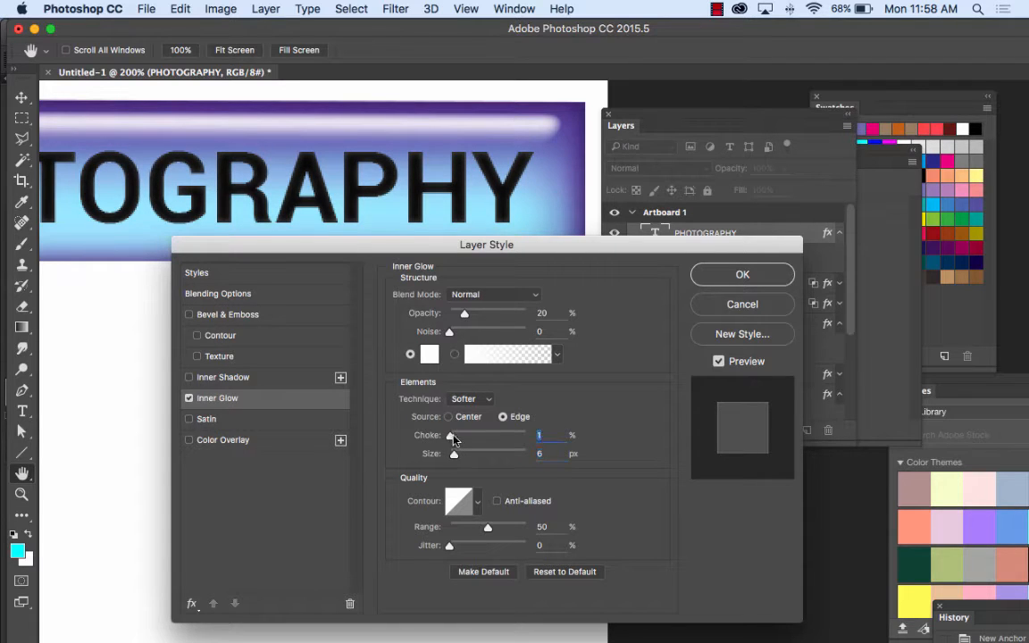
pyautogui.moveTo(449, 435); pyautogui.dragTo(458, 437)
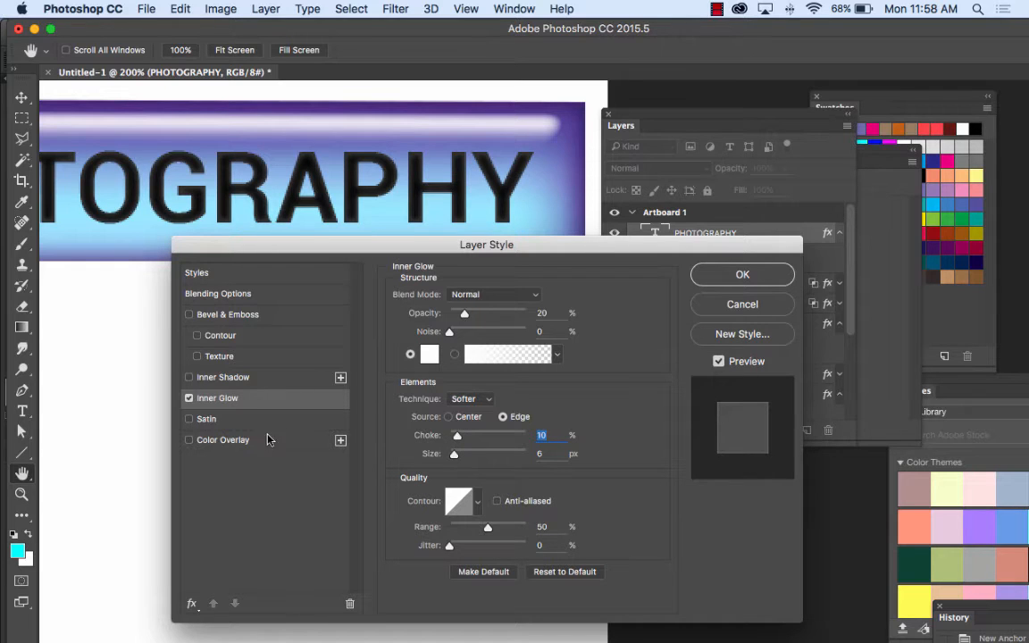
# Step: Replace the text's Inner Glow with a white Inner Shadow using the Normal blend mode
pyautogui.click(189, 377)
pyautogui.click(188, 399)
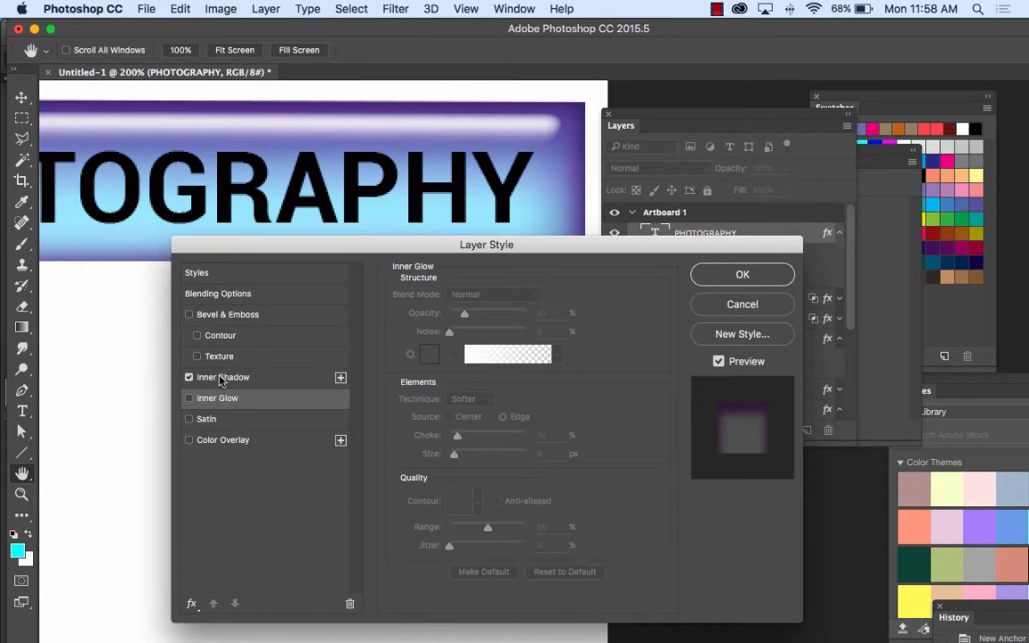
pyautogui.click(220, 377)
pyautogui.click(556, 298)
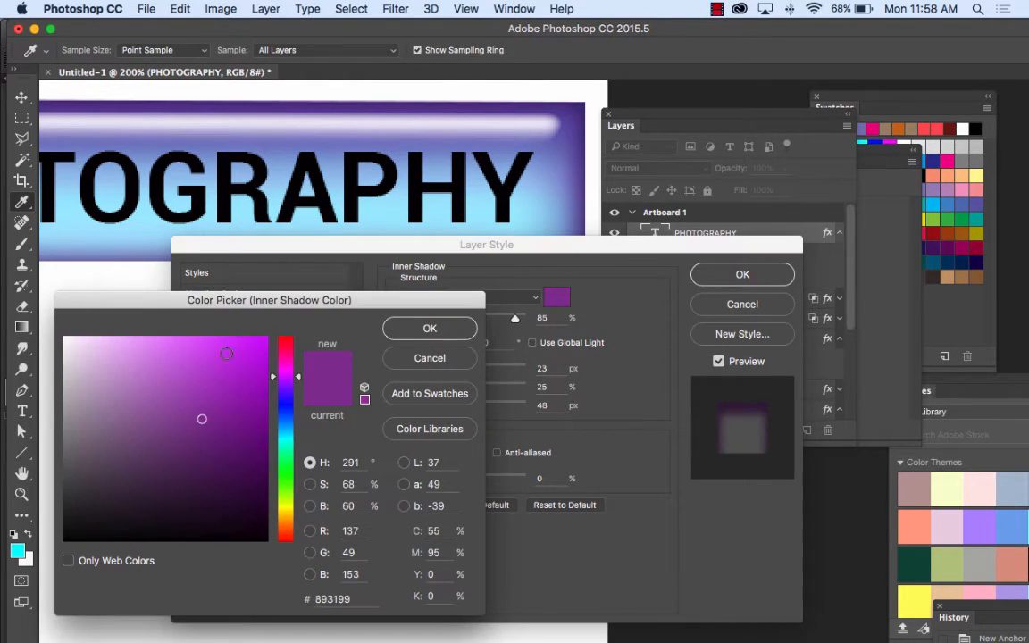
pyautogui.click(67, 335)
pyautogui.click(433, 328)
pyautogui.click(491, 297)
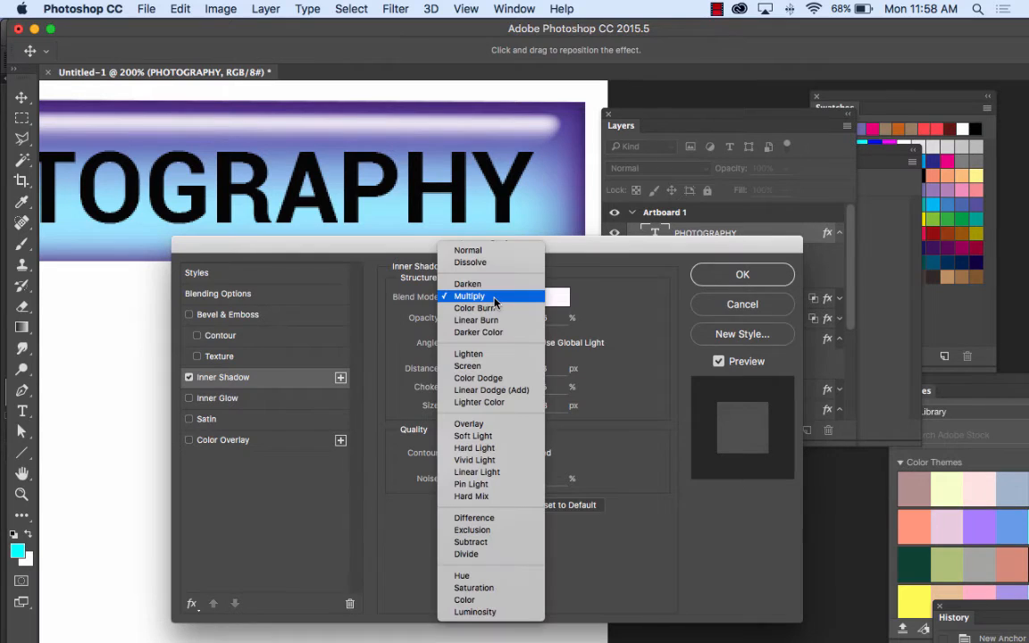
pyautogui.click(499, 250)
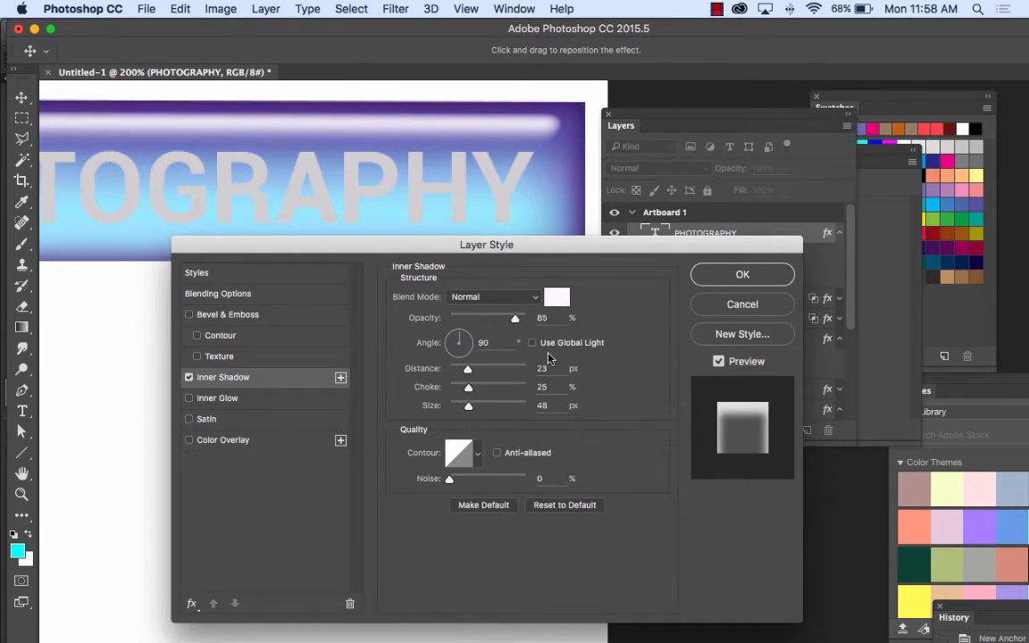
# Step: Set the text's Inner Shadow to 1 px distance, 6% choke and 1 px size
pyautogui.moveTo(468, 372); pyautogui.dragTo(448, 409)
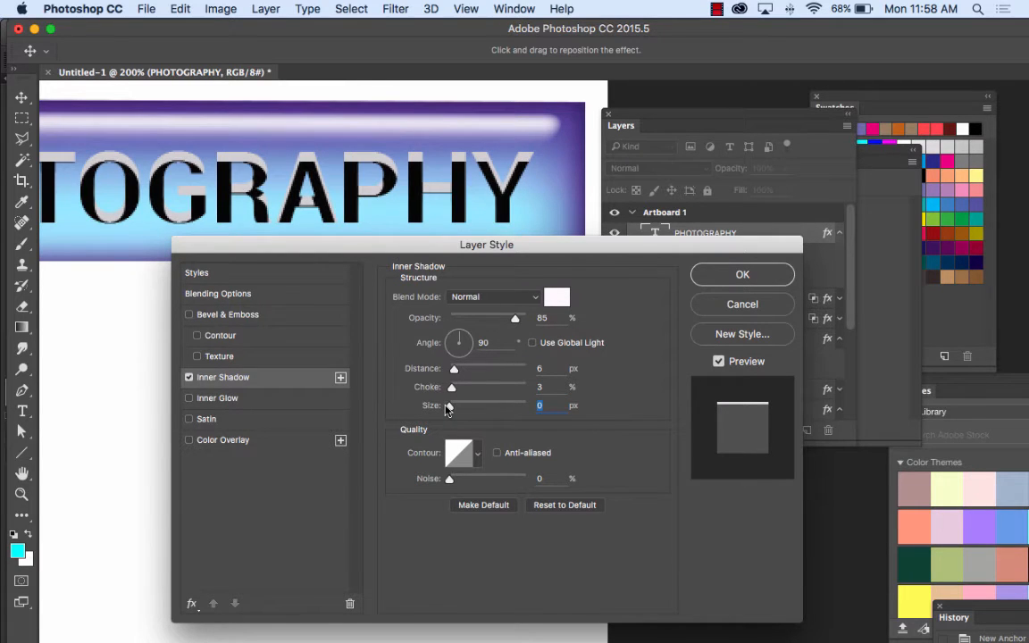
pyautogui.moveTo(453, 370); pyautogui.dragTo(456, 393)
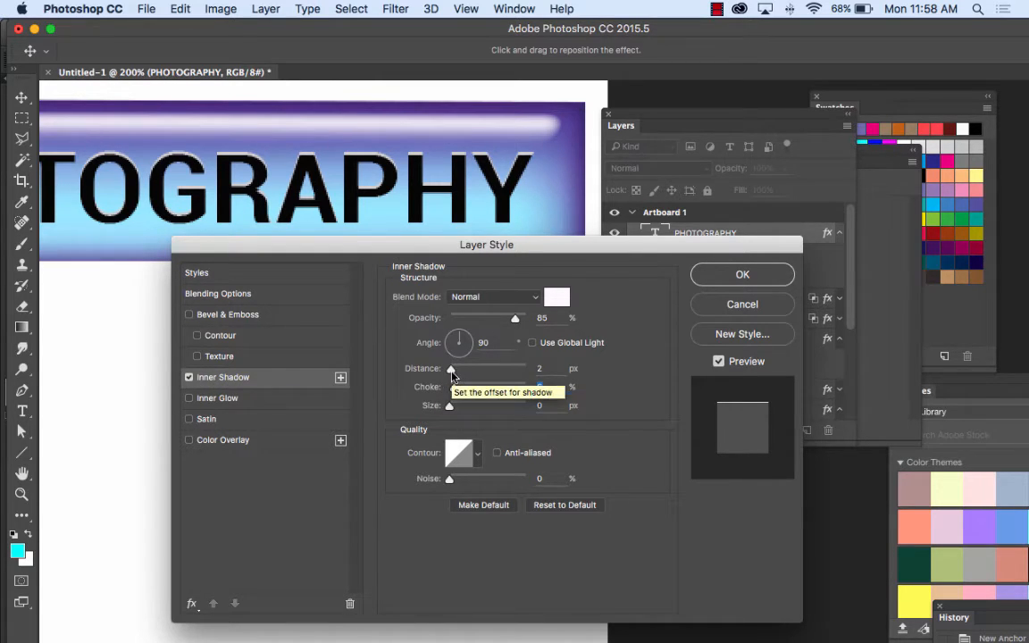
pyautogui.moveTo(451, 372); pyautogui.dragTo(449, 371)
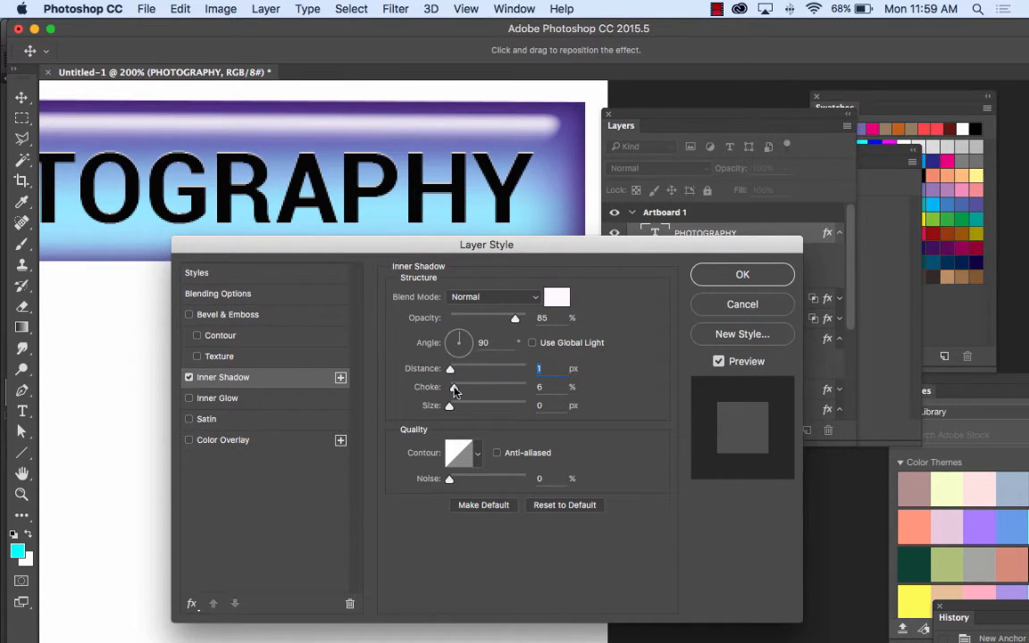
pyautogui.click(449, 407)
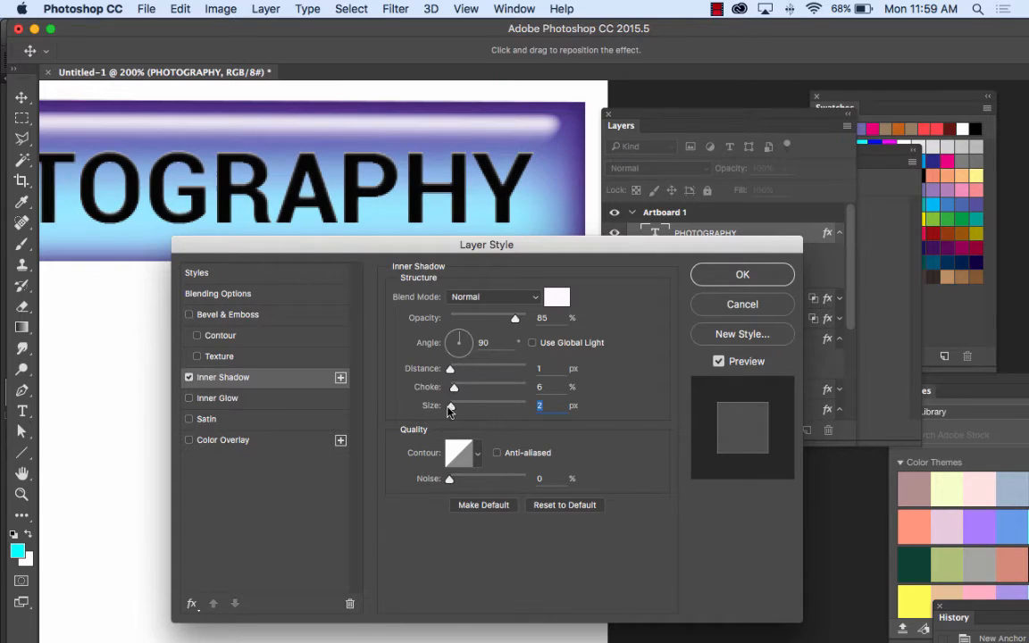
pyautogui.moveTo(450, 409); pyautogui.dragTo(450, 411)
# Step: Compare the PHOTOGRAPHY text with and without the Inner Shadow by toggling the layer style preview
pyautogui.click(719, 361)
pyautogui.click(719, 362)
pyautogui.click(719, 362)
pyautogui.click(719, 362)
pyautogui.click(719, 361)
pyautogui.click(719, 362)
pyautogui.click(719, 362)
pyautogui.click(719, 362)
pyautogui.click(719, 362)
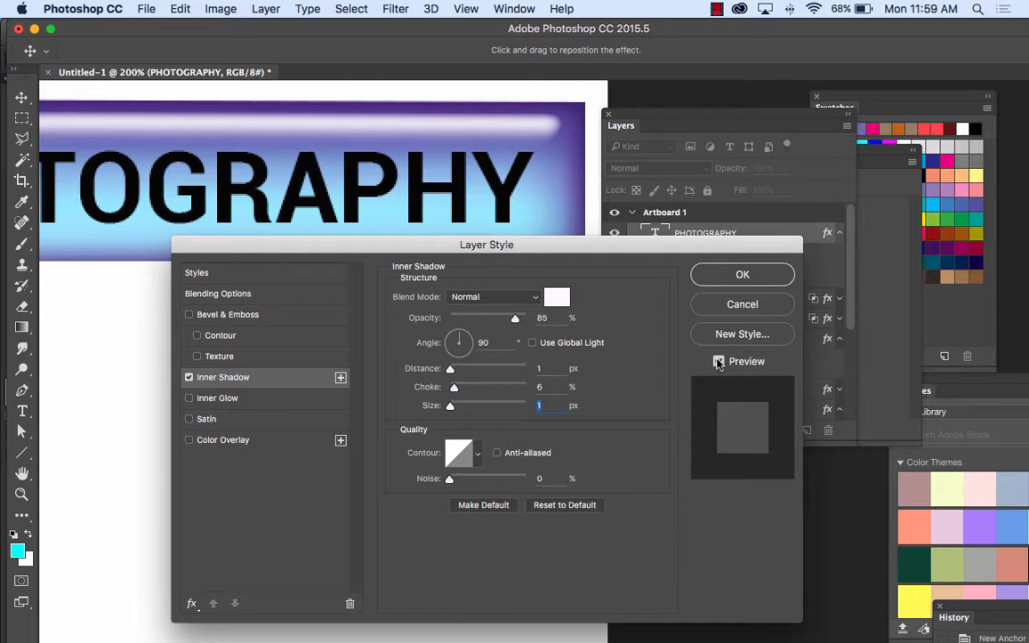
pyautogui.click(719, 362)
pyautogui.click(719, 362)
pyautogui.click(719, 362)
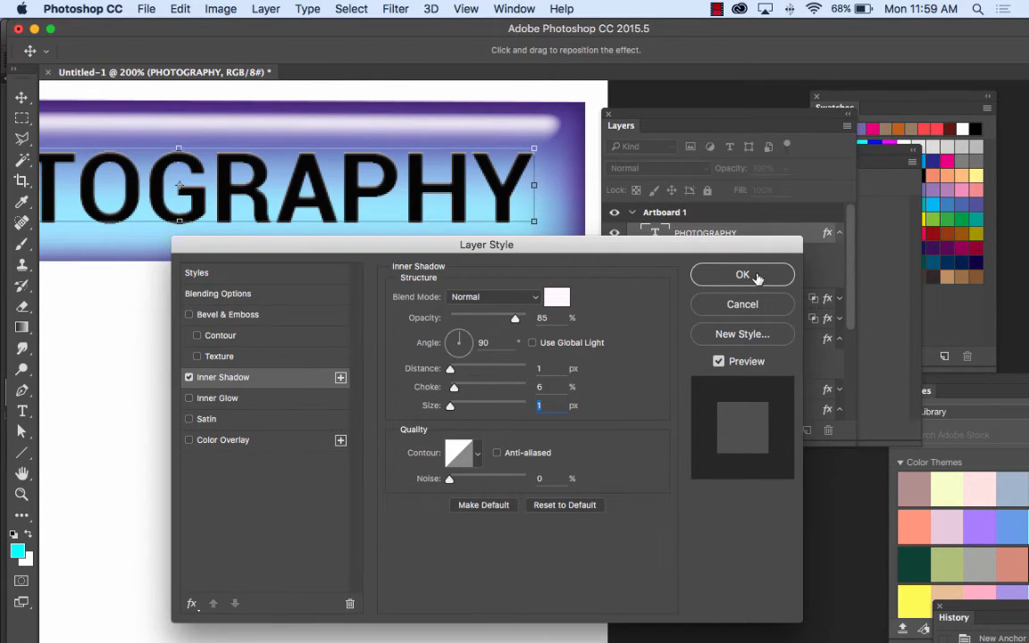
# Step: Apply the Inner Shadow layer style to the PHOTOGRAPHY text
pyautogui.click(756, 278)
pyautogui.press('super+minus')
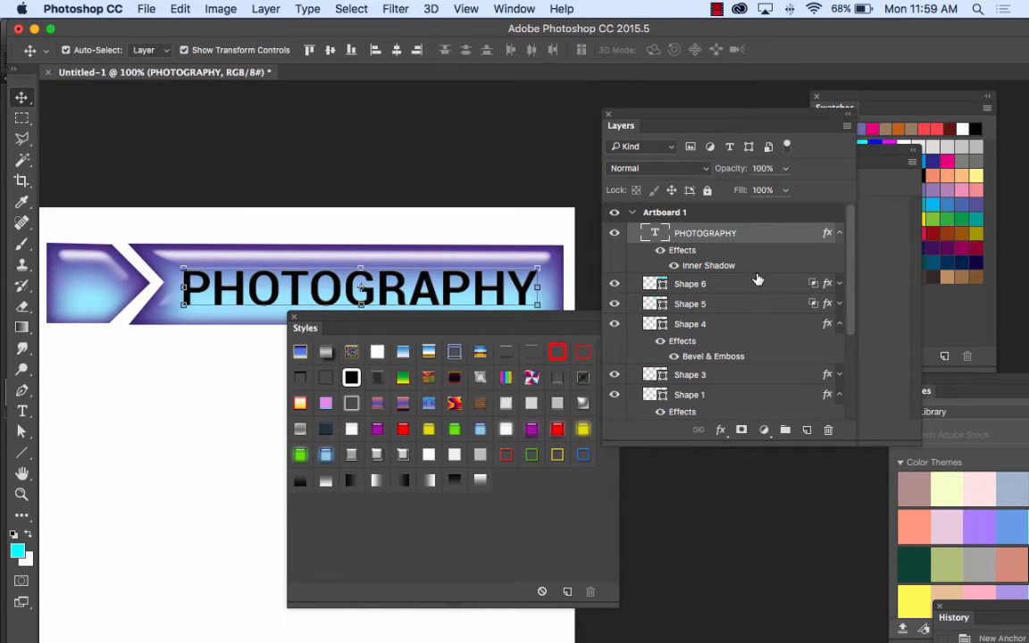
pyautogui.scroll(-3, 437, 200)
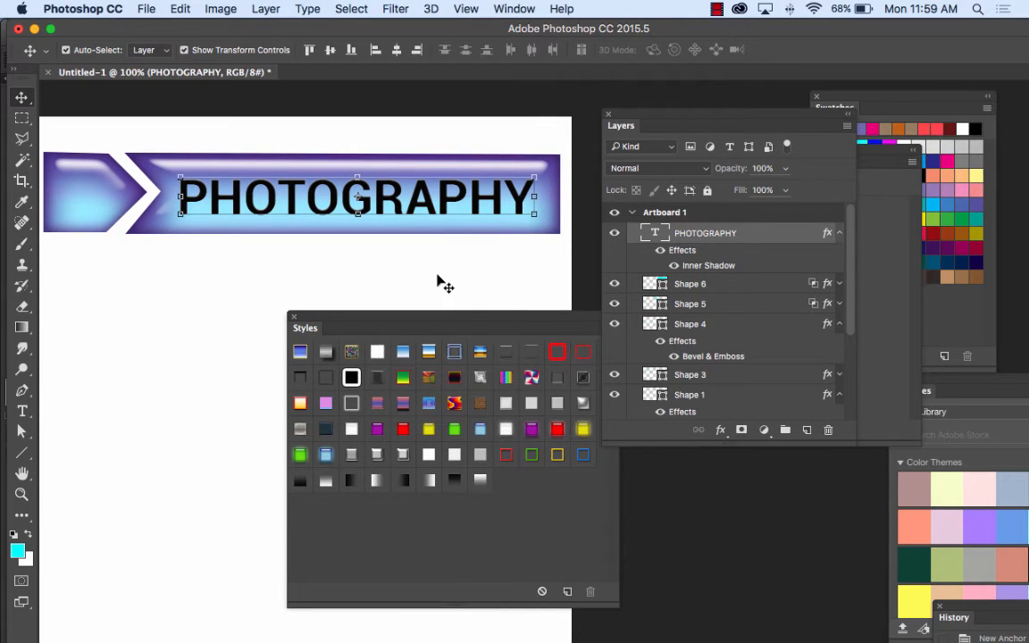
# Step: Compare the PHOTOGRAPHY label with and without its layer effects, and deselect it
pyautogui.click(662, 251)
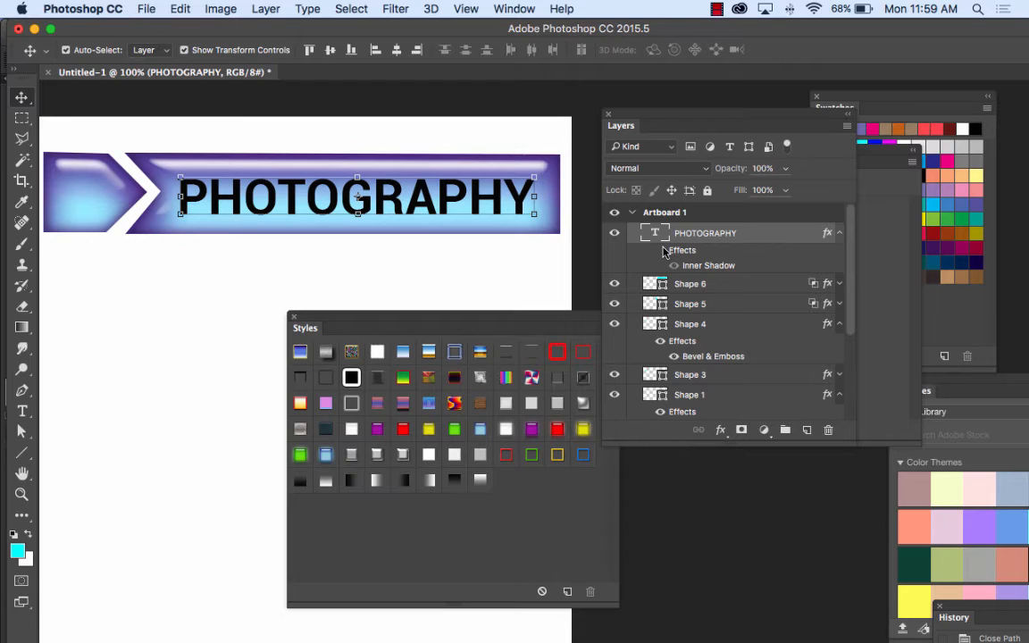
pyautogui.click(455, 249)
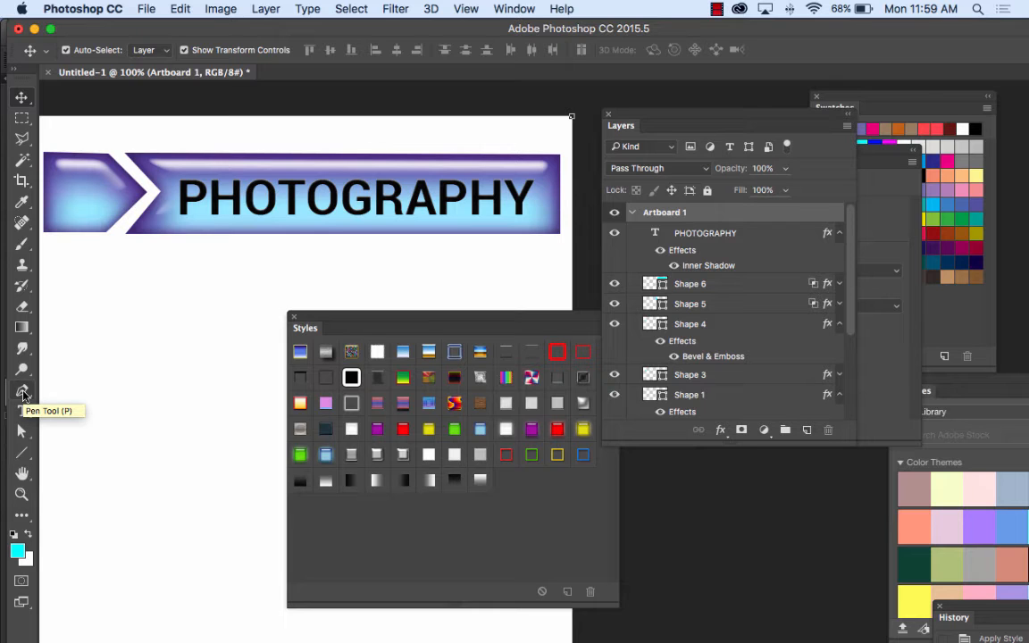
# Step: Draw a cyan rectangular bar about 1041 by 75 px below the PHOTOGRAPHY button and shift it closer to the brown menu
pyautogui.press('super+minus')
pyautogui.press('super+minus')
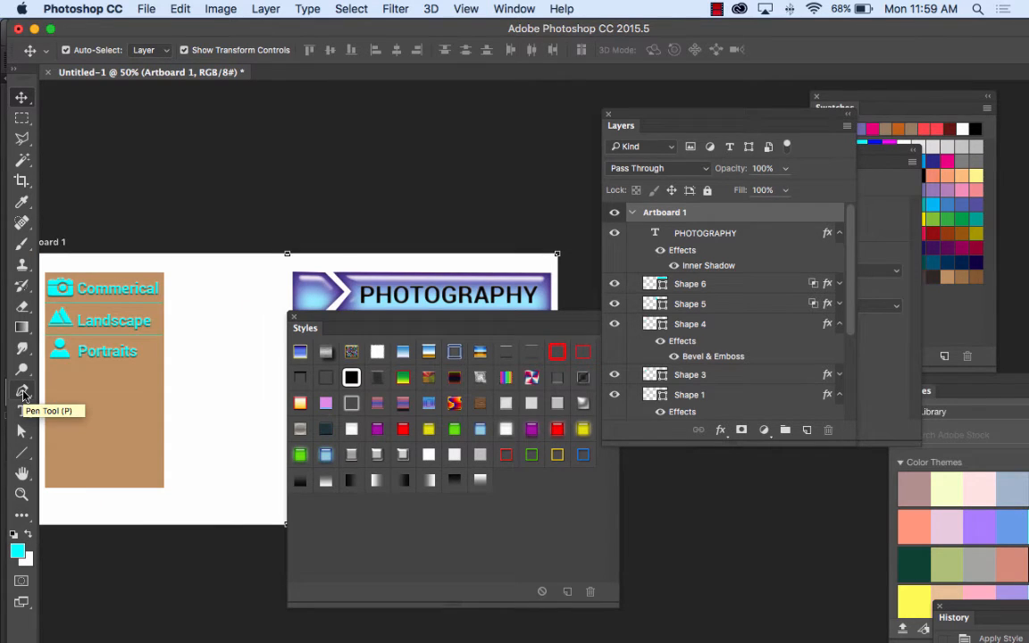
pyautogui.scroll(-5, 202, 177)
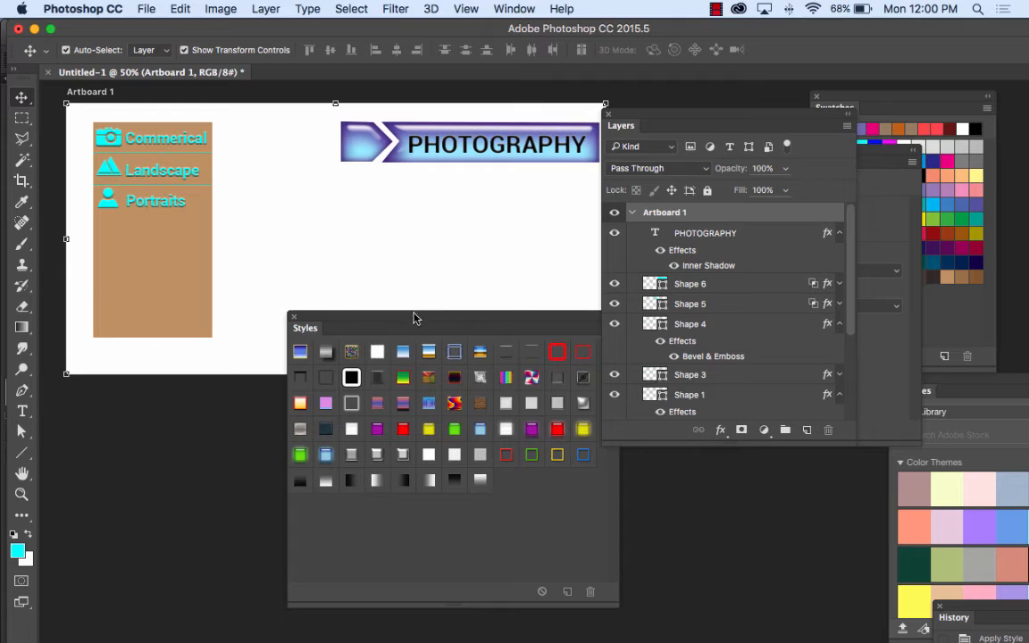
pyautogui.moveTo(416, 316); pyautogui.dragTo(381, 397)
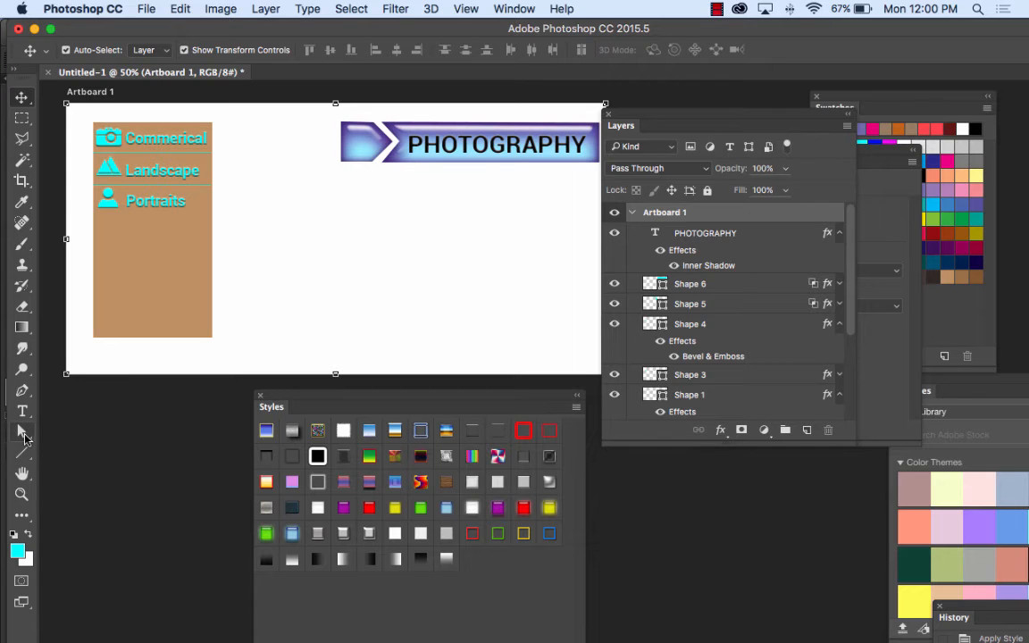
pyautogui.moveTo(22, 452); pyautogui.dragTo(80, 406)
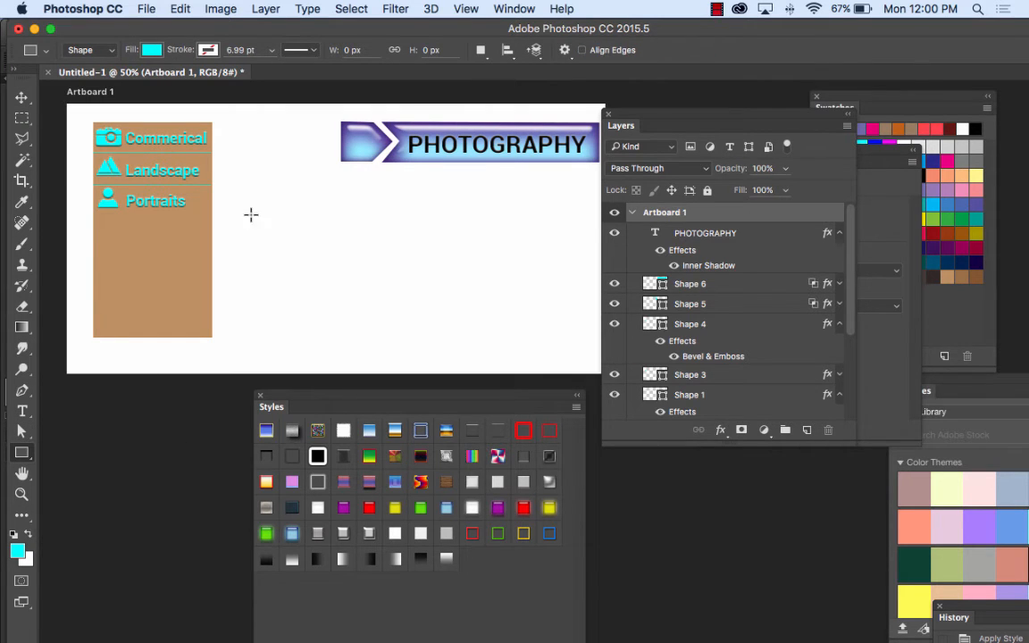
pyautogui.moveTo(248, 217); pyautogui.dragTo(656, 247)
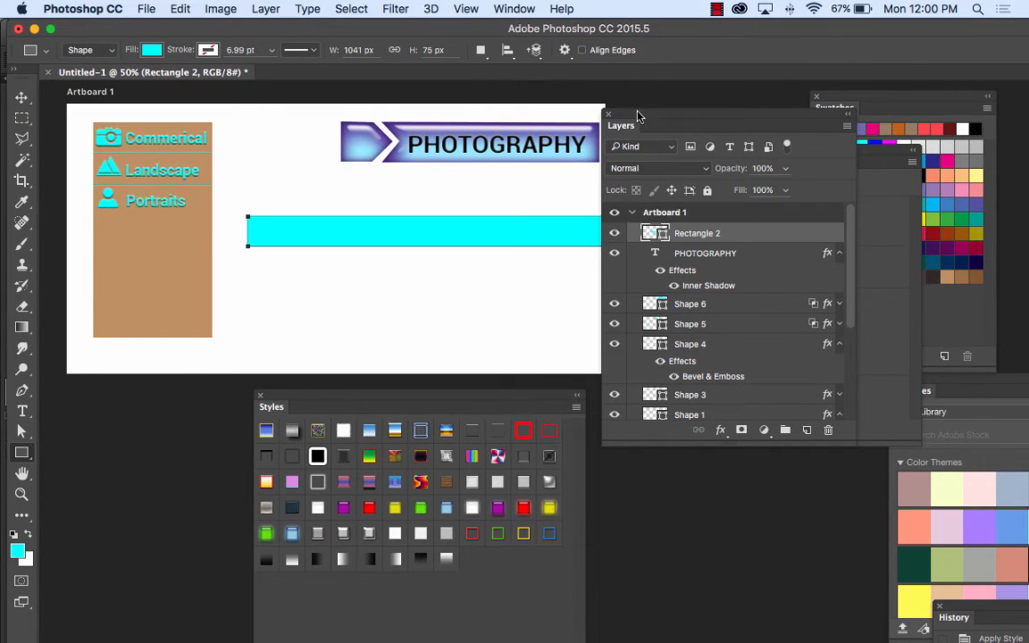
pyautogui.moveTo(637, 116); pyautogui.dragTo(757, 143)
pyautogui.click(21, 96)
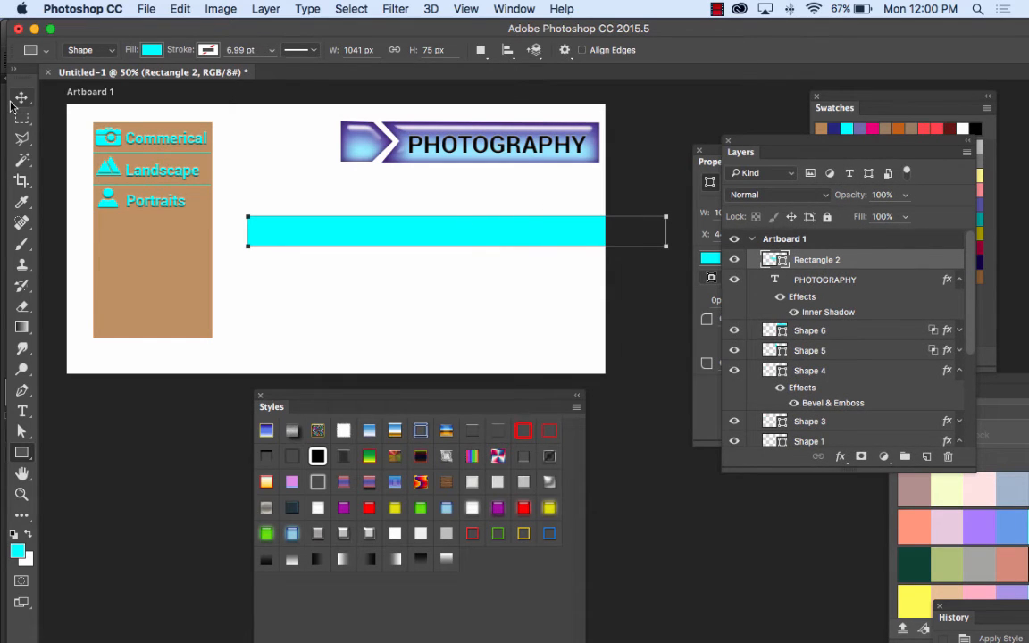
pyautogui.moveTo(343, 230); pyautogui.dragTo(340, 231)
pyautogui.click(341, 292)
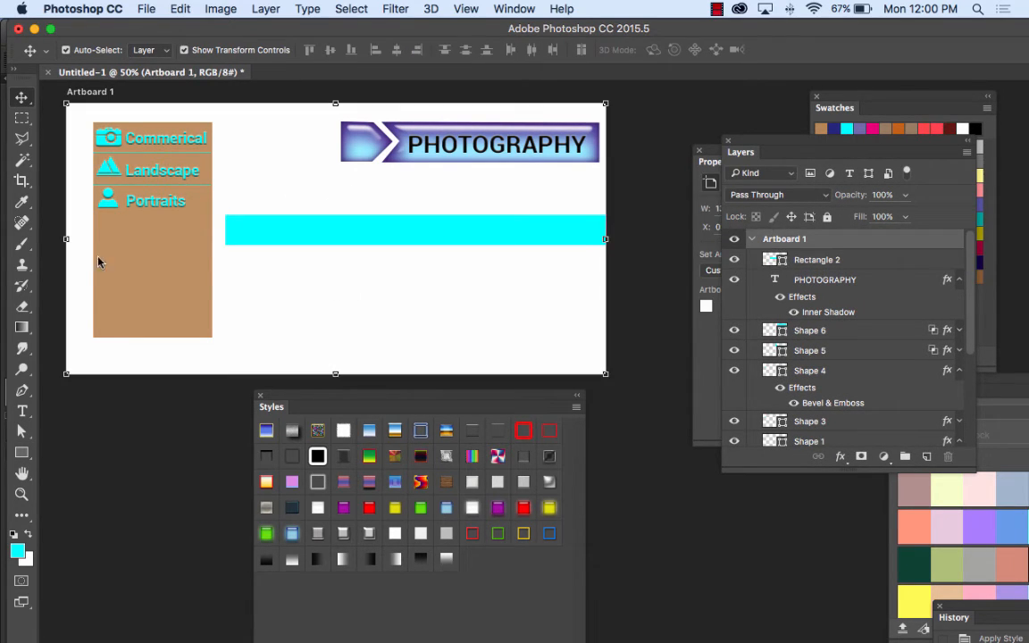
# Step: Select the cyan bar and set the foreground colour to a pale pink
pyautogui.click(384, 233)
pyautogui.click(17, 550)
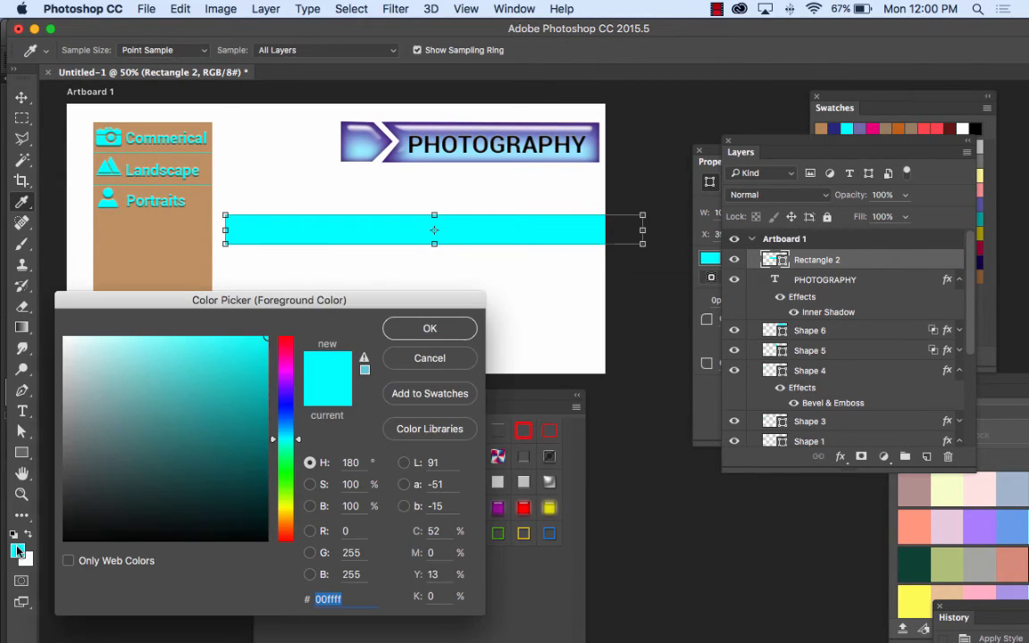
pyautogui.moveTo(284, 438); pyautogui.dragTo(285, 534)
pyautogui.moveTo(143, 343); pyautogui.dragTo(108, 337)
pyautogui.click(429, 329)
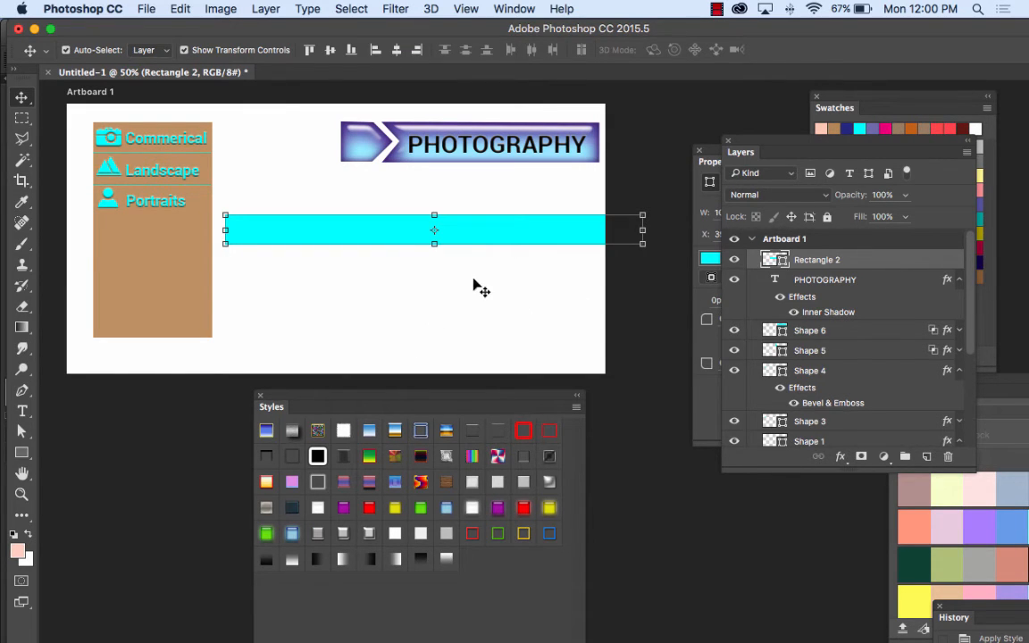
# Step: Move the bar to about X 439 px, Y 276 px and change its fill to light grey
pyautogui.moveTo(307, 222); pyautogui.dragTo(326, 218)
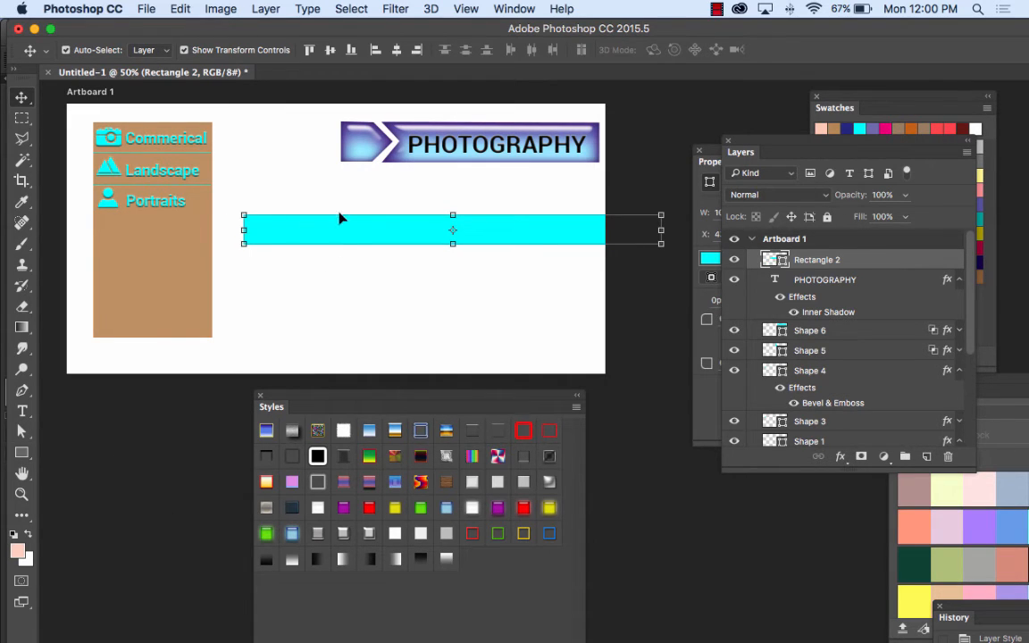
pyautogui.moveTo(710, 162); pyautogui.dragTo(406, 212)
pyautogui.click(406, 310)
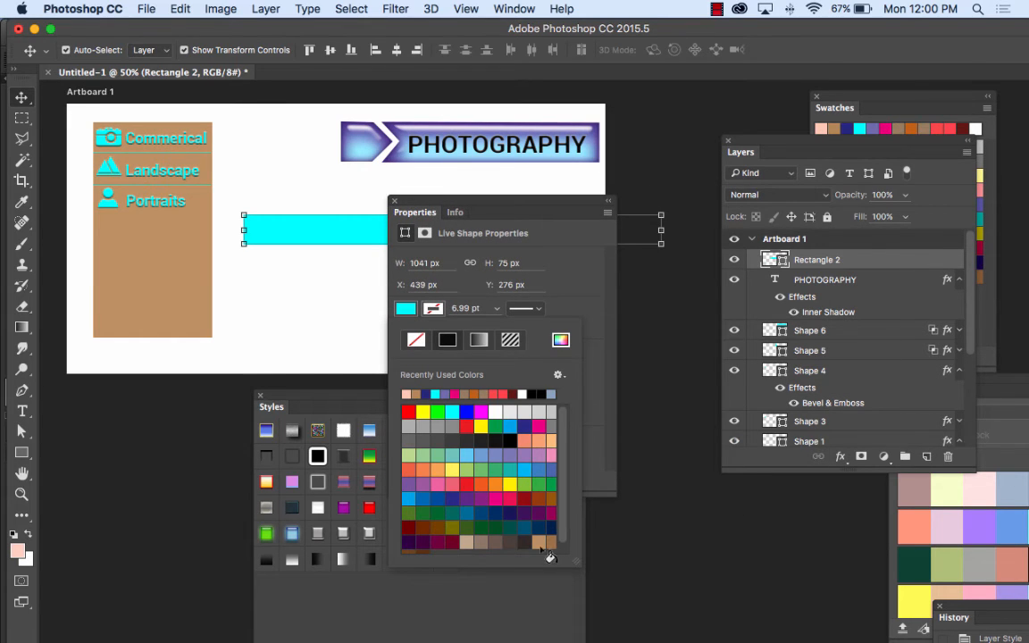
pyautogui.click(551, 453)
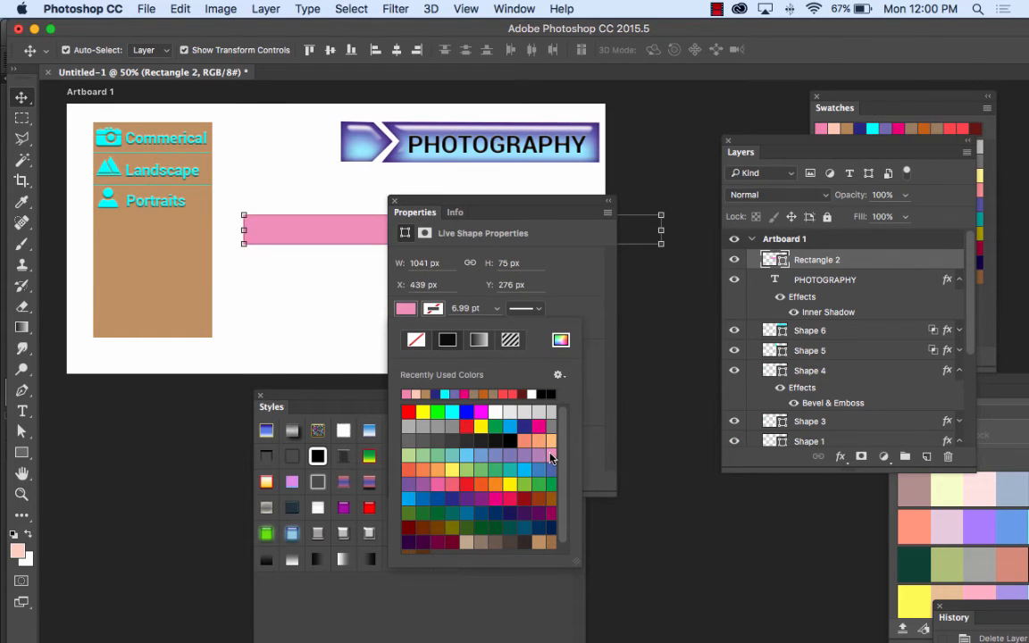
pyautogui.click(538, 454)
pyautogui.click(518, 456)
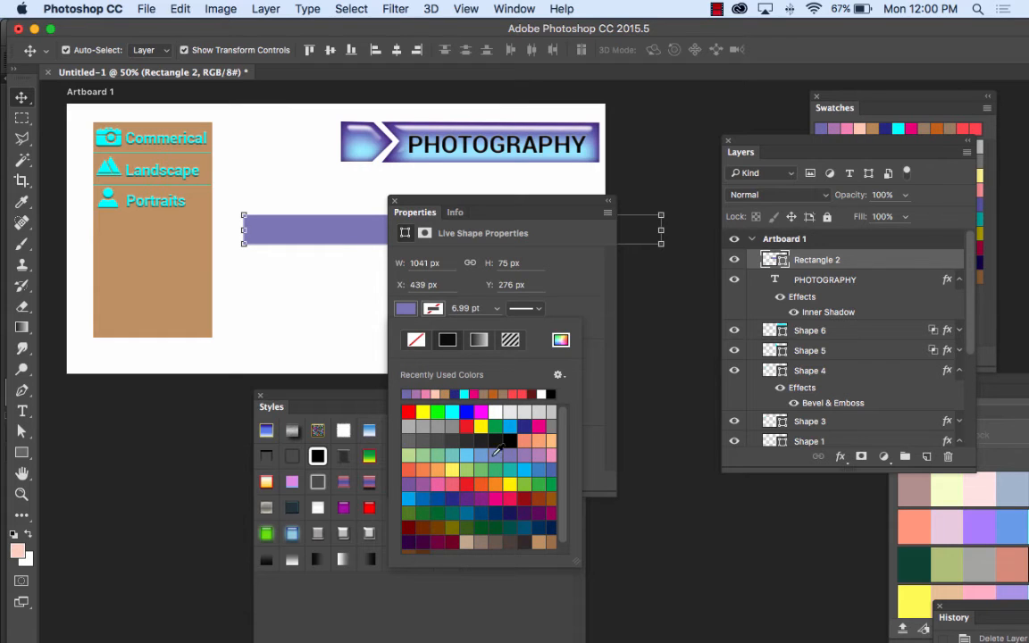
pyautogui.click(523, 415)
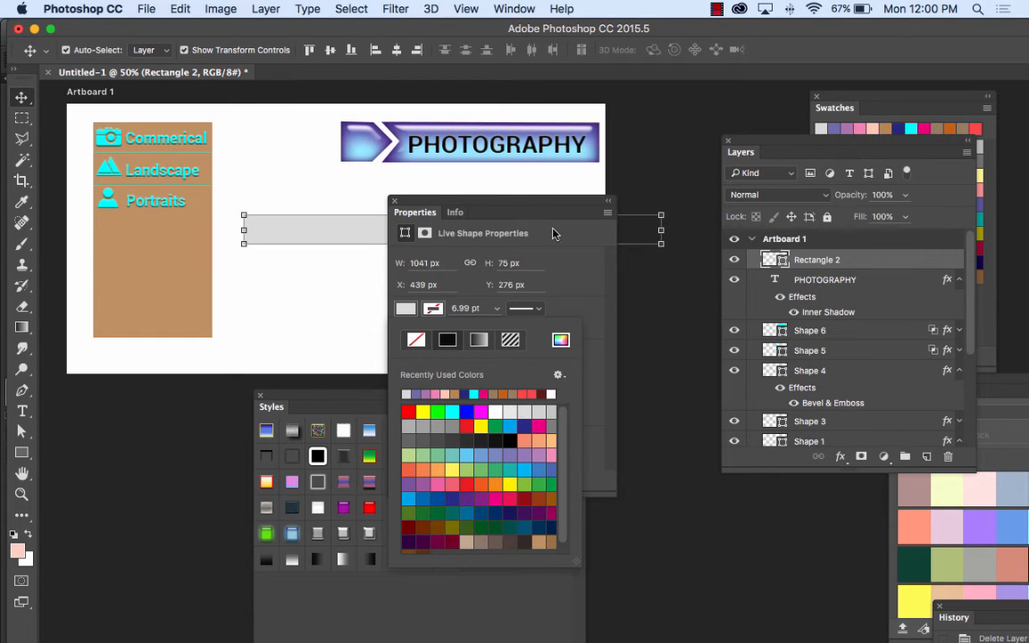
pyautogui.moveTo(431, 200); pyautogui.dragTo(630, 310)
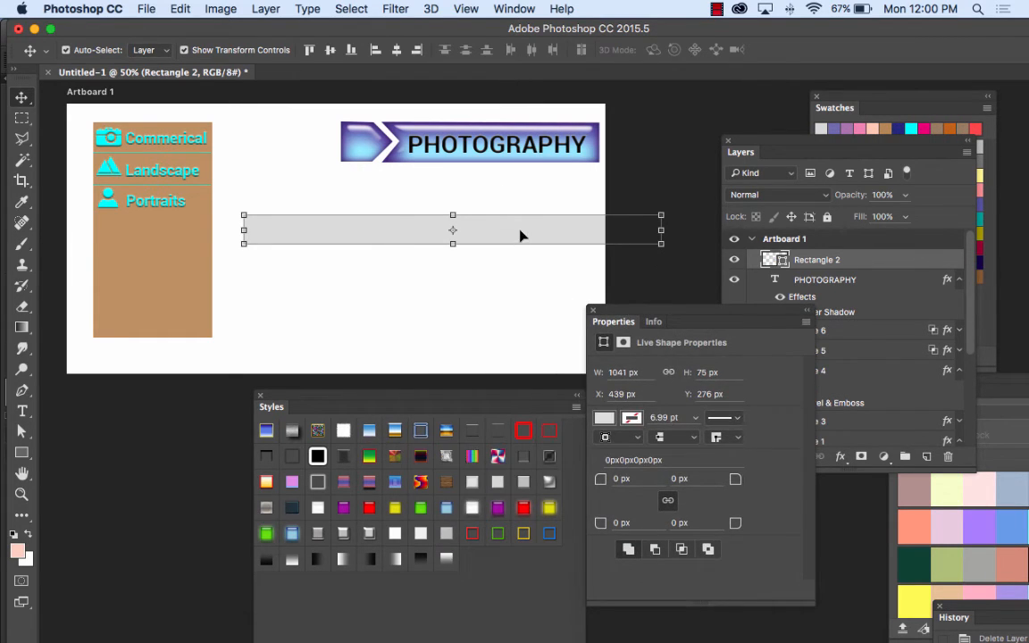
pyautogui.click(254, 178)
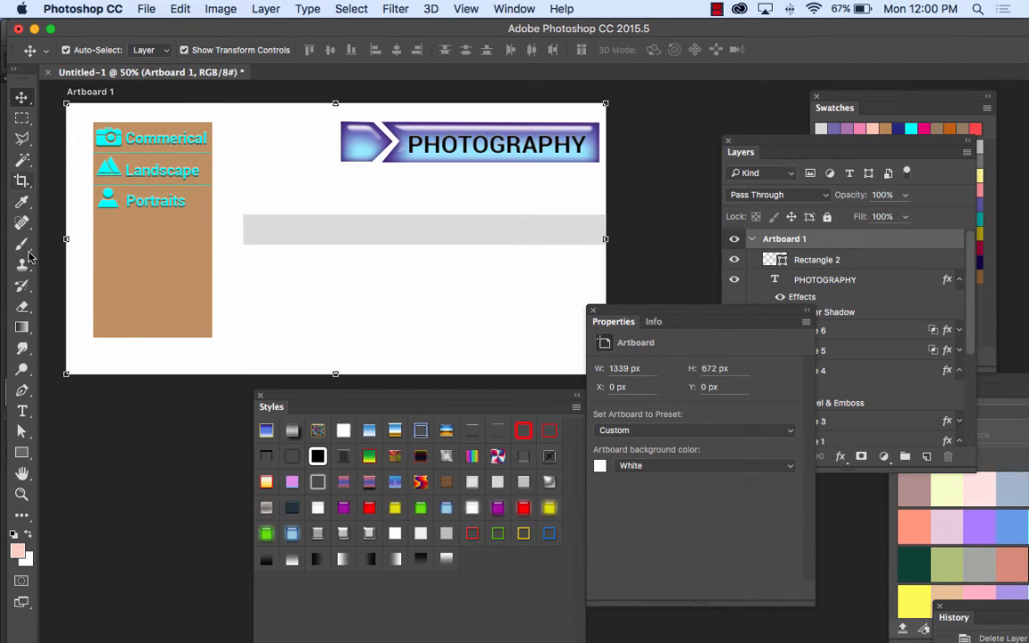
# Step: Add the text "Photography" on the grey bar in Roboto Bold 18 pt and colour it near-black #100f0f
pyautogui.click(23, 411)
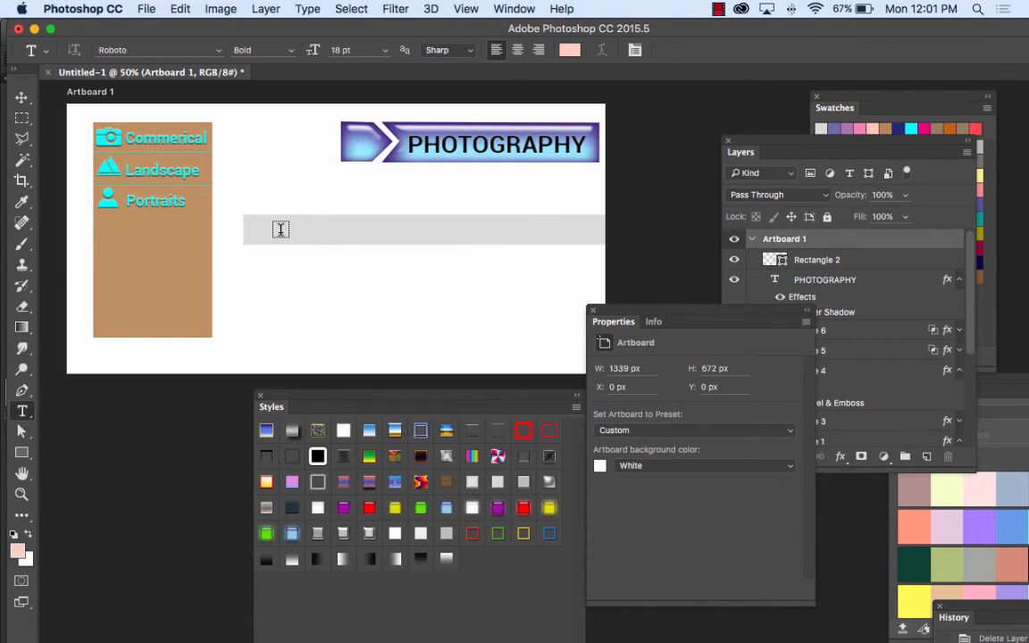
pyautogui.click(279, 231)
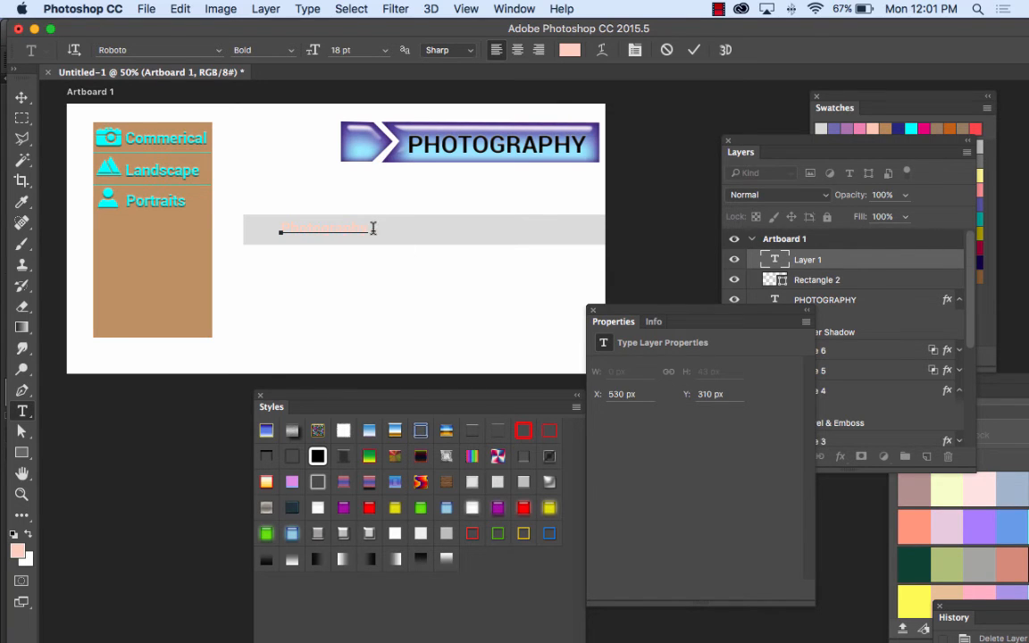
pyautogui.moveTo(327, 230); pyautogui.dragTo(223, 227)
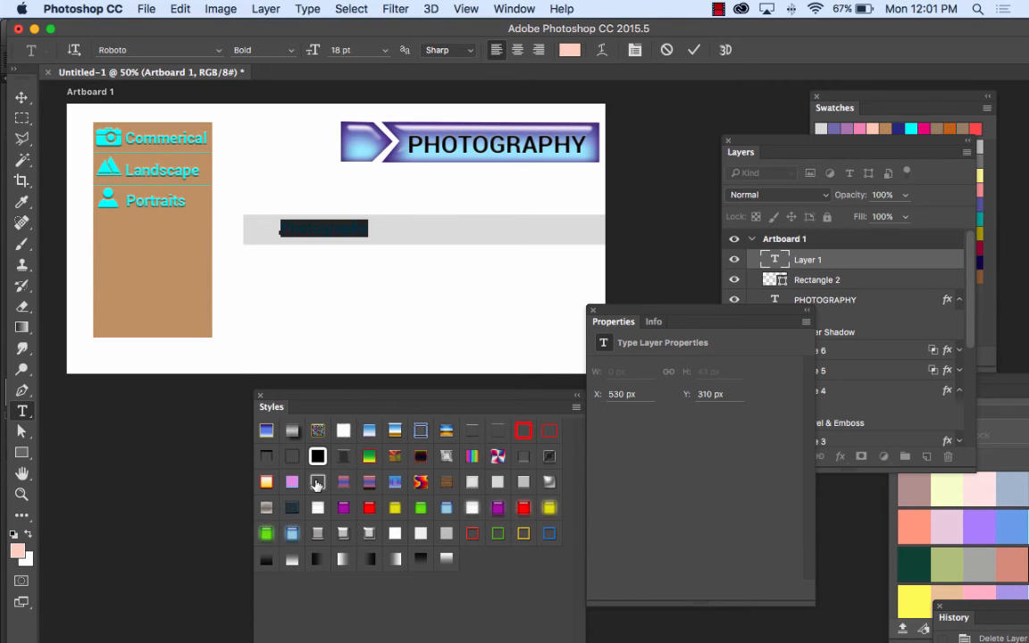
pyautogui.click(17, 552)
pyautogui.write('000000')
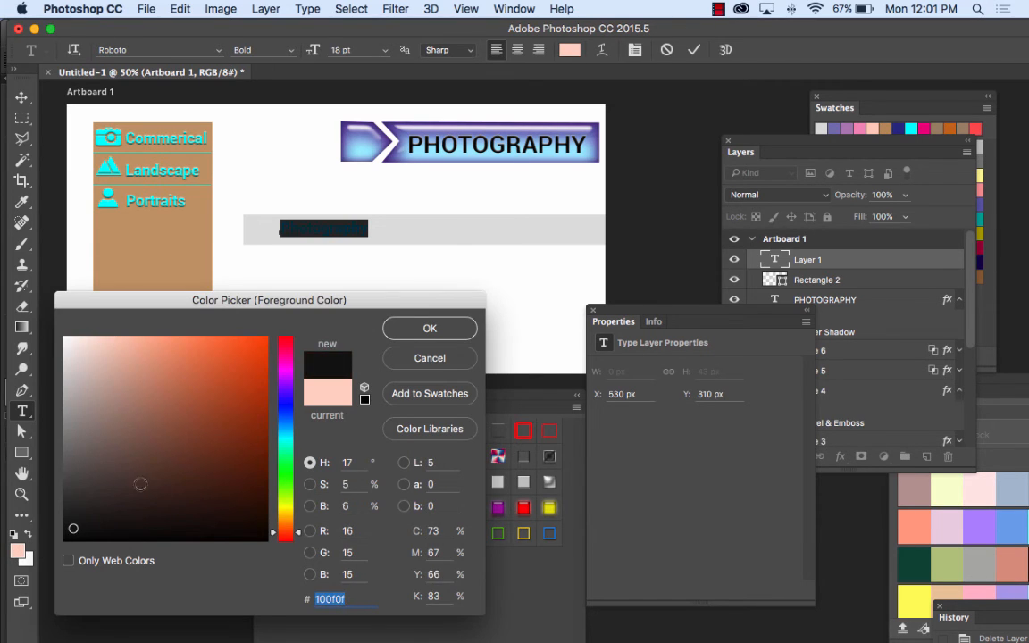
pyautogui.click(429, 328)
# Step: Reposition the new Photography text near the start of the grey bar, at about X 487 px, Y 291 px
pyautogui.click(22, 97)
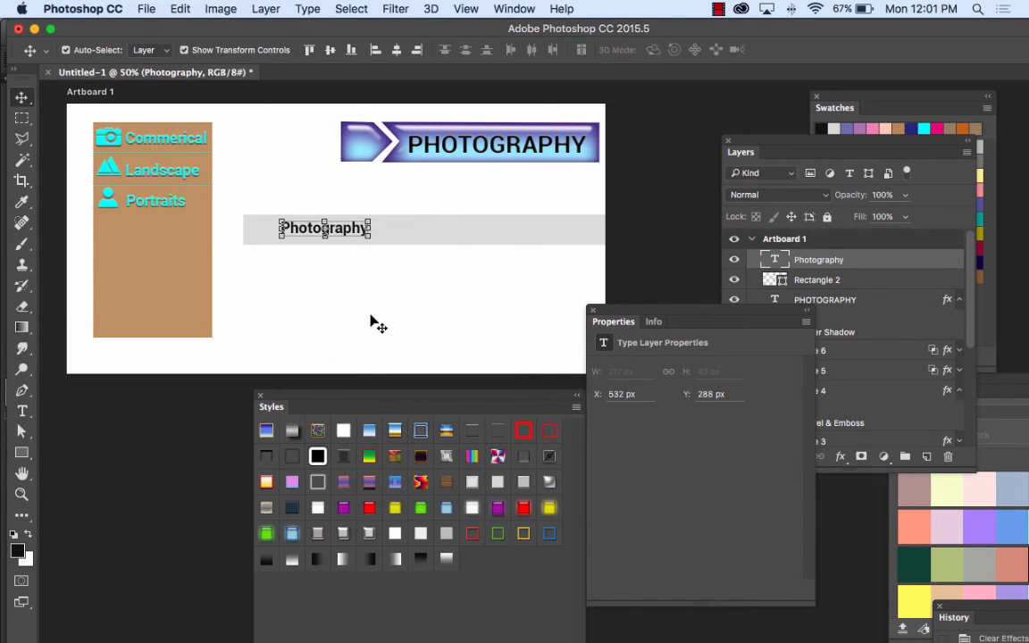
pyautogui.click(373, 322)
pyautogui.moveTo(351, 229); pyautogui.dragTo(333, 232)
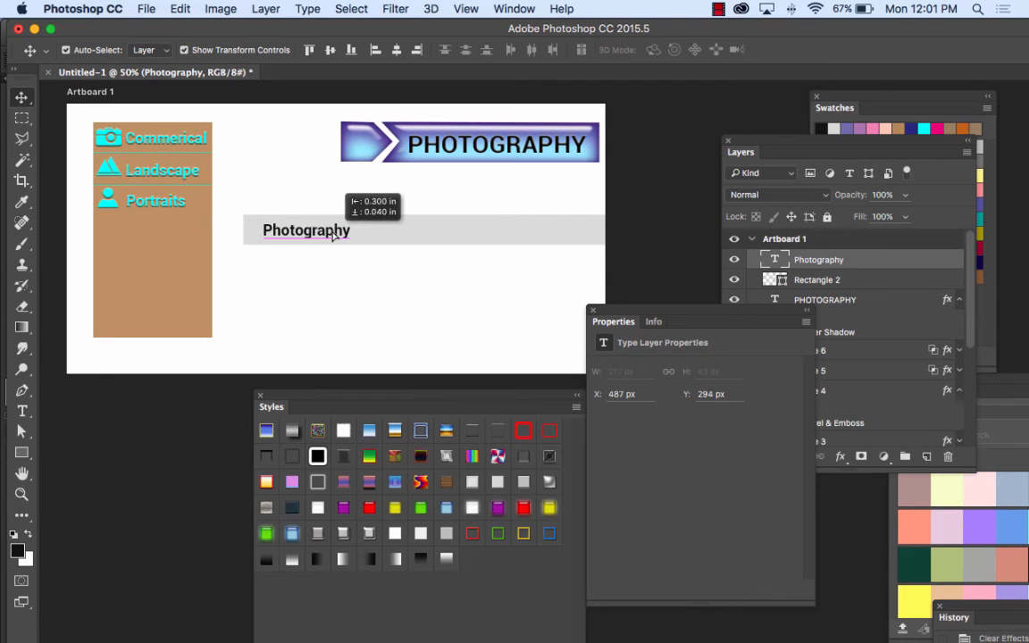
pyautogui.click(386, 290)
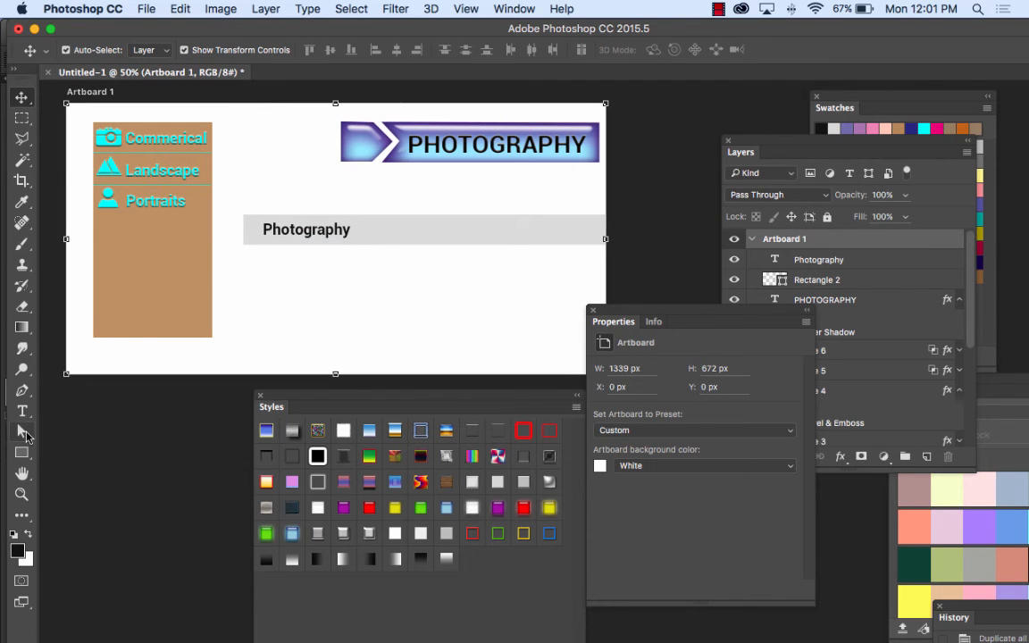
# Step: Draw a black vertical divider line 1 px wide and about 41 px tall just after the Photography text on the grey bar
pyautogui.click(18, 453)
pyautogui.click(86, 512)
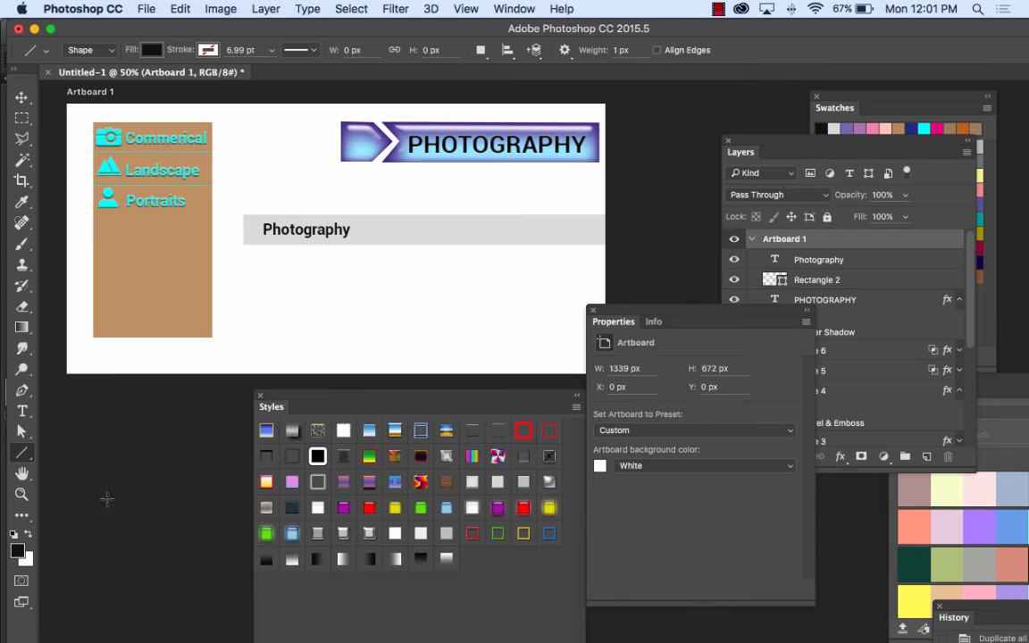
pyautogui.moveTo(359, 223); pyautogui.dragTo(359, 239)
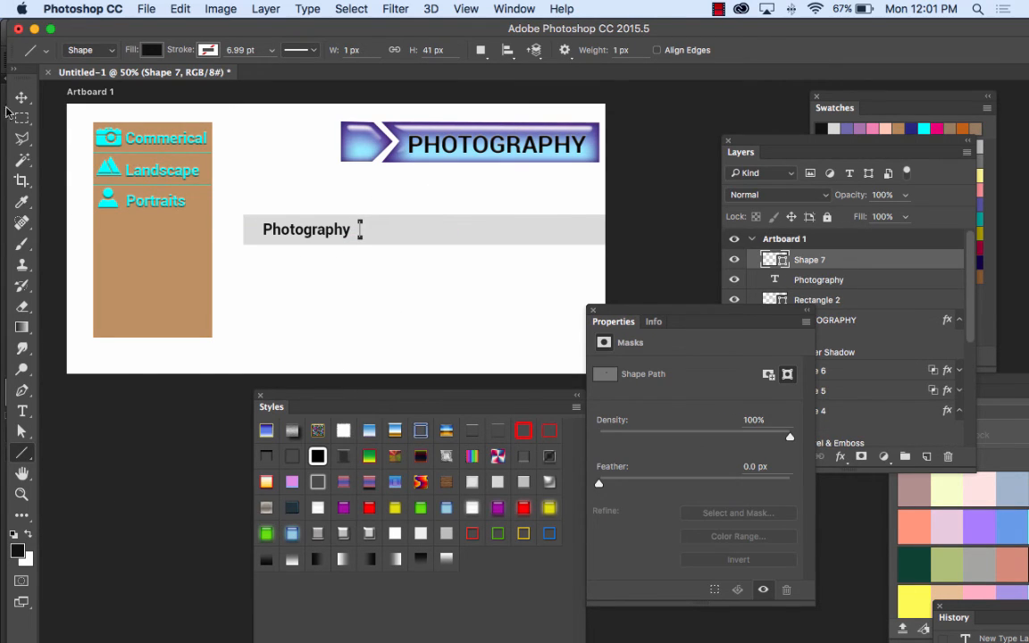
pyautogui.press('v')
pyautogui.click(293, 255)
# Step: Duplicate the Photography text together with its divider line and place the copy beside the original on the grey bar
pyautogui.click(321, 229)
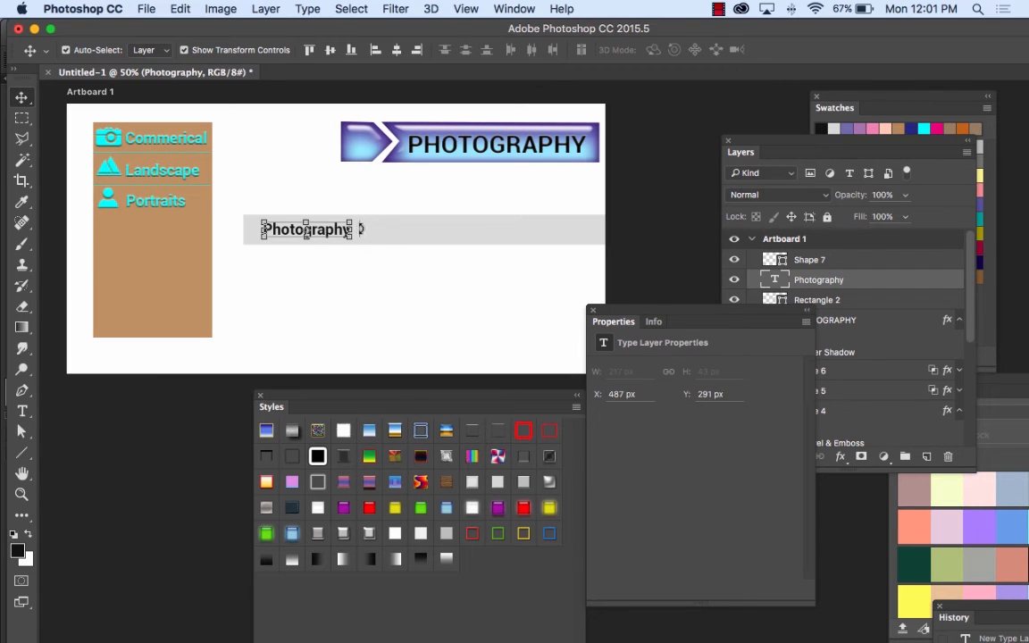
pyautogui.moveTo(282, 206); pyautogui.dragTo(384, 270)
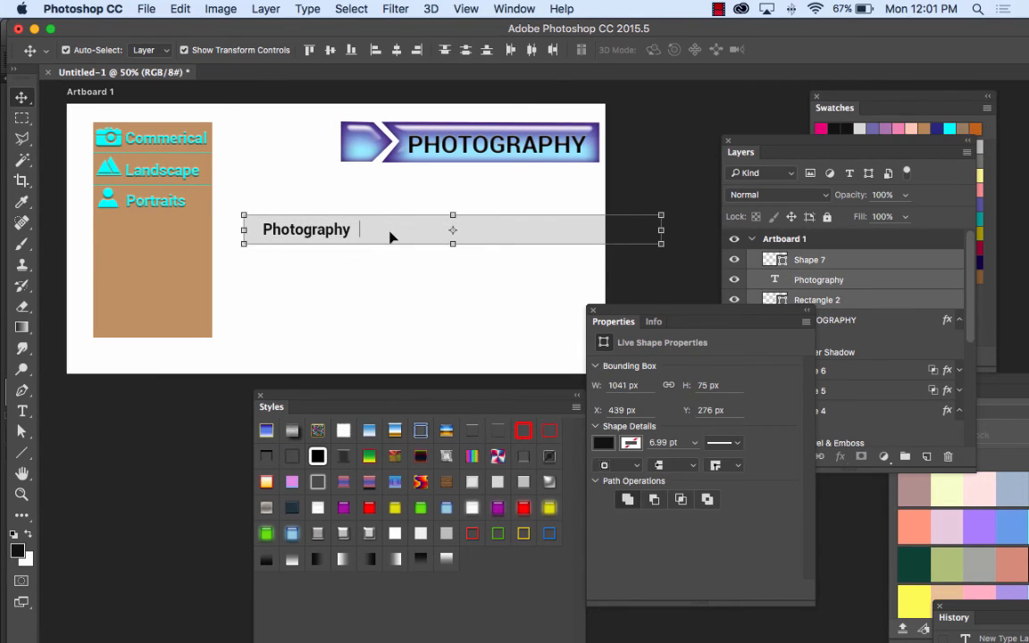
pyautogui.keyDown('shift'); pyautogui.click(391, 237); pyautogui.keyUp('shift')
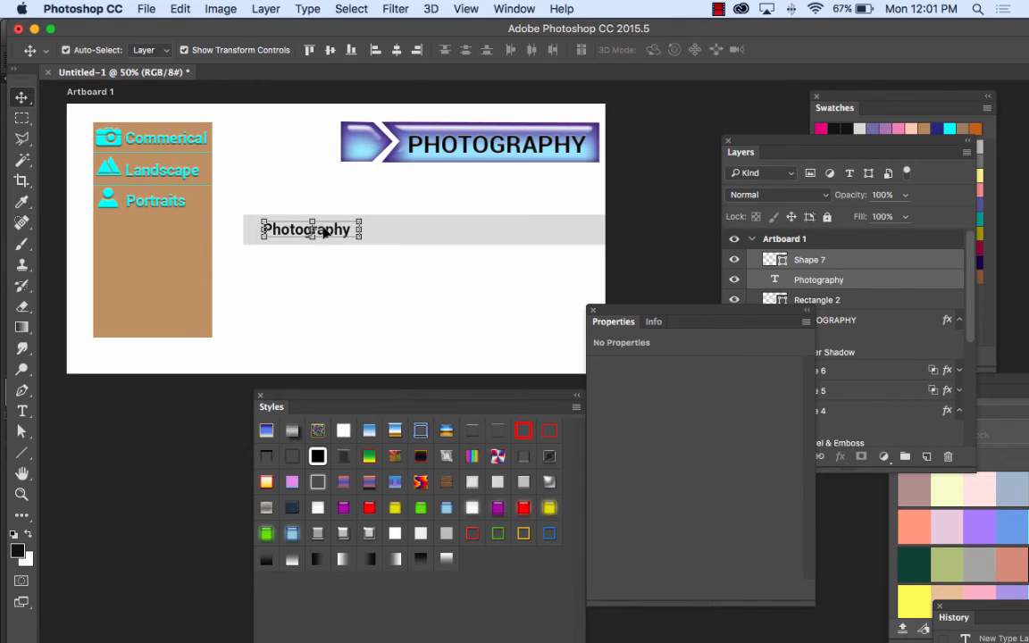
pyautogui.moveTo(325, 231); pyautogui.dragTo(434, 236)
pyautogui.click(419, 290)
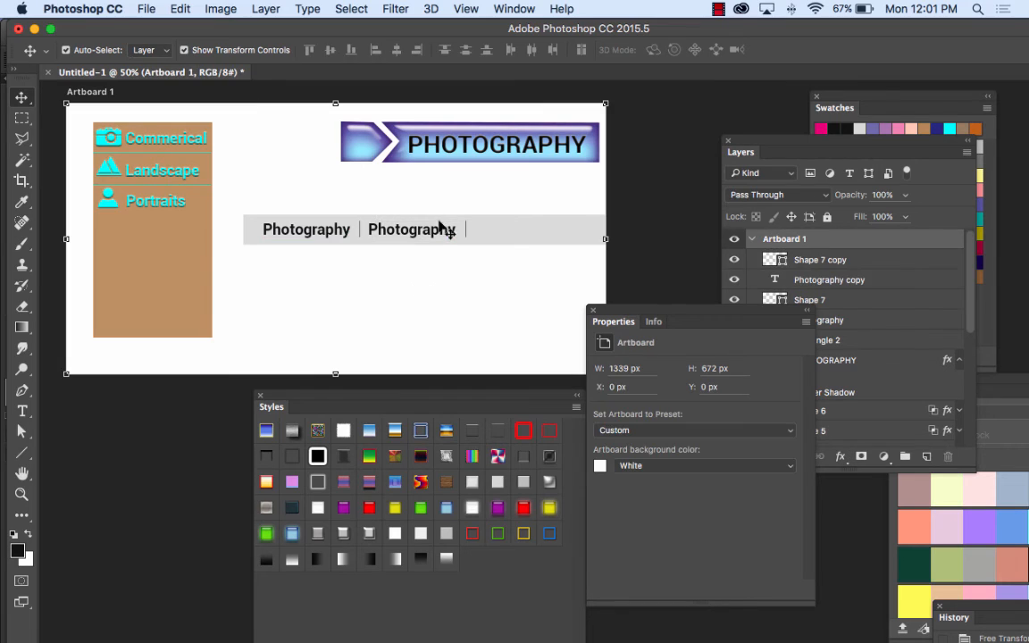
# Step: Change the duplicated text to "Weddings" and centre it between the two divider lines
pyautogui.click(23, 411)
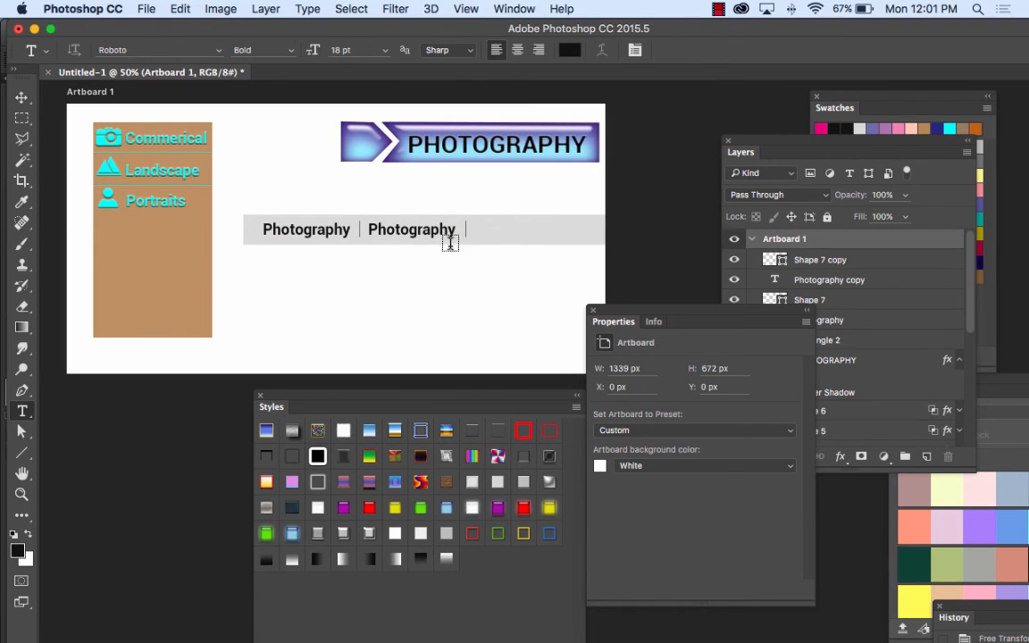
pyautogui.moveTo(451, 231); pyautogui.dragTo(351, 234)
pyautogui.write('Weddings')
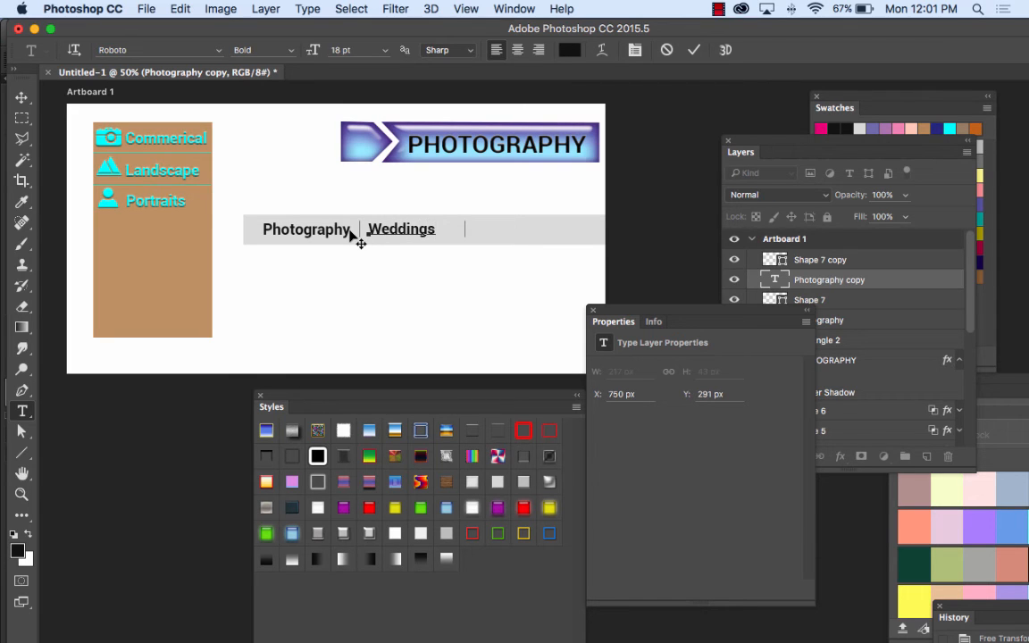
pyautogui.click(22, 97)
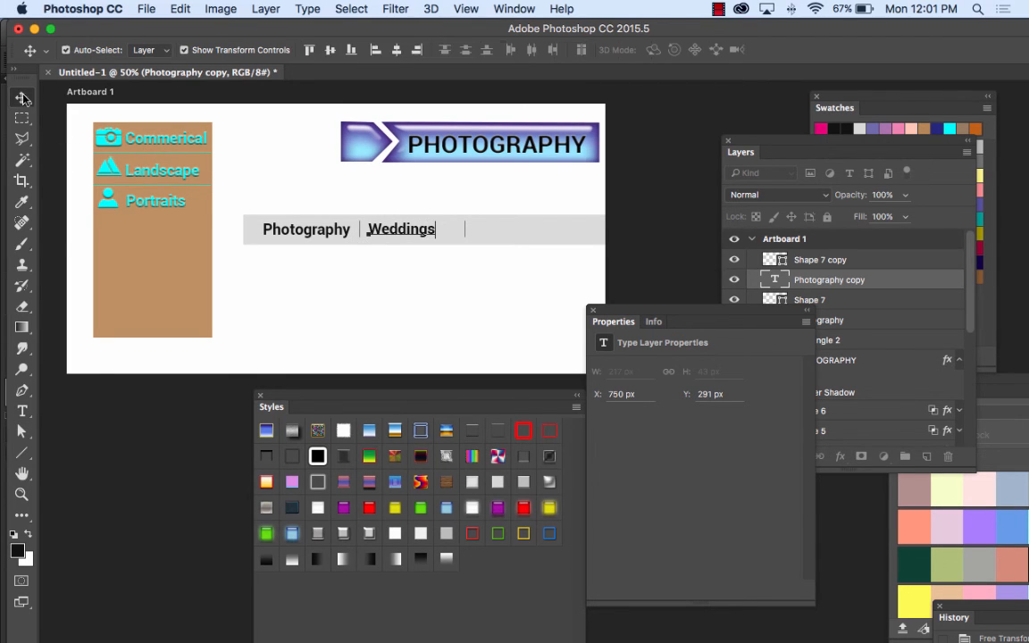
pyautogui.moveTo(420, 237); pyautogui.dragTo(427, 235)
pyautogui.click(454, 282)
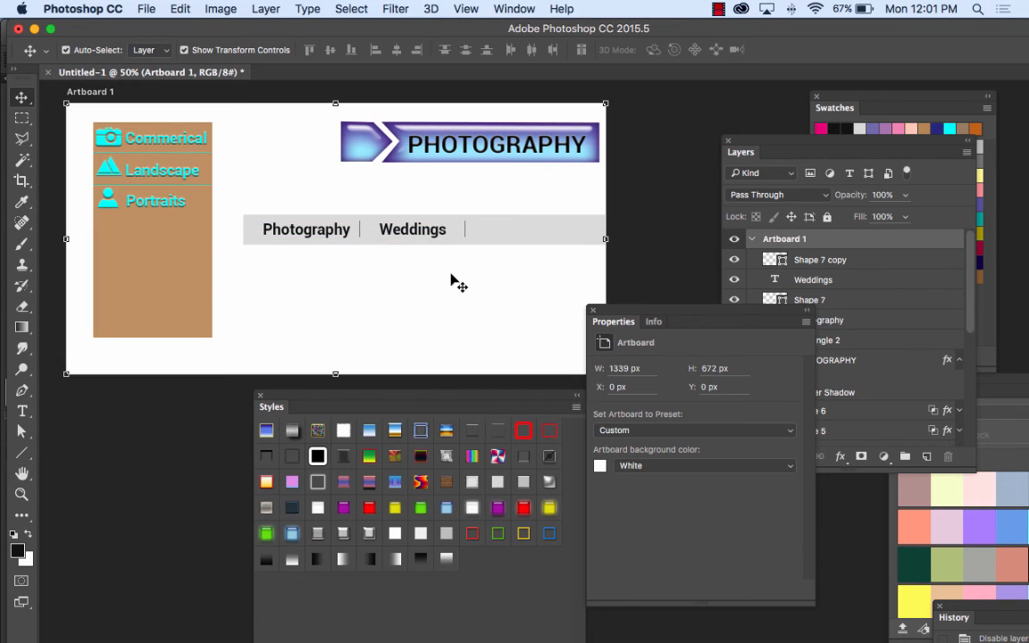
# Step: Duplicate the Photography text with its divider line and place the copy after the Weddings divider on the grey bar
pyautogui.moveTo(291, 206); pyautogui.dragTo(355, 245)
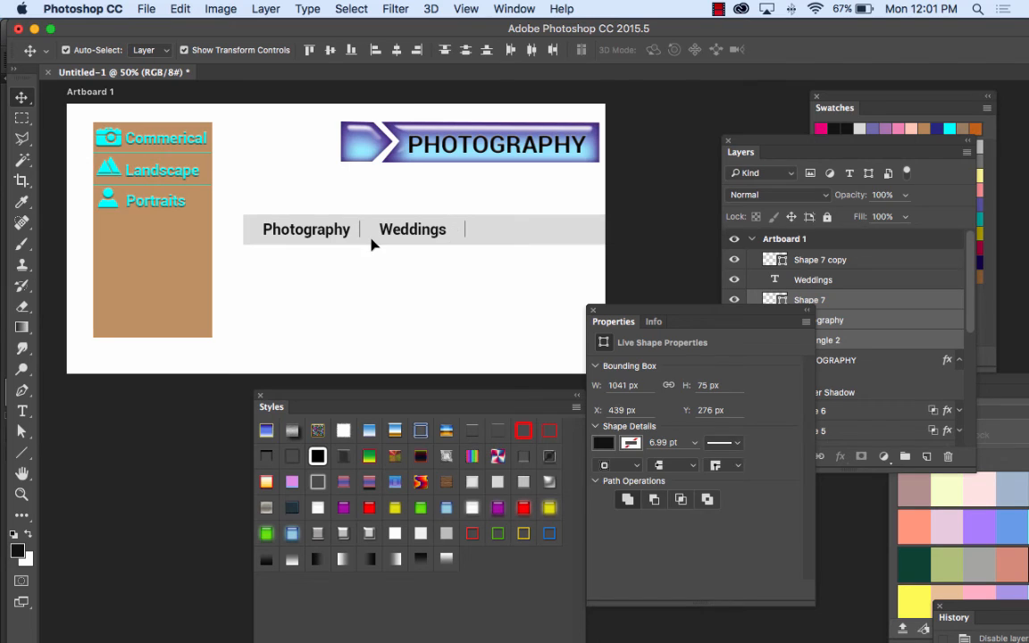
pyautogui.click(317, 229)
pyautogui.moveTo(326, 234); pyautogui.dragTo(547, 247)
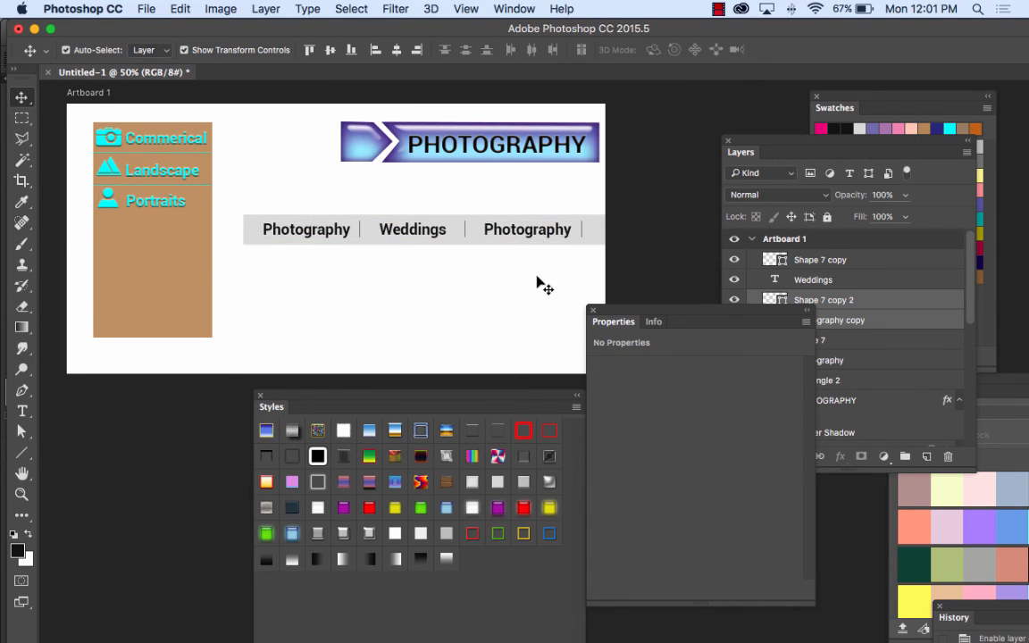
pyautogui.click(542, 285)
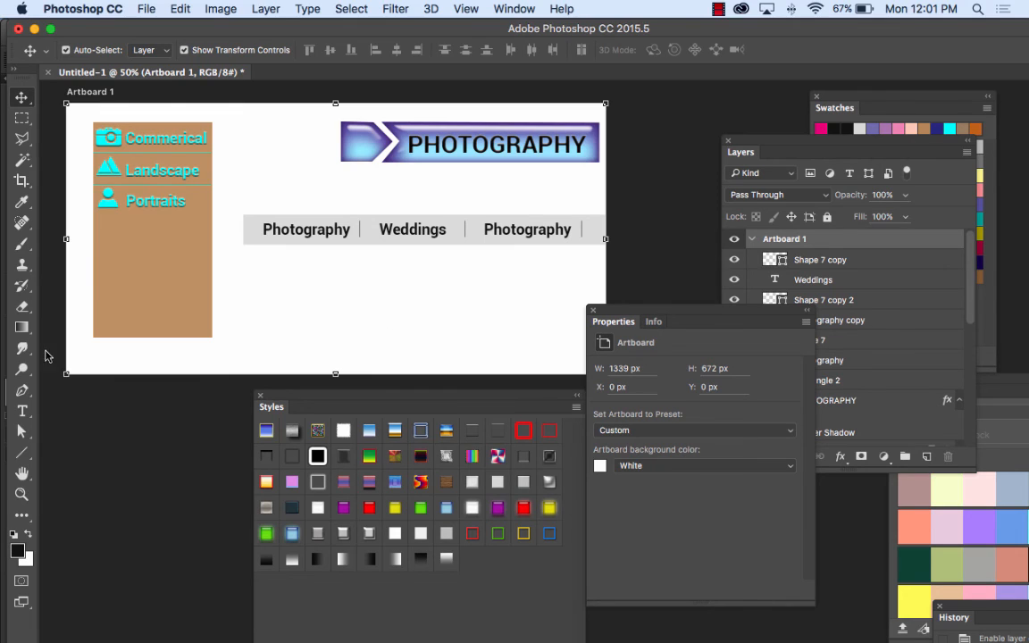
# Step: Change the newly duplicated Photography text to "Contact" and centre it between its two divider lines, at about X 1072 px
pyautogui.click(22, 411)
pyautogui.moveTo(568, 230); pyautogui.dragTo(466, 229)
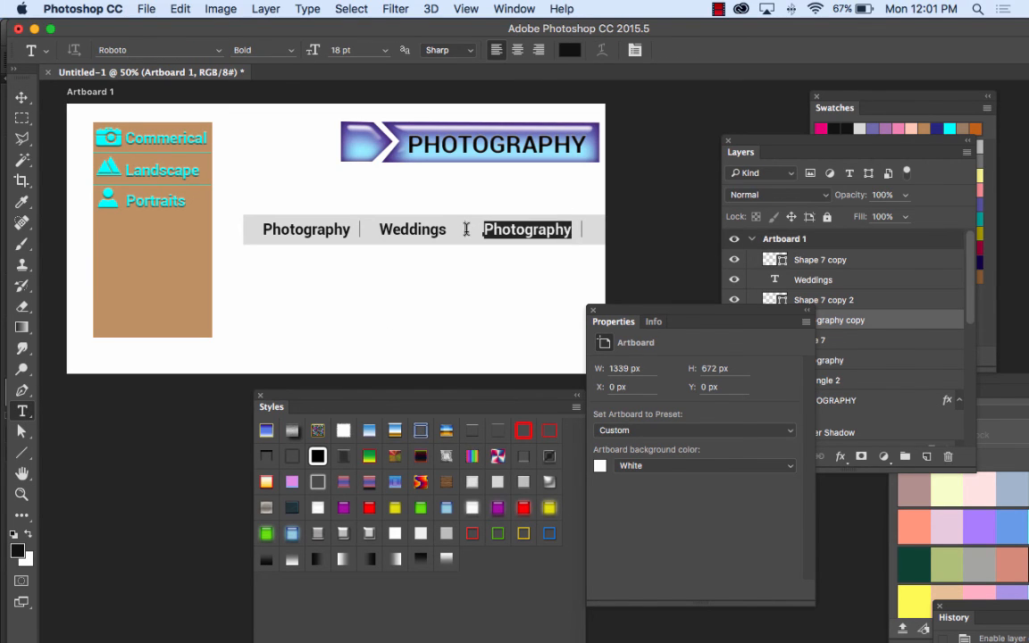
pyautogui.write('Contact')
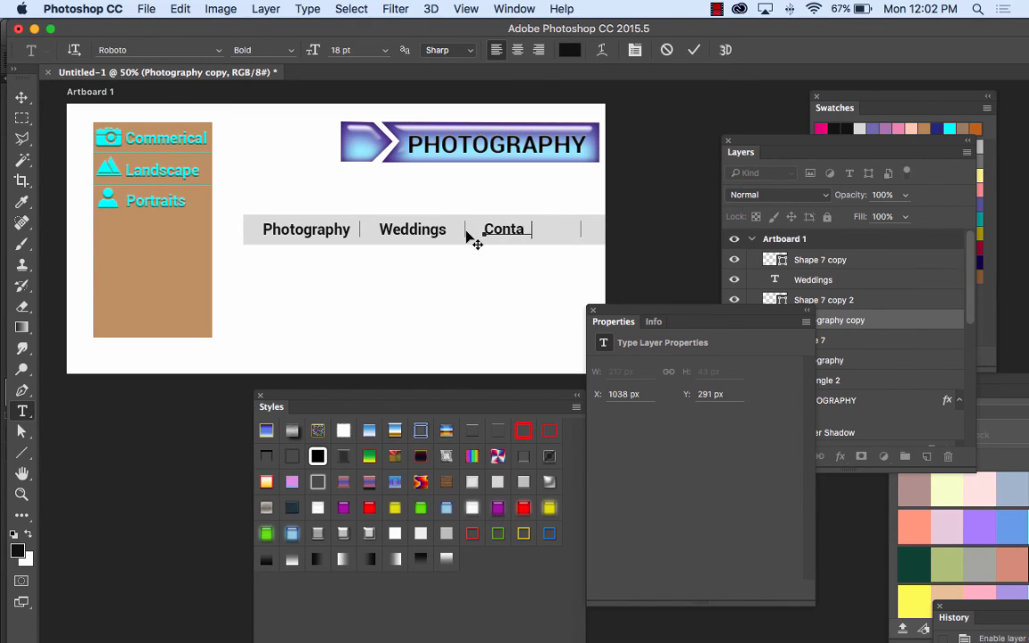
pyautogui.click(13, 102)
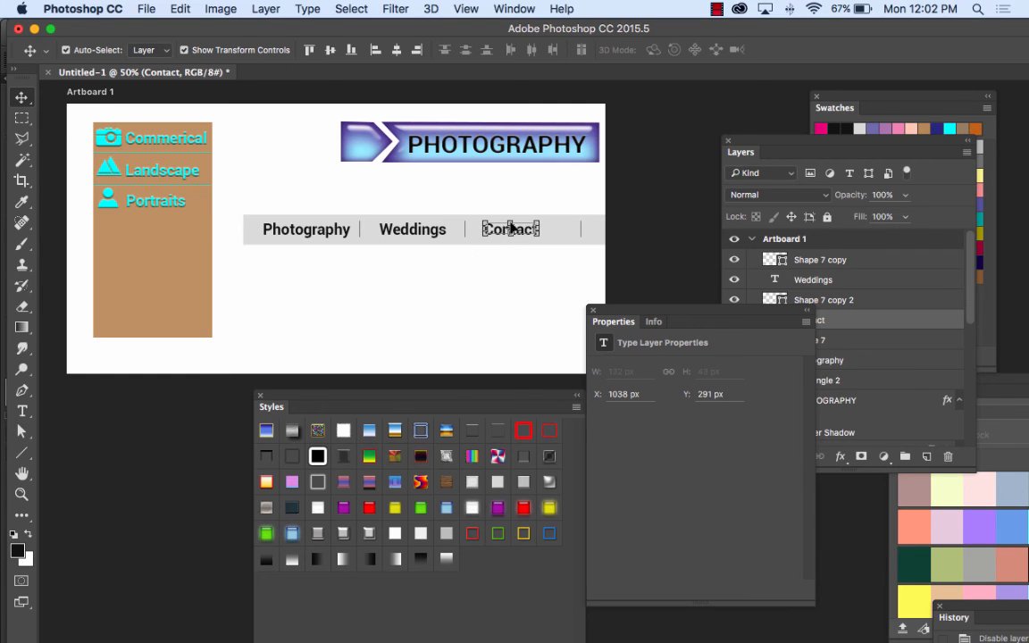
pyautogui.moveTo(526, 232); pyautogui.dragTo(544, 233)
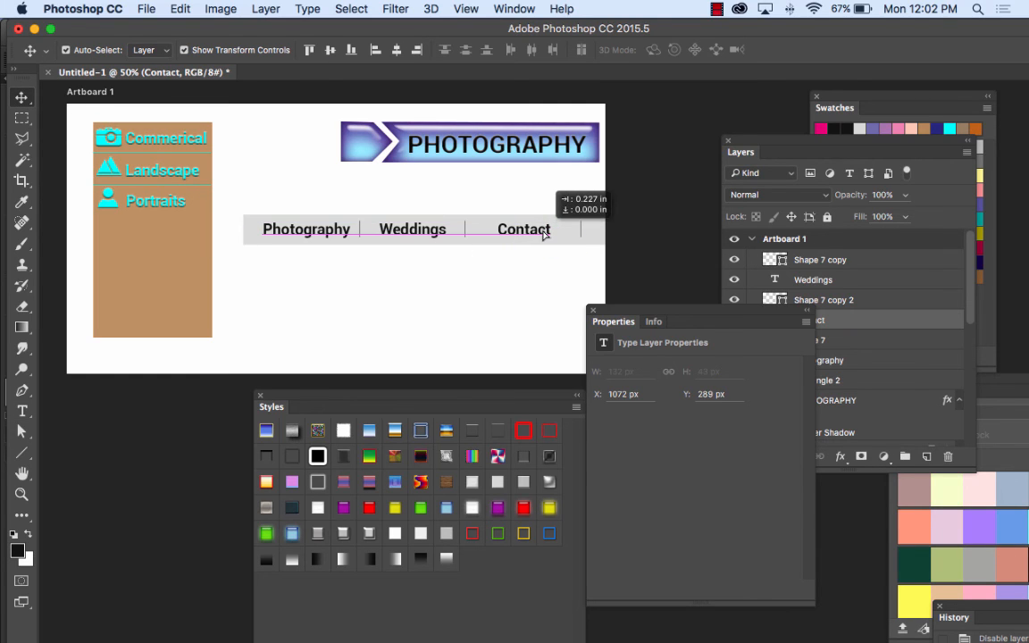
pyautogui.click(538, 276)
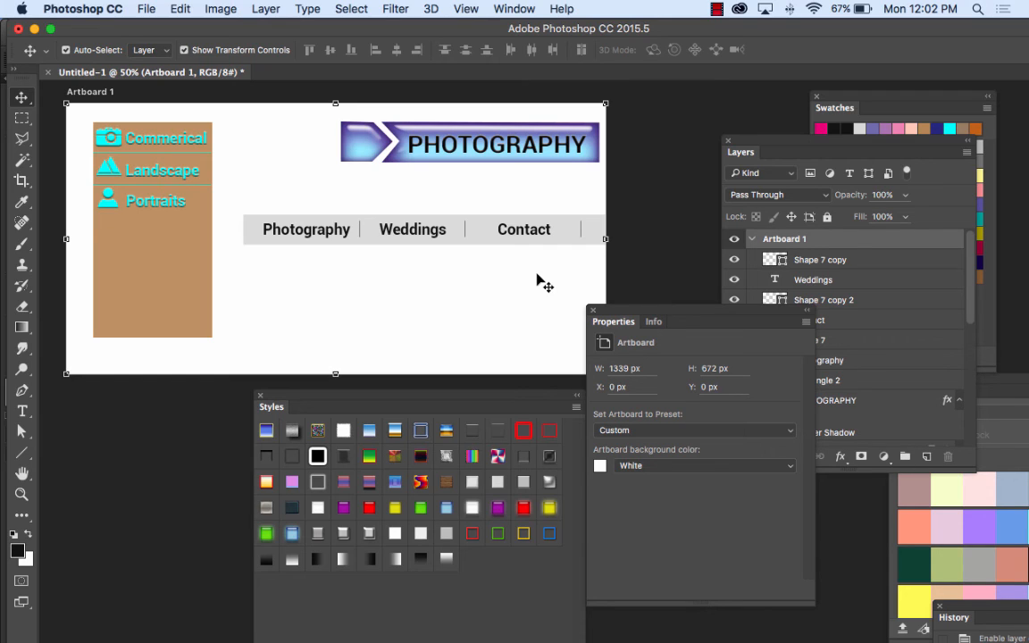
pyautogui.moveTo(319, 186); pyautogui.dragTo(467, 310)
pyautogui.click(467, 315)
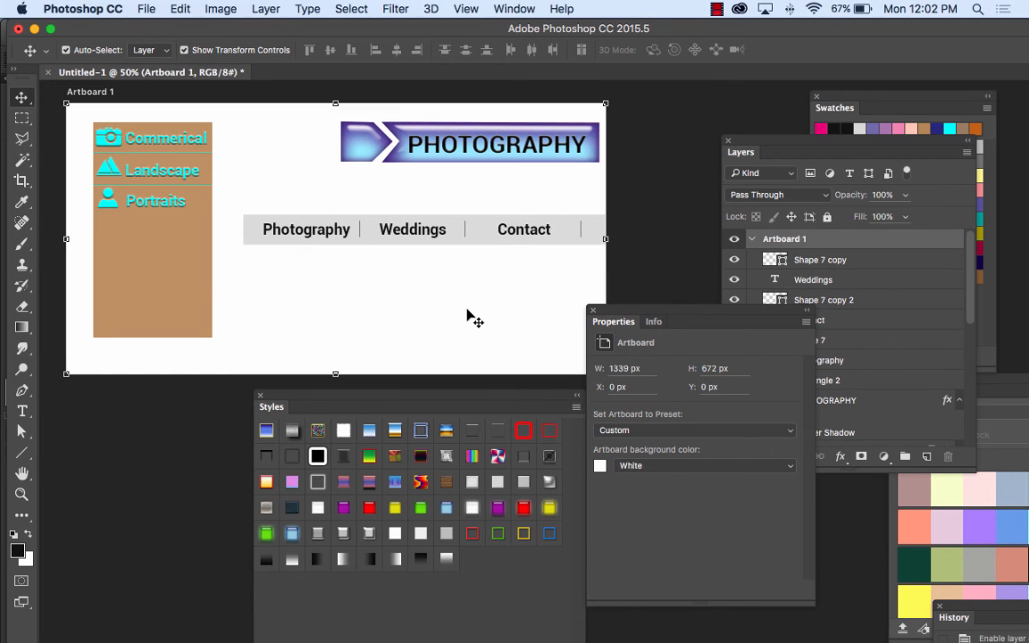